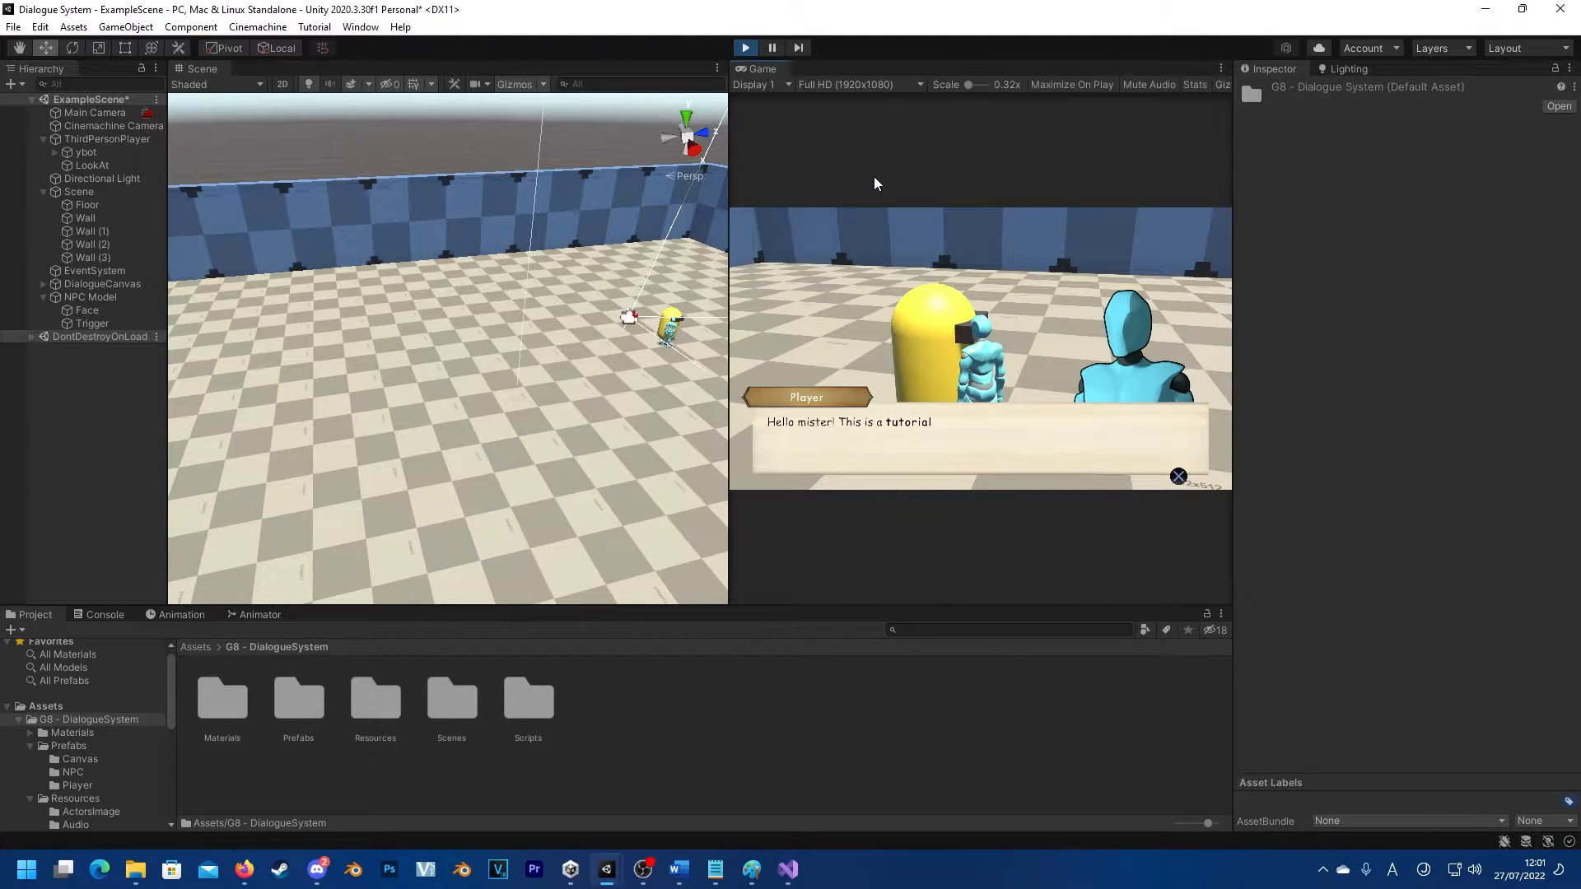
Step: Play through the conversation with the yellow NPC in the running game, replay it, and stop play mode
{"action": "key", "text": "space"}
{"action": "key", "text": "e"}
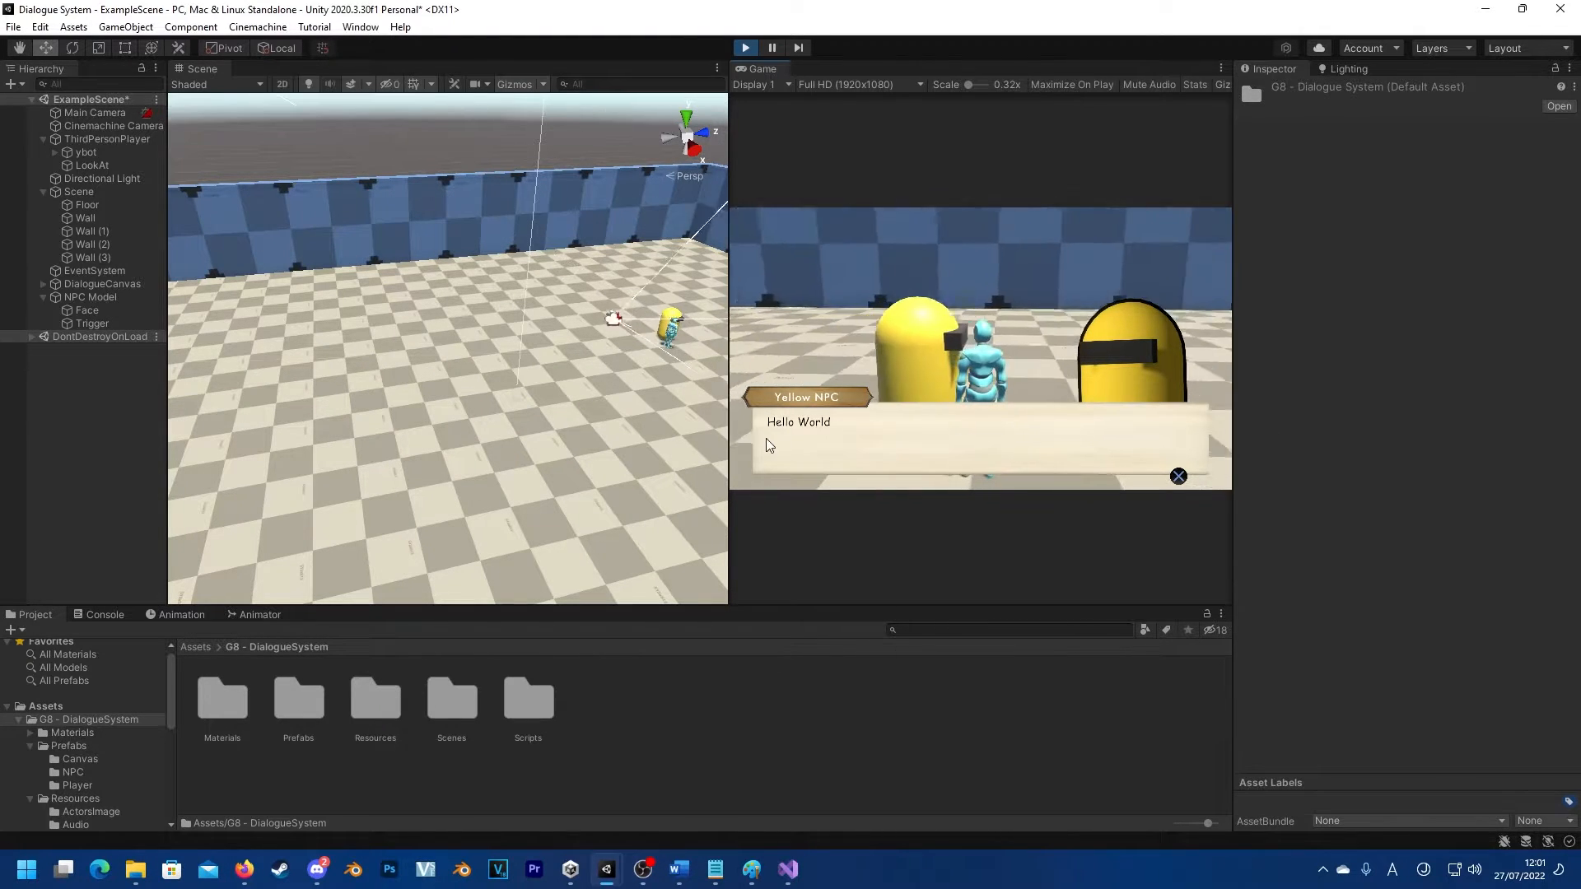
{"action": "key", "text": "space"}
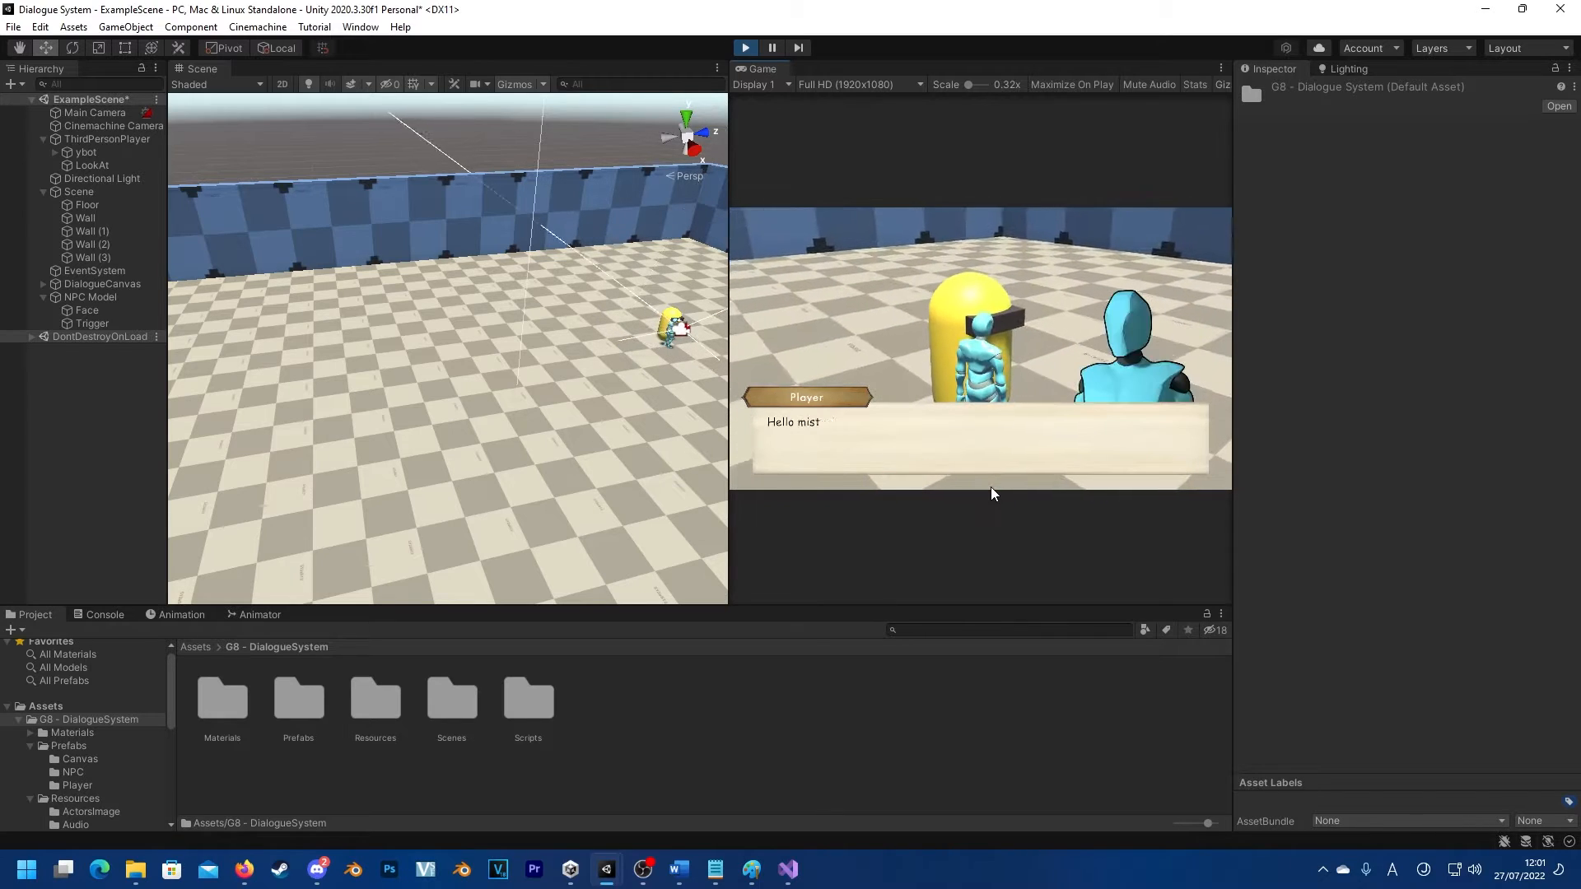
{"action": "key", "text": "space"}
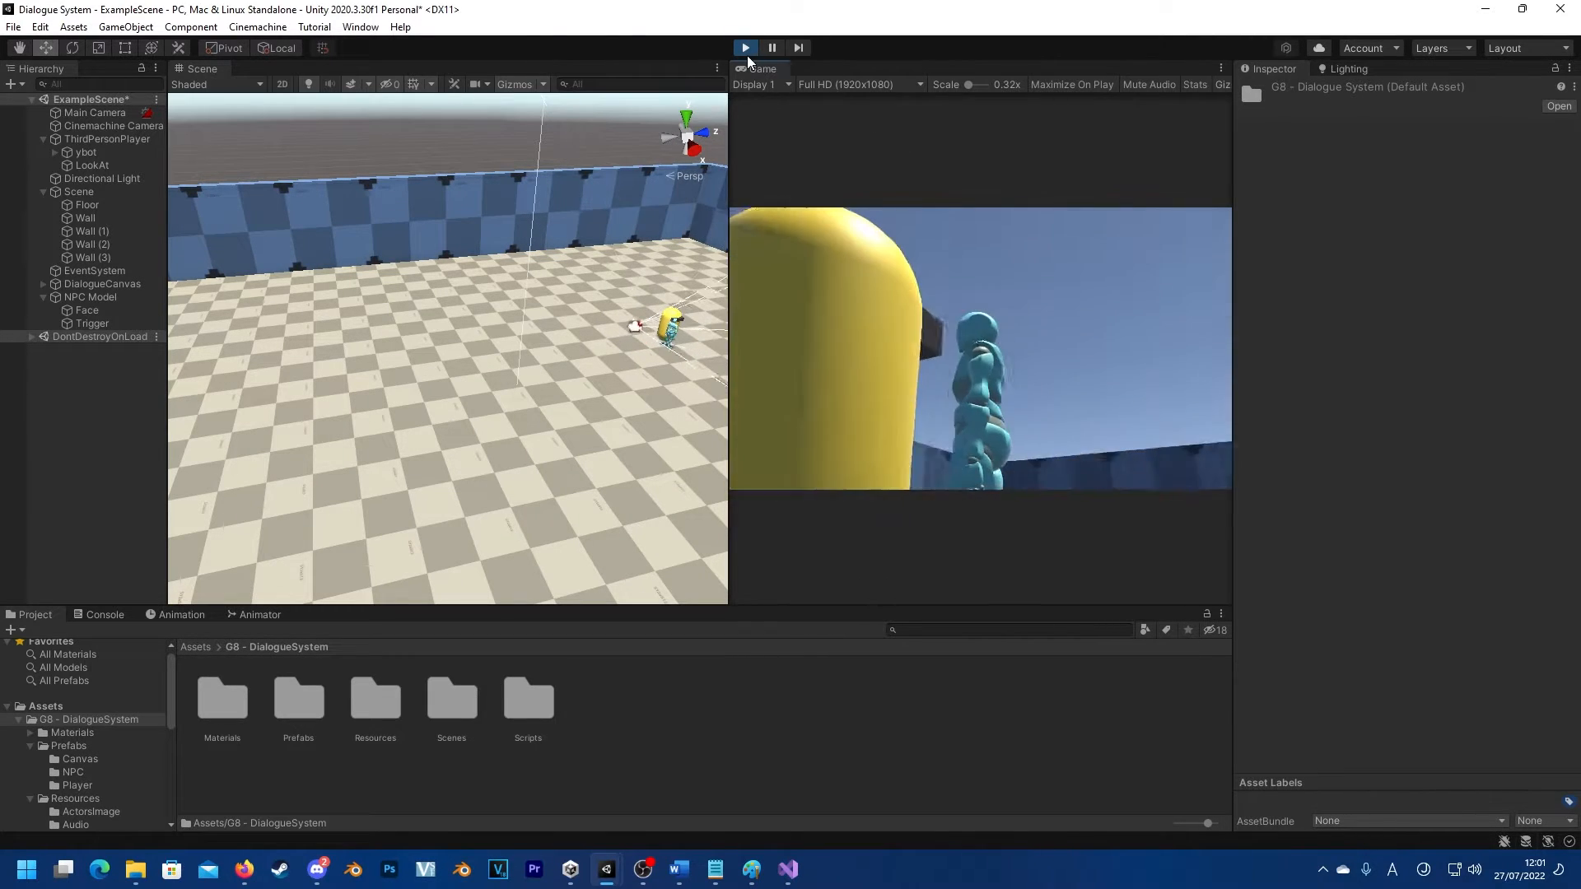
{"action": "left_click", "coordinate": [745, 48]}
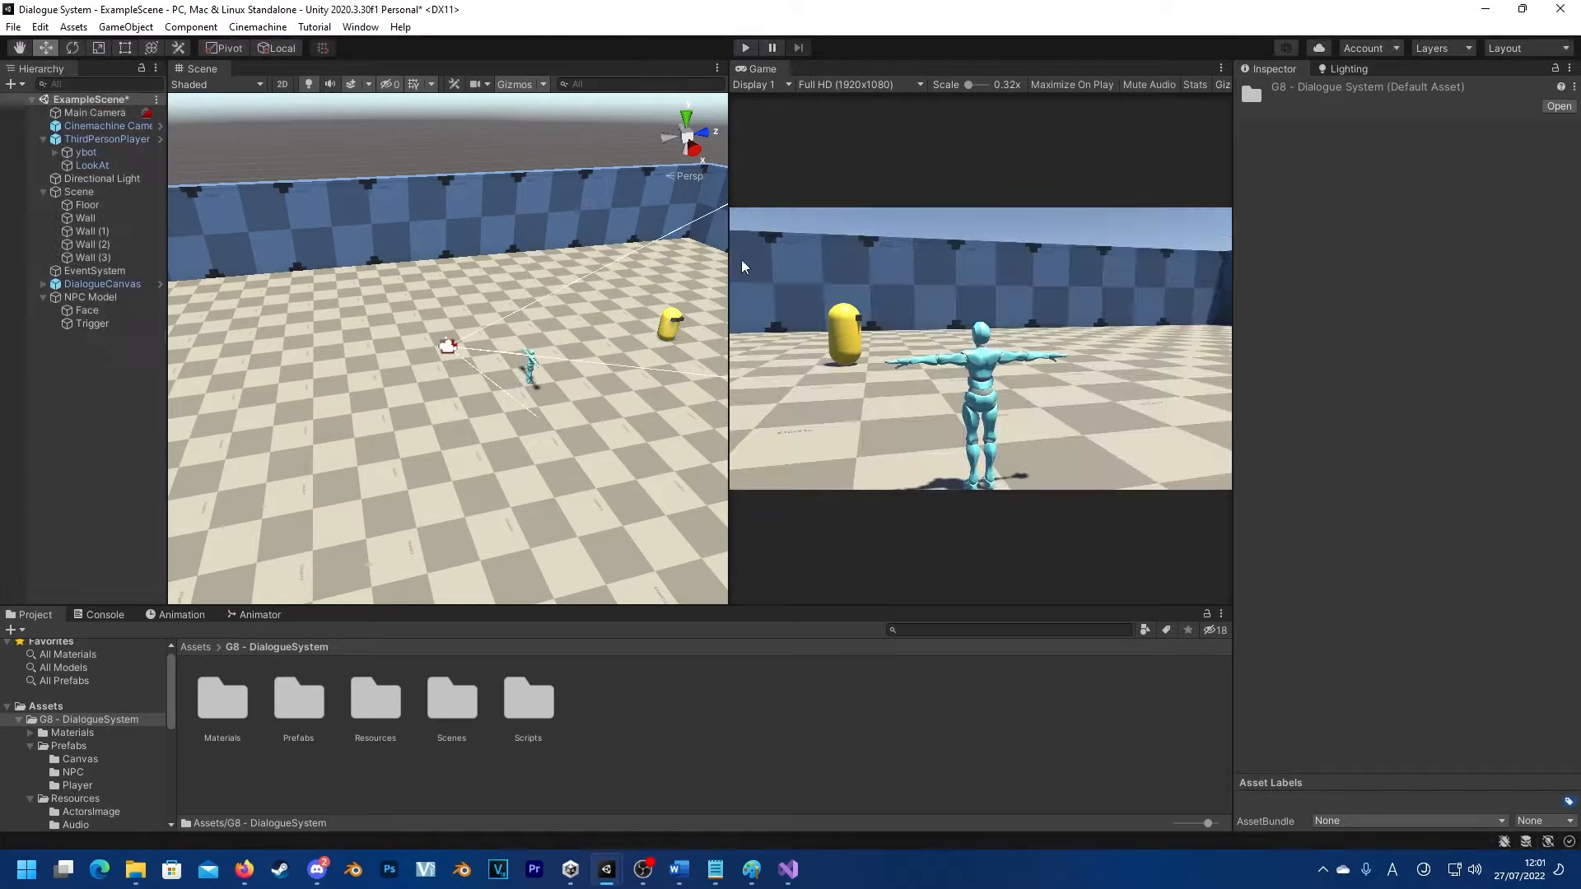
Step: Examine the messages and actors in the NPC Trigger object's Dialogue Trigger, then collapse both lists
{"action": "left_click", "coordinate": [93, 324]}
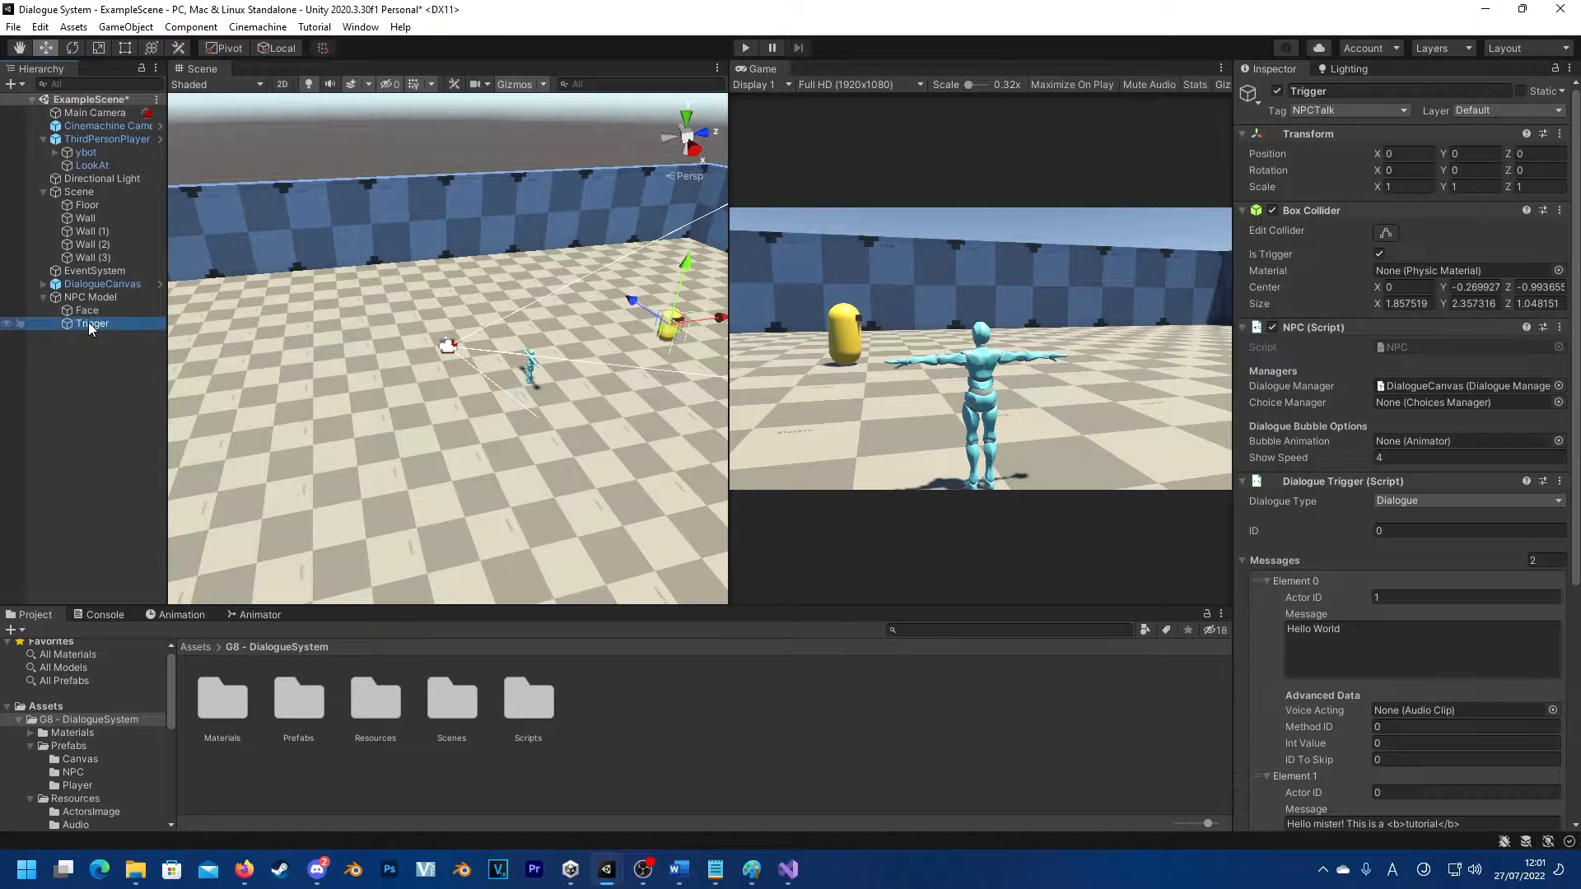
{"action": "scroll", "coordinate": [1458, 653], "scroll_direction": "down", "scroll_amount": 4}
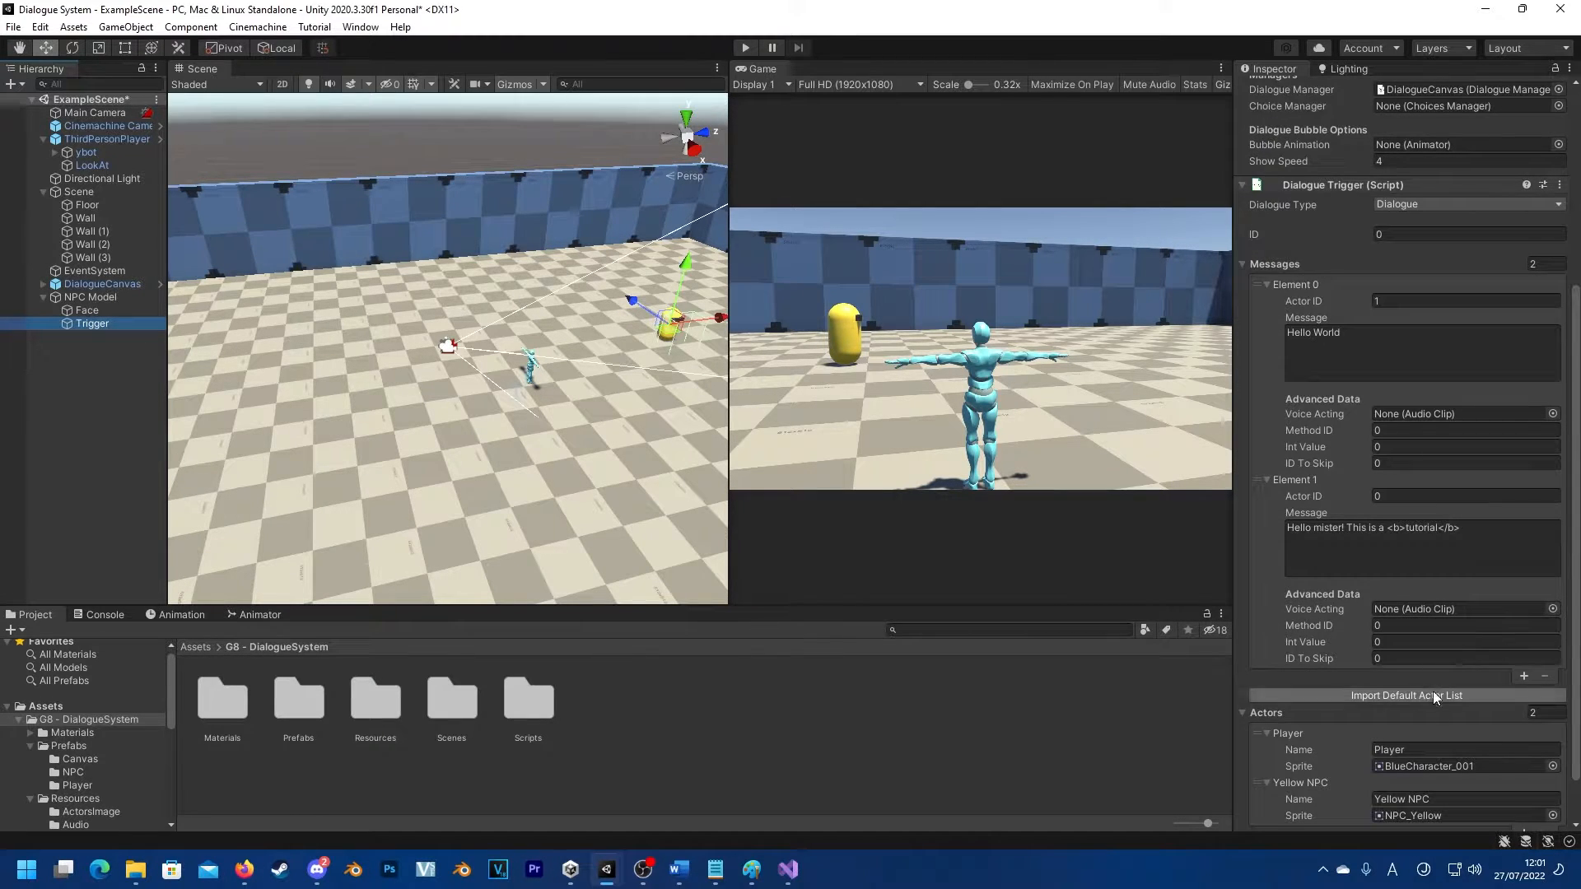
{"action": "left_click", "coordinate": [1326, 332]}
{"action": "left_click", "coordinate": [1377, 574]}
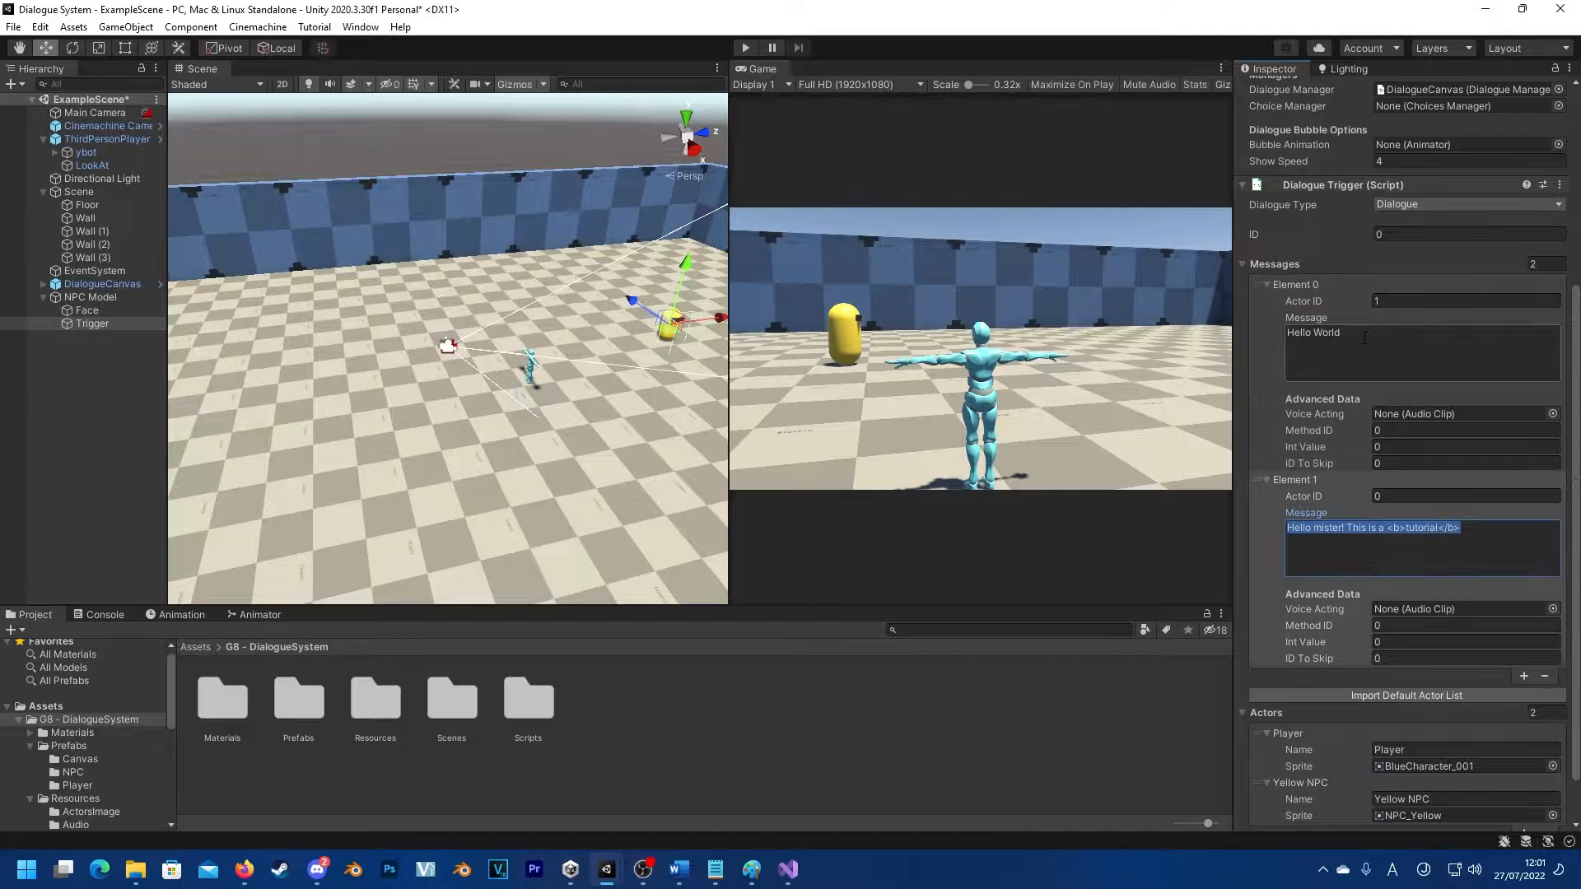
{"action": "left_click", "coordinate": [1373, 561]}
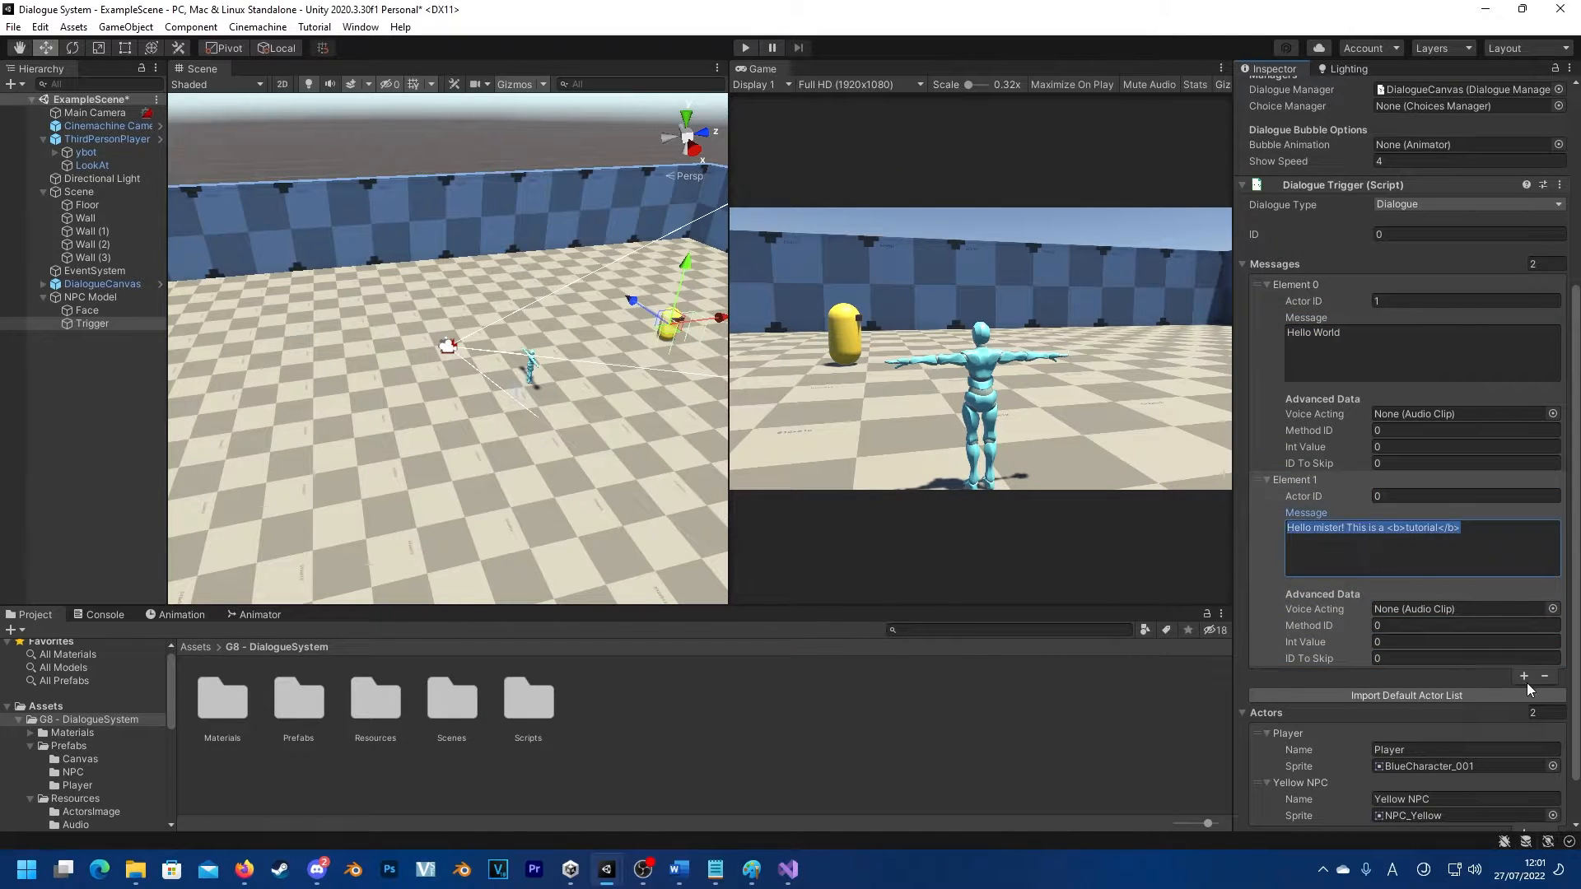
{"action": "left_click", "coordinate": [1367, 713]}
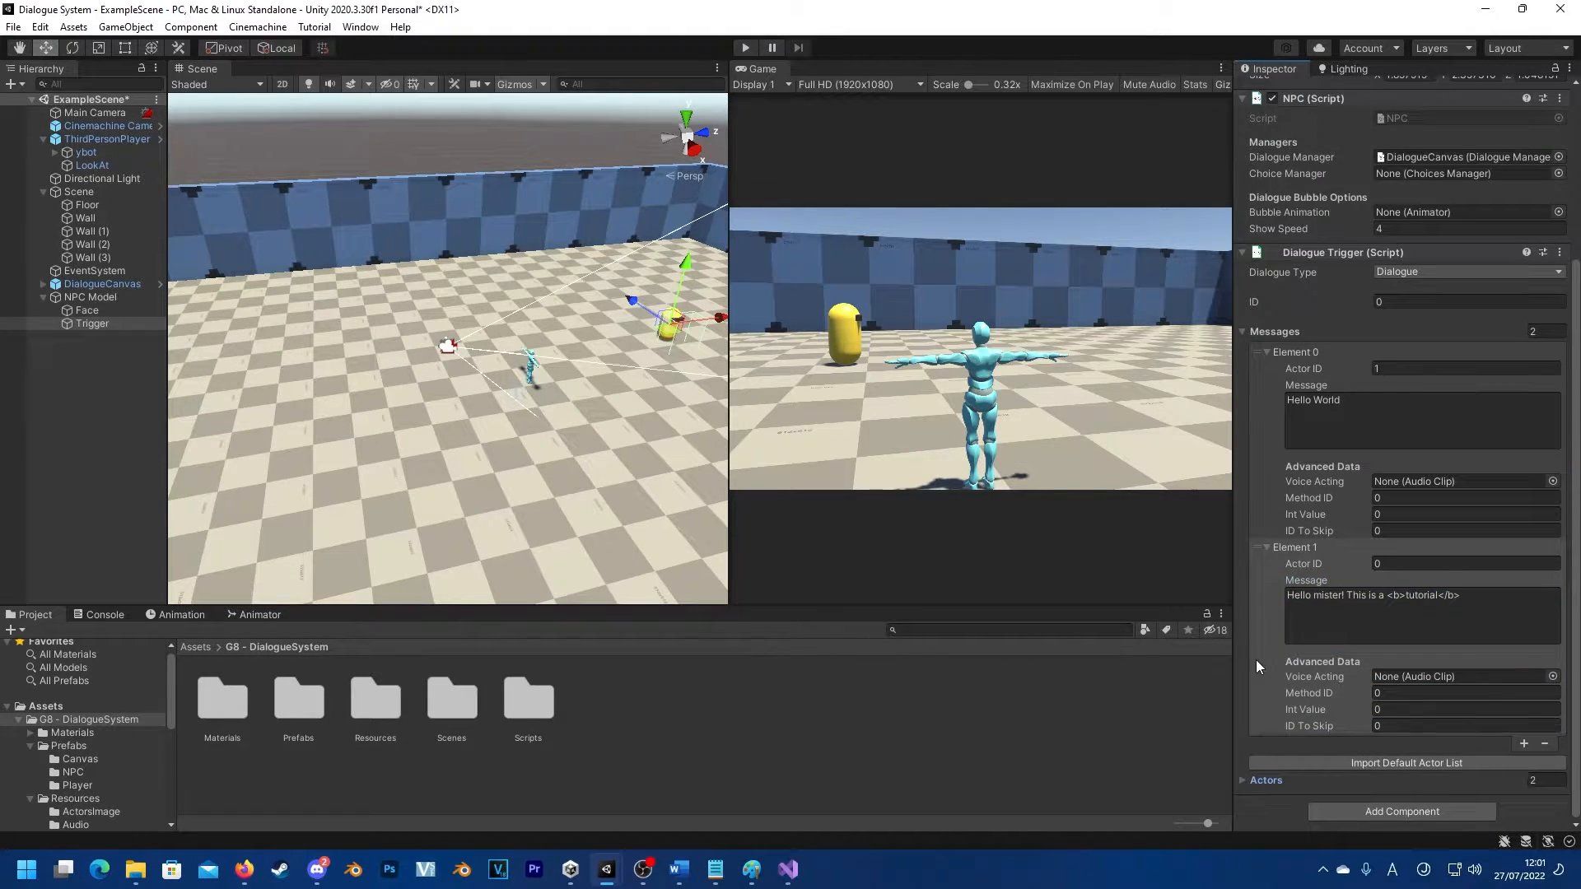
{"action": "left_click", "coordinate": [1255, 330]}
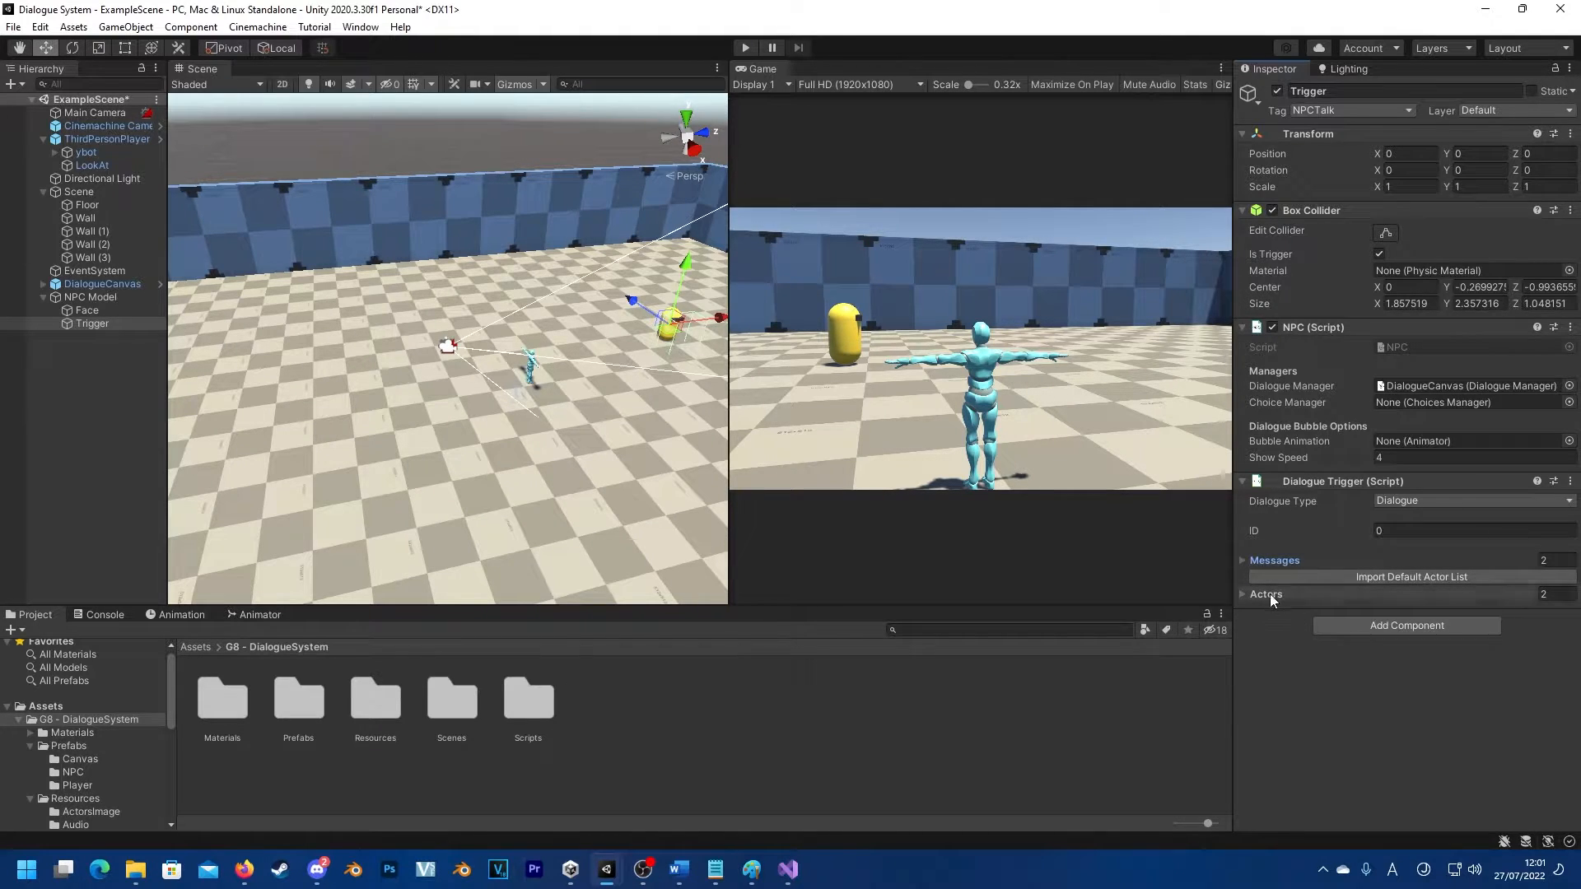
Step: Add a second Dialogue Trigger component to the Trigger object and expand its empty Messages and Actors lists
{"action": "left_click", "coordinate": [1399, 627]}
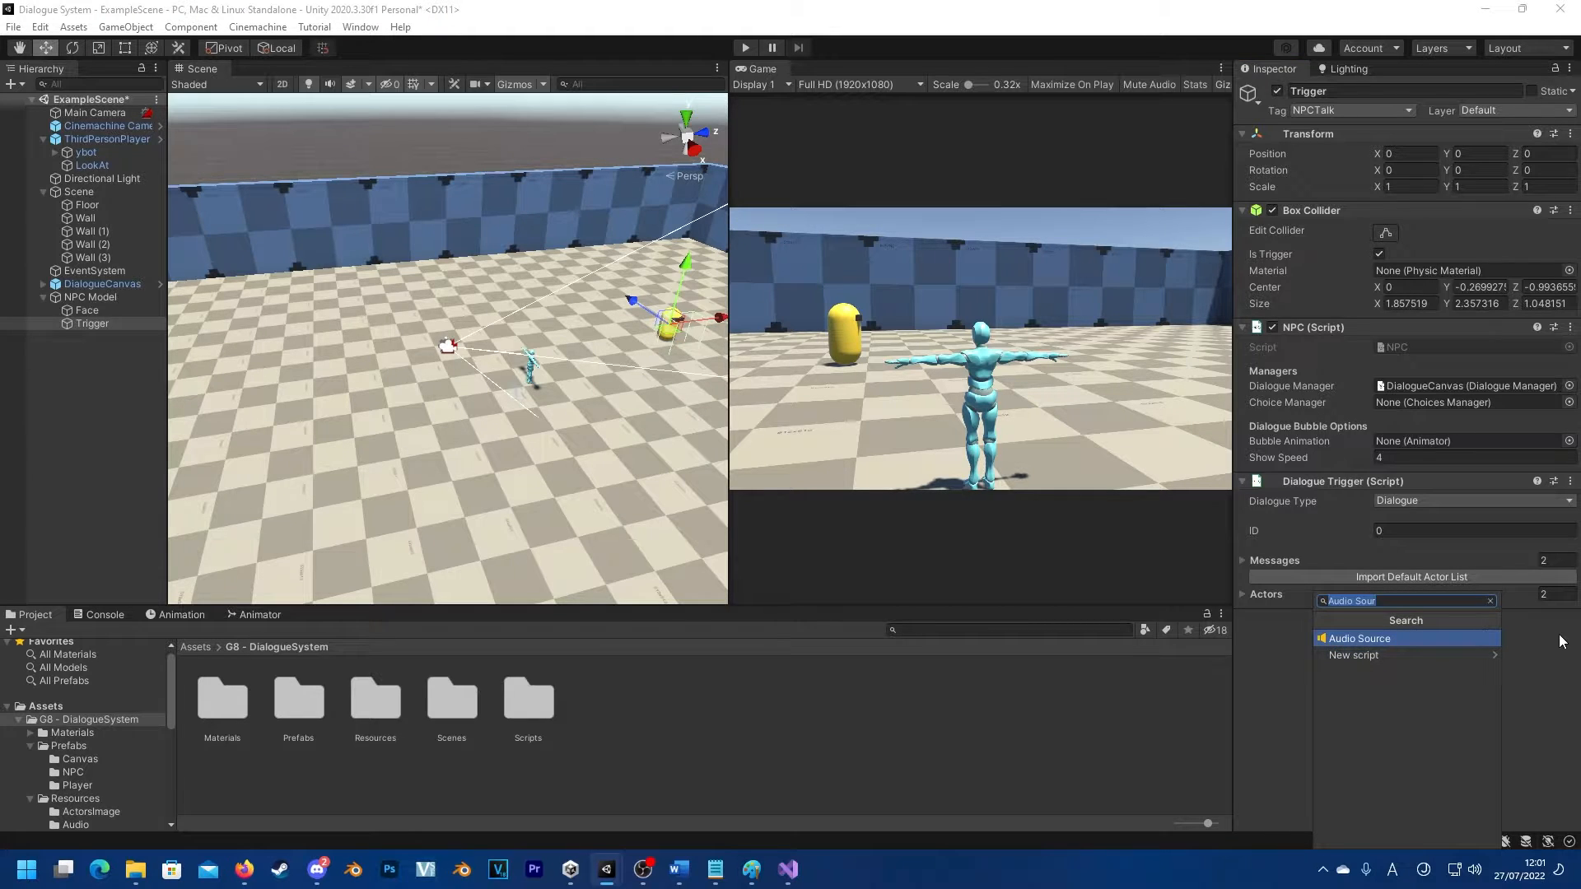
{"action": "type", "text": "Dialog"}
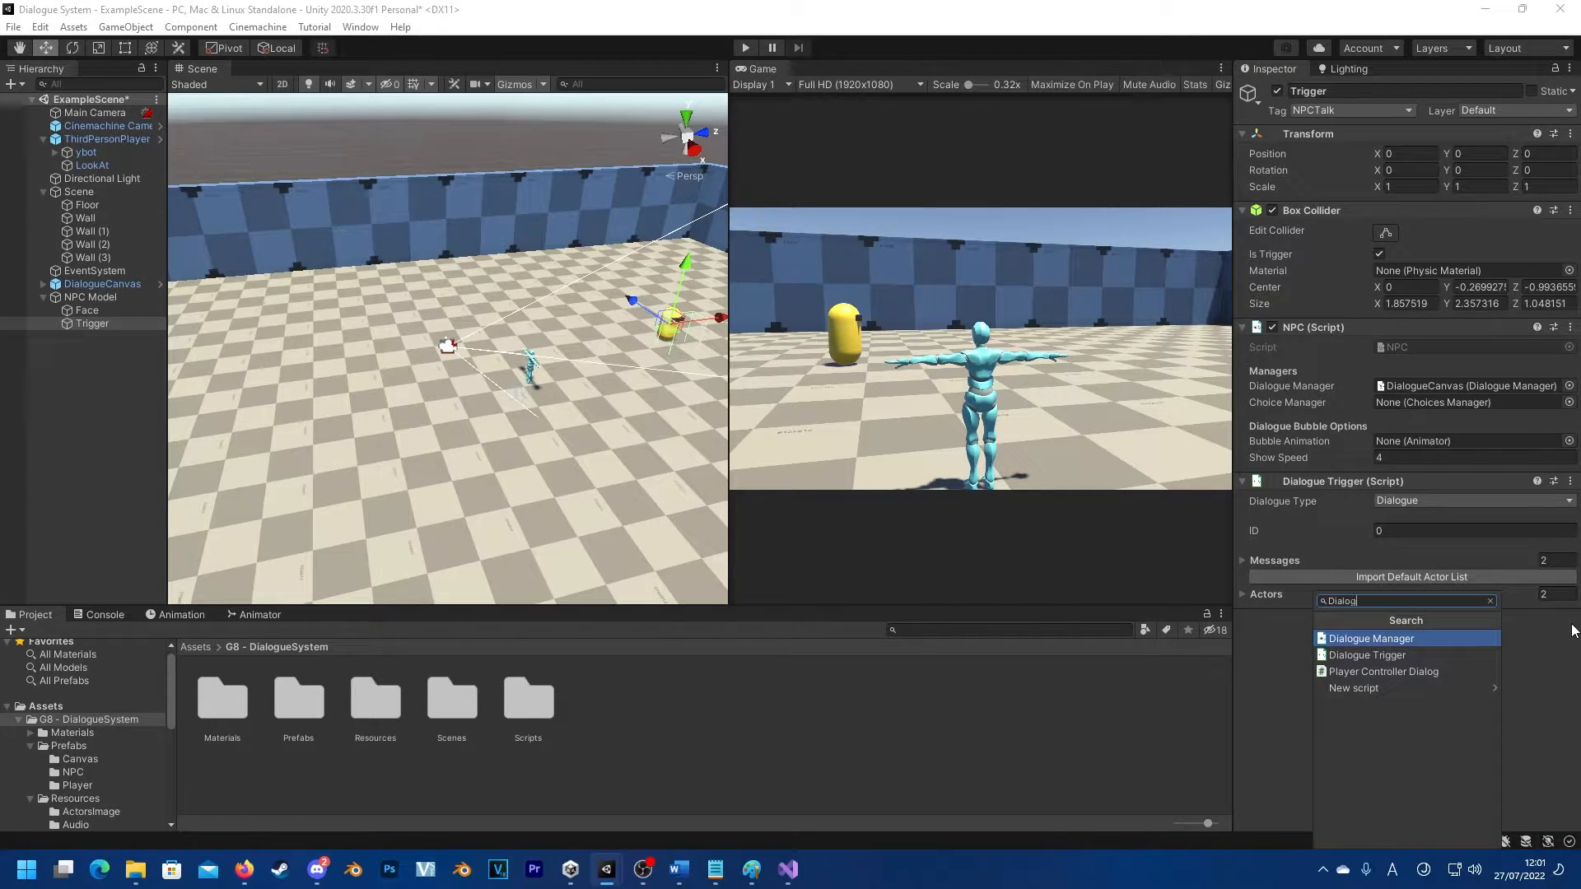
{"action": "left_click", "coordinate": [1367, 655]}
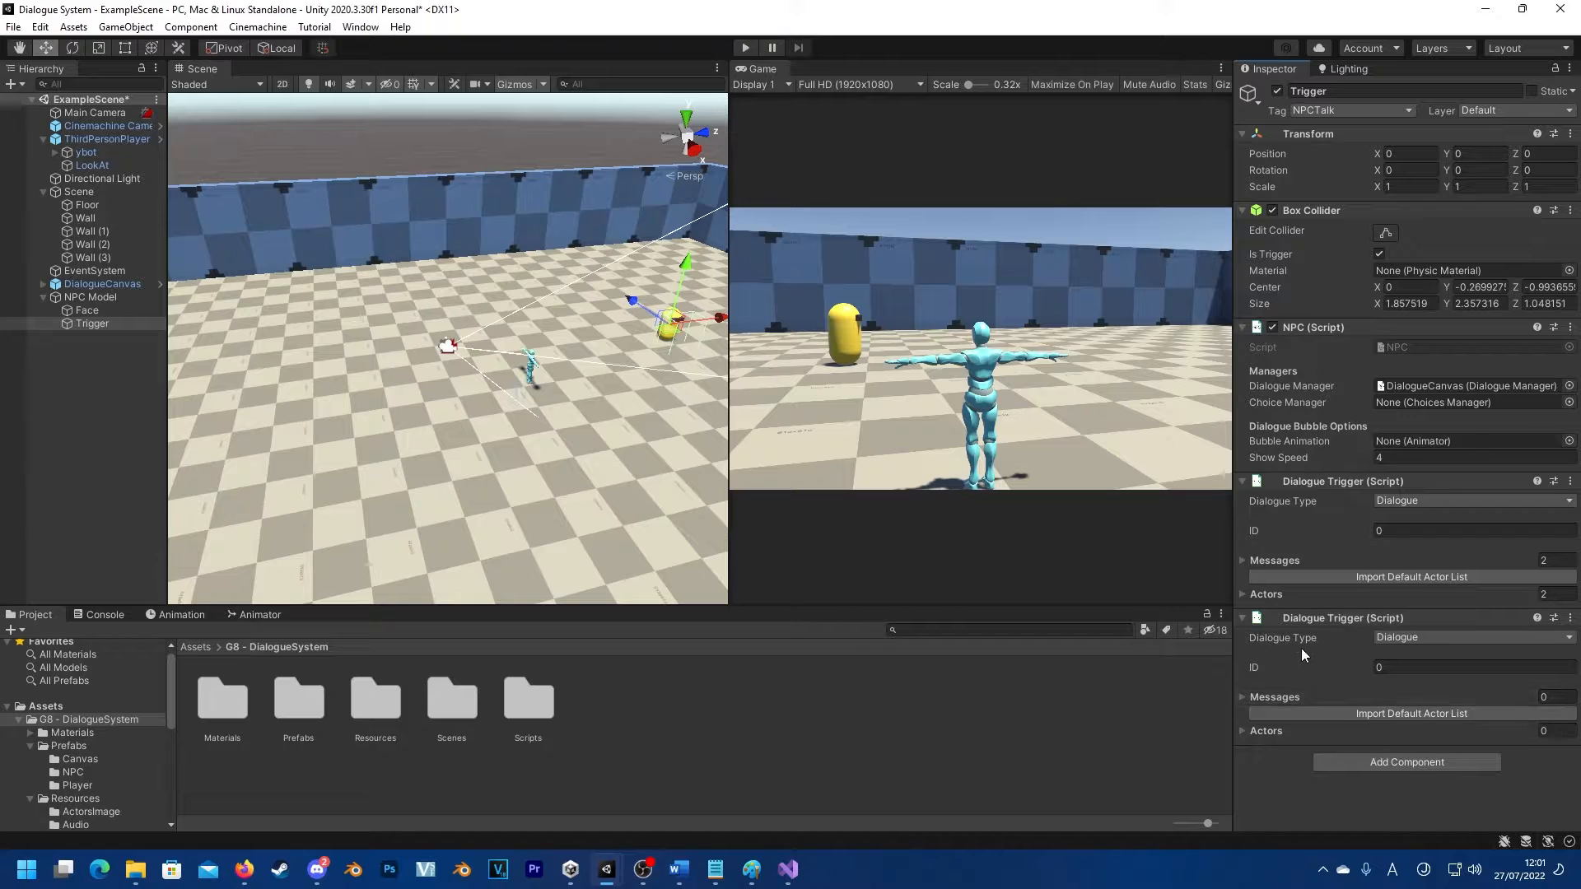
{"action": "left_click", "coordinate": [1247, 697]}
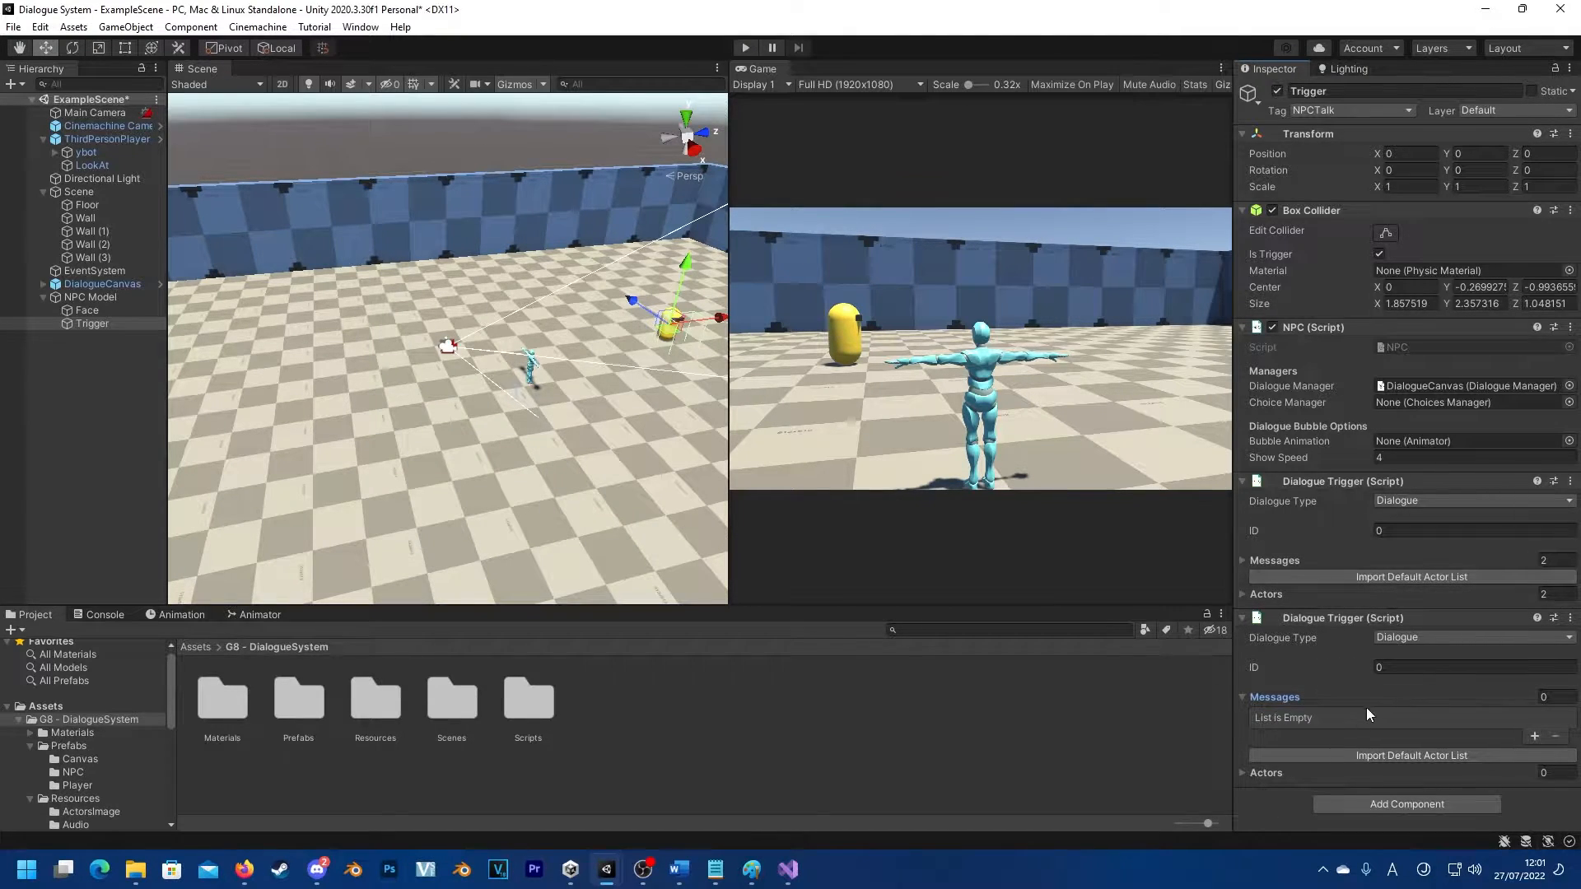
{"action": "left_click", "coordinate": [1256, 777]}
{"action": "scroll", "coordinate": [1472, 701], "scroll_direction": "down", "scroll_amount": 1}
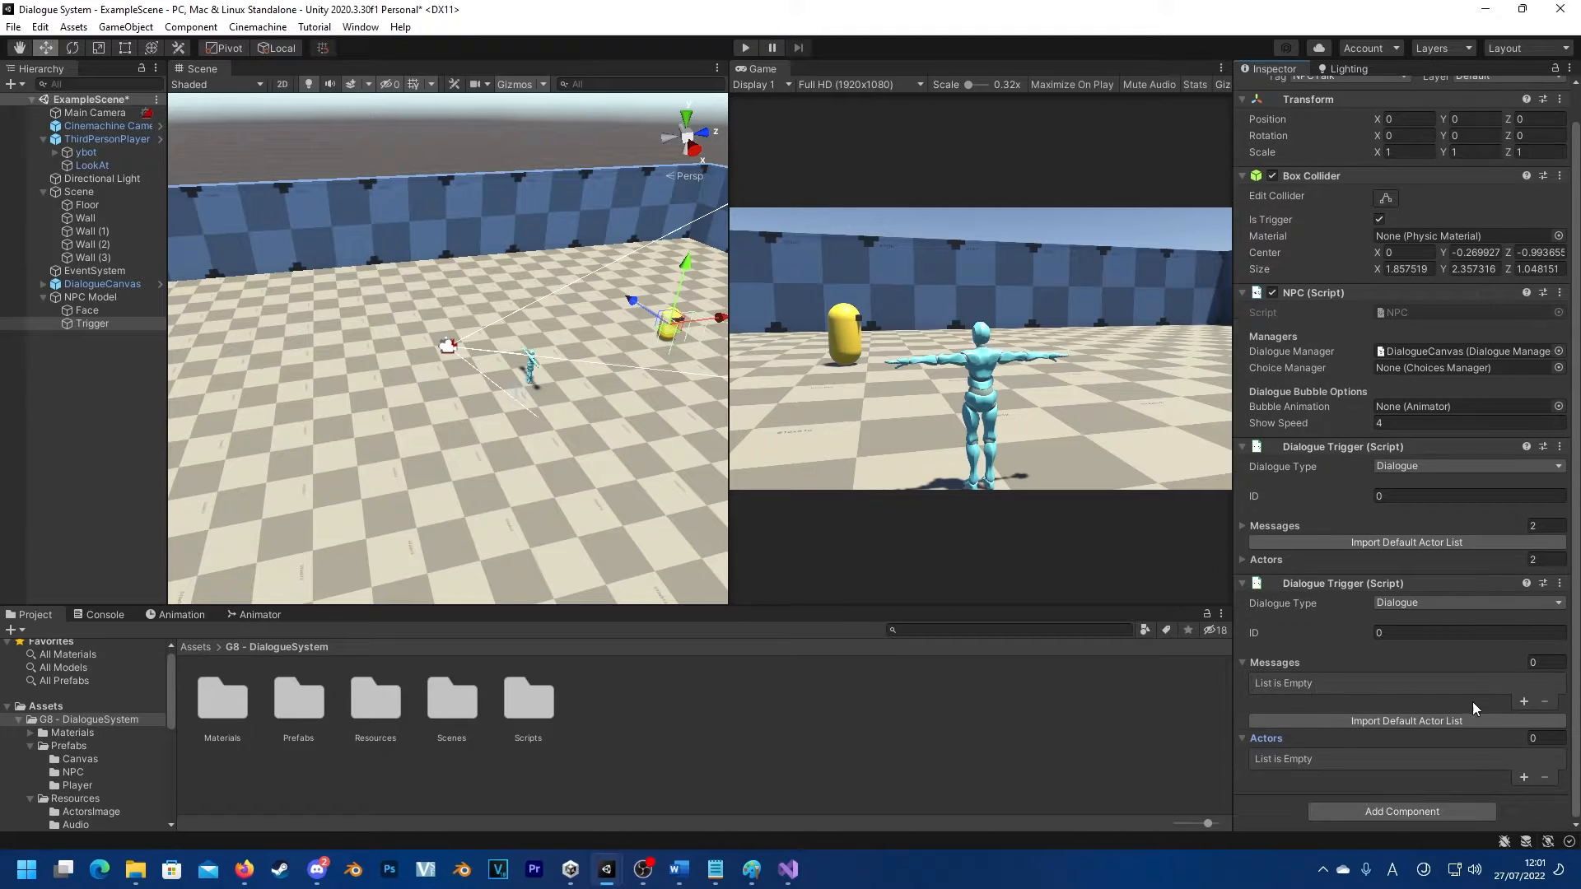
Step: Add a message to the second Dialogue Trigger reading "Okay, you aready interacted with me. So I have nothing else to say..."
{"action": "left_click", "coordinate": [1525, 703]}
{"action": "scroll", "coordinate": [1395, 751], "scroll_direction": "down", "scroll_amount": 3}
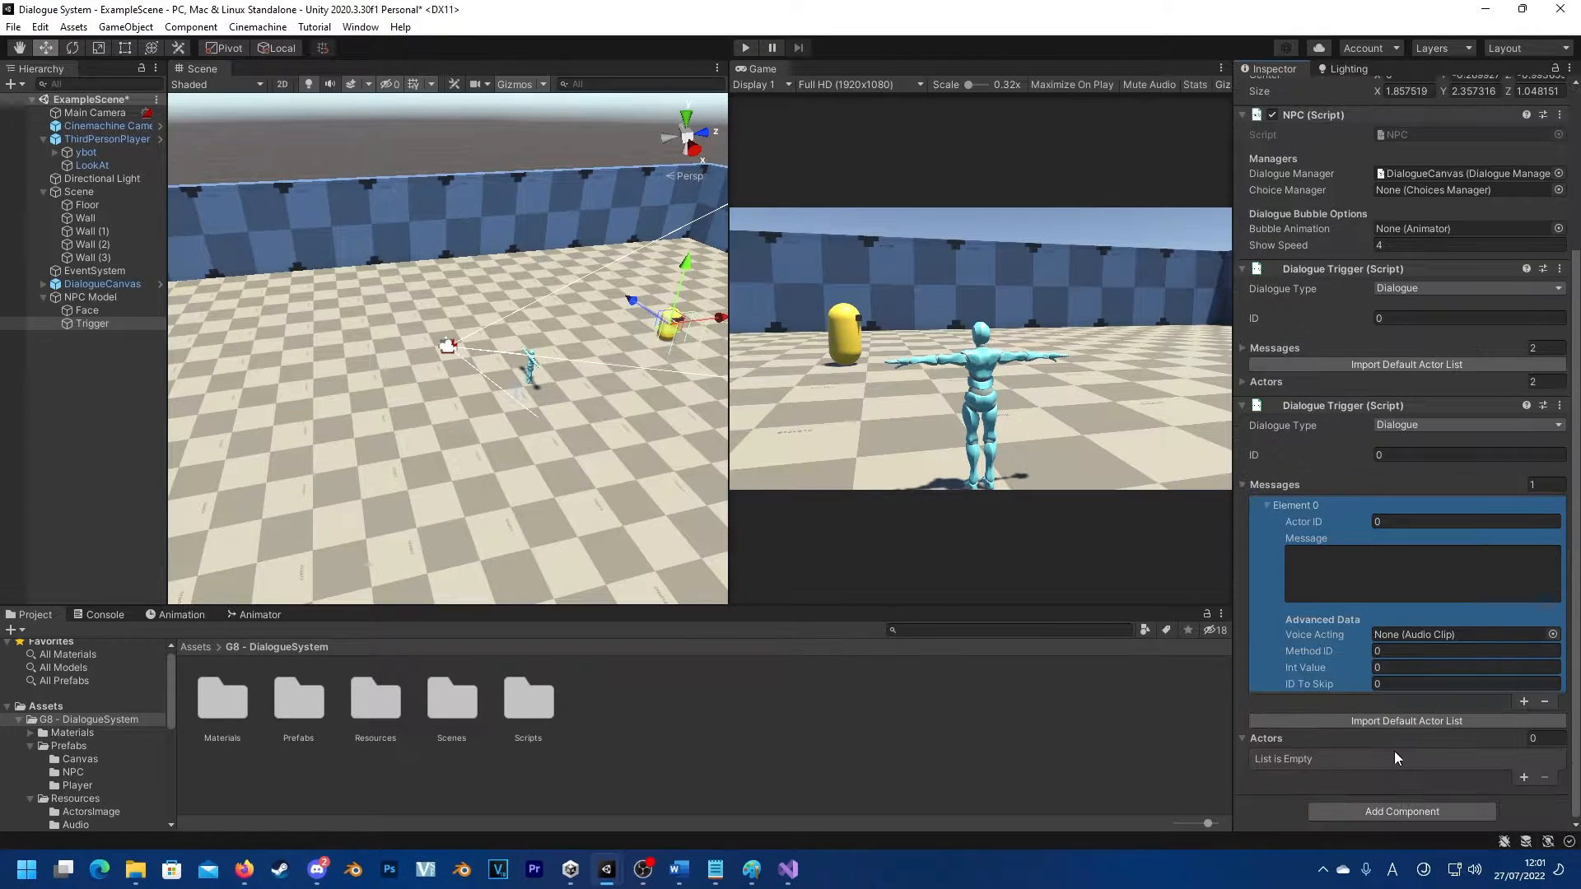
{"action": "left_click", "coordinate": [1341, 586]}
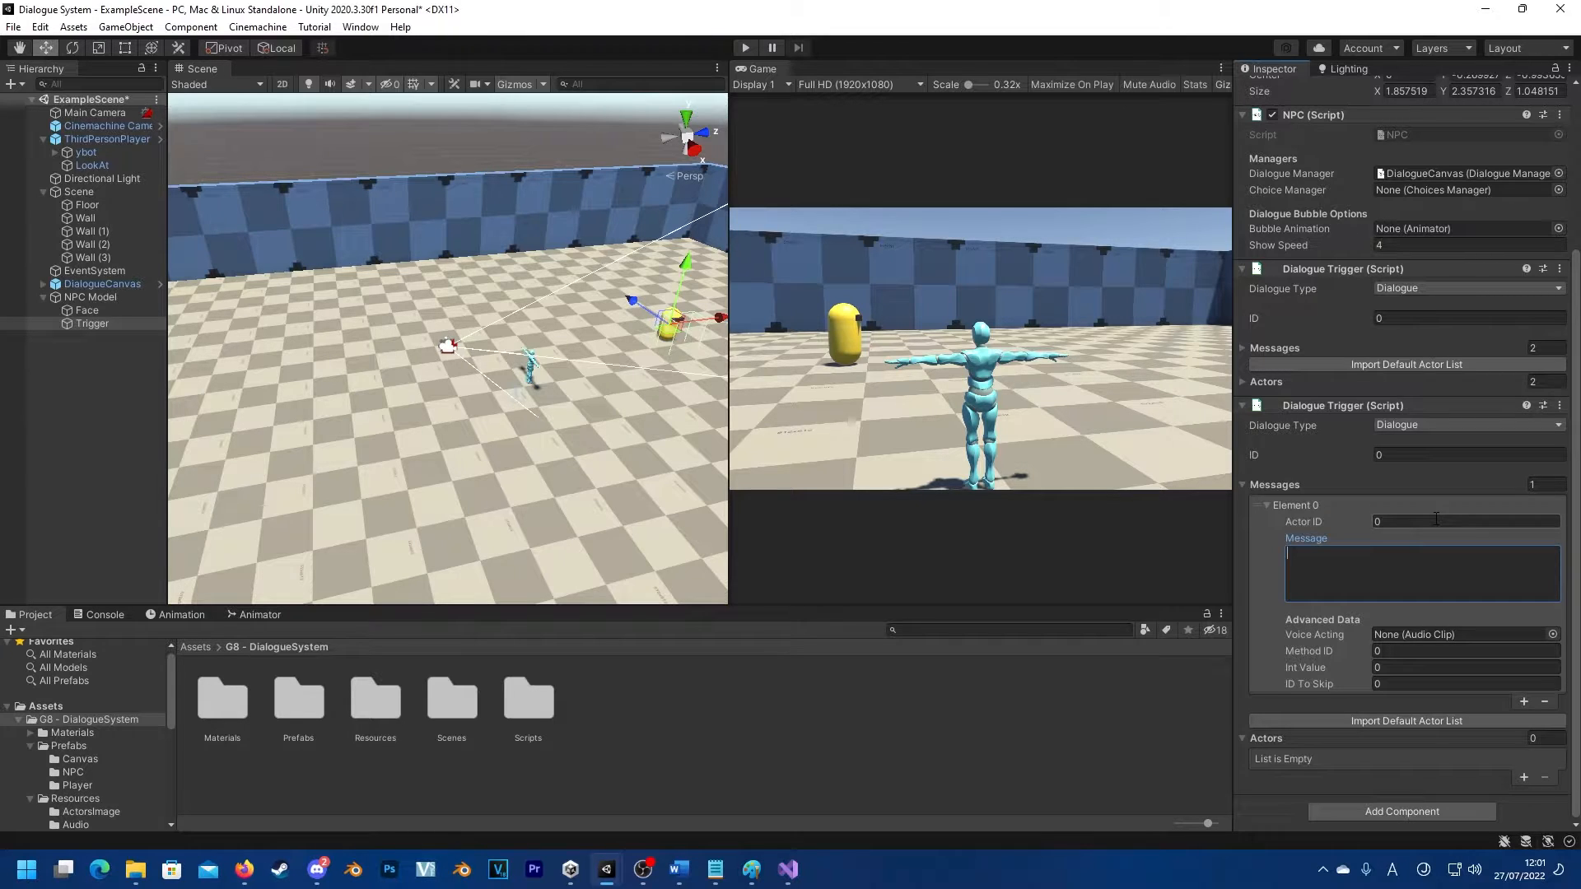
{"action": "type", "text": "Okay"}
{"action": "type", "text": ". "}
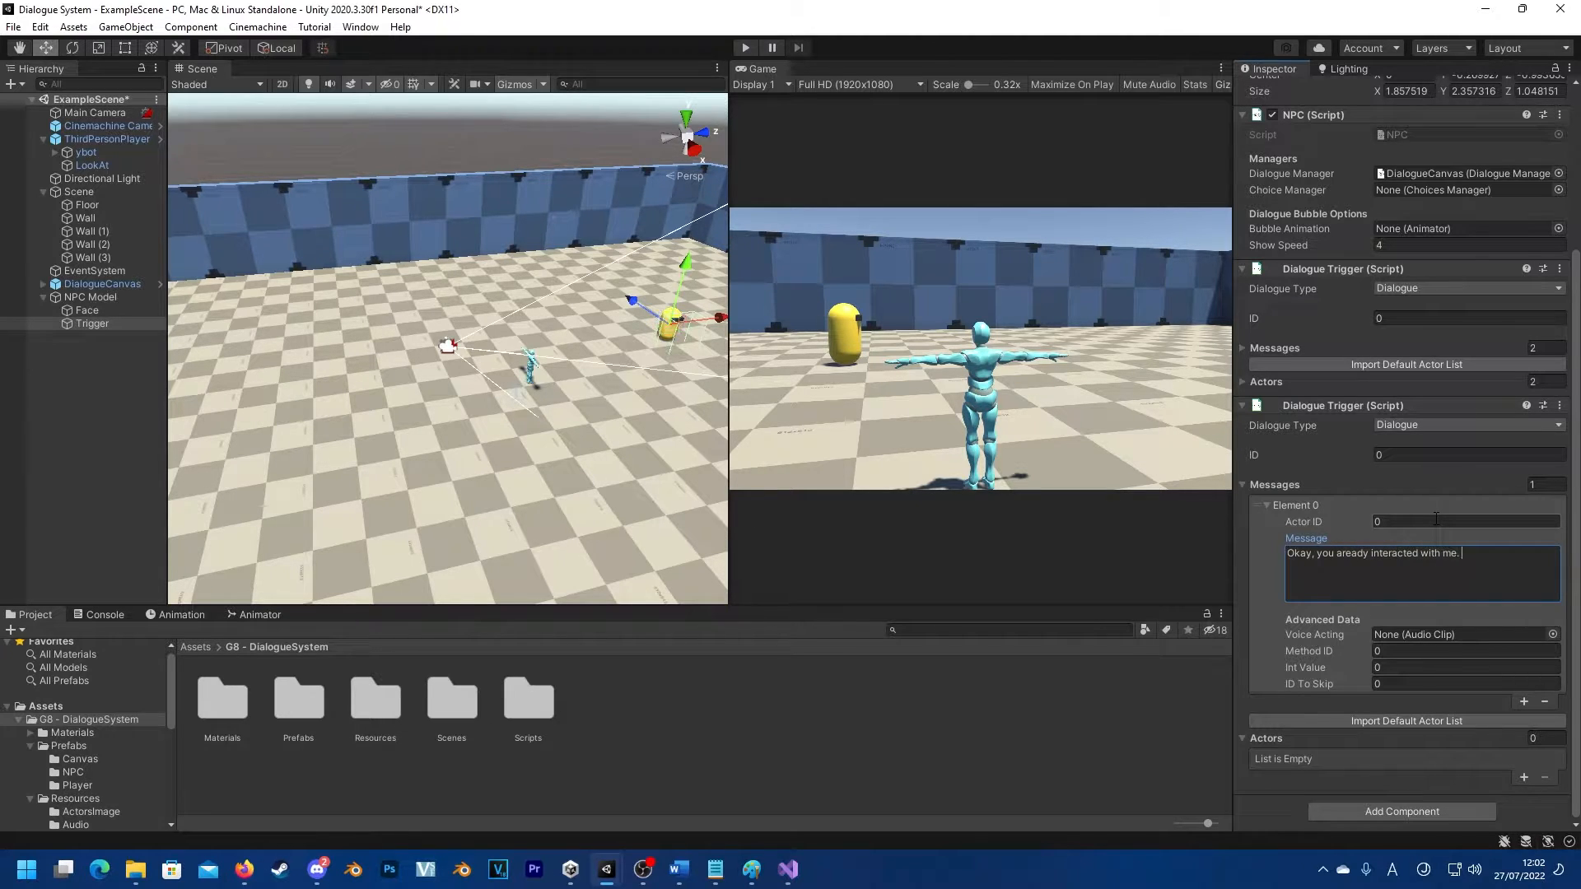
{"action": "type", "text": "So I have nothing else to say..."}
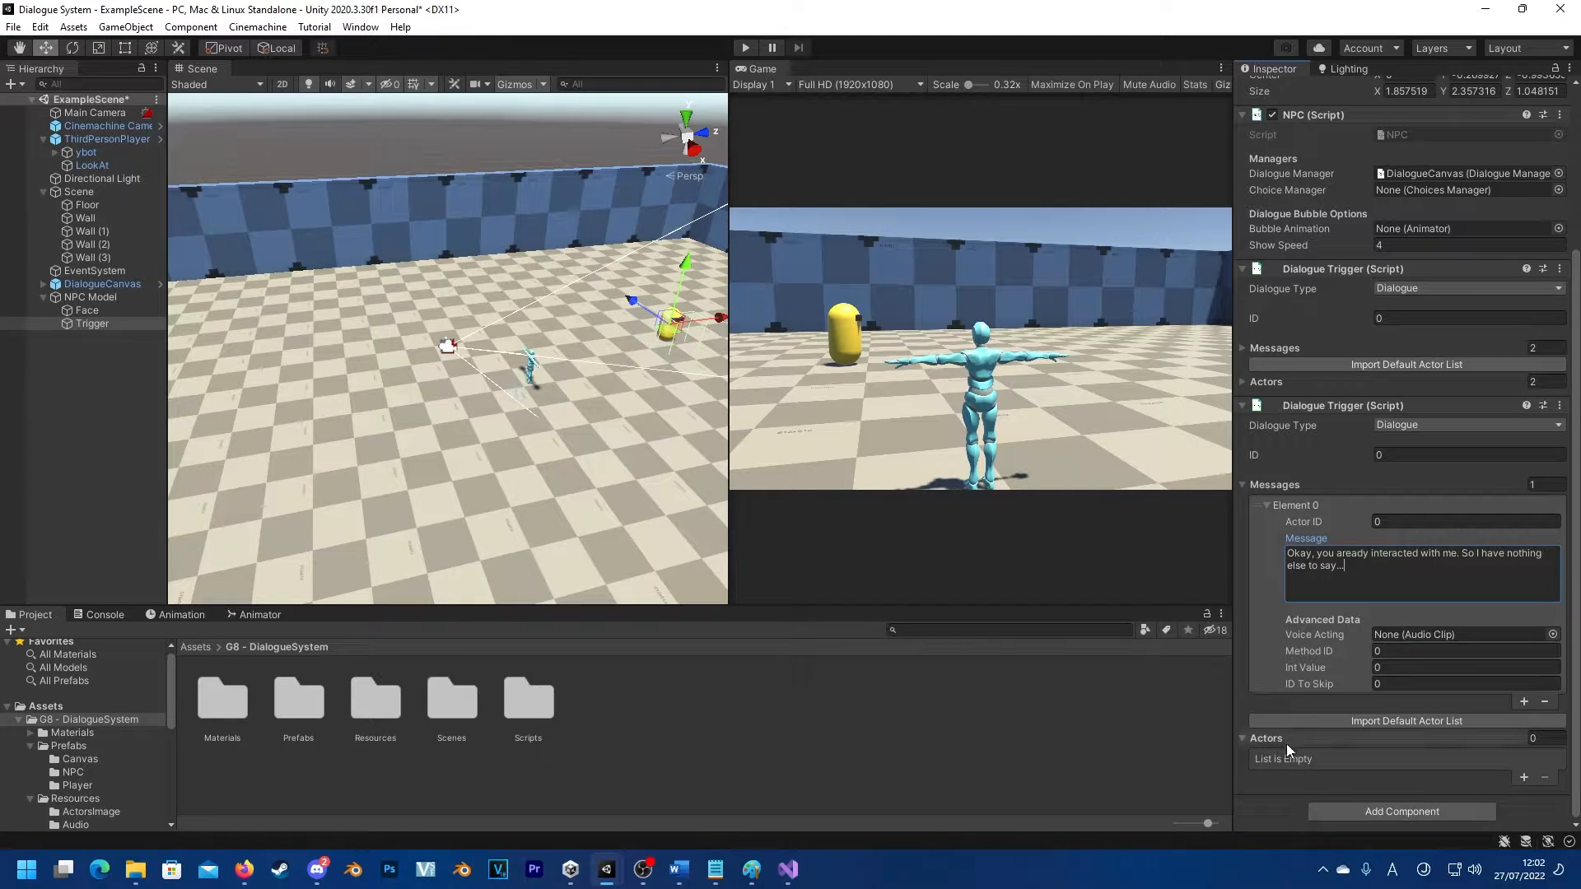
Step: Add an actor named Player with the BlueCharacter_001 sprite to the second Dialogue Trigger
{"action": "left_click", "coordinate": [1524, 777]}
{"action": "left_click", "coordinate": [1428, 742]}
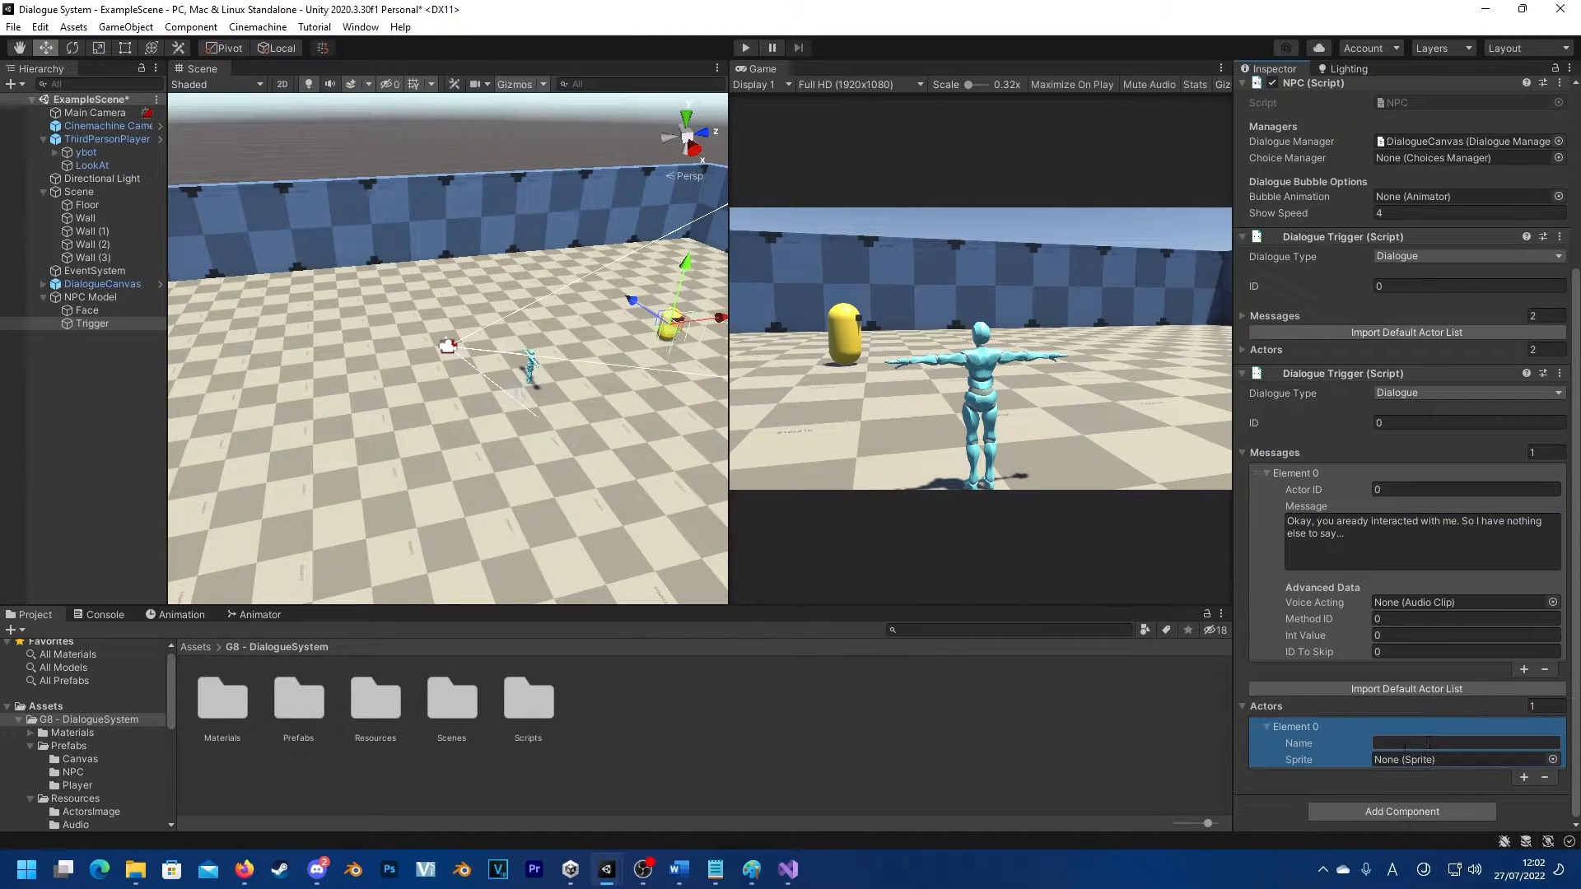
{"action": "type", "text": "Player"}
{"action": "left_click", "coordinate": [1553, 760]}
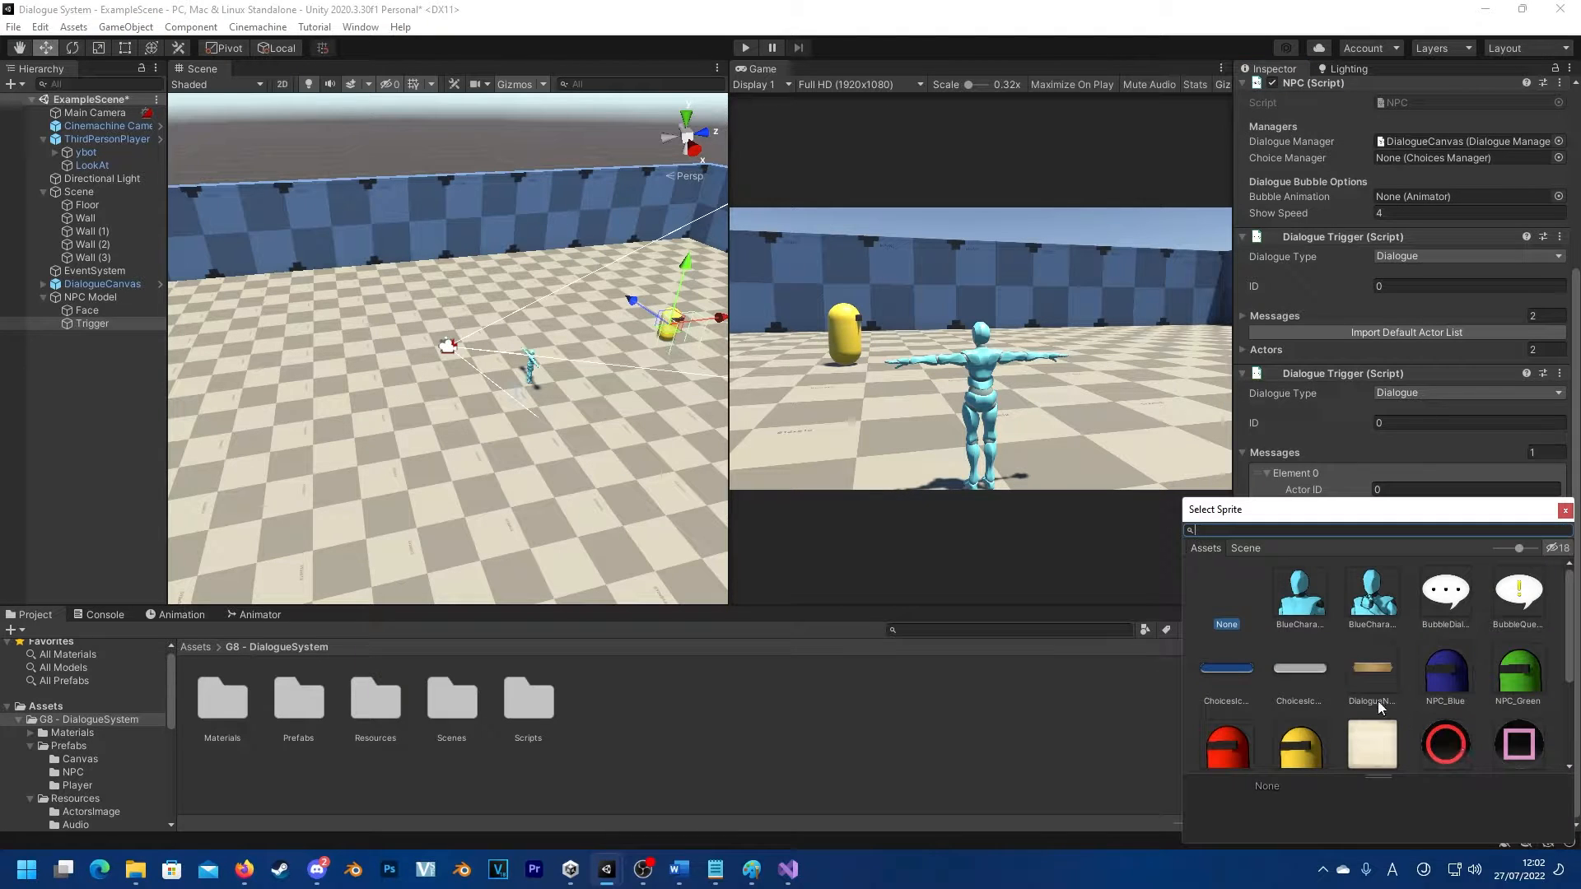
{"action": "double_click", "coordinate": [1286, 606]}
Step: Add a second actor to the second Dialogue Trigger and name it Yellow NPC
{"action": "left_click", "coordinate": [1524, 777]}
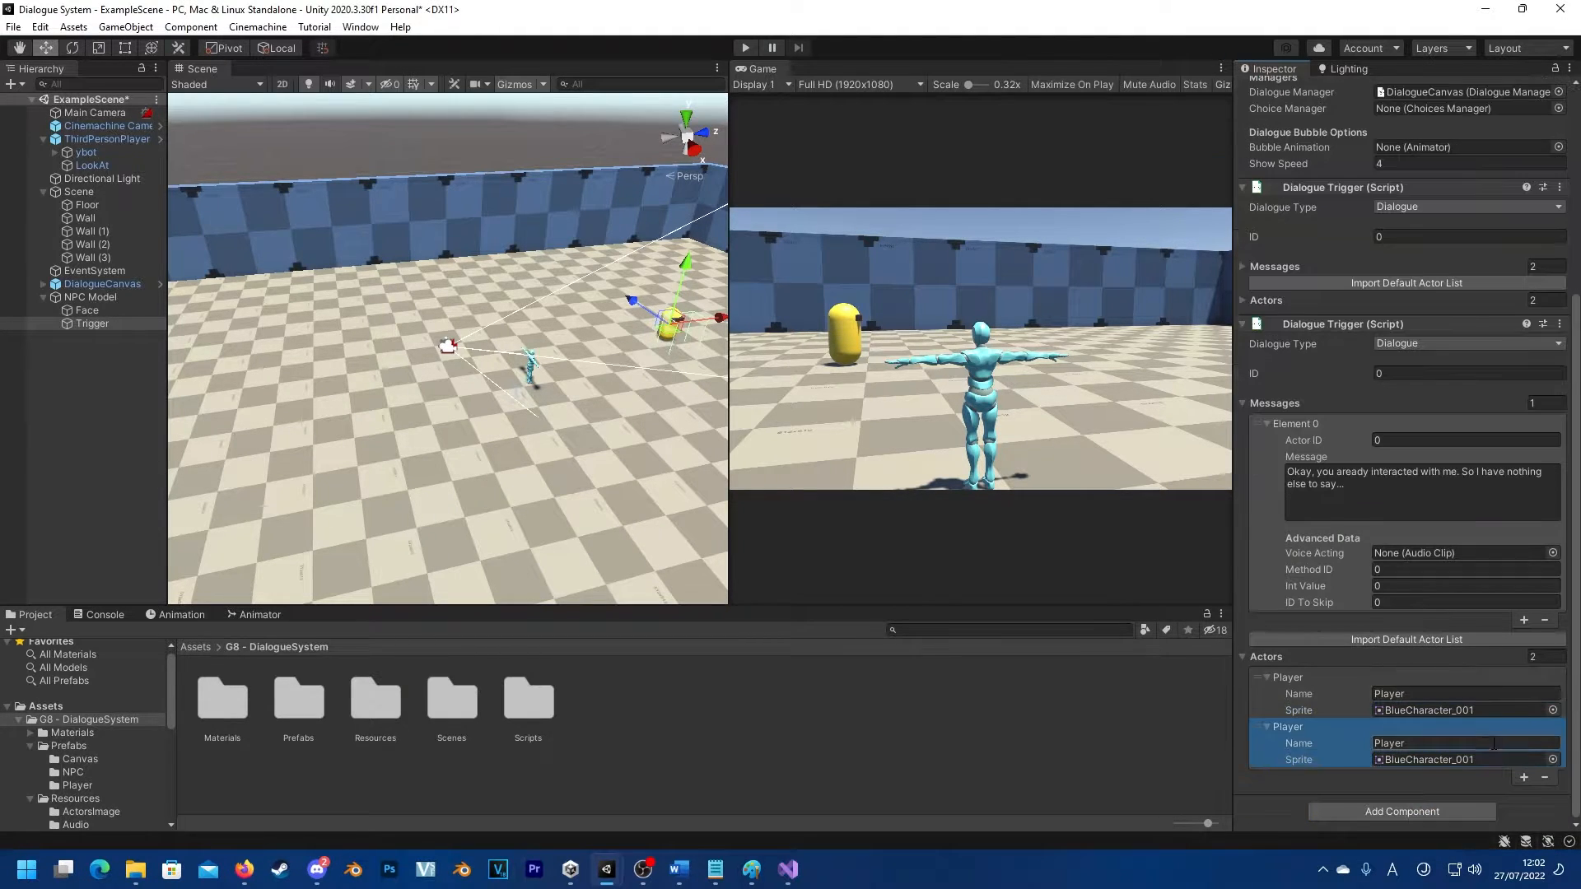
{"action": "left_click", "coordinate": [1416, 743]}
{"action": "double_click", "coordinate": [1416, 743]}
{"action": "type", "text": "Yellow NPC"}
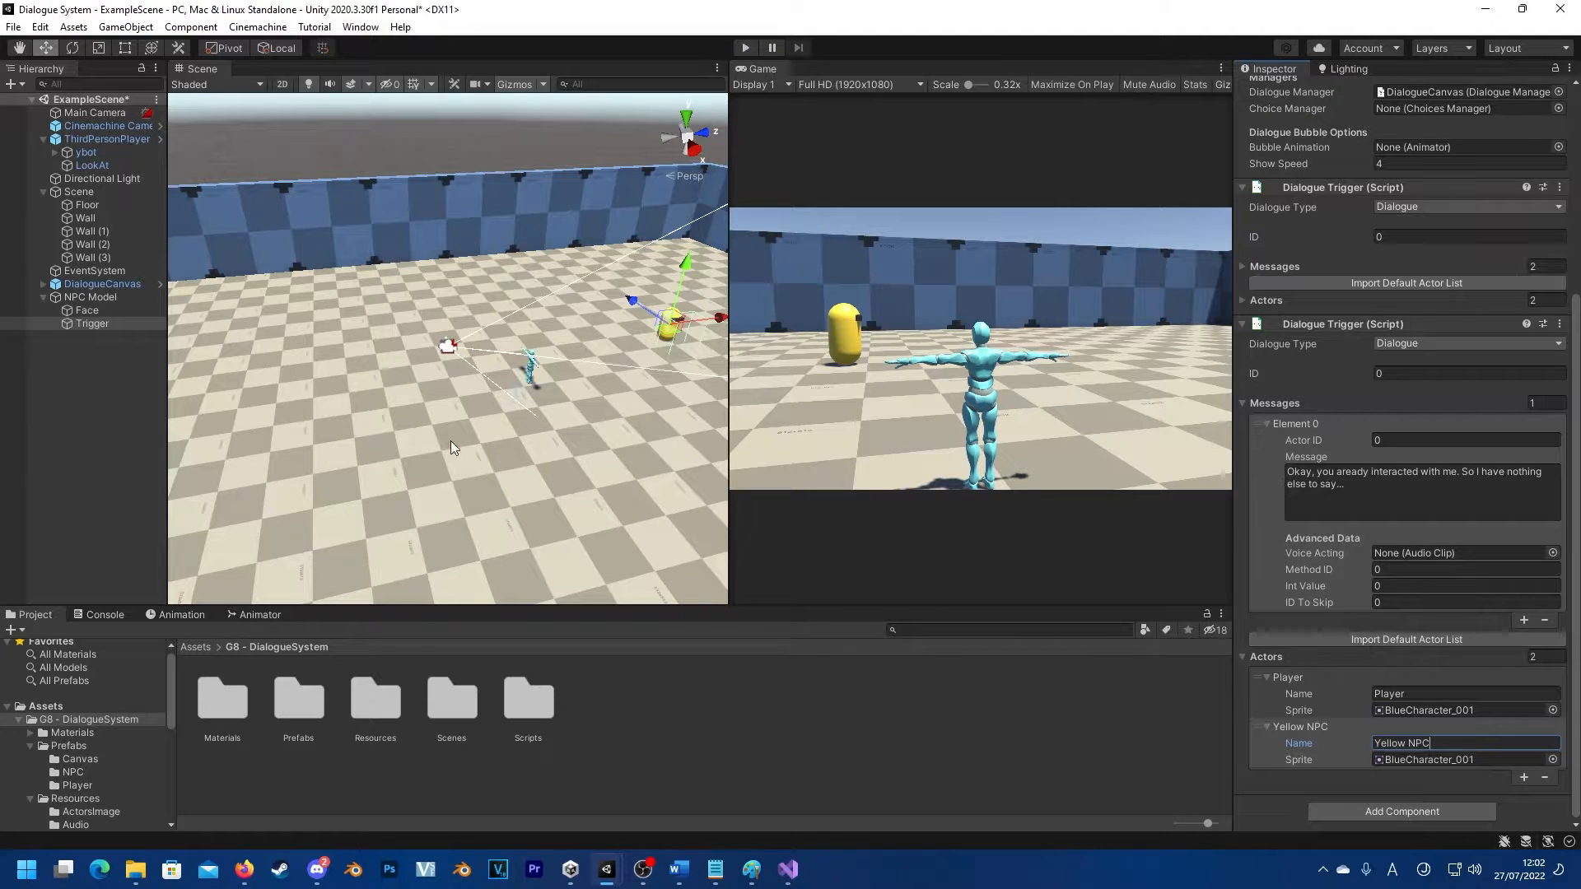
Step: Create an empty game object in the scene and assign it the ActorList tag
{"action": "right_click", "coordinate": [140, 421]}
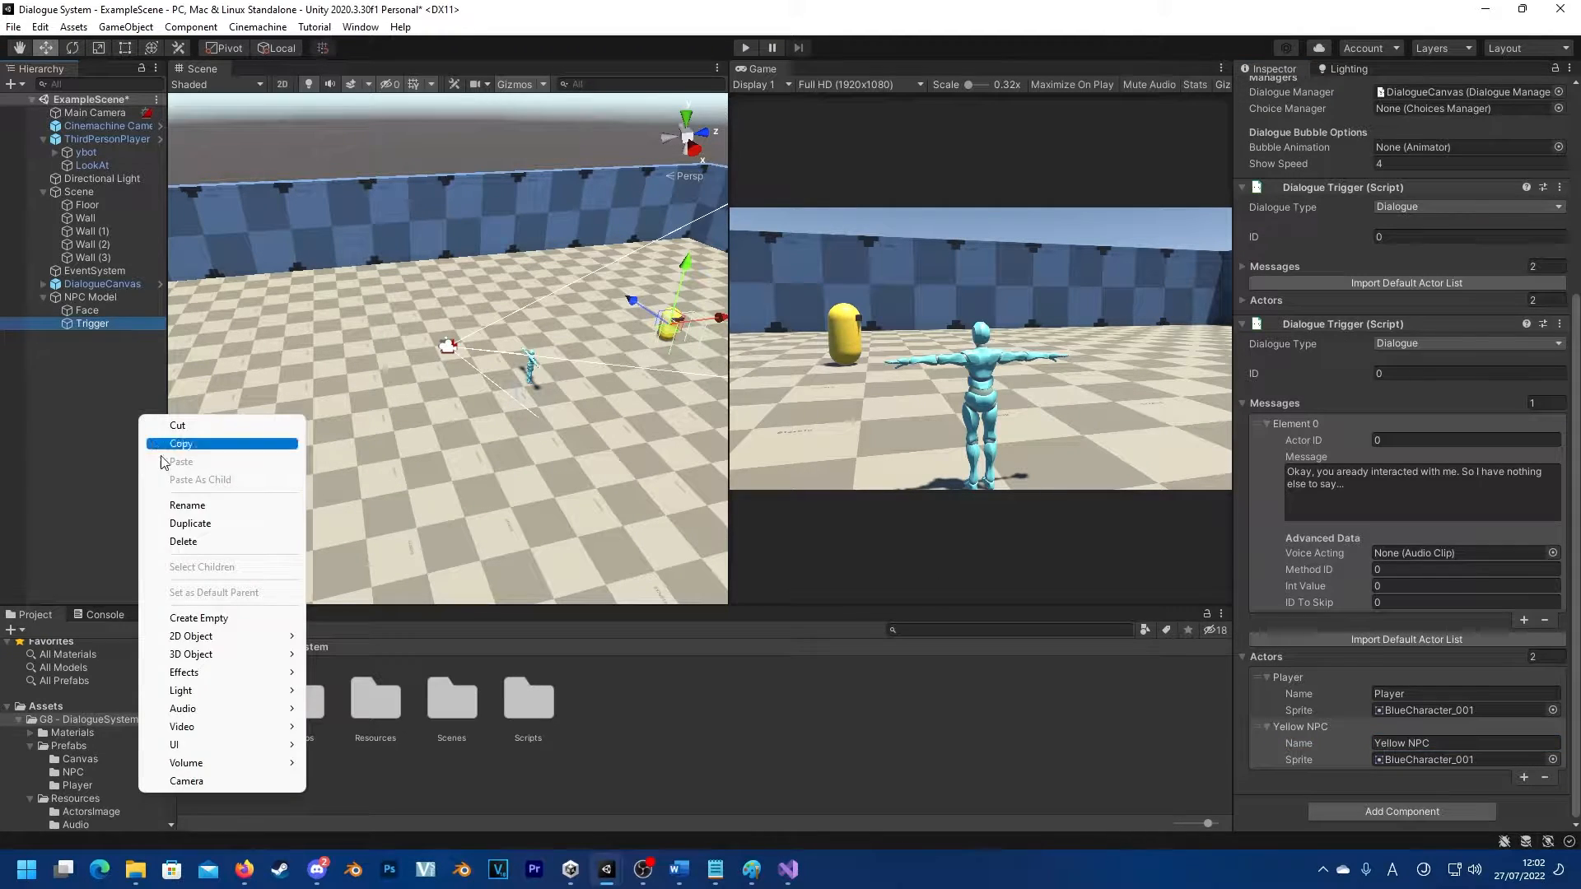
{"action": "left_click", "coordinate": [213, 619]}
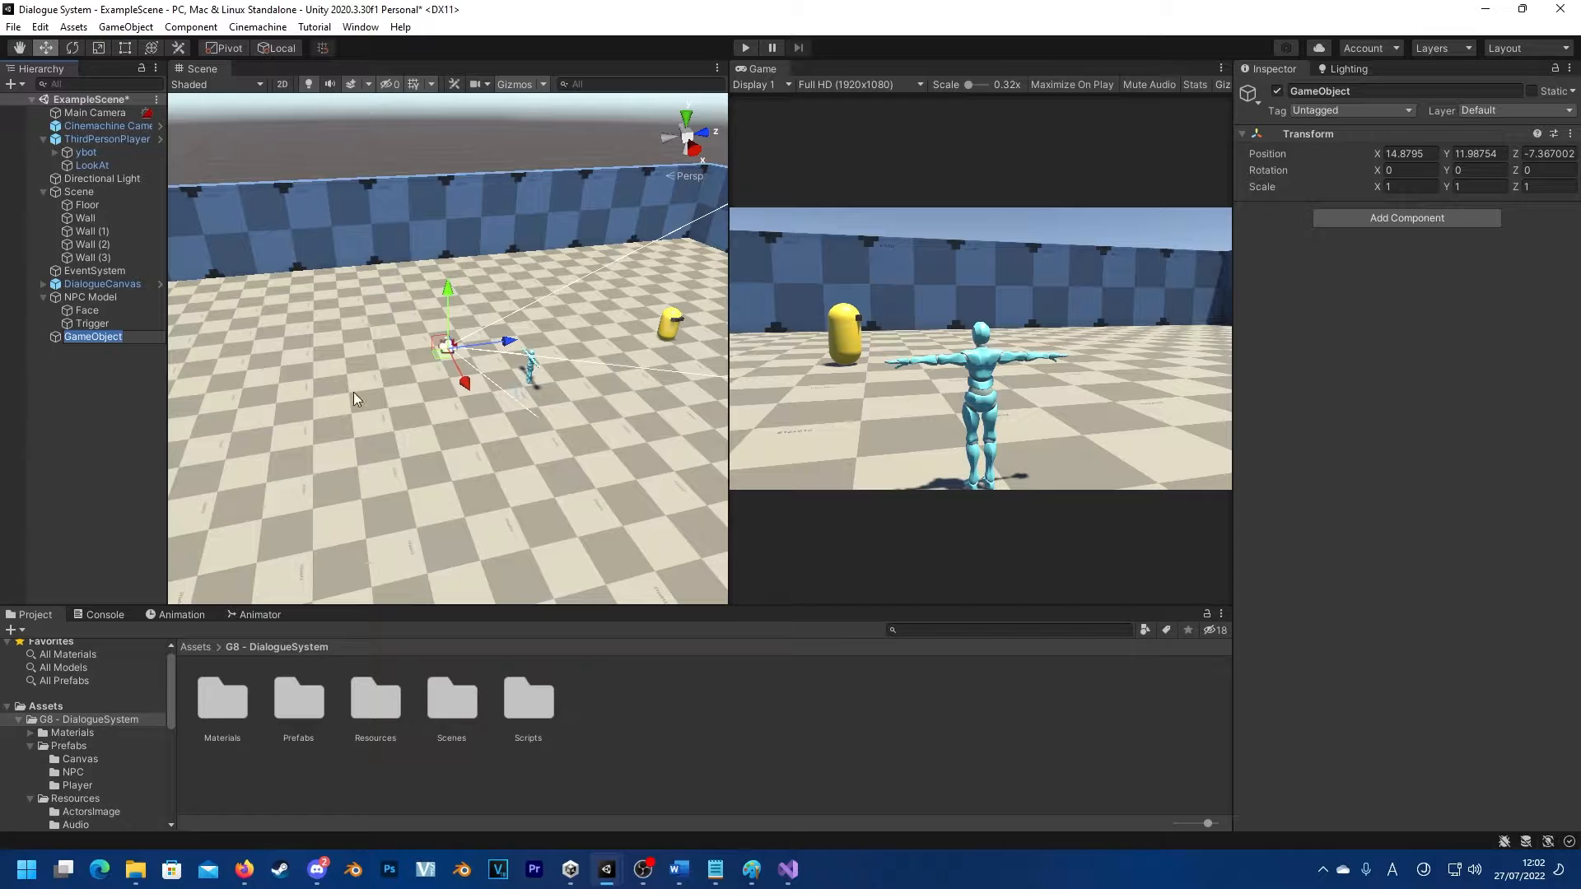
{"action": "left_click", "coordinate": [1317, 110]}
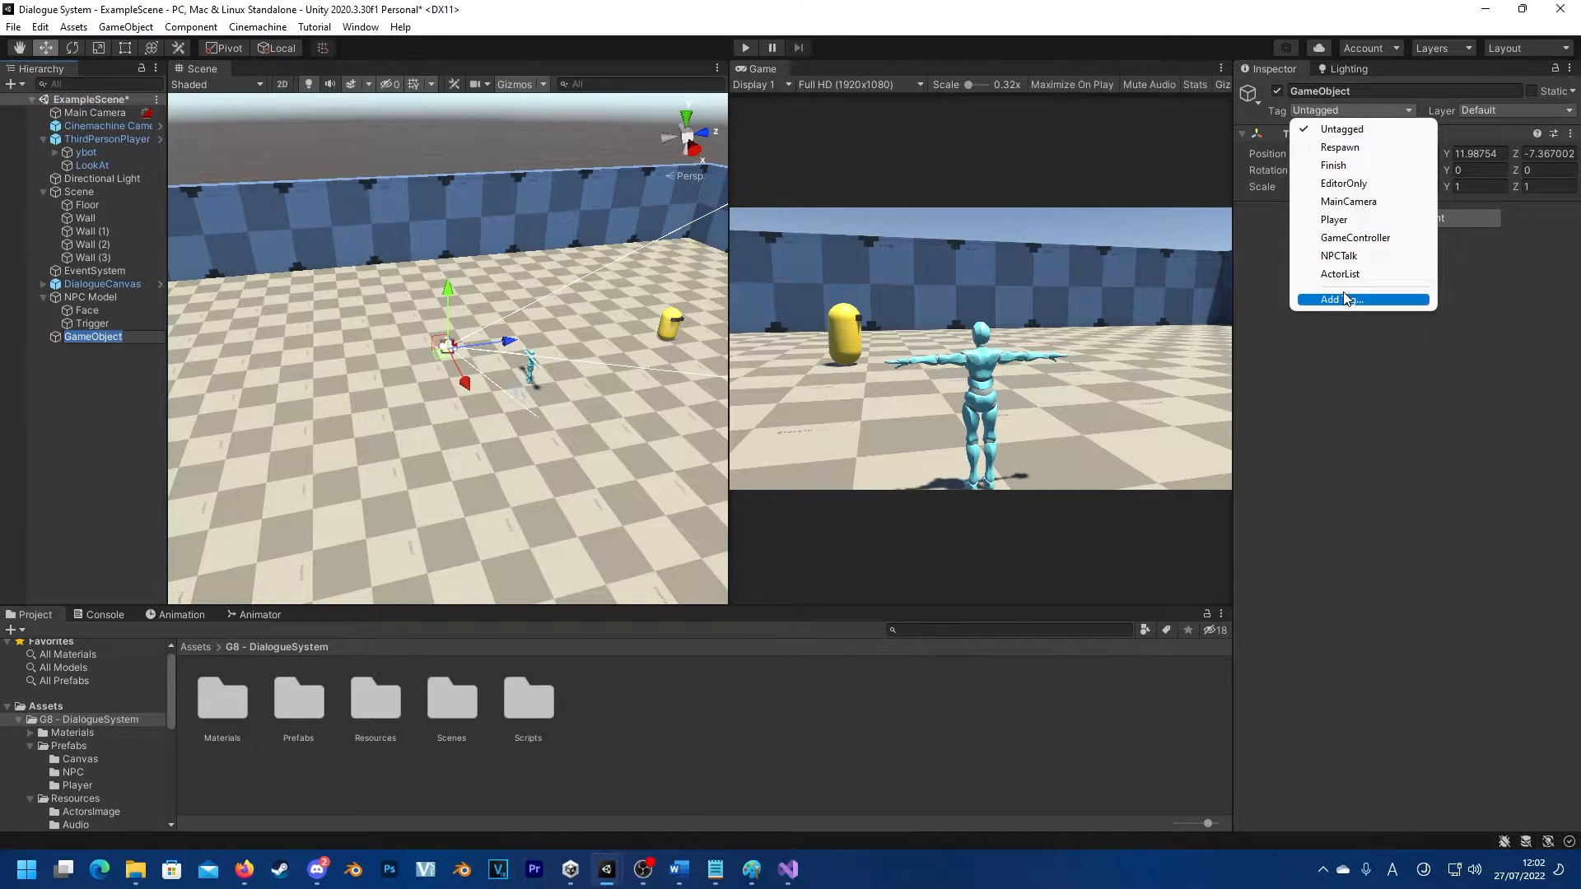
{"action": "left_click", "coordinate": [1360, 275]}
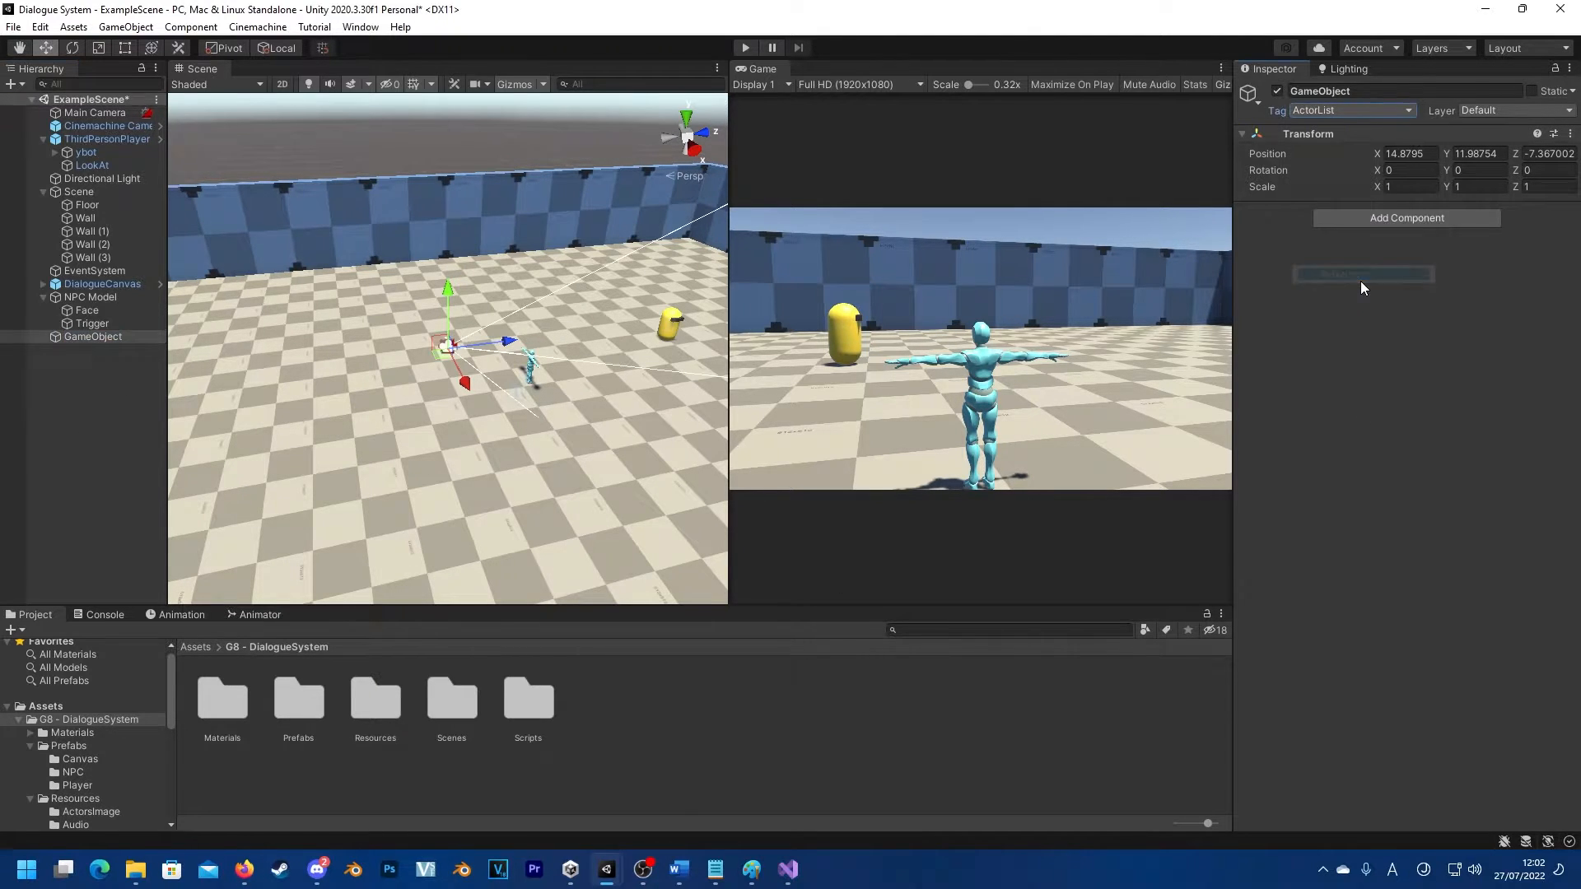
Step: Add the Automatic Actor List script component to the new empty object
{"action": "left_click", "coordinate": [1362, 221]}
{"action": "type", "text": "Automat"}
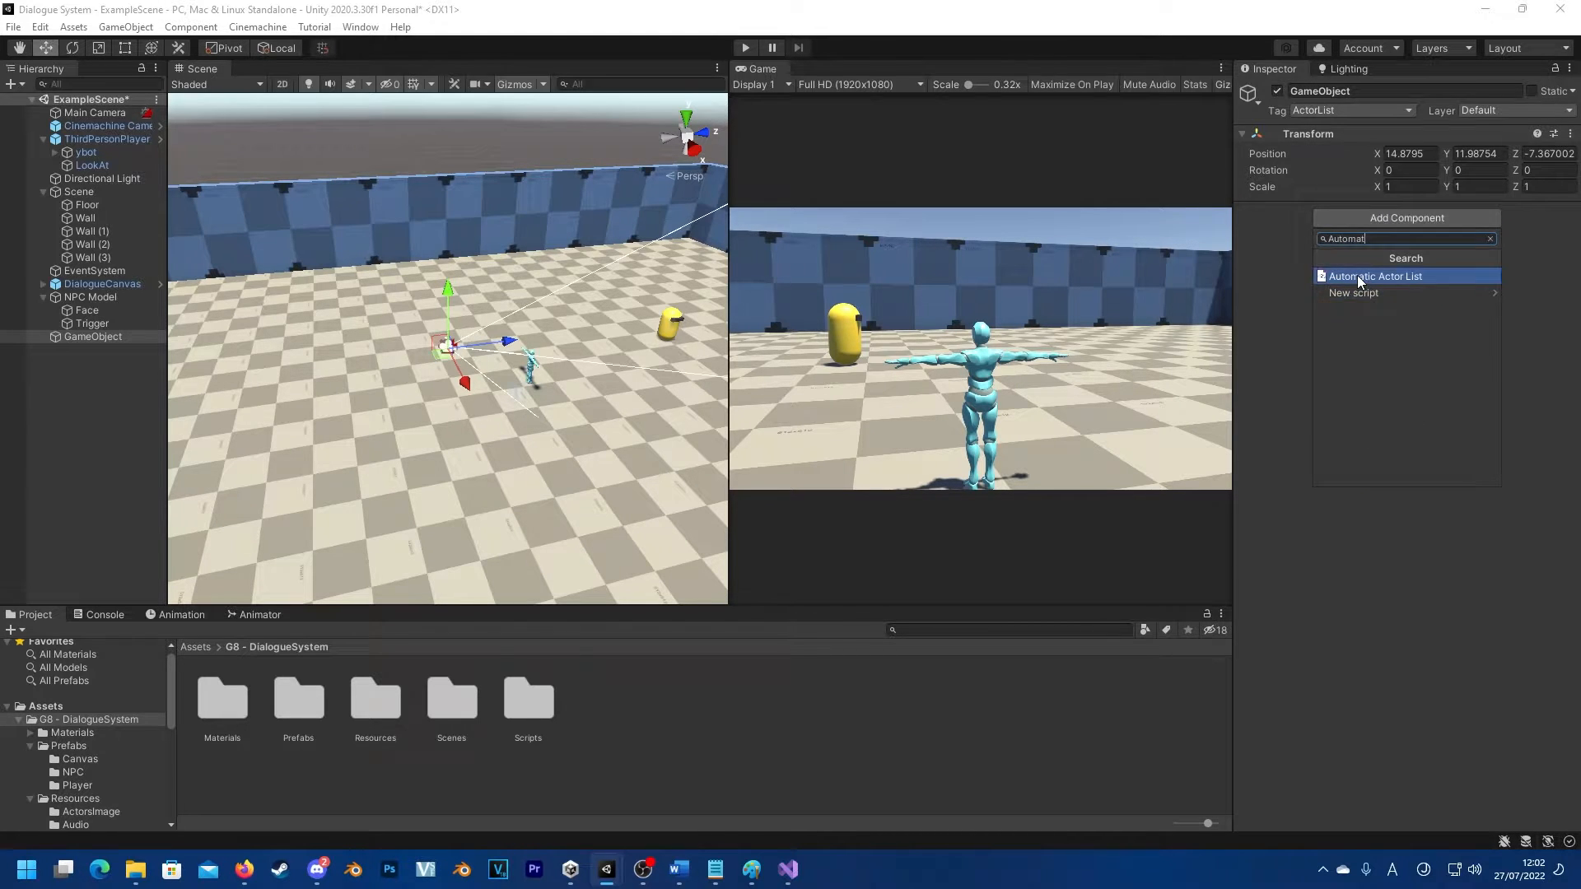
{"action": "left_click", "coordinate": [1357, 275]}
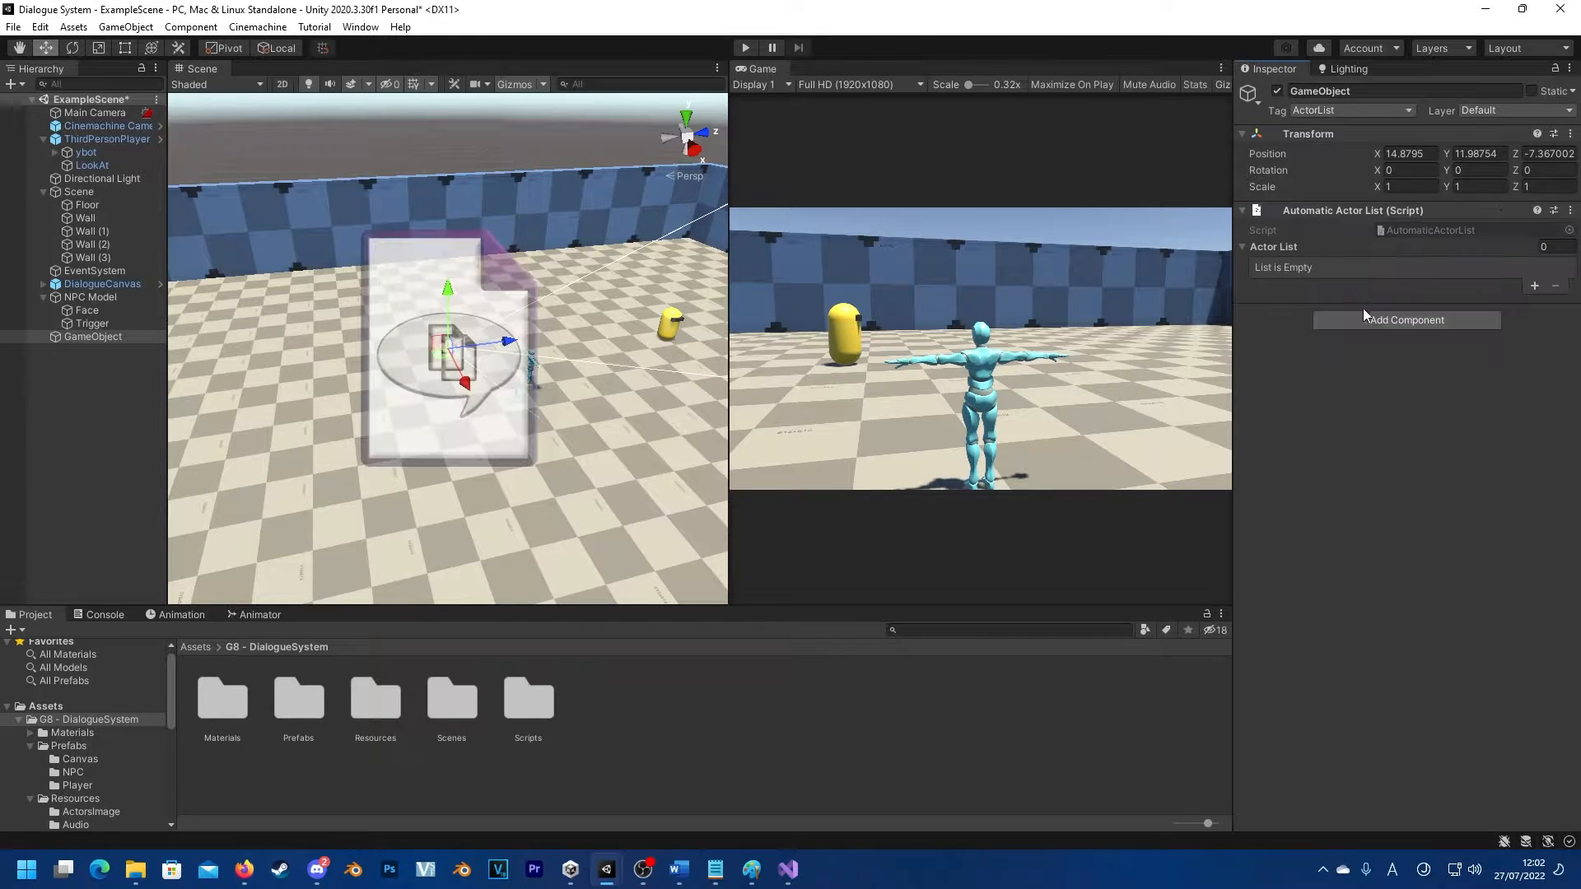
Step: Reset the Transform of the object carrying the Automatic Actor List script
{"action": "right_click_drag", "start_coordinate": [466, 347], "coordinate": [858, 352]}
{"action": "right_click", "coordinate": [1319, 134]}
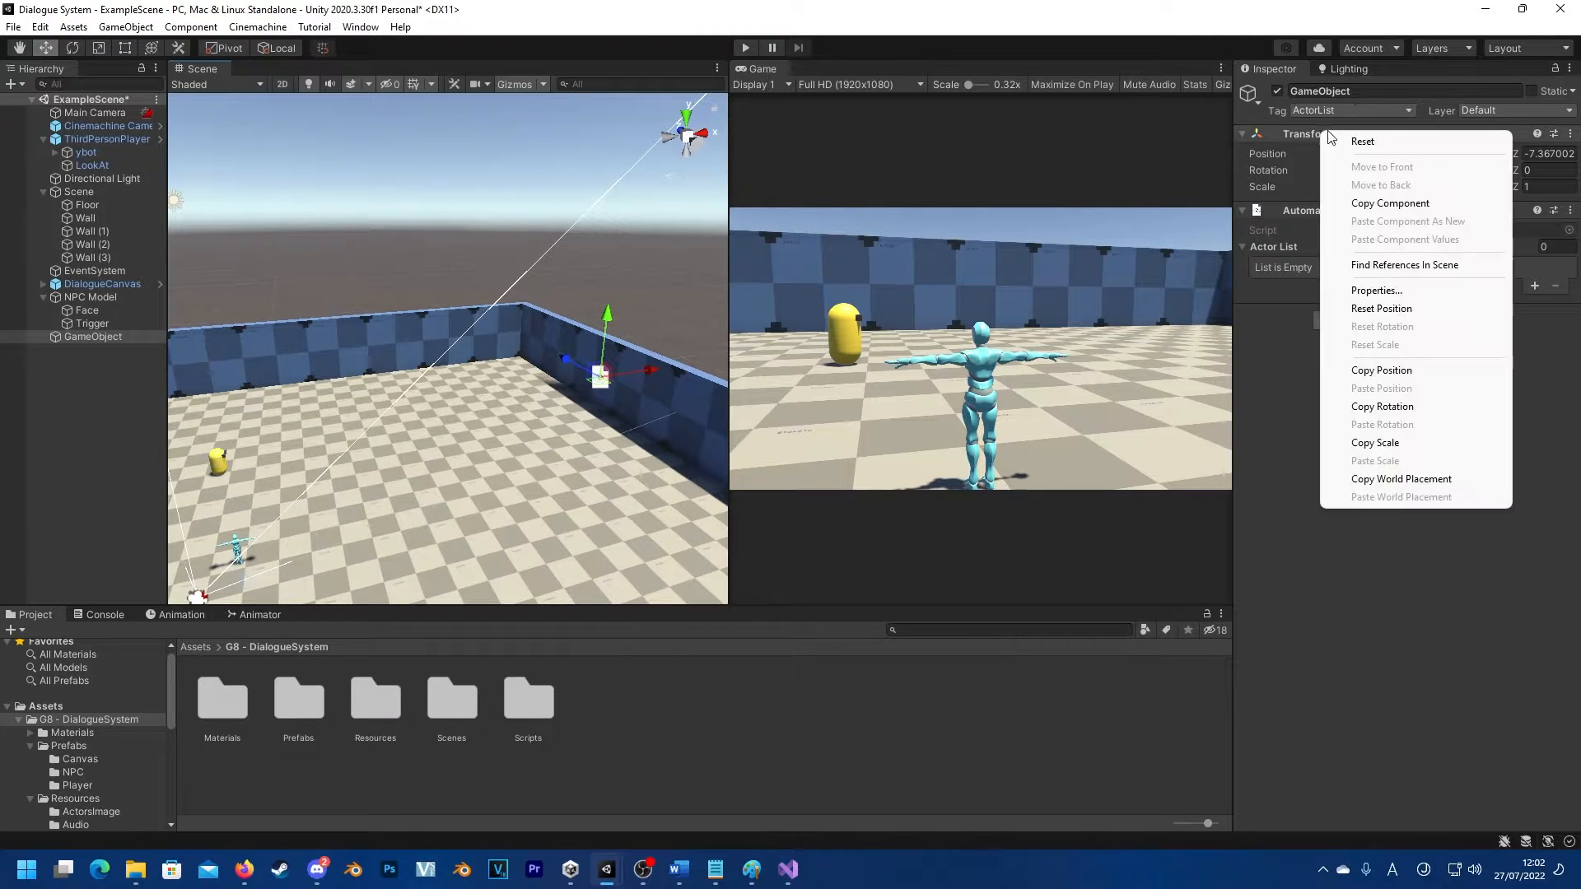
{"action": "left_click", "coordinate": [1362, 141]}
{"action": "right_click_drag", "start_coordinate": [518, 339], "coordinate": [175, 380]}
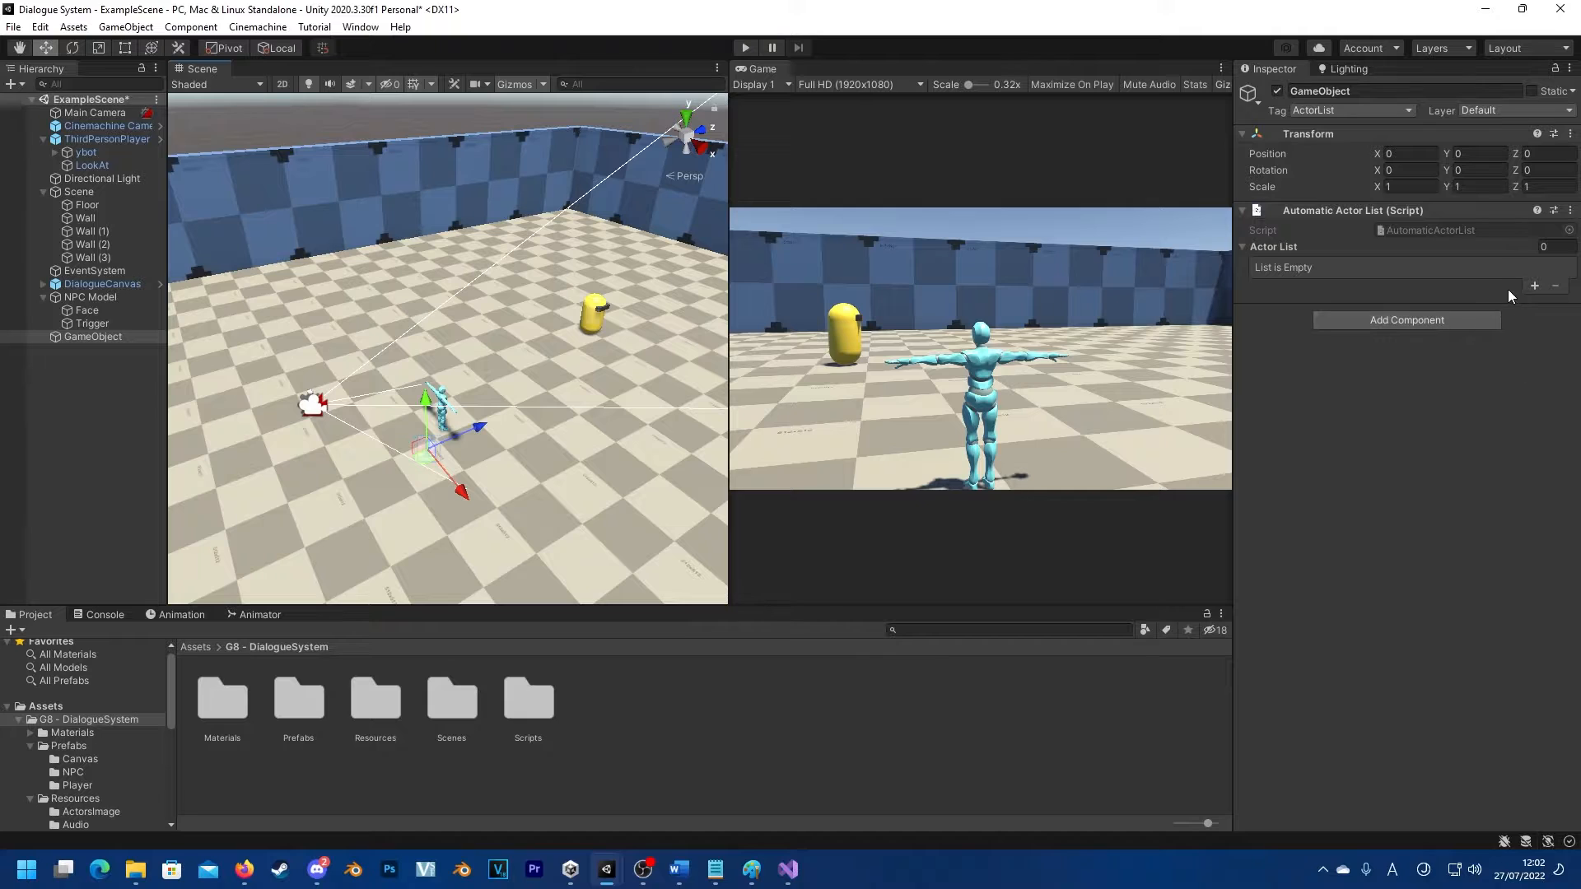
Step: Add two blank entries to the Automatic Actor List component's Actor List
{"action": "left_click", "coordinate": [1322, 90]}
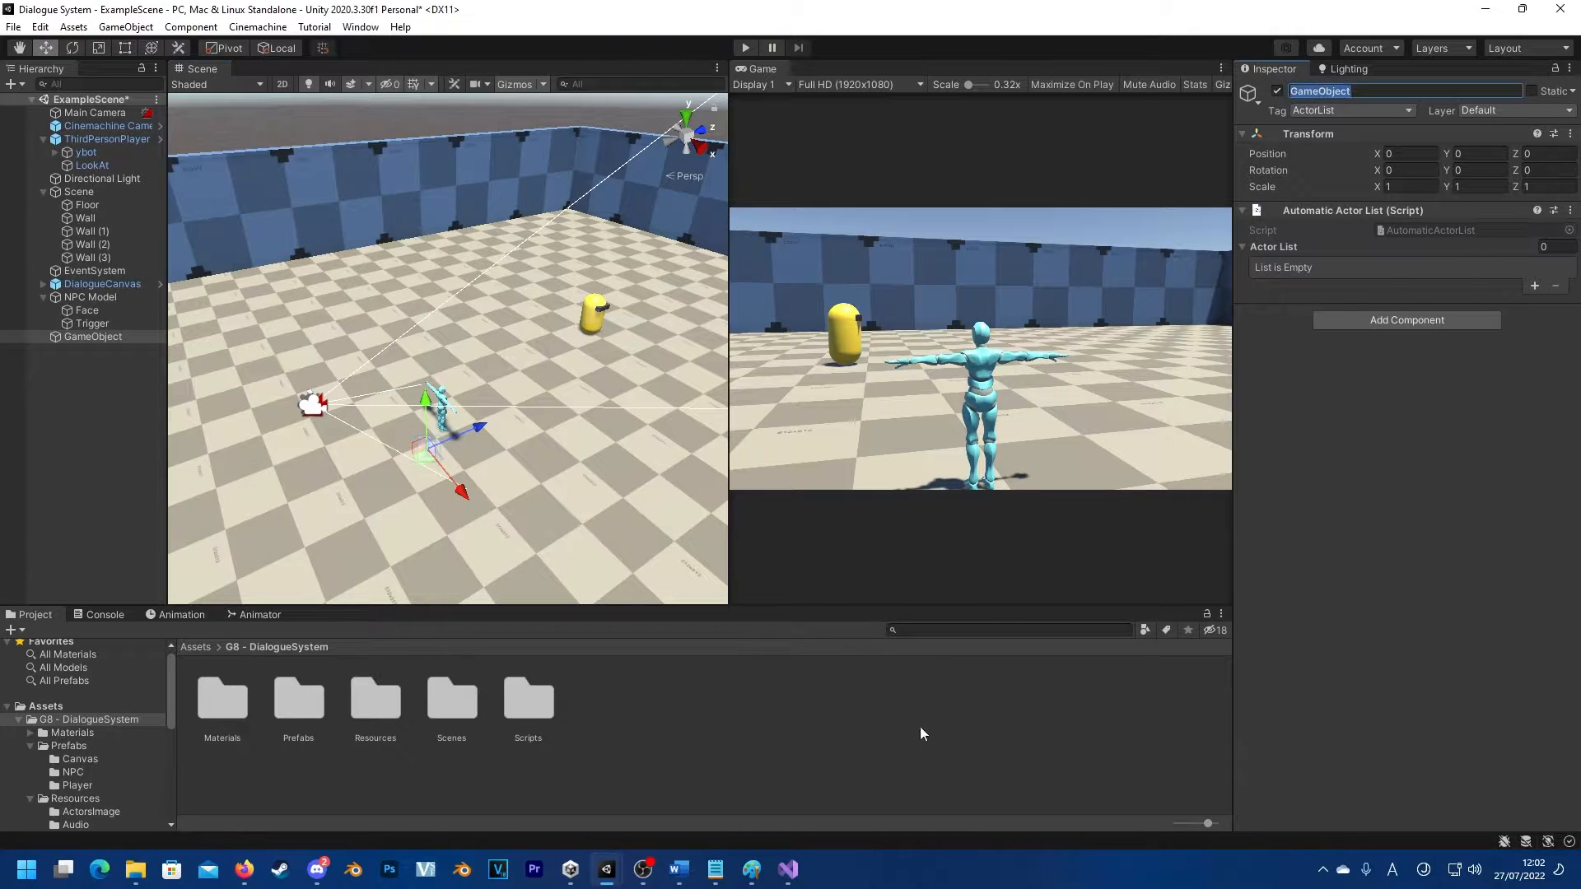
{"action": "type", "text": "Actor Automatic"}
{"action": "left_click", "coordinate": [1534, 286]}
{"action": "left_click", "coordinate": [1534, 319]}
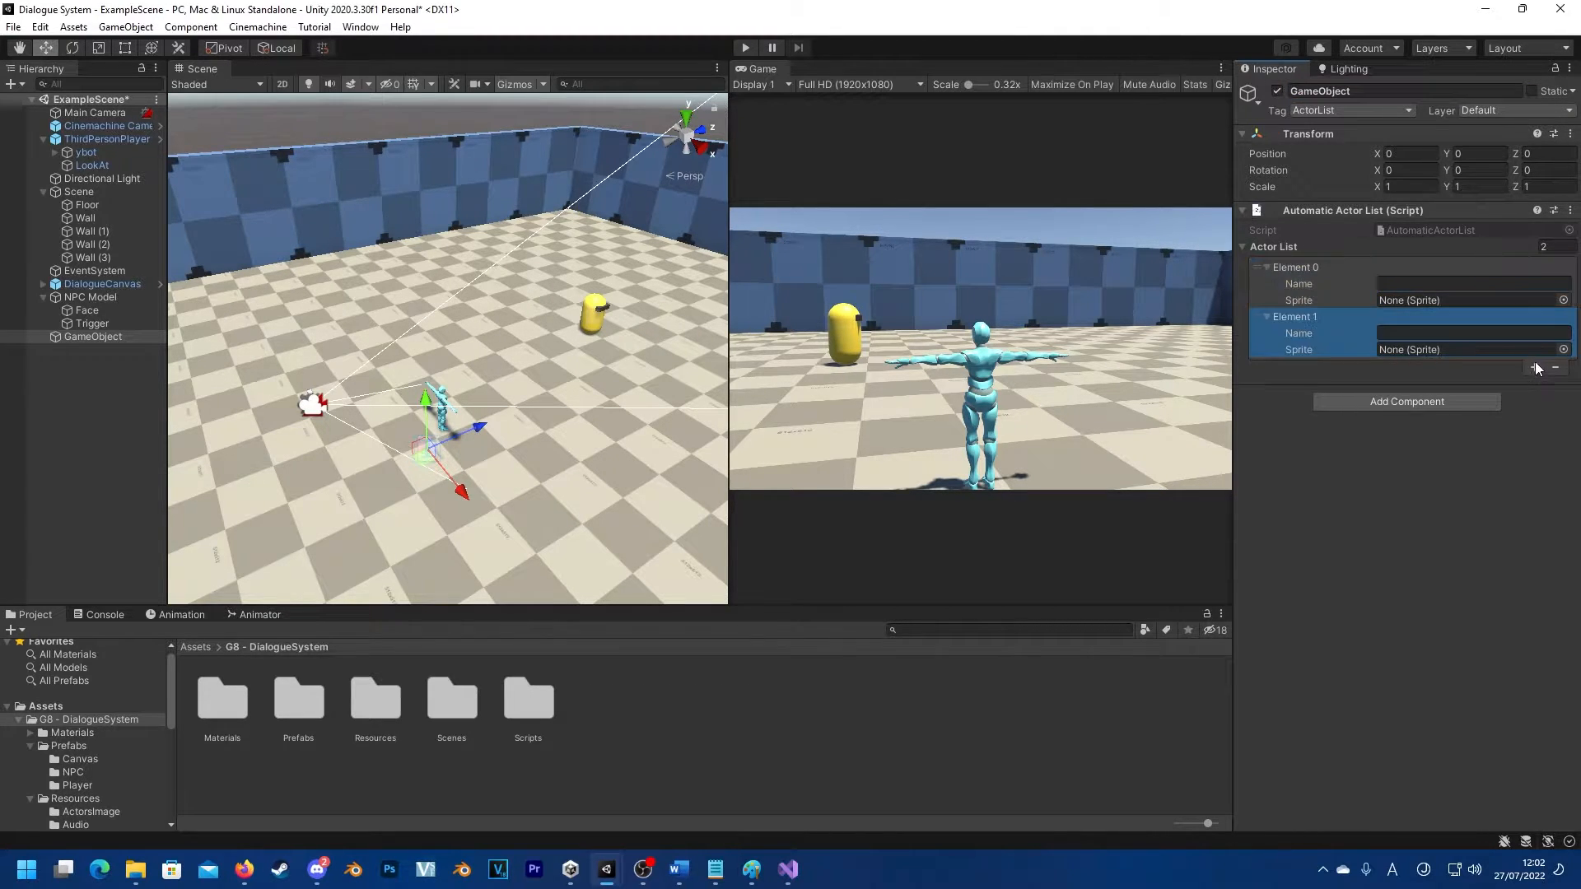
Step: Name the first Actor List entry Player and assign it the BlueCharacter_001 sprite
{"action": "left_click", "coordinate": [1381, 283]}
{"action": "type", "text": "Player"}
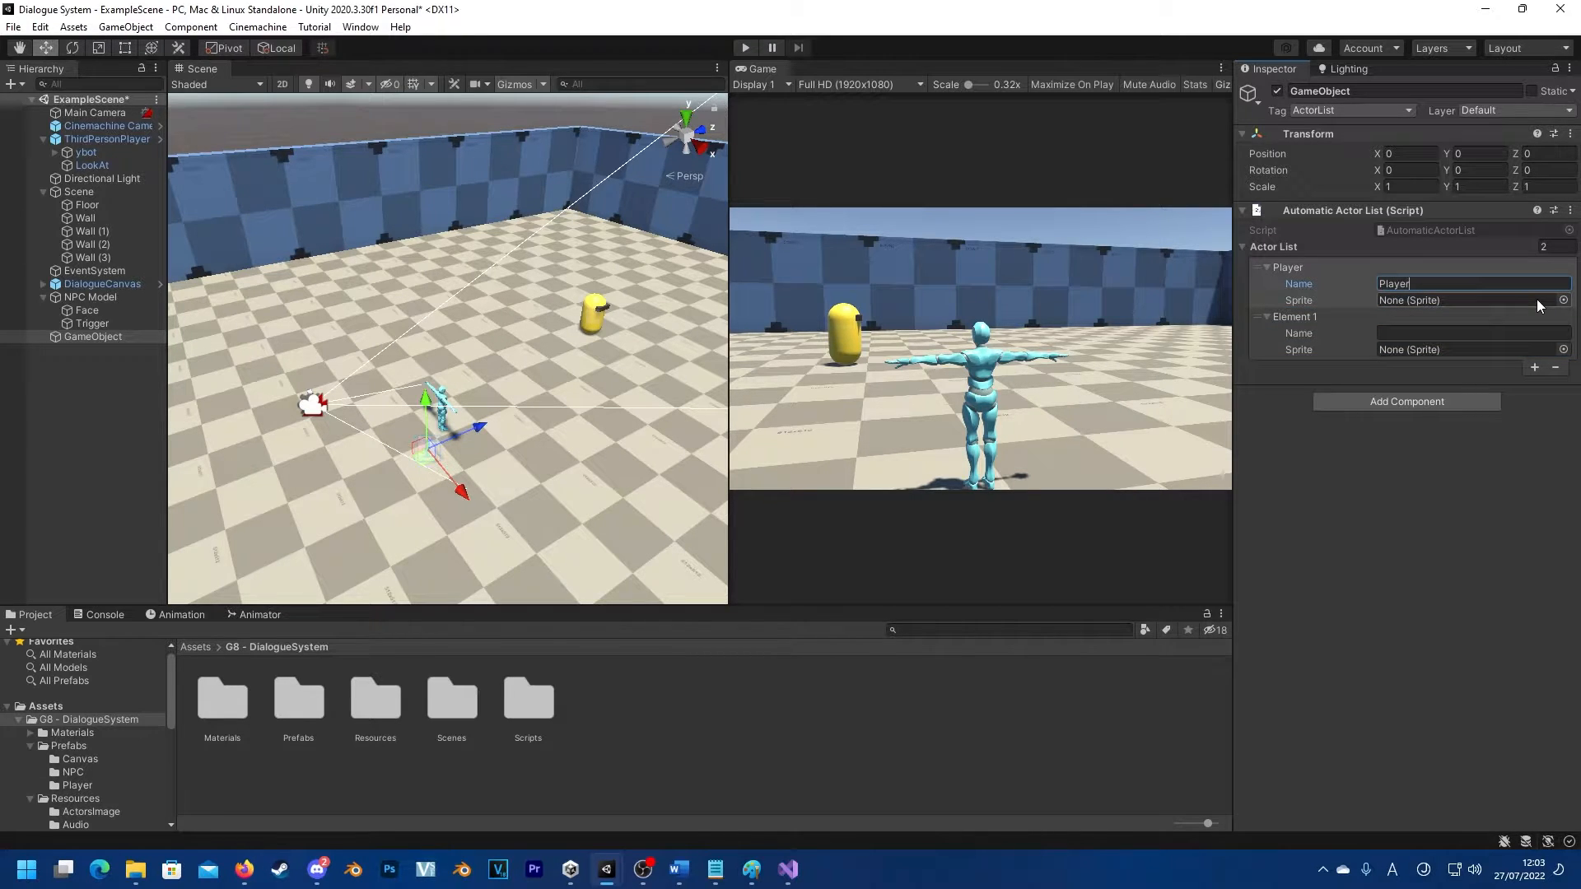
{"action": "left_click", "coordinate": [1563, 300]}
{"action": "double_click", "coordinate": [1315, 390]}
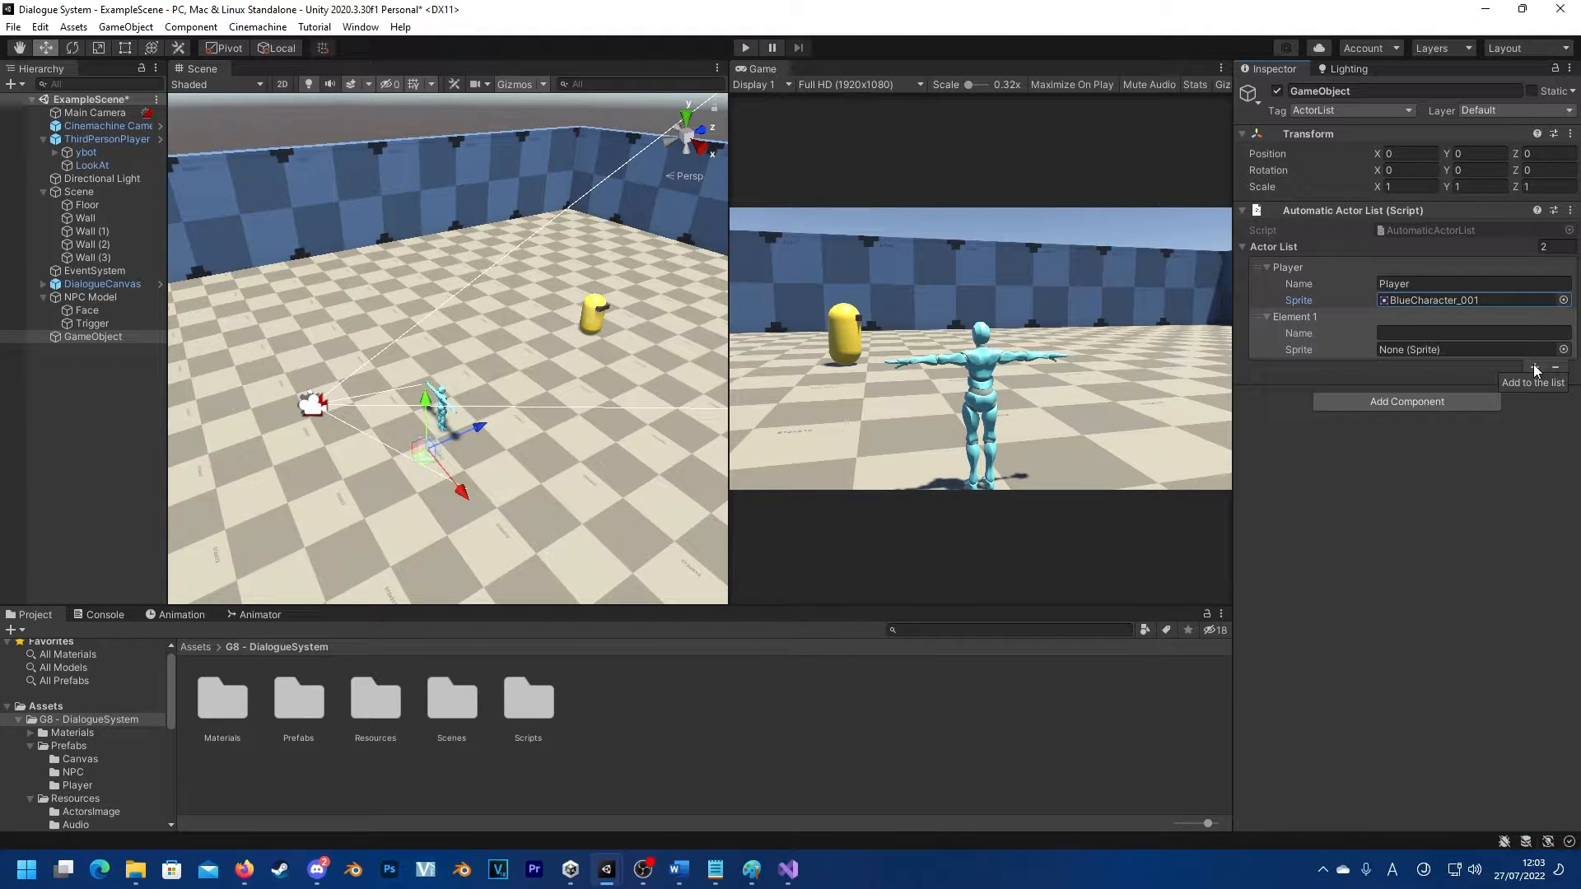
Step: Name the second Actor List entry Player and assign it the BlueCharacter_002 sprite
{"action": "left_click", "coordinate": [1515, 334]}
{"action": "type", "text": "Player"}
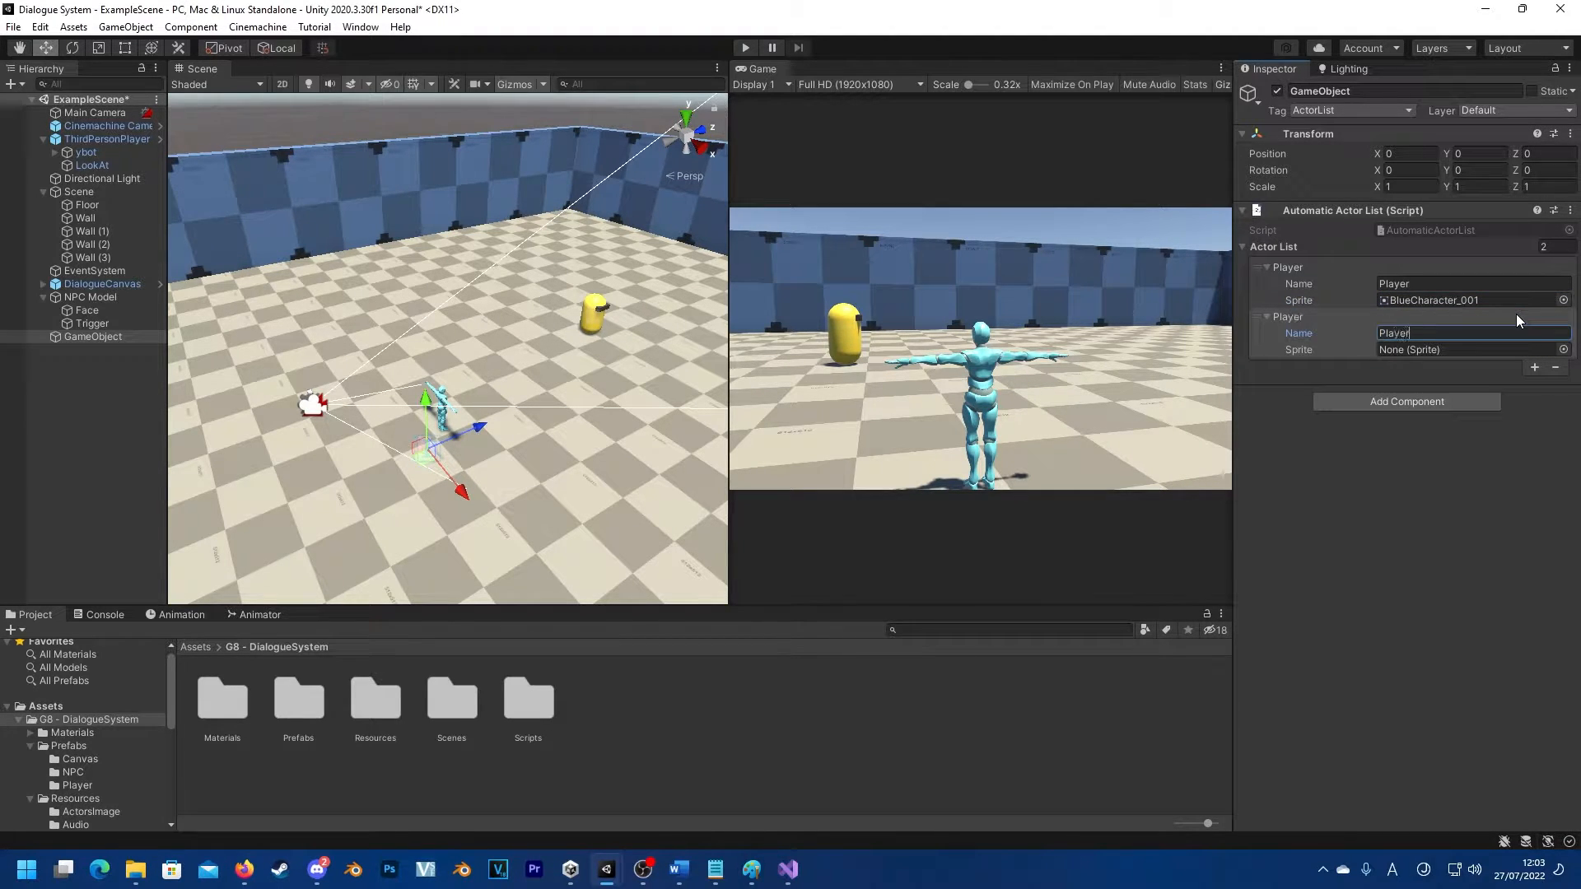
{"action": "left_click", "coordinate": [1562, 349]}
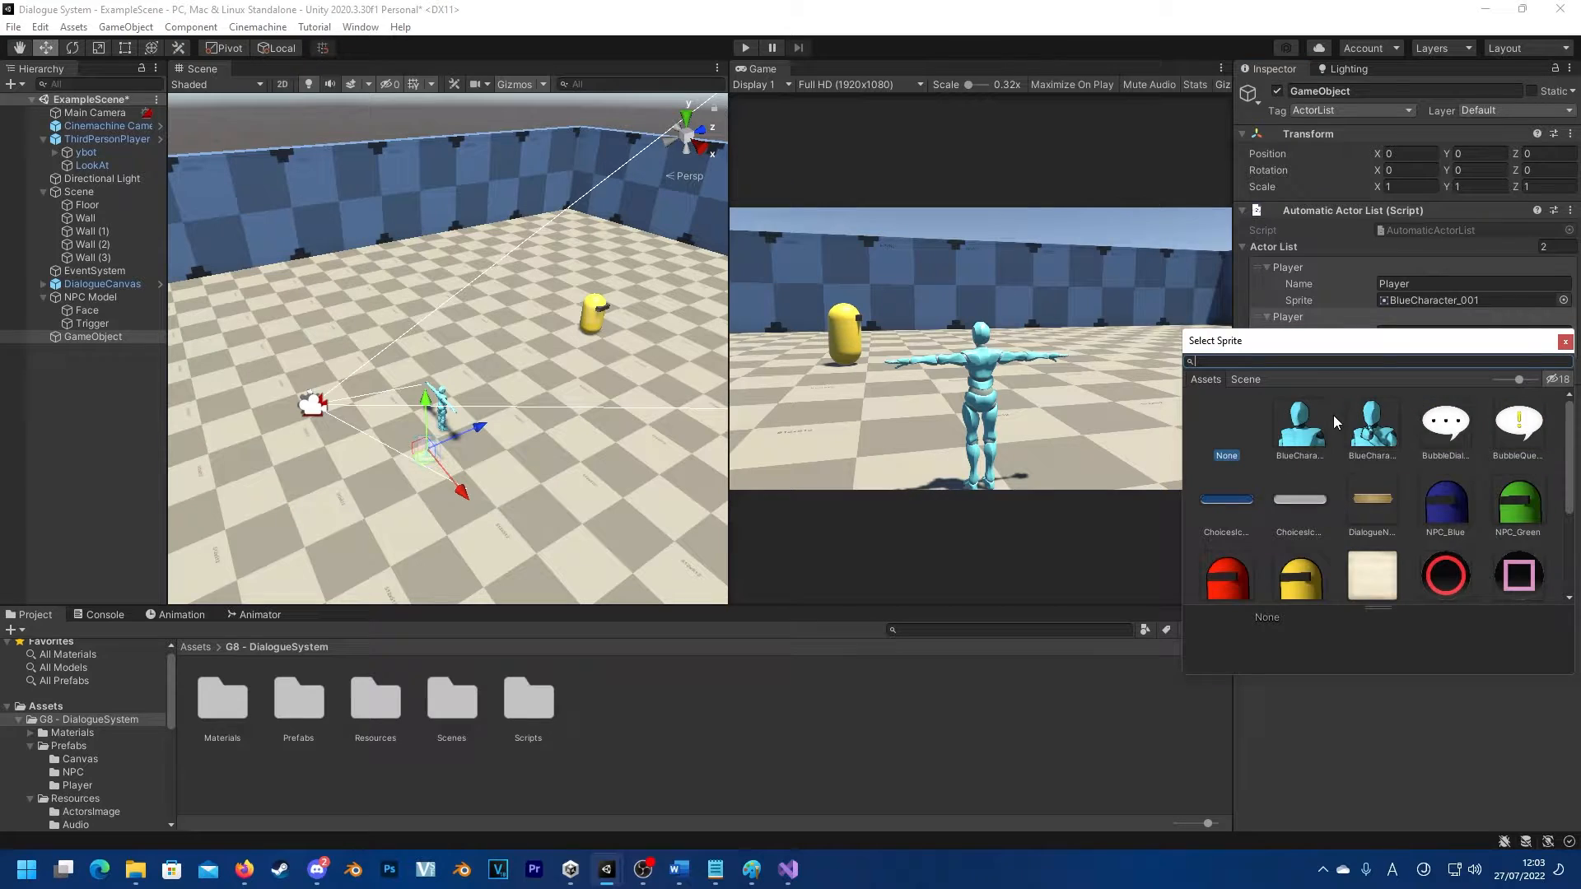
{"action": "double_click", "coordinate": [1373, 445]}
Step: Add a third Actor List entry named Yellow NPC and assign it the NPC_Yellow sprite
{"action": "left_click", "coordinate": [1537, 367]}
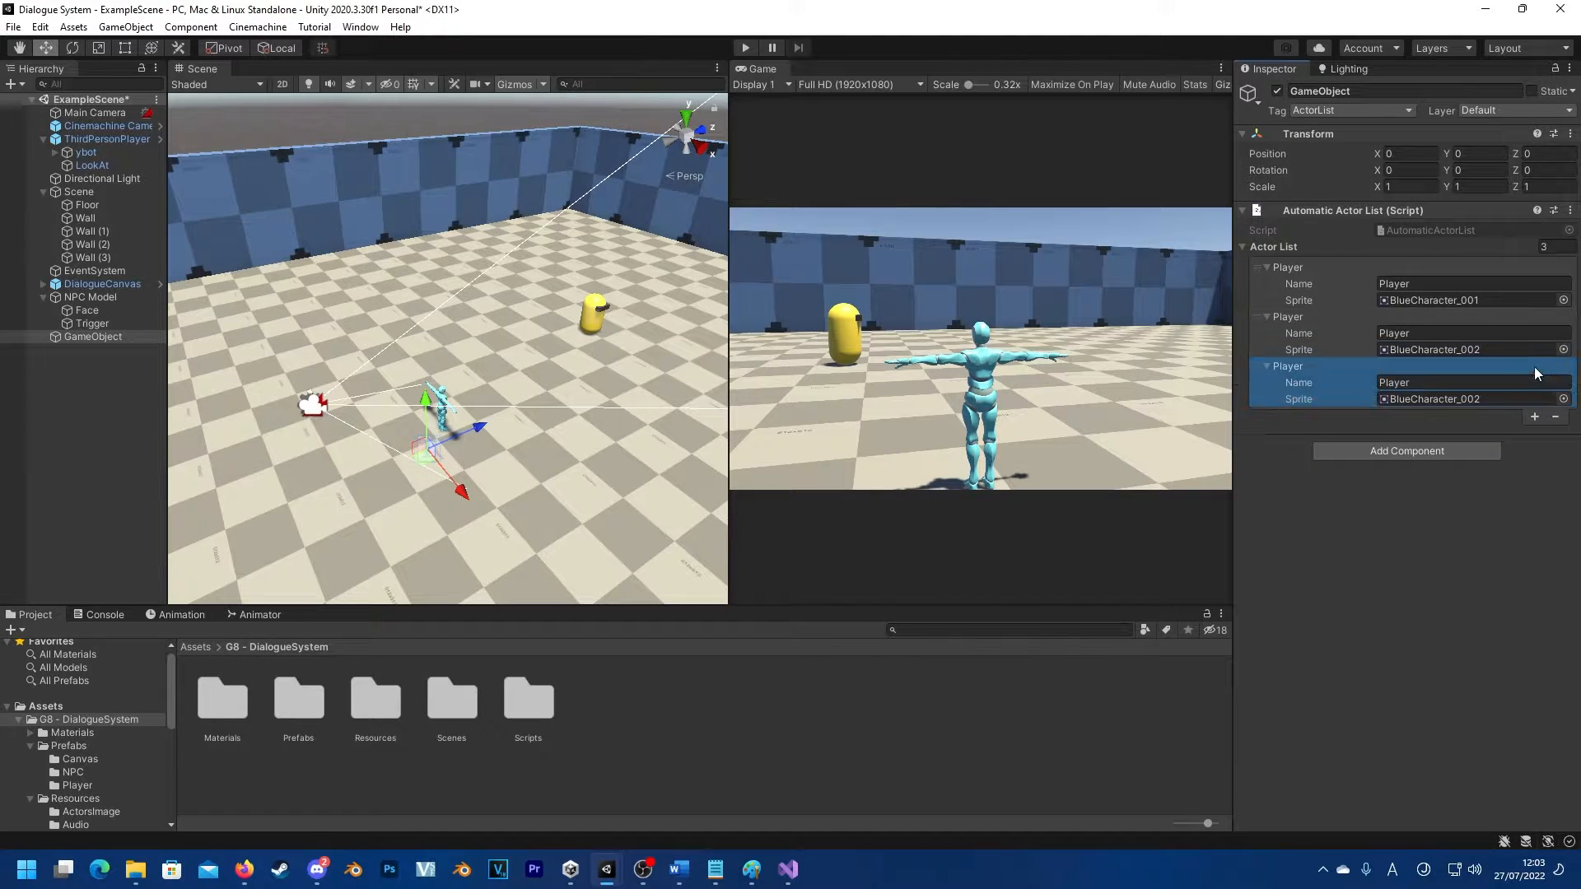
{"action": "left_click", "coordinate": [1426, 381]}
{"action": "type", "text": "Ye"}
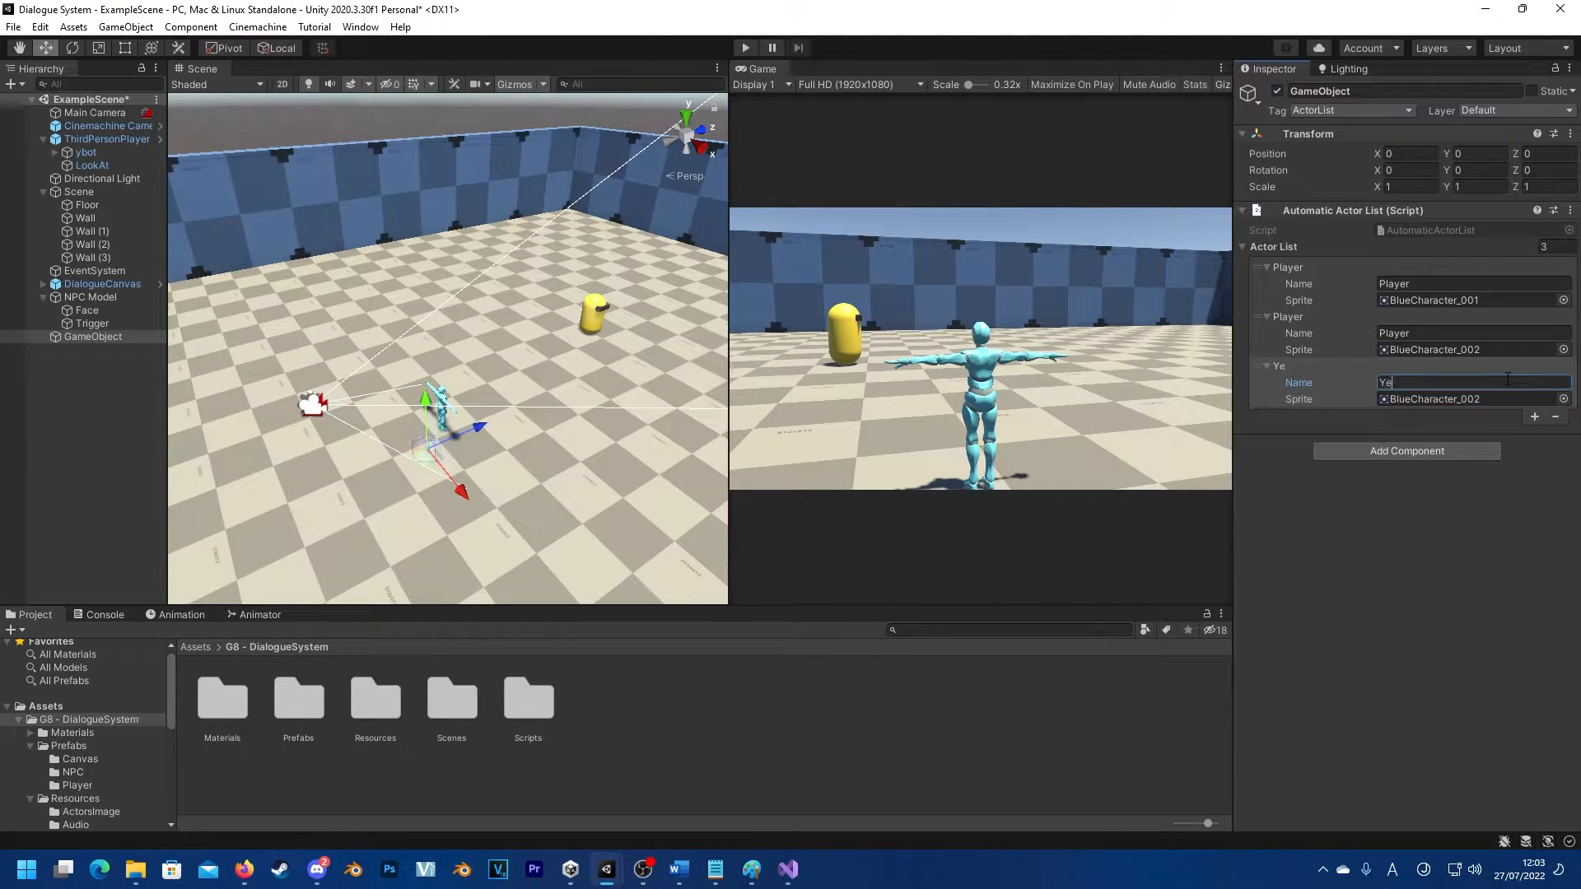
{"action": "type", "text": "llow NPC"}
{"action": "left_click", "coordinate": [1563, 398]}
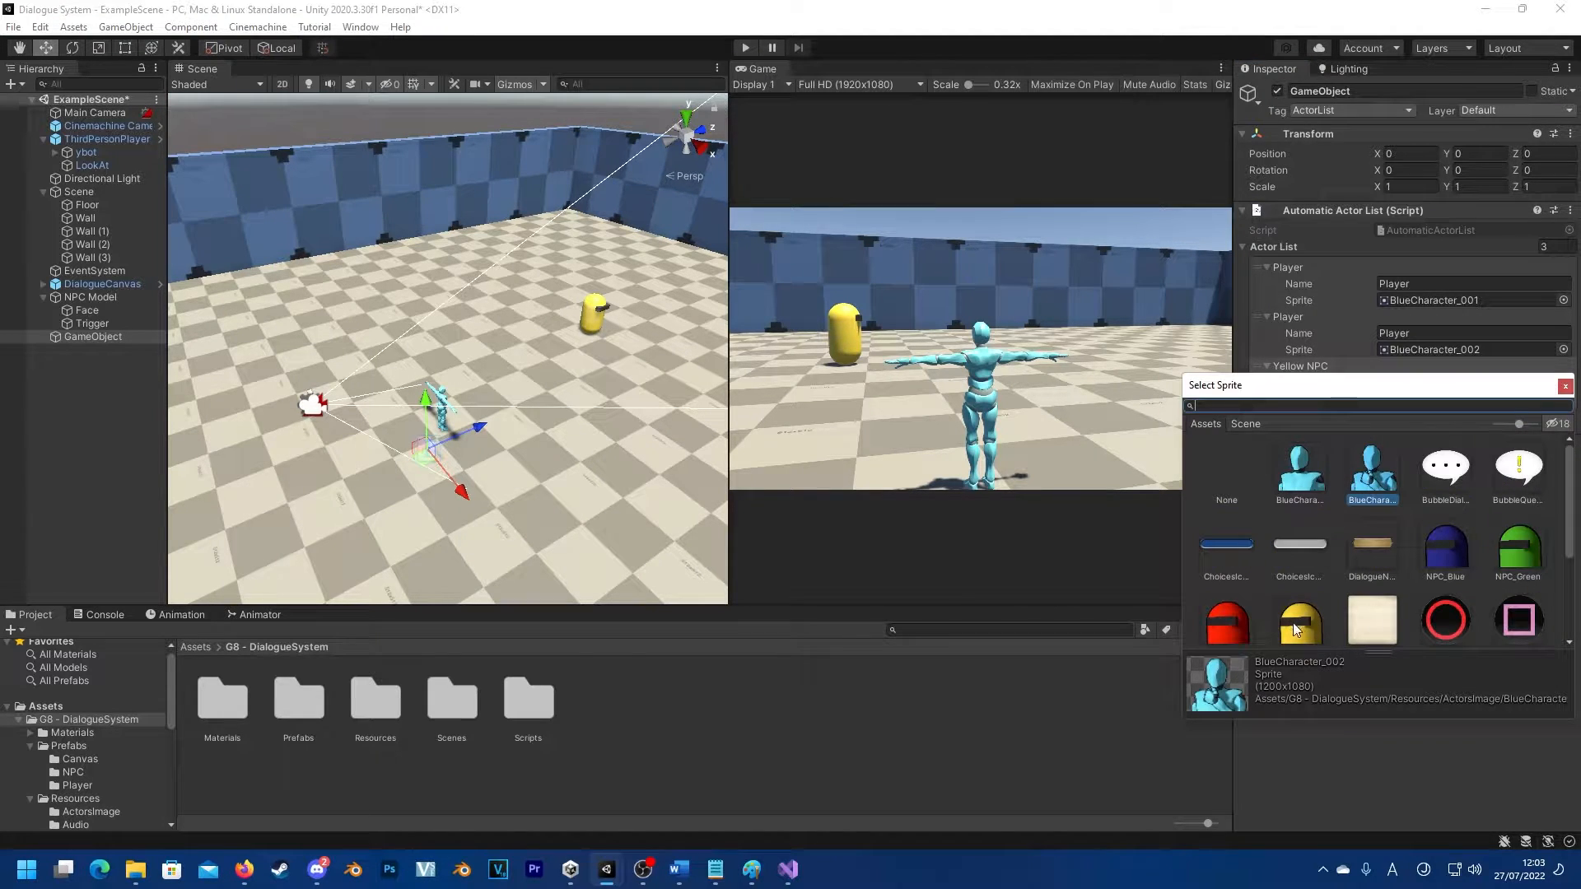
{"action": "double_click", "coordinate": [1297, 628]}
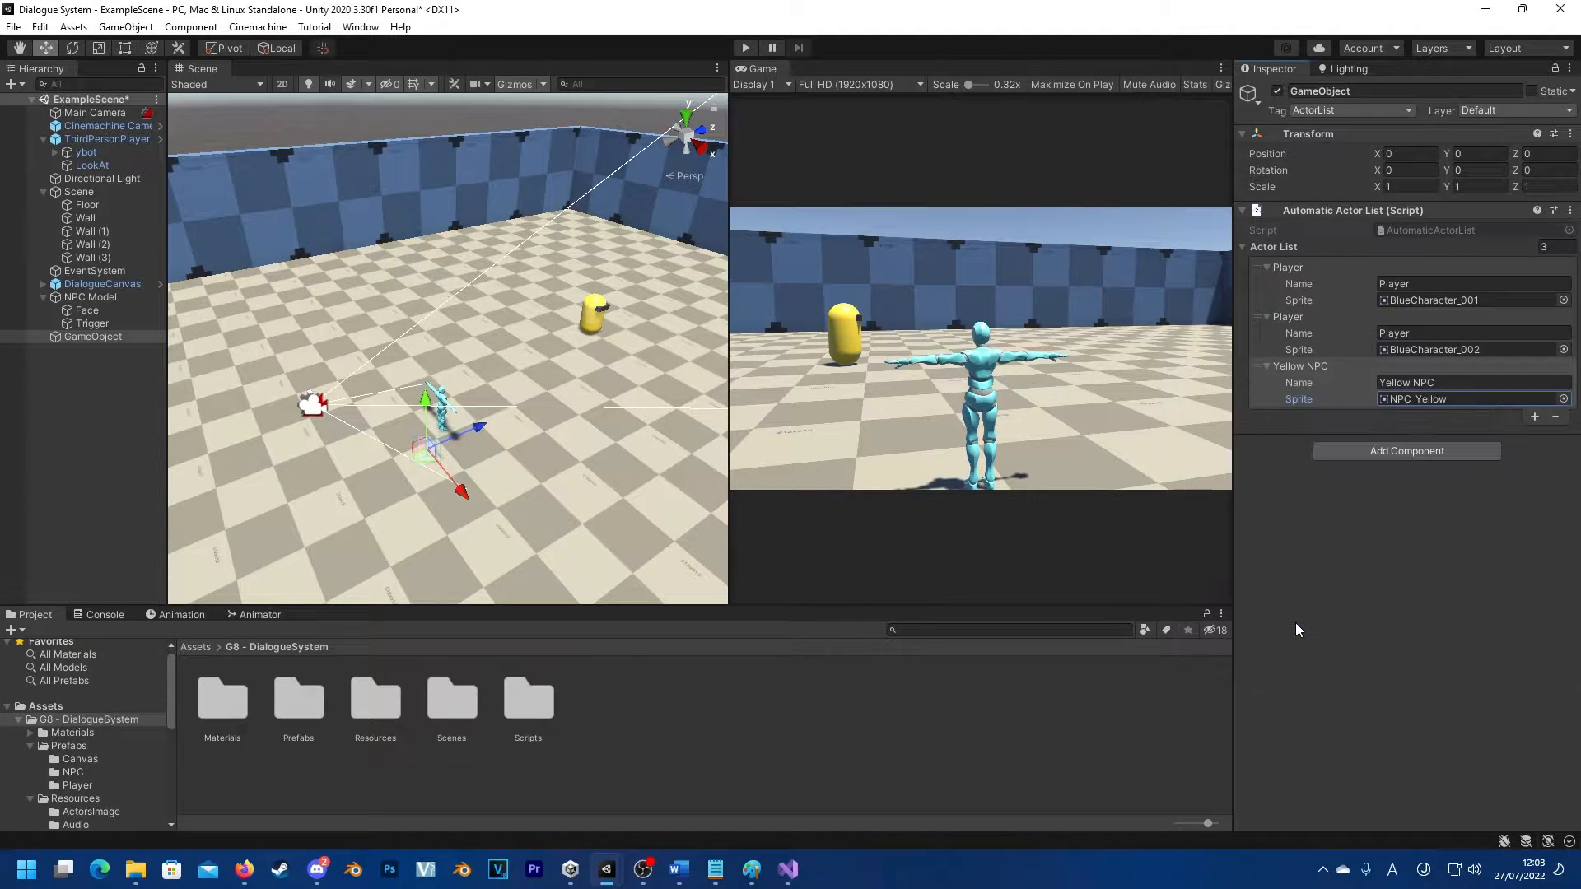
Step: Rename the object carrying the Automatic Actor List script as ActorAutomatic
{"action": "left_click", "coordinate": [79, 339]}
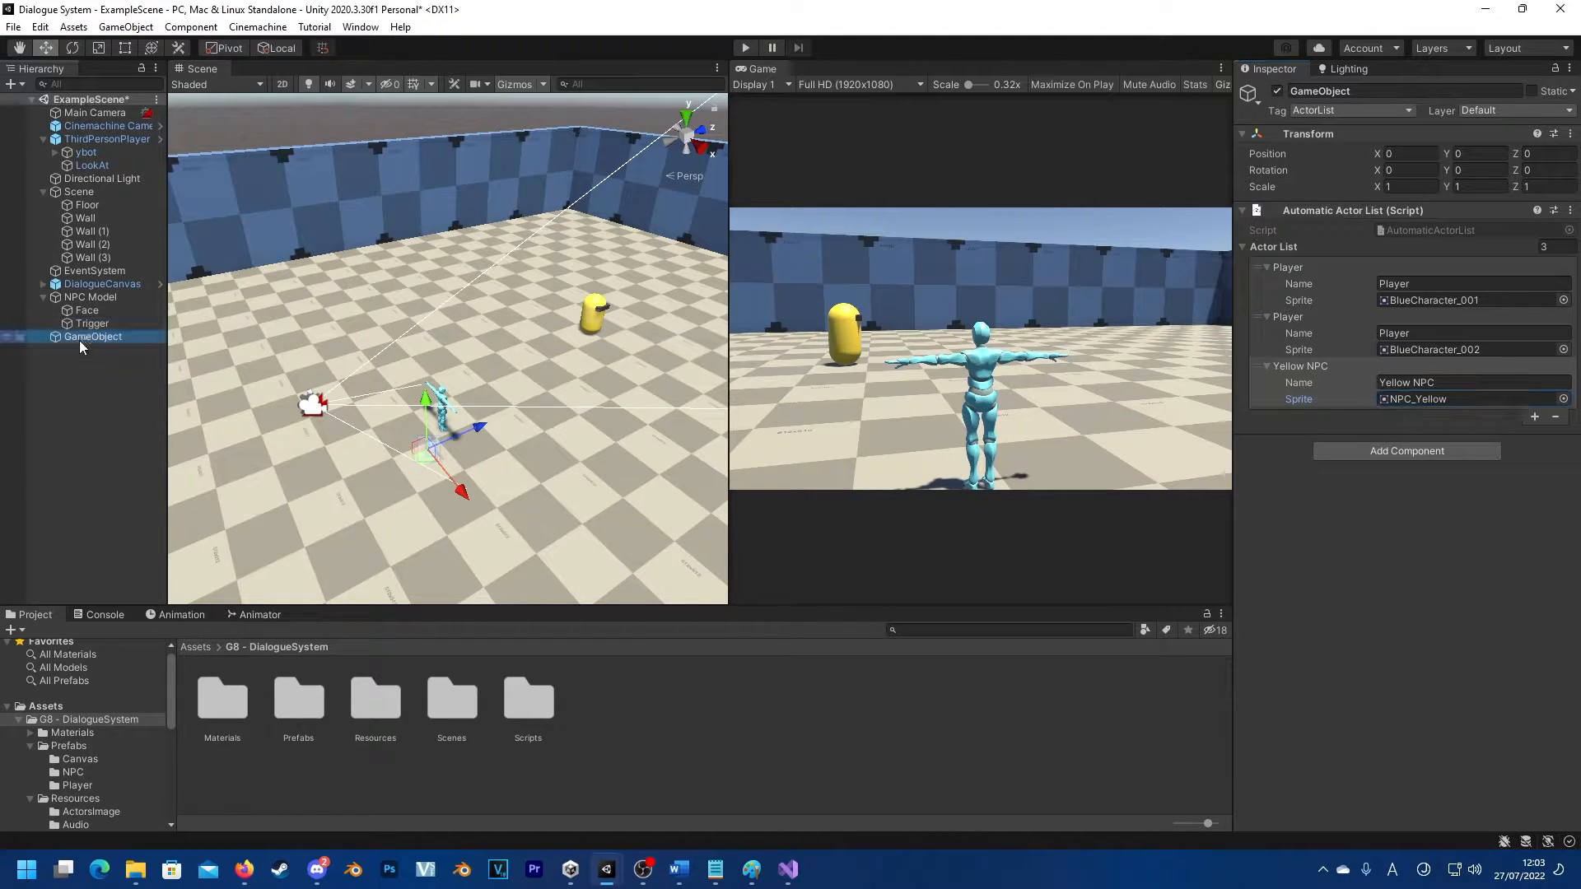
{"action": "left_click", "coordinate": [1309, 91]}
{"action": "type", "text": "ActorAut"}
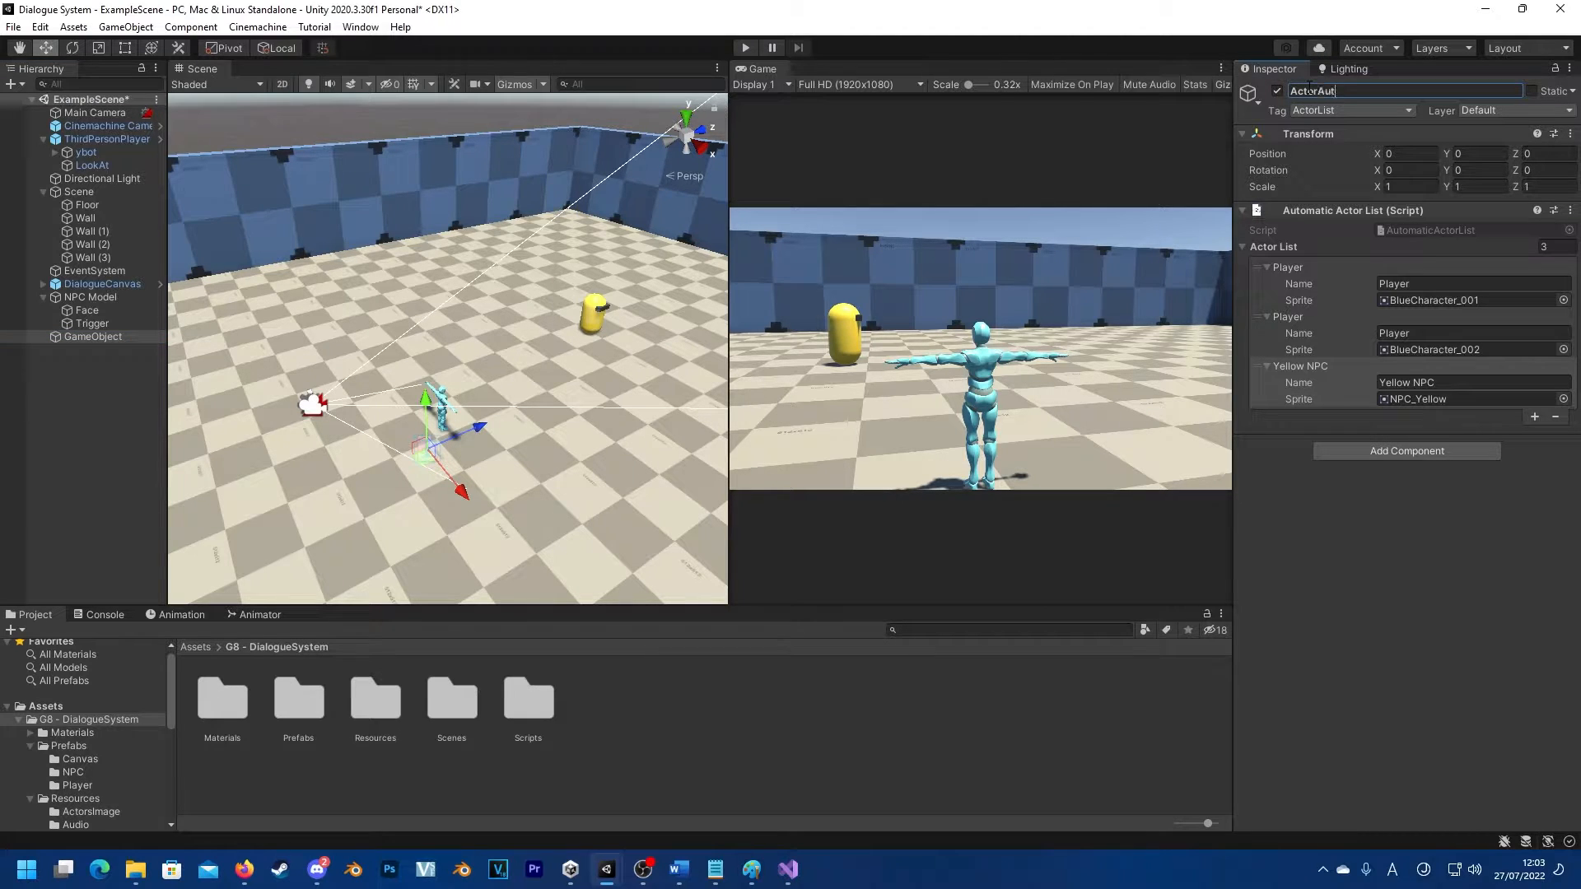
{"action": "type", "text": "omatic"}
{"action": "key", "text": "Return"}
Step: Import the default actor list into the first Dialogue Trigger component of the NPC's Trigger object
{"action": "left_click", "coordinate": [91, 325]}
{"action": "scroll", "coordinate": [1498, 602], "scroll_direction": "down", "scroll_amount": 10}
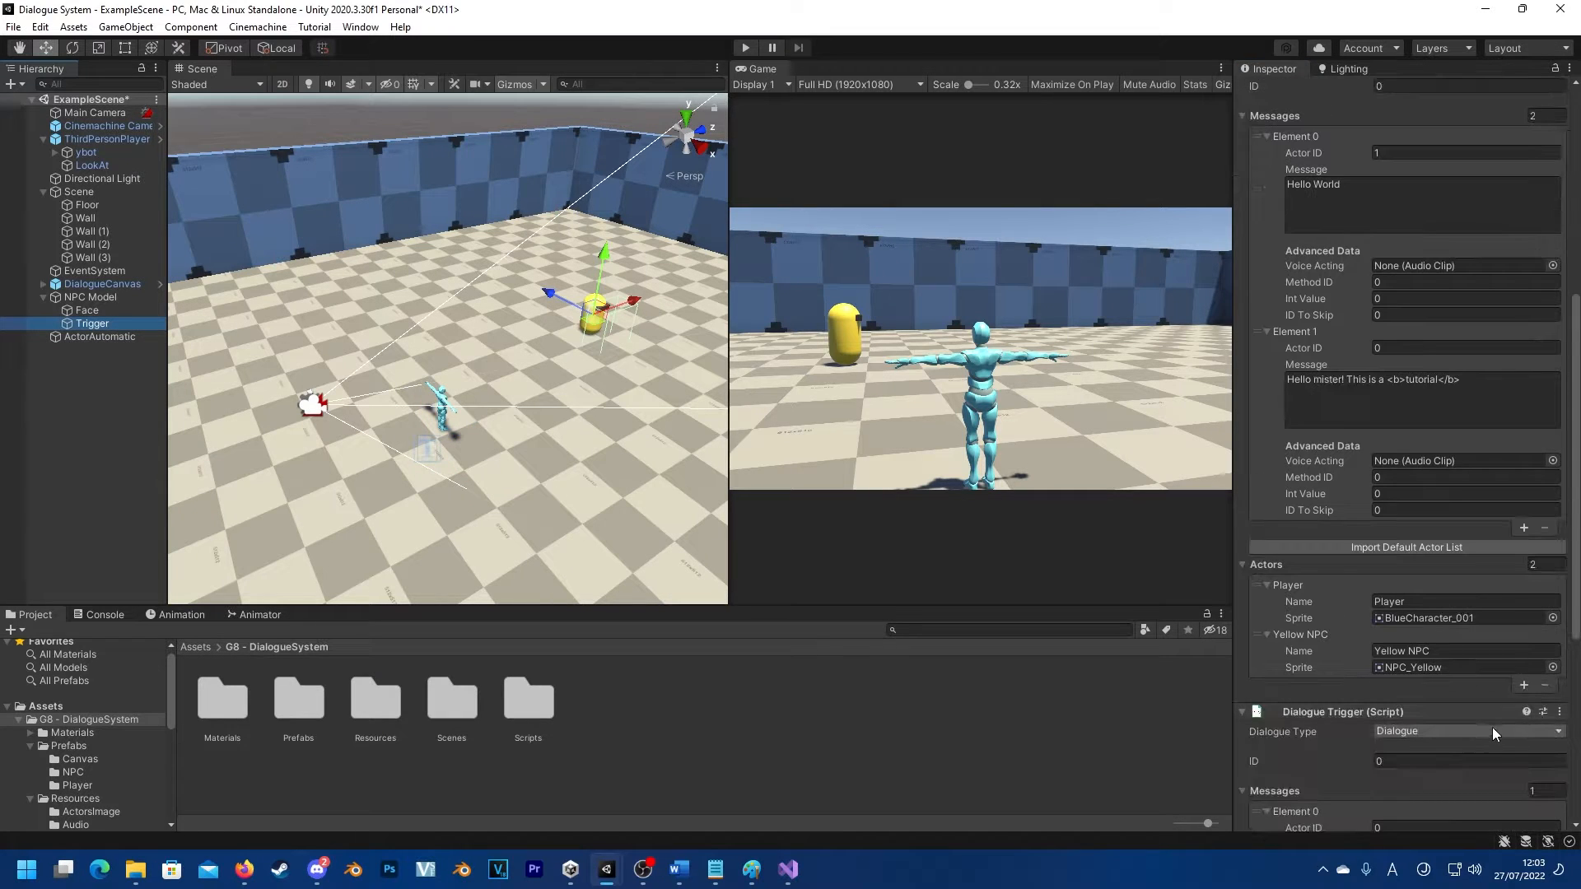
{"action": "scroll", "coordinate": [1496, 738], "scroll_direction": "down", "scroll_amount": 5}
{"action": "scroll", "coordinate": [1495, 725], "scroll_direction": "up", "scroll_amount": 4}
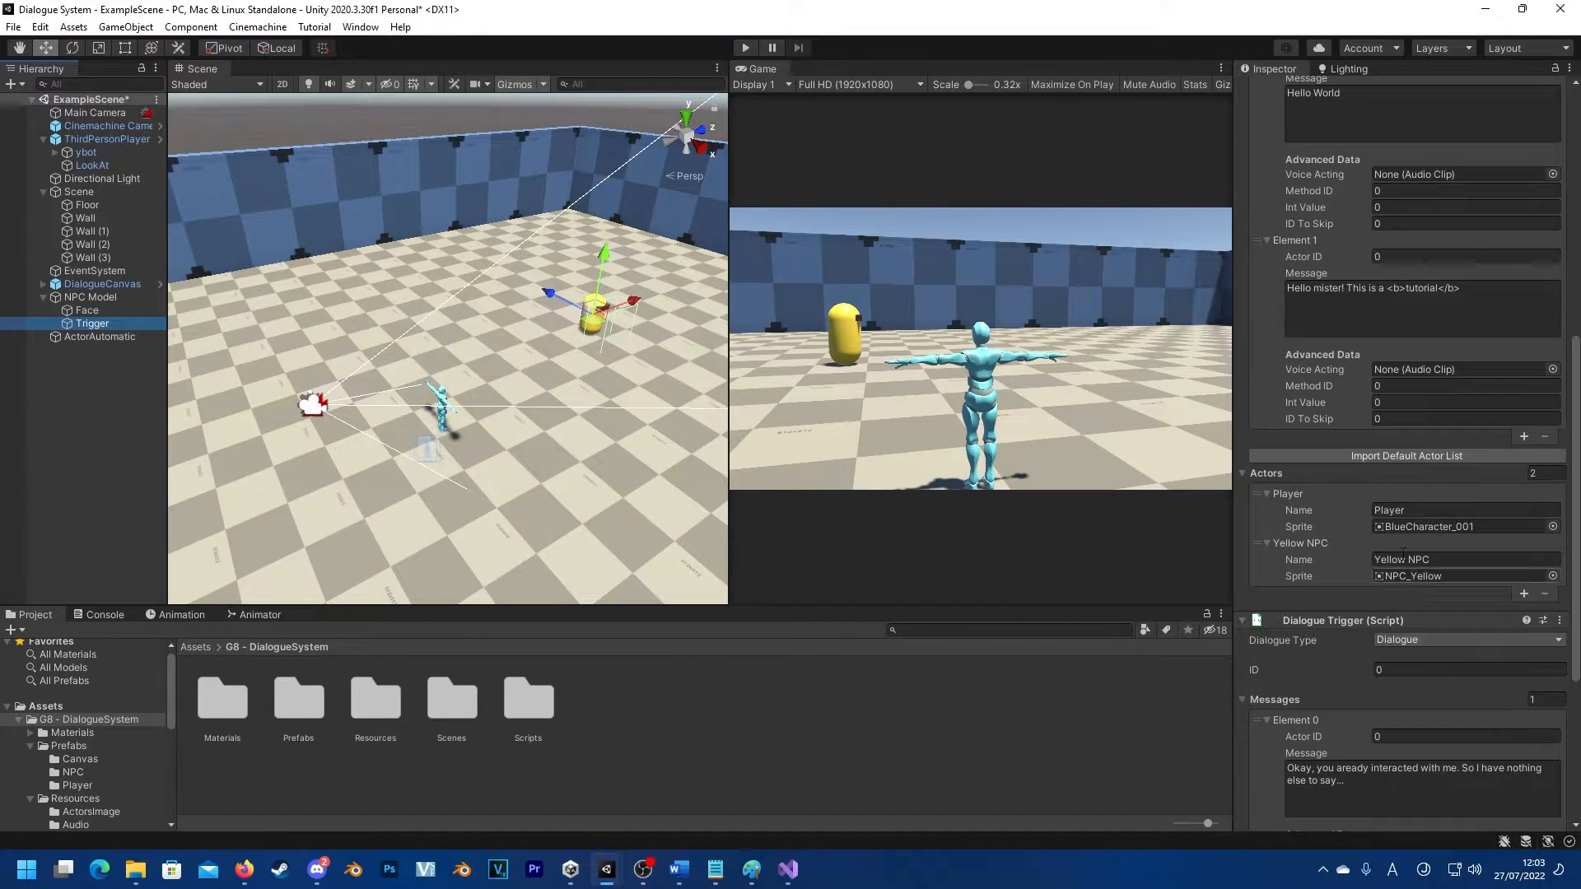
{"action": "left_click", "coordinate": [1401, 459]}
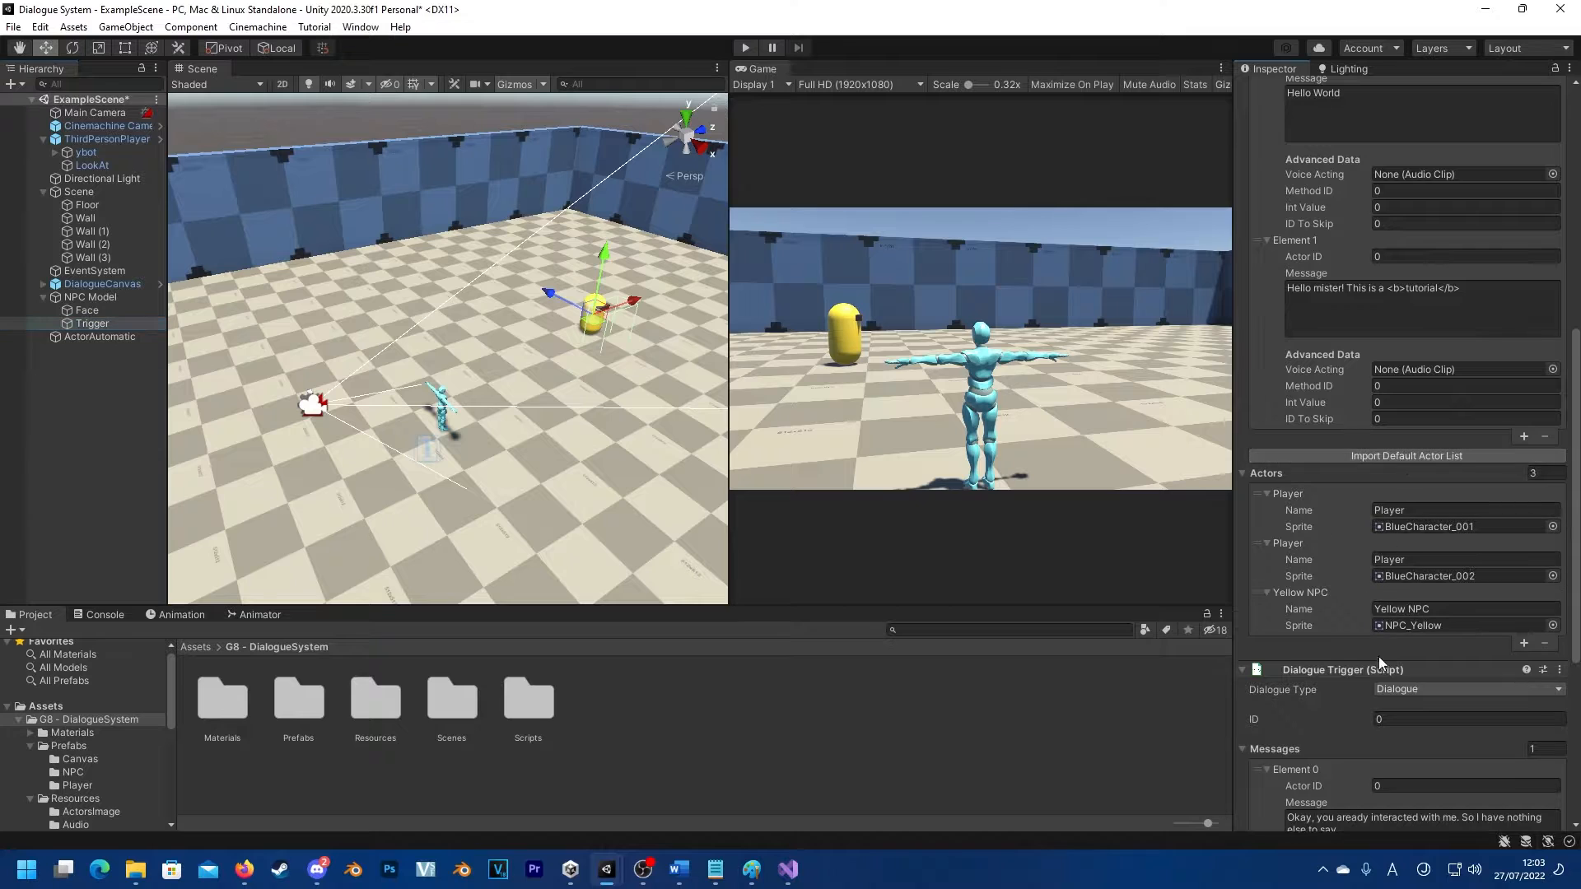
Step: Copy the message text from the Trigger object's second Dialogue Trigger component and remove that component
{"action": "left_click", "coordinate": [84, 336]}
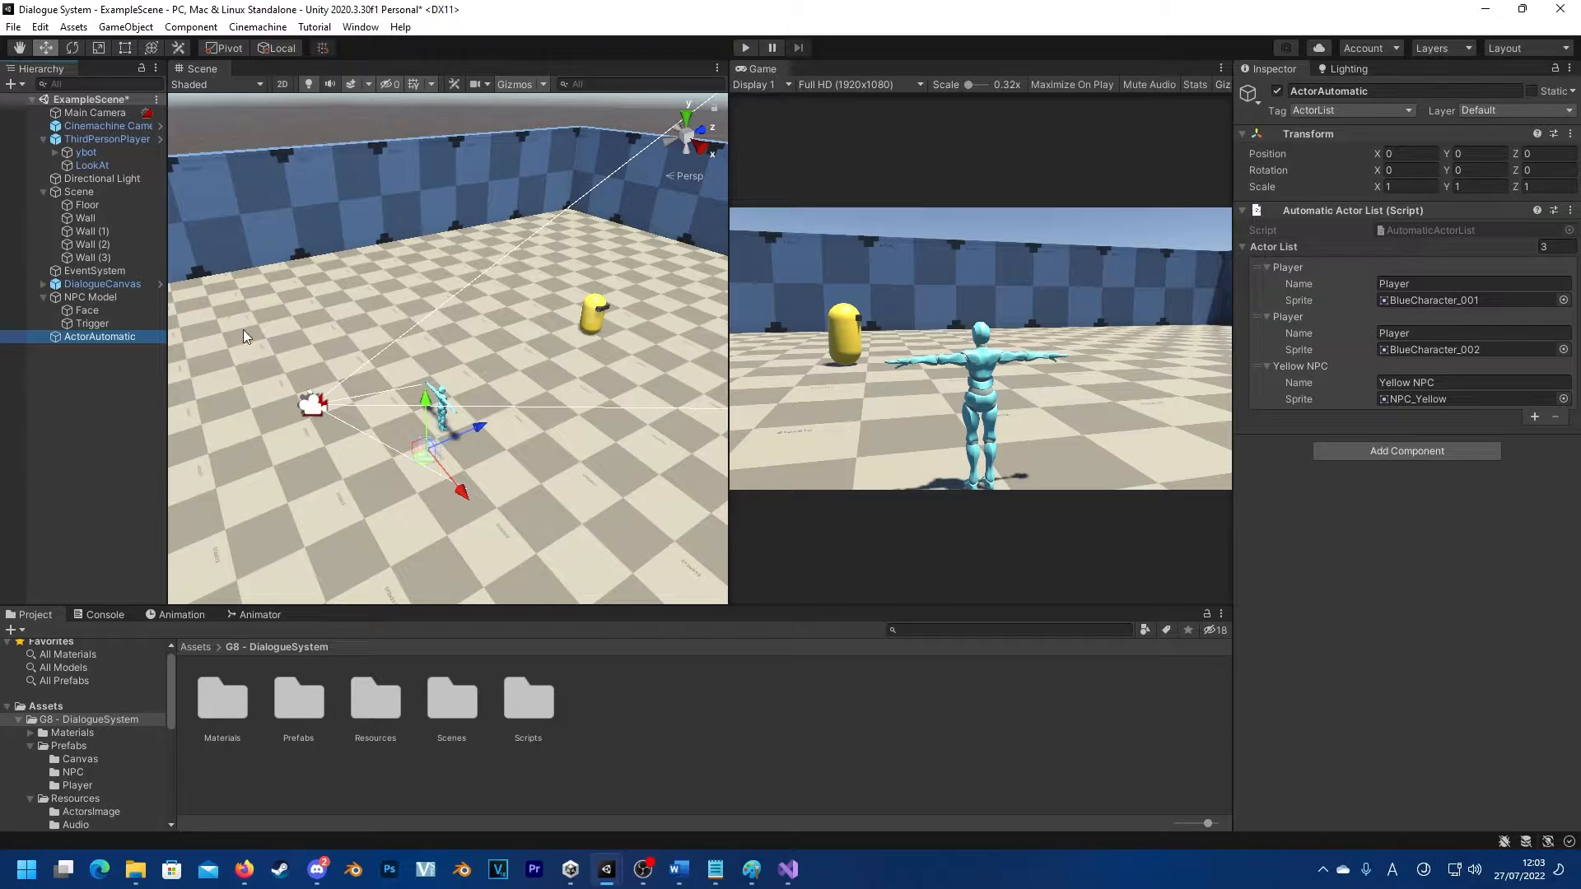
{"action": "left_click", "coordinate": [91, 297]}
{"action": "scroll", "coordinate": [1375, 630], "scroll_direction": "down", "scroll_amount": 2}
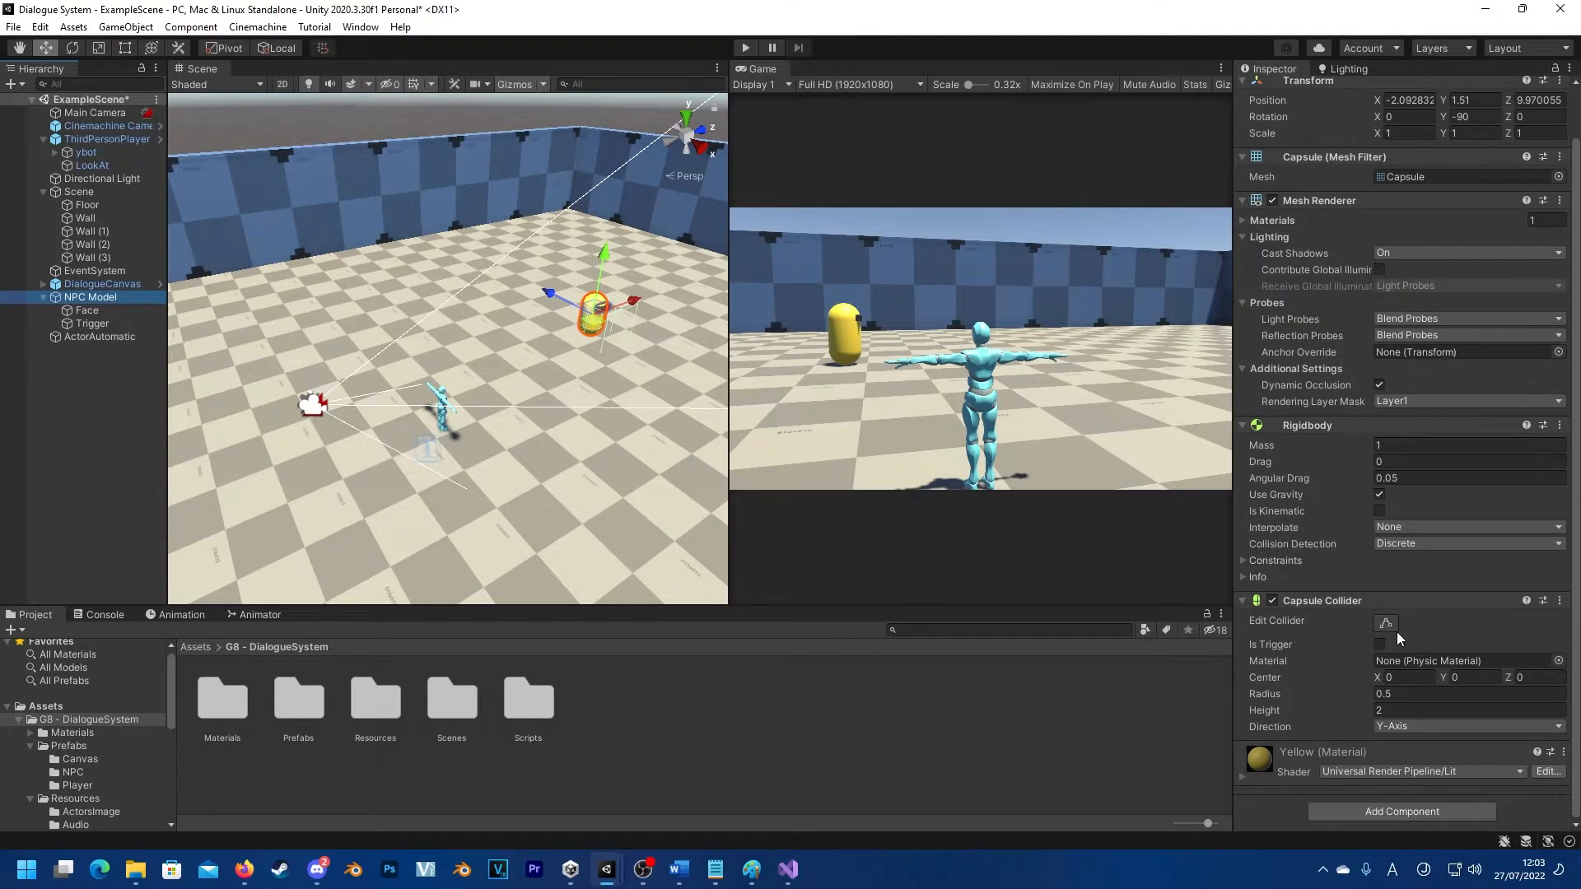
{"action": "left_click", "coordinate": [83, 323]}
{"action": "scroll", "coordinate": [1468, 703], "scroll_direction": "down", "scroll_amount": 5}
{"action": "scroll", "coordinate": [1469, 702], "scroll_direction": "down", "scroll_amount": 5}
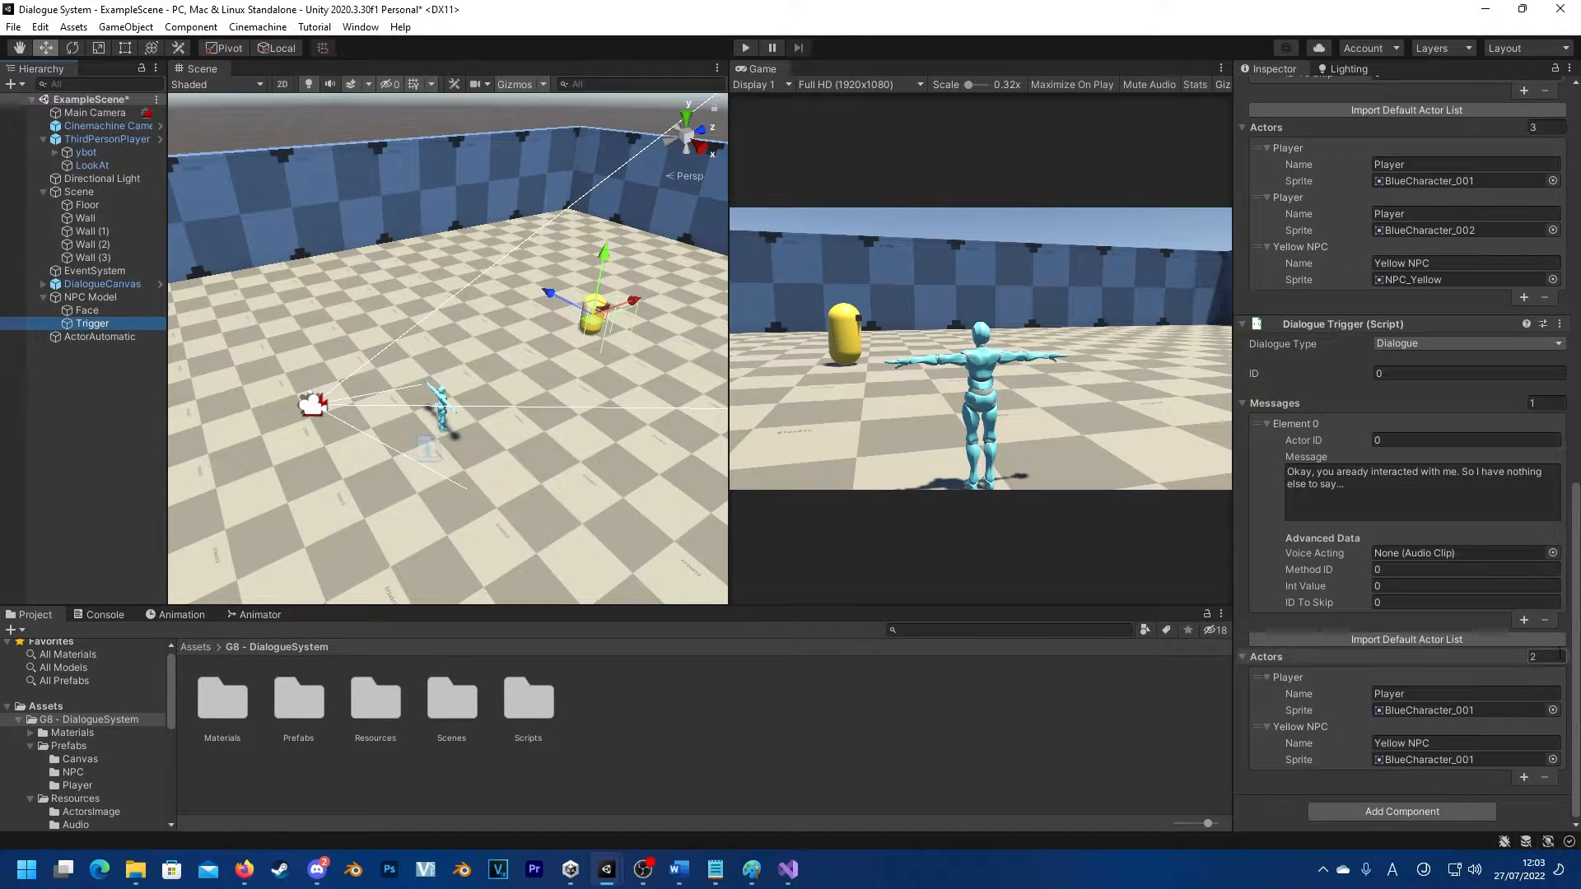
{"action": "left_click", "coordinate": [1559, 324]}
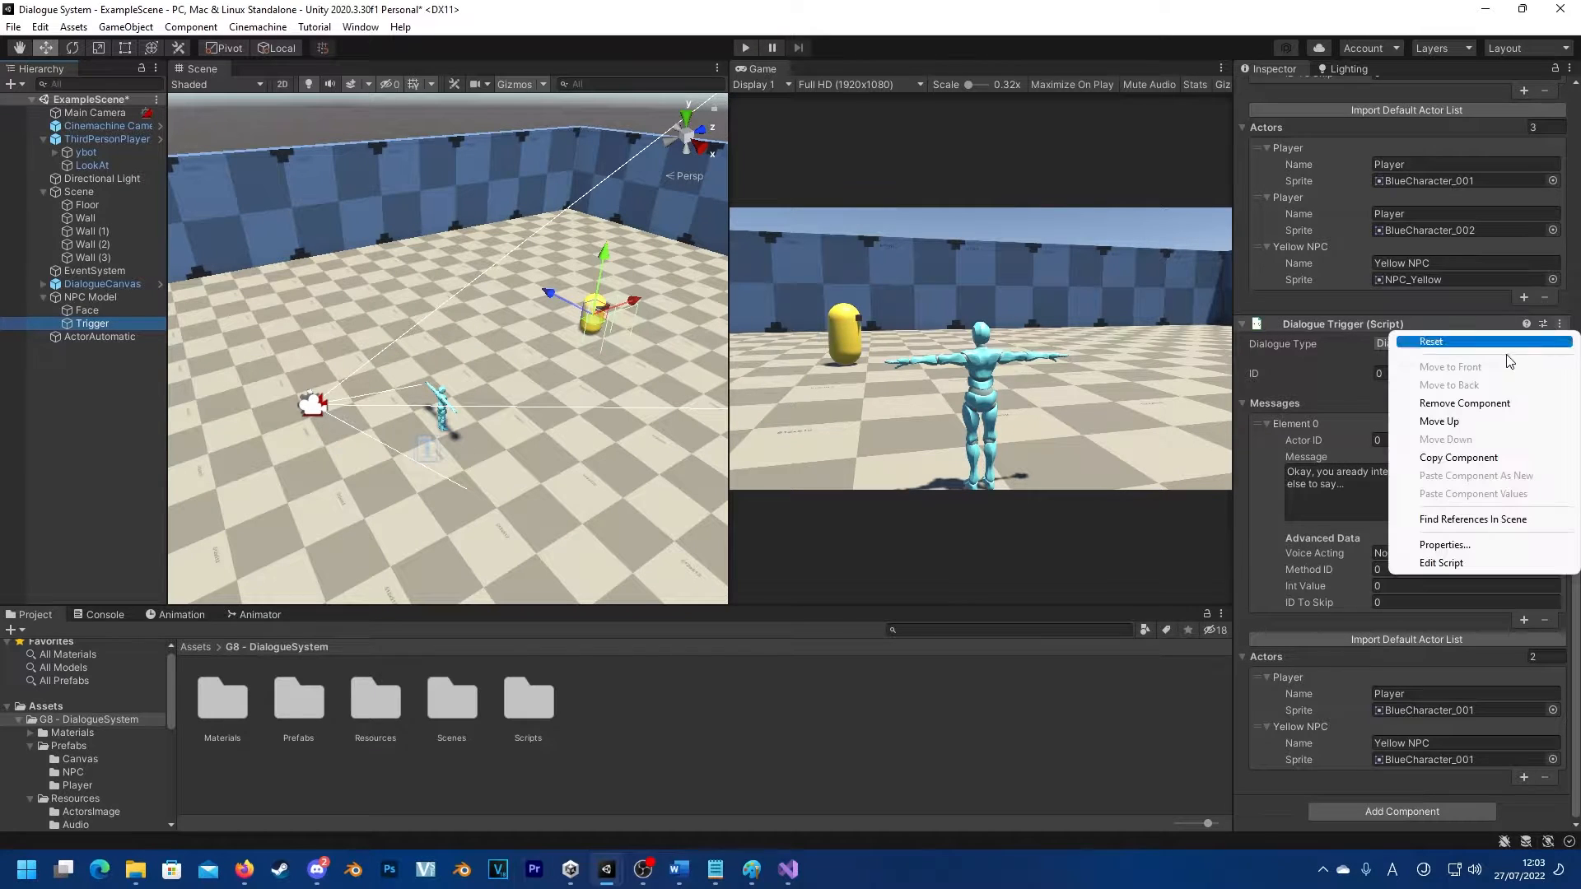
{"action": "left_click", "coordinate": [1385, 497]}
{"action": "left_click_drag", "start_coordinate": [1387, 497], "coordinate": [1331, 486]}
{"action": "key", "text": "ctrl+a"}
{"action": "key", "text": "ctrl+c"}
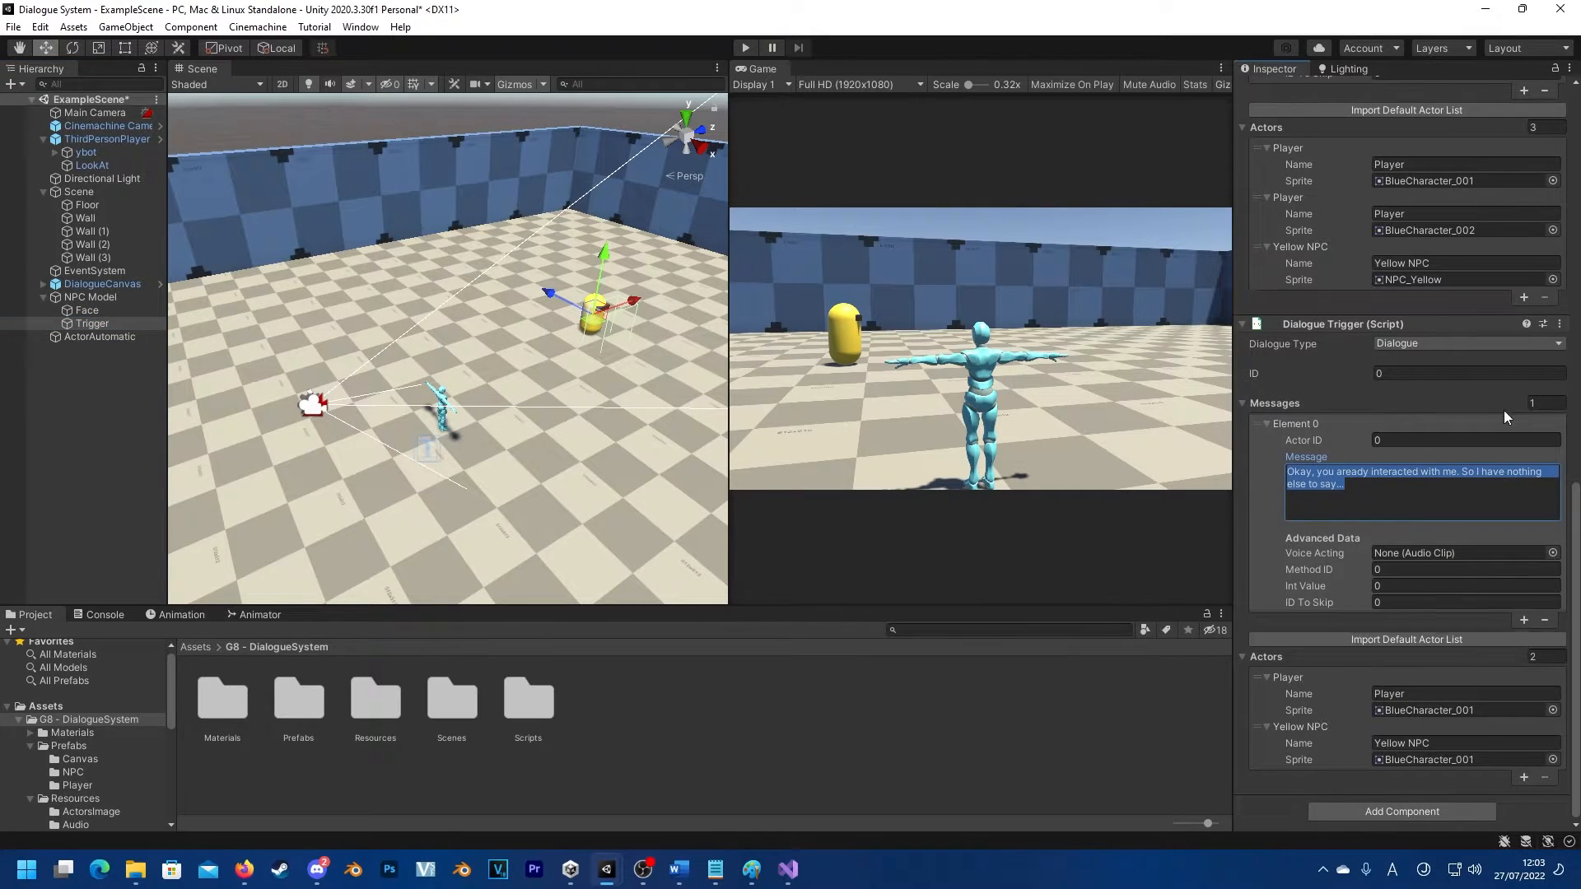
{"action": "left_click", "coordinate": [1560, 324]}
{"action": "left_click", "coordinate": [1495, 403]}
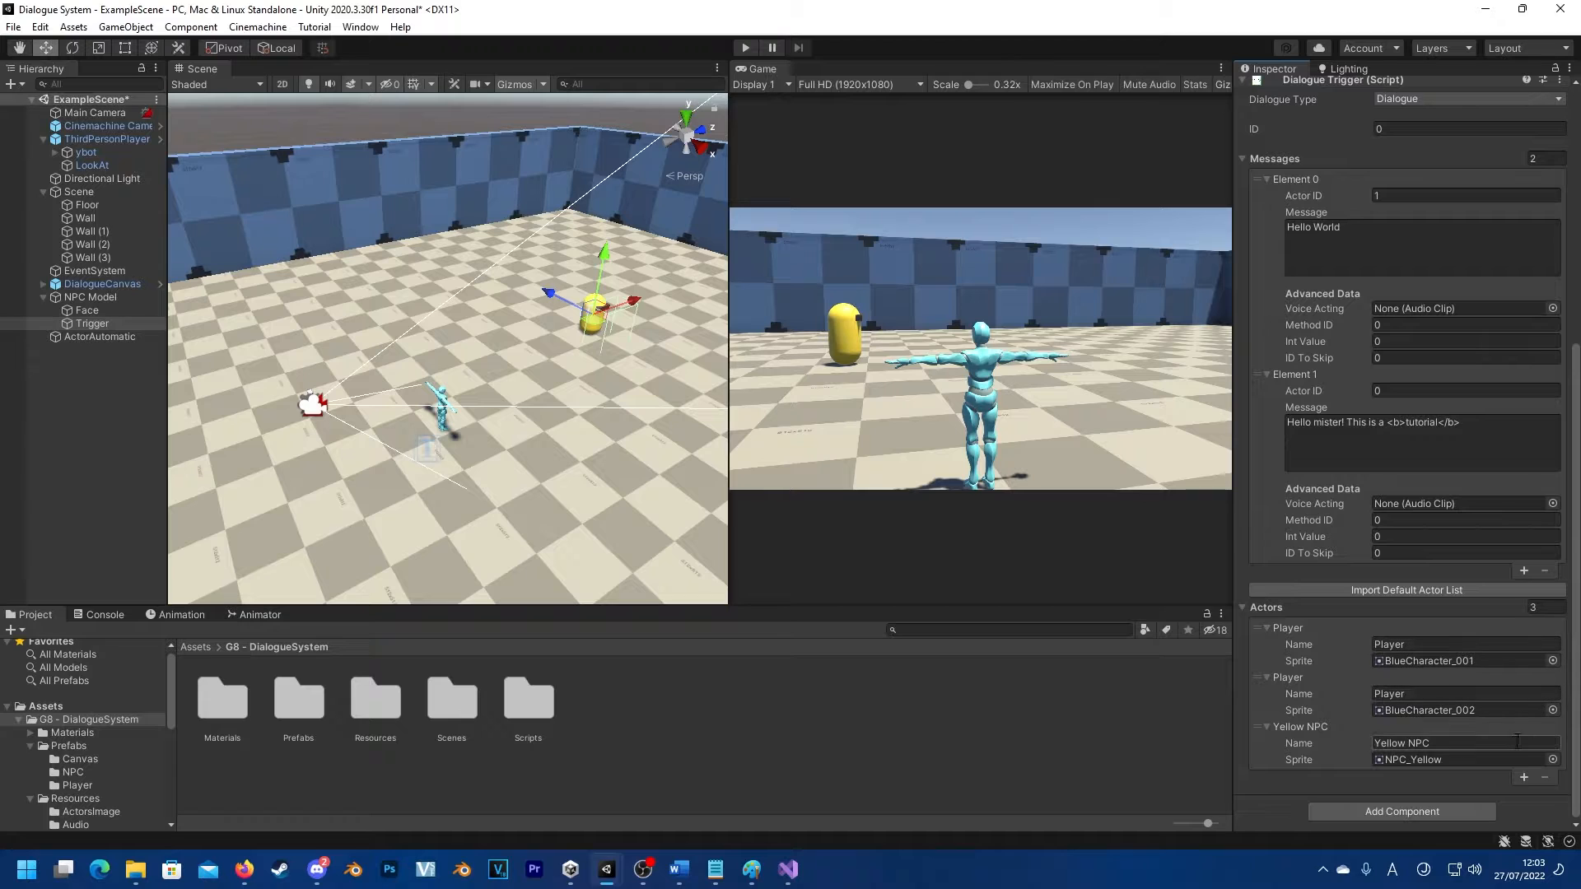
Step: Add a new Dialogue Trigger component to the Trigger object and import the default actor list into it
{"action": "left_click", "coordinate": [1425, 810]}
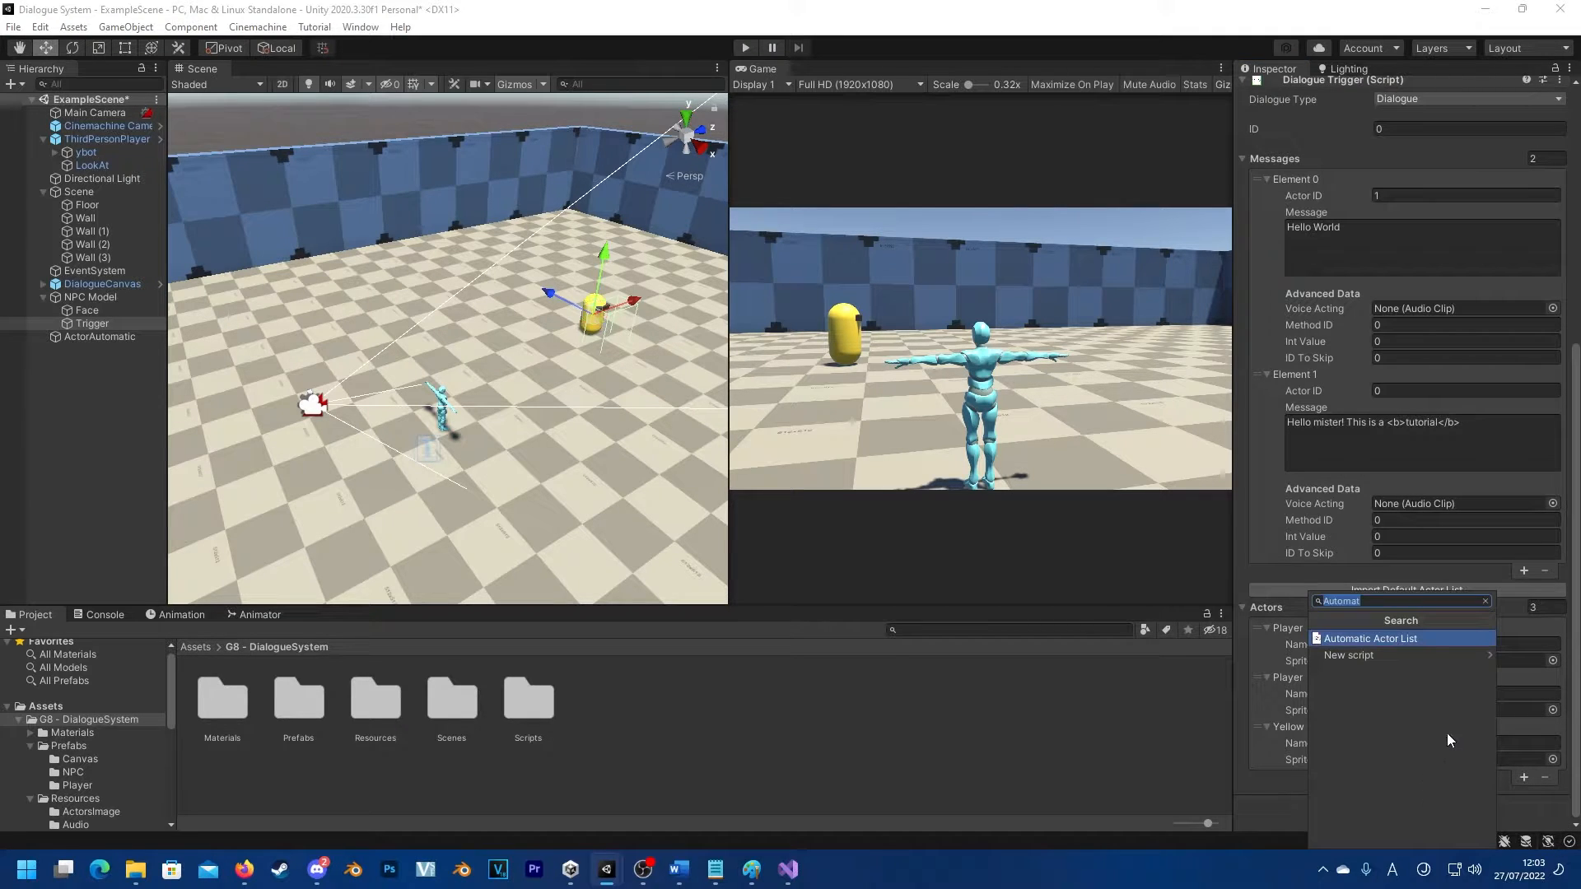
{"action": "type", "text": "Dialo"}
{"action": "key", "text": "Down"}
{"action": "key", "text": "Return"}
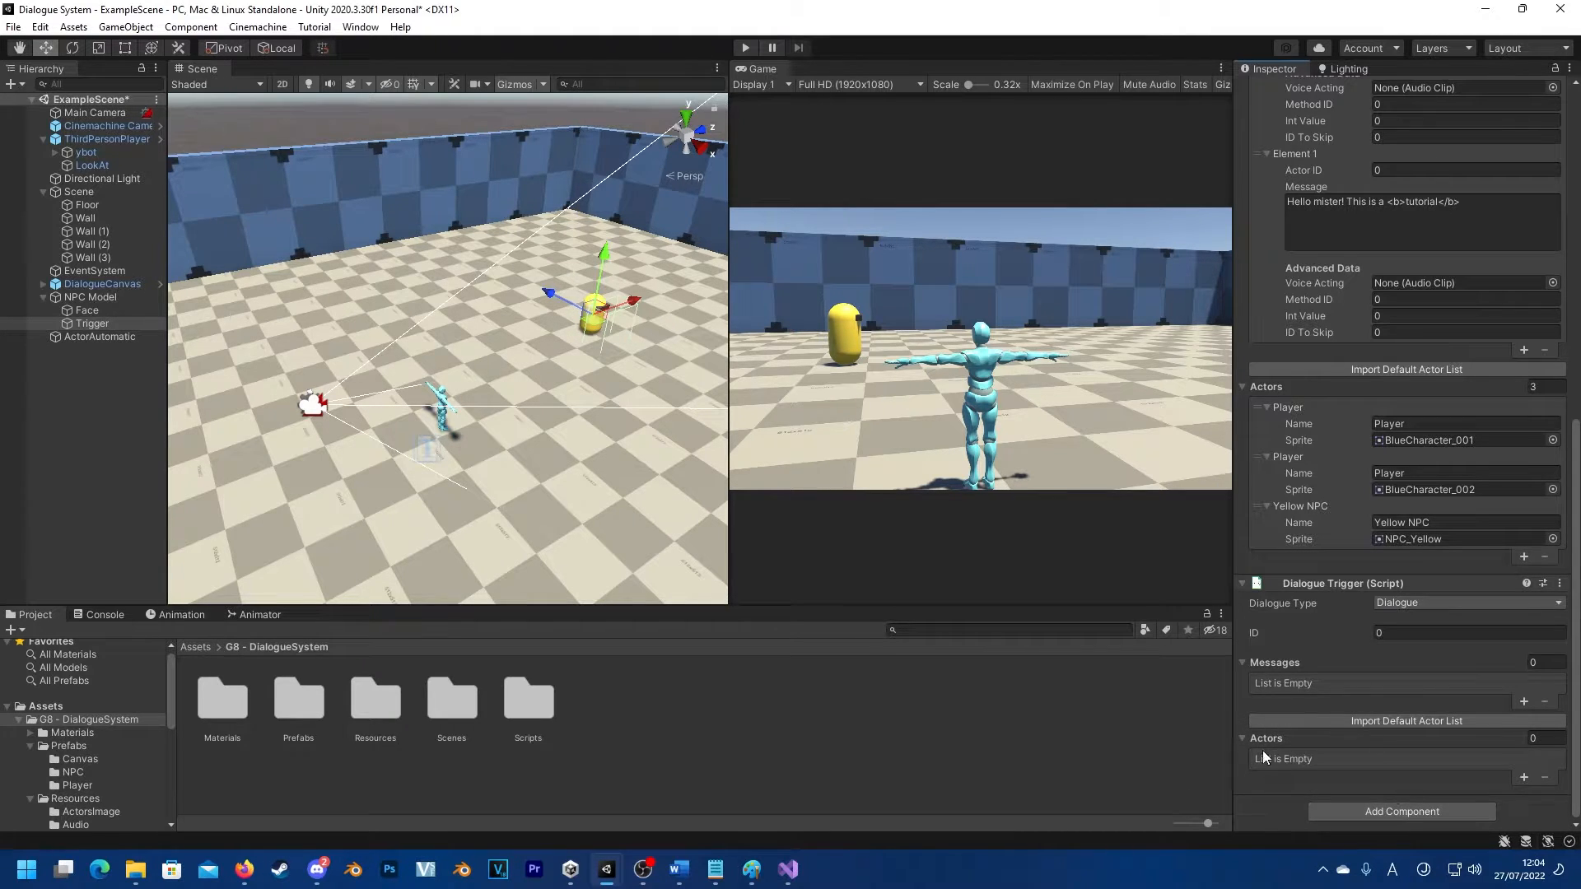
{"action": "left_click", "coordinate": [1375, 723]}
{"action": "scroll", "coordinate": [1317, 675], "scroll_direction": "down", "scroll_amount": 3}
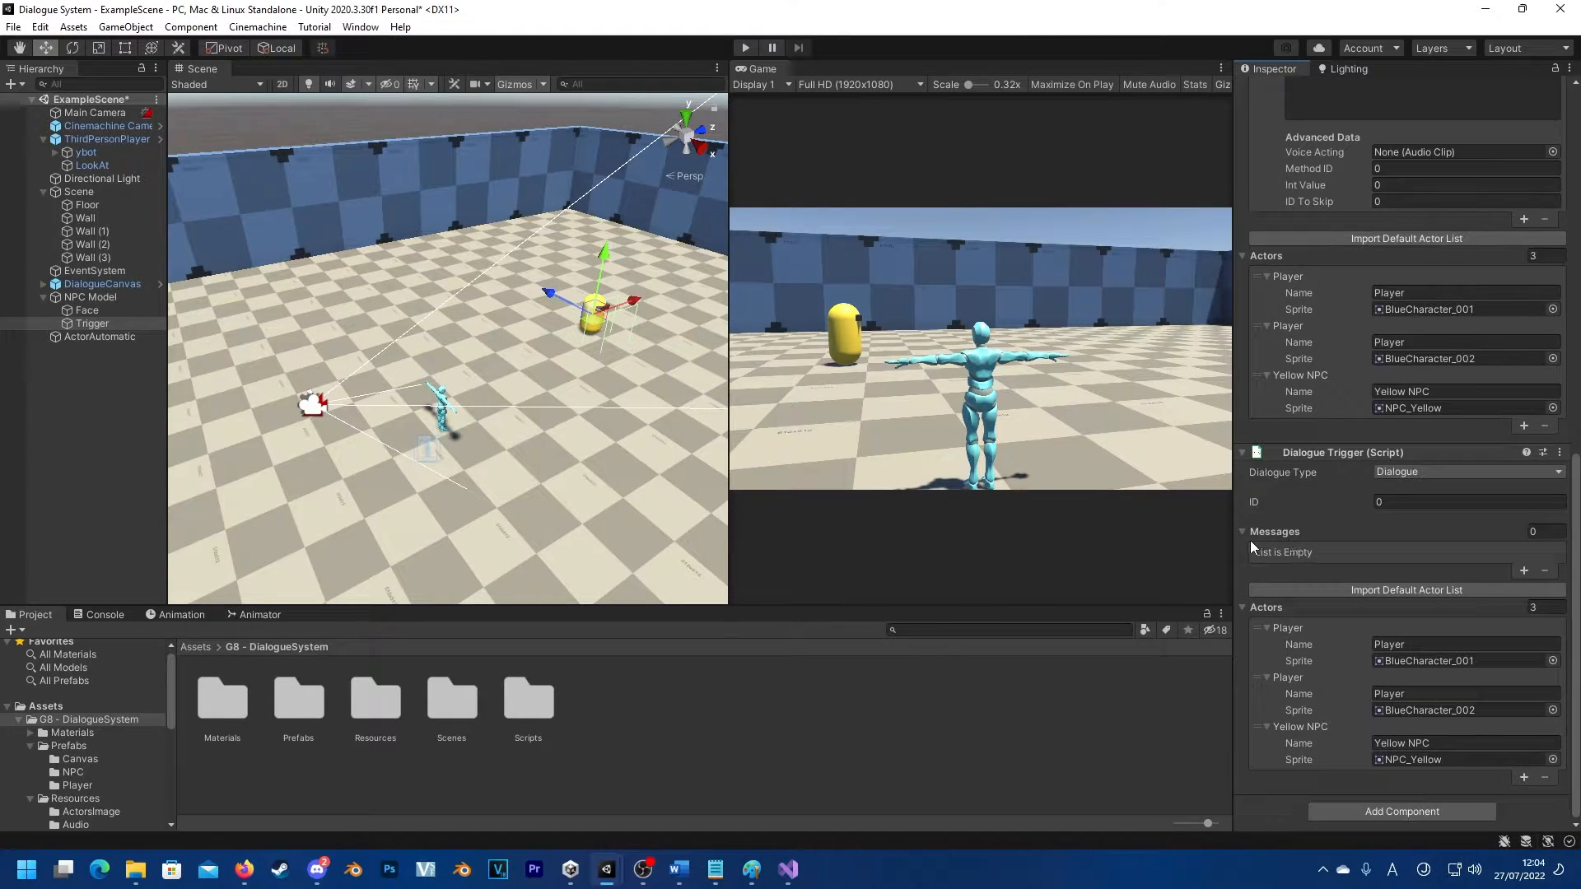
Step: Add one message to the new Dialogue Trigger, paste the copied text into it and set its Actor ID to 2
{"action": "left_click", "coordinate": [1523, 570]}
{"action": "left_click", "coordinate": [1399, 610]}
{"action": "key", "text": "ctrl+v"}
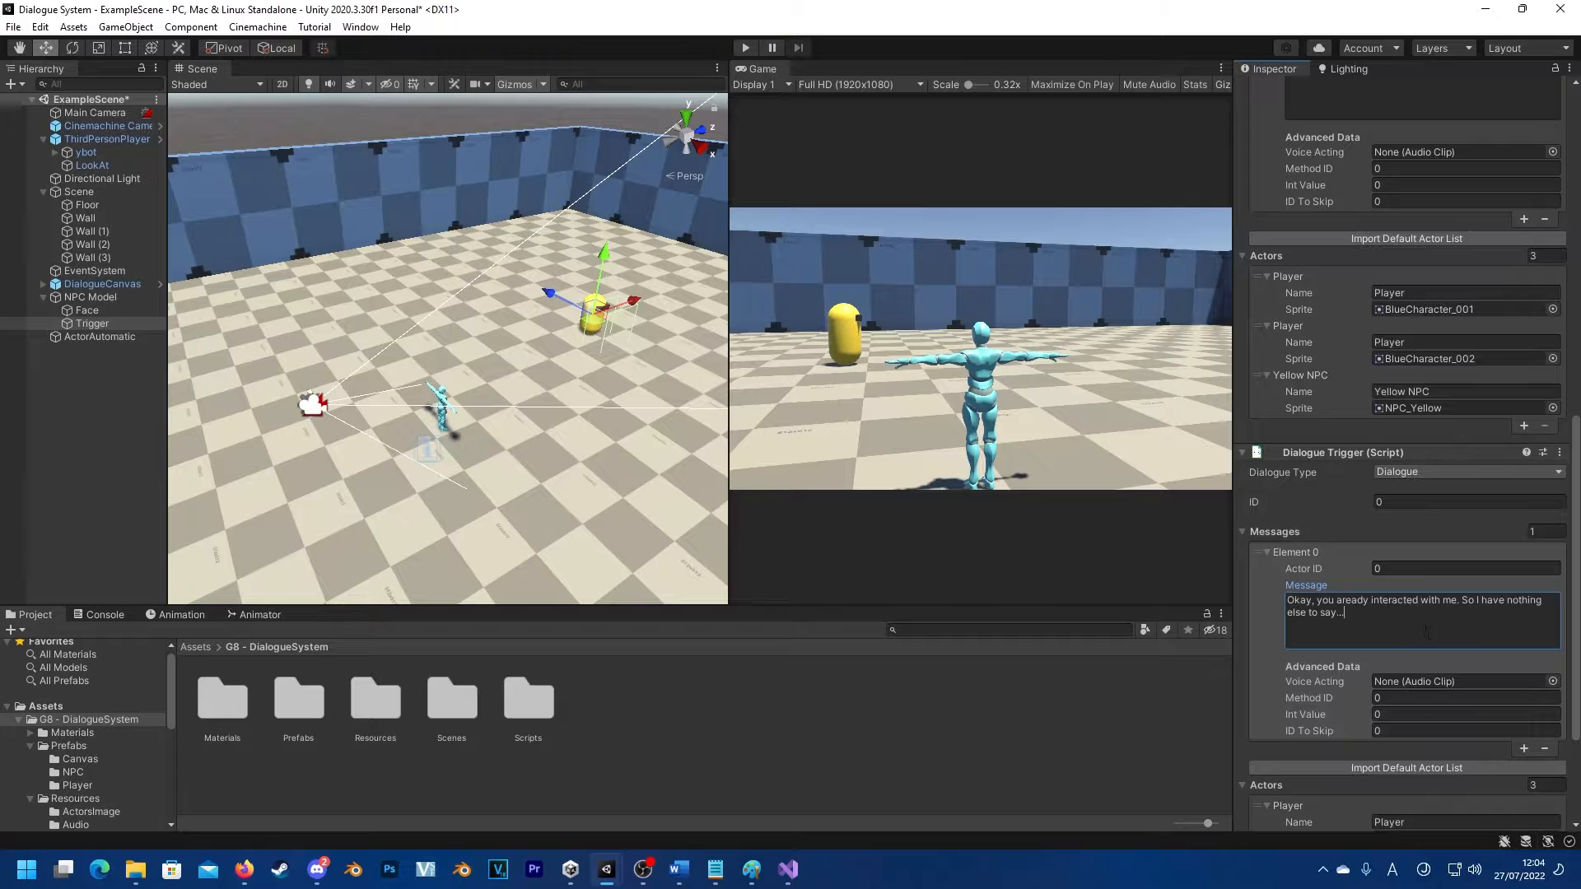
{"action": "scroll", "coordinate": [1399, 662], "scroll_direction": "down", "scroll_amount": 5}
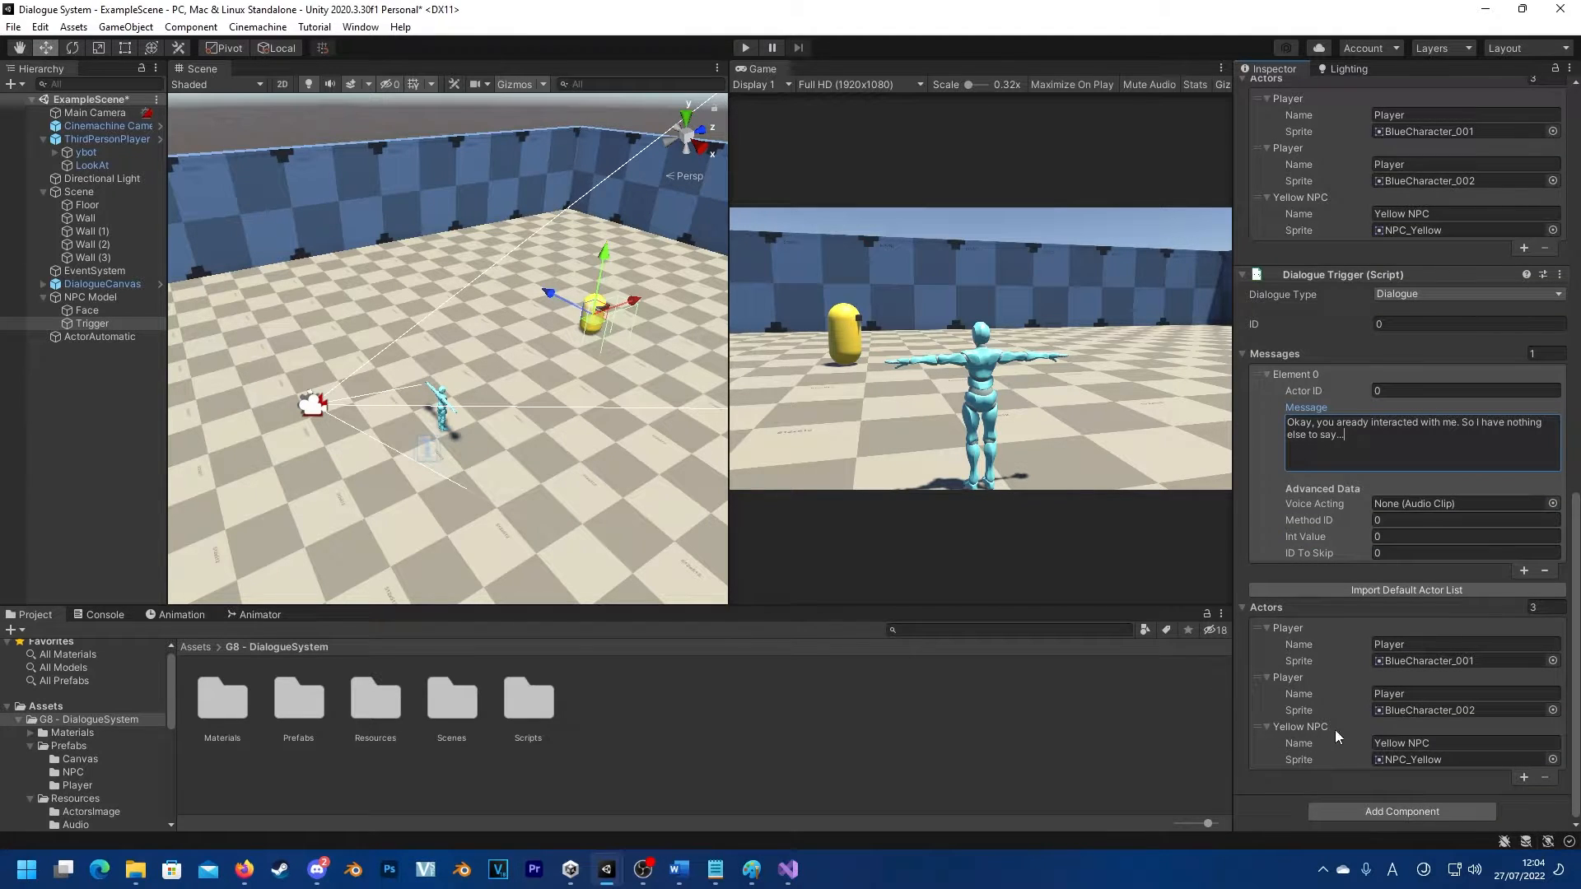
{"action": "left_click", "coordinate": [1397, 390]}
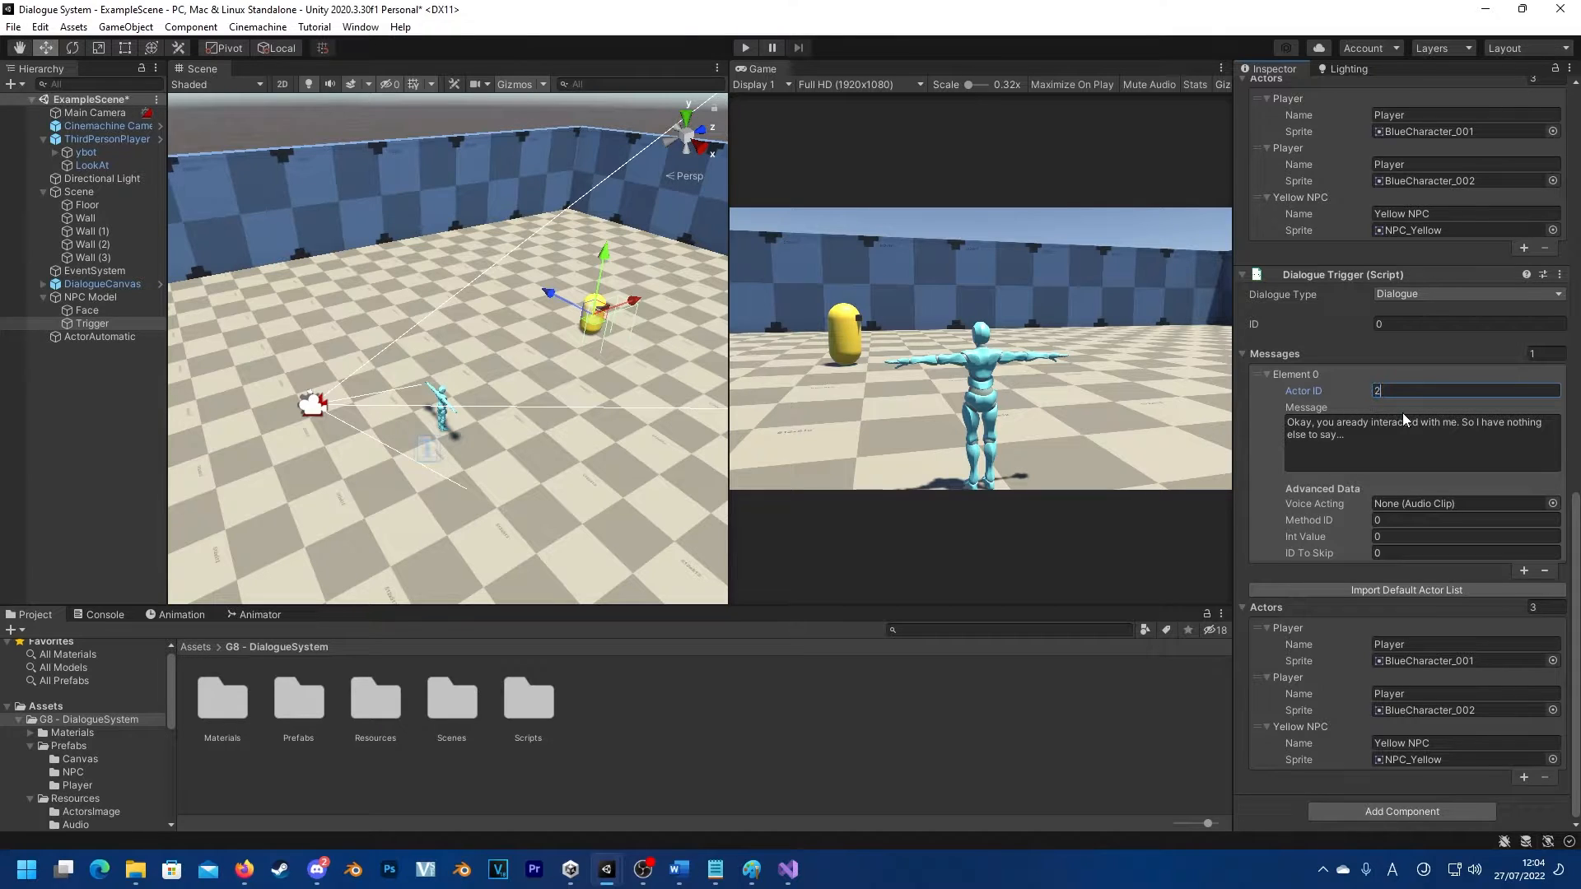
Step: Run the scene, walk the player to the yellow NPC and go through its first dialogue
{"action": "left_click", "coordinate": [751, 48]}
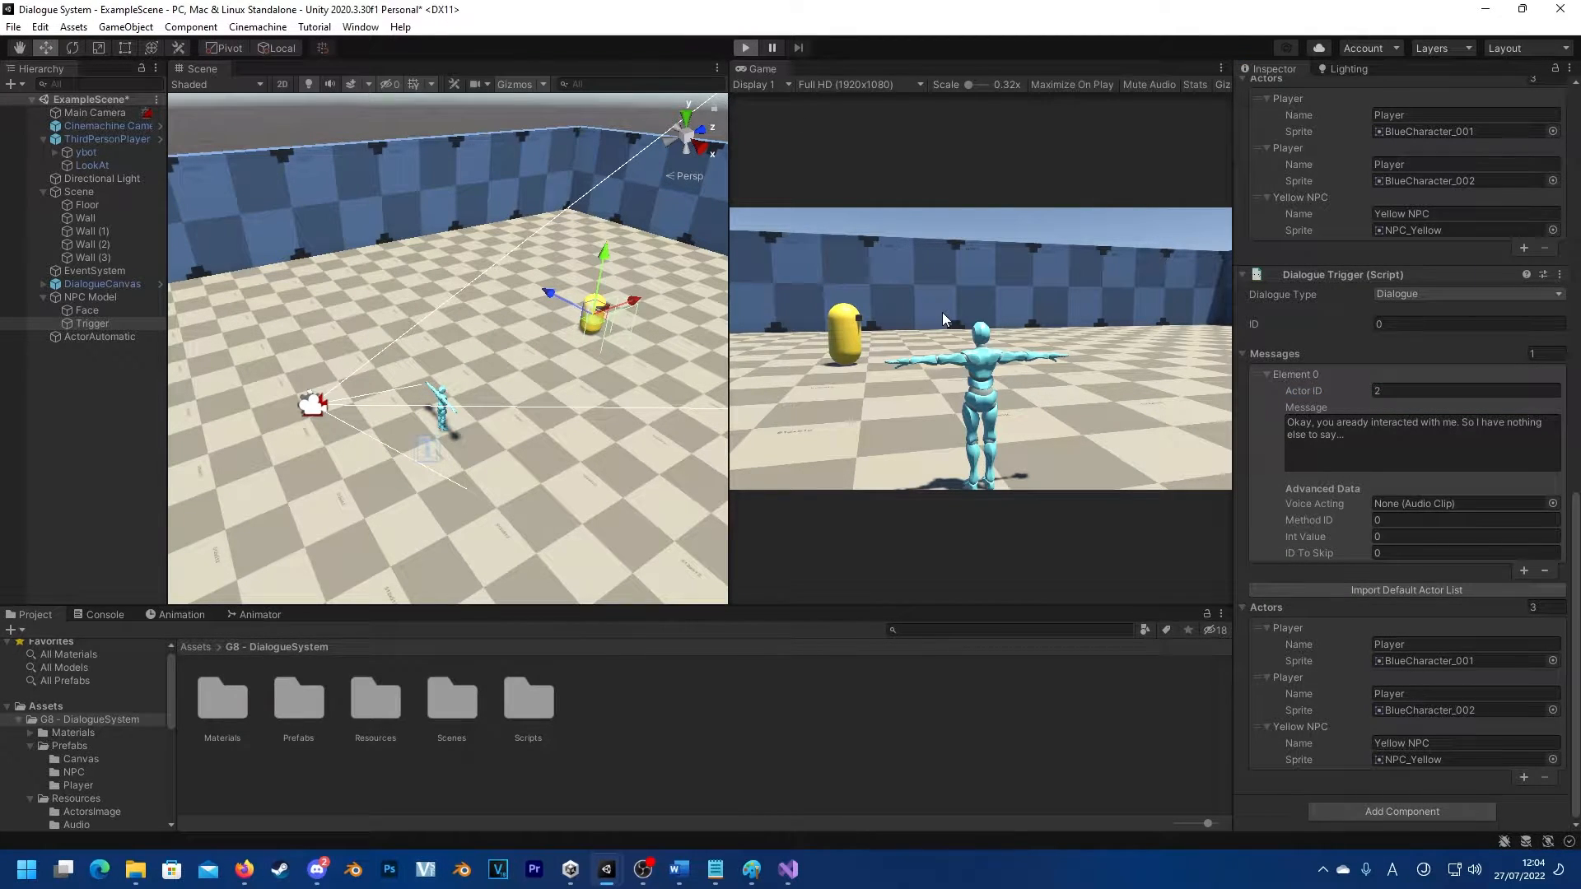
{"action": "key", "text": "w"}
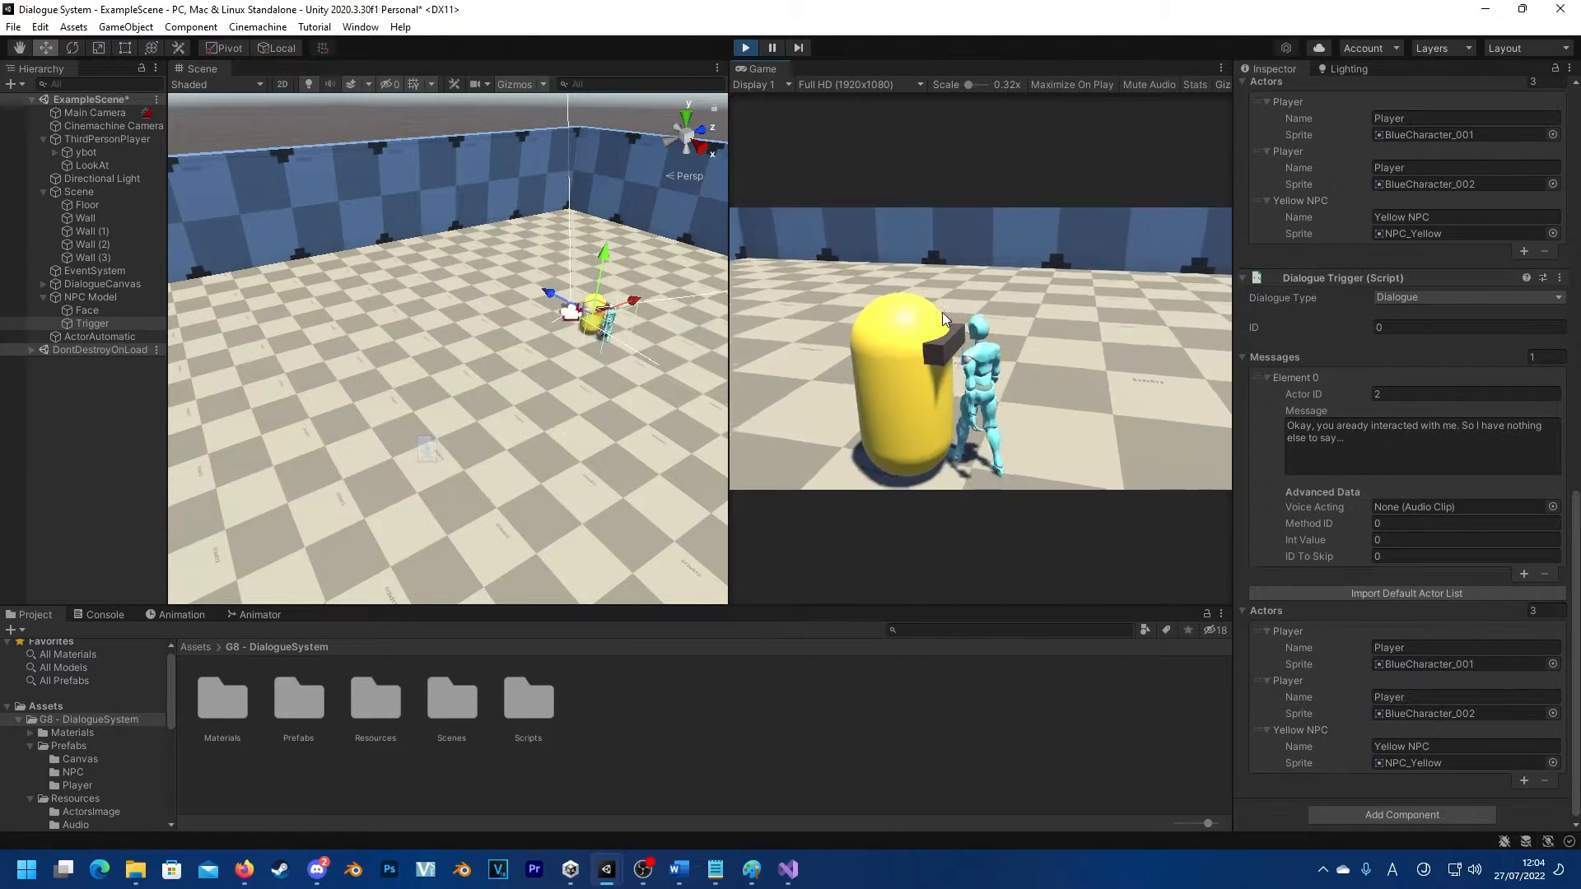
{"action": "key", "text": "e"}
{"action": "key", "text": "e"}
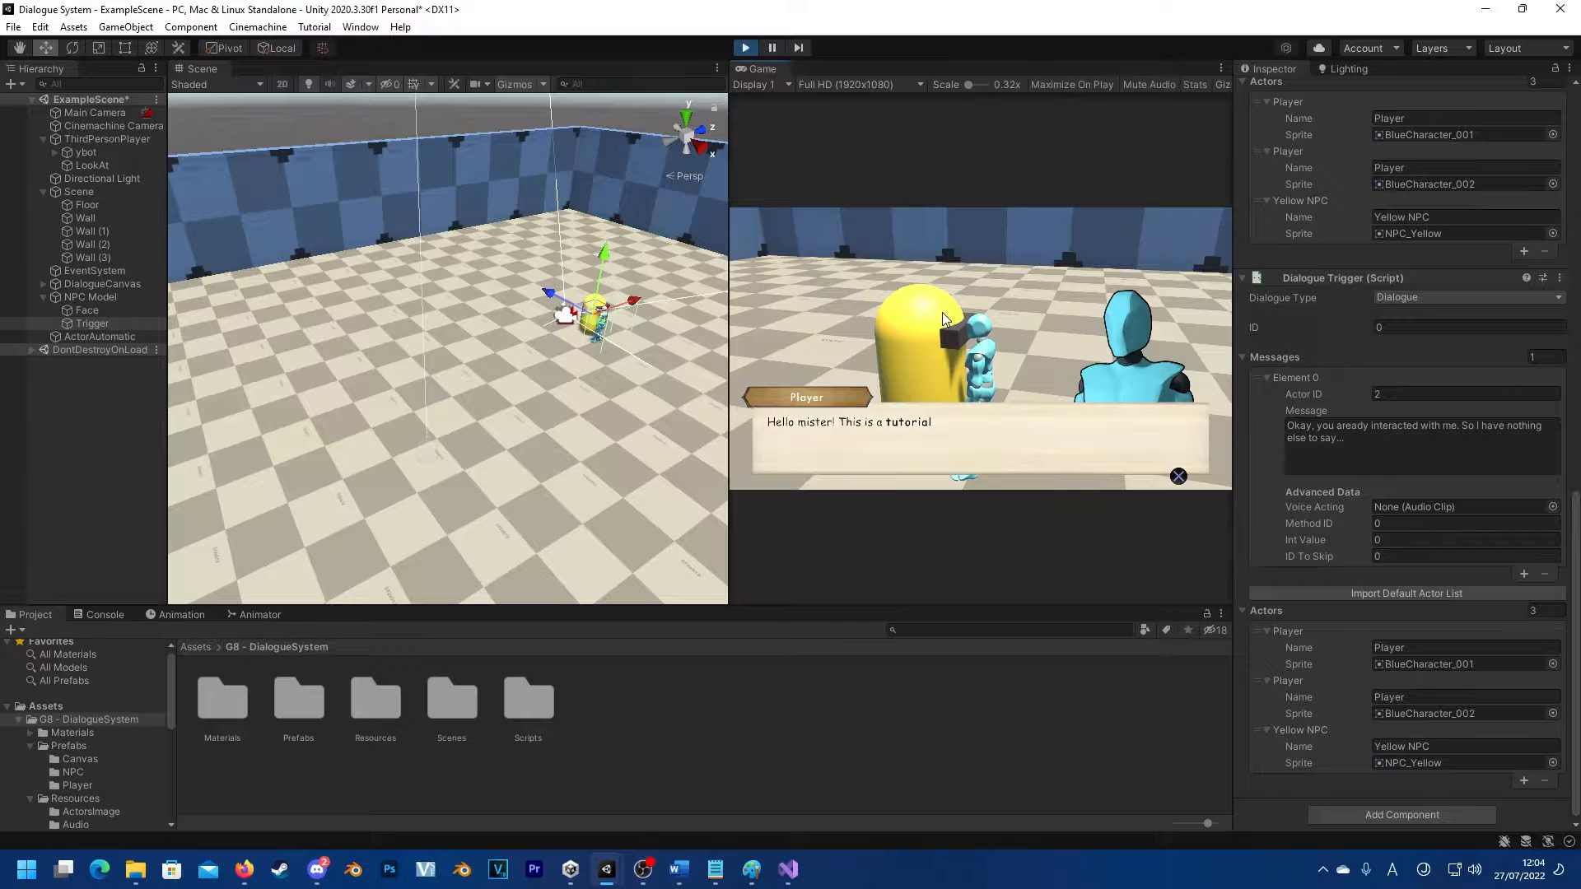
{"action": "key", "text": "e"}
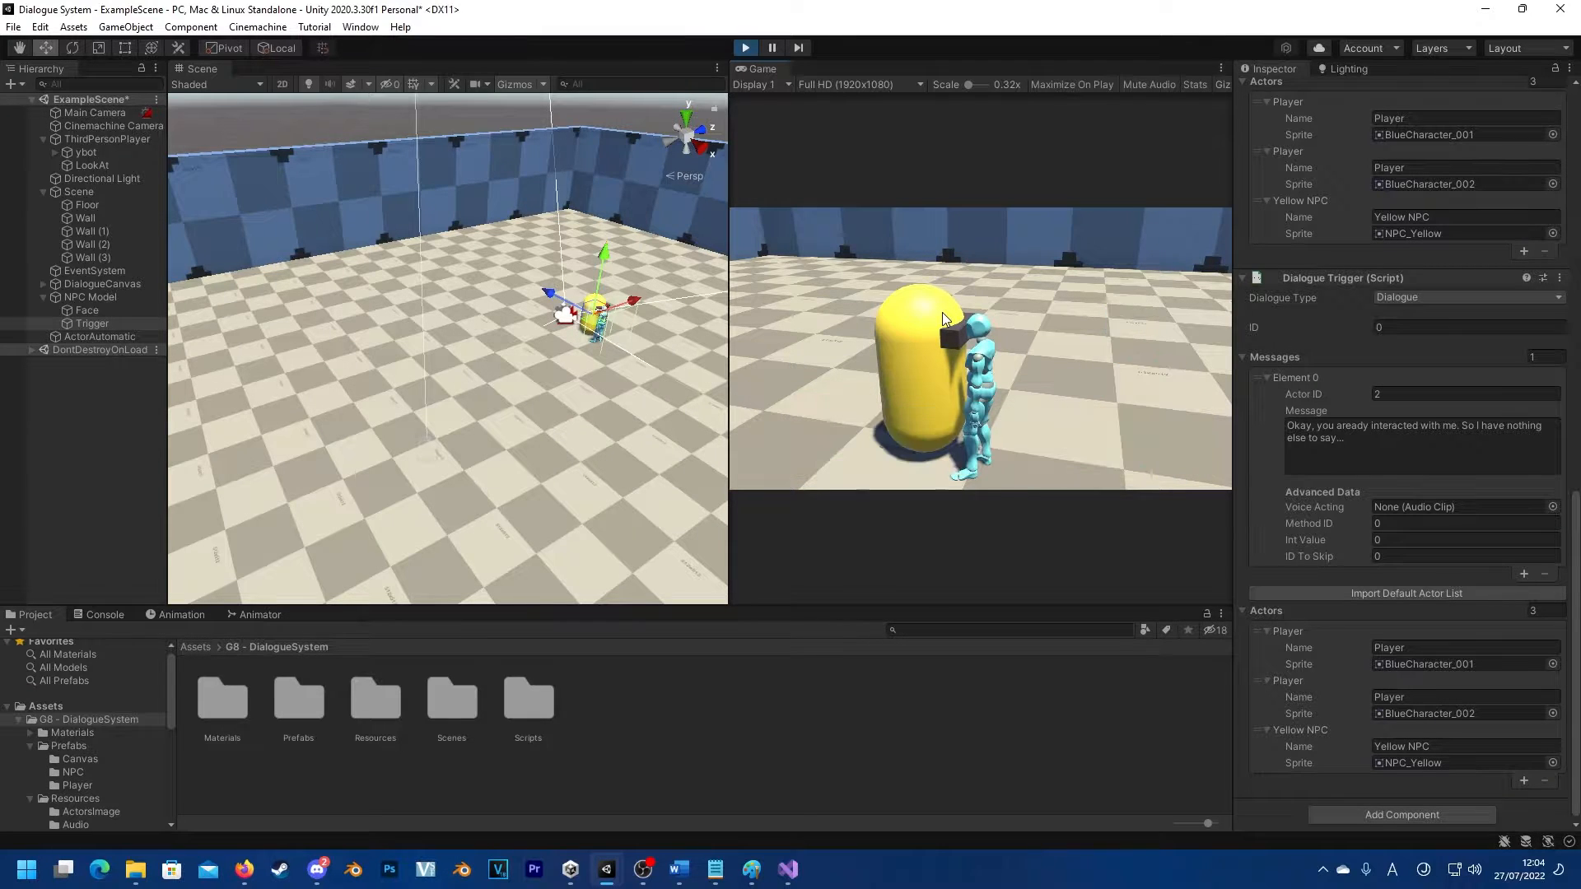
Step: Move the player around the yellow NPC and talk to it repeatedly to test the second dialogue
{"action": "key", "text": "d"}
{"action": "key", "text": "s"}
{"action": "key", "text": "a"}
{"action": "key", "text": "d"}
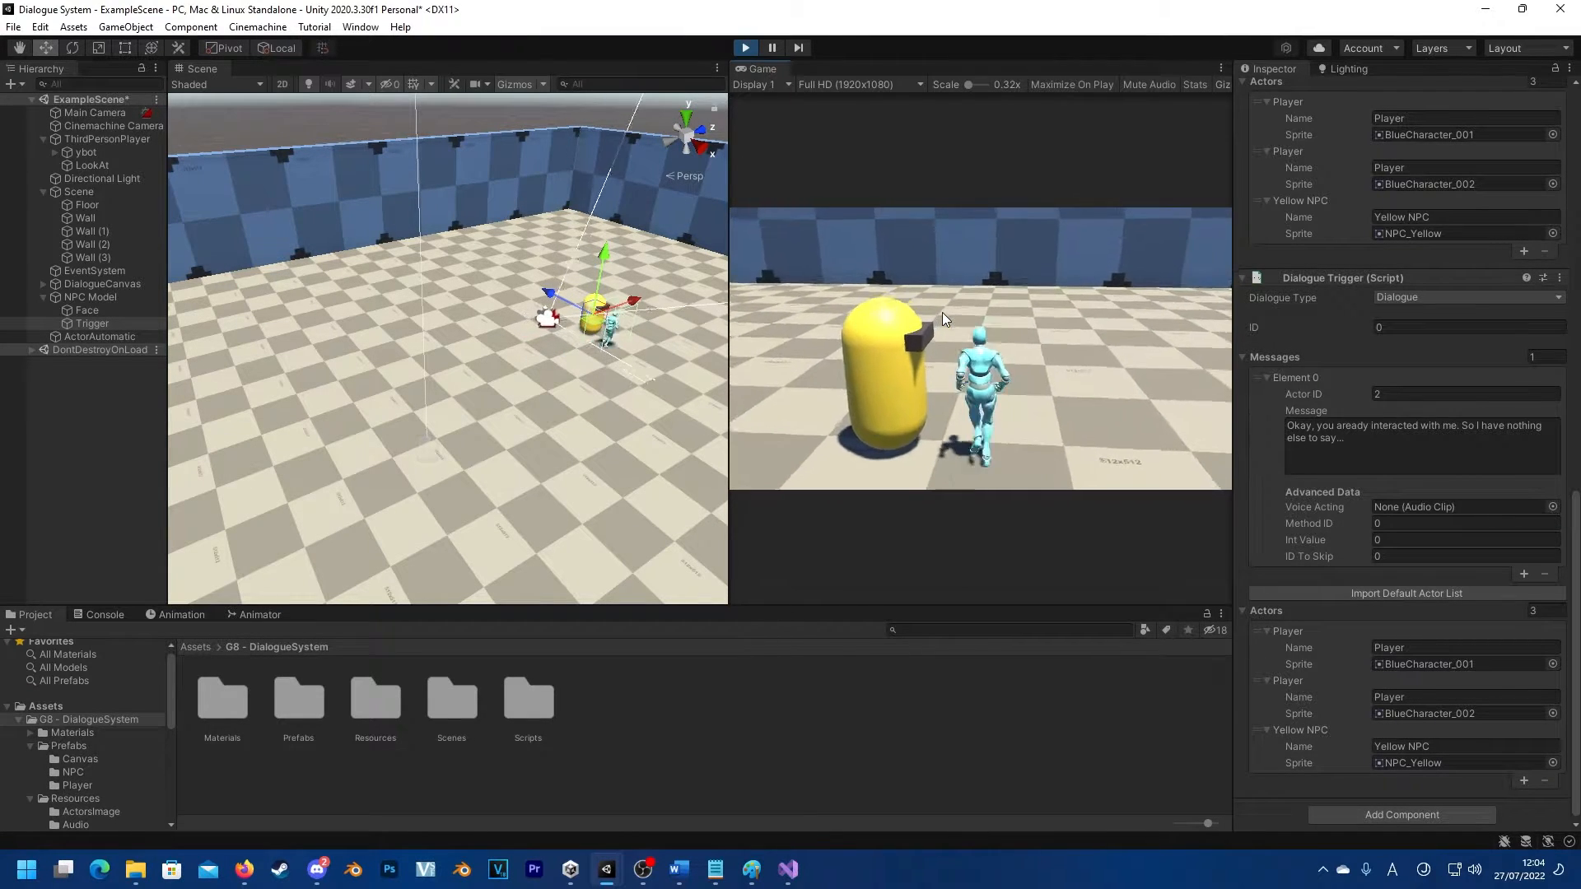
{"action": "key", "text": "a"}
{"action": "key", "text": "a"}
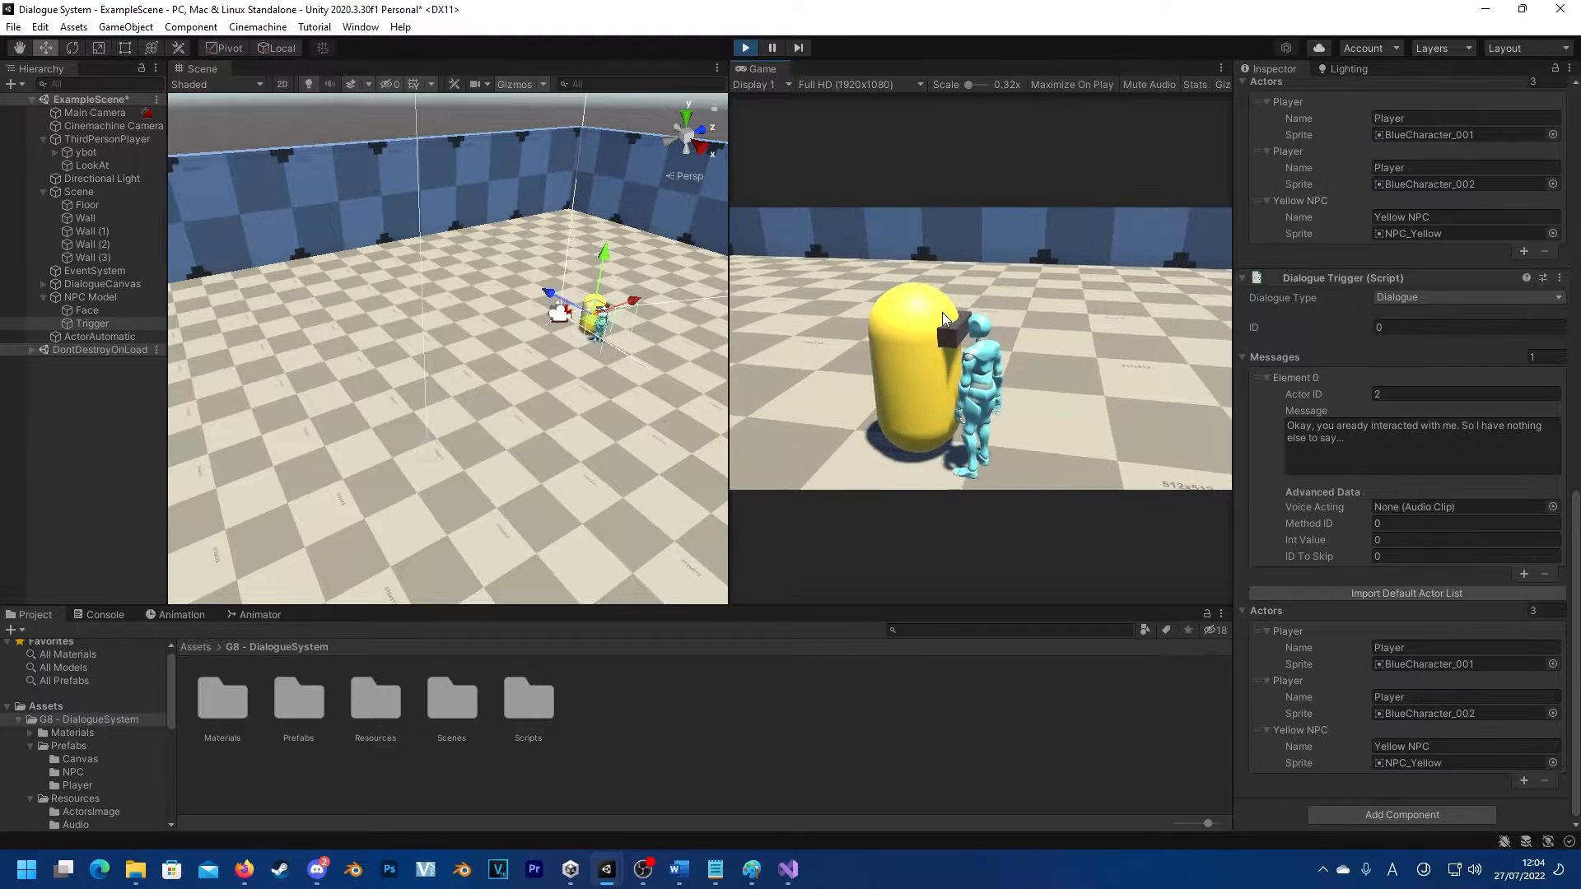
{"action": "key", "text": "e"}
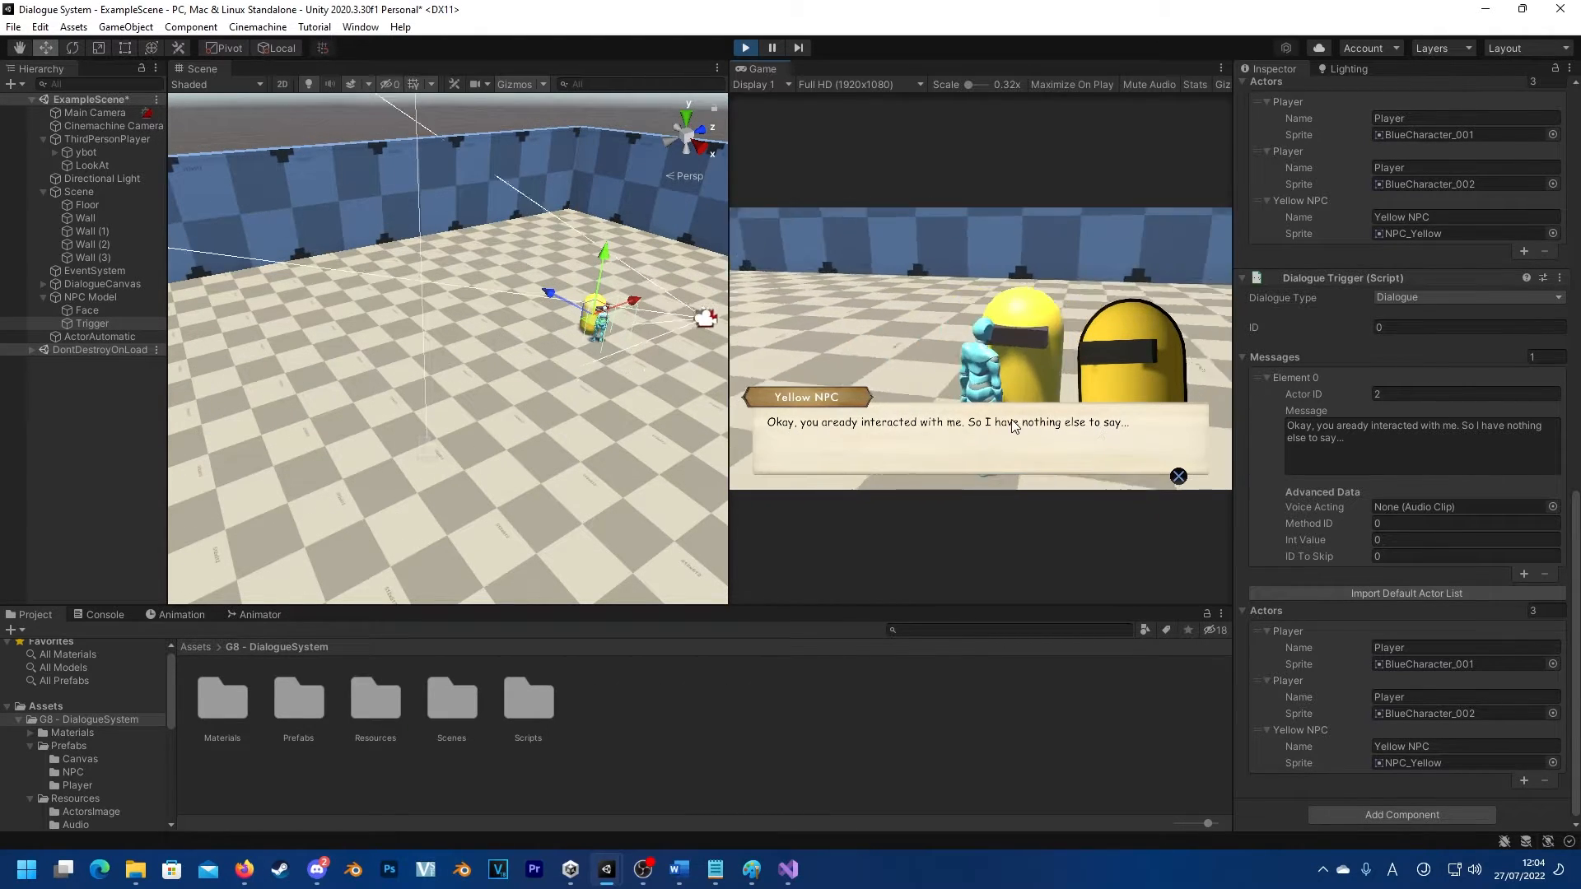
{"action": "key", "text": "e"}
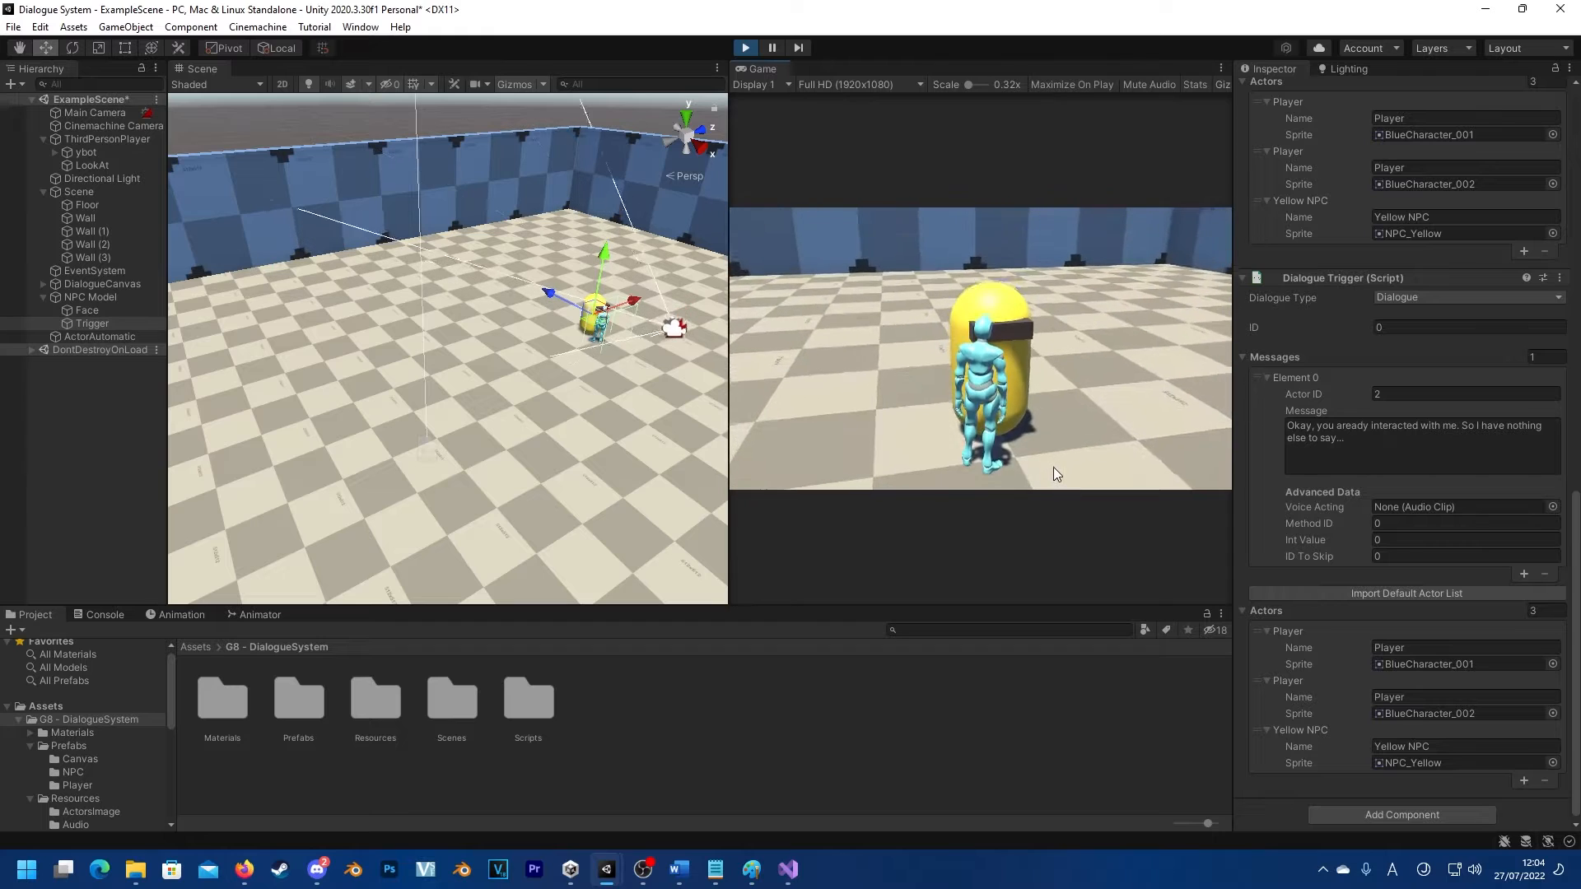
{"action": "key", "text": "e"}
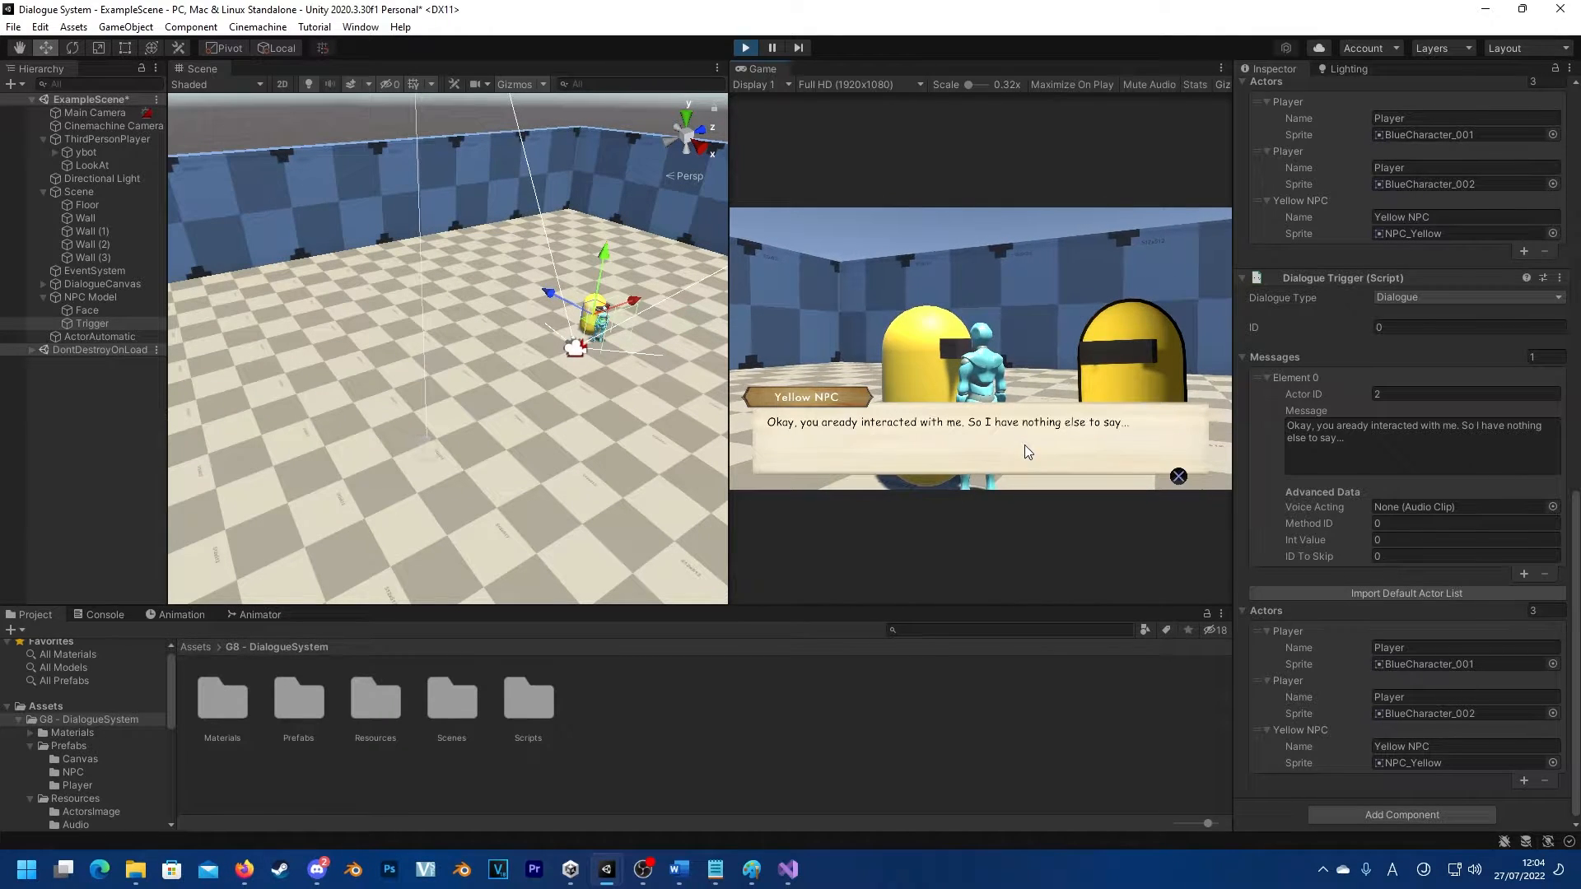
{"action": "key", "text": "e"}
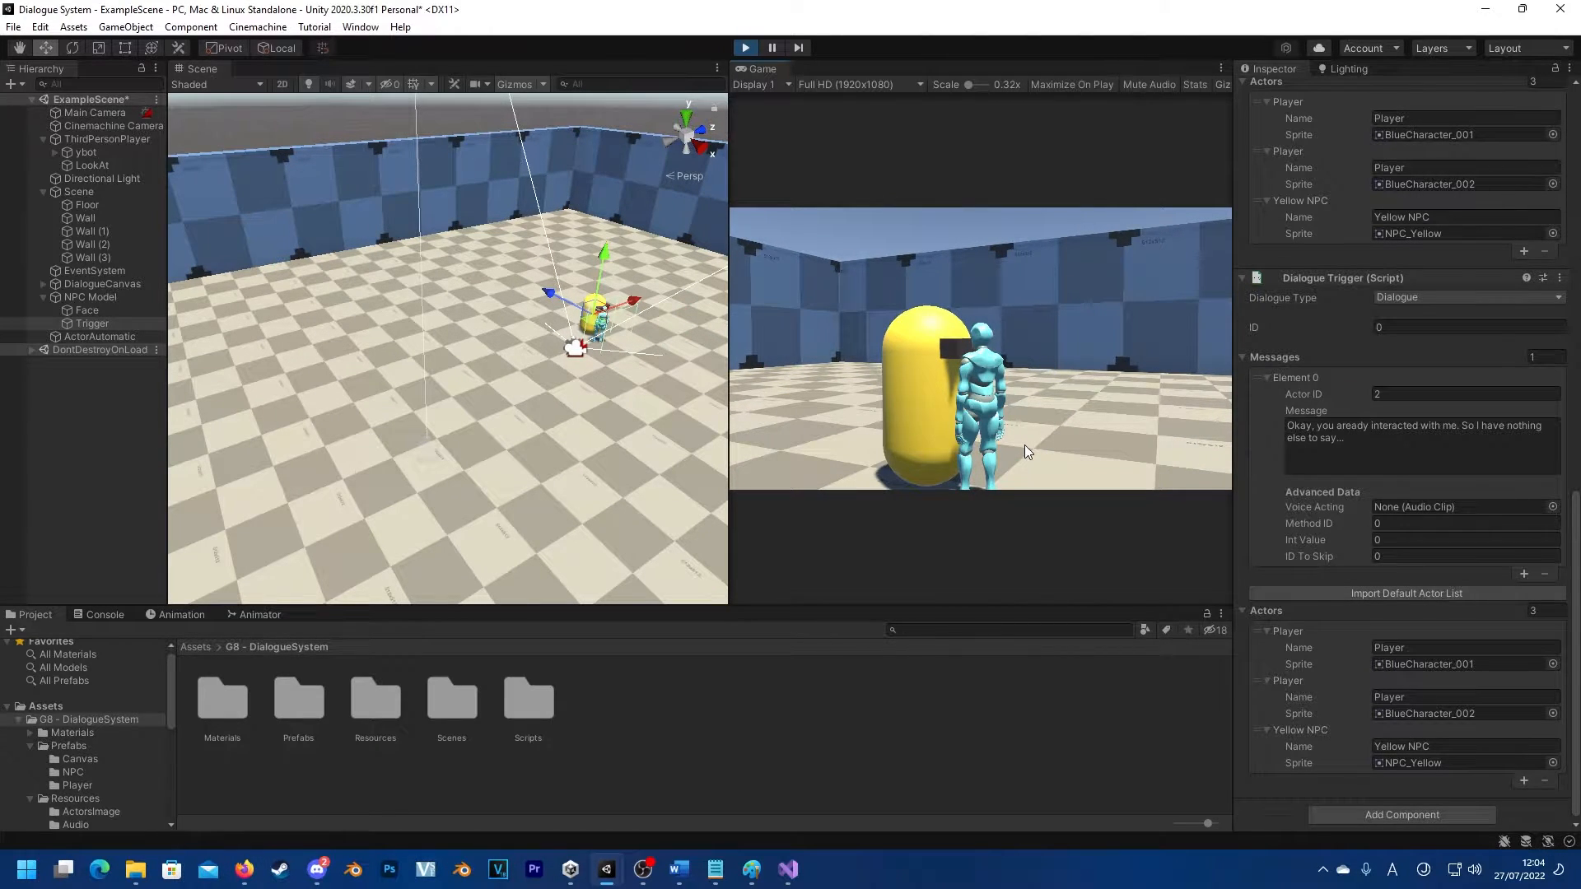
{"action": "key", "text": "e"}
{"action": "key", "text": "e"}
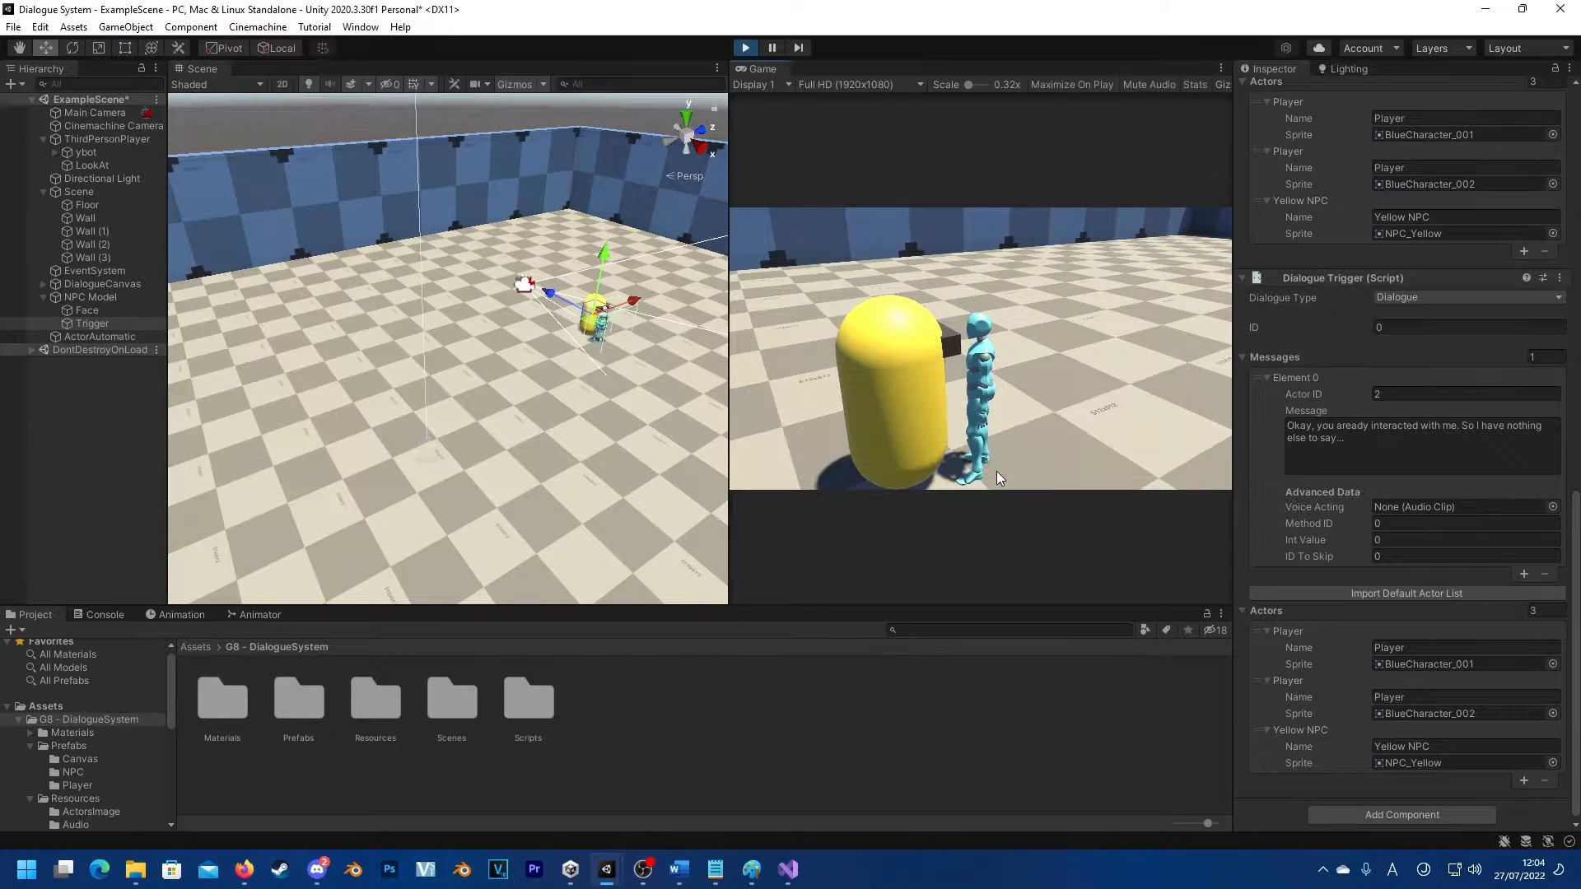
{"action": "key", "text": "e"}
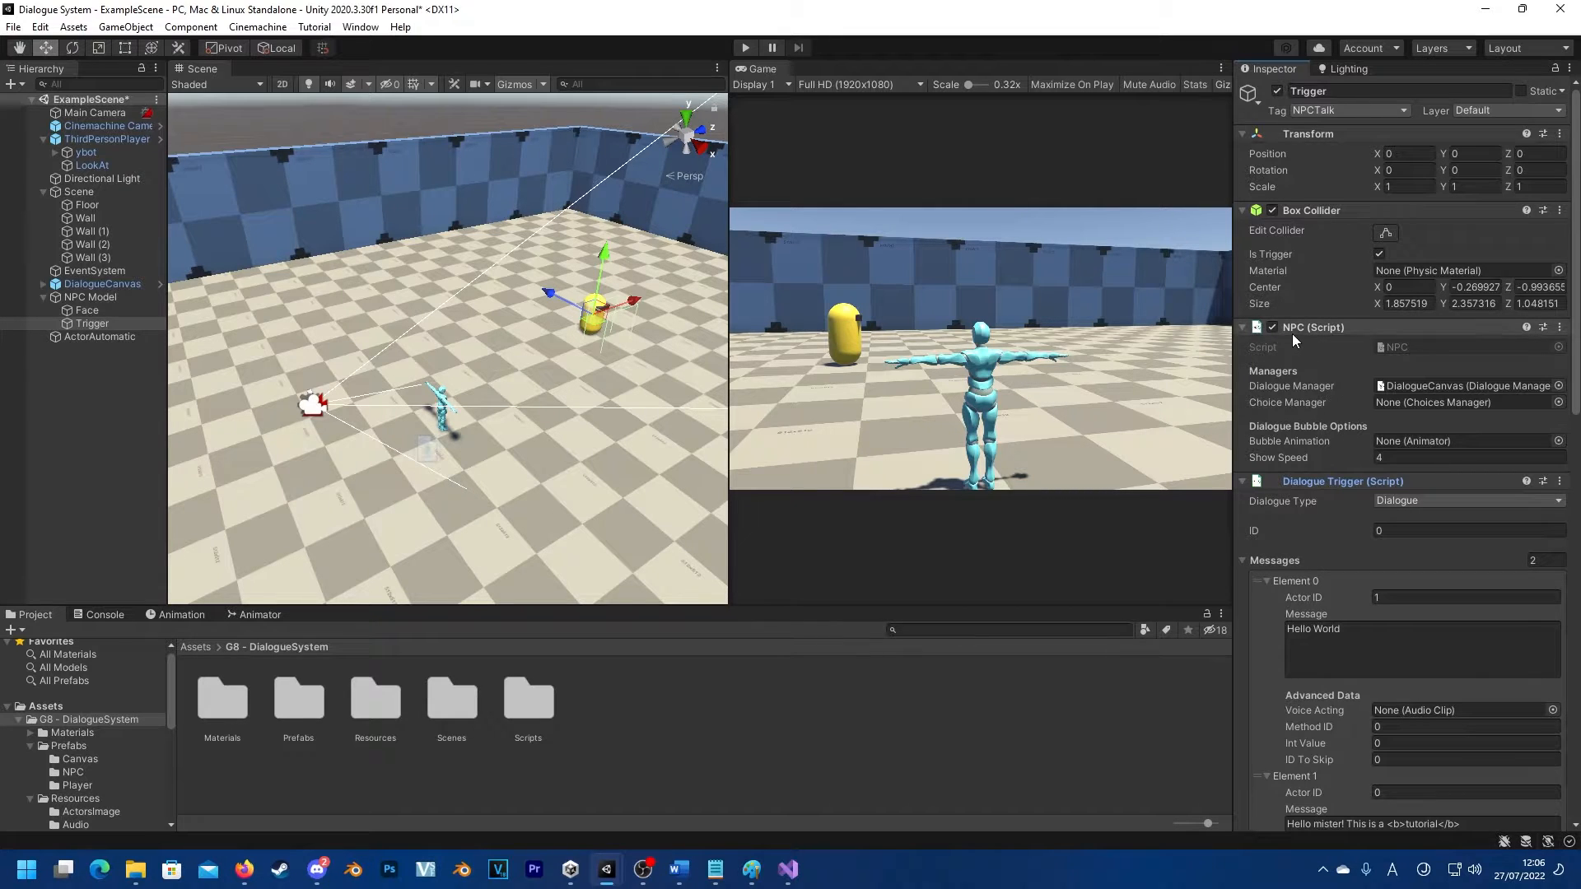
Step: Move the Dialogue Trigger containing the "Okay, you aready interacted with me" message above the "Hello World" Dialogue Trigger
{"action": "left_click", "coordinate": [1242, 482]}
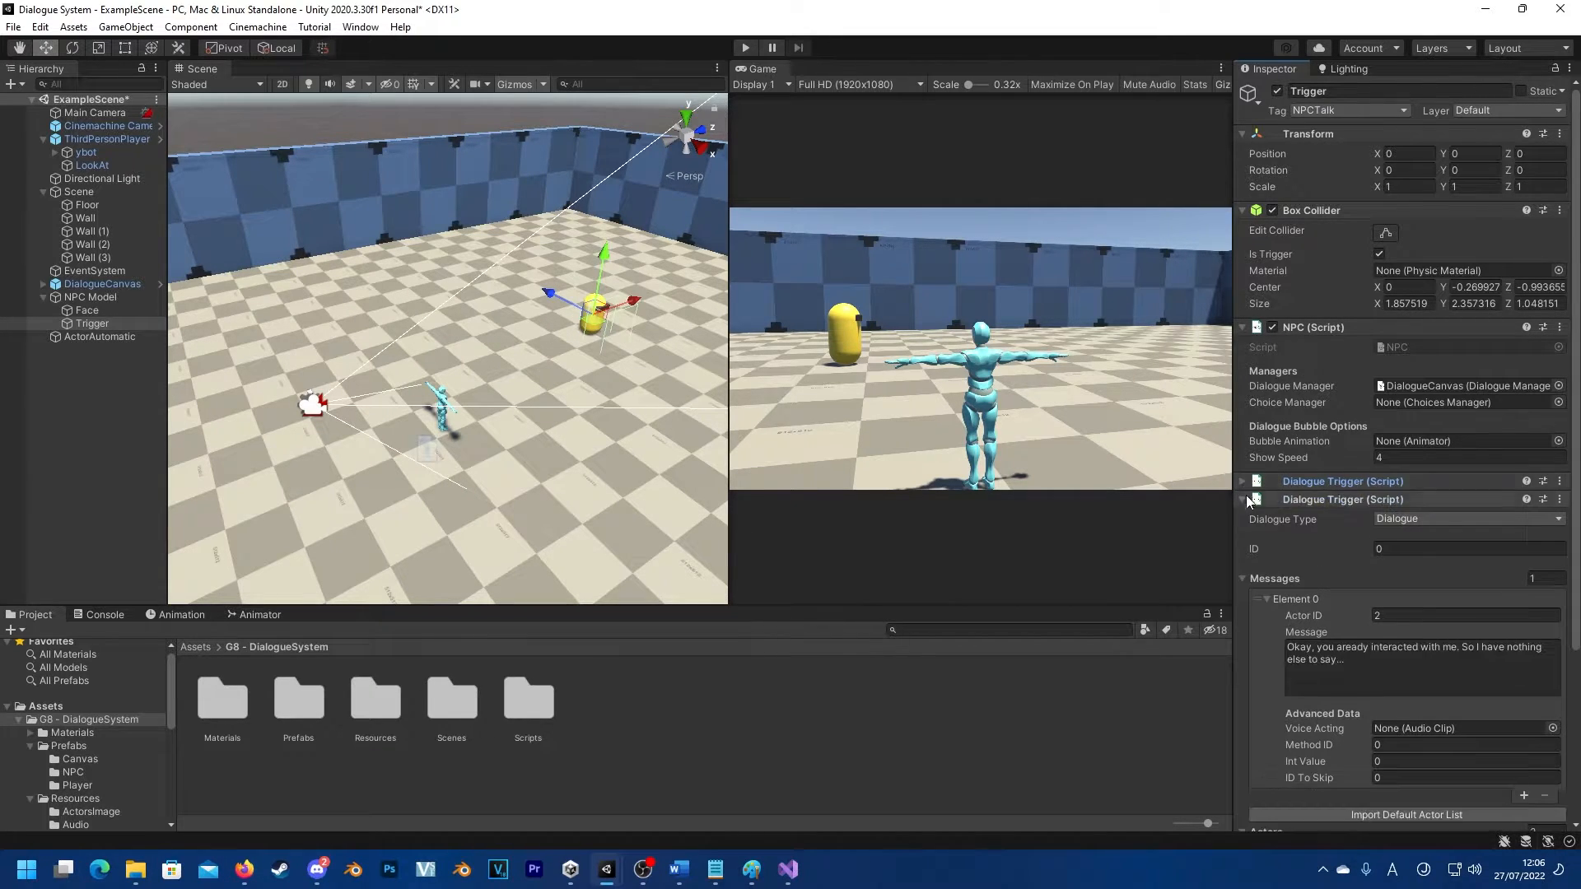
{"action": "left_click", "coordinate": [1244, 498]}
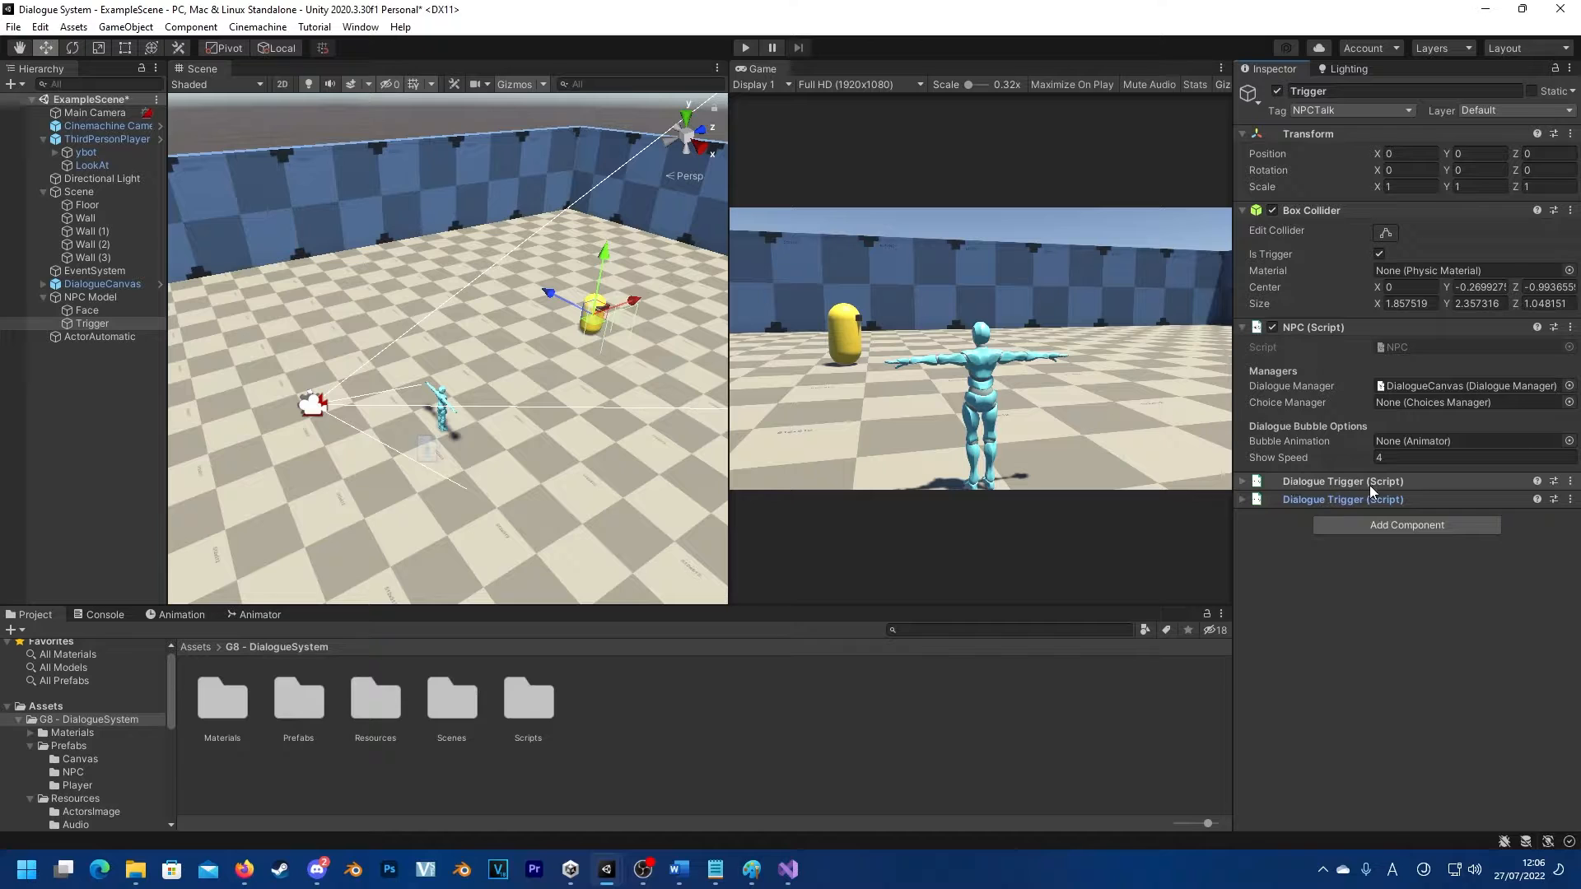
{"action": "left_click", "coordinate": [1242, 482]}
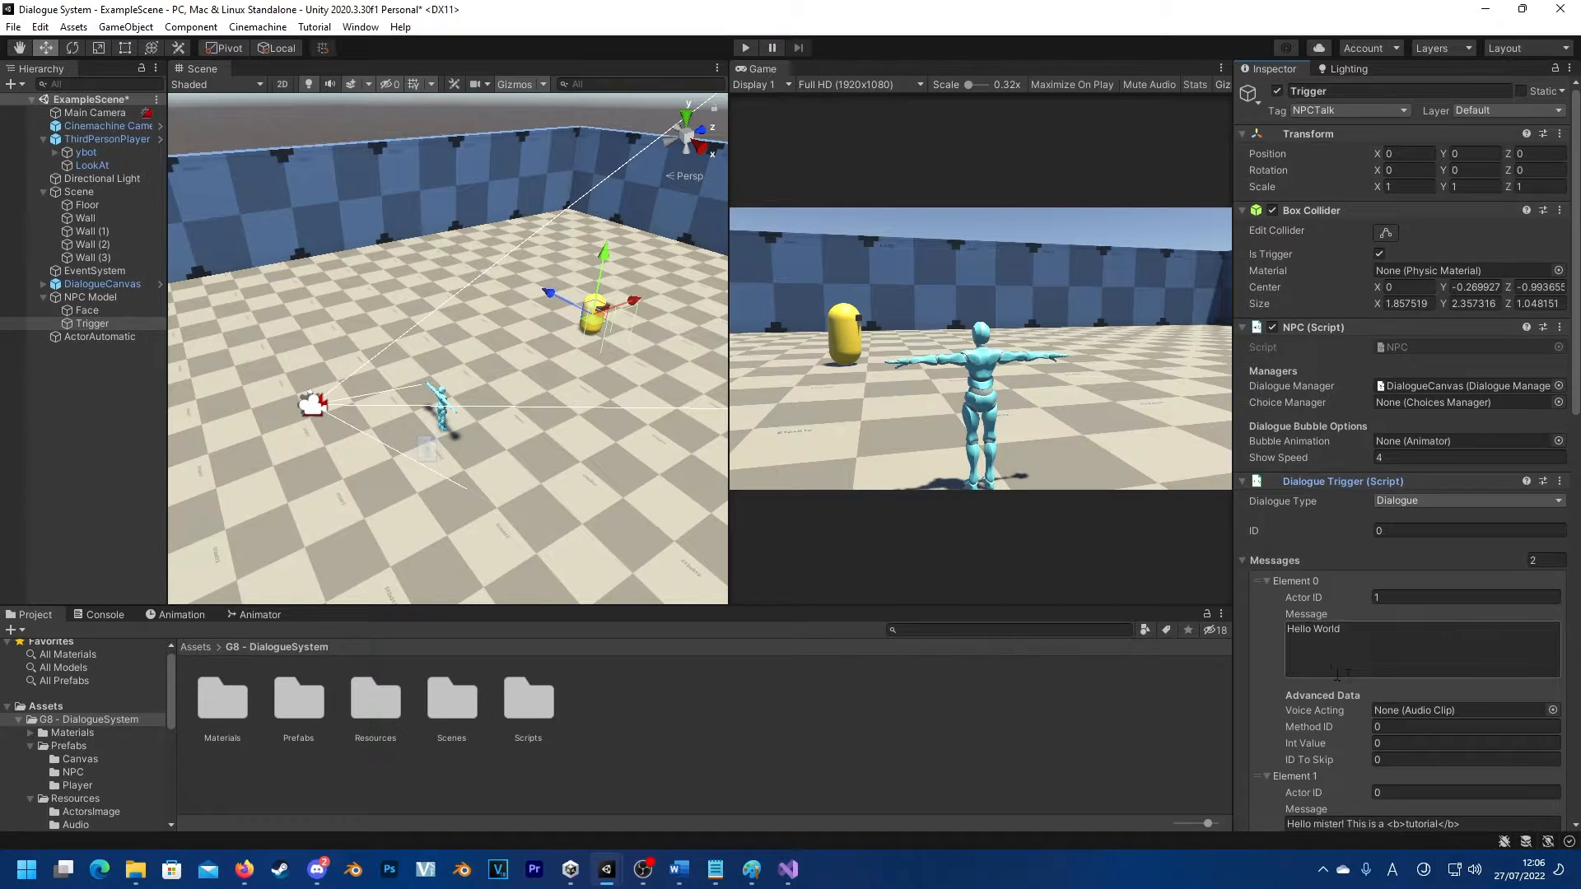
{"action": "scroll", "coordinate": [1336, 673], "scroll_direction": "down", "scroll_amount": 15}
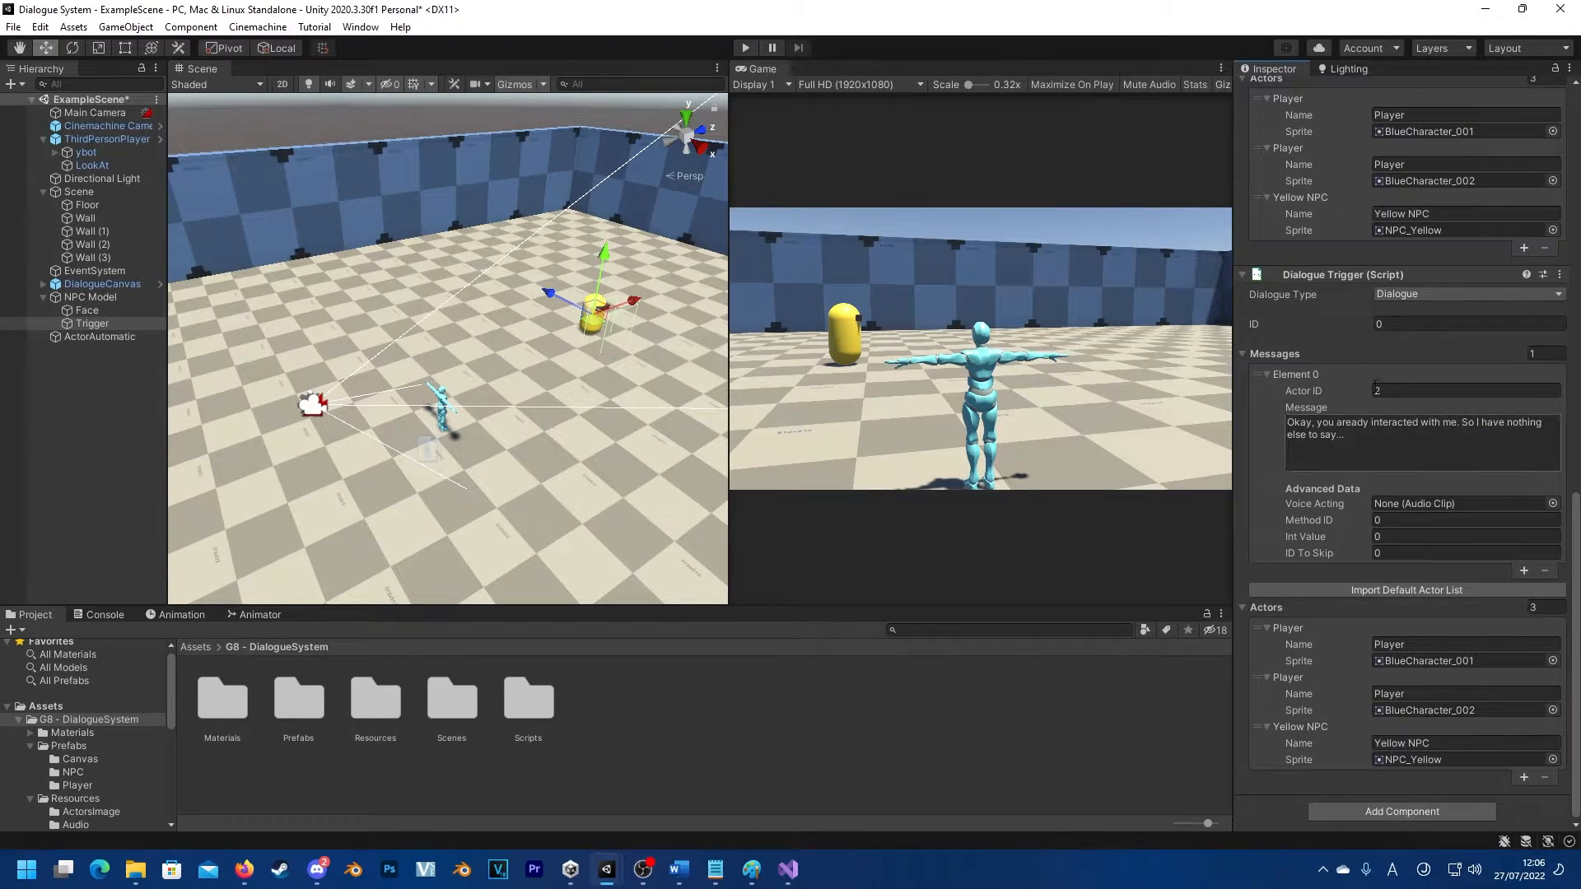
{"action": "scroll", "coordinate": [1421, 429], "scroll_direction": "up", "scroll_amount": 15}
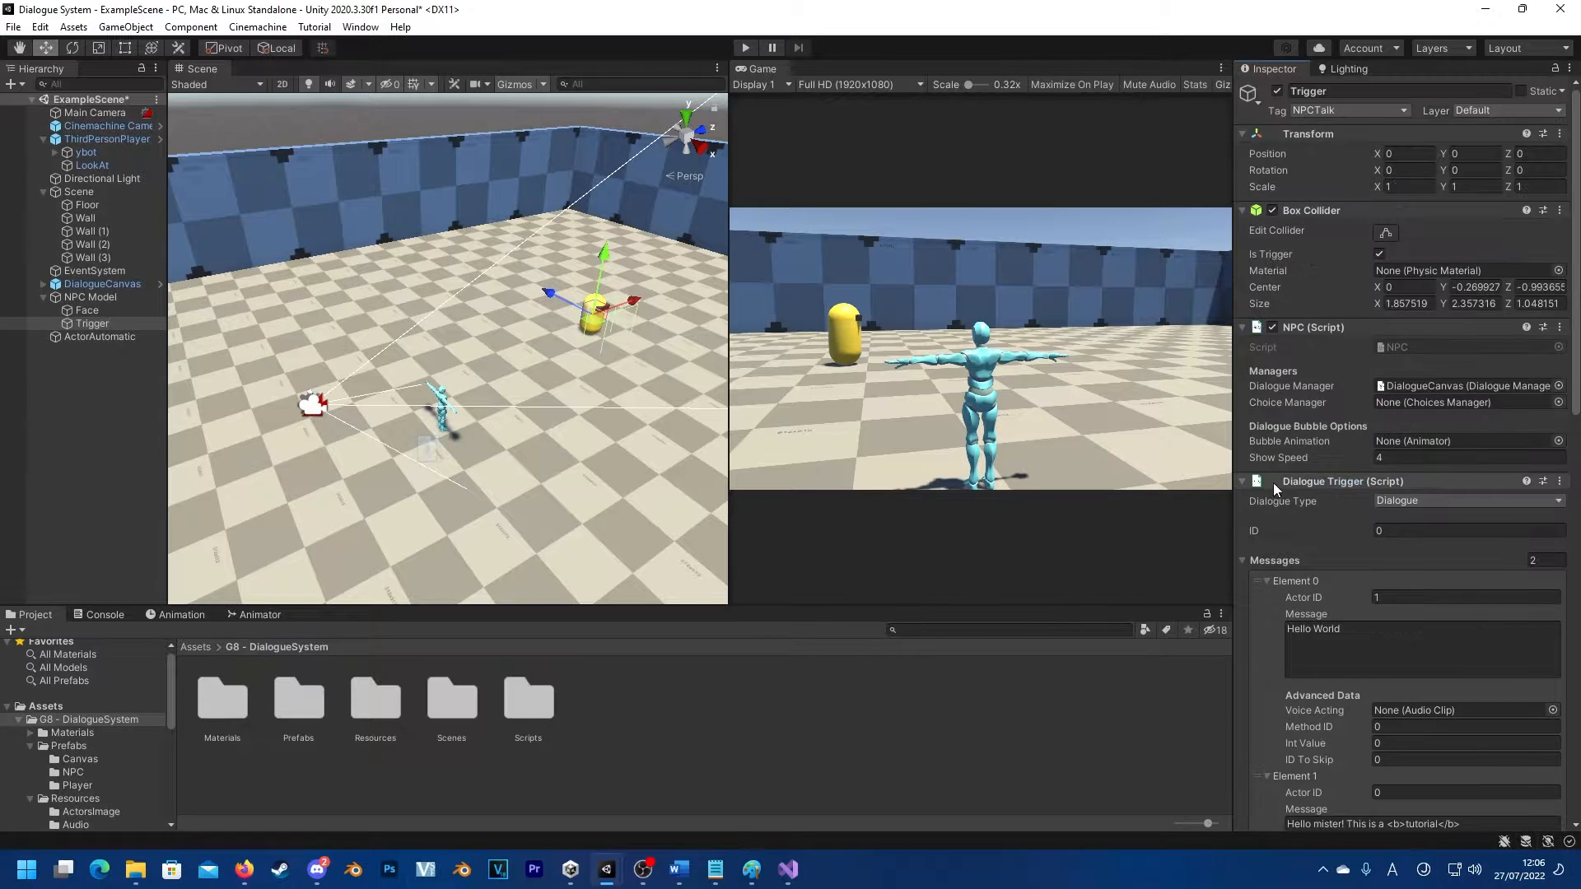
{"action": "left_click", "coordinate": [1243, 486]}
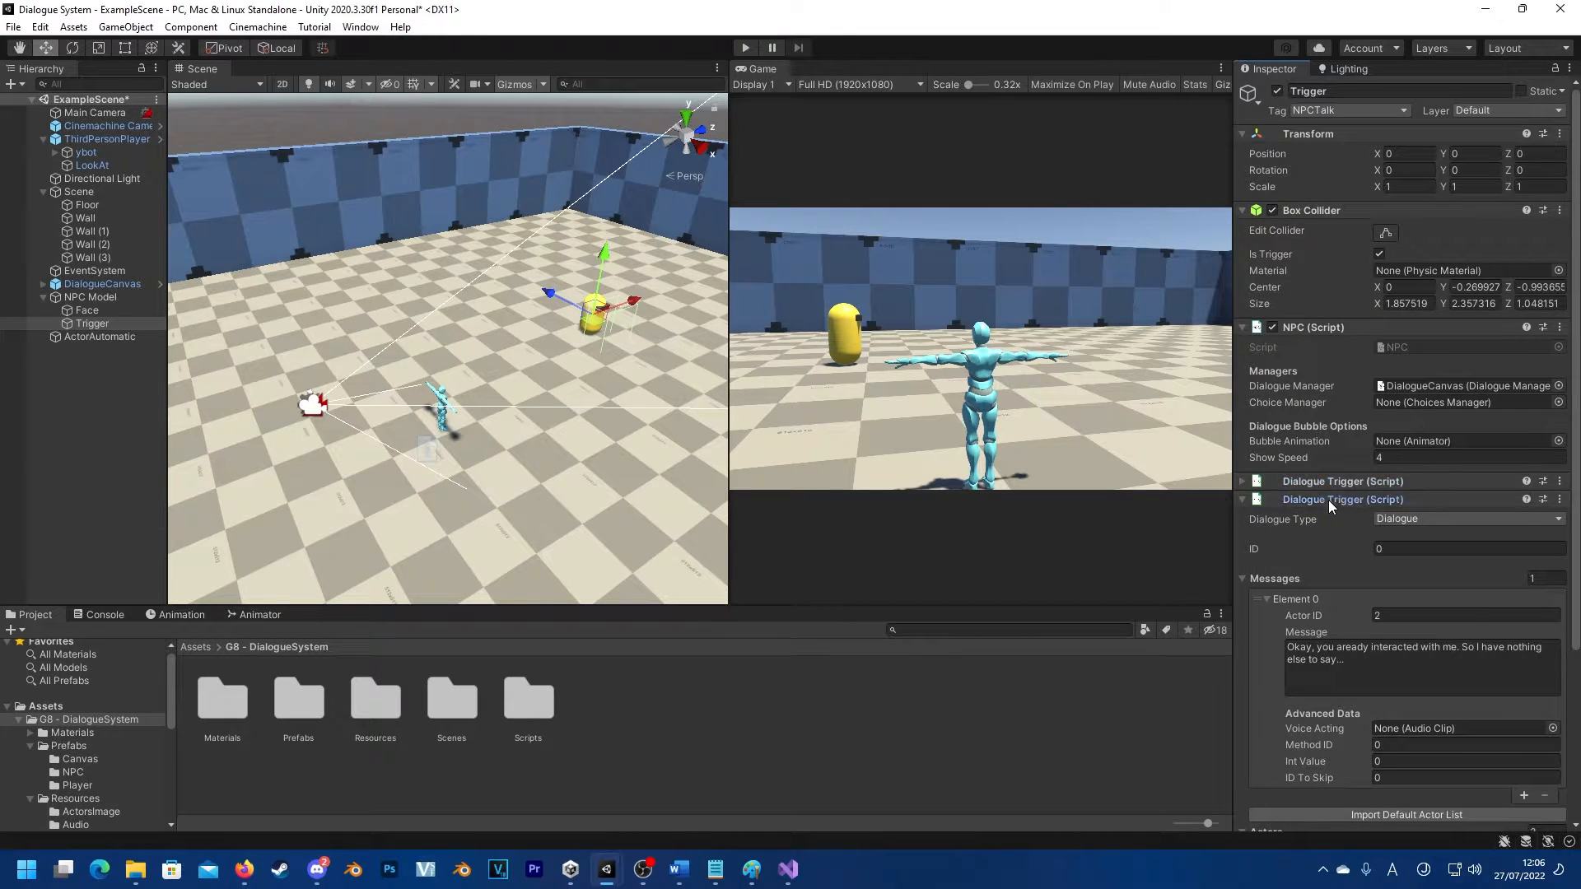
{"action": "mouse_move", "coordinate": [1330, 503]}
{"action": "left_mouse_down"}
{"action": "mouse_move", "coordinate": [1346, 476]}
{"action": "mouse_move", "coordinate": [1327, 479]}
{"action": "left_mouse_up"}
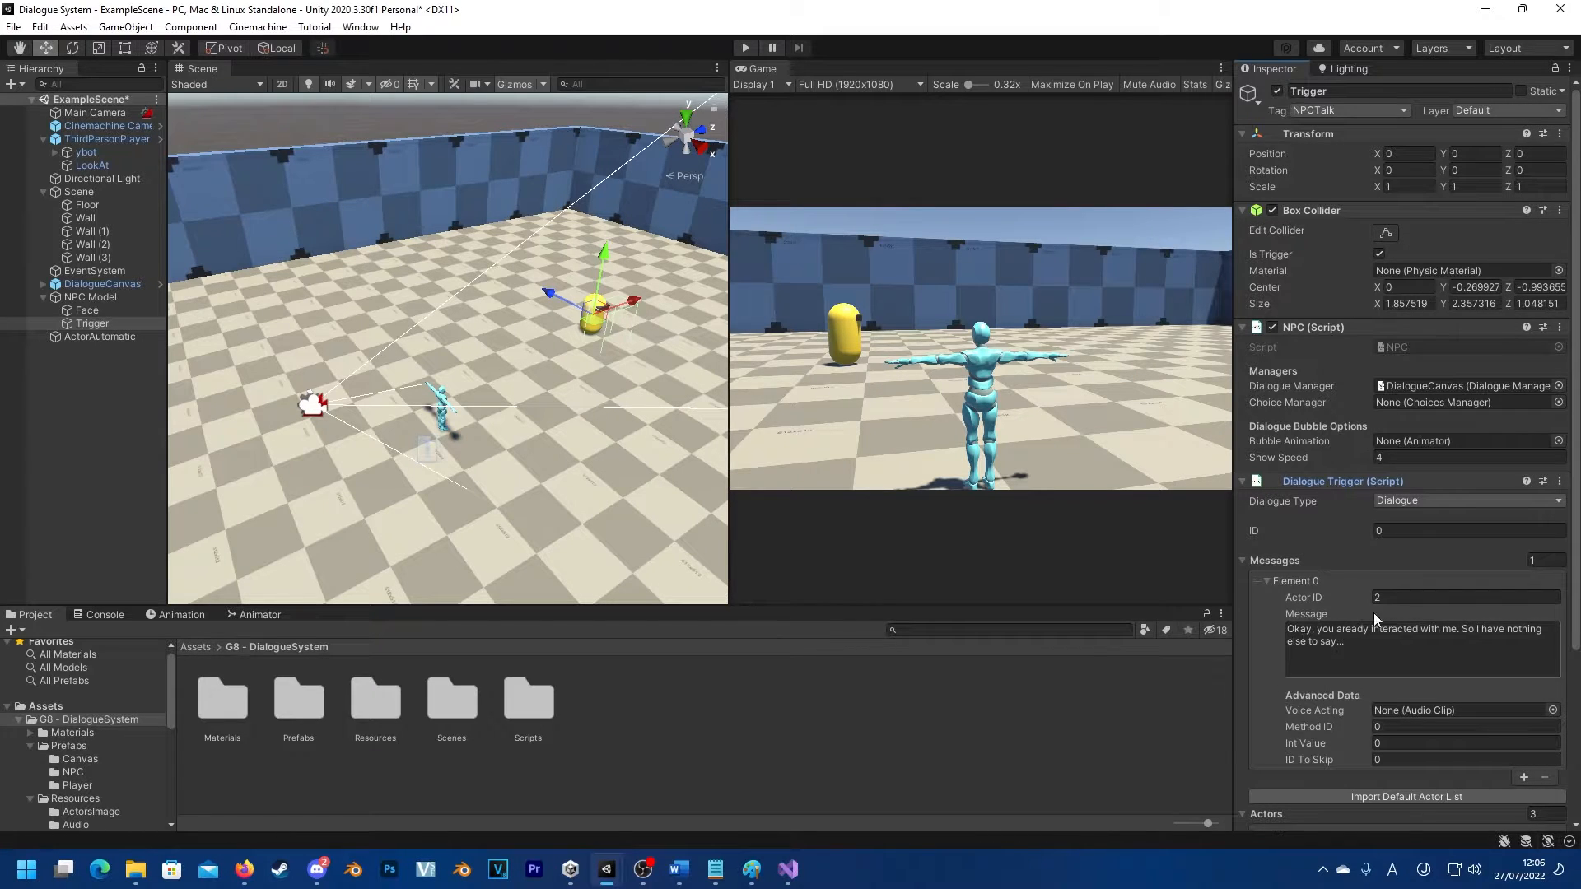
Step: Run the scene, walk the player to the yellow NPC, talk to it to test the new dialogue order, and stop the scene
{"action": "left_click", "coordinate": [744, 47]}
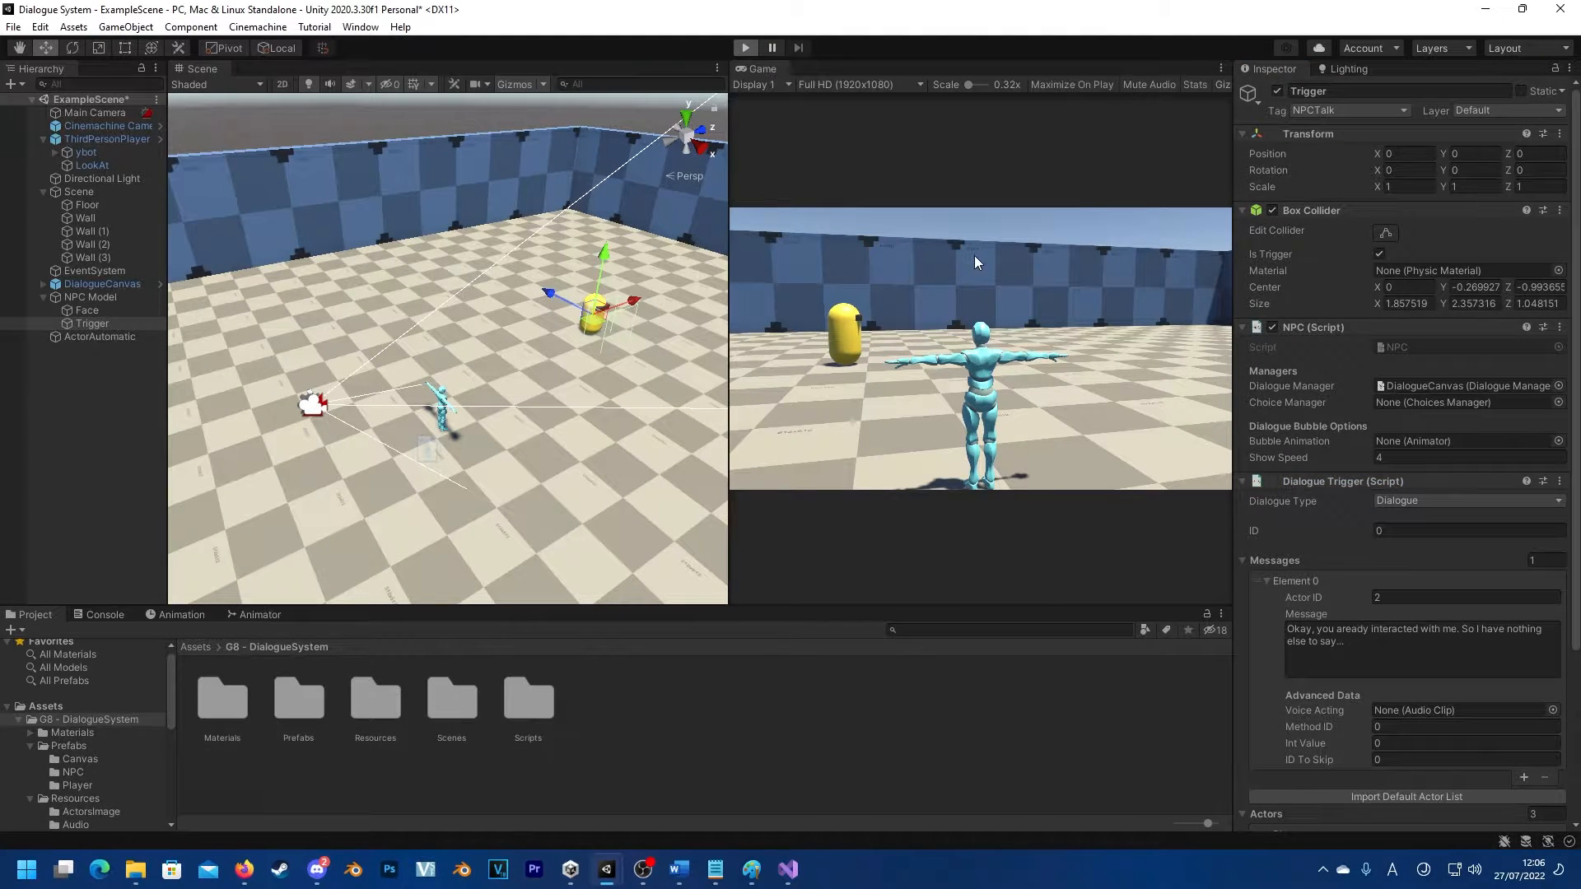
{"action": "key", "text": "w"}
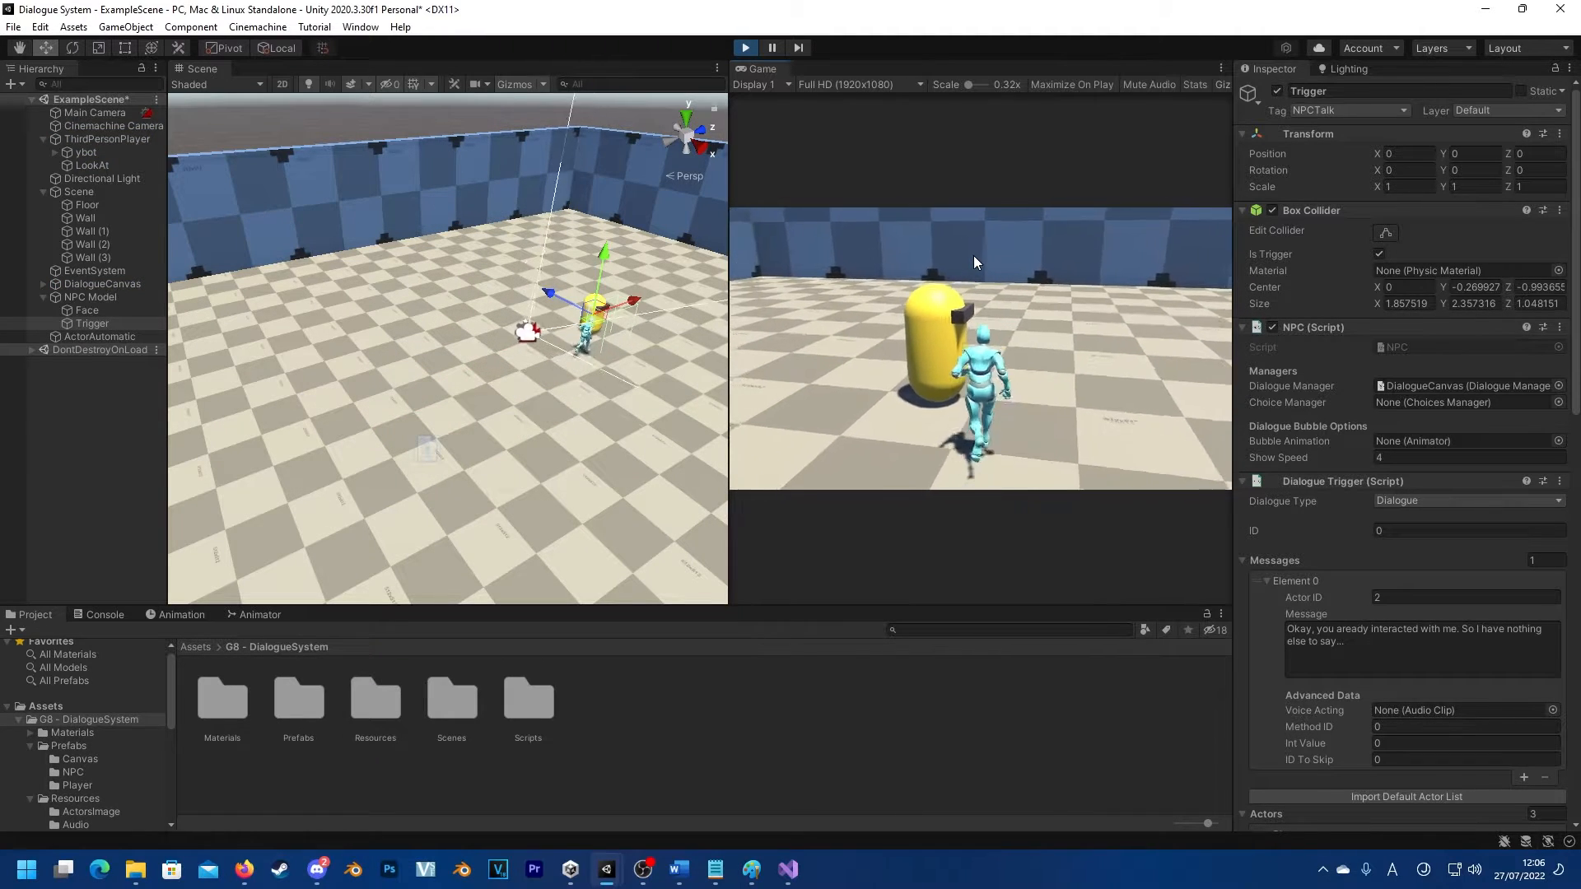
{"action": "key", "text": "e"}
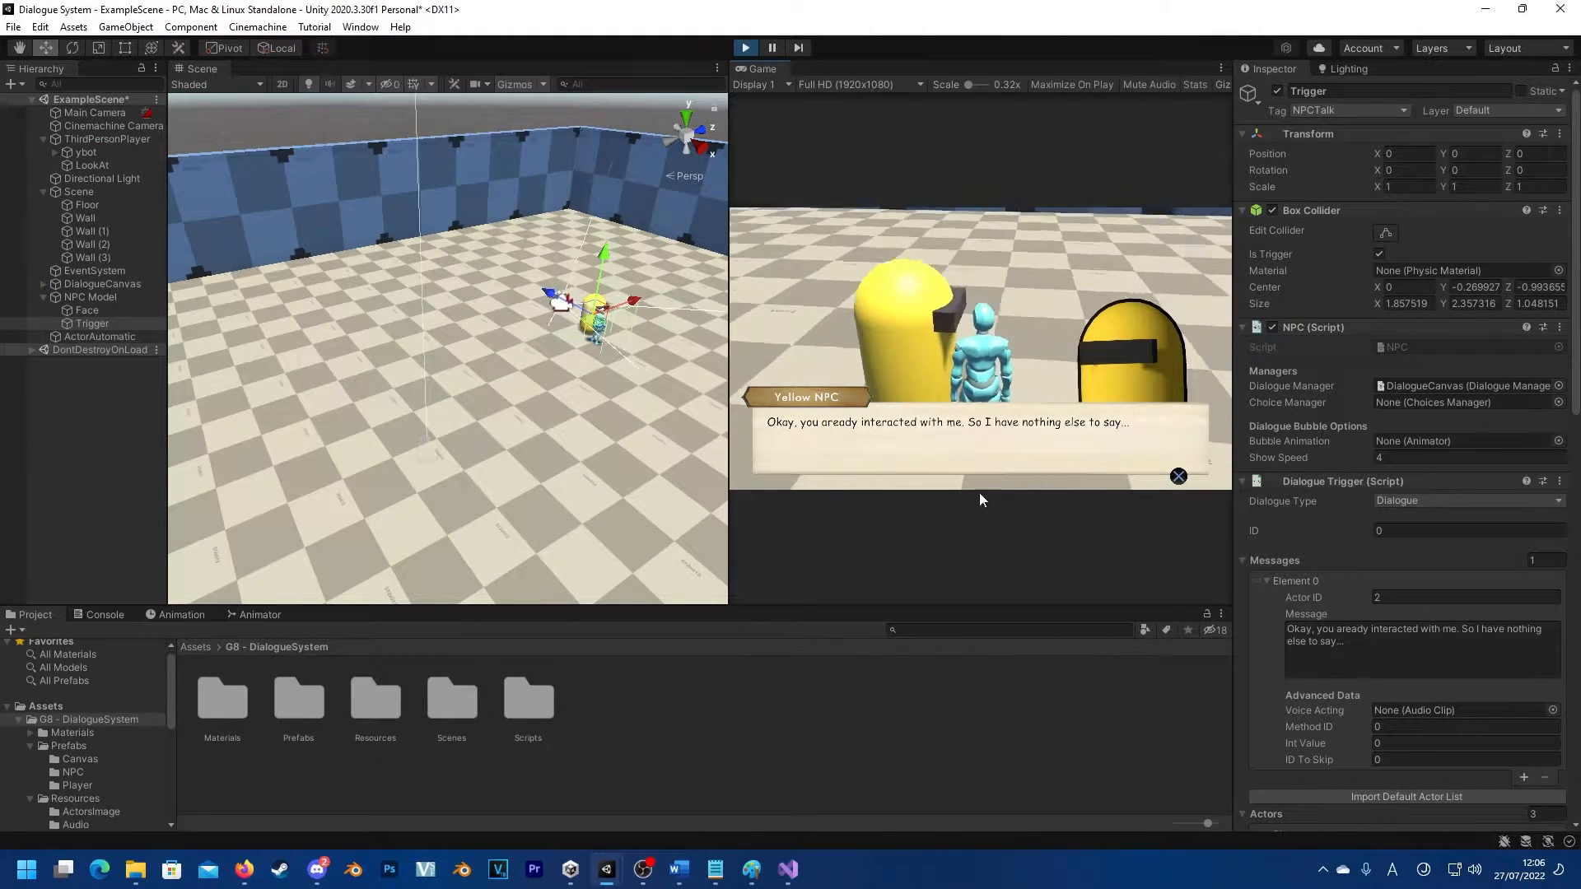
{"action": "key", "text": "e"}
{"action": "key", "text": "e"}
{"action": "key", "text": "e"}
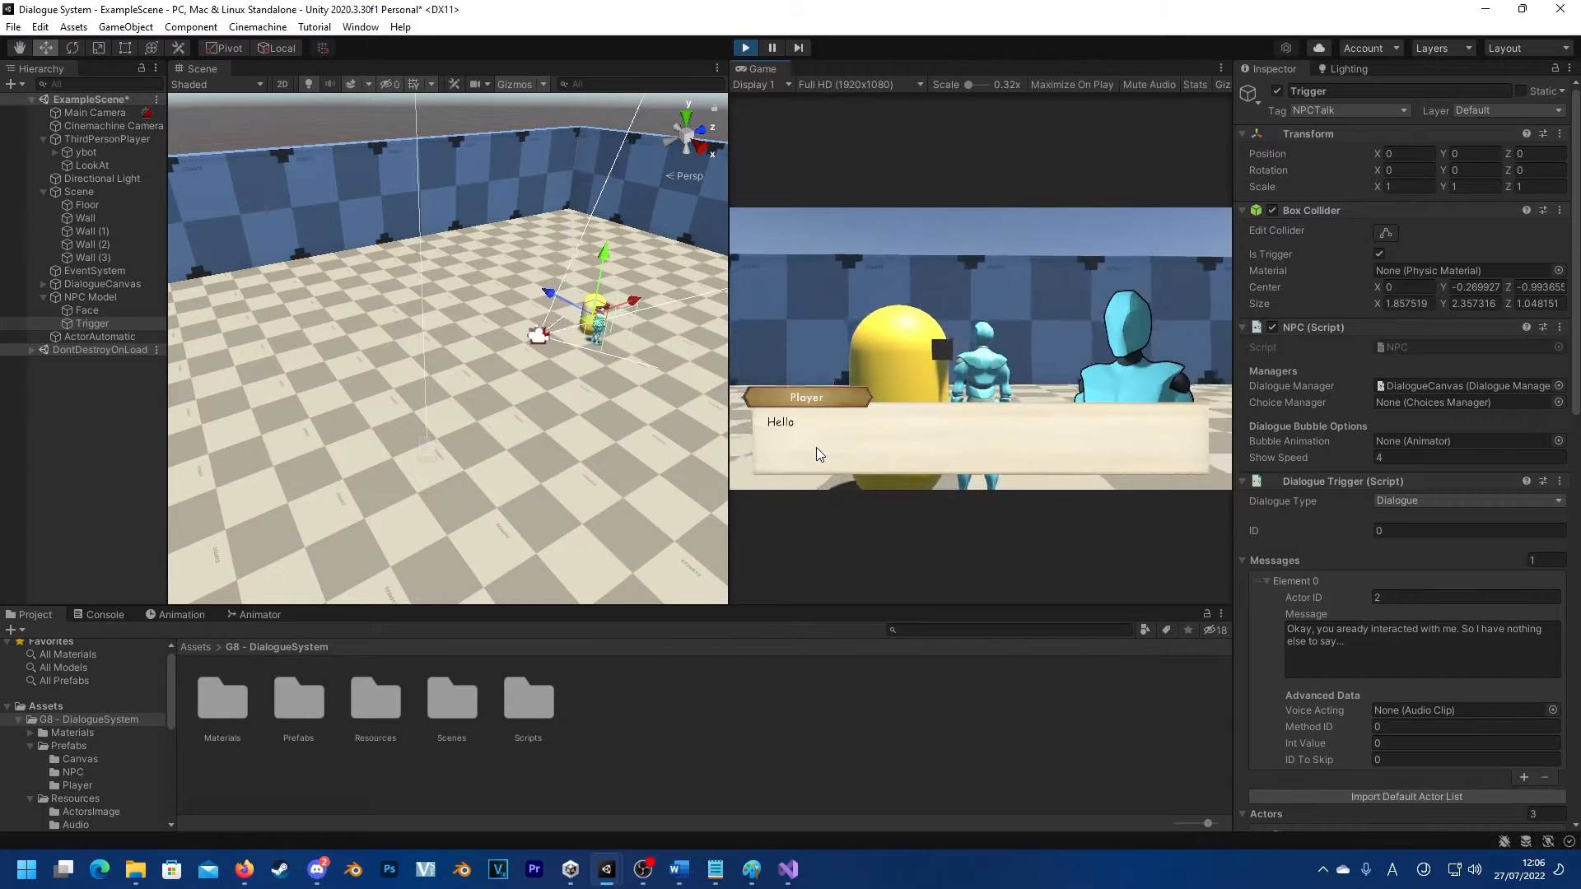
{"action": "key", "text": "e"}
{"action": "key", "text": "e"}
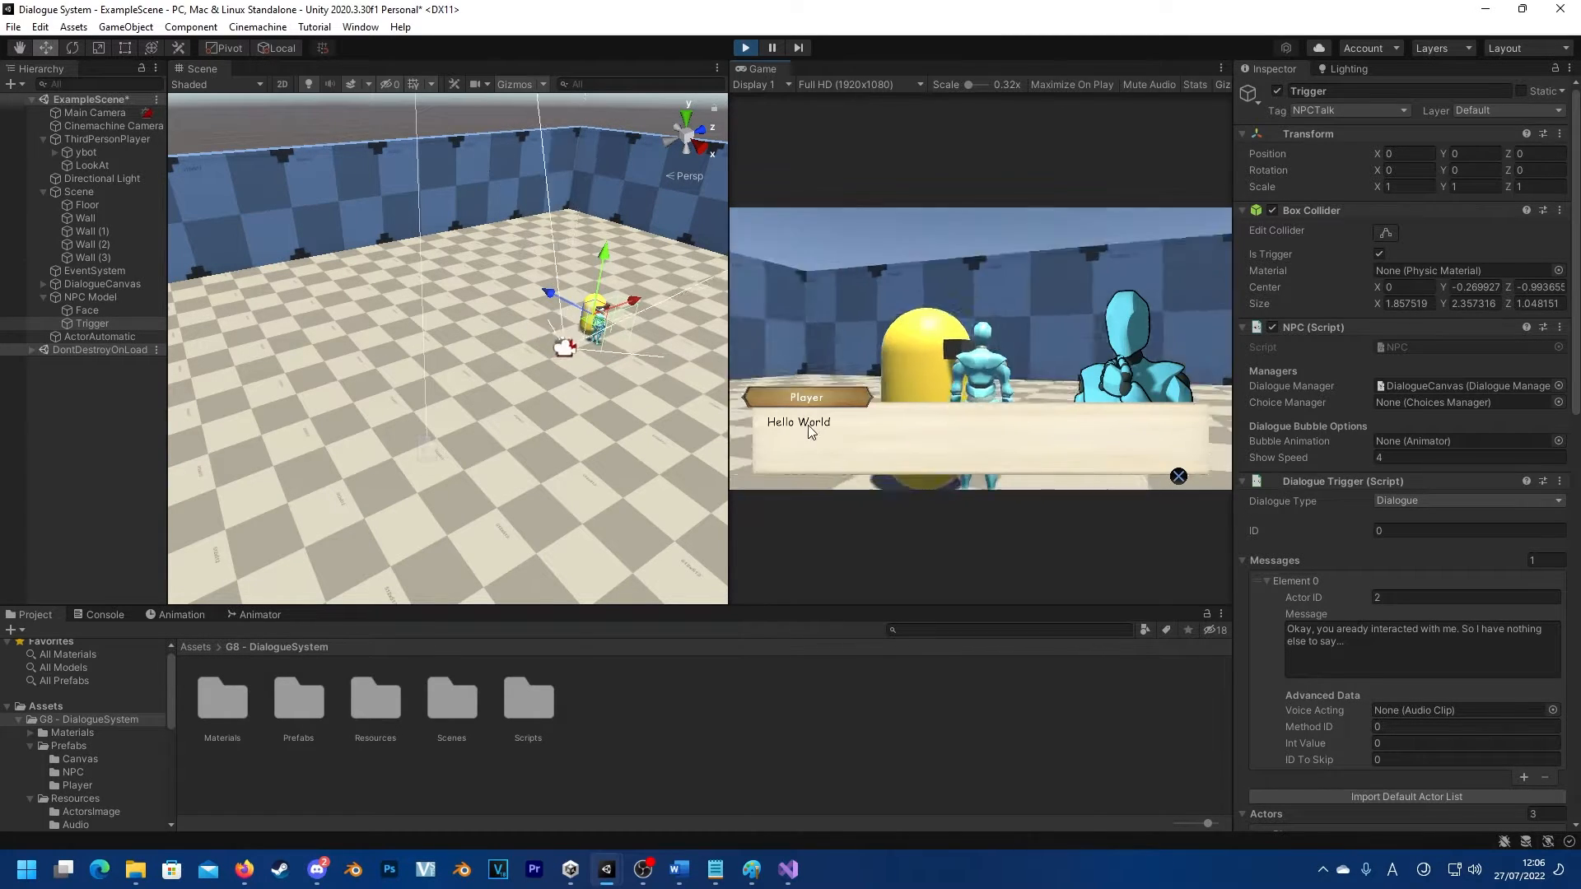
{"action": "left_click", "coordinate": [744, 50]}
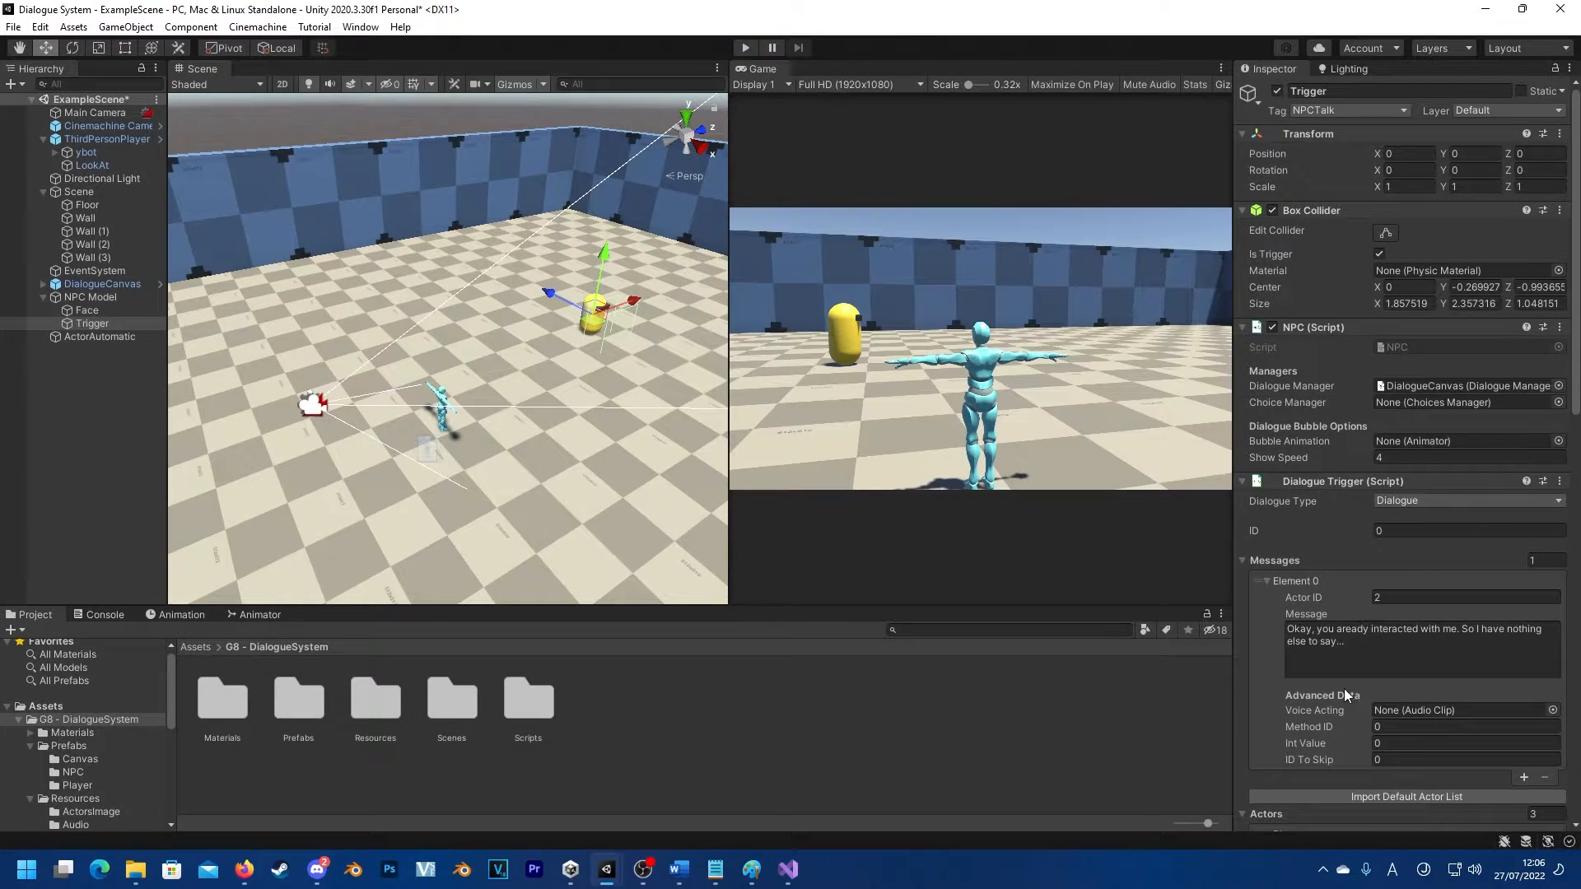
Step: Review the order and contents of the two Dialogue Trigger components on the Trigger object
{"action": "scroll", "coordinate": [1417, 599], "scroll_direction": "down", "scroll_amount": 6}
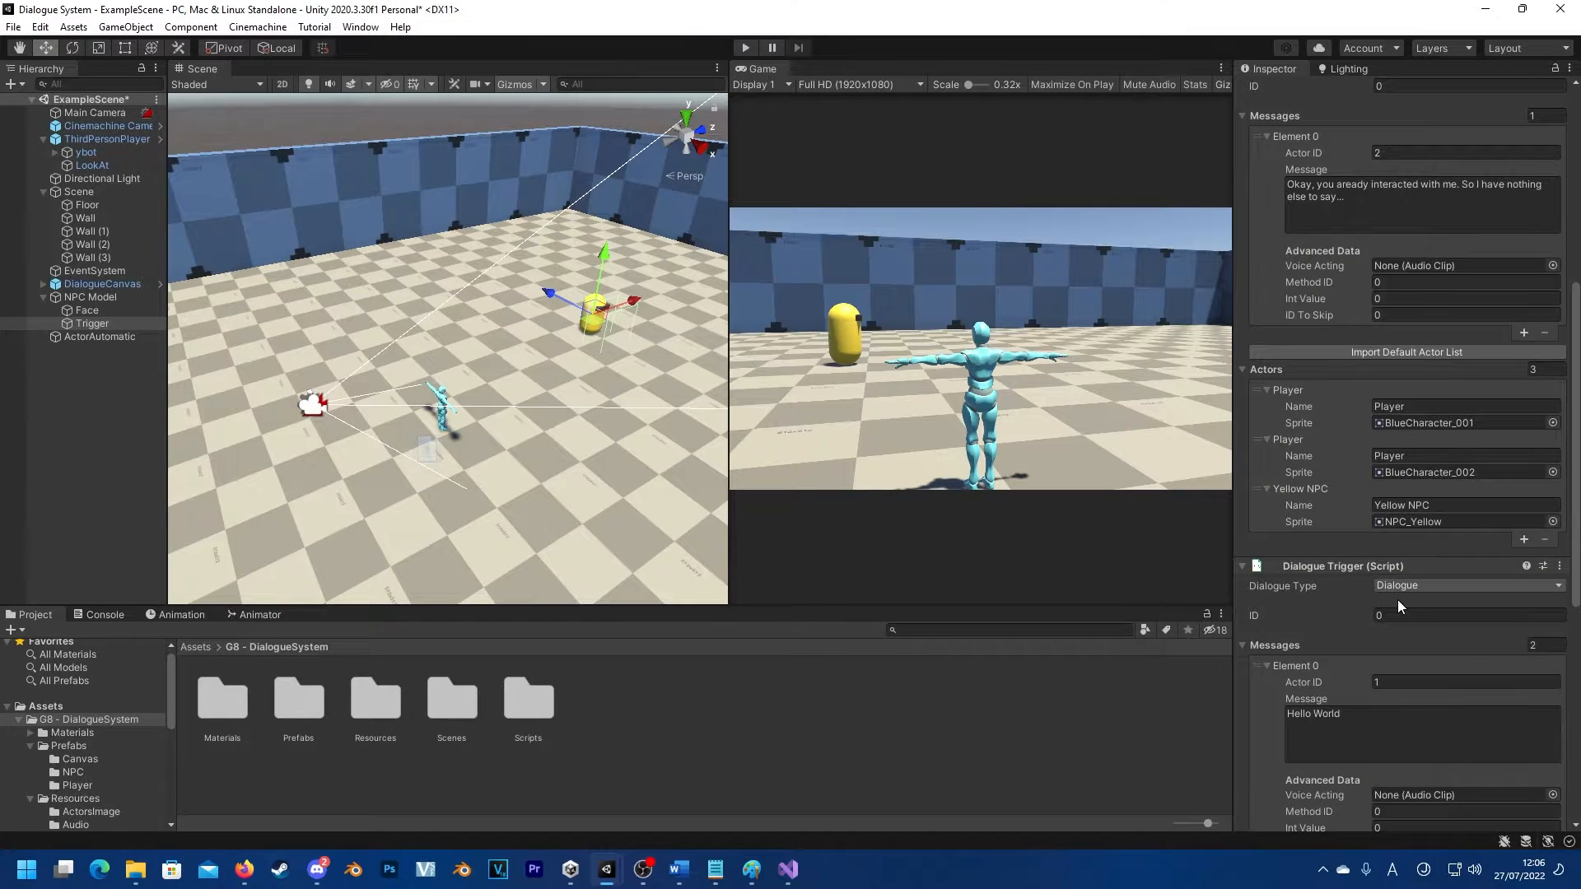
{"action": "scroll", "coordinate": [1418, 568], "scroll_direction": "down", "scroll_amount": 2}
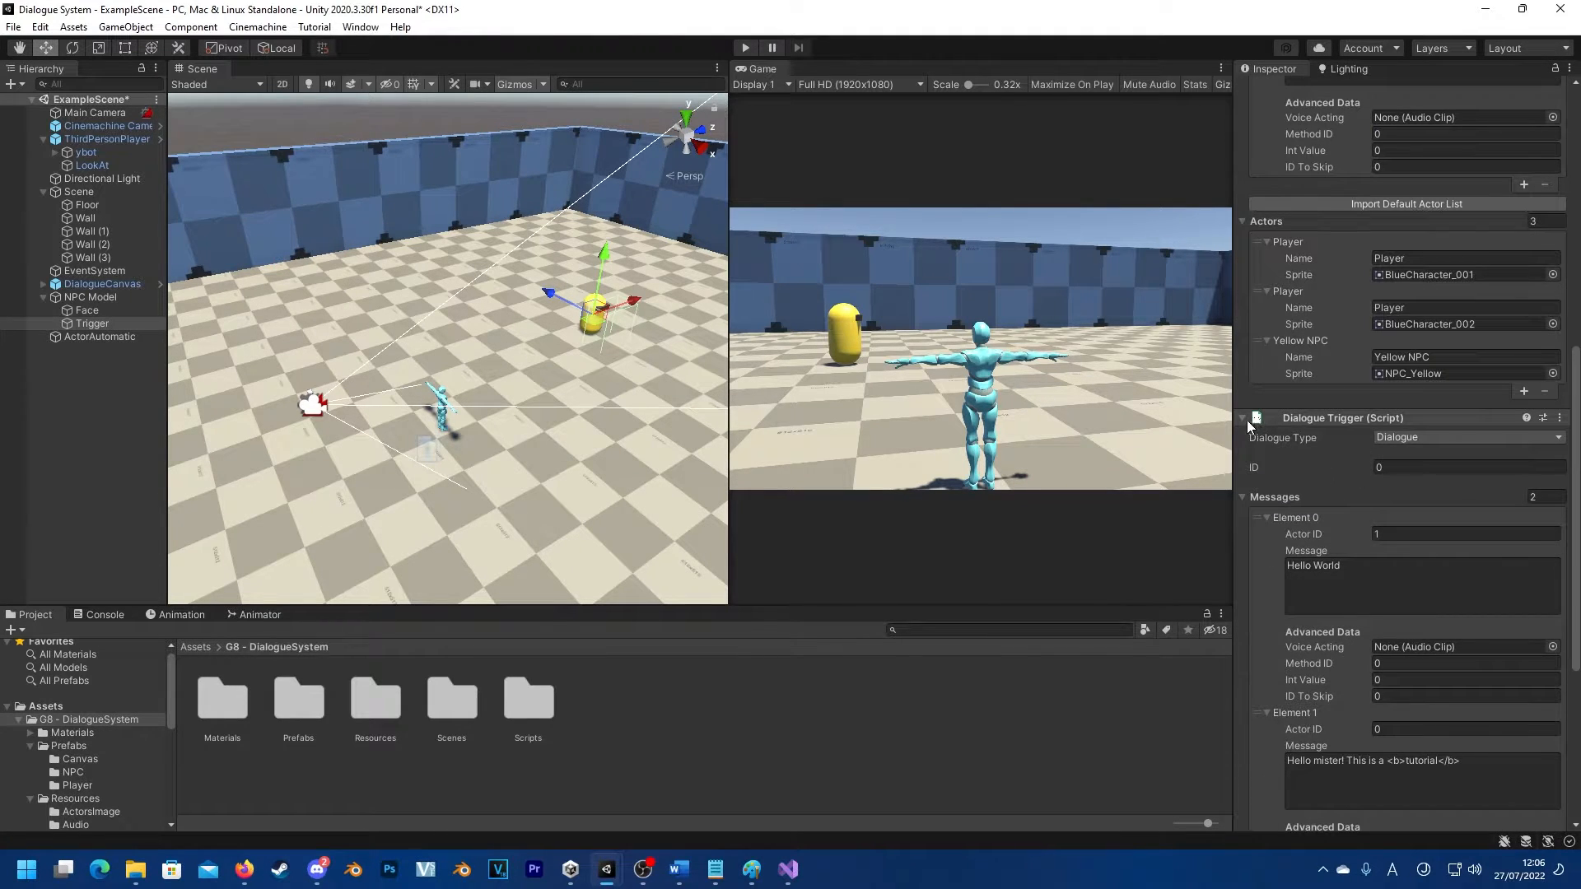
{"action": "left_click", "coordinate": [1245, 418]}
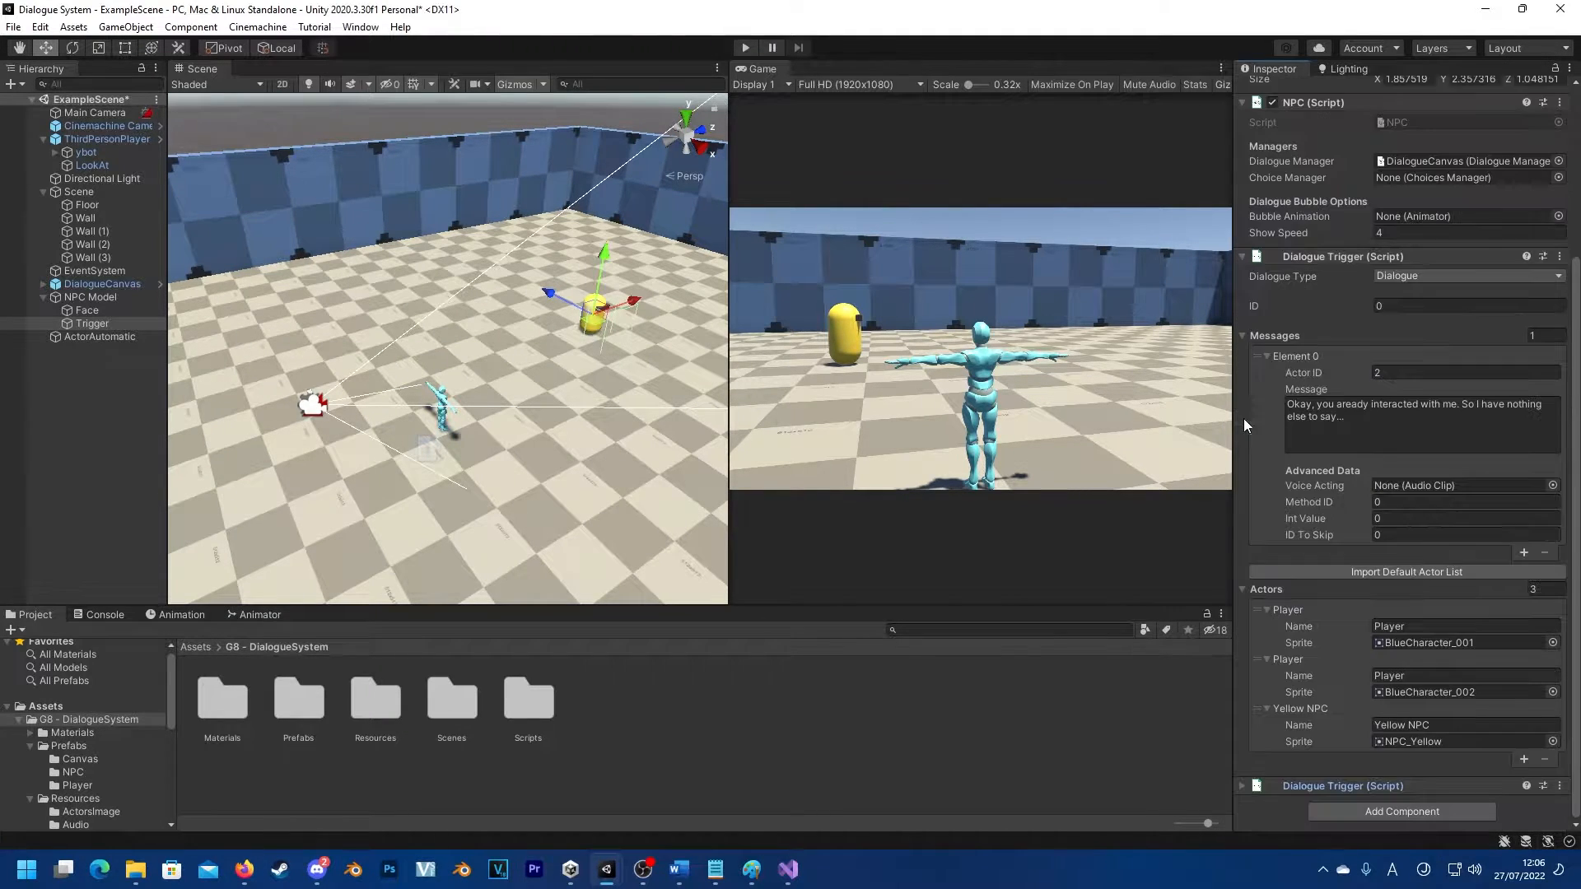
{"action": "left_click", "coordinate": [1241, 263]}
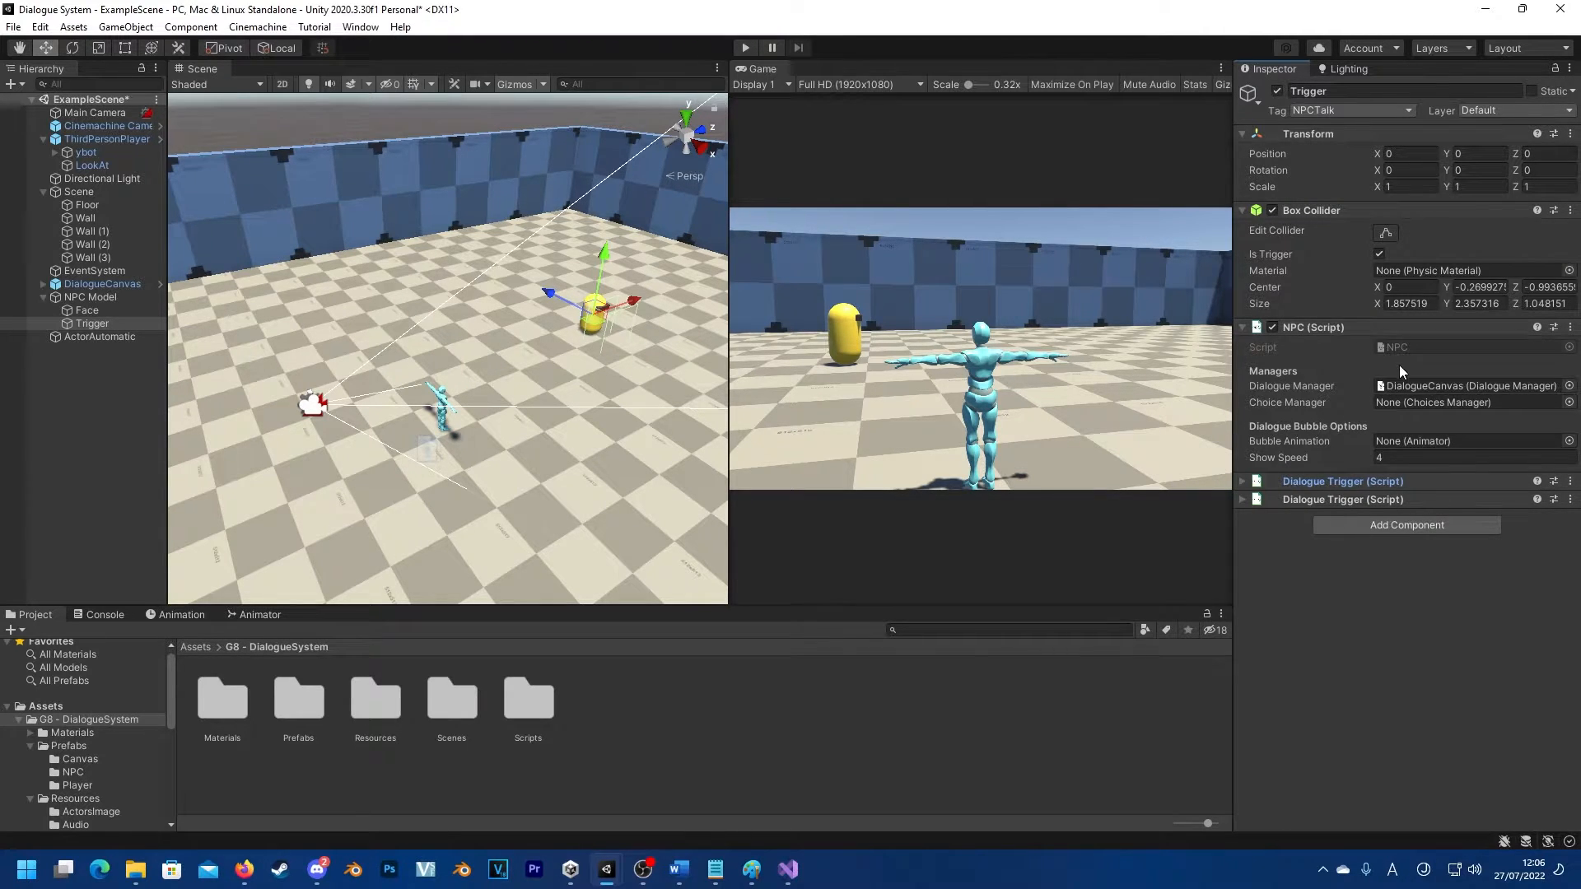
{"action": "left_click", "coordinate": [1242, 500]}
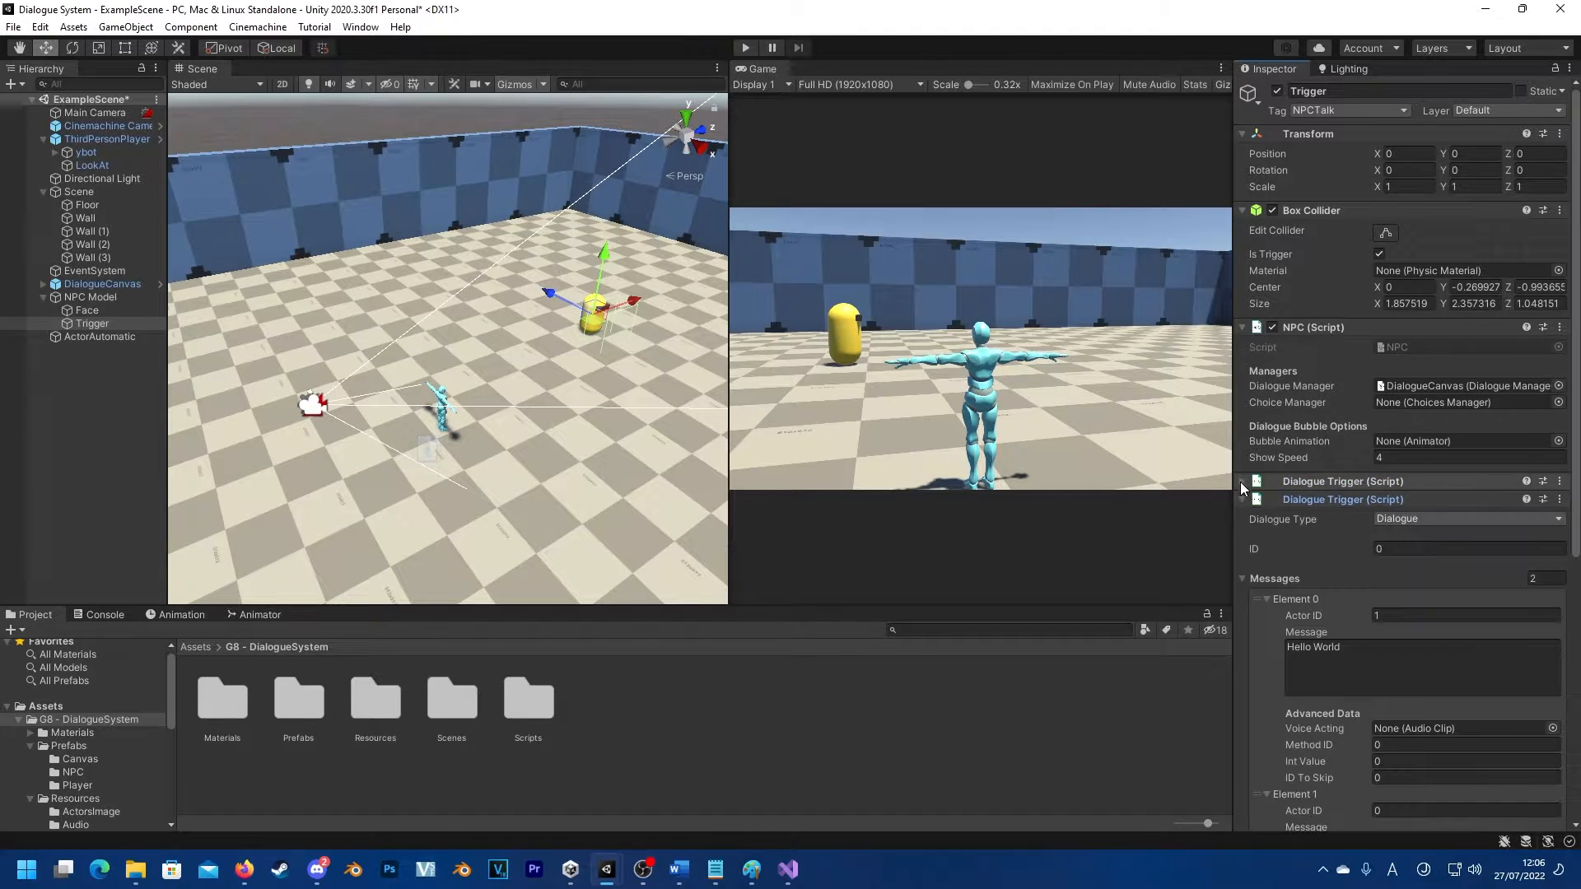
{"action": "left_click", "coordinate": [1241, 481]}
{"action": "scroll", "coordinate": [1329, 596], "scroll_direction": "down", "scroll_amount": 9}
{"action": "scroll", "coordinate": [1329, 596], "scroll_direction": "up", "scroll_amount": 9}
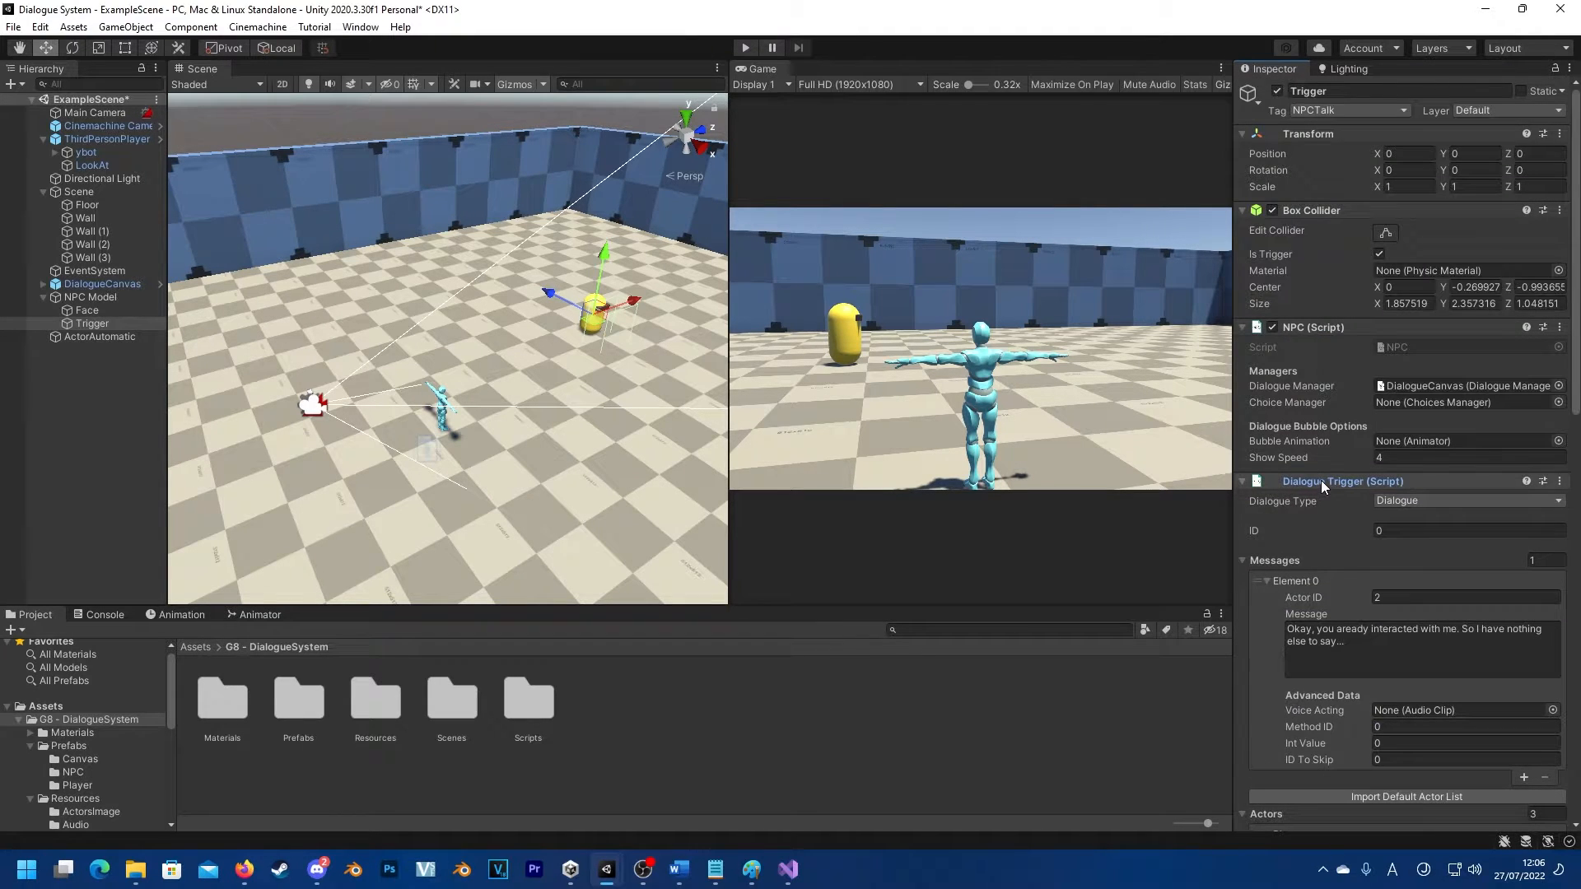
Step: Remove the Dialogue Trigger containing the "Okay, you aready interacted with me" message and collapse the remaining one's Messages and Actors lists
{"action": "mouse_move", "coordinate": [1320, 481]}
{"action": "left_mouse_down"}
{"action": "mouse_move", "coordinate": [1342, 621]}
{"action": "mouse_move", "coordinate": [1325, 798]}
{"action": "mouse_move", "coordinate": [1321, 500]}
{"action": "left_mouse_up"}
{"action": "left_click", "coordinate": [1560, 481]}
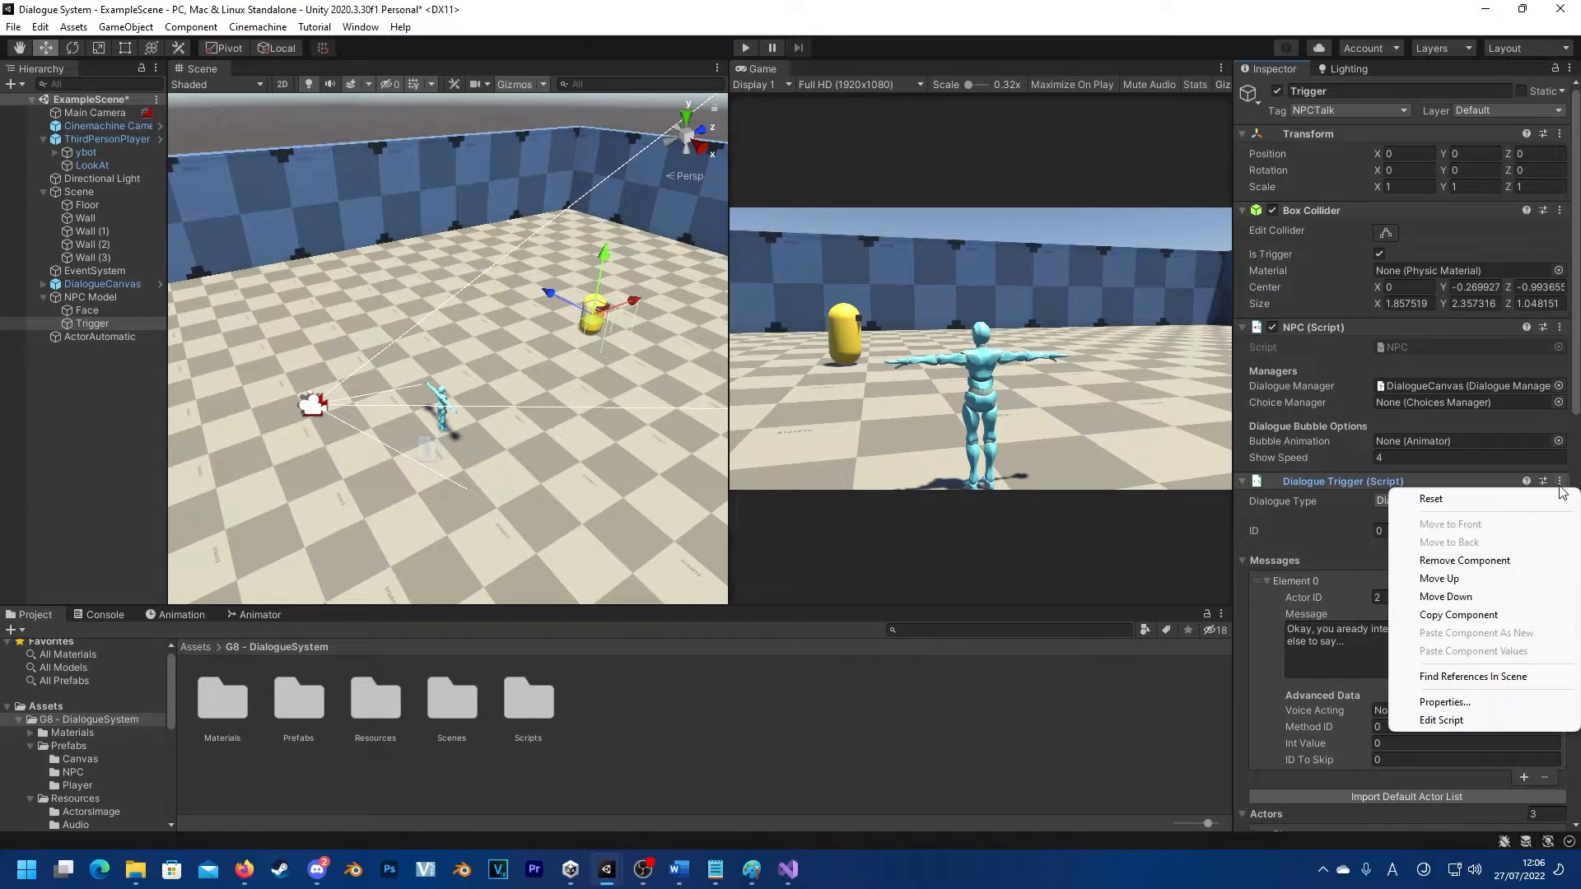
{"action": "left_click", "coordinate": [1473, 561]}
{"action": "scroll", "coordinate": [1422, 713], "scroll_direction": "down", "scroll_amount": 5}
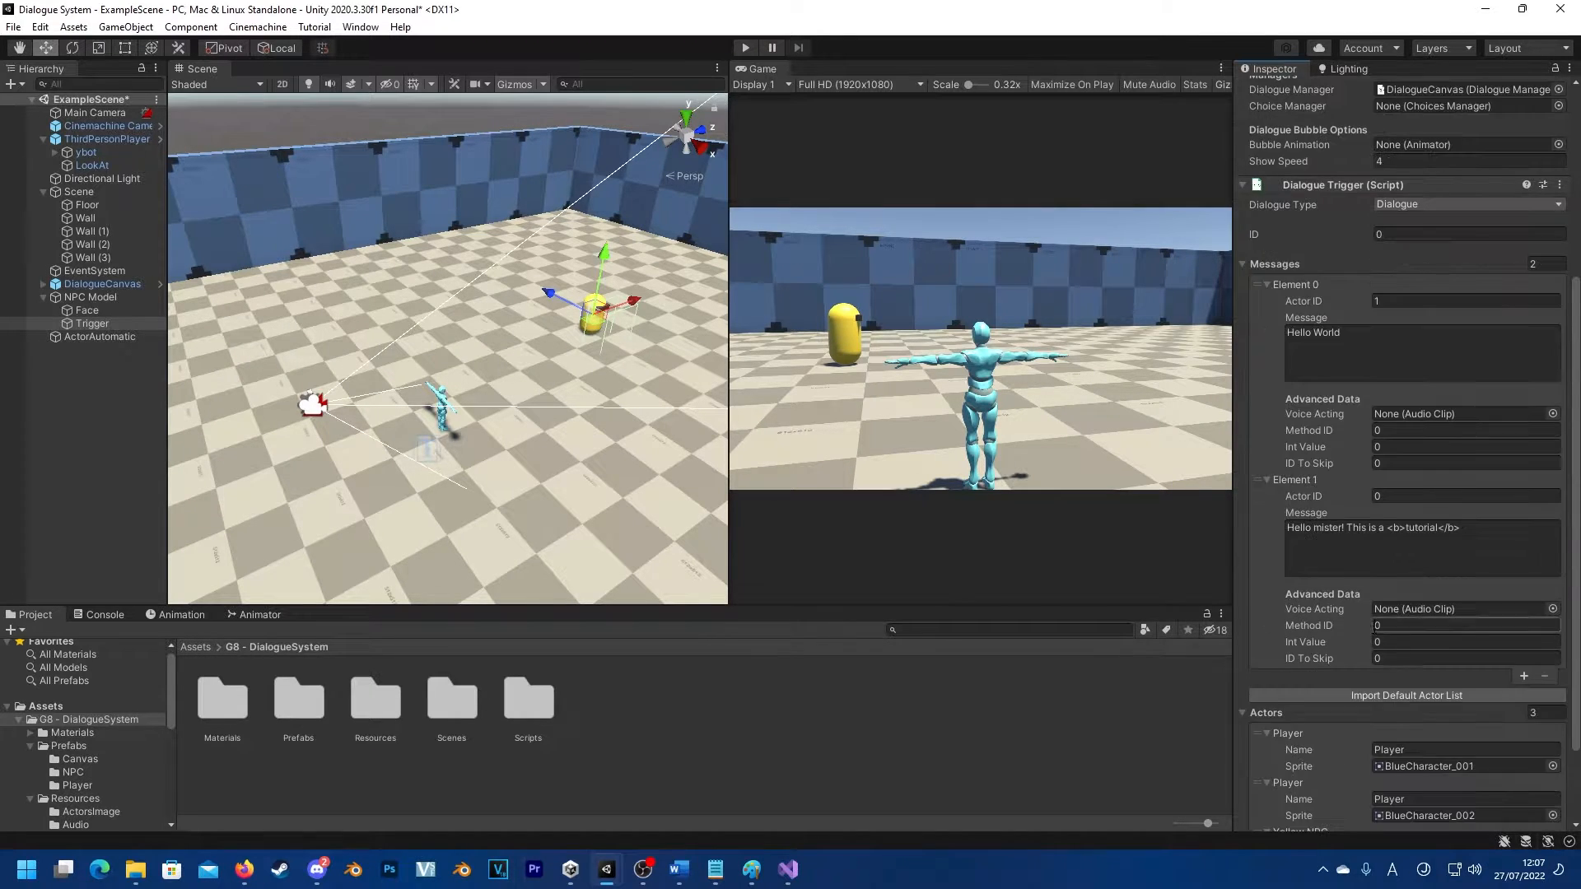
{"action": "scroll", "coordinate": [1423, 713], "scroll_direction": "down", "scroll_amount": 2}
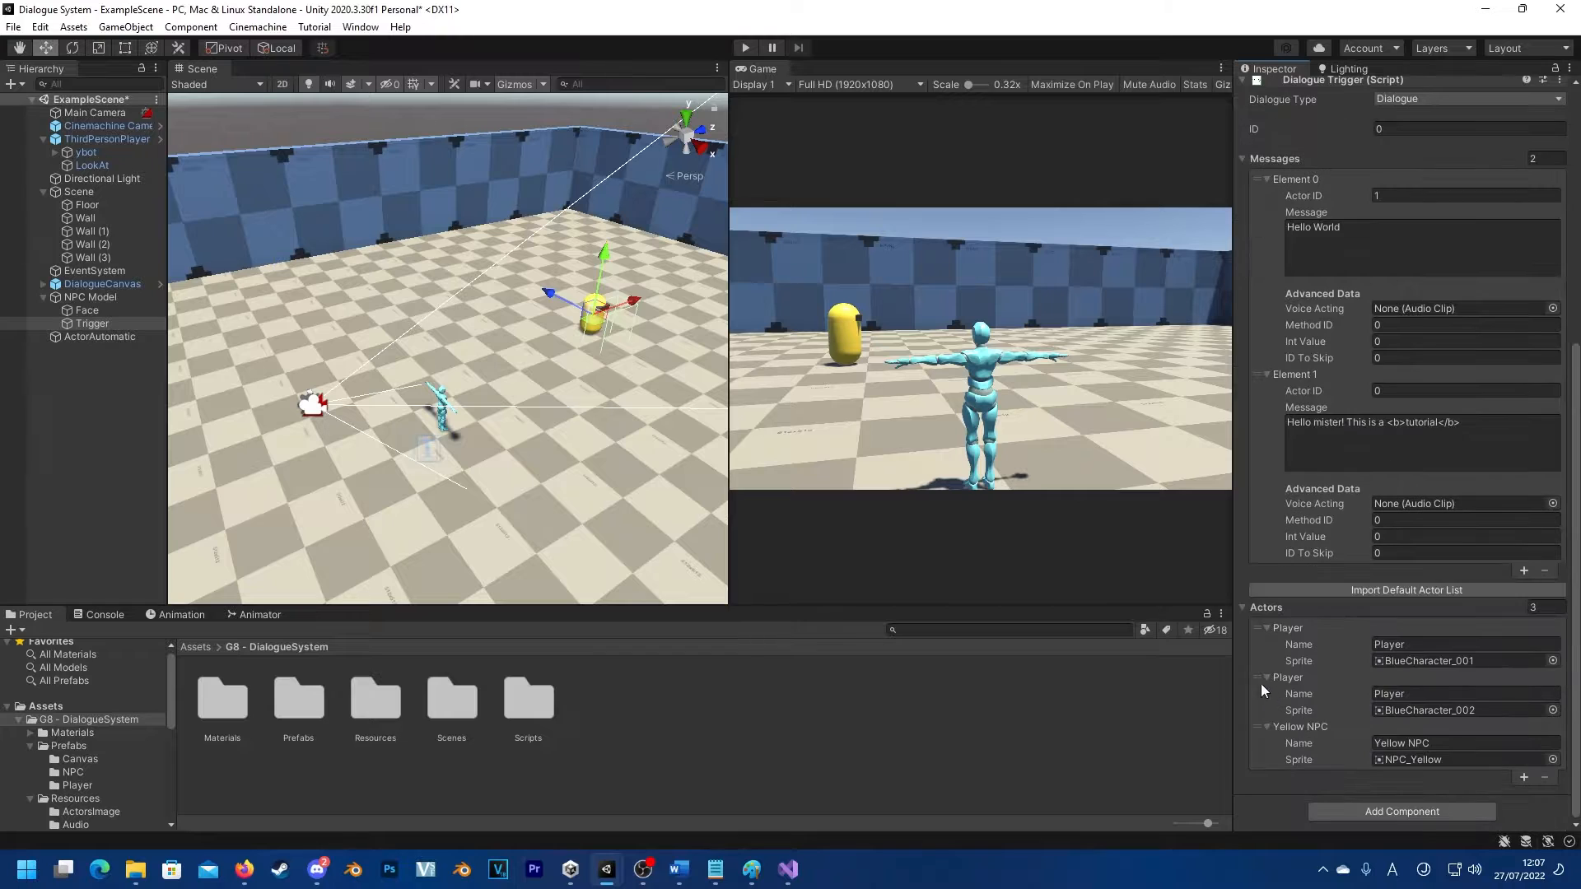
{"action": "left_click", "coordinate": [1243, 606]}
{"action": "left_click", "coordinate": [1247, 329]}
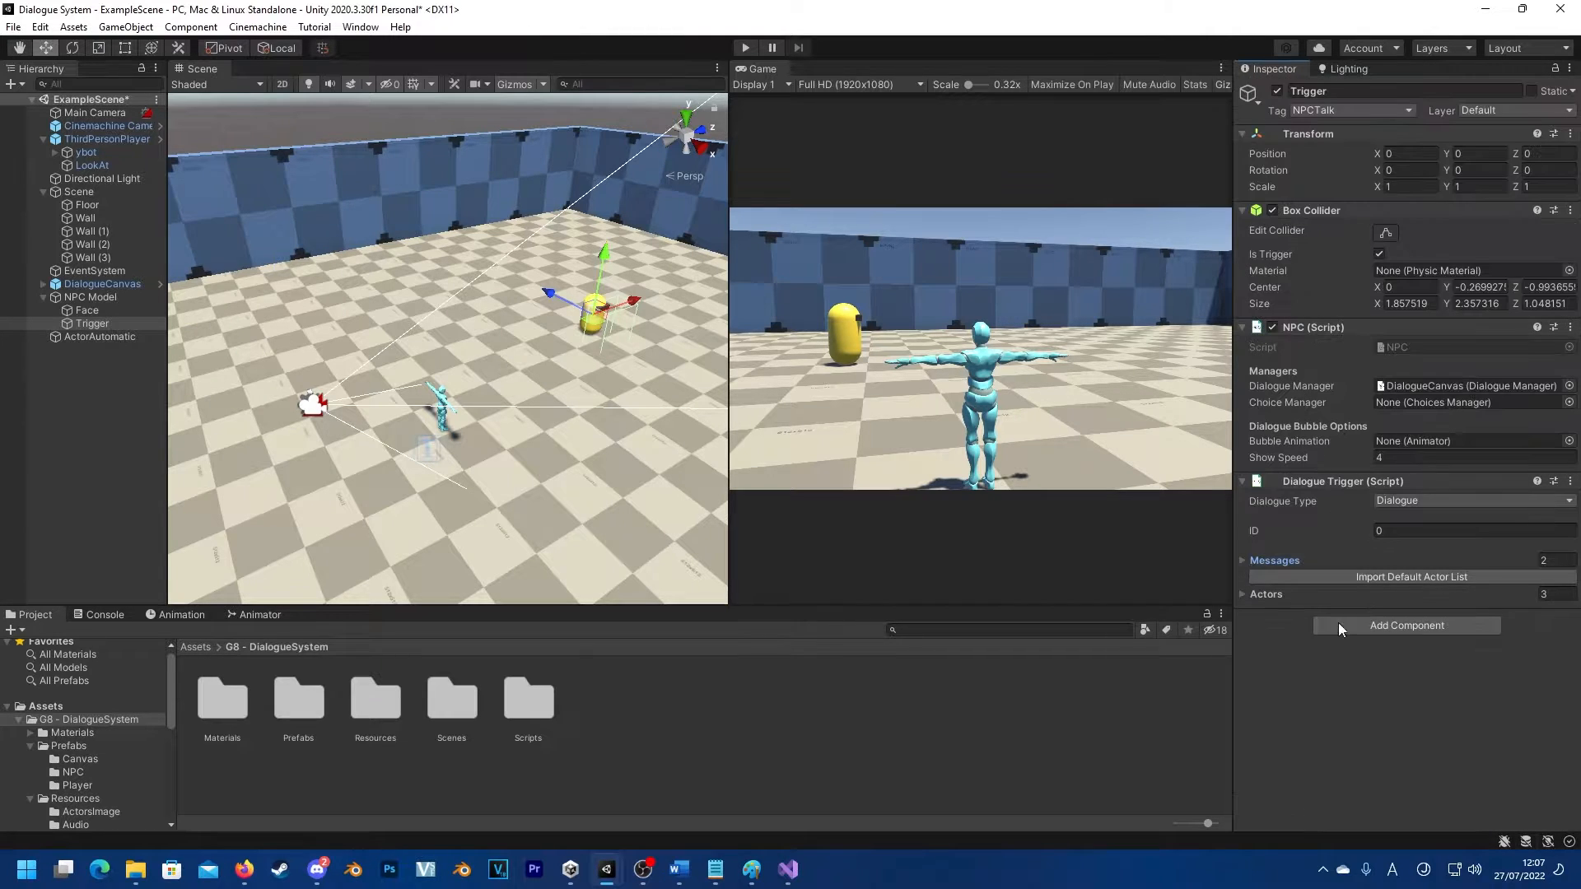
Step: Add another Dialogue Trigger component to the Trigger object and set its Dialogue Type to End Dialogue
{"action": "left_click", "coordinate": [1367, 626]}
{"action": "left_click", "coordinate": [1363, 649]}
{"action": "left_click", "coordinate": [1429, 641]}
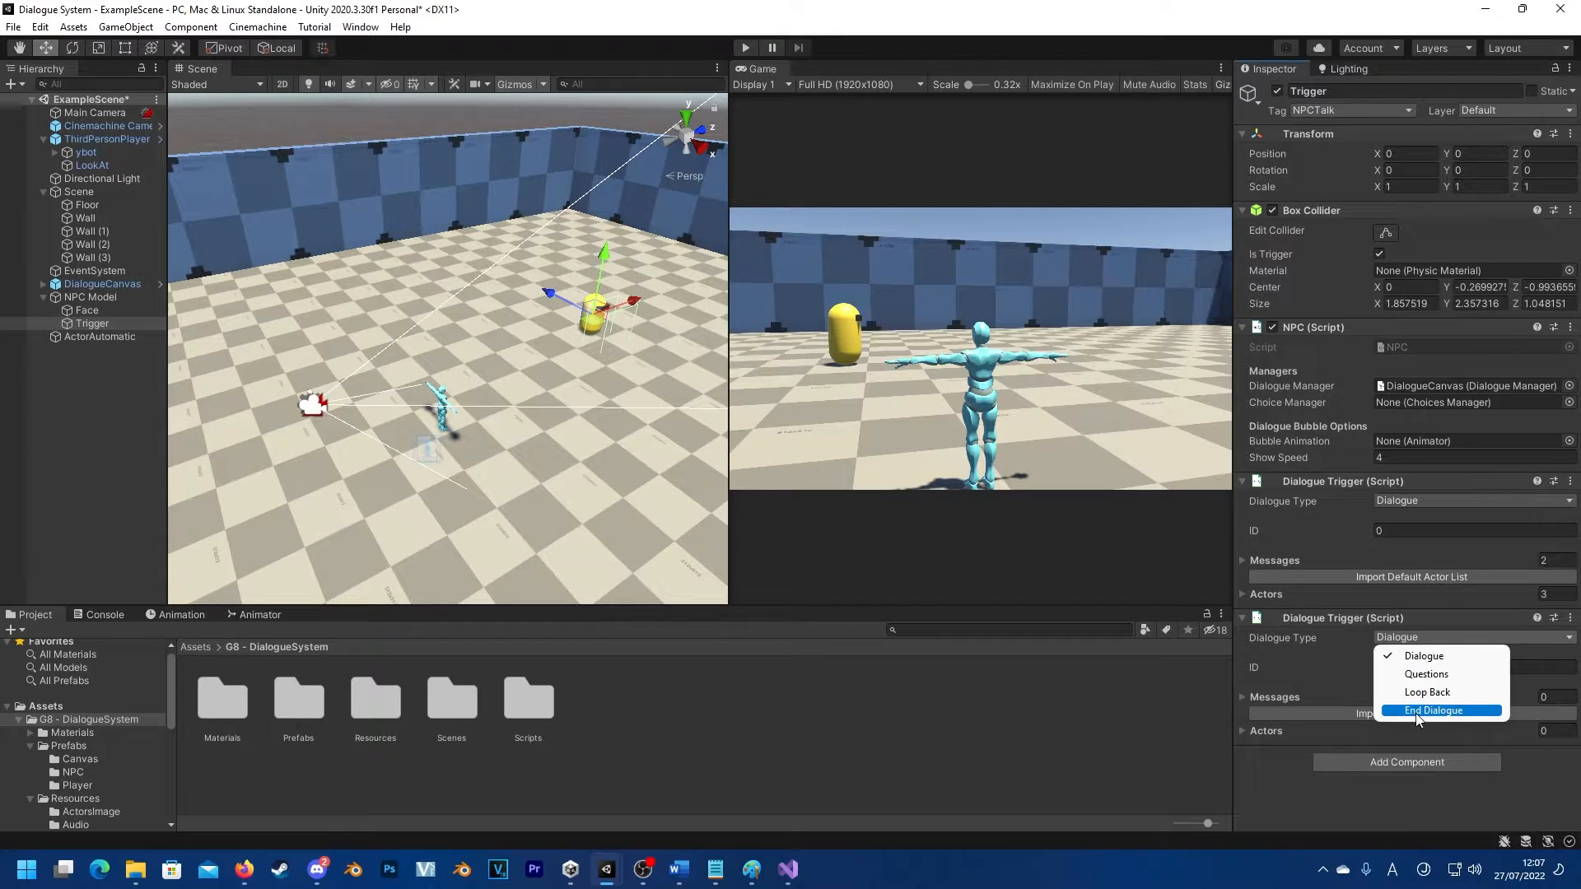
{"action": "left_click", "coordinate": [1438, 713]}
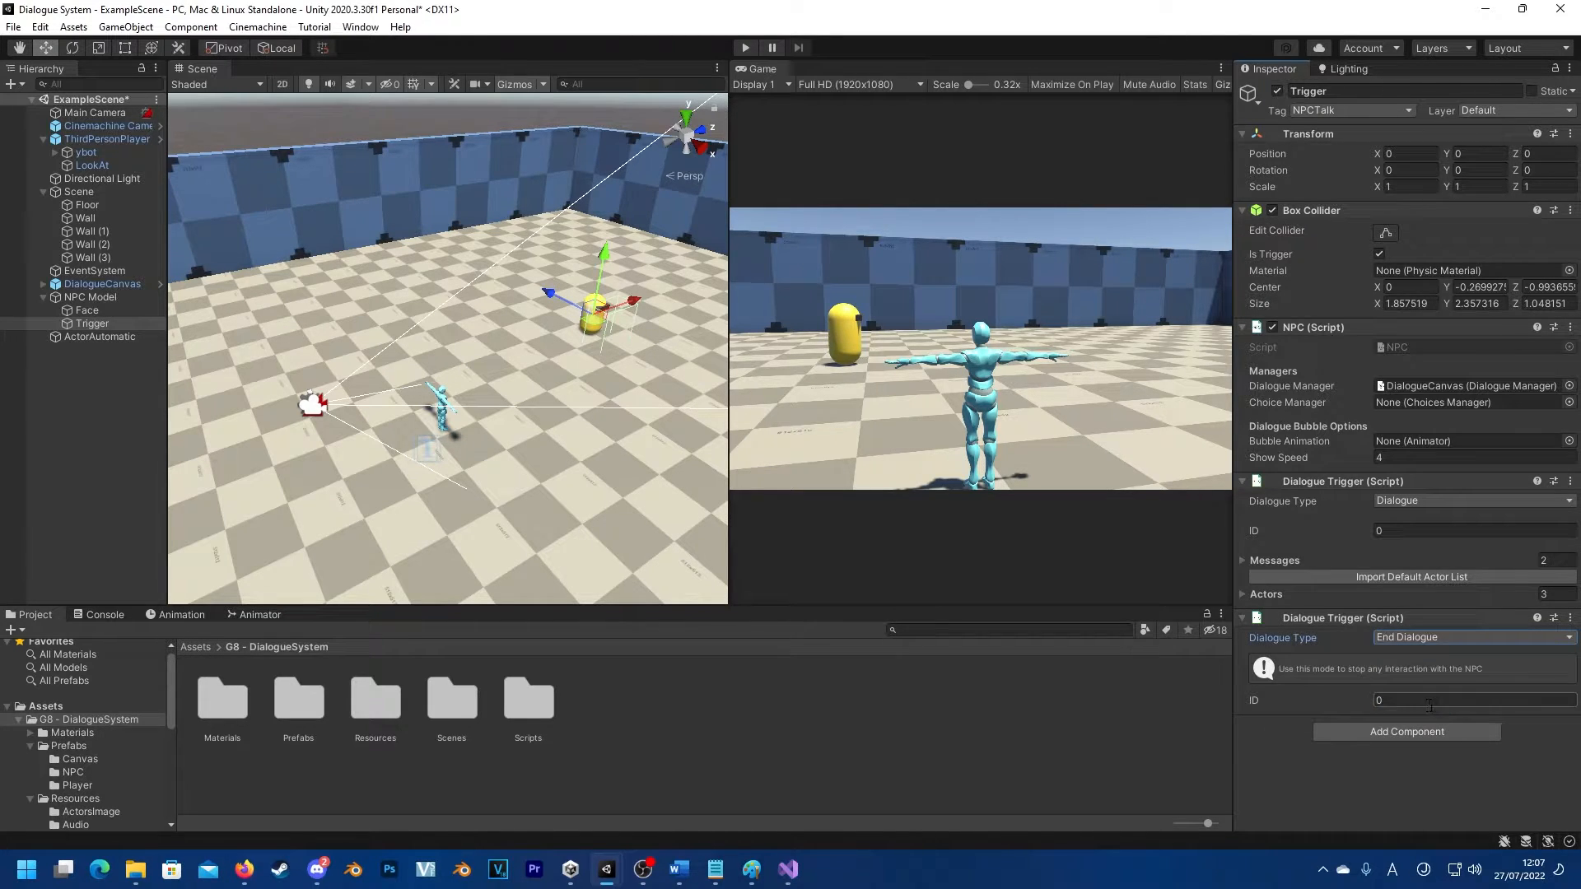
{"action": "left_click", "coordinate": [1384, 702]}
{"action": "left_click", "coordinate": [1335, 772]}
Step: Run the scene, finish the yellow NPC's dialogue, move the player around it to test the End Dialogue trigger, and stop the scene
{"action": "left_click", "coordinate": [745, 47]}
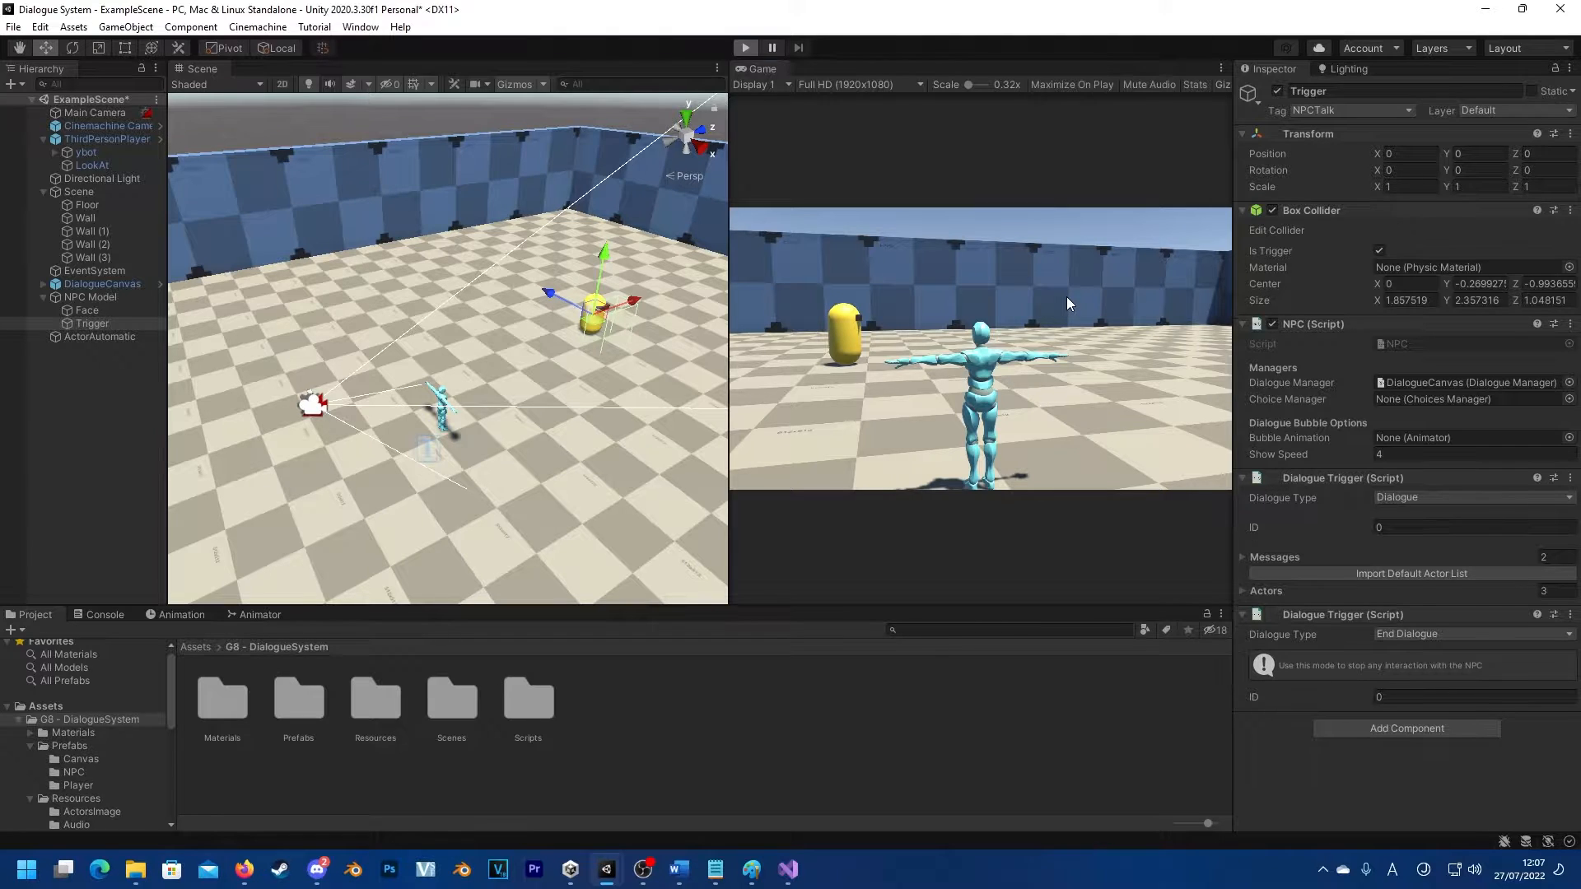
{"action": "key", "text": "w"}
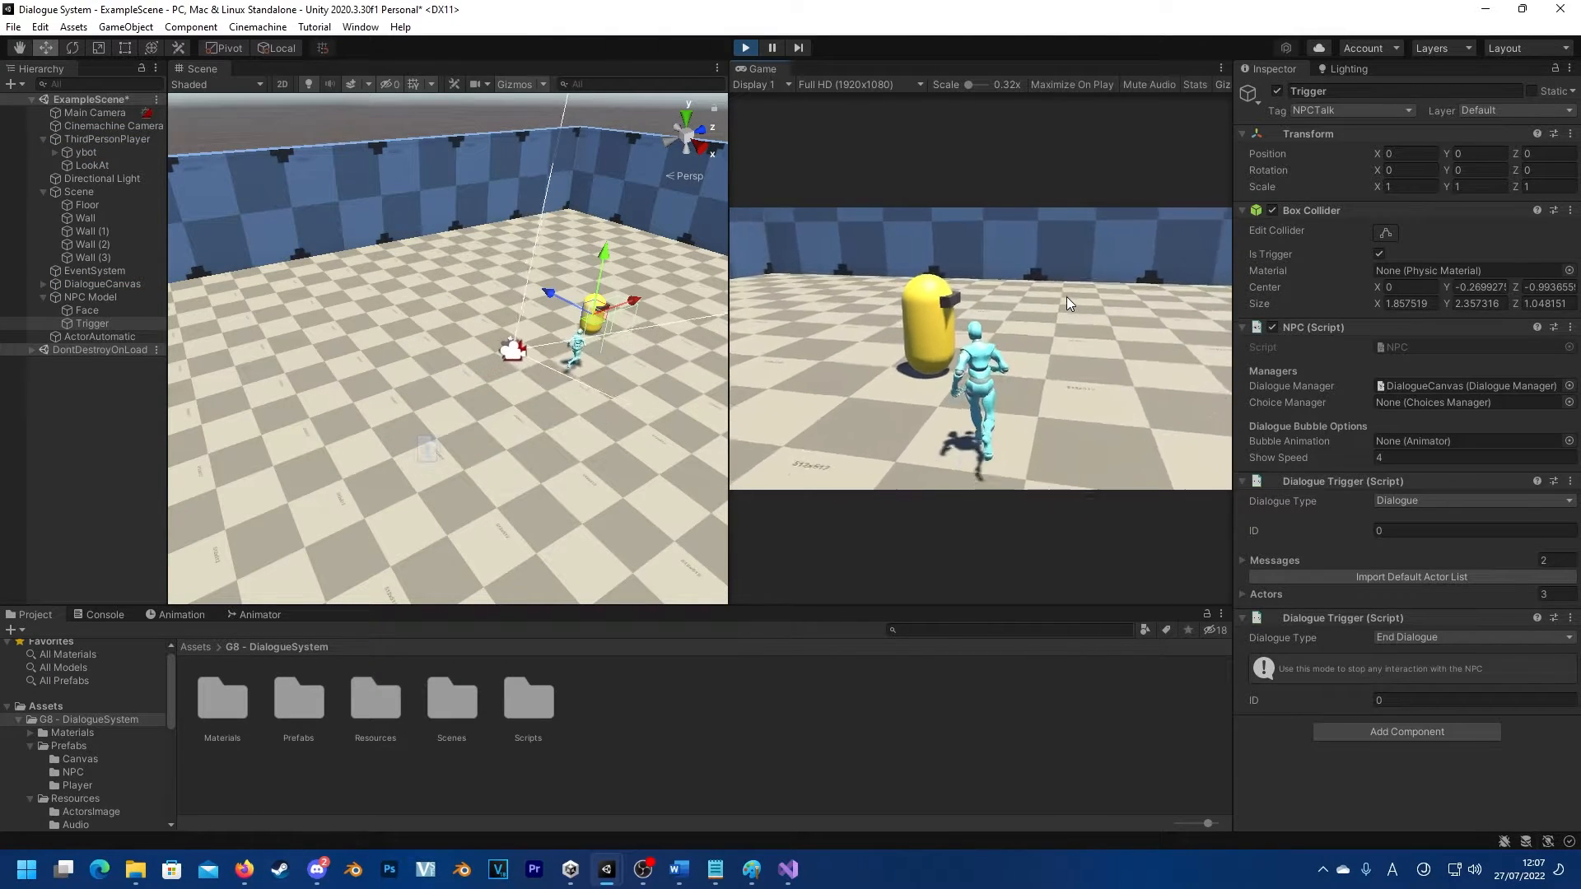
{"action": "key", "text": "e"}
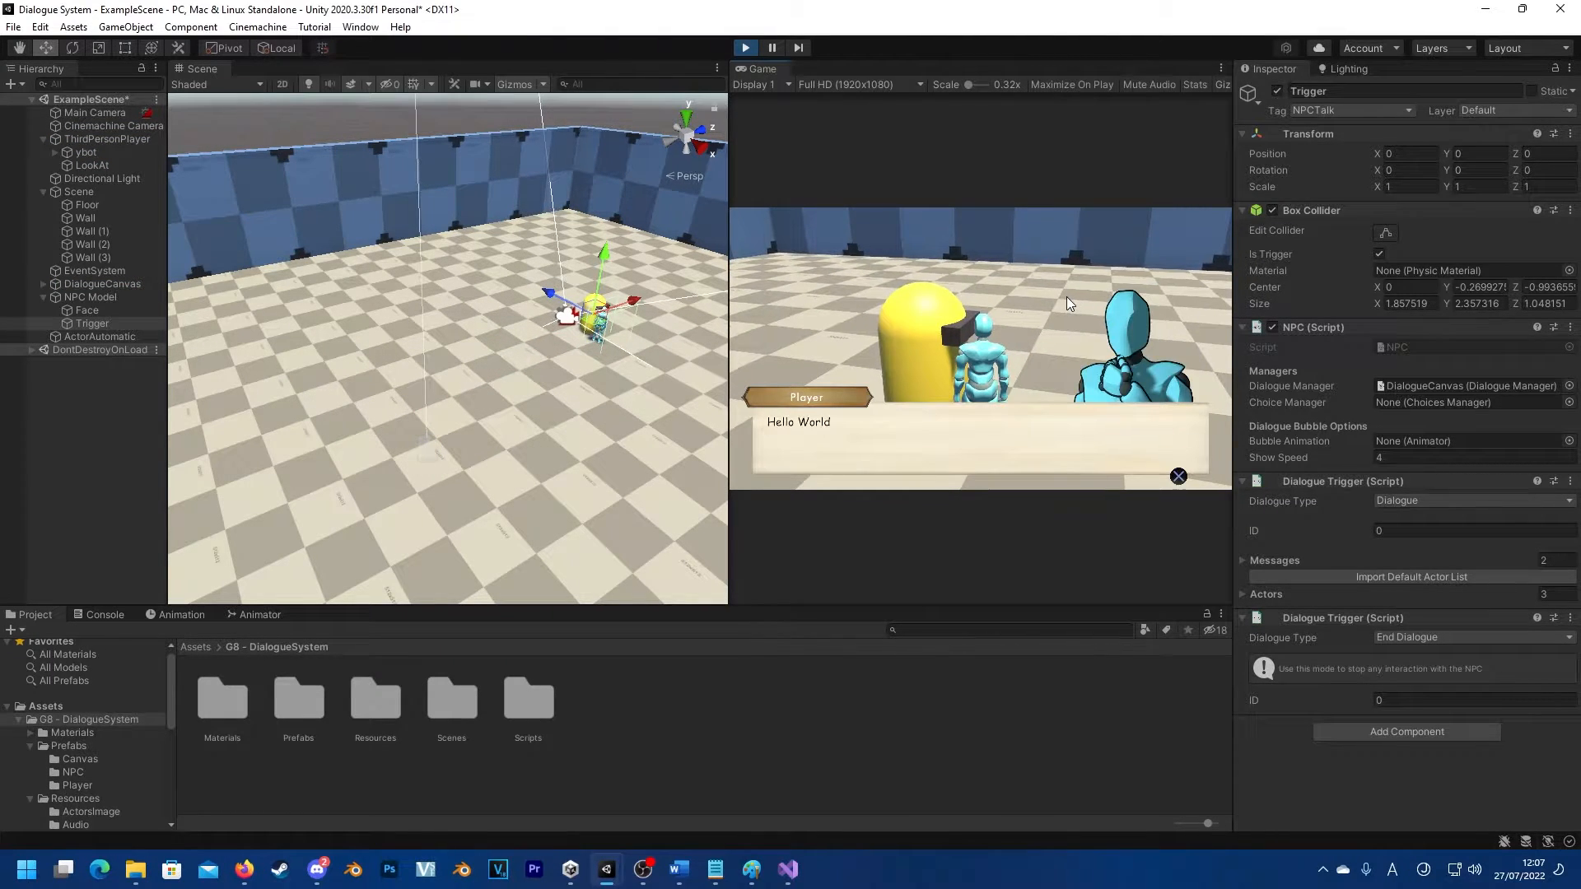
{"action": "key", "text": "e"}
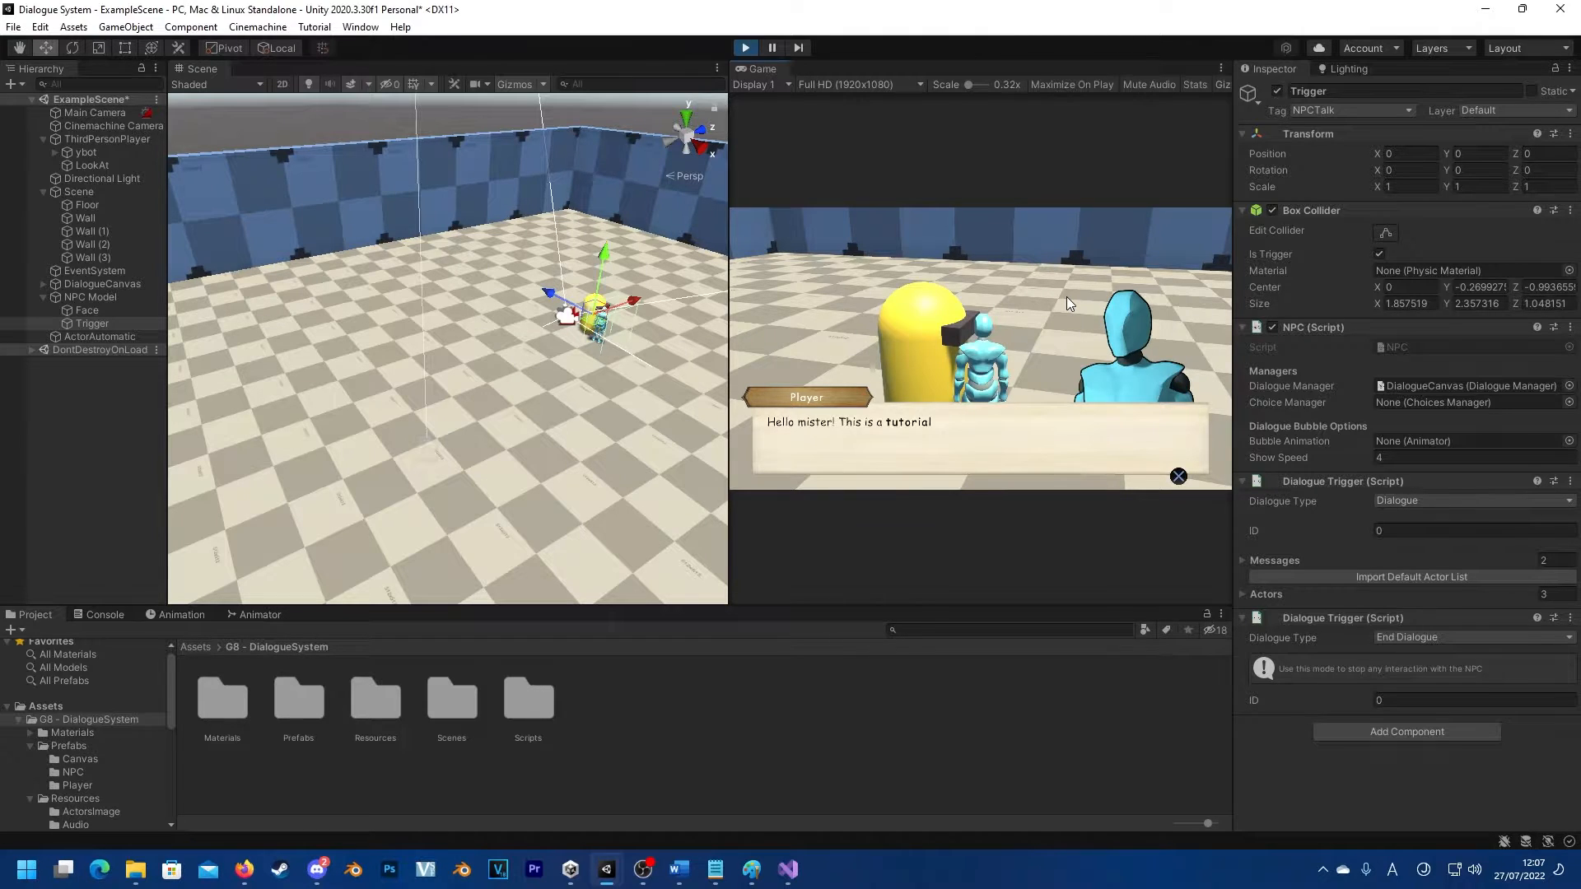
{"action": "key", "text": "e"}
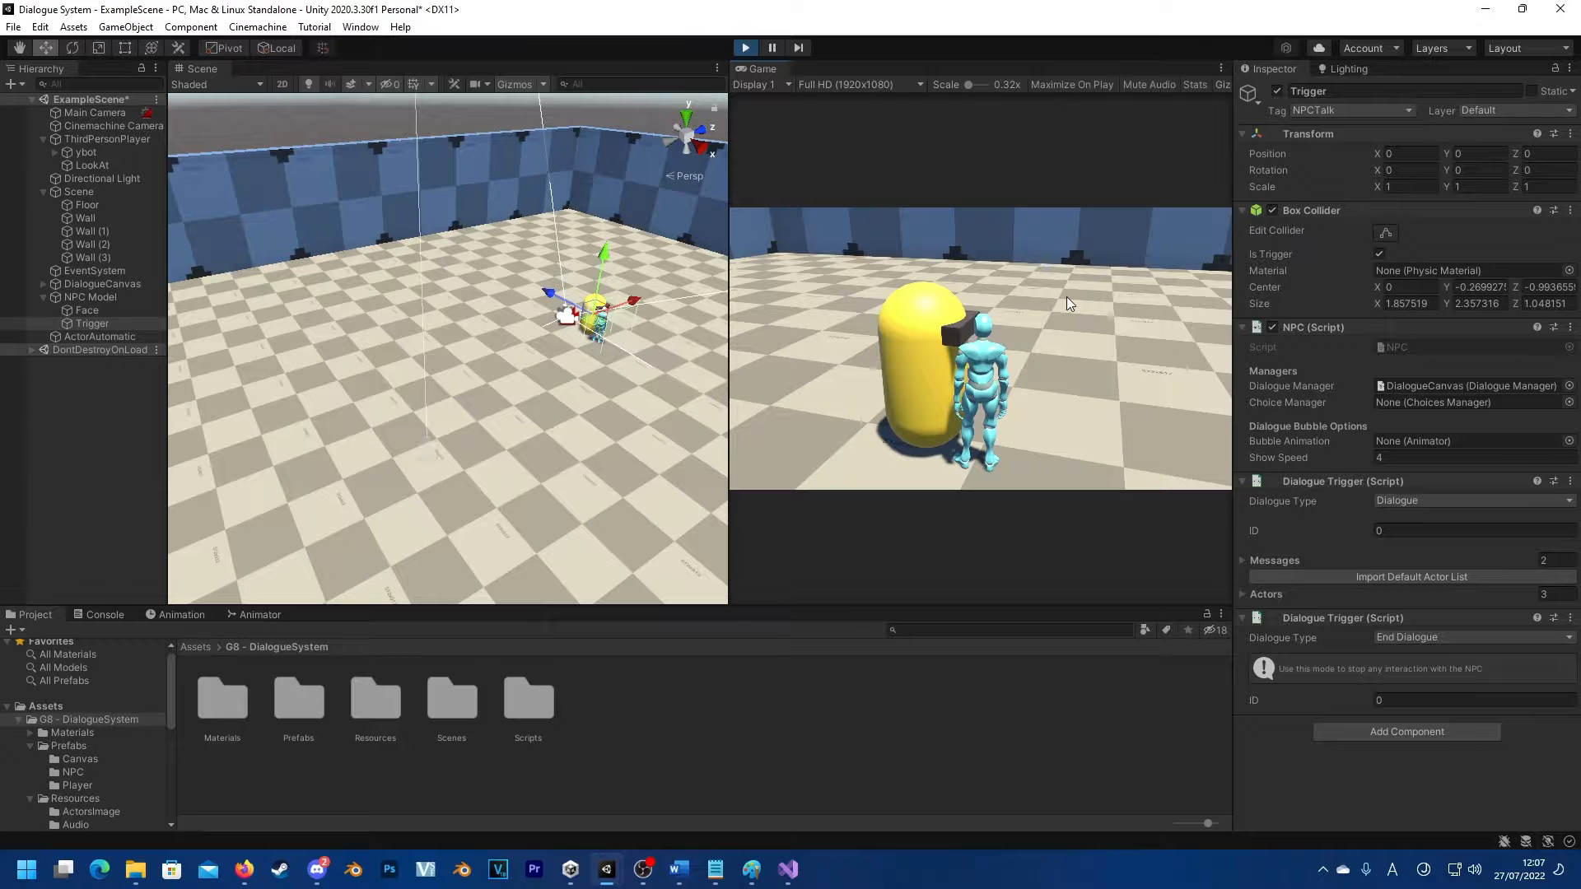
{"action": "key", "text": "d"}
{"action": "key", "text": "a"}
{"action": "key", "text": "d"}
{"action": "key", "text": "s"}
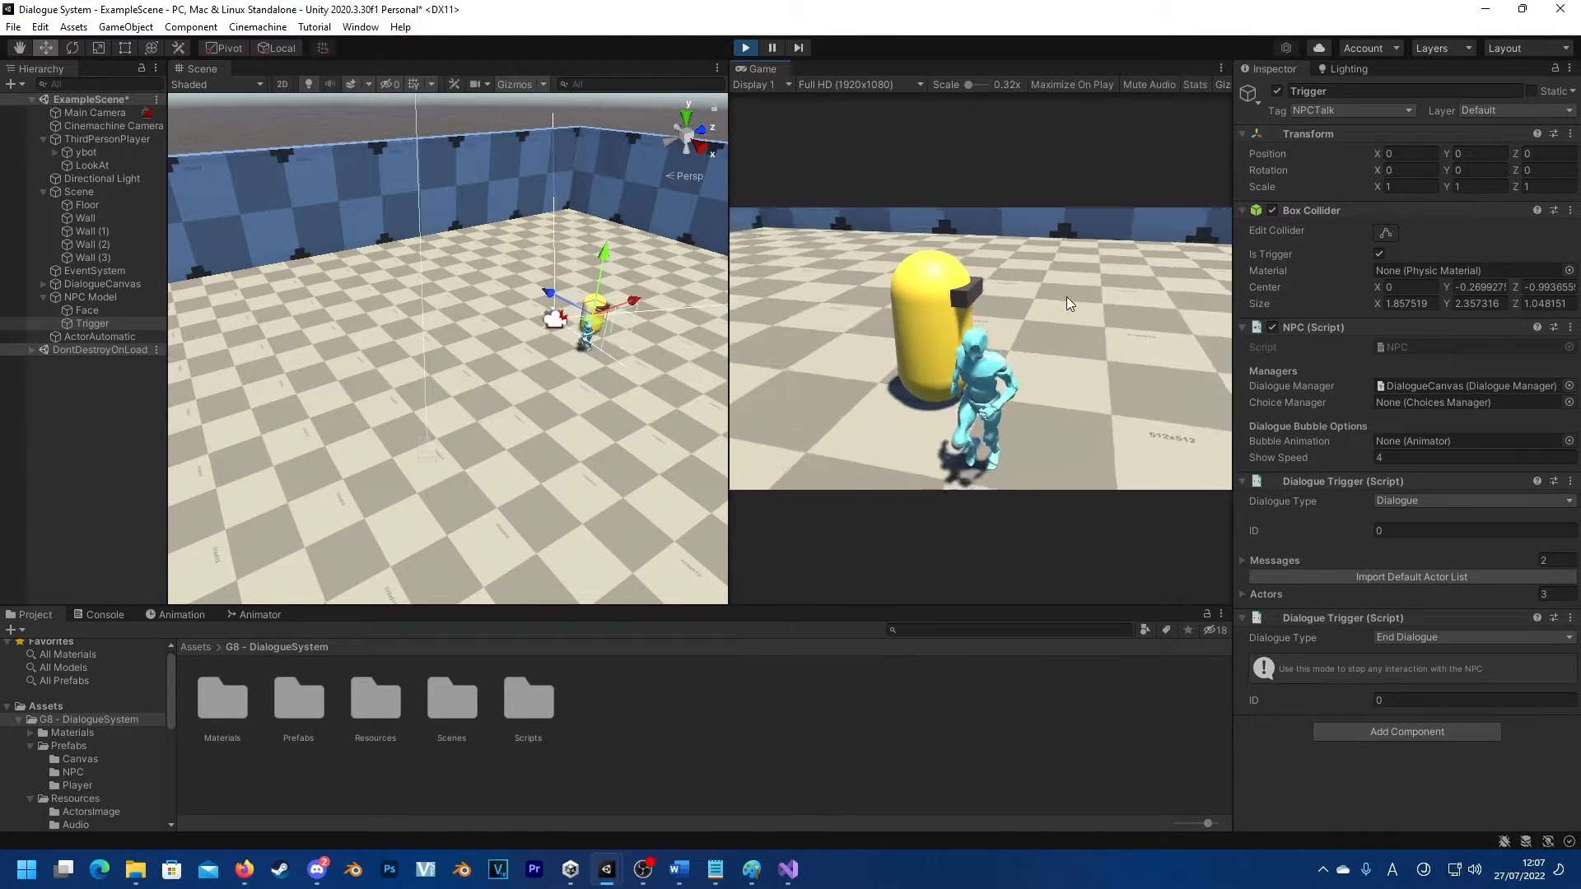
{"action": "left_click", "coordinate": [746, 48]}
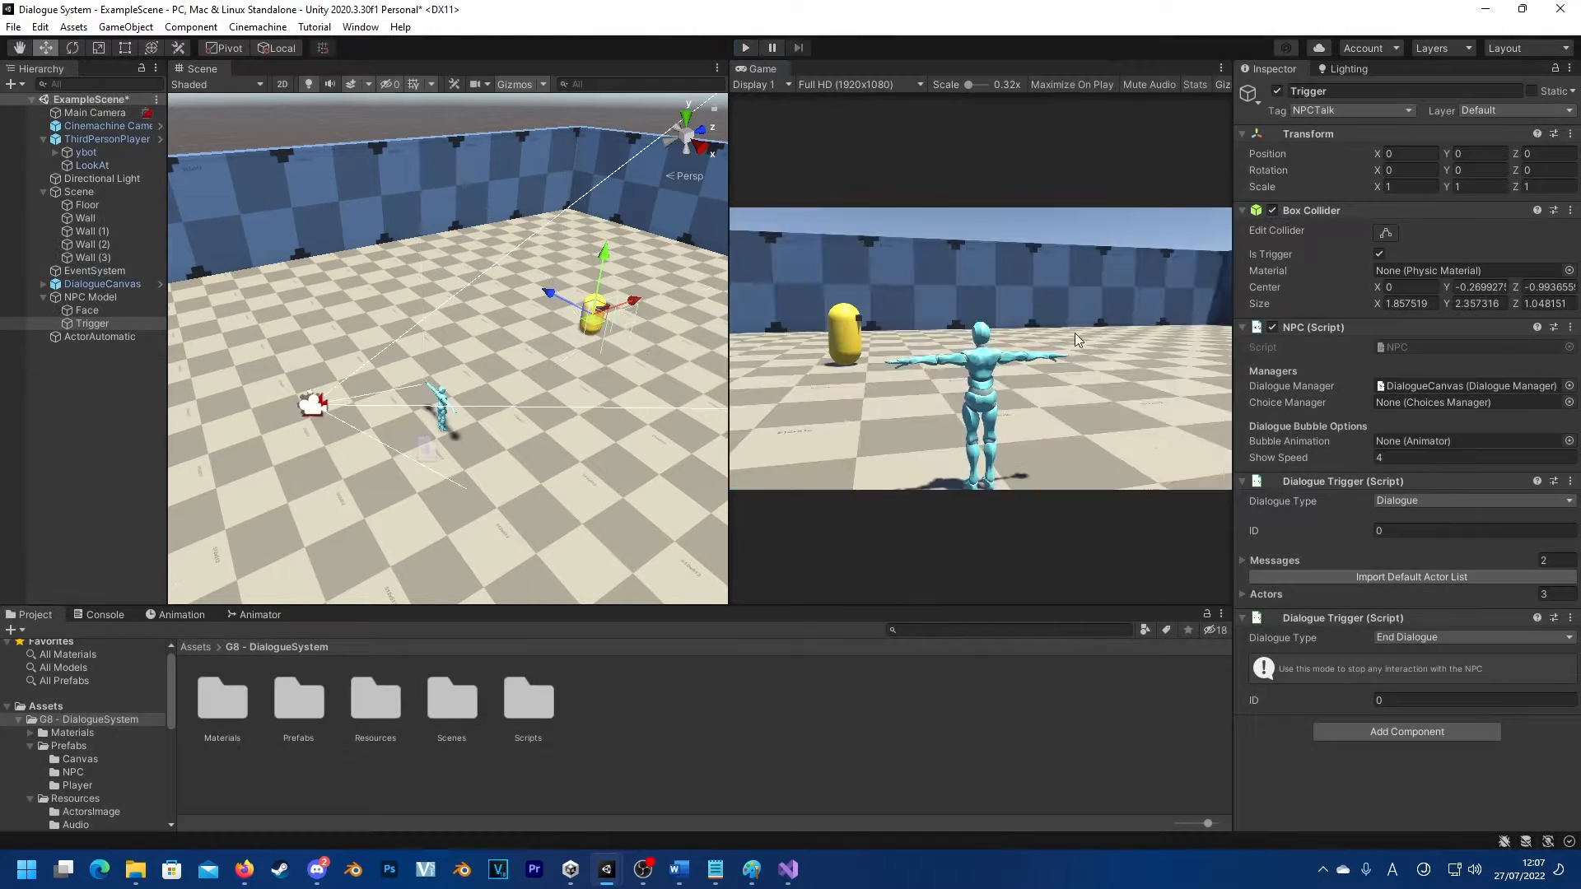
Step: Set the second Dialogue Trigger's Dialogue Type to Questions and expand its empty Messages list
{"action": "left_click", "coordinate": [1474, 639]}
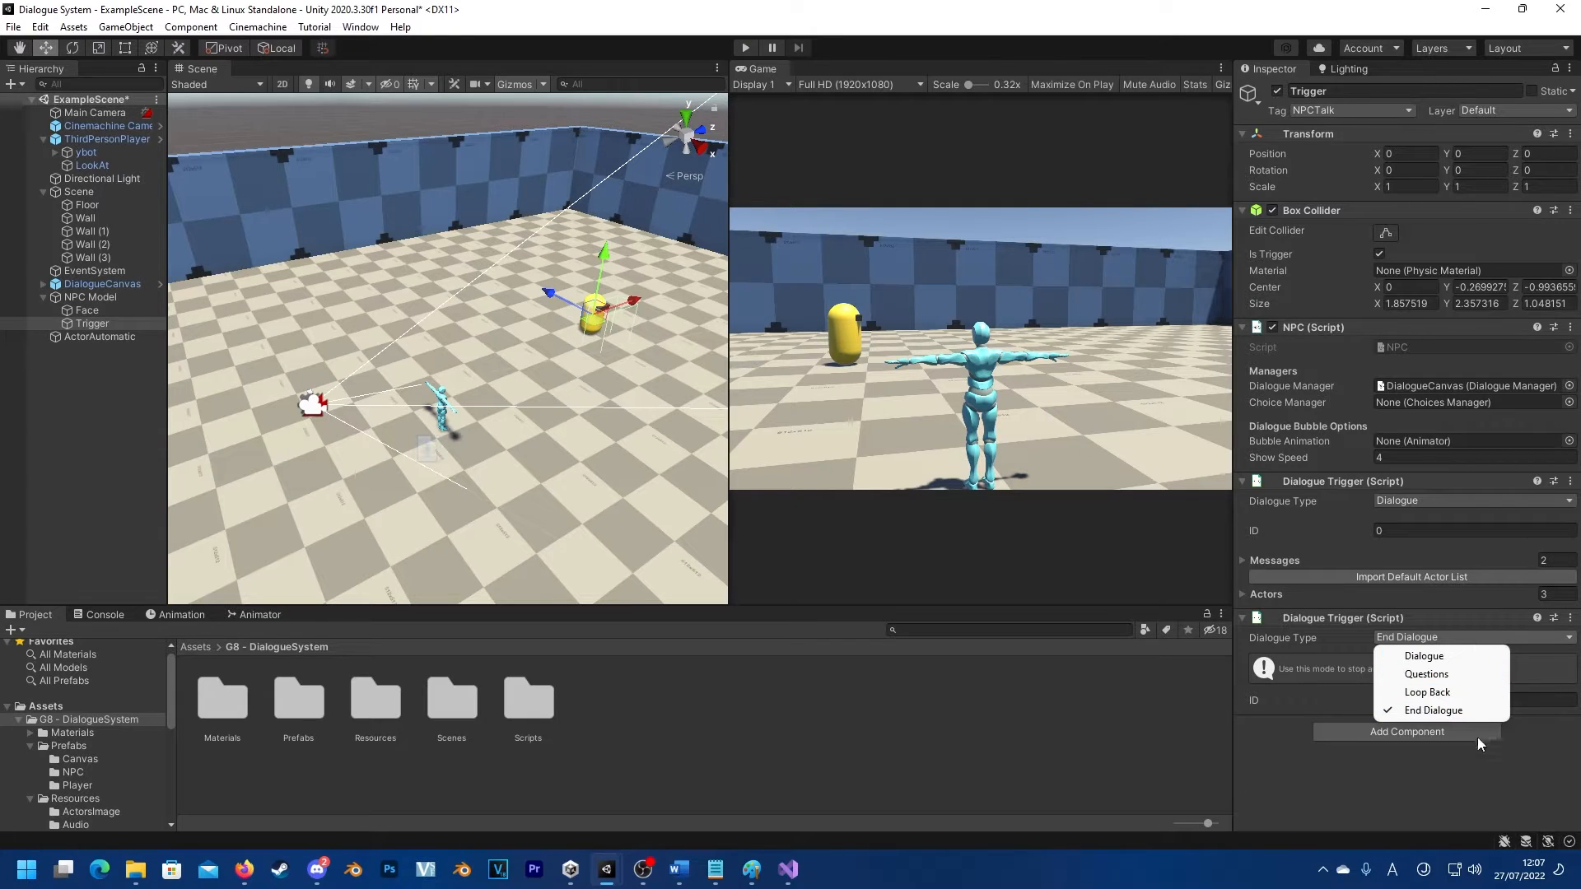
{"action": "left_click", "coordinate": [1571, 722]}
{"action": "left_click", "coordinate": [1389, 639]}
{"action": "left_click", "coordinate": [1426, 674]}
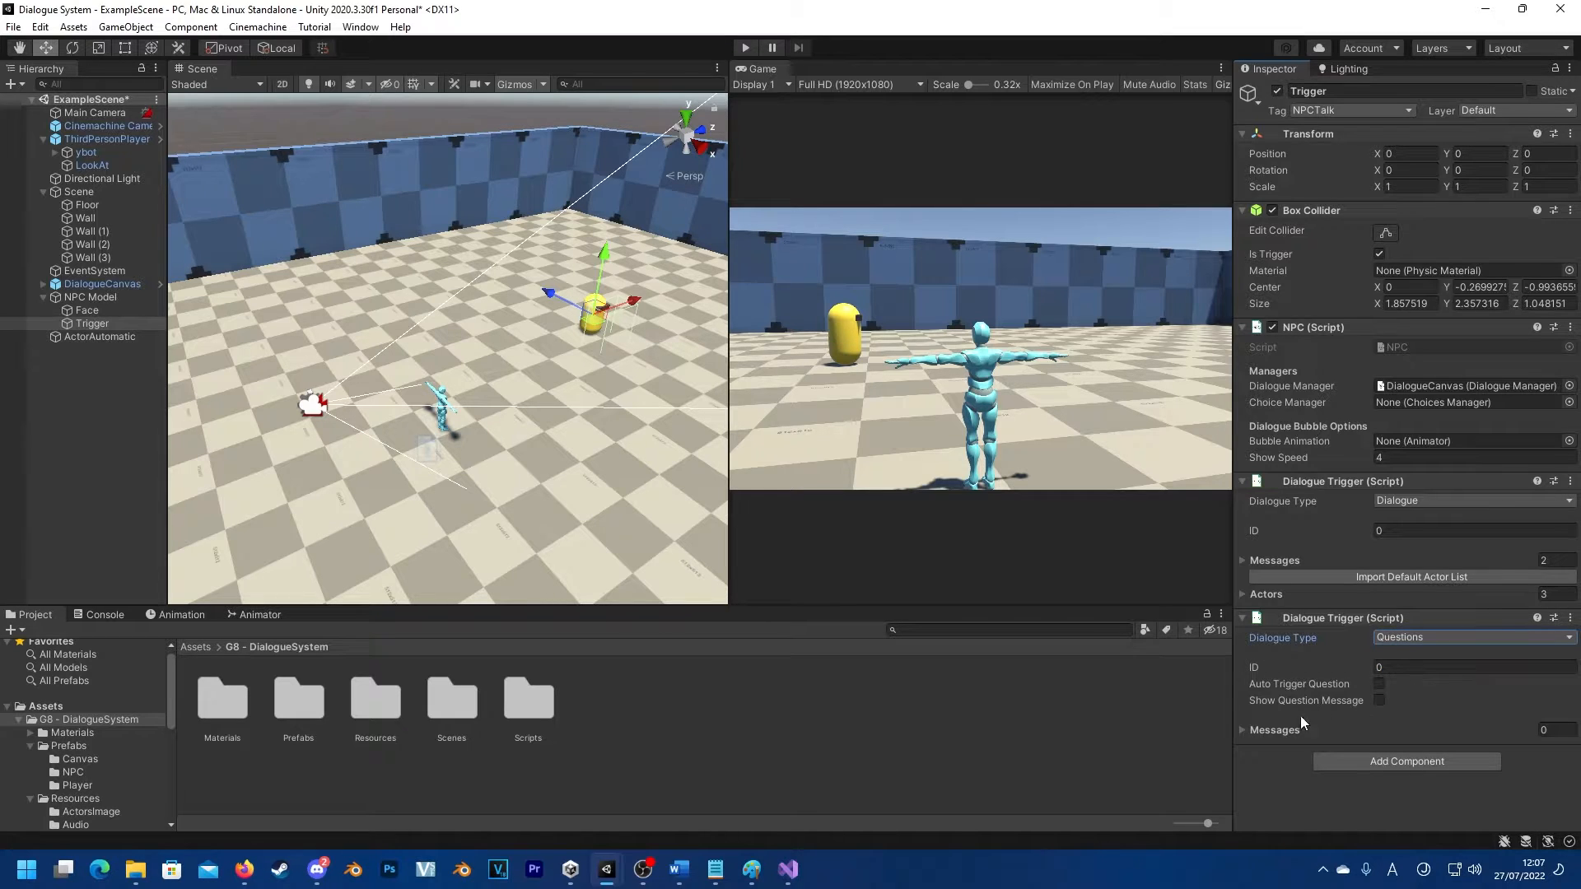
{"action": "left_click", "coordinate": [1248, 730]}
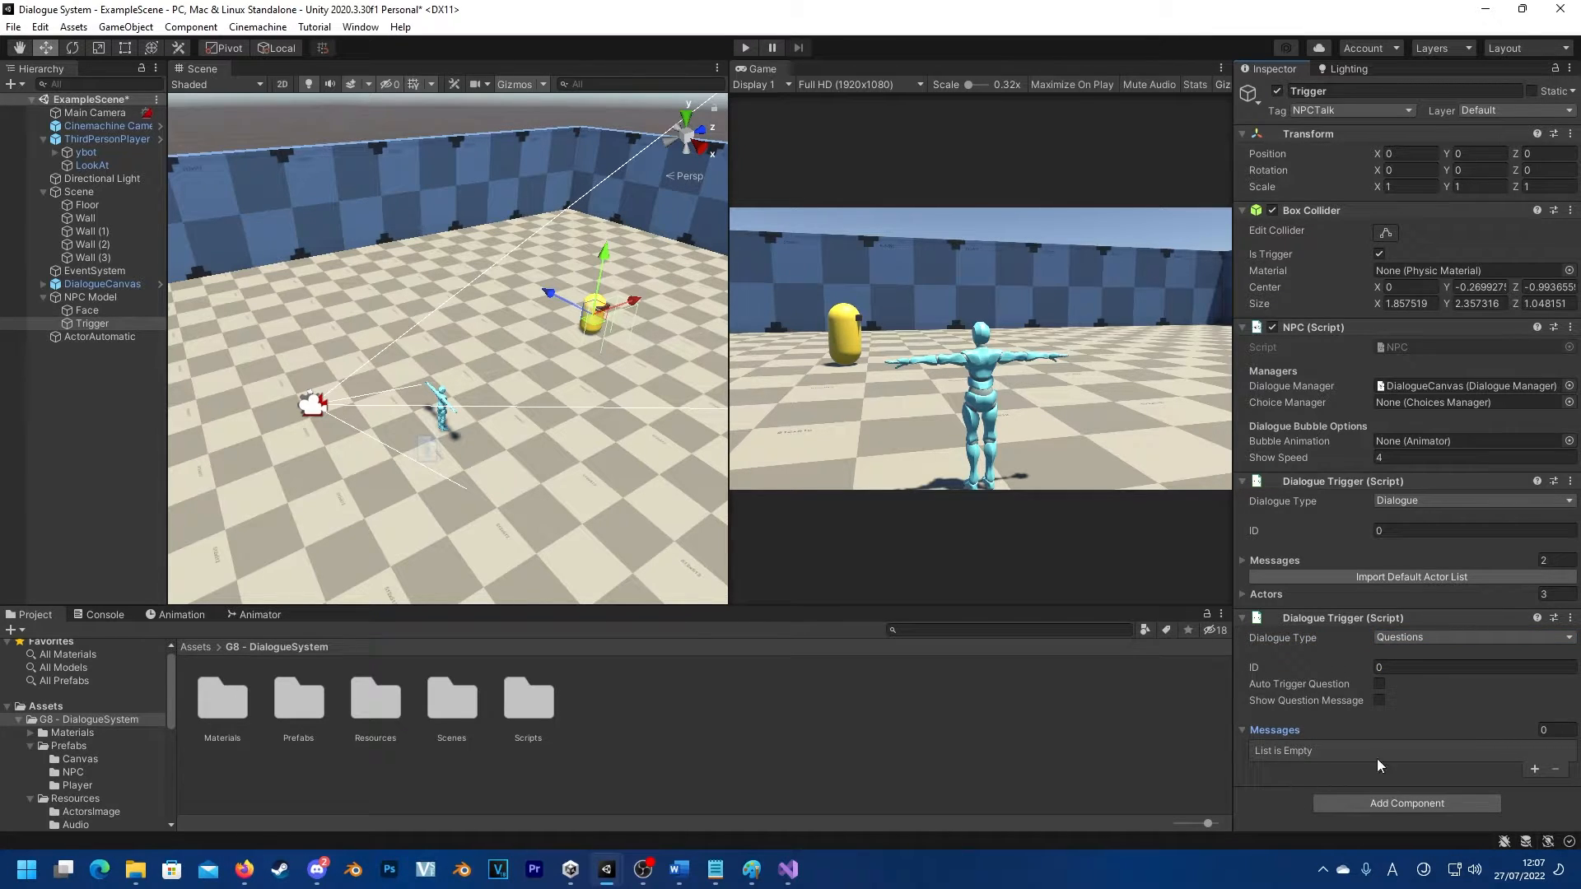
Step: Add two entries to the Questions trigger's Messages list with the messages "Yes" and "No"
{"action": "left_click", "coordinate": [1535, 769]}
{"action": "scroll", "coordinate": [1538, 659], "scroll_direction": "down", "scroll_amount": 3}
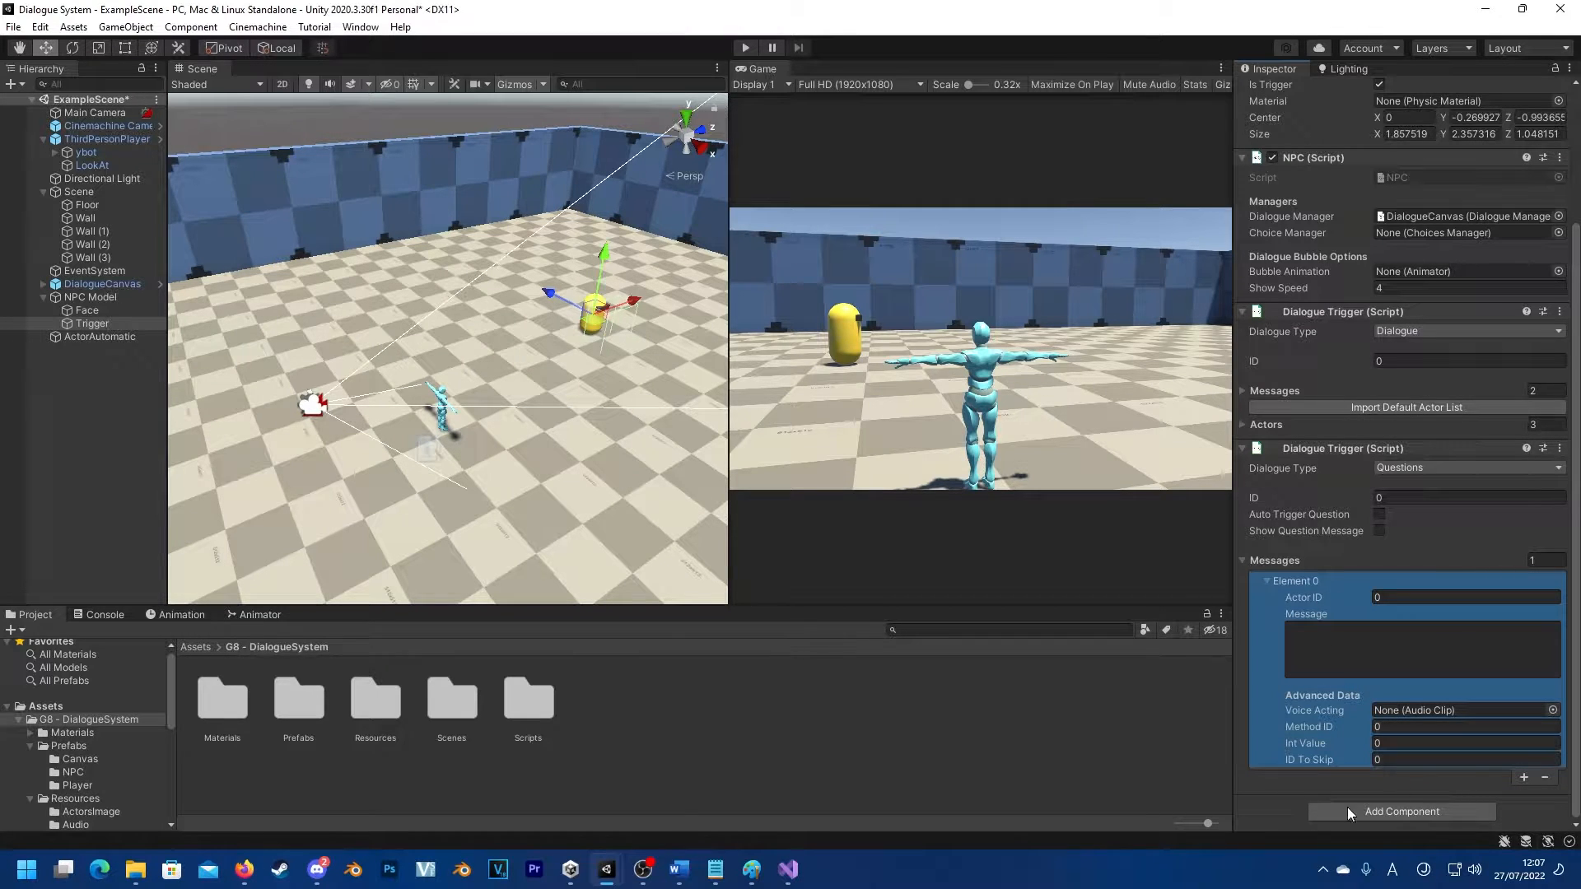
{"action": "left_click", "coordinate": [1356, 645]}
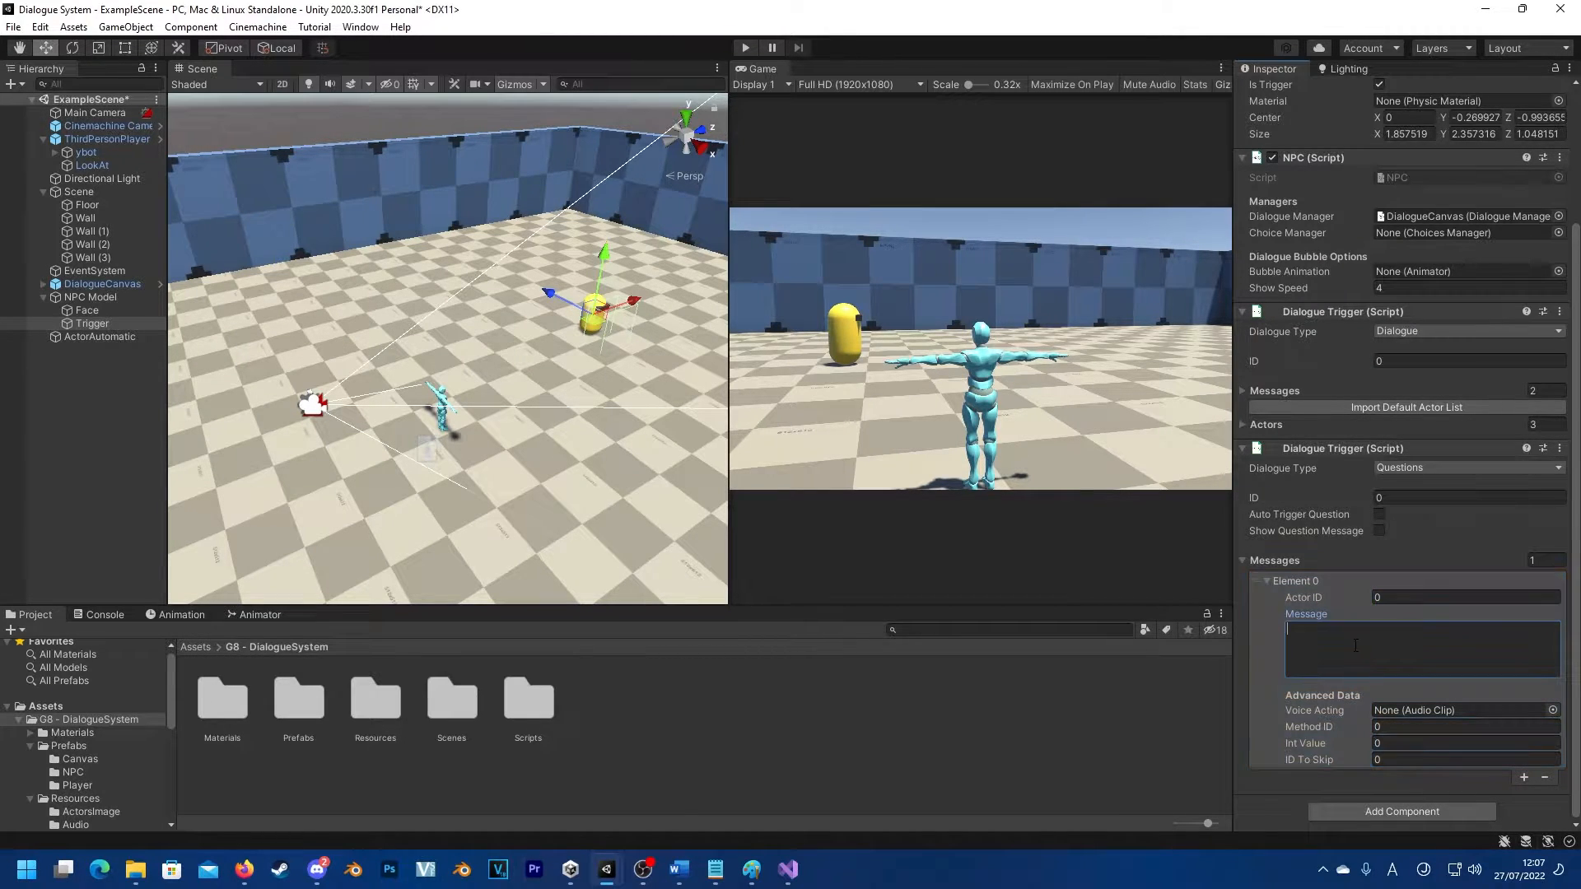
{"action": "left_click", "coordinate": [1524, 777]}
{"action": "scroll", "coordinate": [1369, 656], "scroll_direction": "down", "scroll_amount": 3}
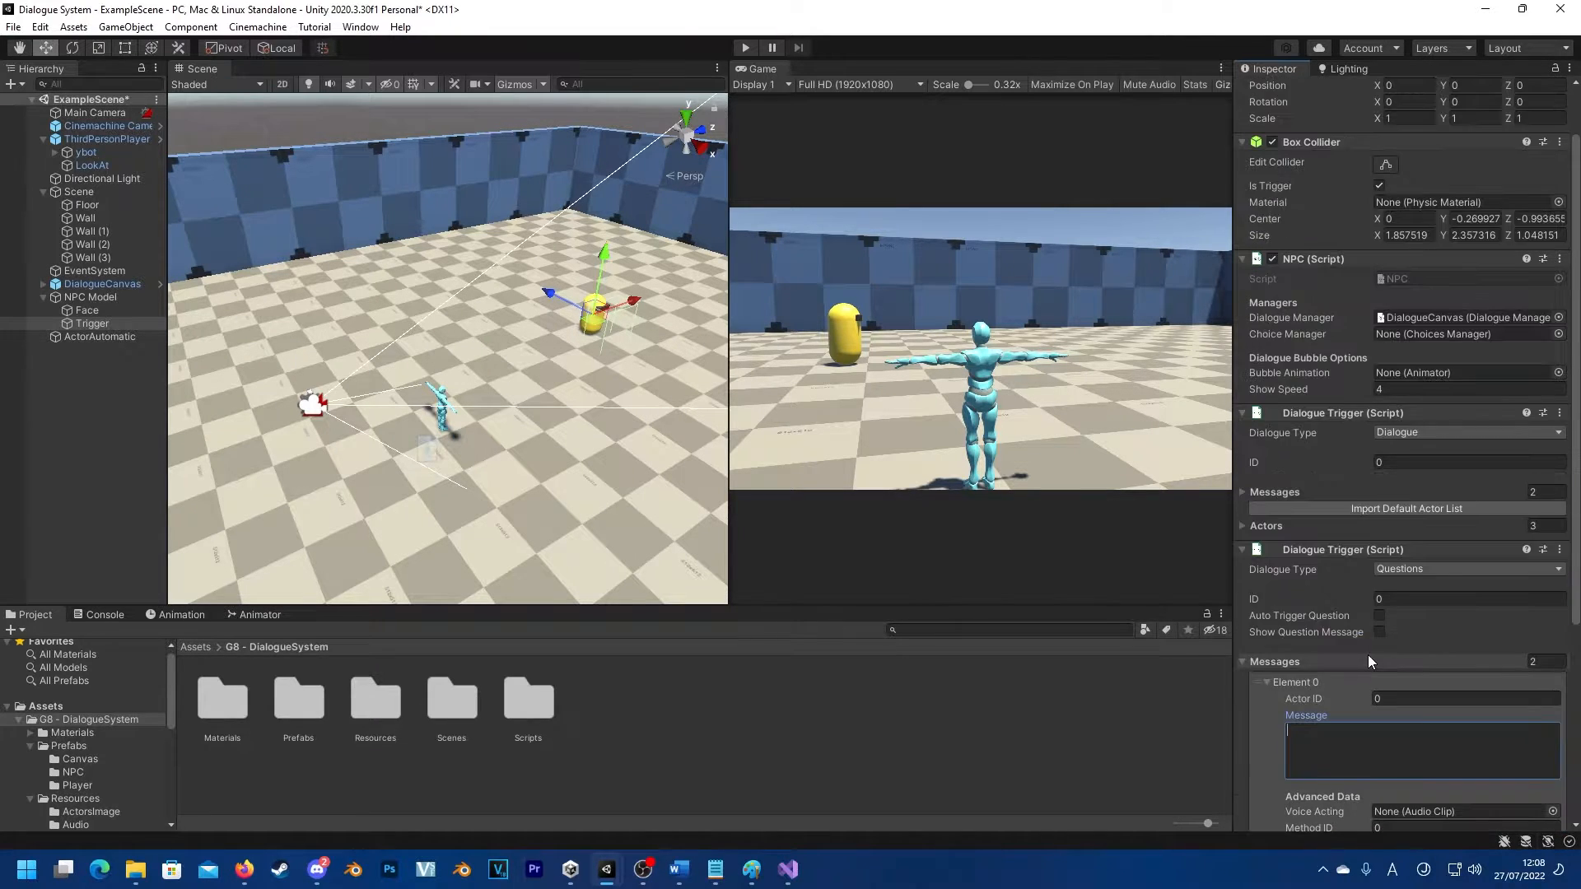
{"action": "type", "text": "Yes"}
{"action": "left_click", "coordinate": [1349, 665]}
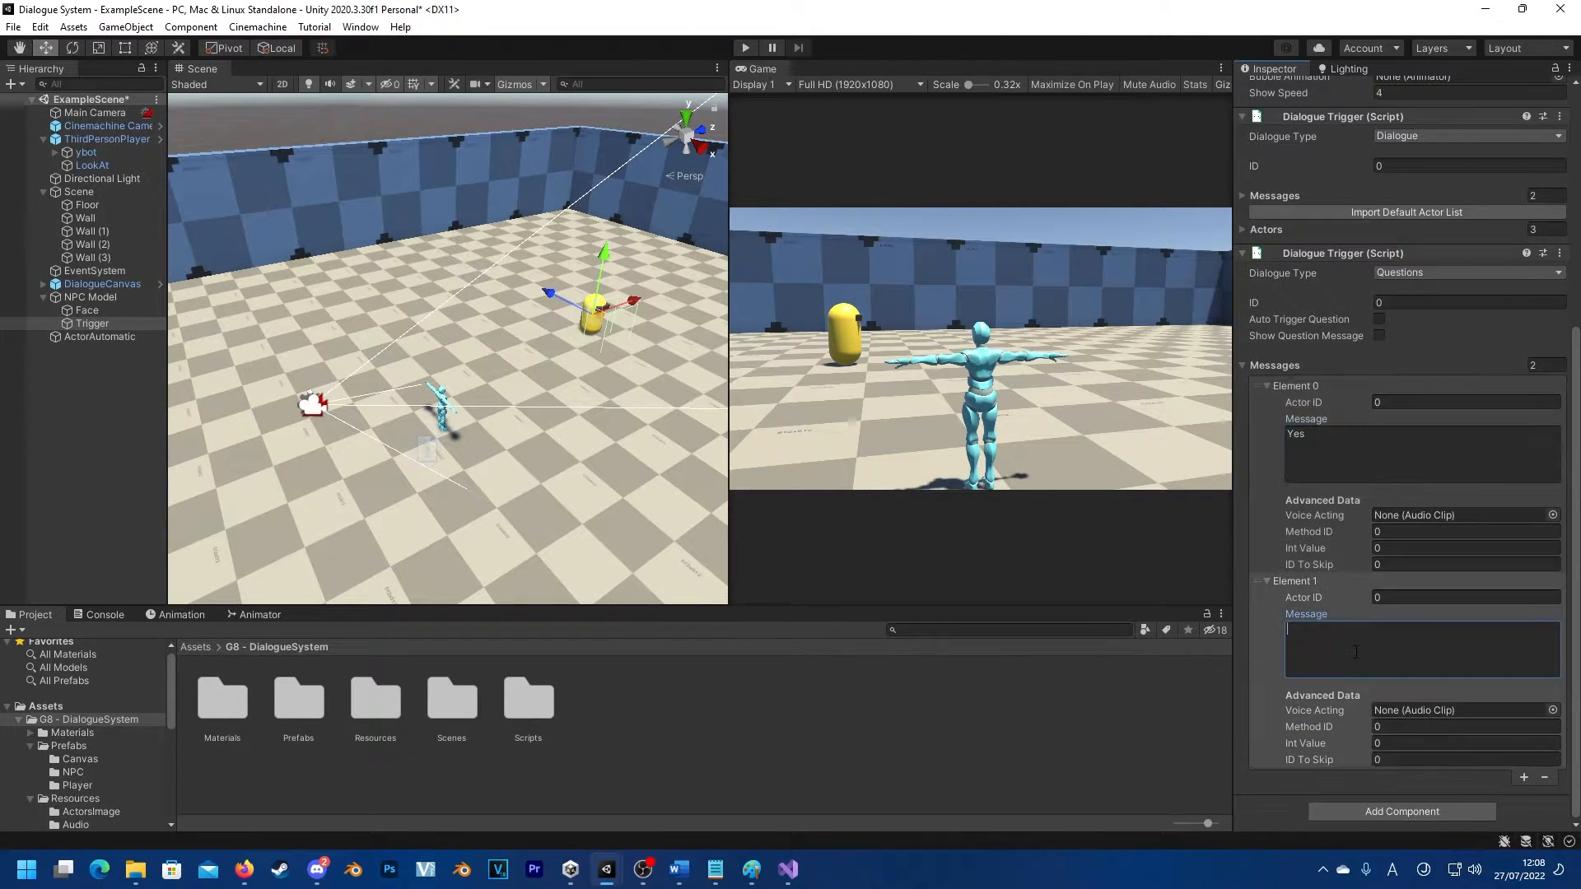
{"action": "type", "text": "No"}
Step: Enable Show Question Message on the Questions trigger to preview its Question Box, and disable the option again
{"action": "scroll", "coordinate": [1519, 780], "scroll_direction": "up", "scroll_amount": 3}
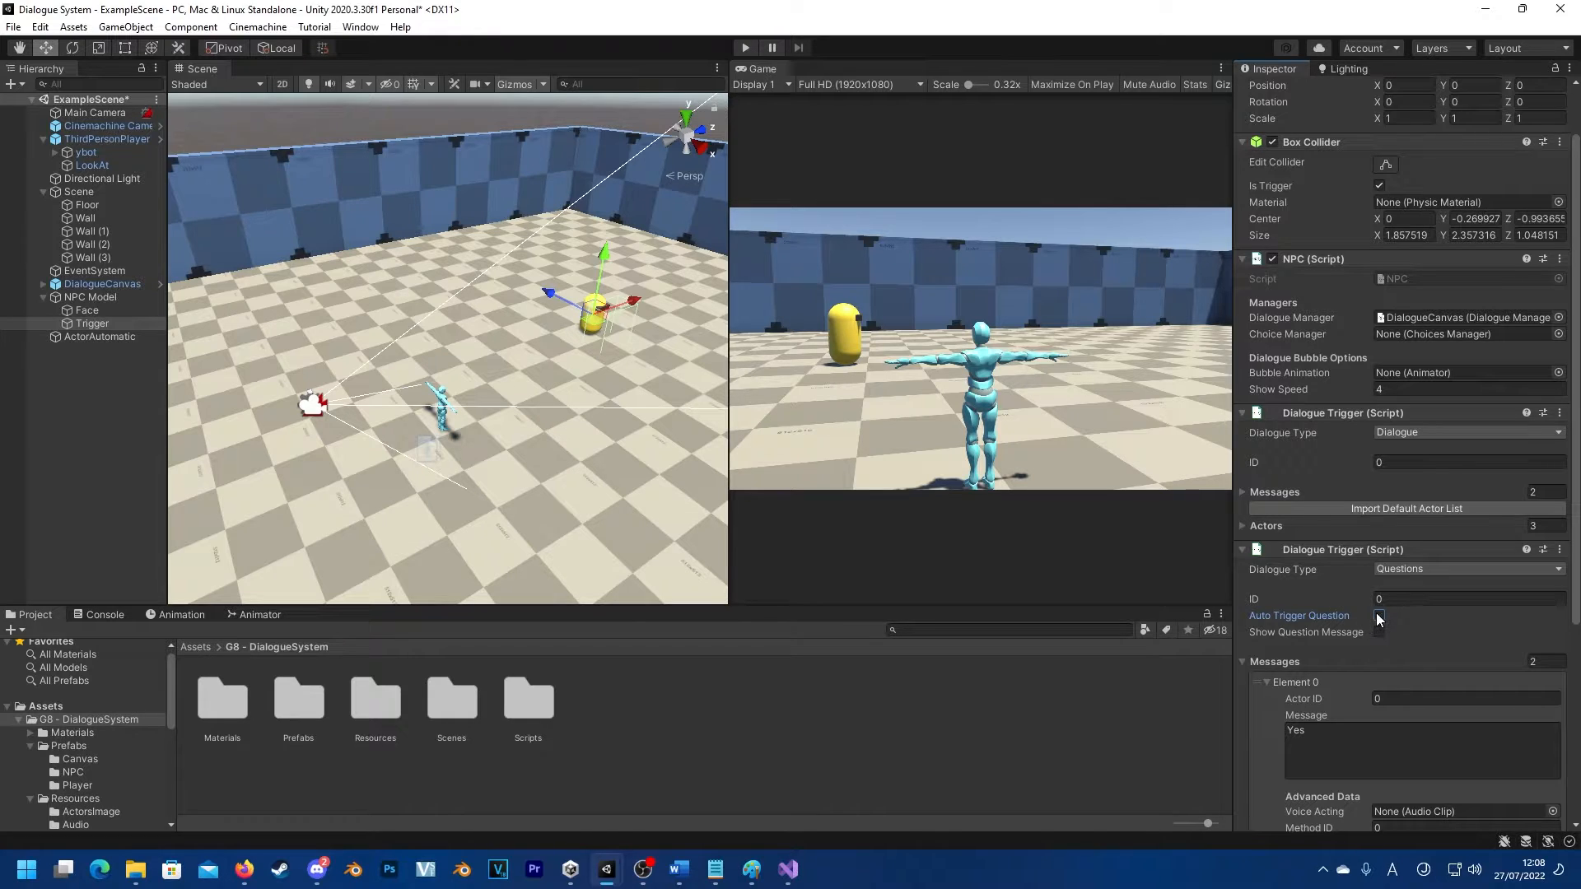
{"action": "left_click", "coordinate": [1380, 634]}
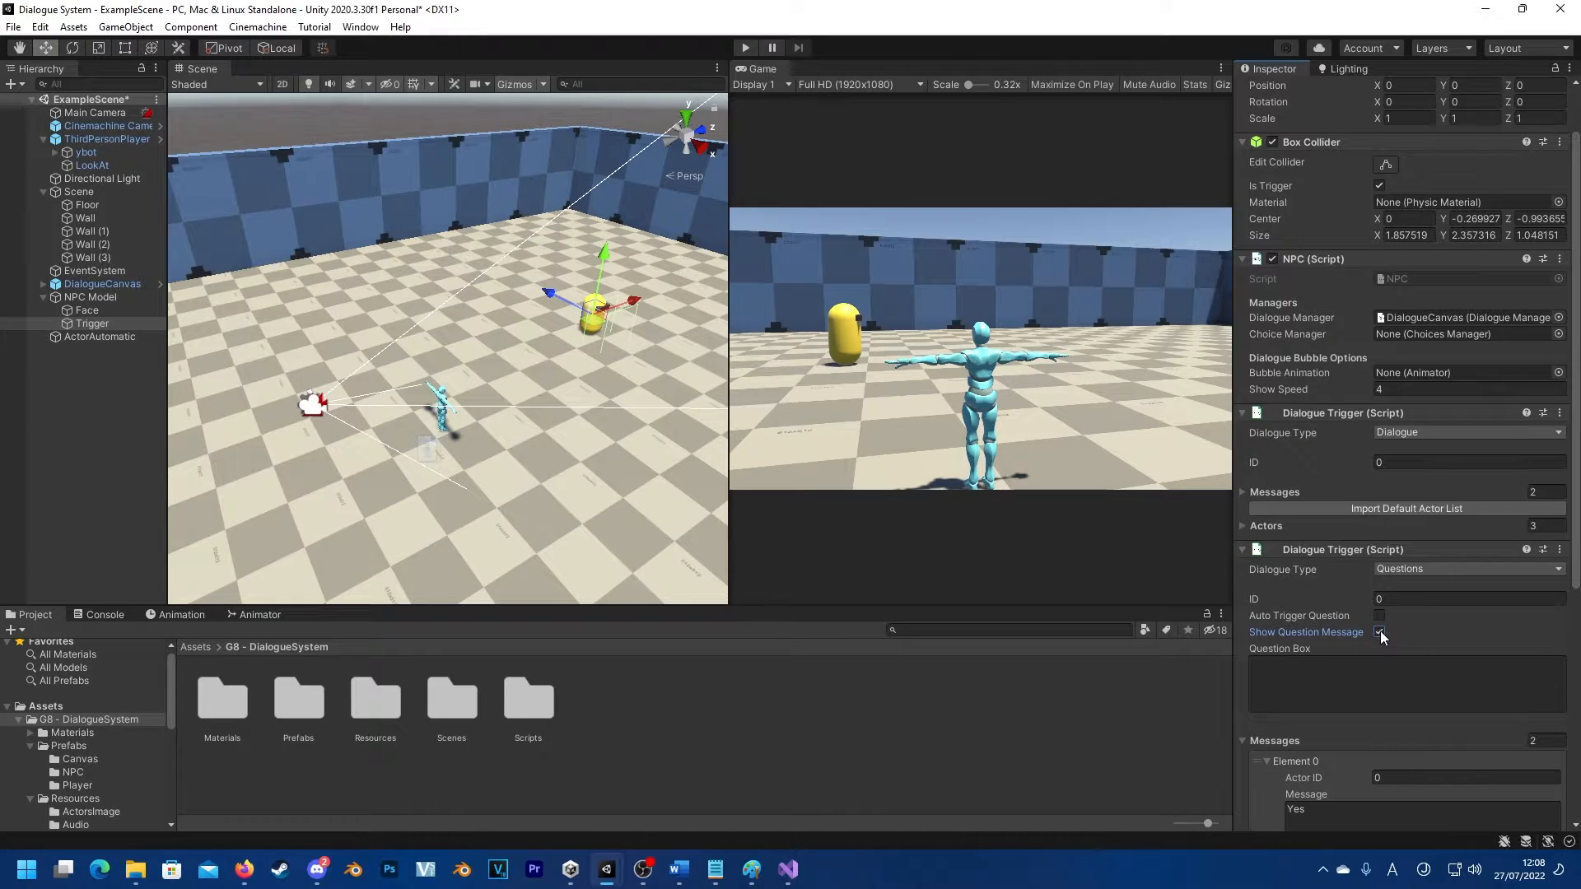
{"action": "left_click", "coordinate": [1379, 632]}
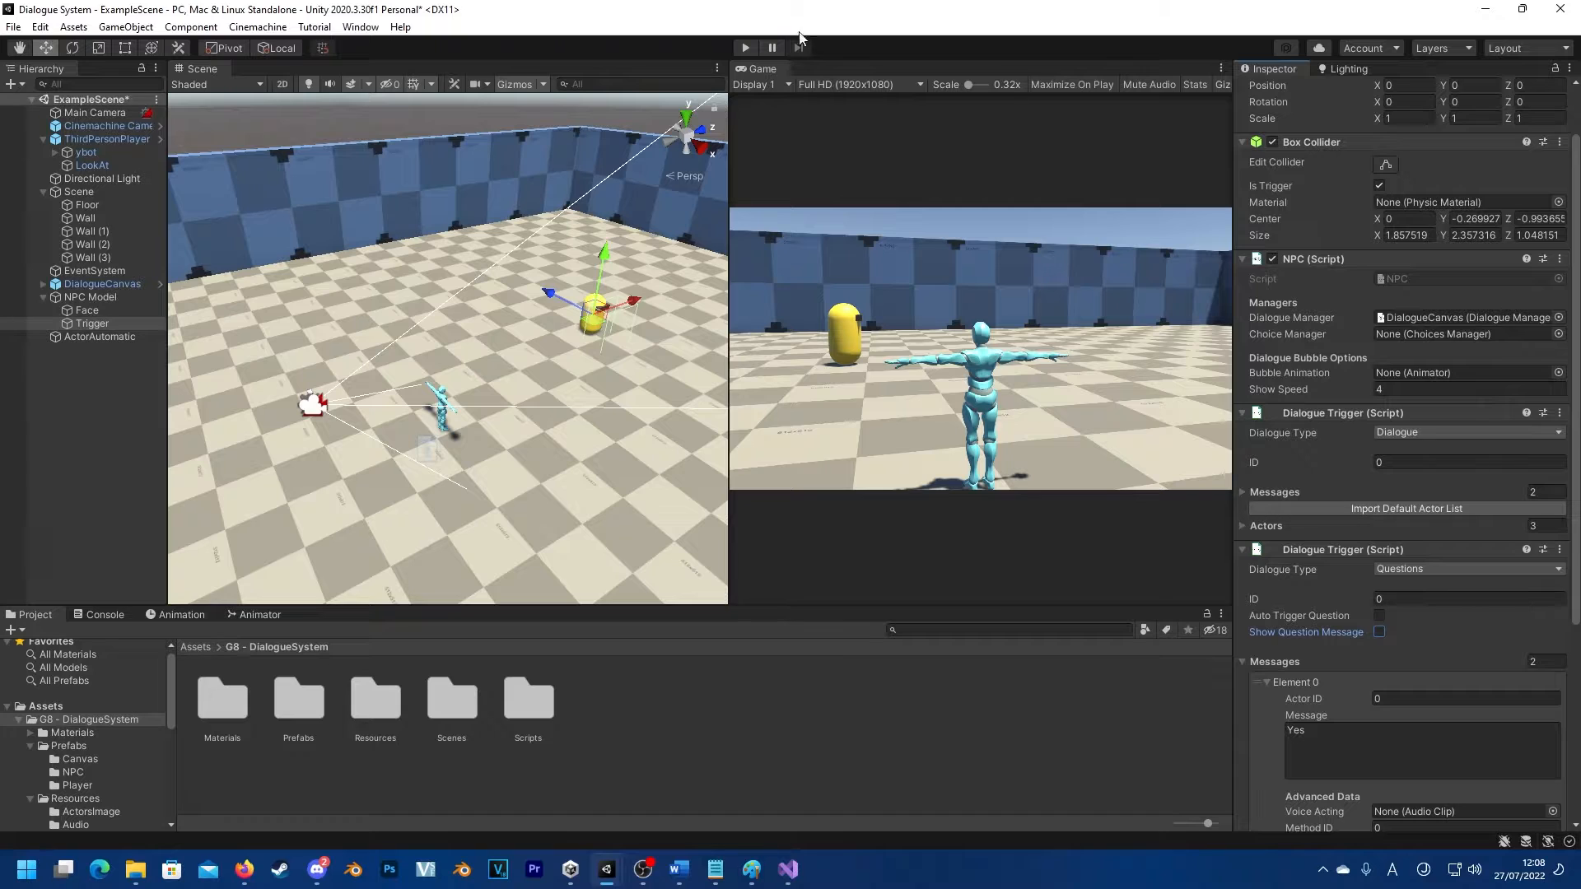
Step: Run the scene, play through the yellow NPC's dialogue, check the Questions trigger's messages, and stop the scene
{"action": "left_click", "coordinate": [745, 47]}
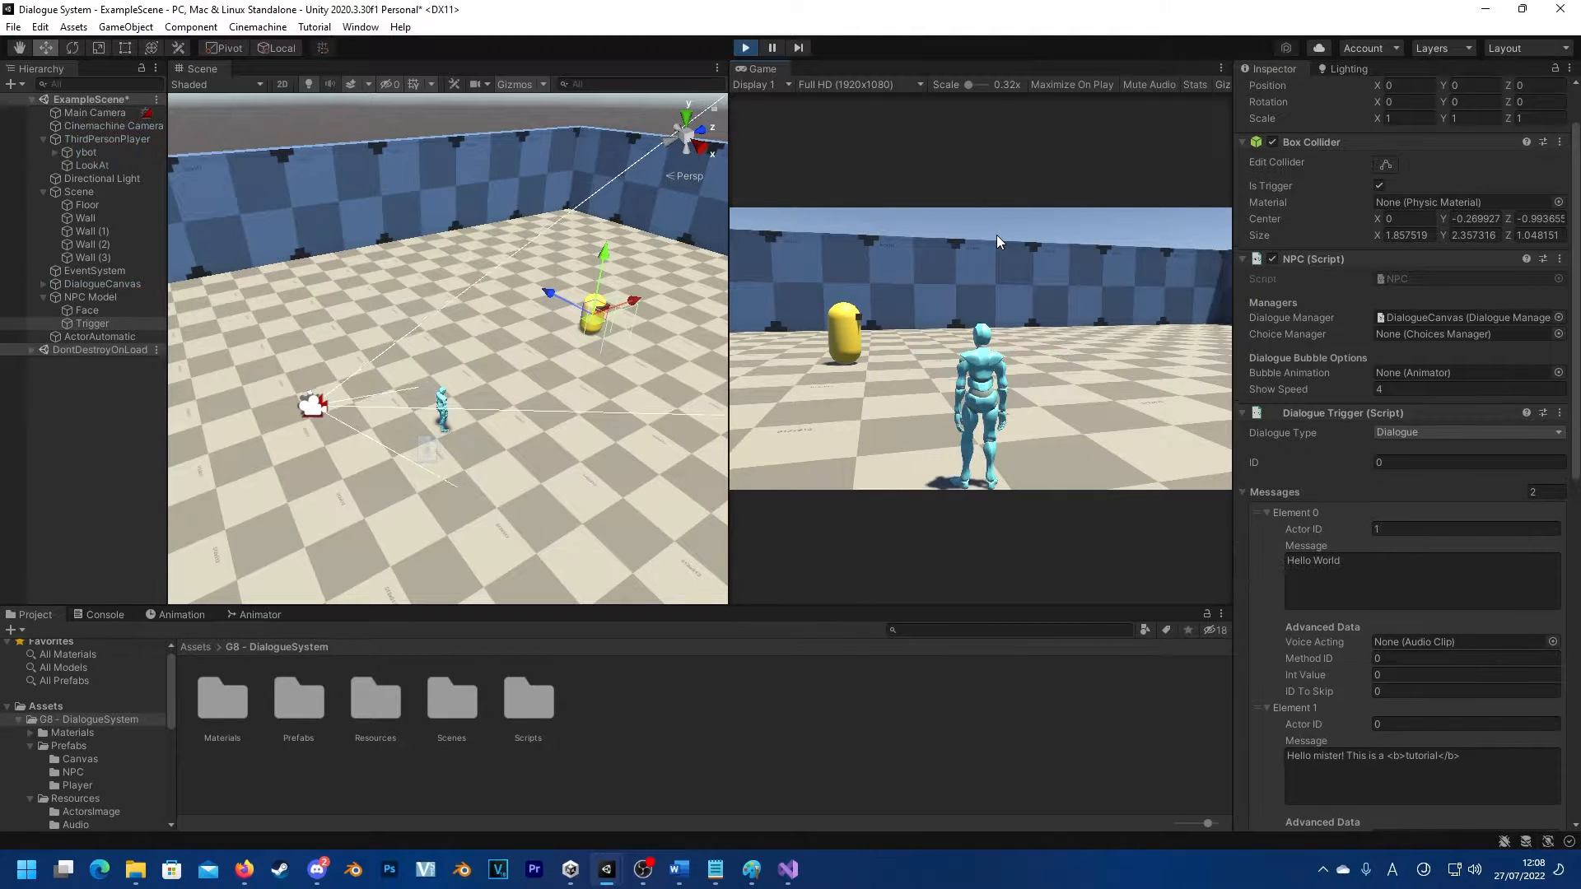
{"action": "key", "text": "w"}
{"action": "key", "text": "d"}
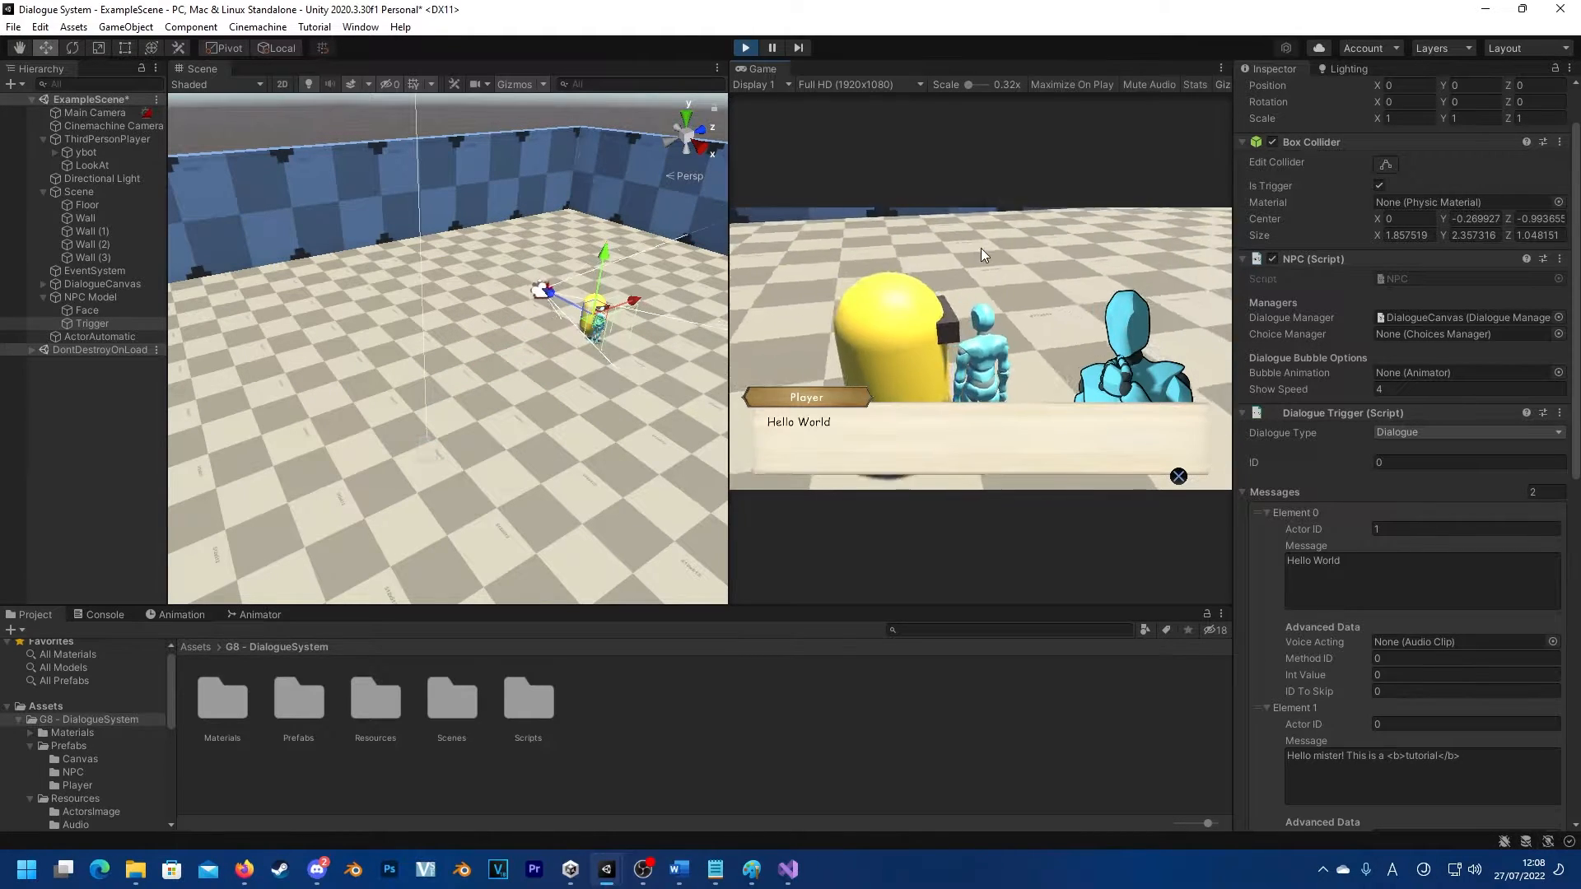
{"action": "key", "text": "space"}
{"action": "key", "text": "space"}
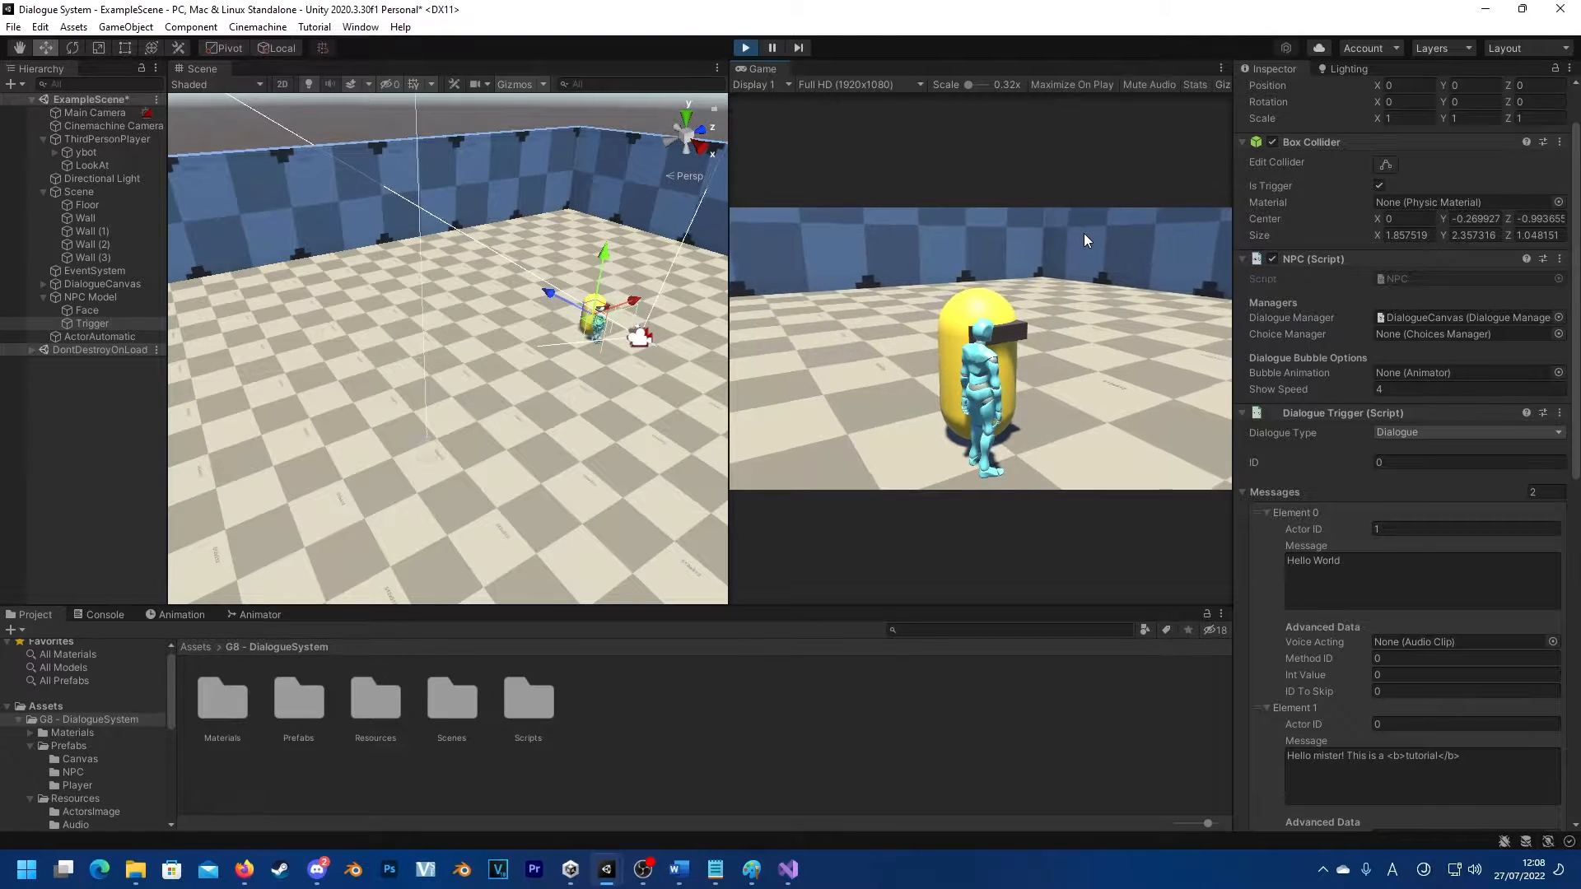
{"action": "scroll", "coordinate": [1371, 384], "scroll_direction": "down", "scroll_amount": 3}
{"action": "scroll", "coordinate": [1371, 385], "scroll_direction": "down", "scroll_amount": 9}
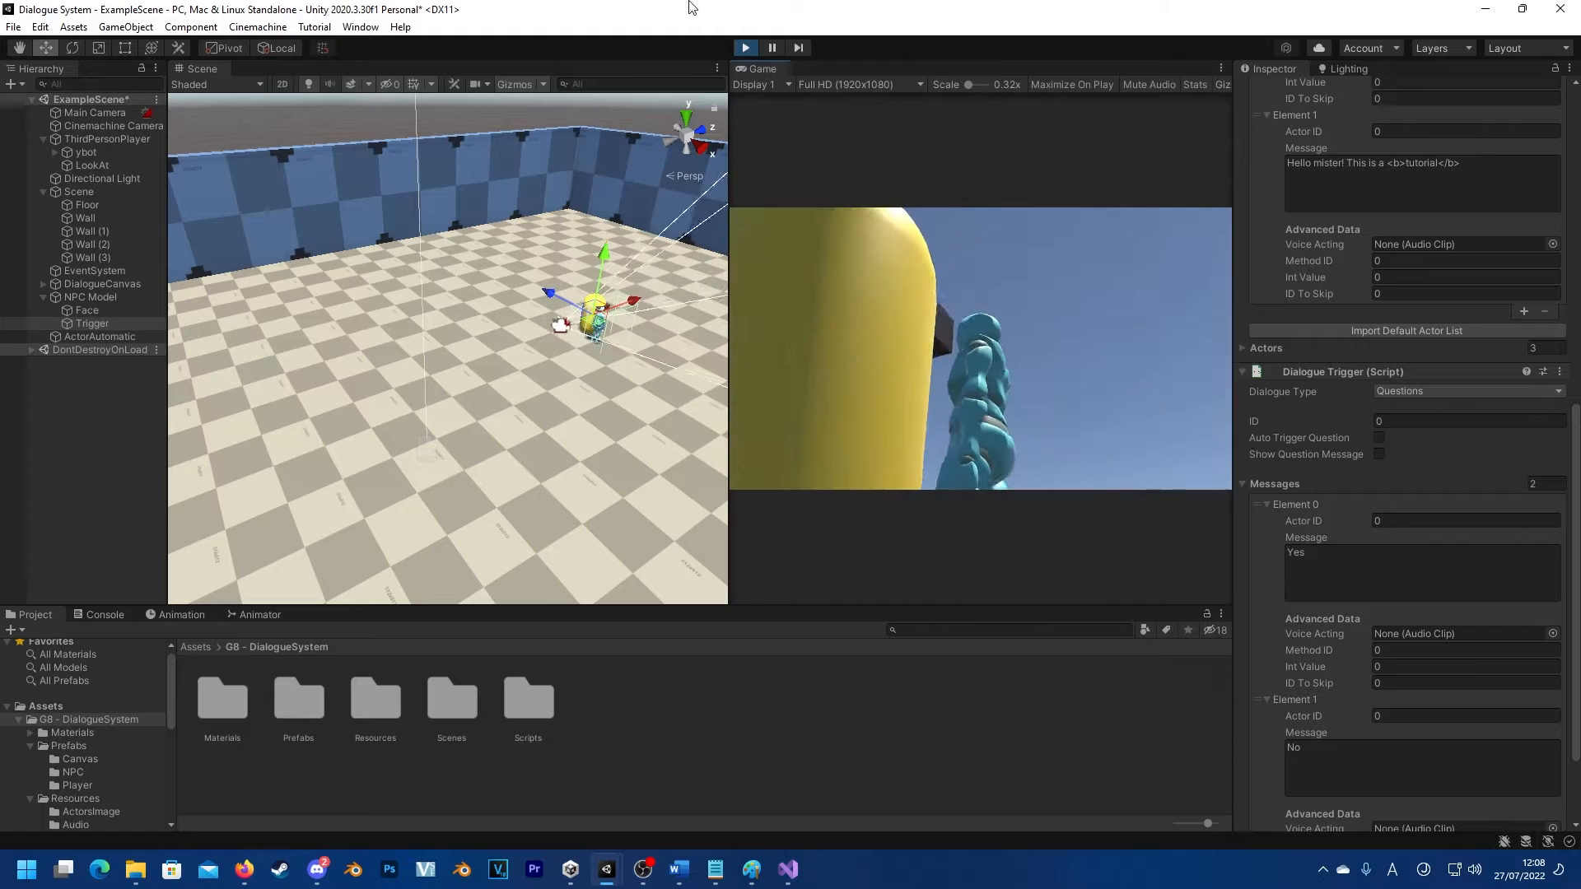
{"action": "left_click", "coordinate": [745, 50]}
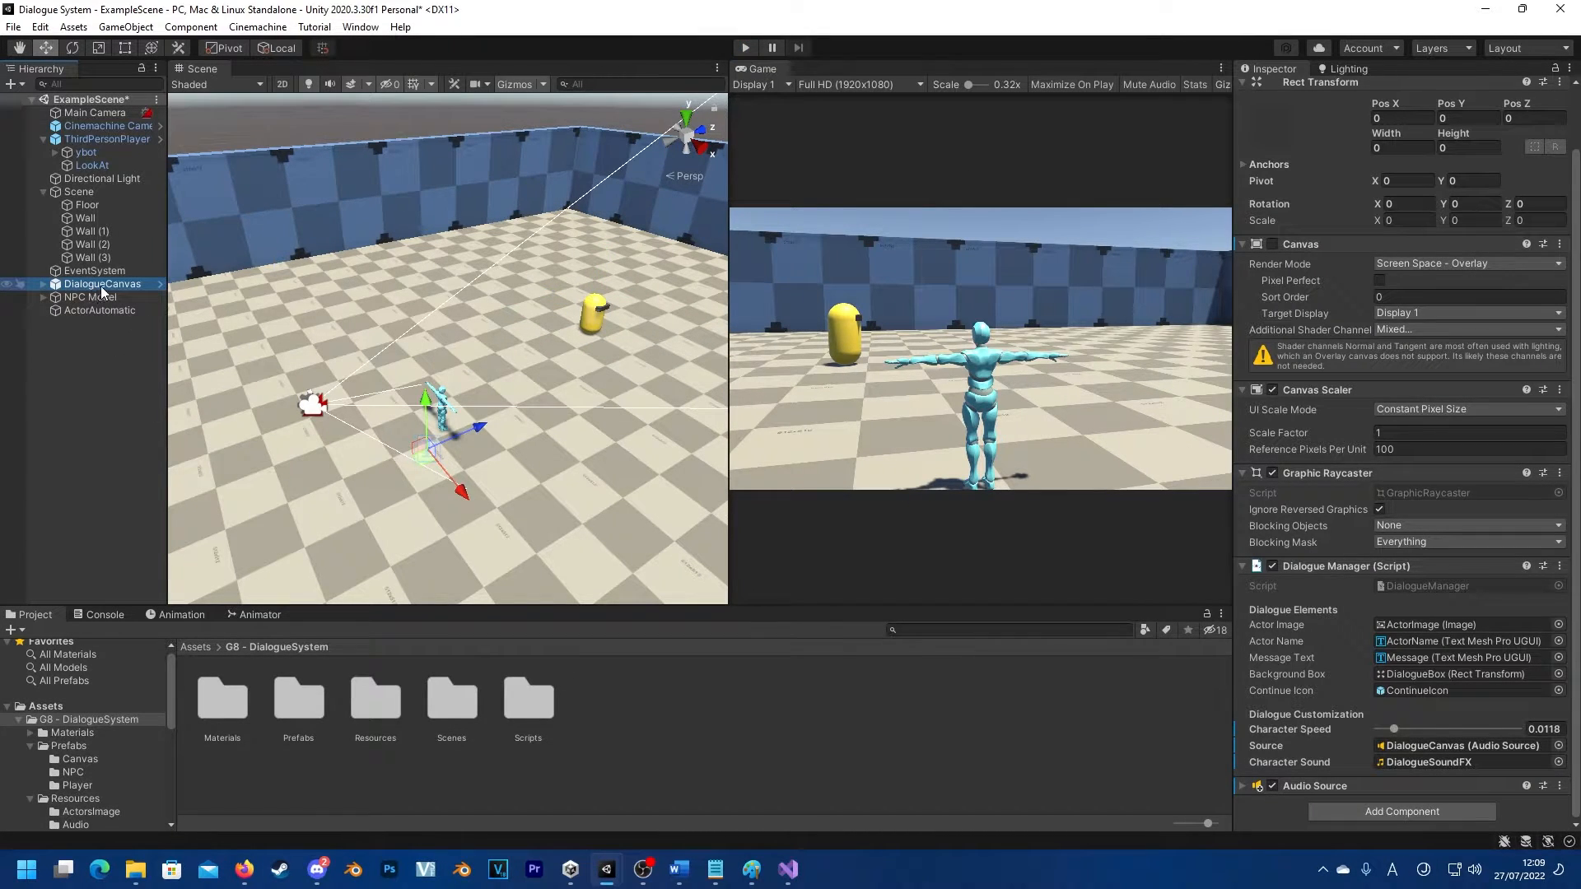
Step: Add the ChoicesCanvas prefab from the Prefabs/Canvas folder to the scene hierarchy
{"action": "left_click", "coordinate": [69, 746]}
{"action": "left_click", "coordinate": [107, 759]}
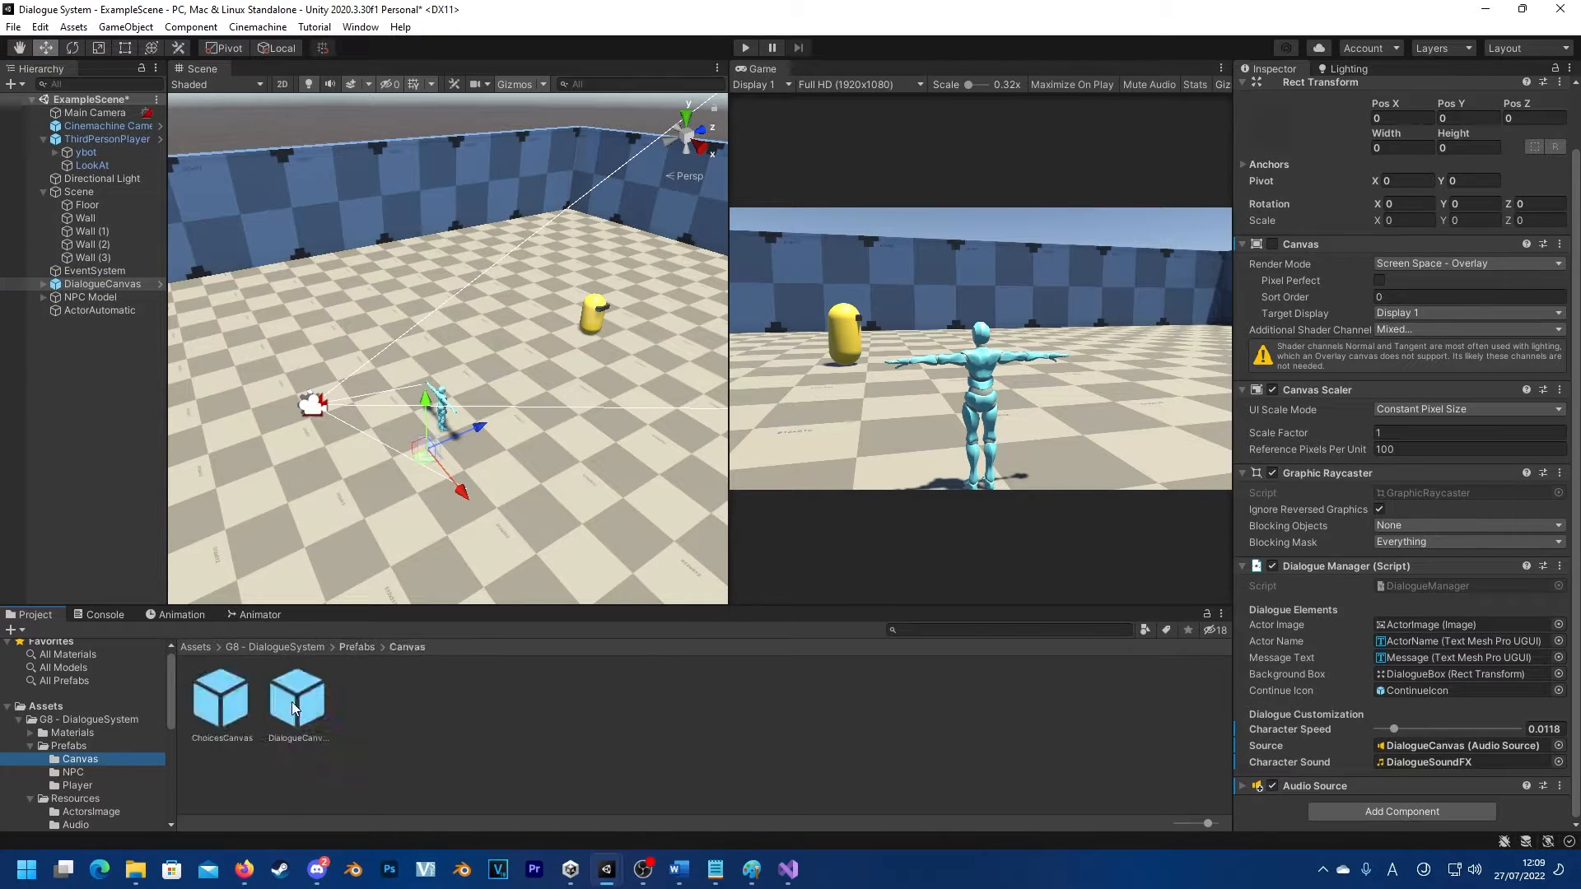
{"action": "left_click", "coordinate": [297, 704]}
{"action": "left_click", "coordinate": [222, 710]}
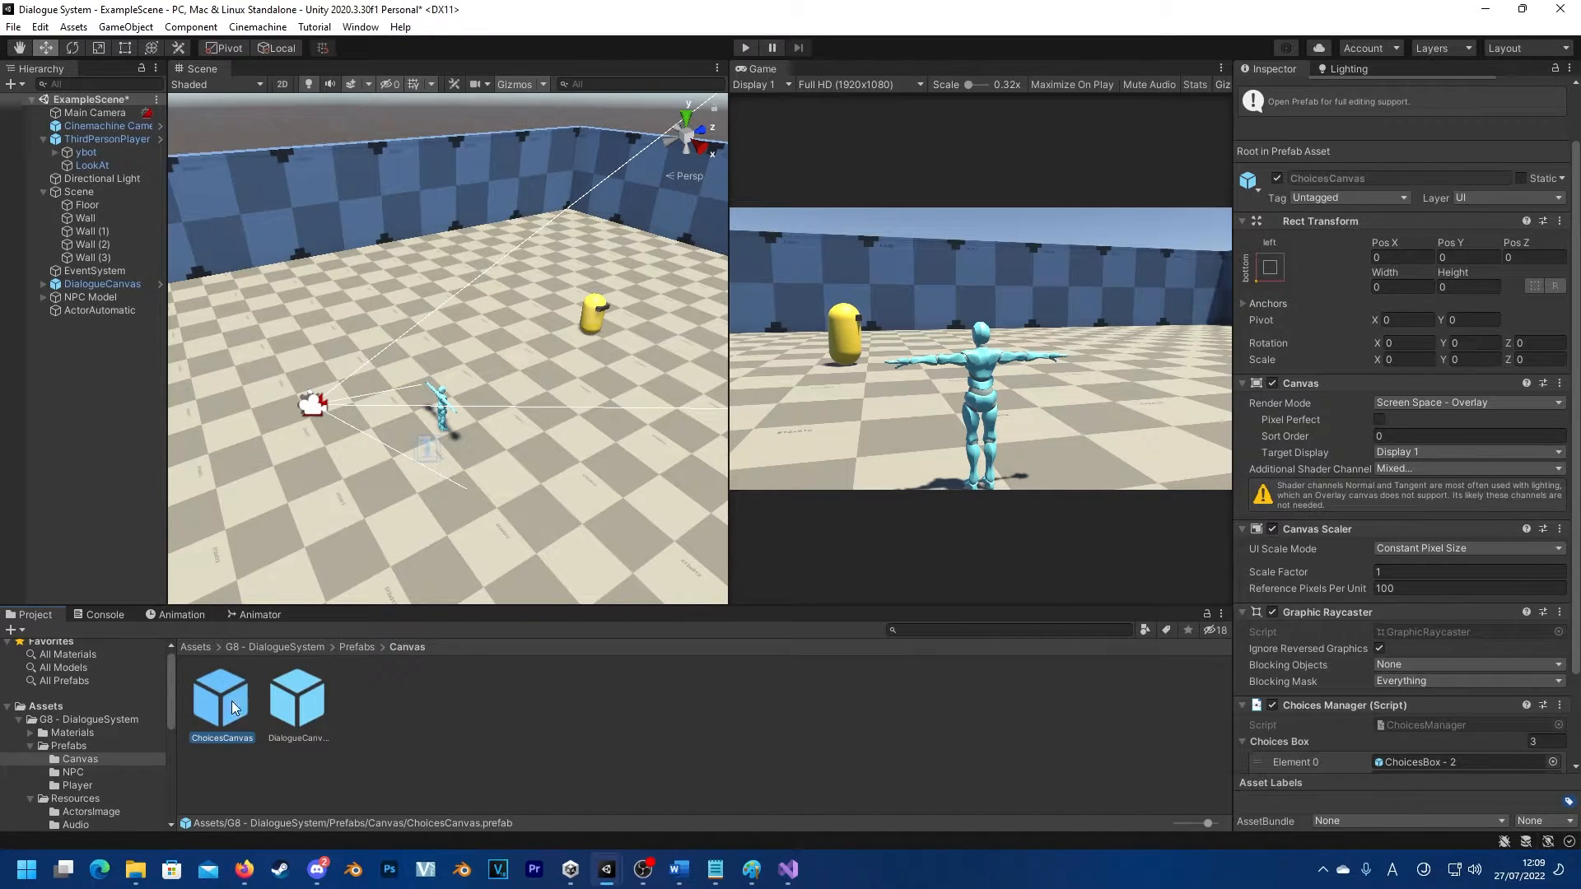
{"action": "left_click_drag", "start_coordinate": [235, 710], "coordinate": [77, 340]}
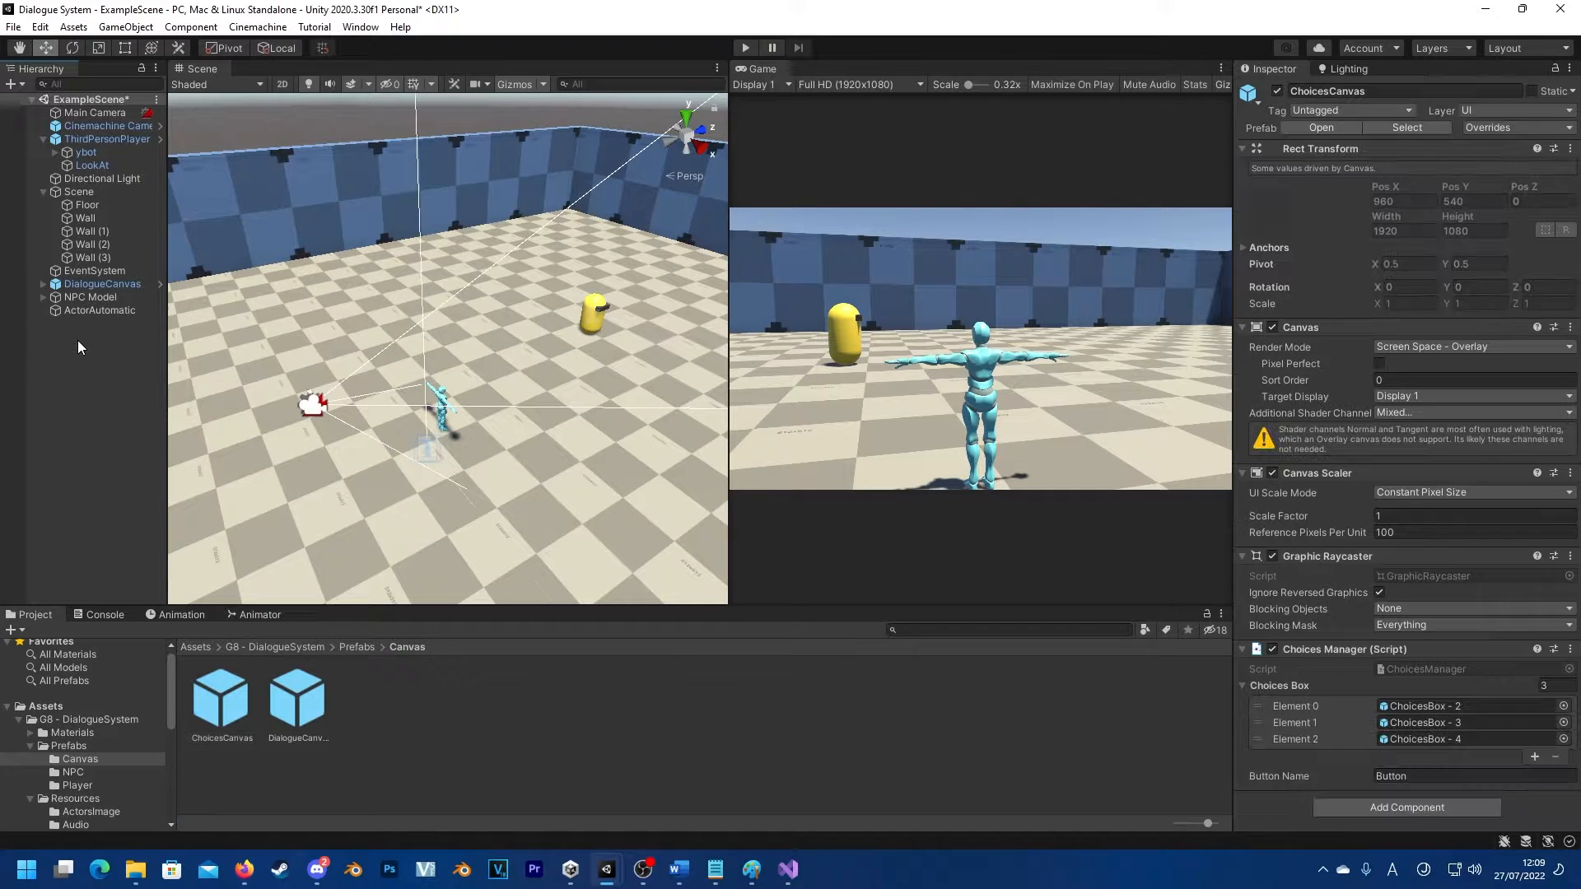
Step: Expand ChoicesCanvas, frame it in the Scene view, and switch the view to 2D
{"action": "left_click_drag", "start_coordinate": [479, 438], "coordinate": [511, 471], "text": "alt"}
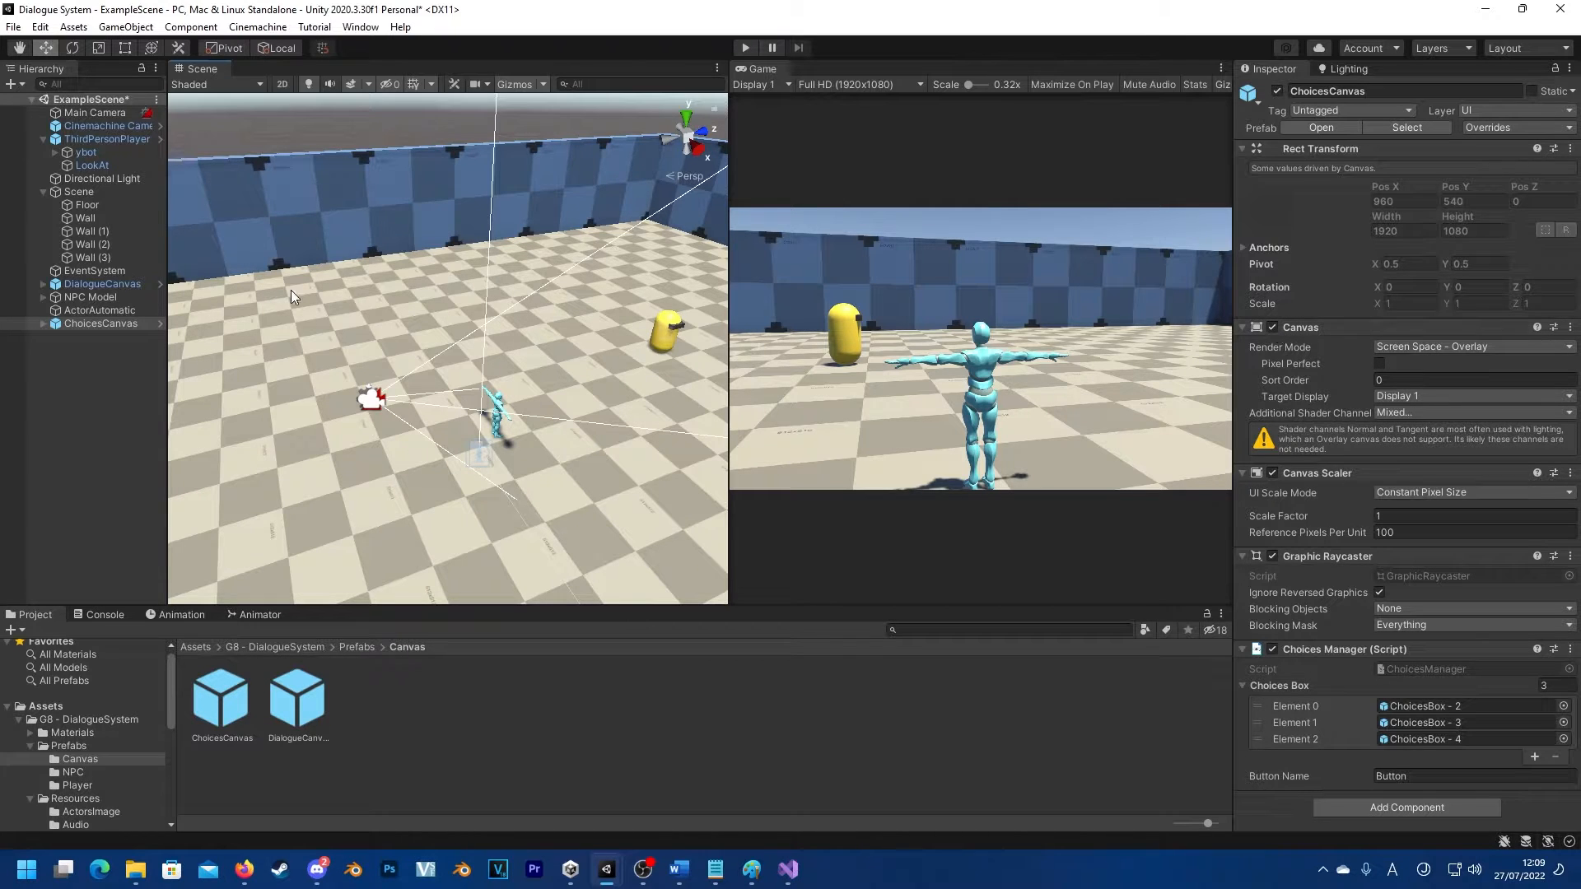
{"action": "left_click", "coordinate": [44, 324]}
{"action": "key", "text": "f"}
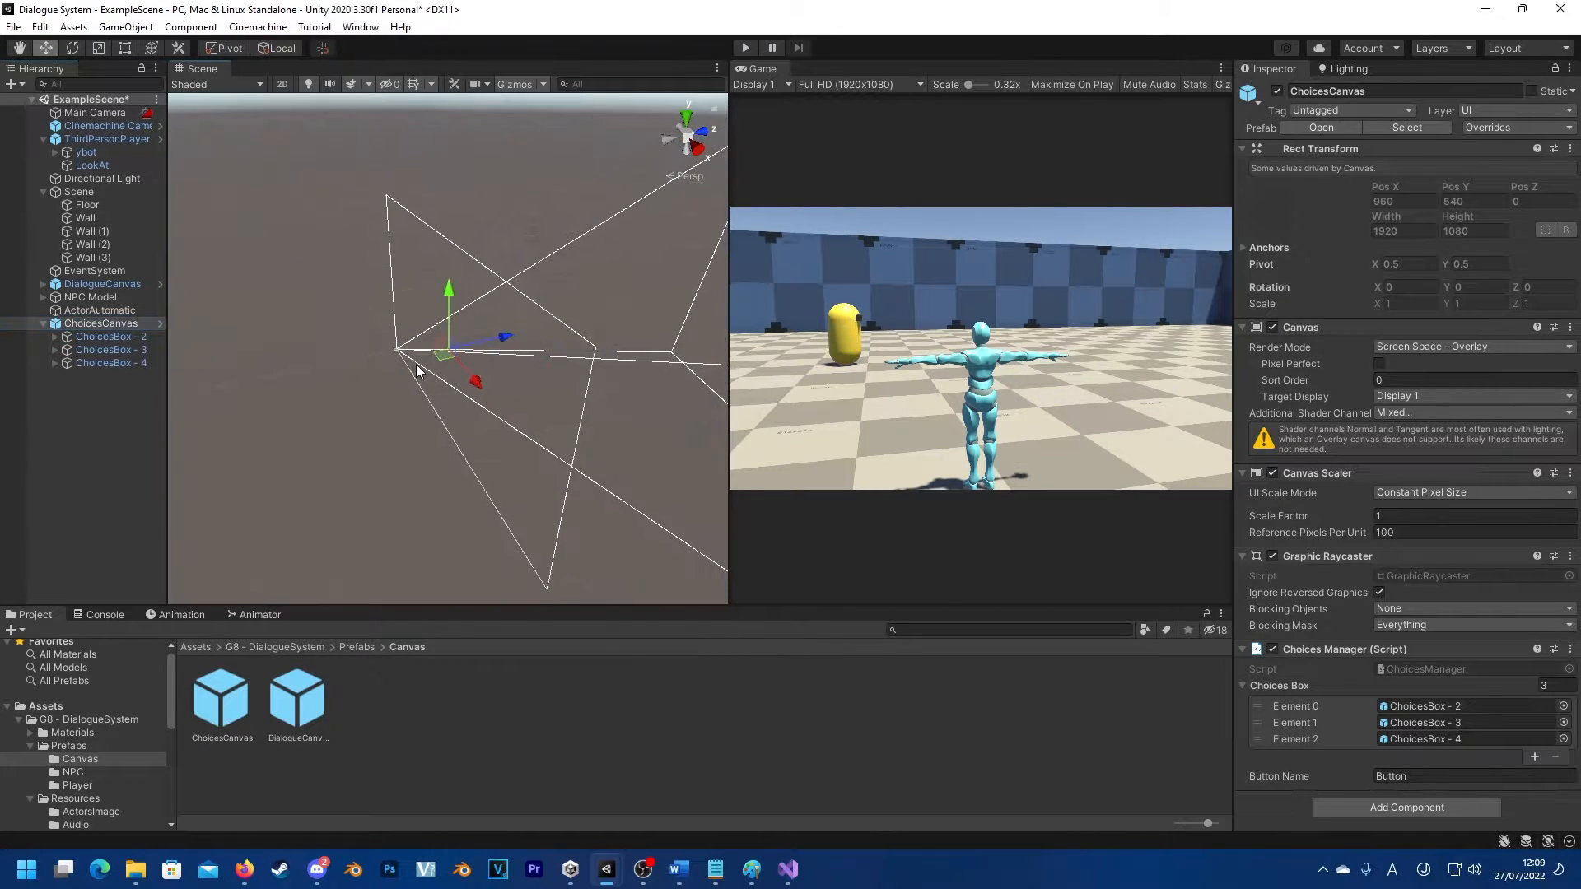
{"action": "left_click_drag", "start_coordinate": [417, 364], "coordinate": [453, 404], "text": "alt"}
{"action": "right_click_drag", "start_coordinate": [452, 403], "coordinate": [453, 395]}
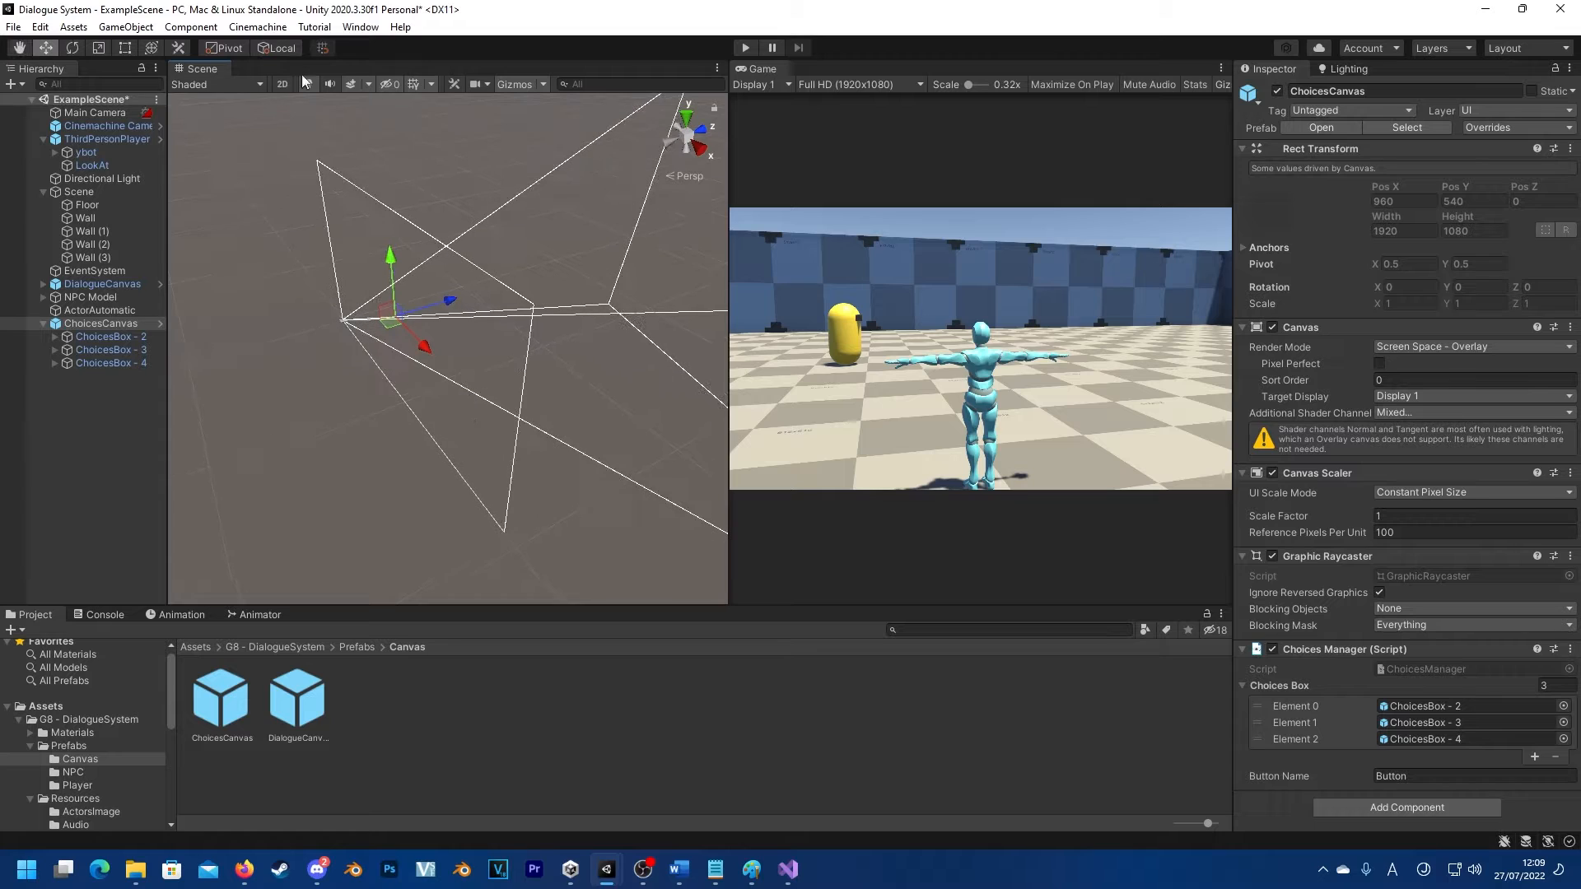
{"action": "left_click", "coordinate": [282, 84]}
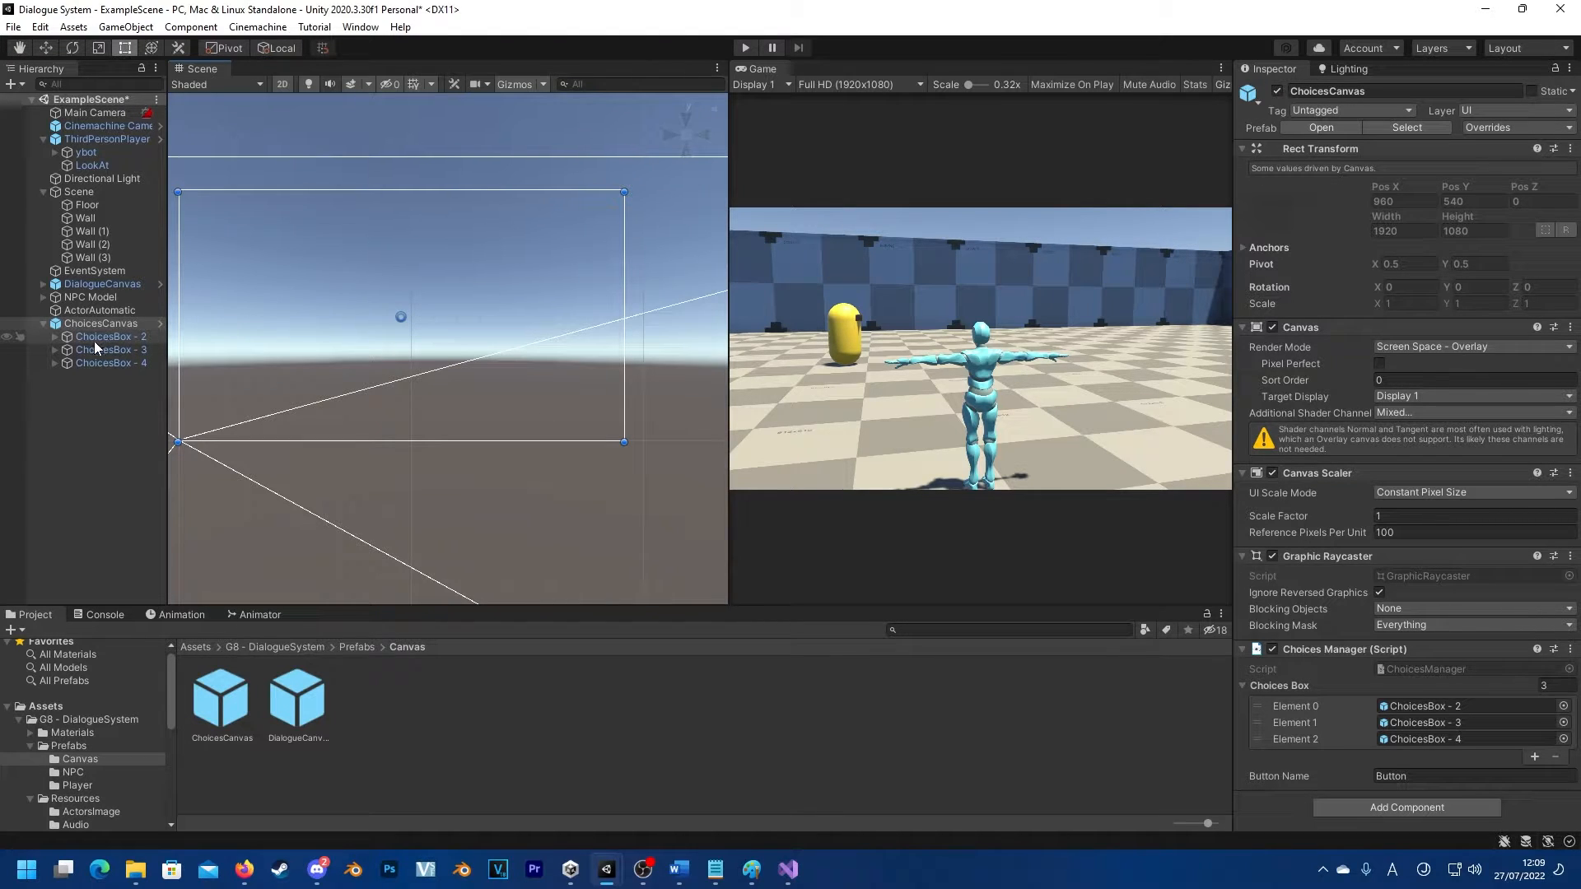
Step: Inspect the three ChoicesBox objects, expand ChoicesBox - 2, and preview its layout by toggling its Canvas component on and off
{"action": "left_click", "coordinate": [95, 349]}
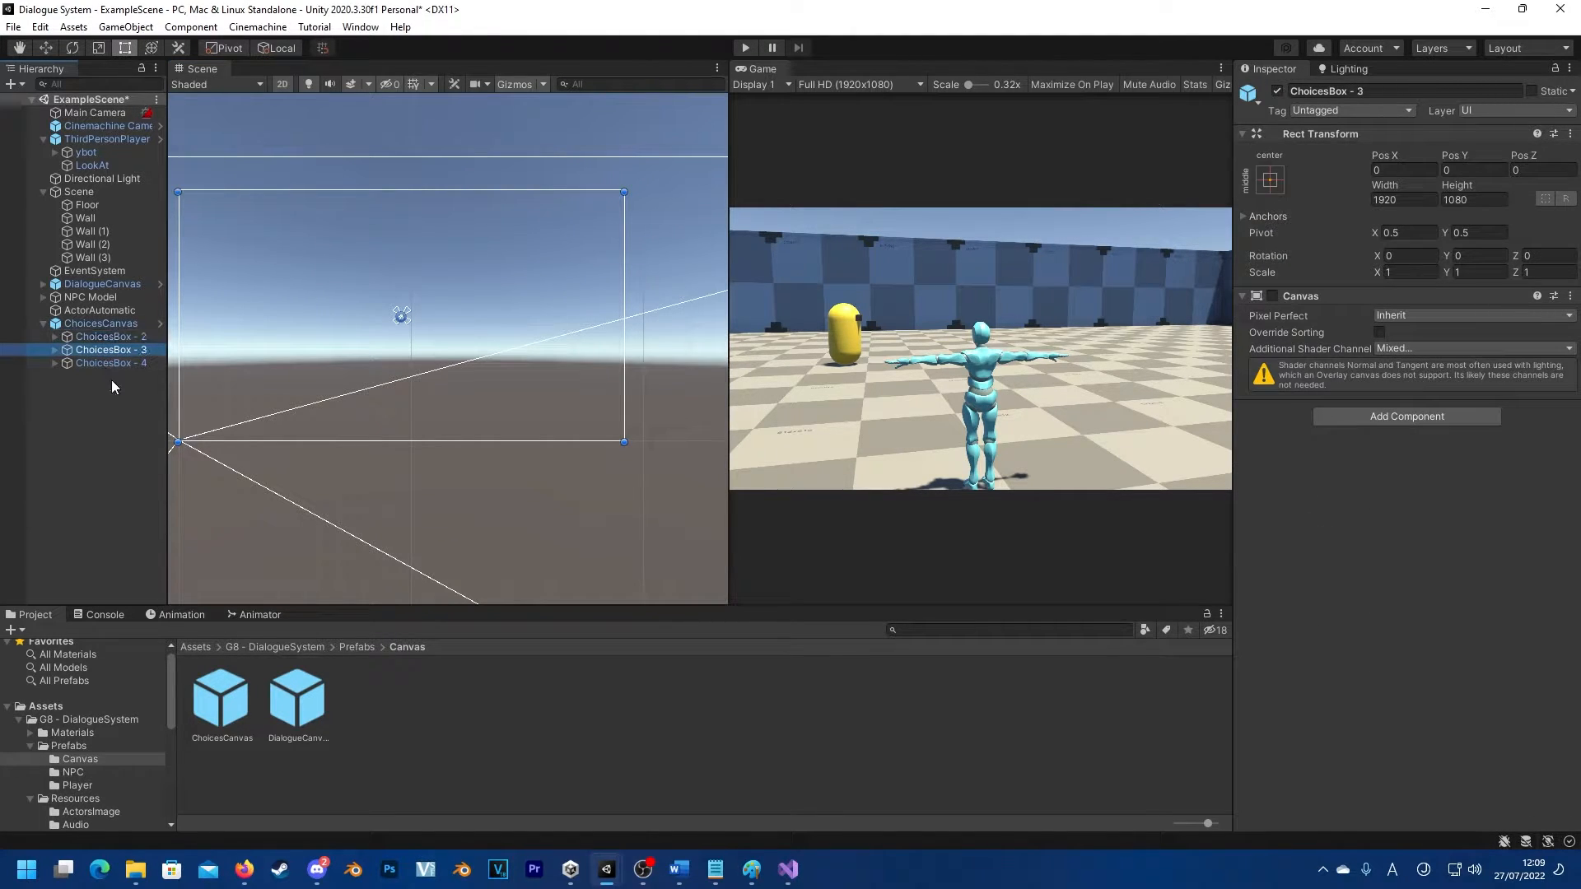
{"action": "left_click", "coordinate": [126, 363]}
{"action": "left_click", "coordinate": [136, 336]}
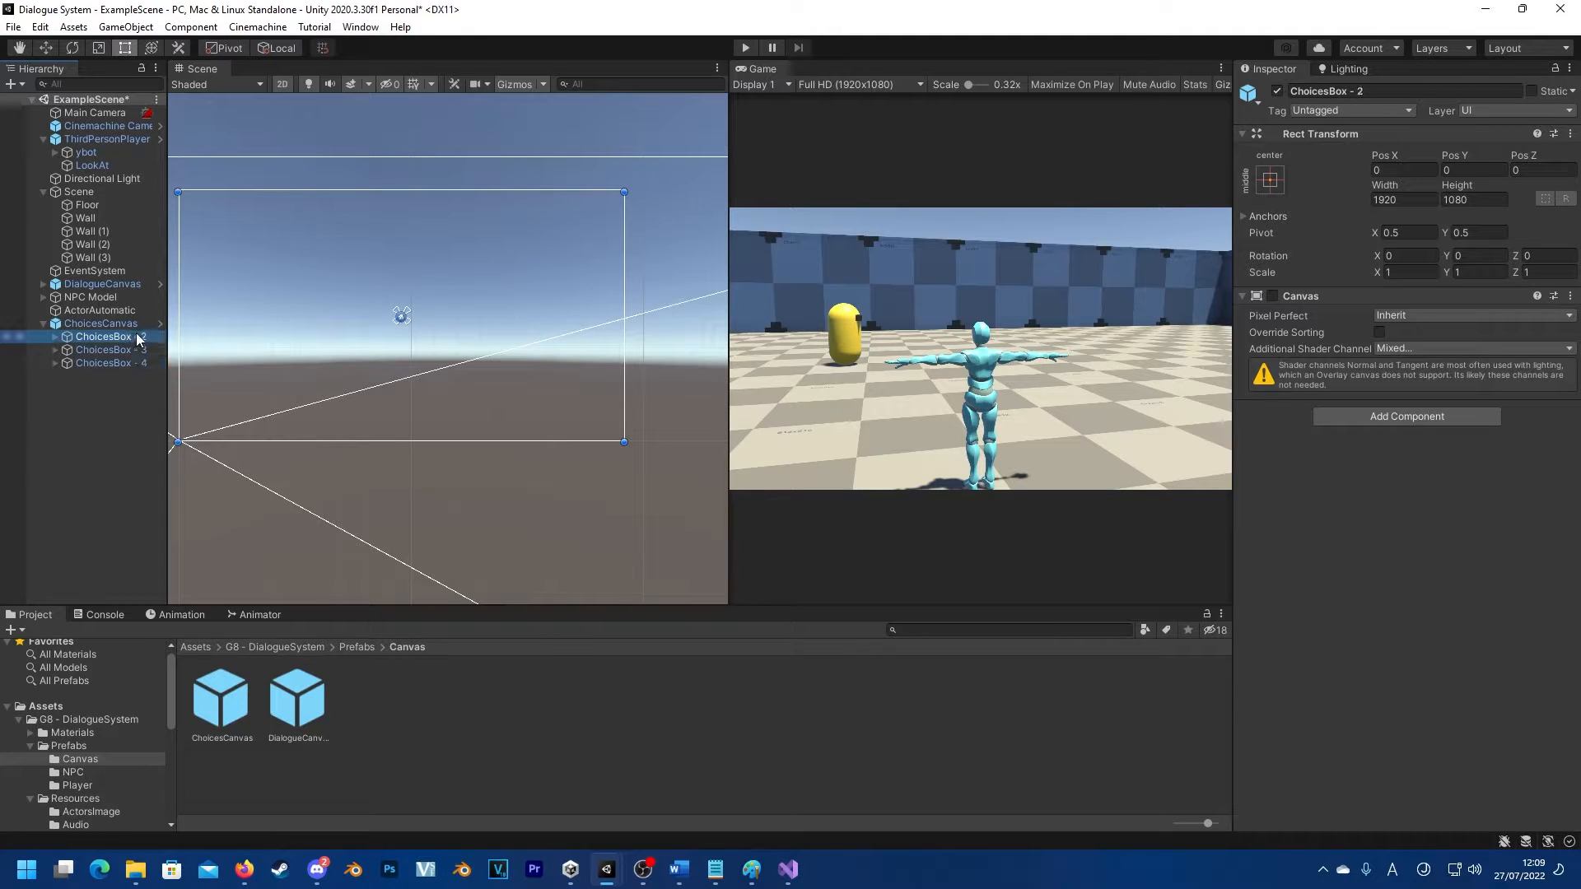
{"action": "left_click", "coordinate": [55, 336]}
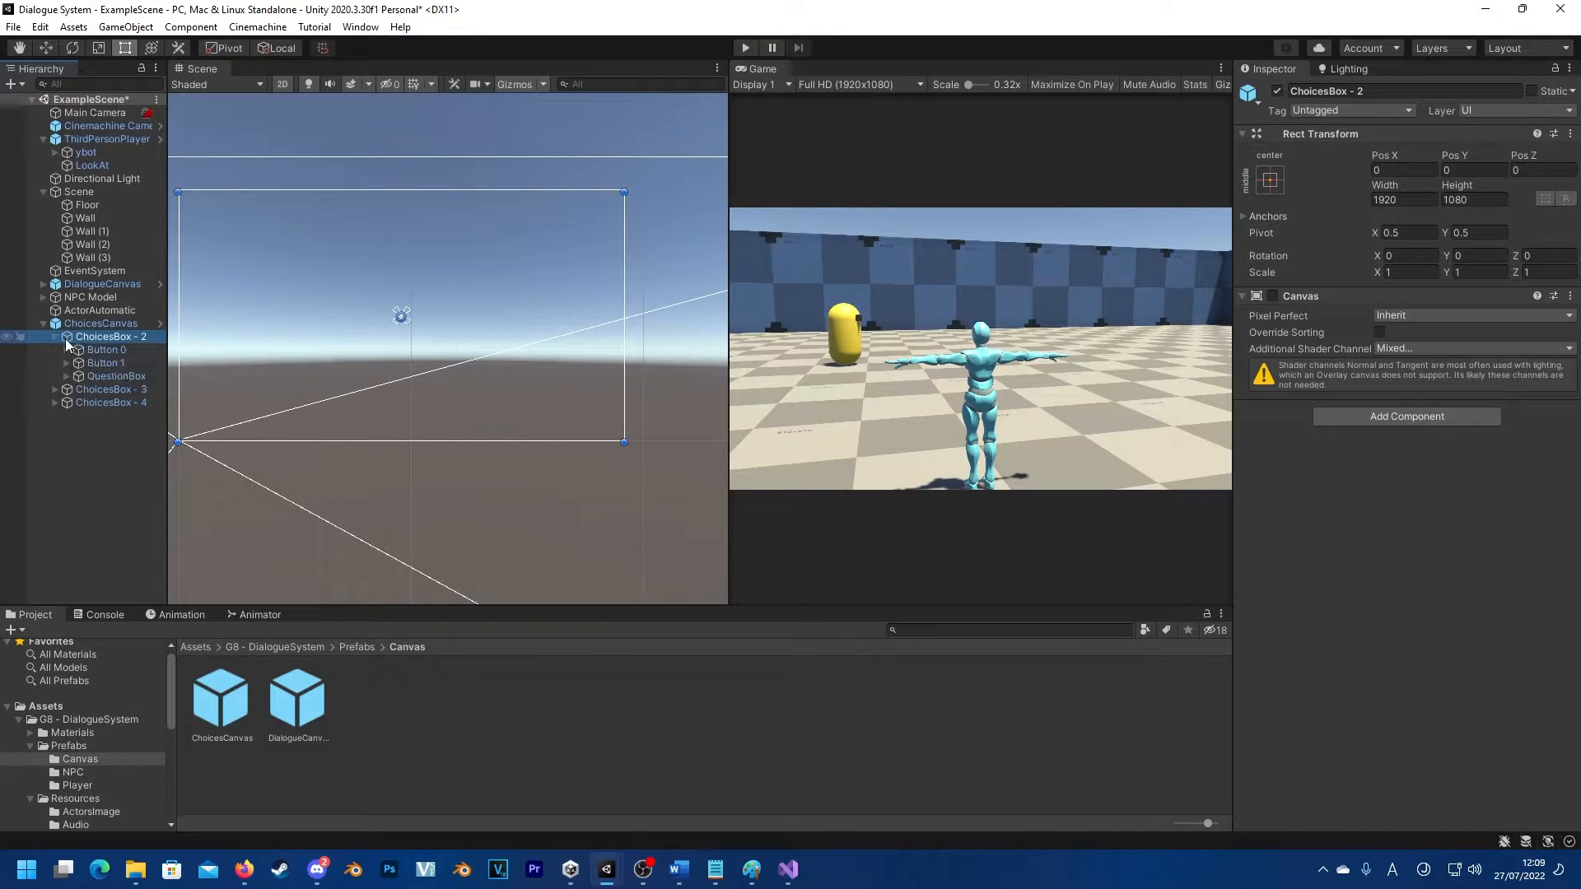
{"action": "left_click", "coordinate": [1273, 297]}
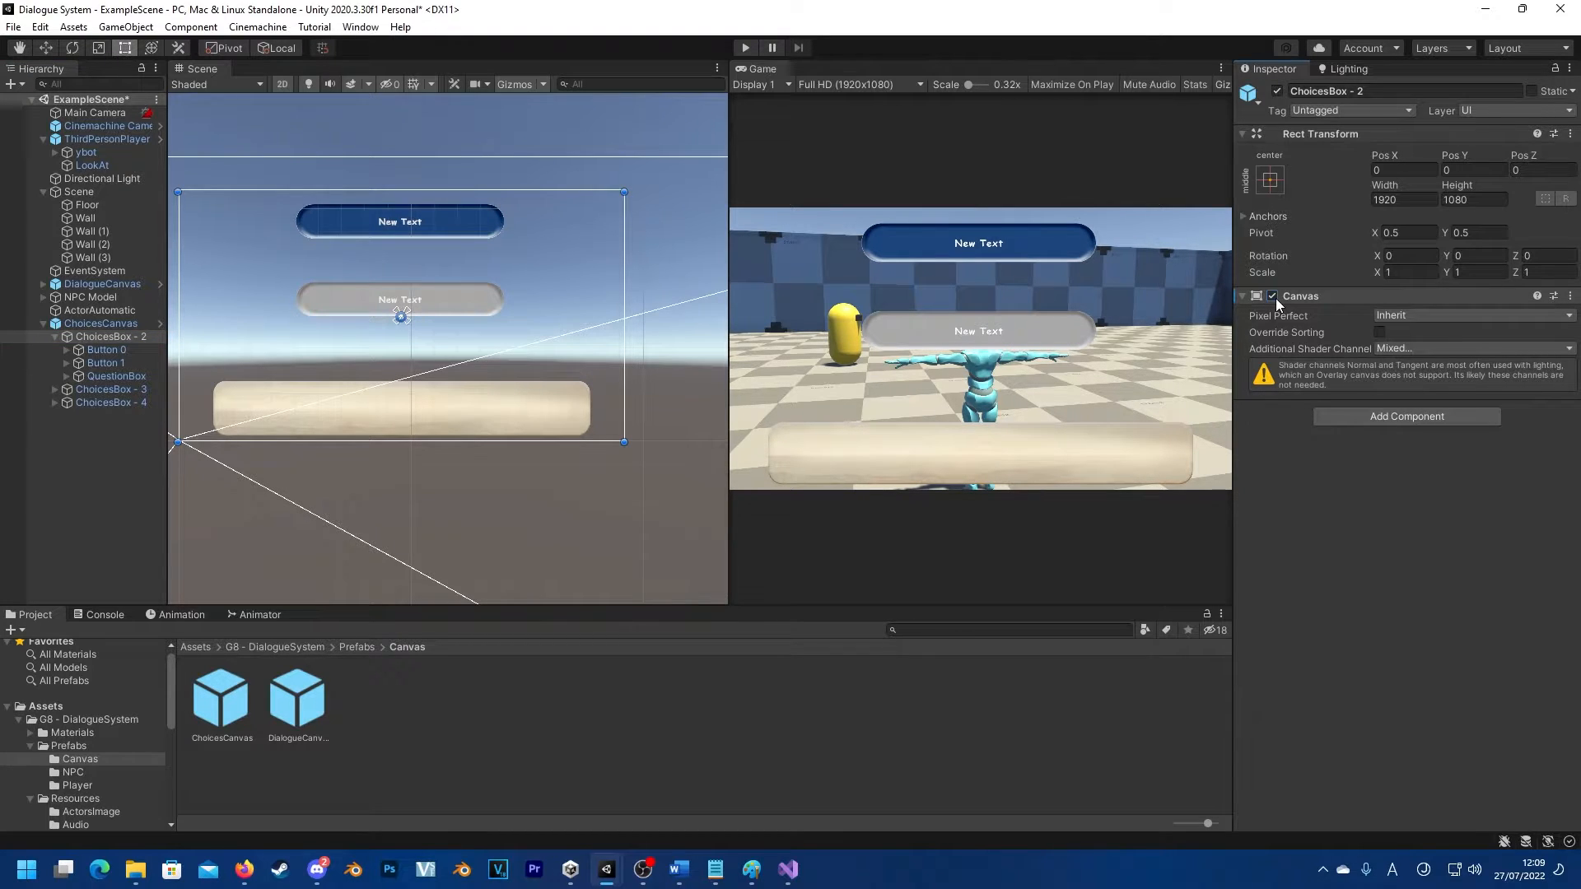
{"action": "left_click", "coordinate": [1276, 298]}
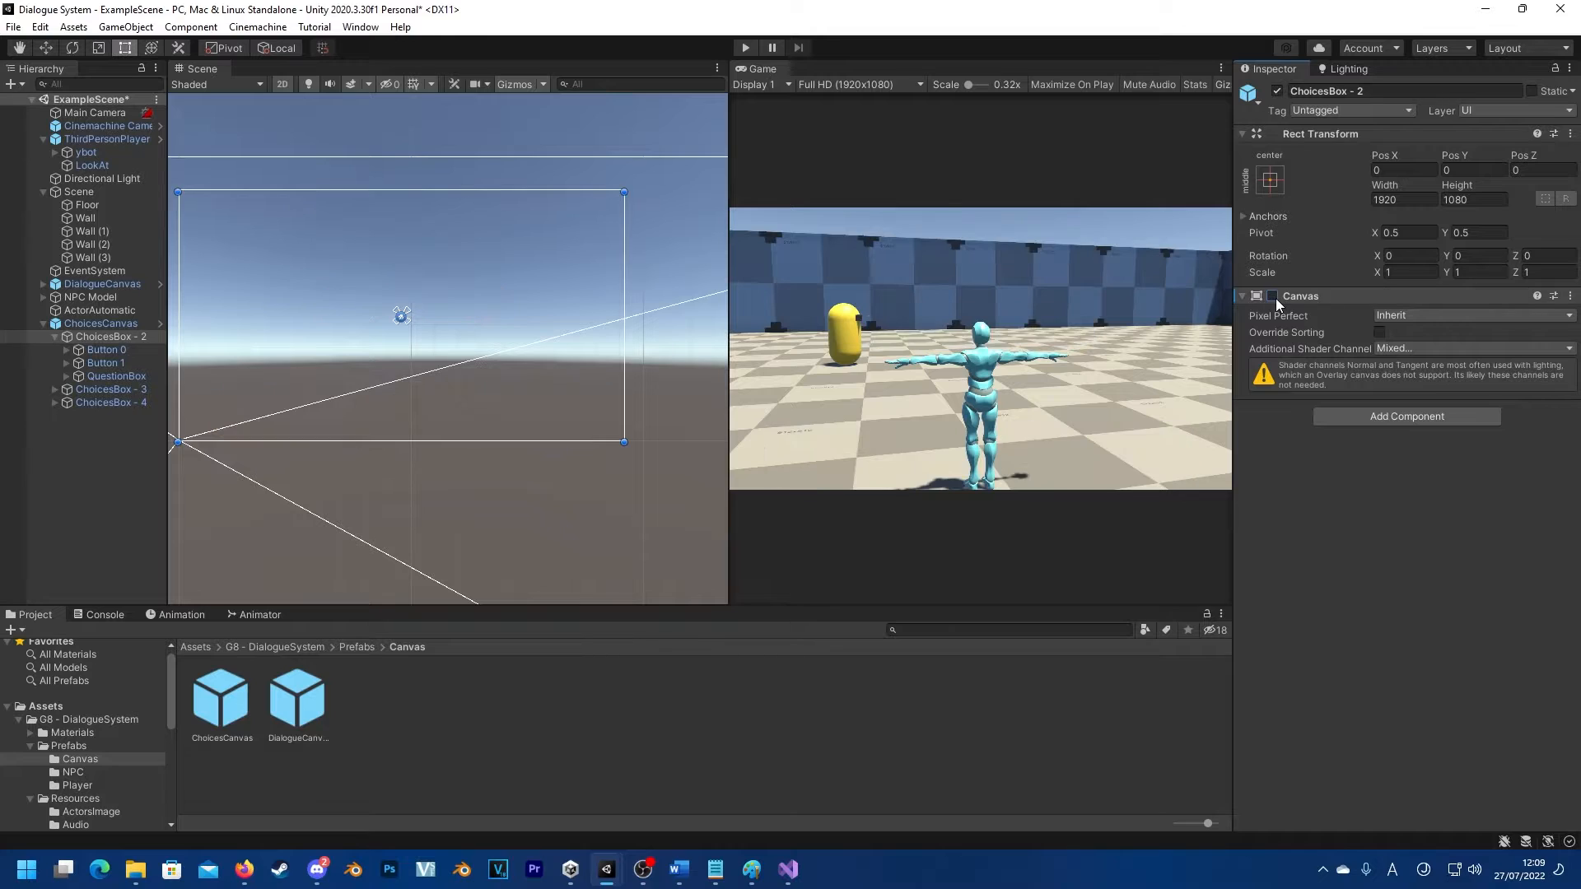
{"action": "left_click", "coordinate": [1275, 297]}
{"action": "left_click", "coordinate": [1276, 298]}
{"action": "left_click", "coordinate": [1276, 297]}
{"action": "left_click", "coordinate": [1275, 297]}
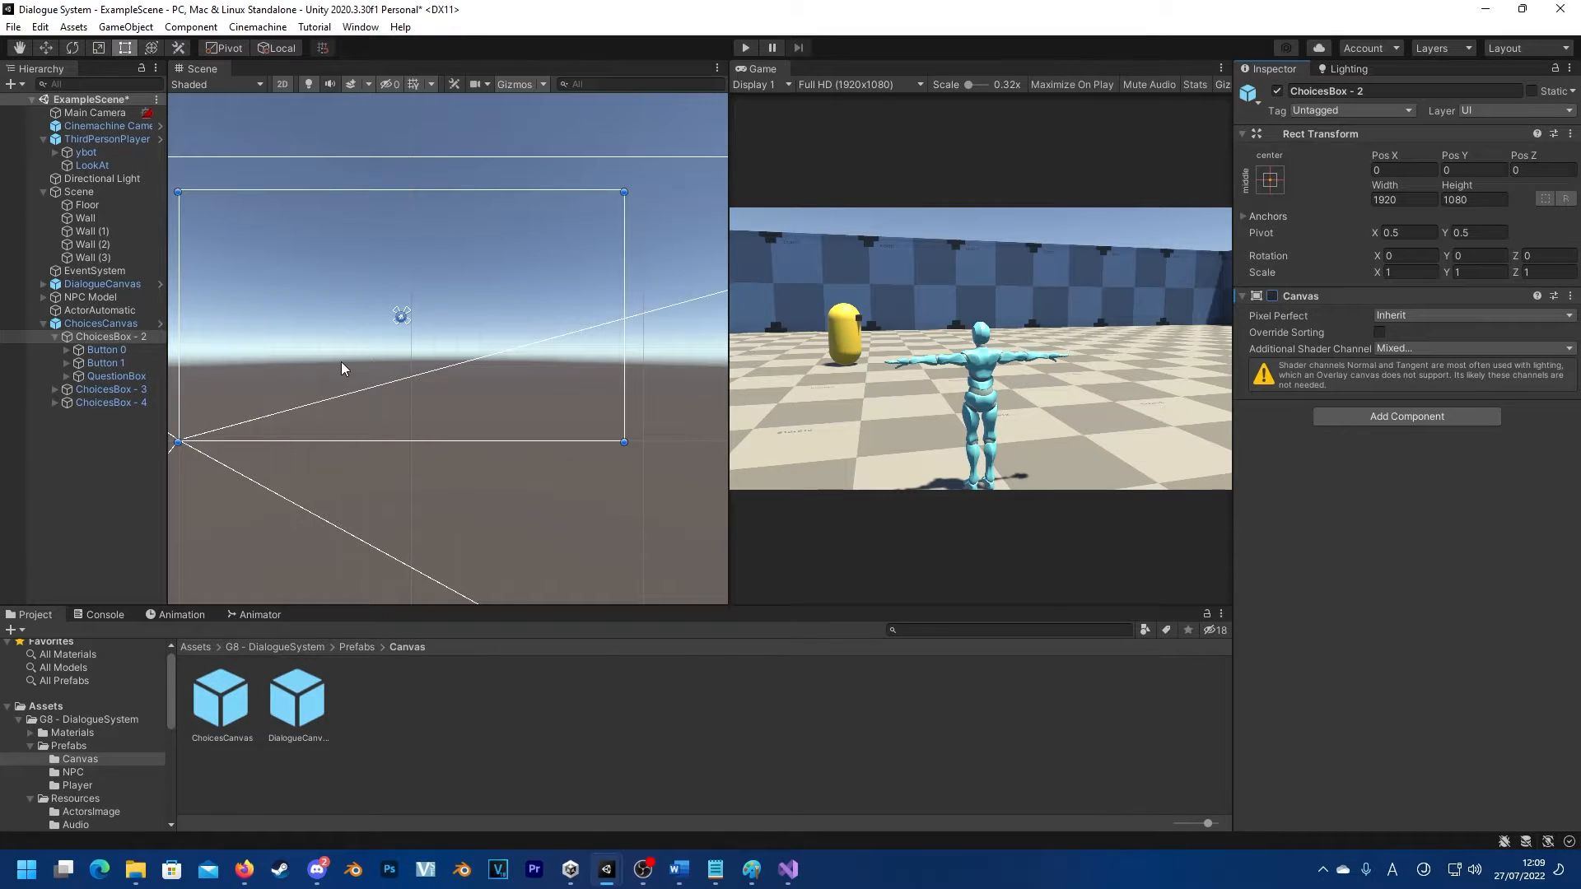
Step: Enable the Canvas components of ChoicesBox - 3 and ChoicesBox - 4 to preview their layouts
{"action": "left_click", "coordinate": [82, 389]}
{"action": "left_click", "coordinate": [55, 389]}
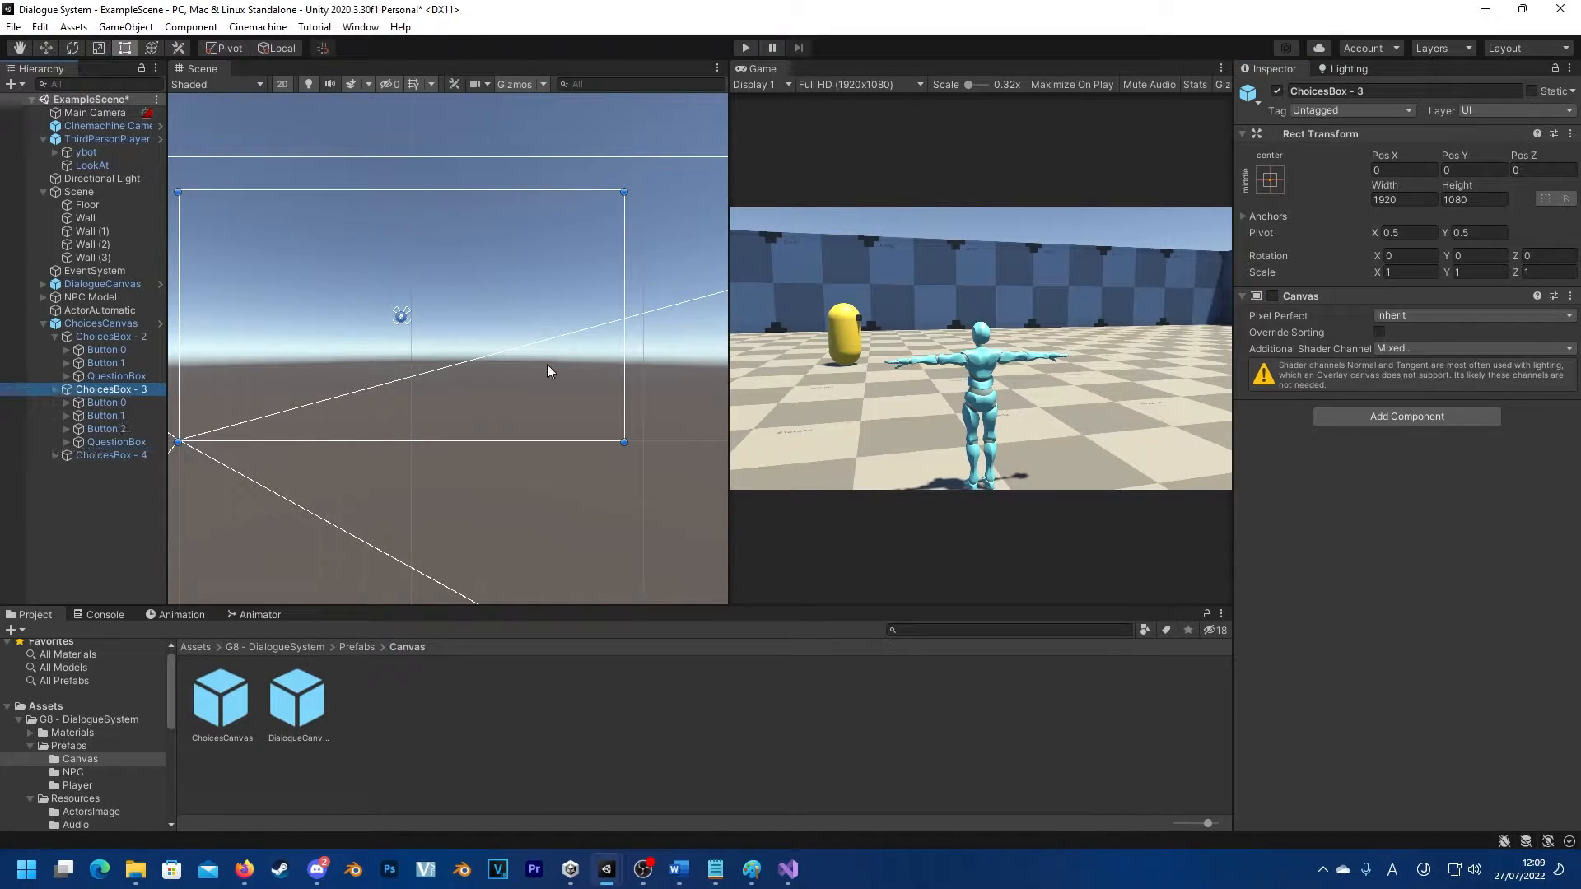
{"action": "left_click", "coordinate": [1273, 296]}
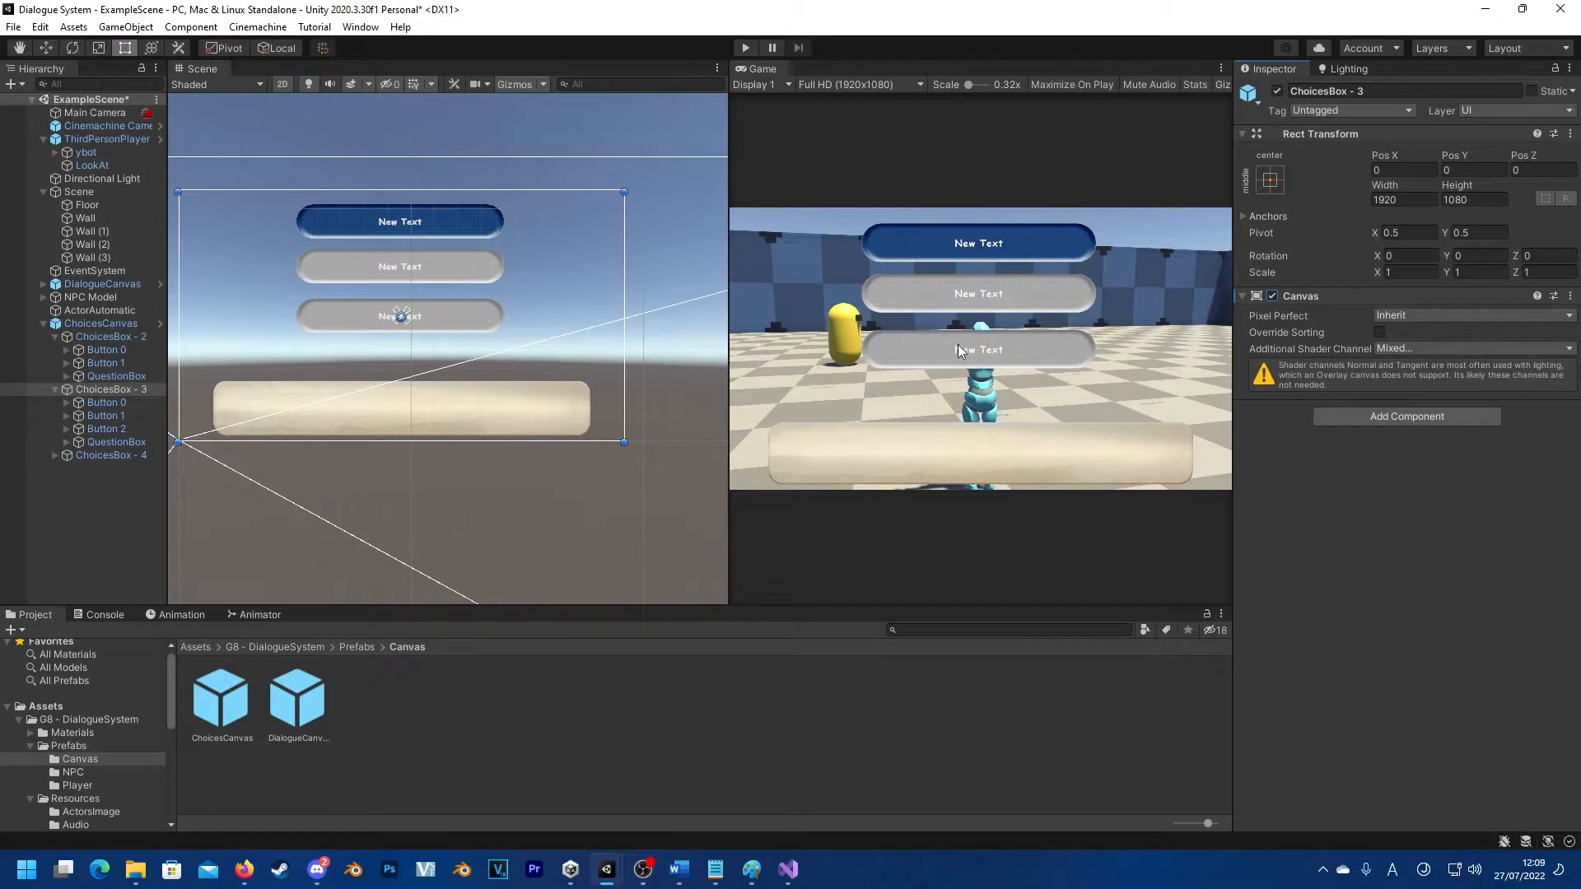
{"action": "left_click", "coordinate": [72, 456]}
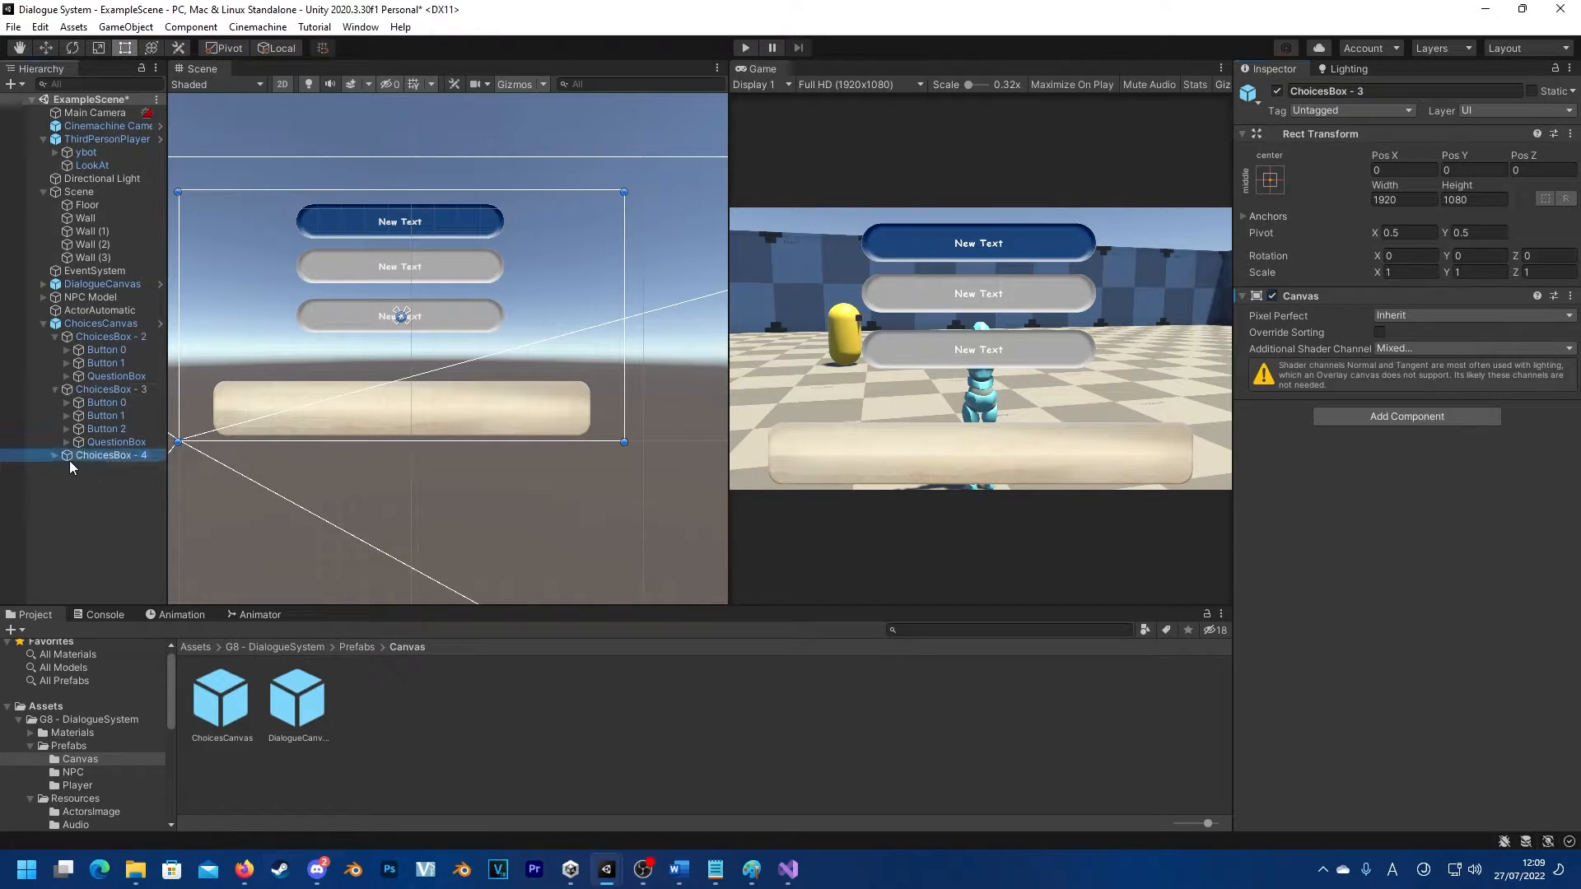
{"action": "left_click", "coordinate": [1273, 296]}
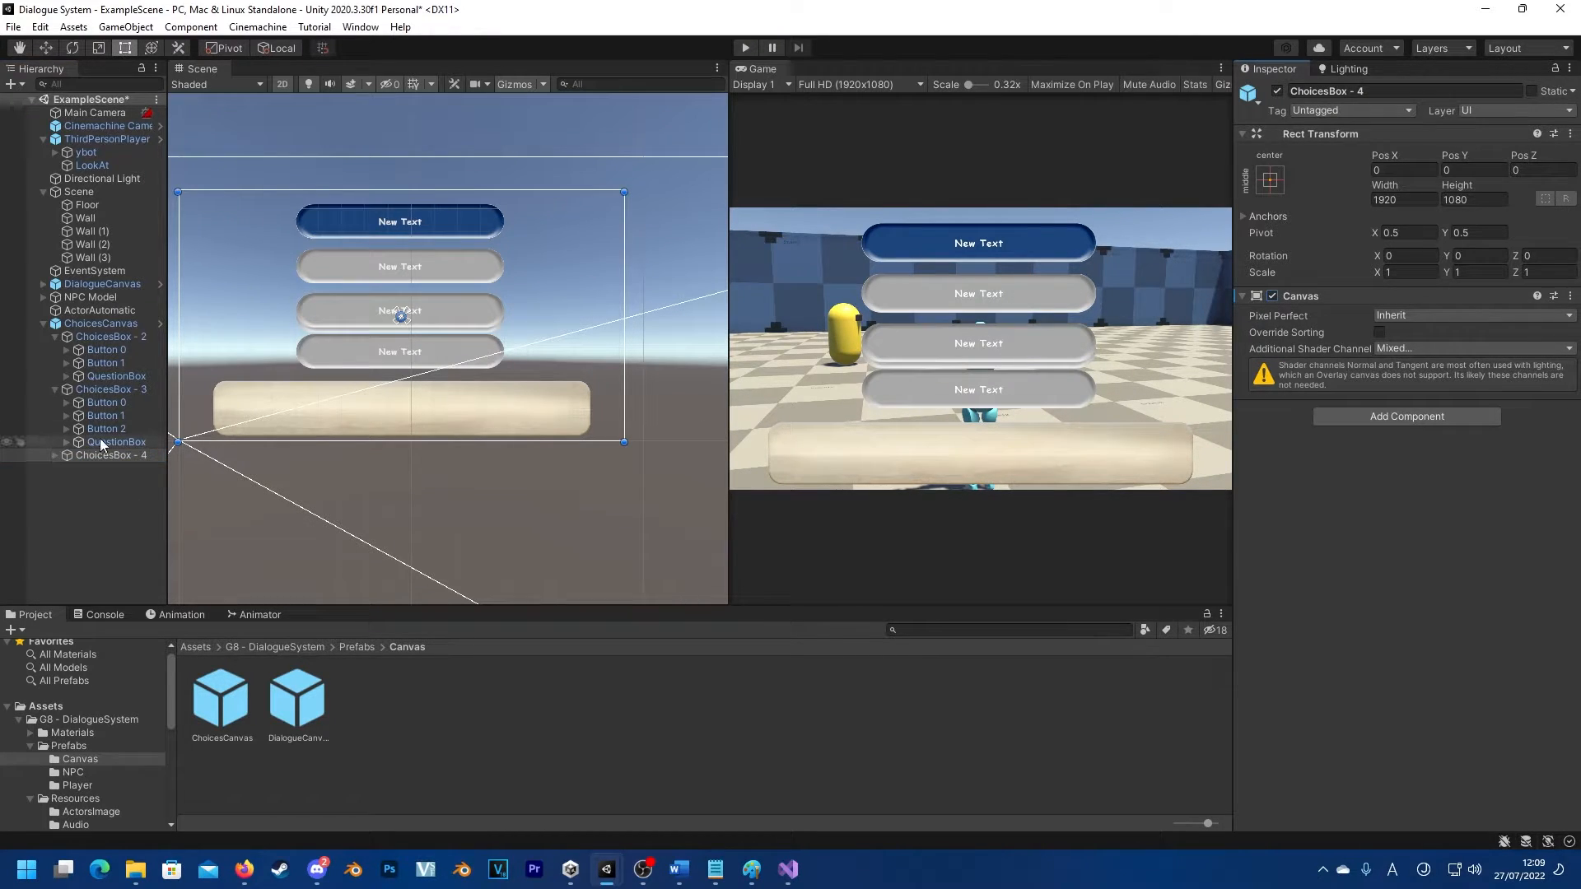
Step: Disable the Canvas components of ChoicesBox - 3 and ChoicesBox - 4, collapse the expanded boxes, and select ChoicesBox - 2
{"action": "left_click", "coordinate": [87, 388]}
{"action": "left_click", "coordinate": [1272, 296]}
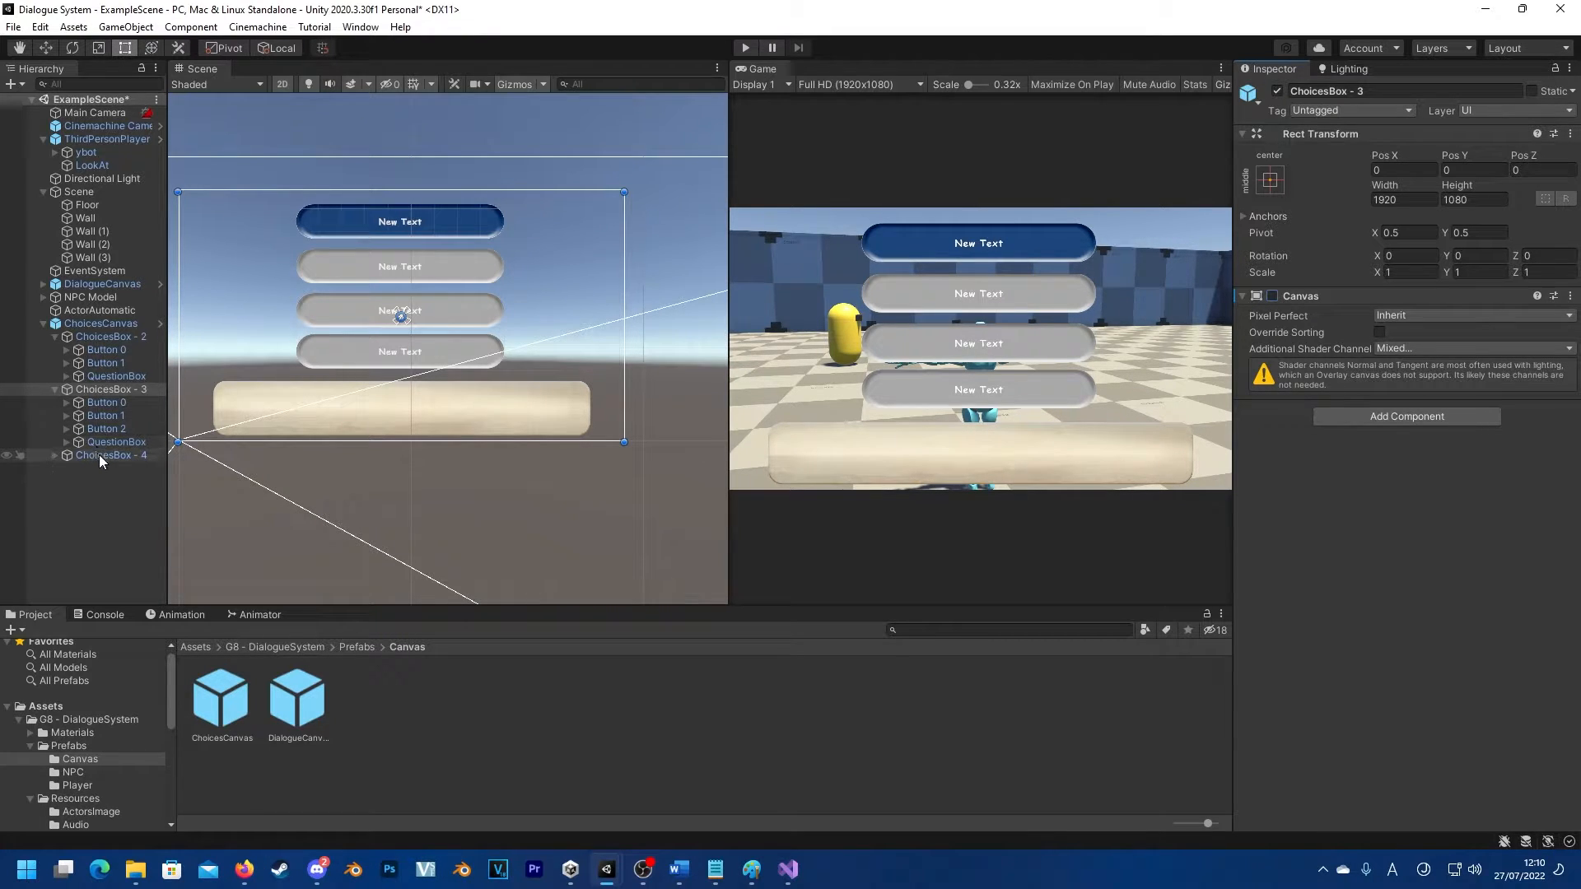
{"action": "left_click", "coordinate": [54, 389]}
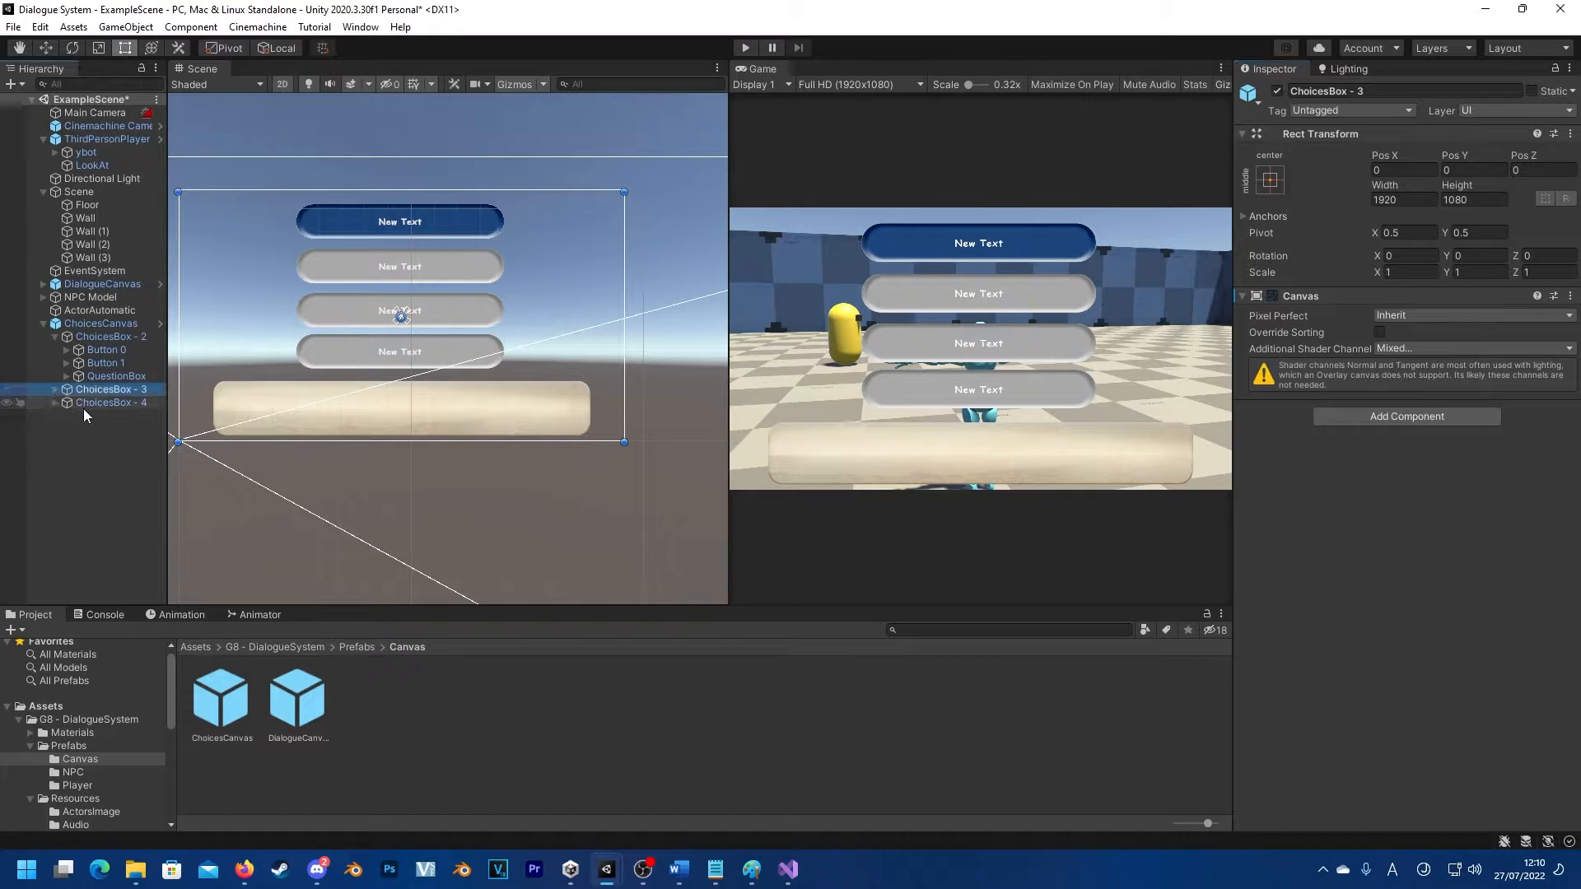
{"action": "left_click", "coordinate": [96, 403]}
{"action": "left_click", "coordinate": [123, 337]}
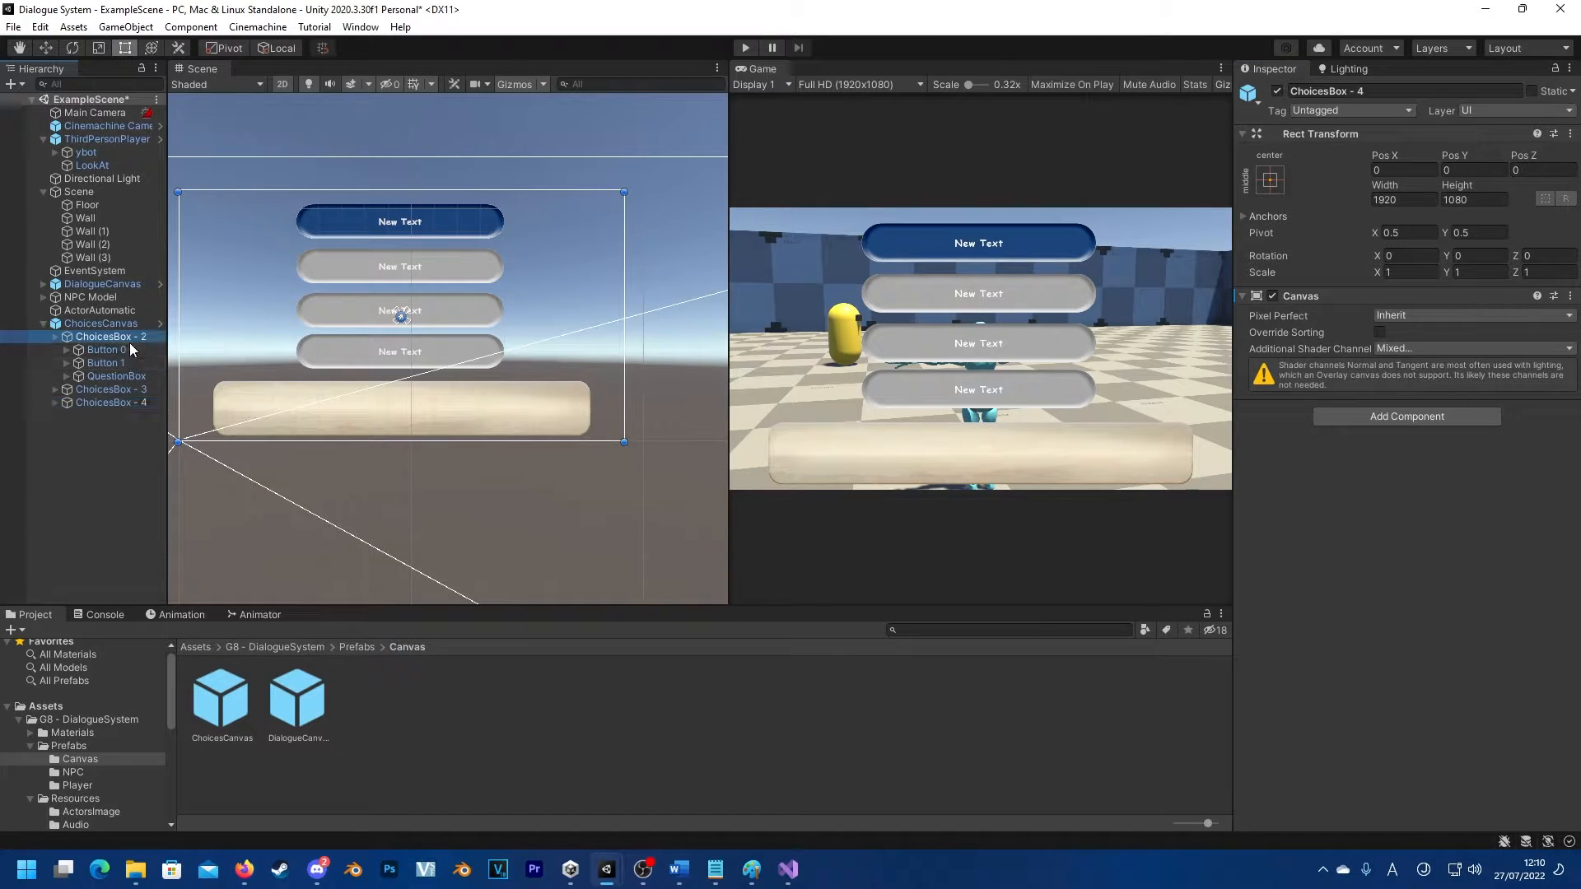
{"action": "left_click", "coordinate": [130, 404]}
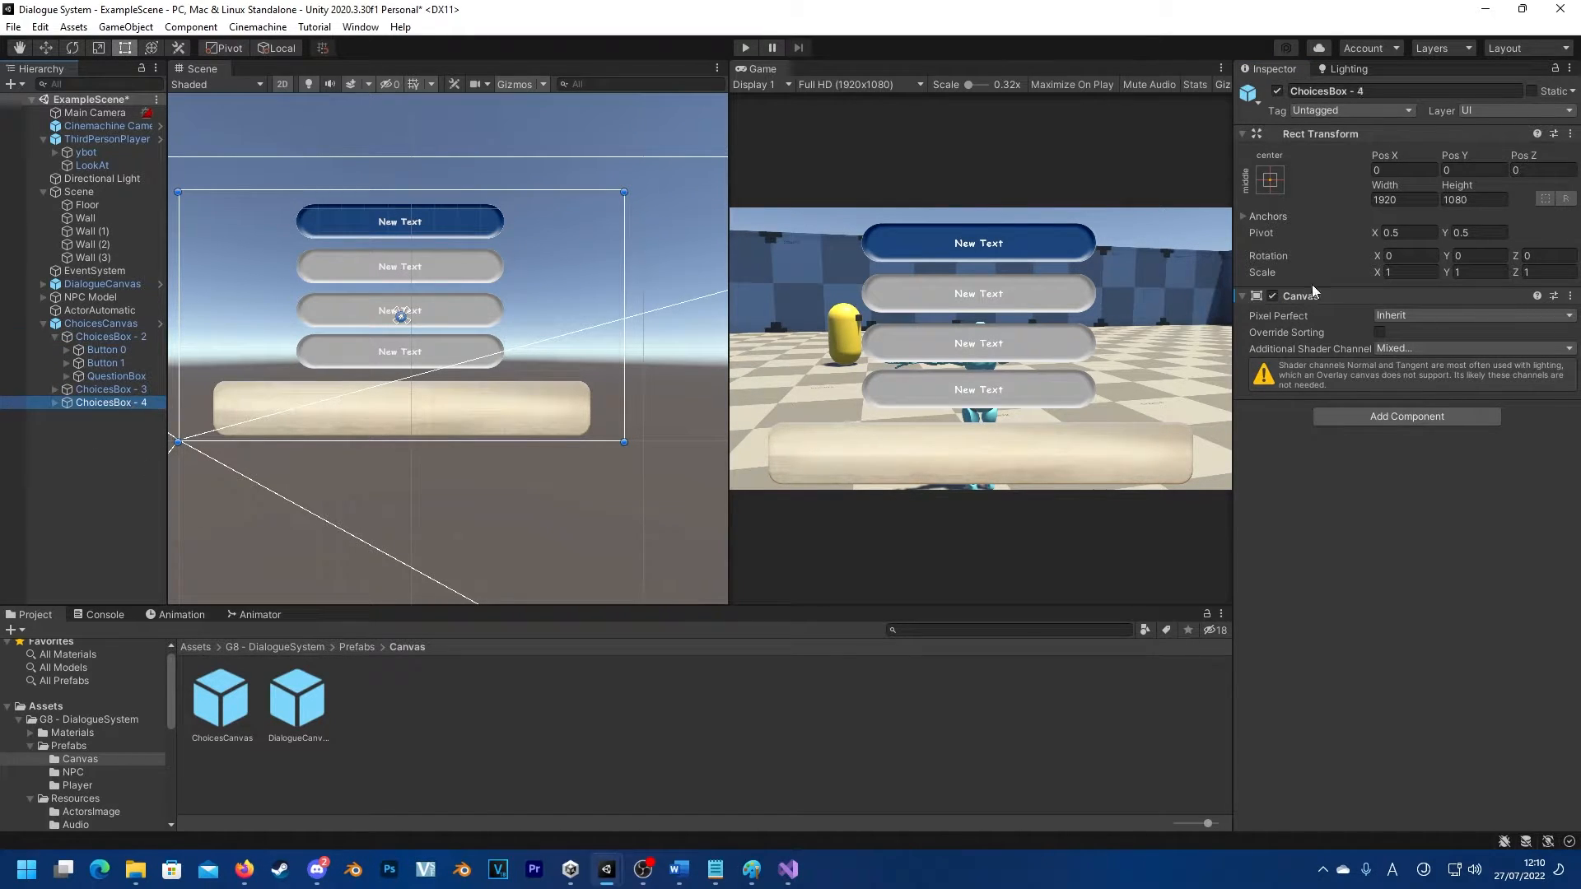
{"action": "left_click", "coordinate": [1273, 296]}
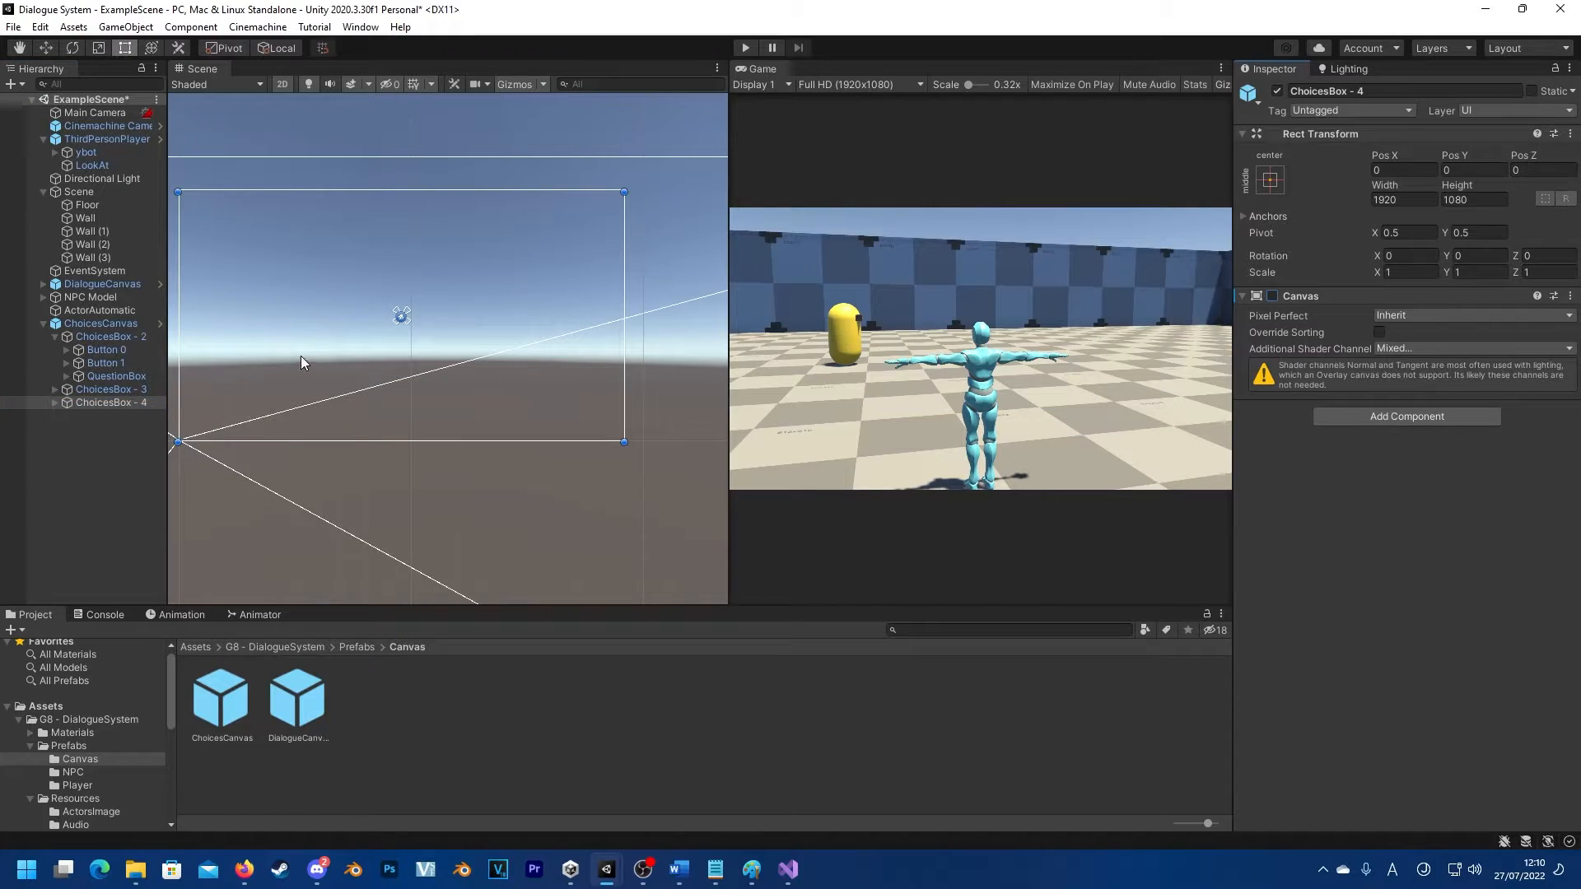
{"action": "left_click", "coordinate": [54, 338]}
{"action": "left_click", "coordinate": [80, 335]}
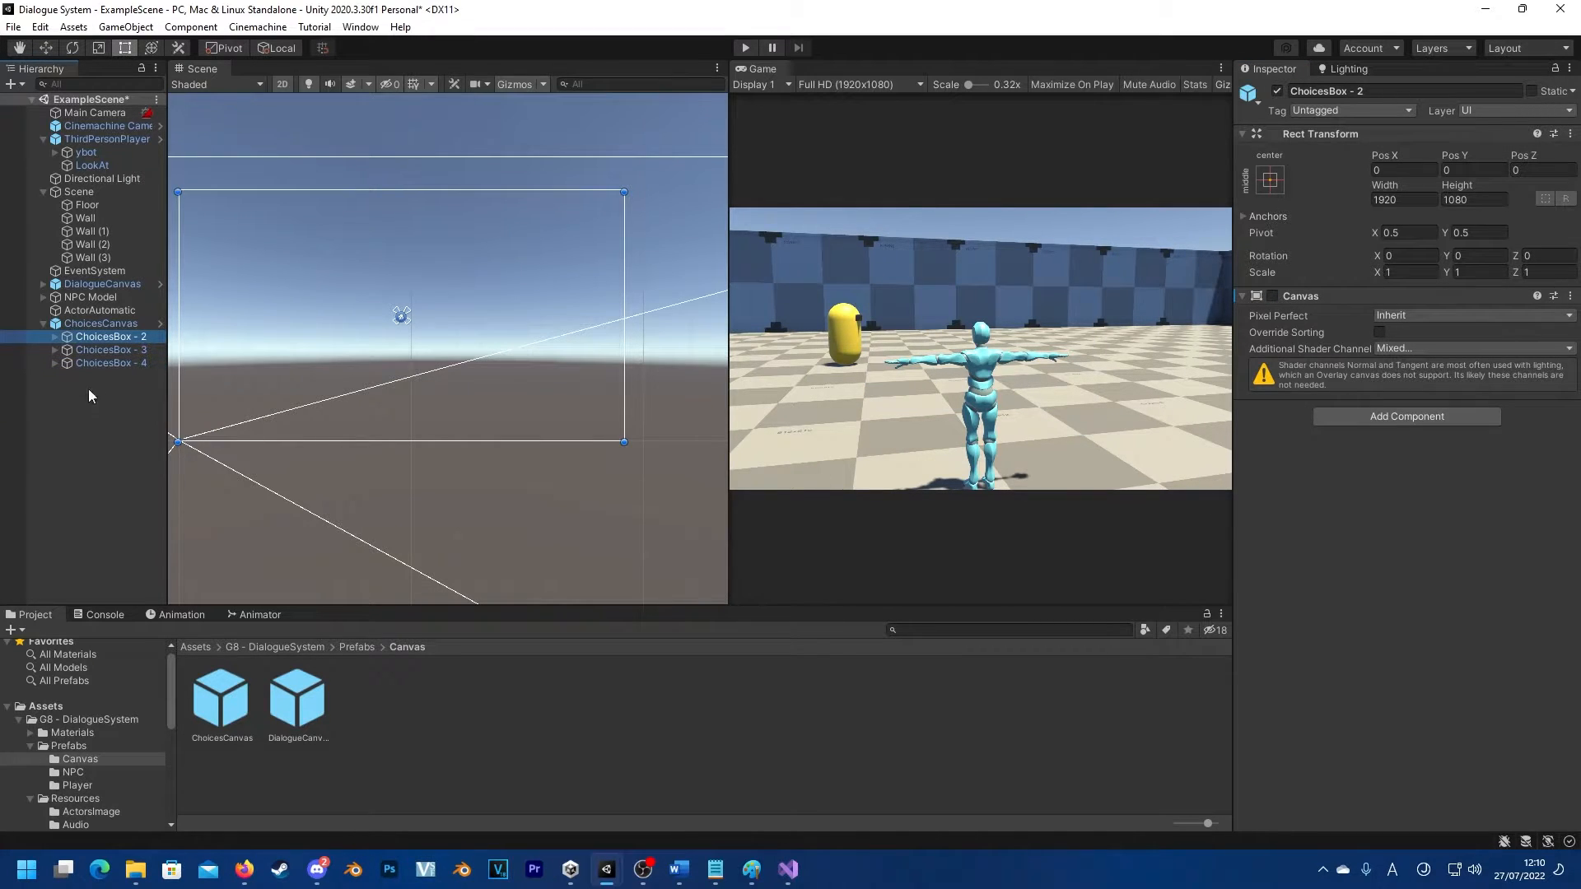
Step: Expand ChoicesBox - 2 and ChoicesBox - 3 and inspect the buttons and QuestionBox inside ChoicesBox - 3
{"action": "left_click", "coordinate": [135, 387]}
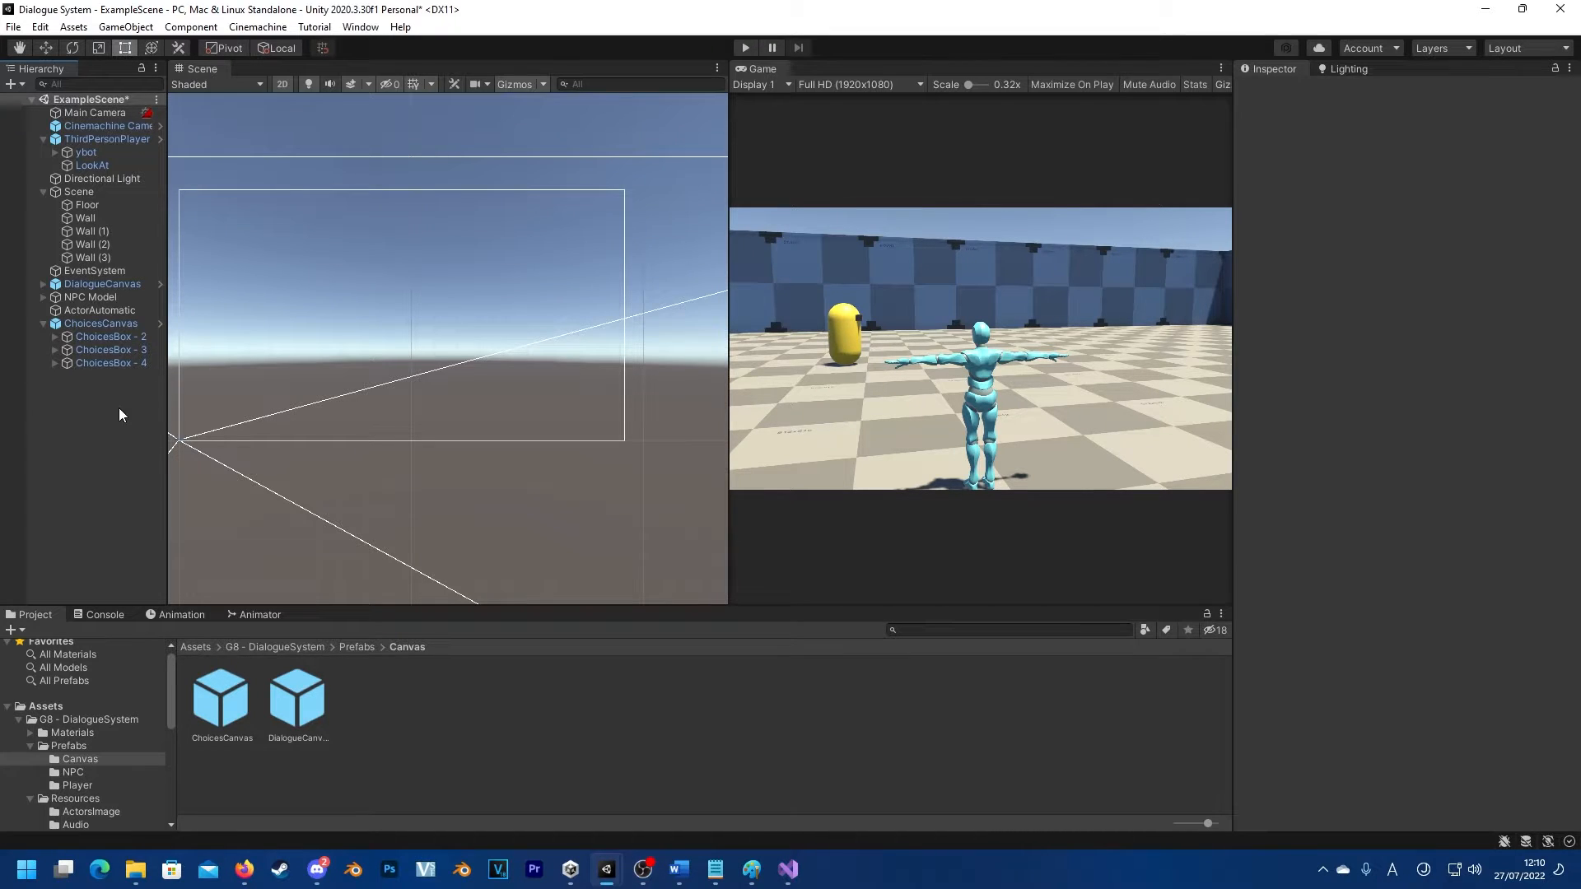
{"action": "left_click", "coordinate": [123, 337]}
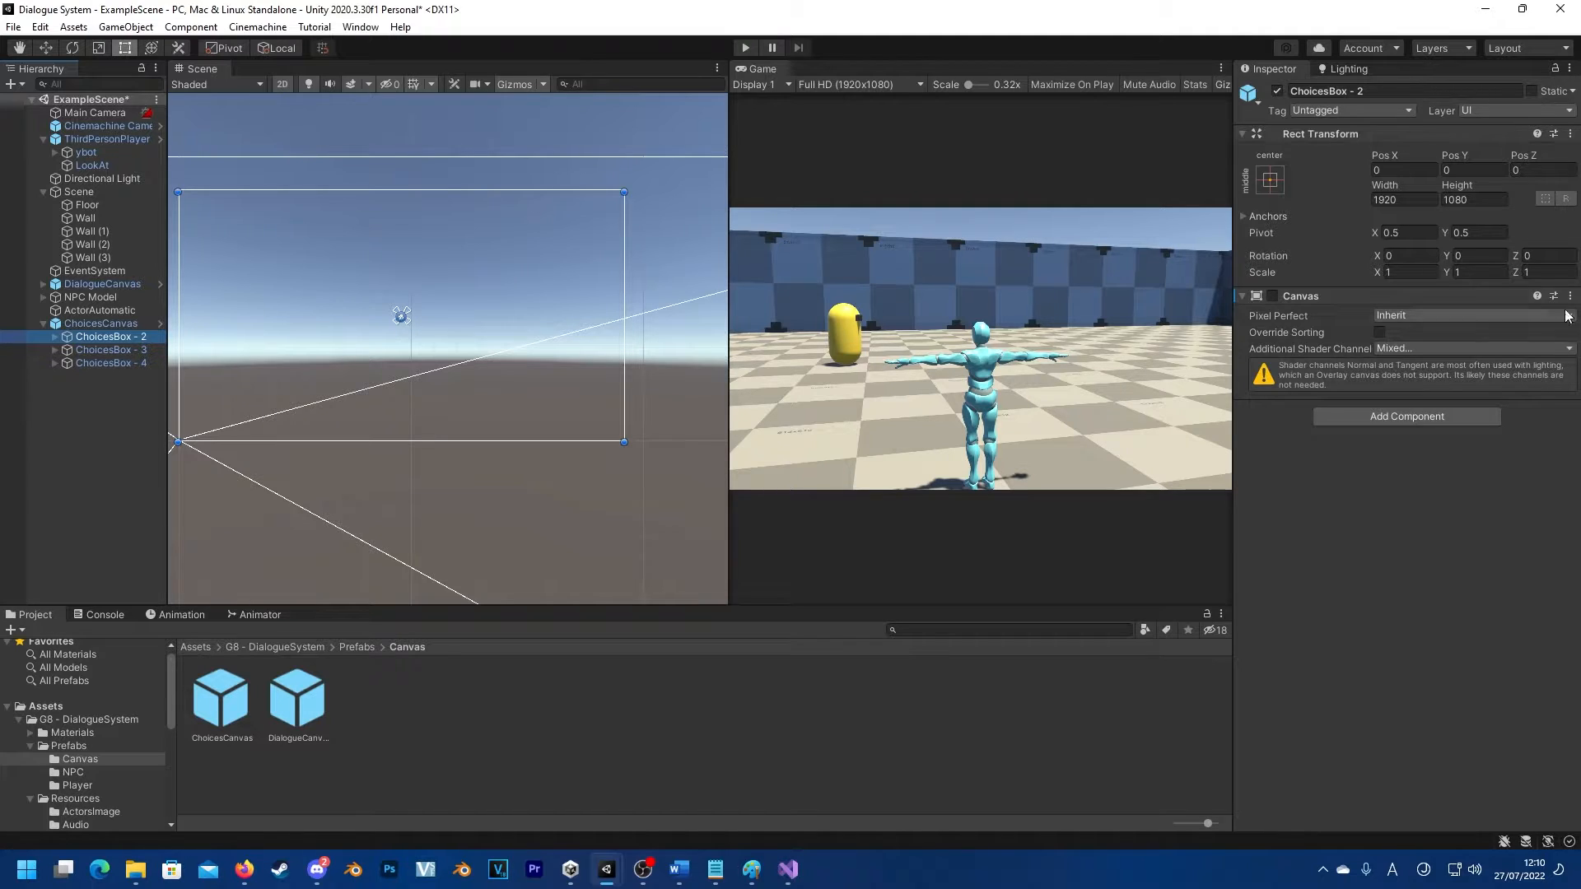
{"action": "left_click", "coordinate": [53, 337]}
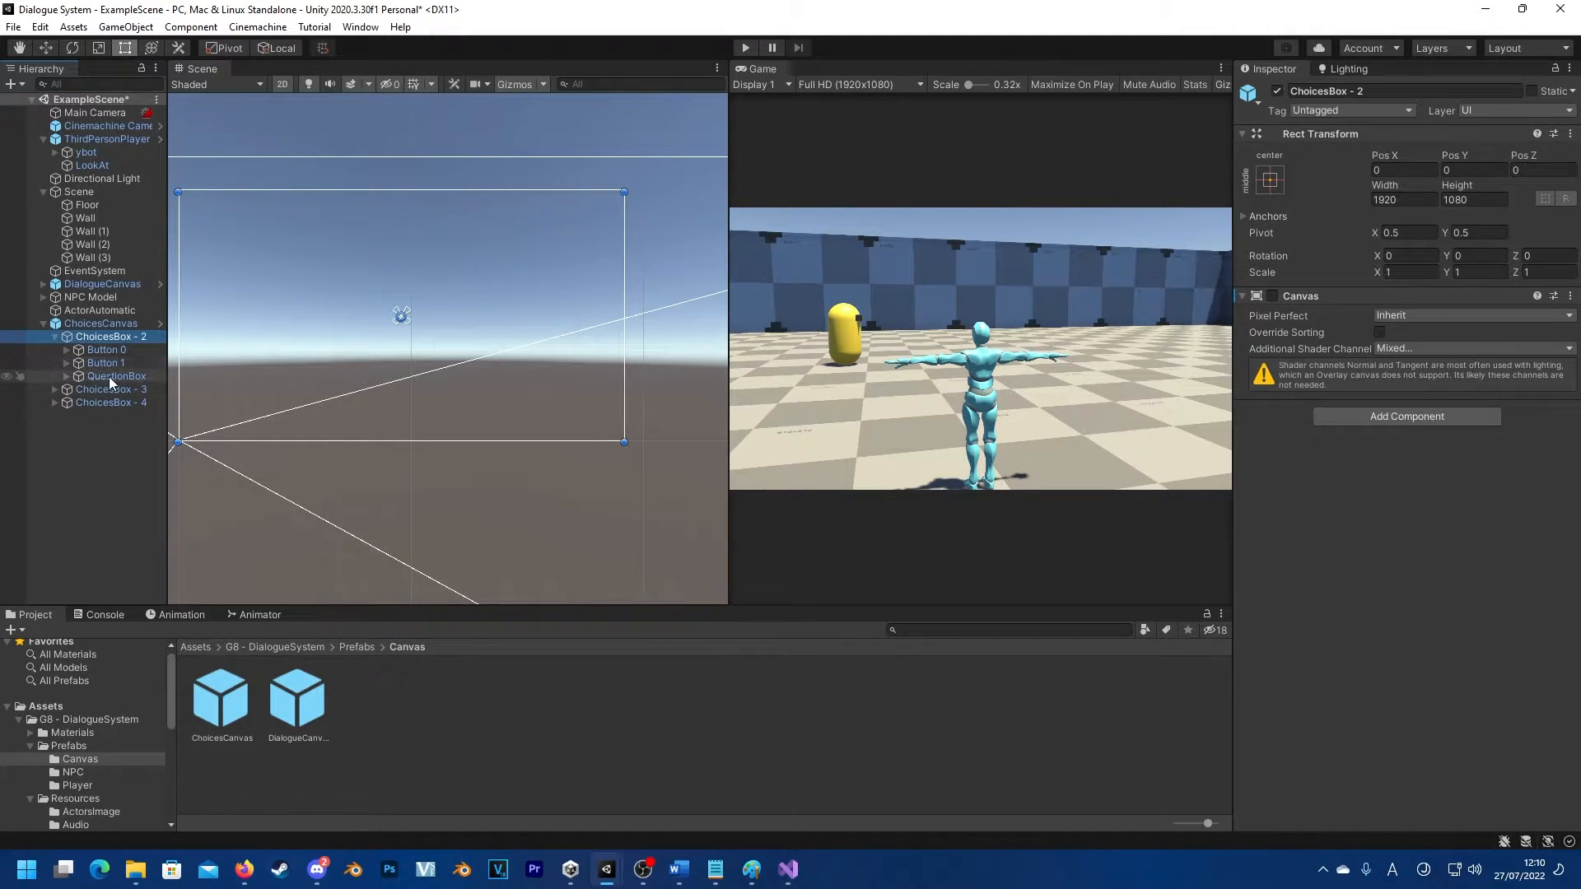
{"action": "left_click", "coordinate": [56, 390]}
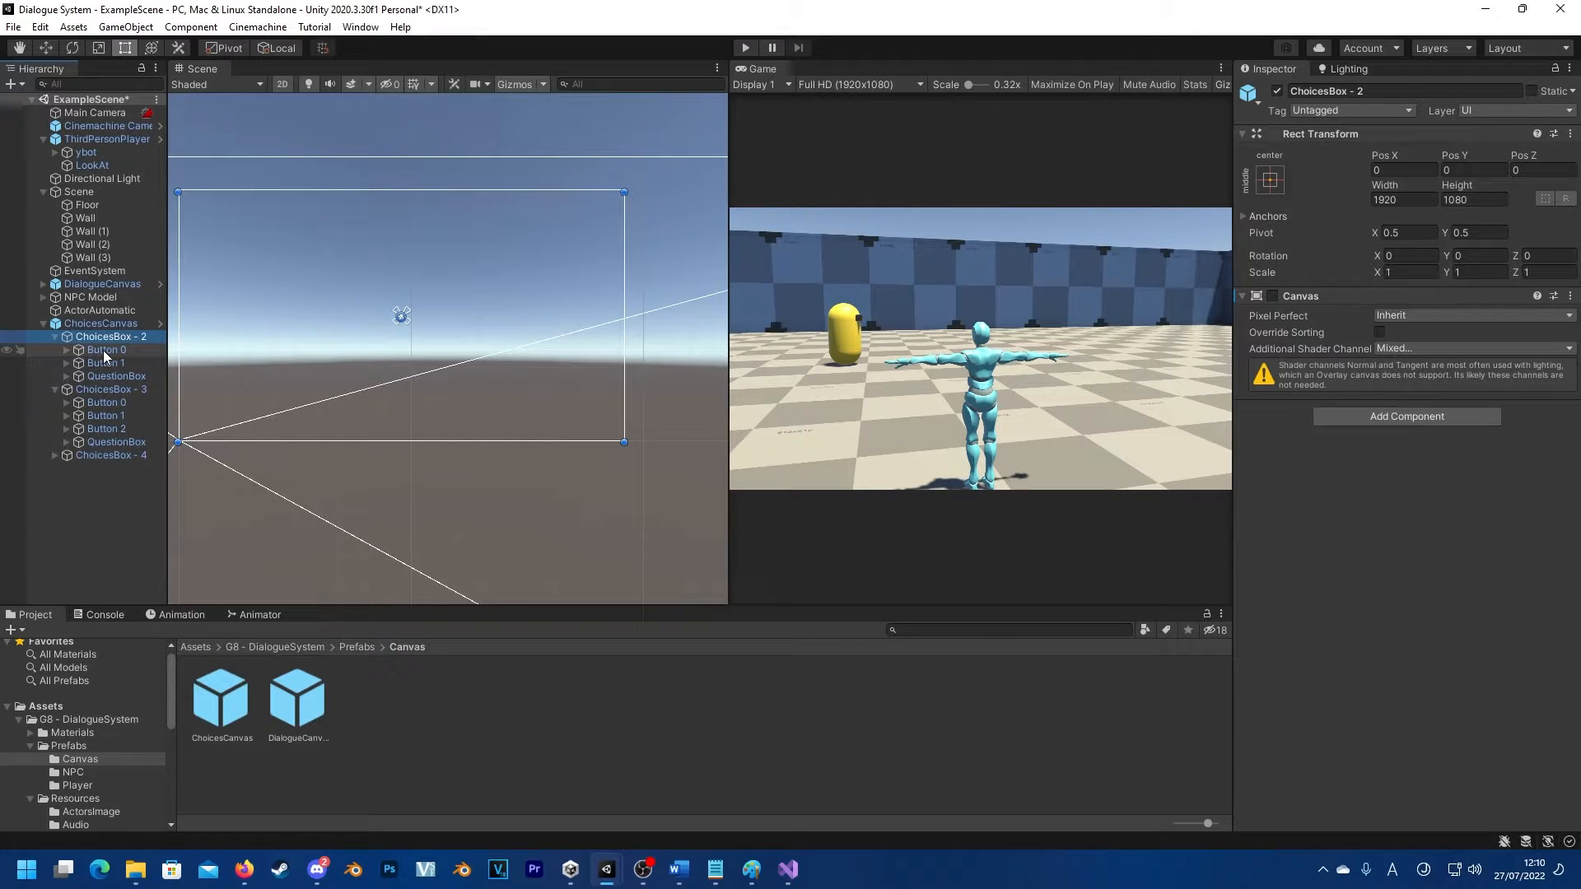
{"action": "left_click", "coordinate": [94, 391]}
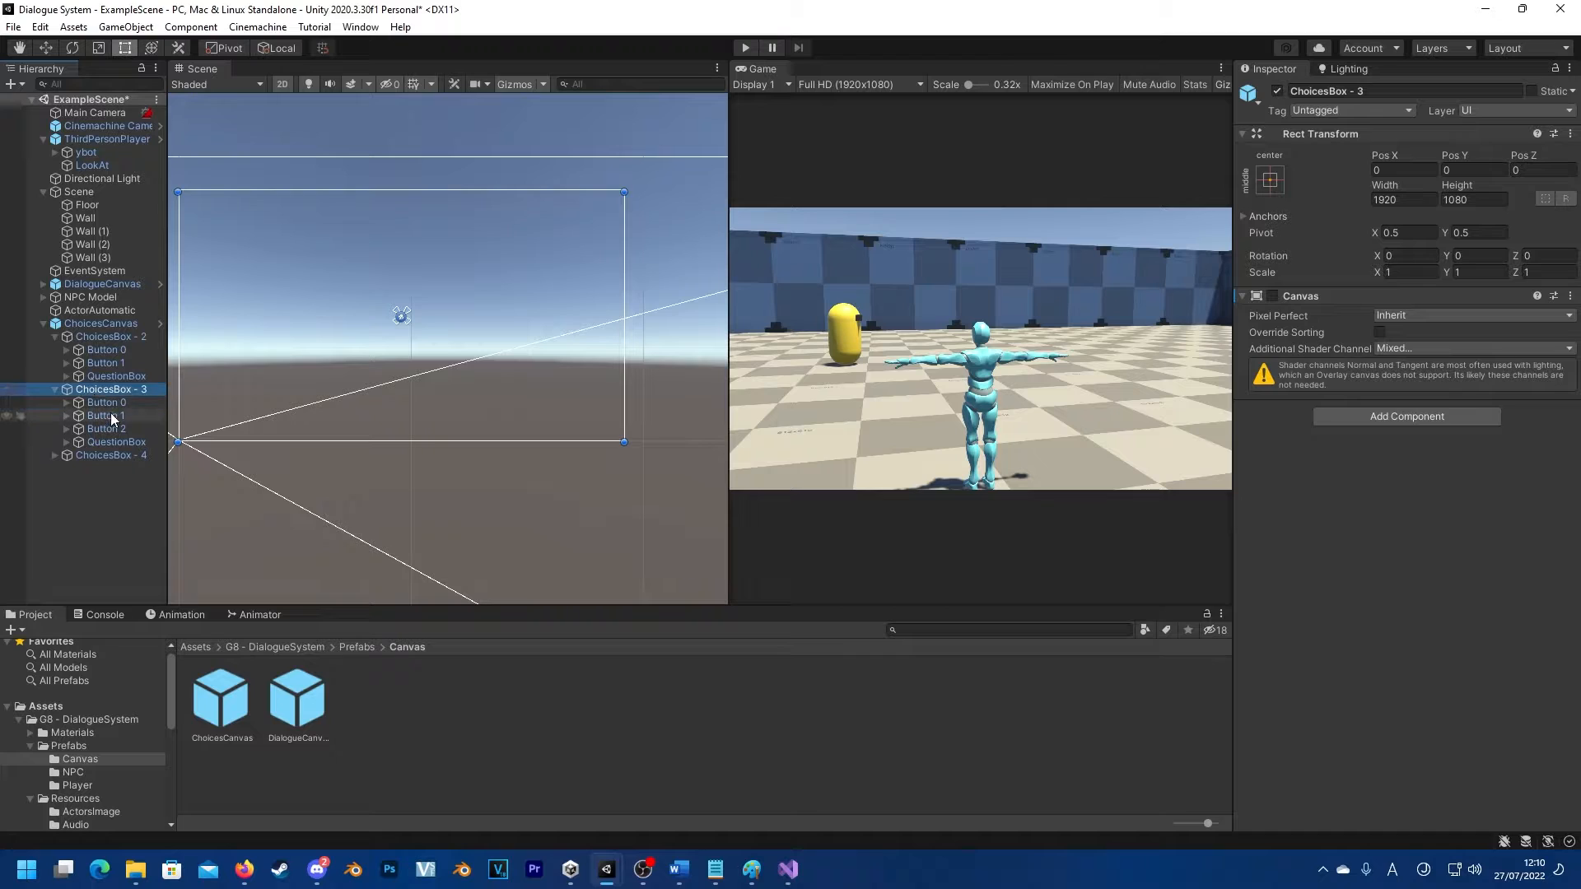
{"action": "left_click", "coordinate": [112, 411]}
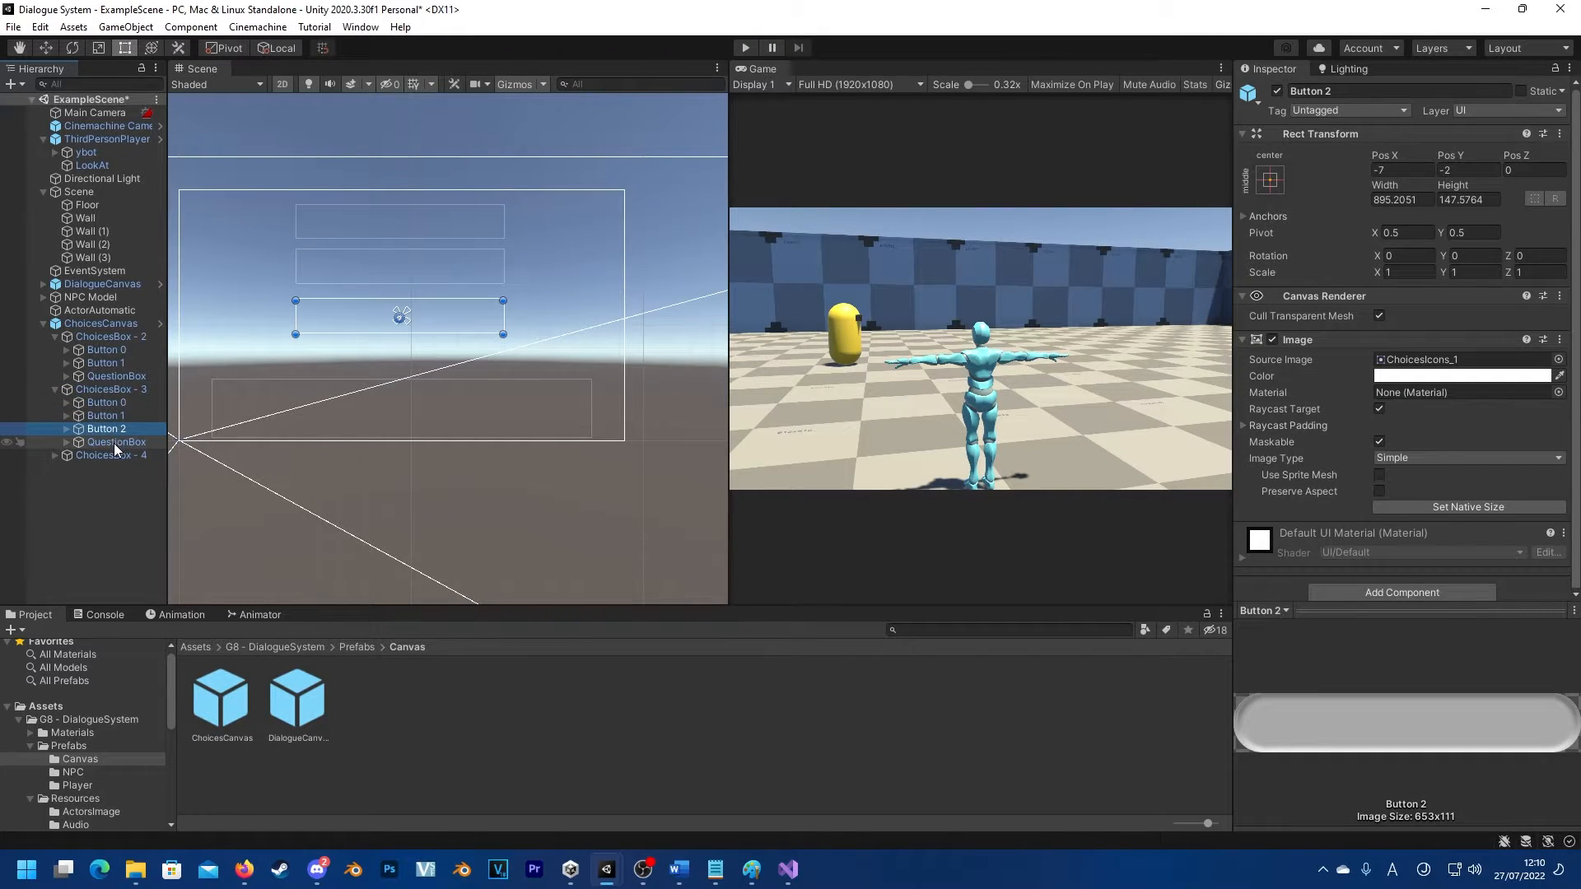
{"action": "left_click", "coordinate": [113, 443]}
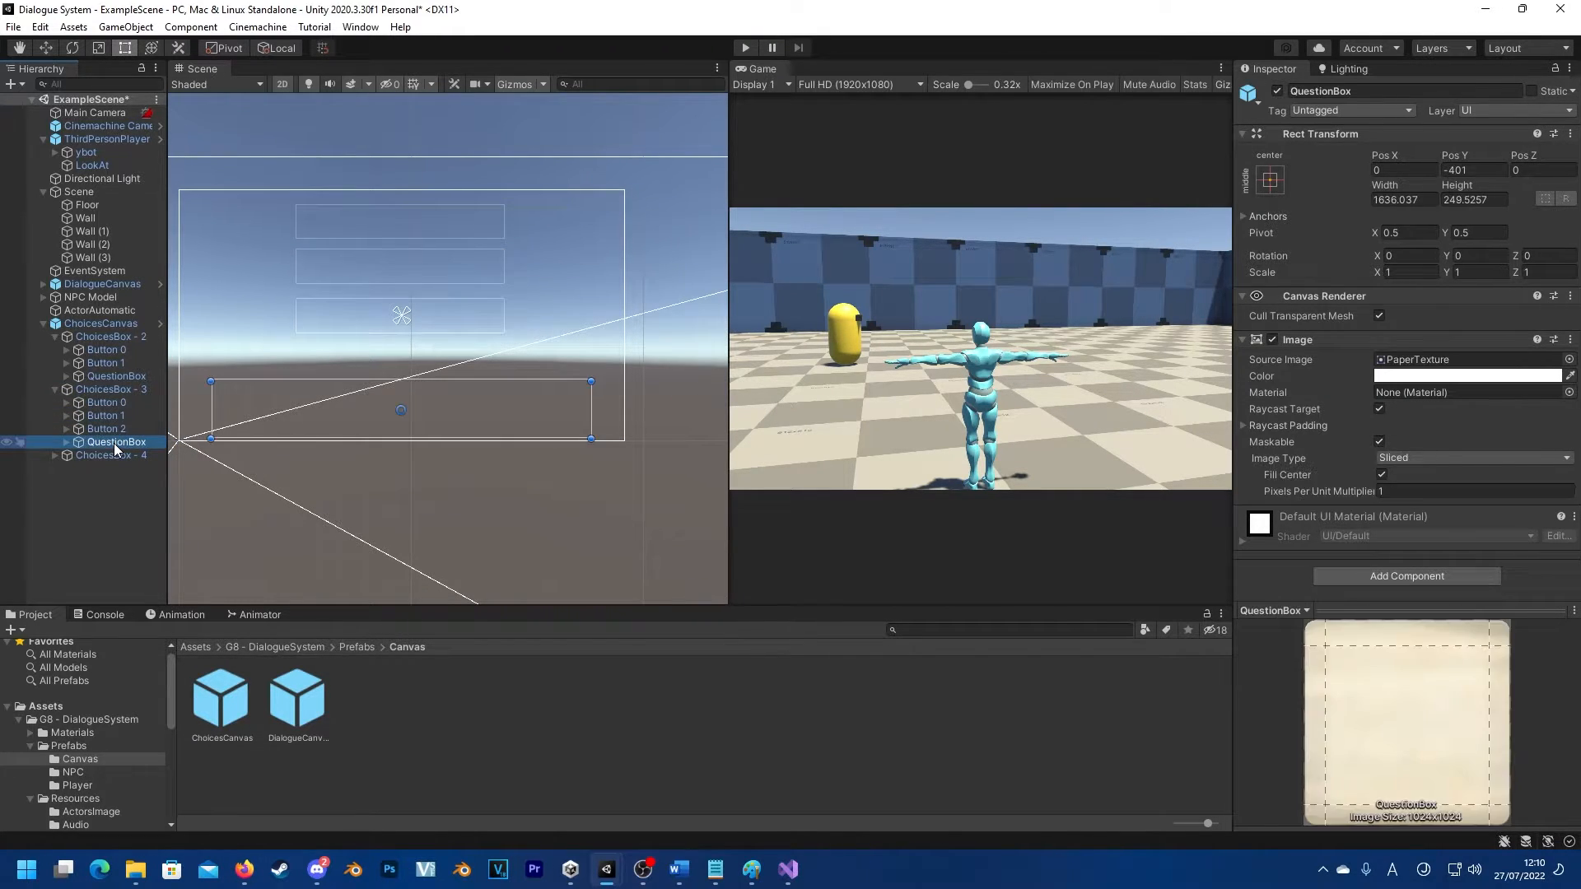
Step: Collapse ChoicesBox - 3, expand the buttons and QuestionBox under ChoicesBox - 2, and enable that box's Canvas component
{"action": "left_click", "coordinate": [55, 389]}
{"action": "left_click", "coordinate": [67, 350]}
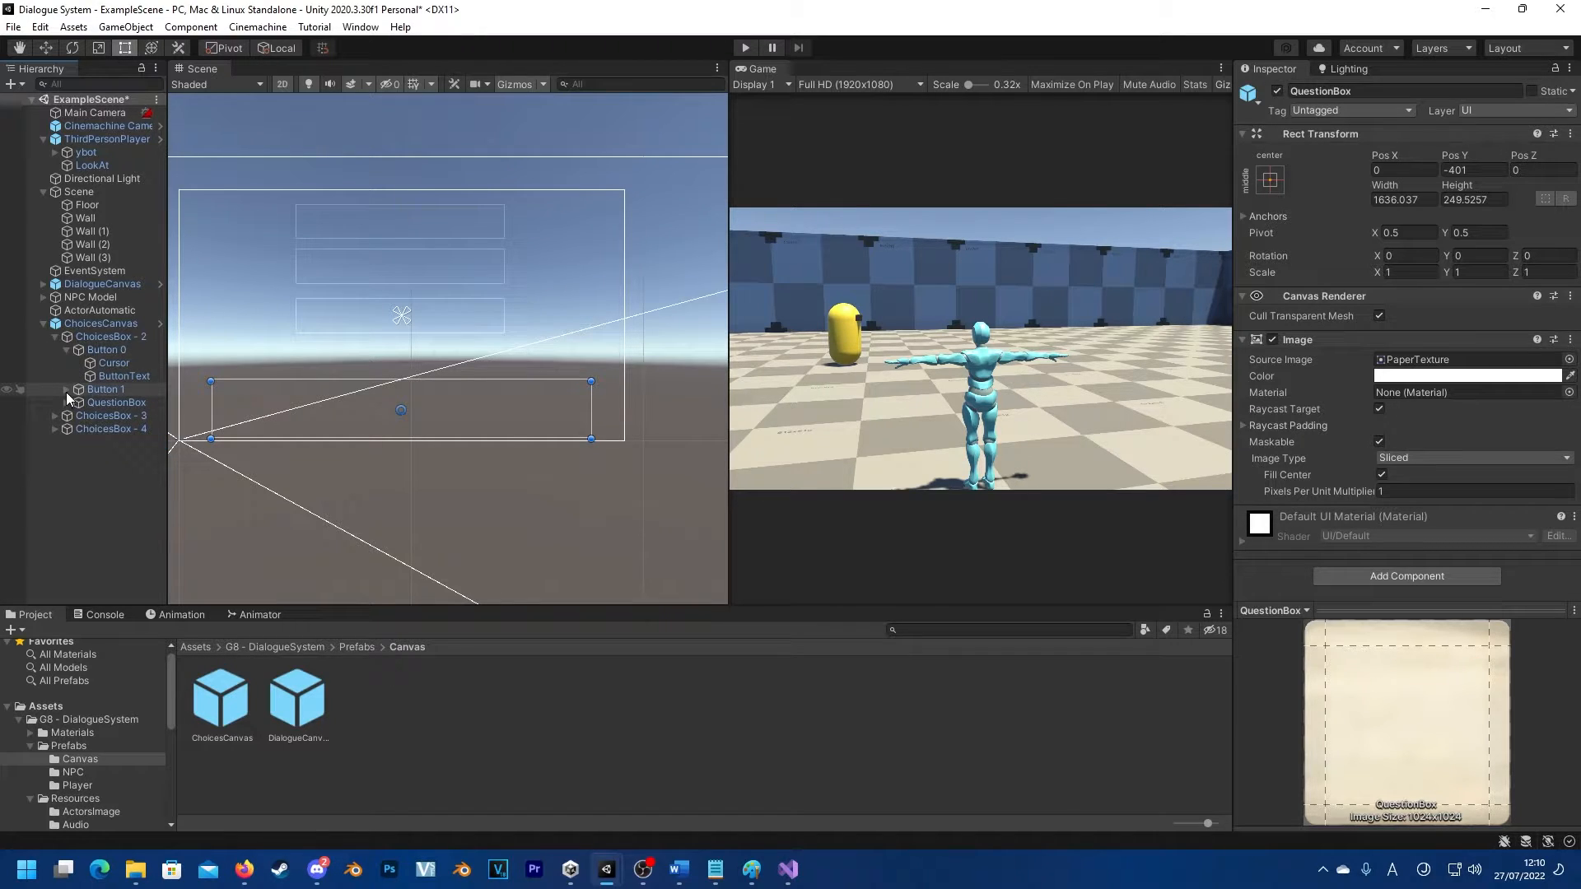
{"action": "left_click", "coordinate": [67, 390]}
{"action": "left_click", "coordinate": [67, 429]}
{"action": "left_click", "coordinate": [82, 325]}
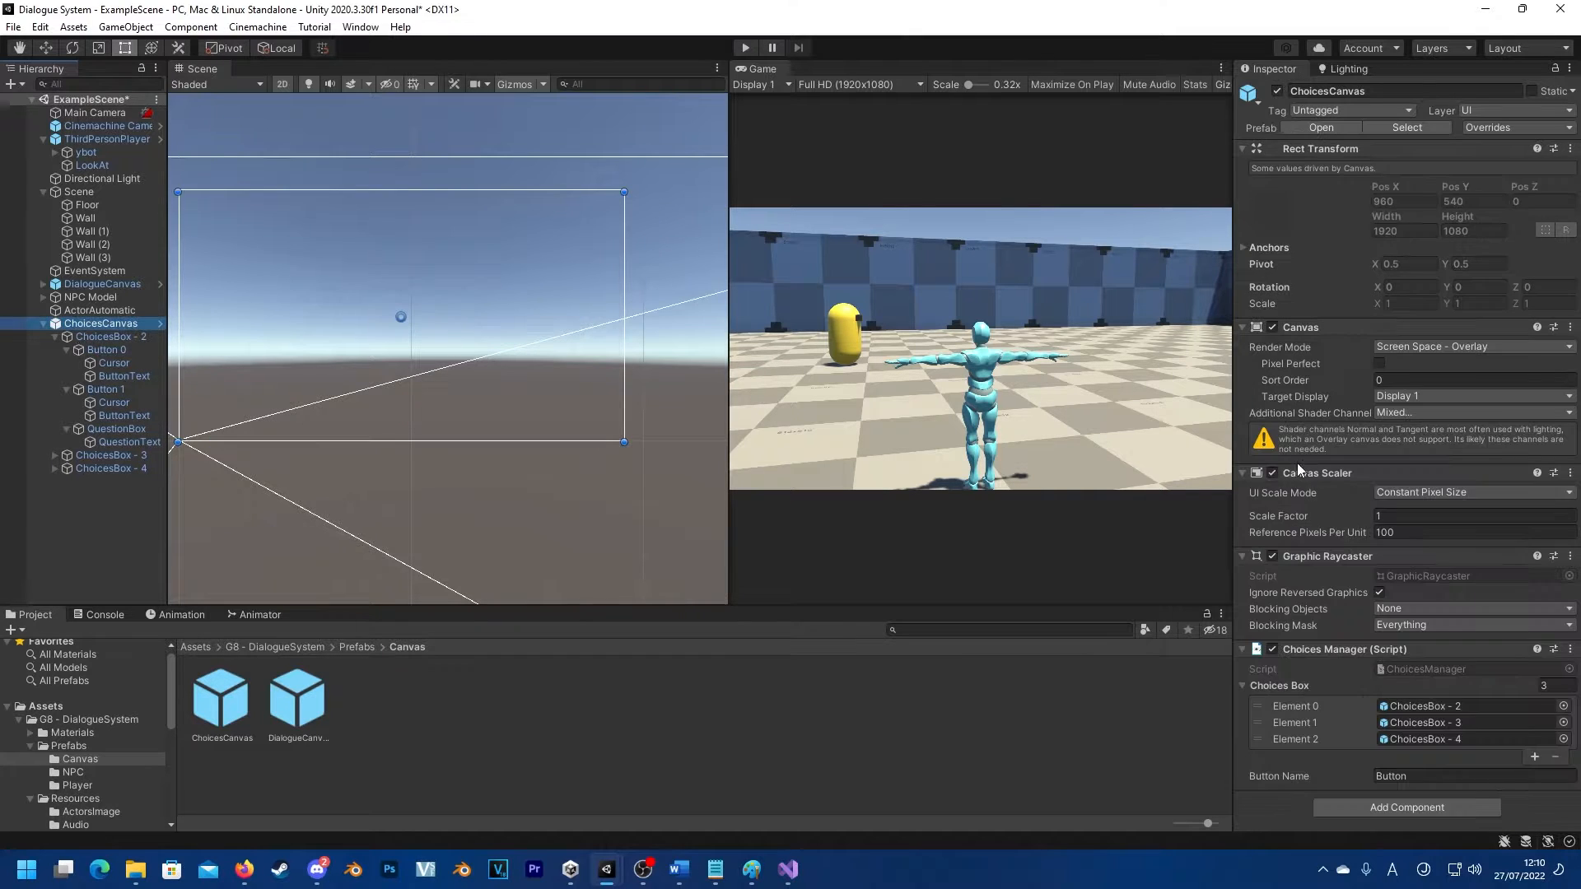
{"action": "left_click", "coordinate": [103, 337]}
{"action": "left_click", "coordinate": [1273, 296]}
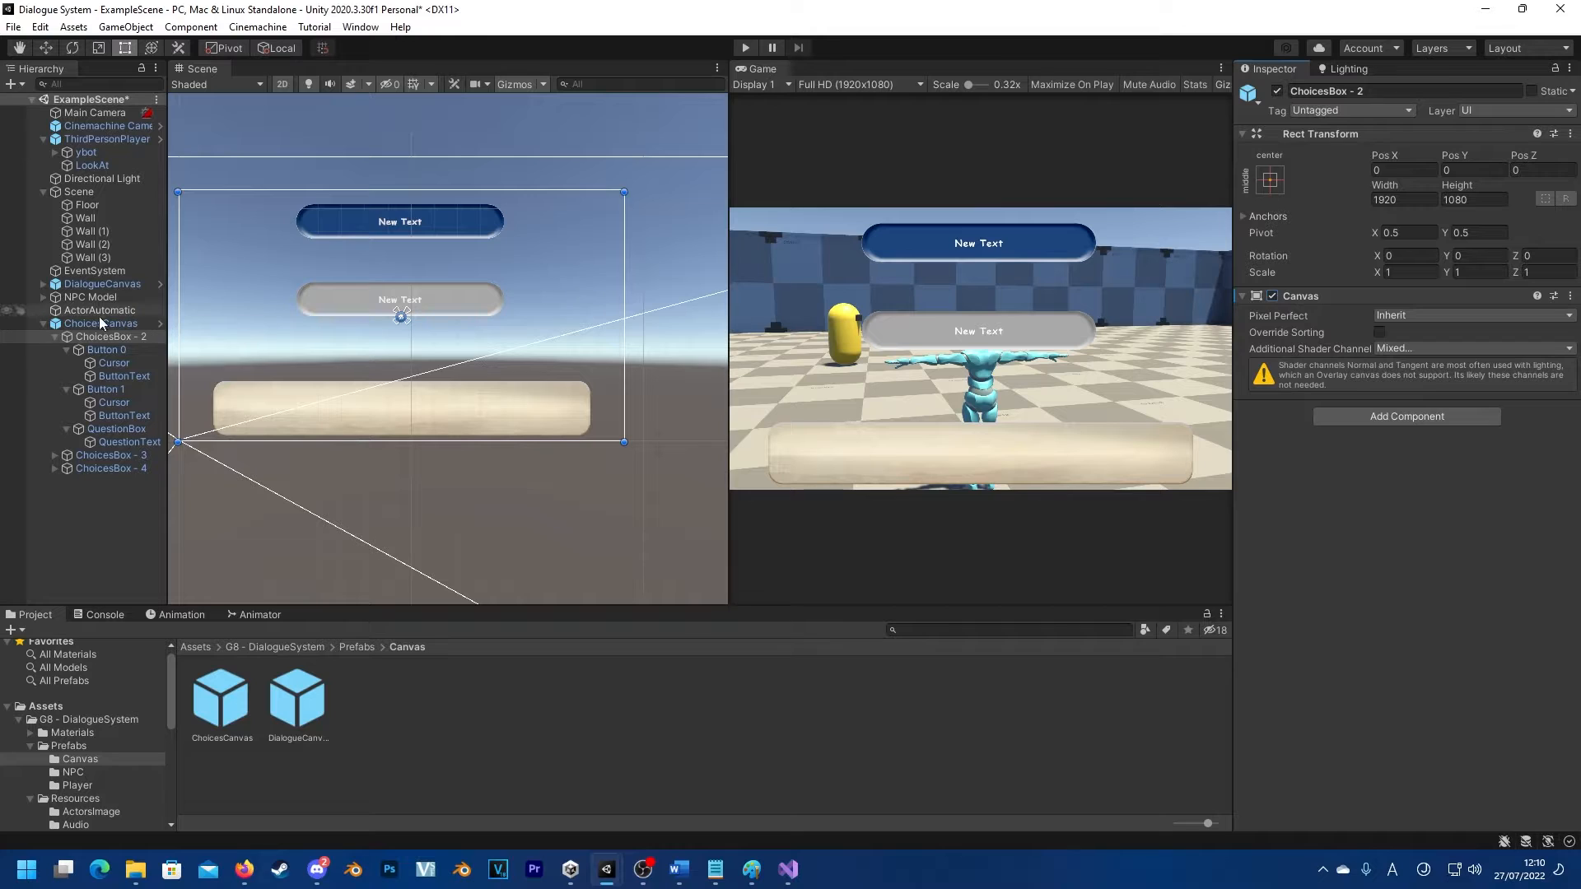
Step: Try moving Button 1 of ChoicesBox - 2 in the Scene view, and undo the changes to its position
{"action": "left_click", "coordinate": [408, 308]}
{"action": "key", "text": "w"}
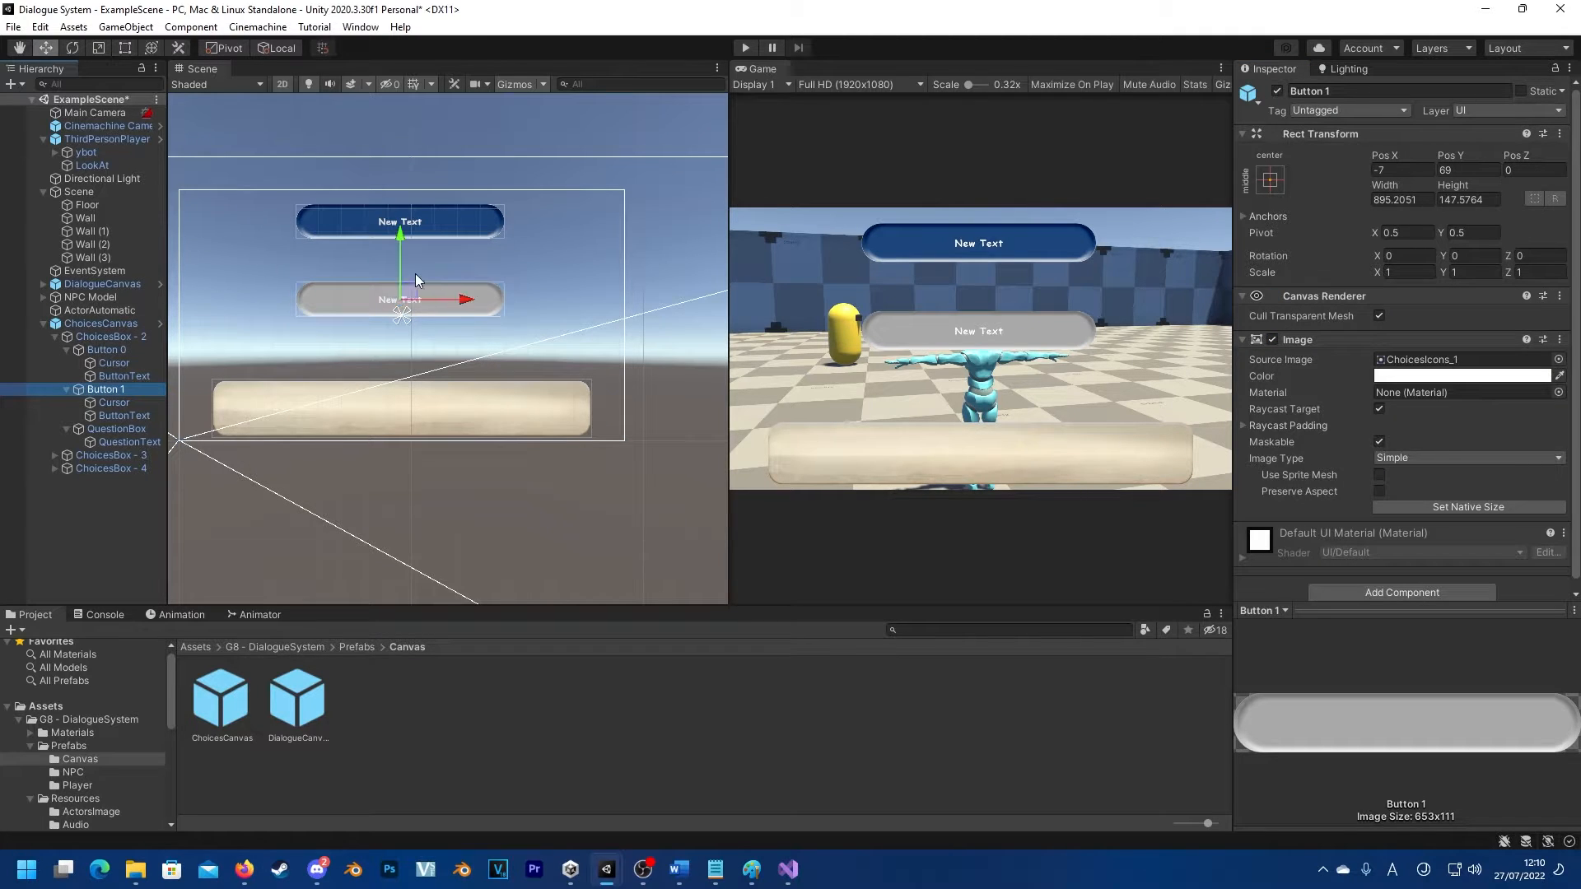
{"action": "left_click_drag", "start_coordinate": [400, 249], "coordinate": [478, 323]}
{"action": "key", "text": "e"}
{"action": "key", "text": "ctrl+z"}
{"action": "key", "text": "ctrl+z"}
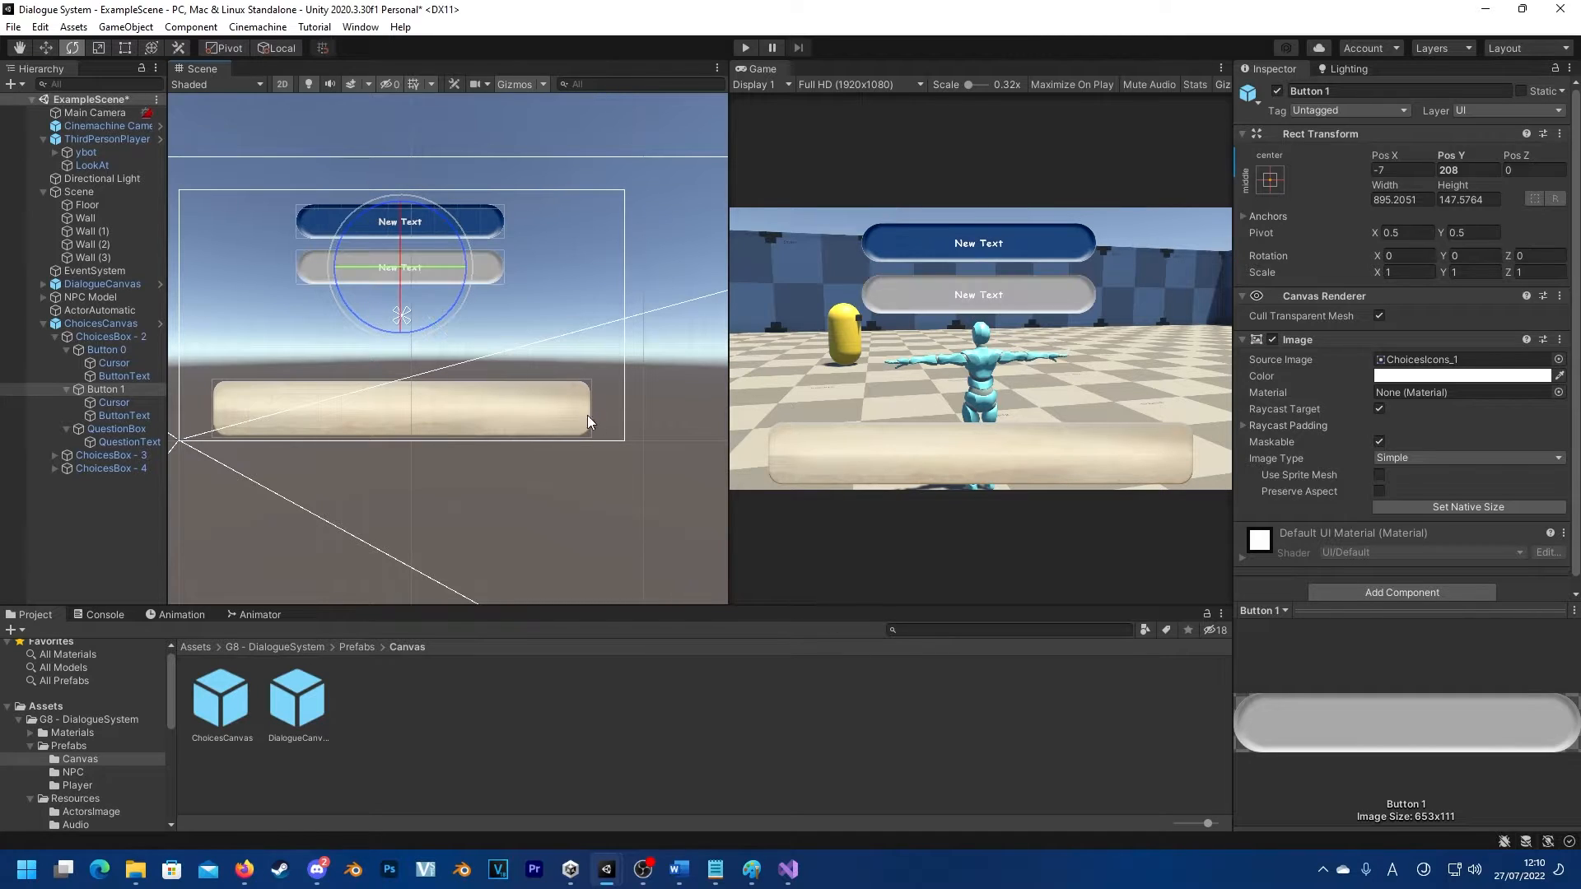
{"action": "key", "text": "w"}
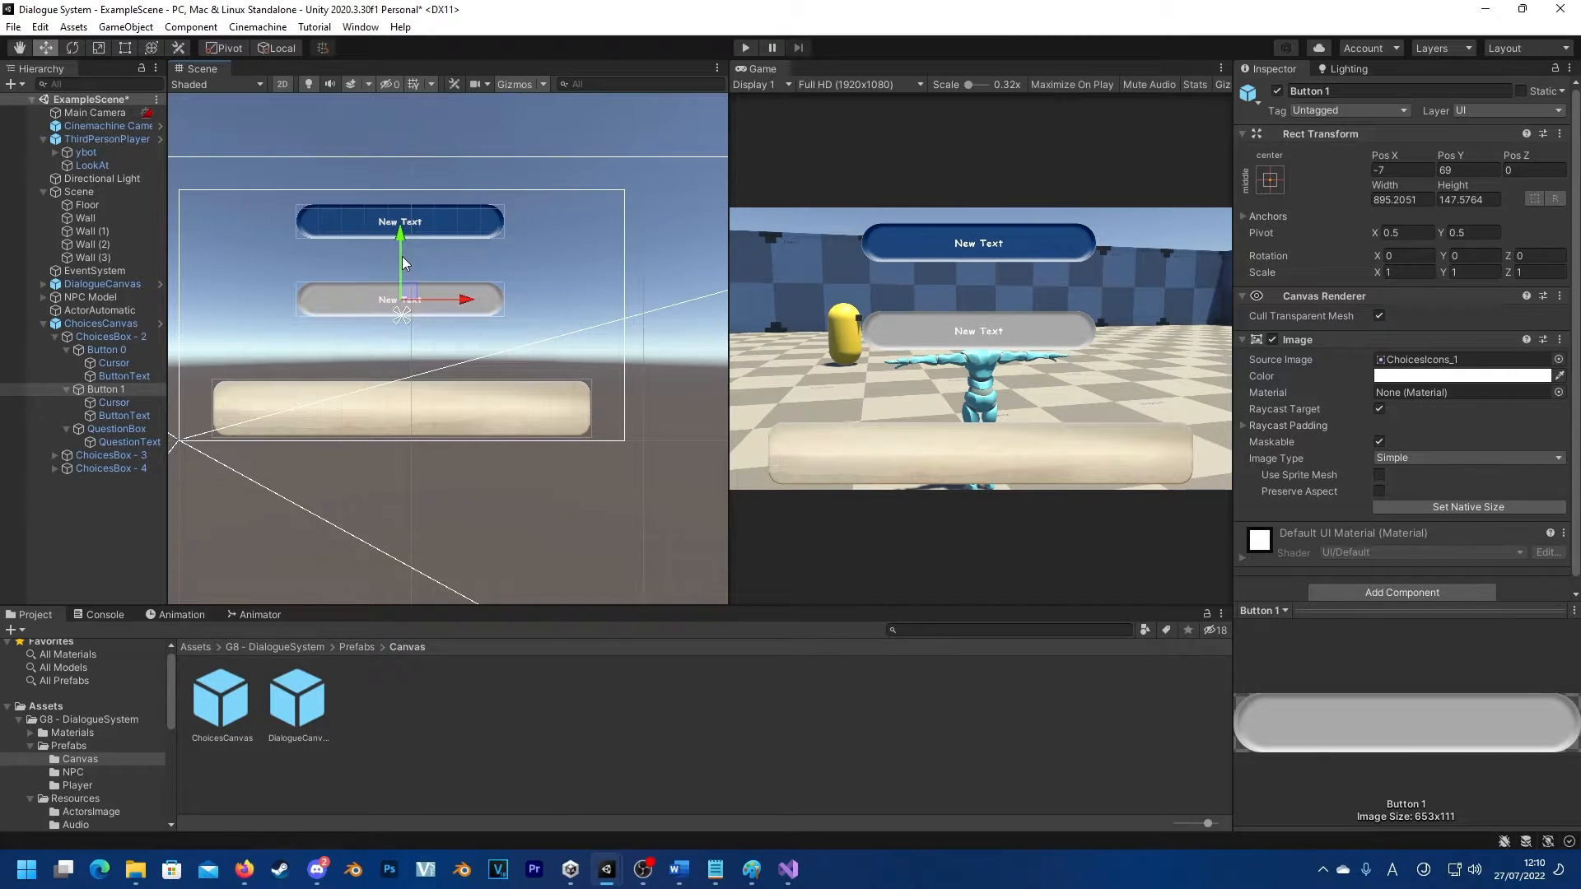
Step: Inspect Button 1's ButtonText and the Cursor objects of Button 1 and Button 0
{"action": "left_click", "coordinate": [124, 415]}
{"action": "left_click", "coordinate": [1334, 420]}
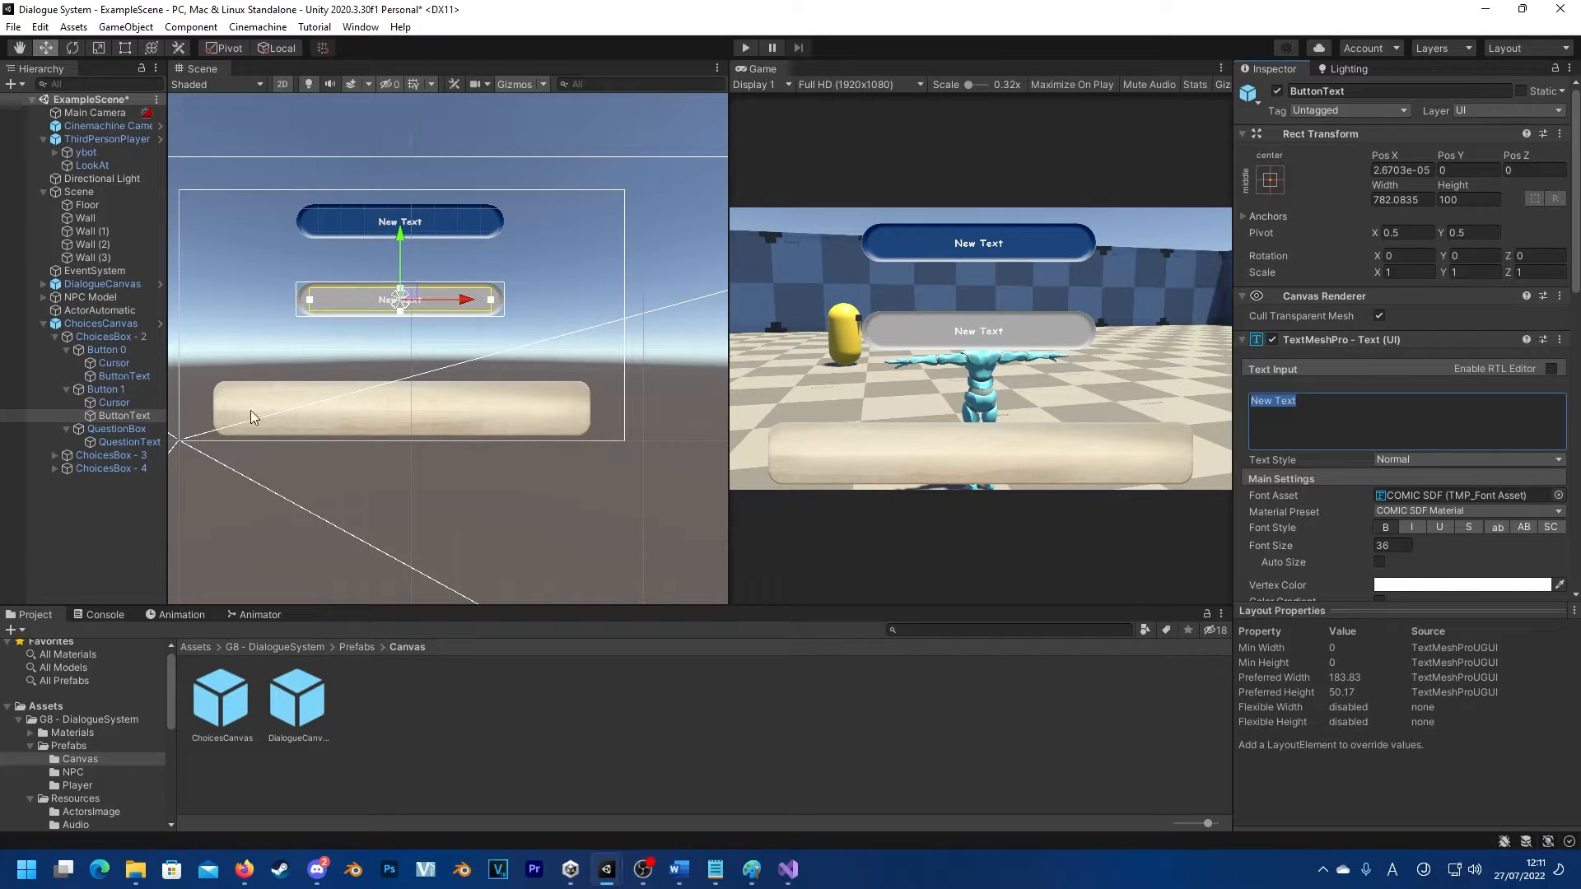
{"action": "left_click", "coordinate": [107, 405]}
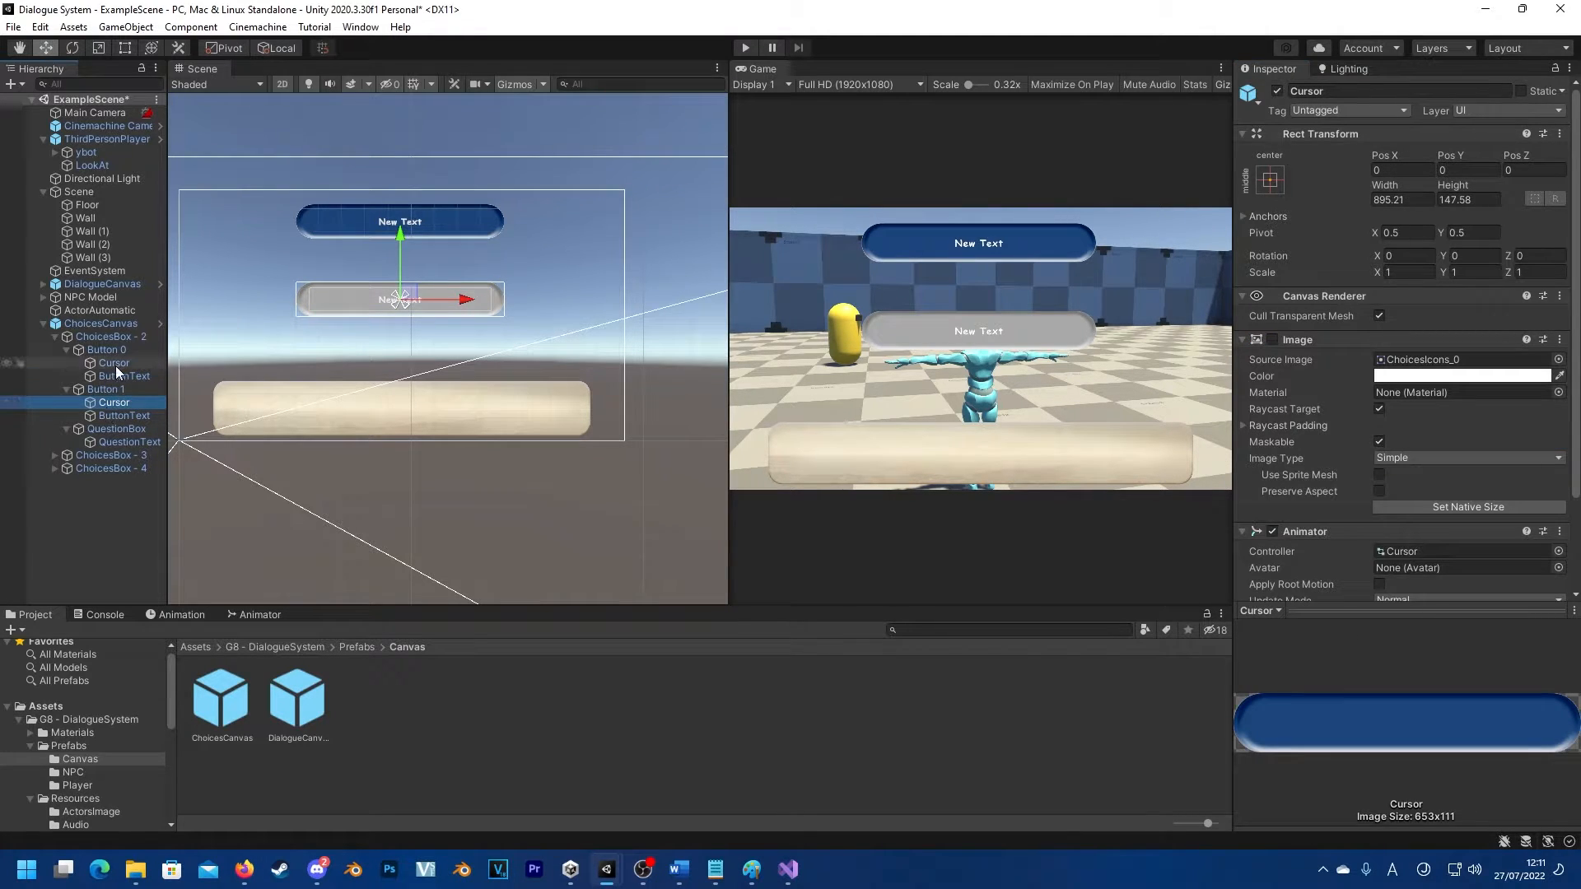
{"action": "left_click", "coordinate": [115, 368]}
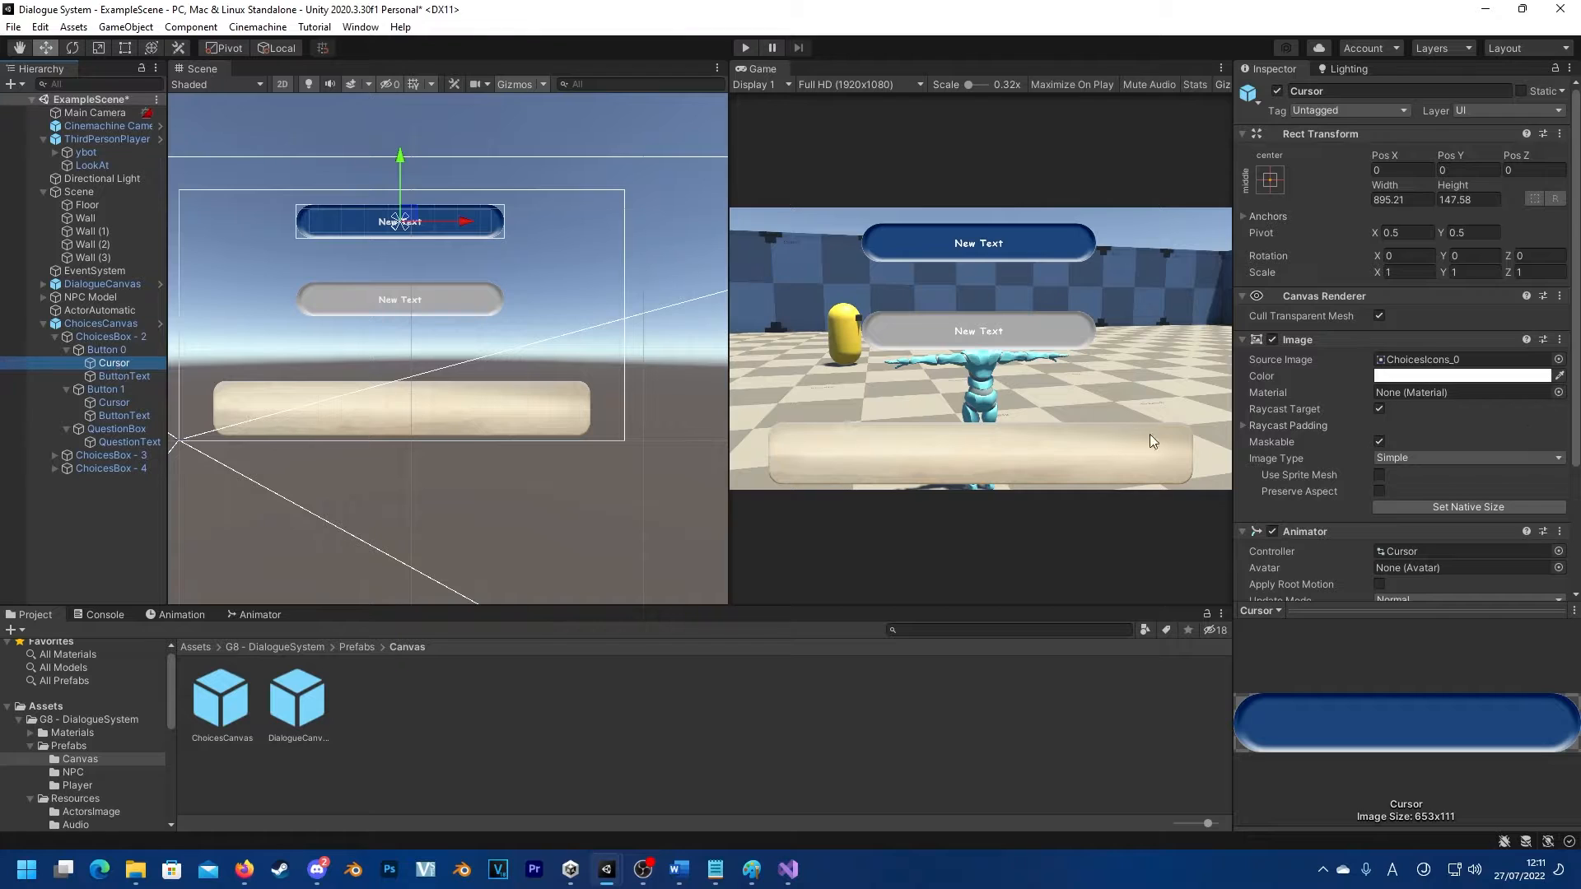
Step: Preview the highlighted state of Button 1 by toggling its Cursor's Image component on and off
{"action": "left_click", "coordinate": [117, 403]}
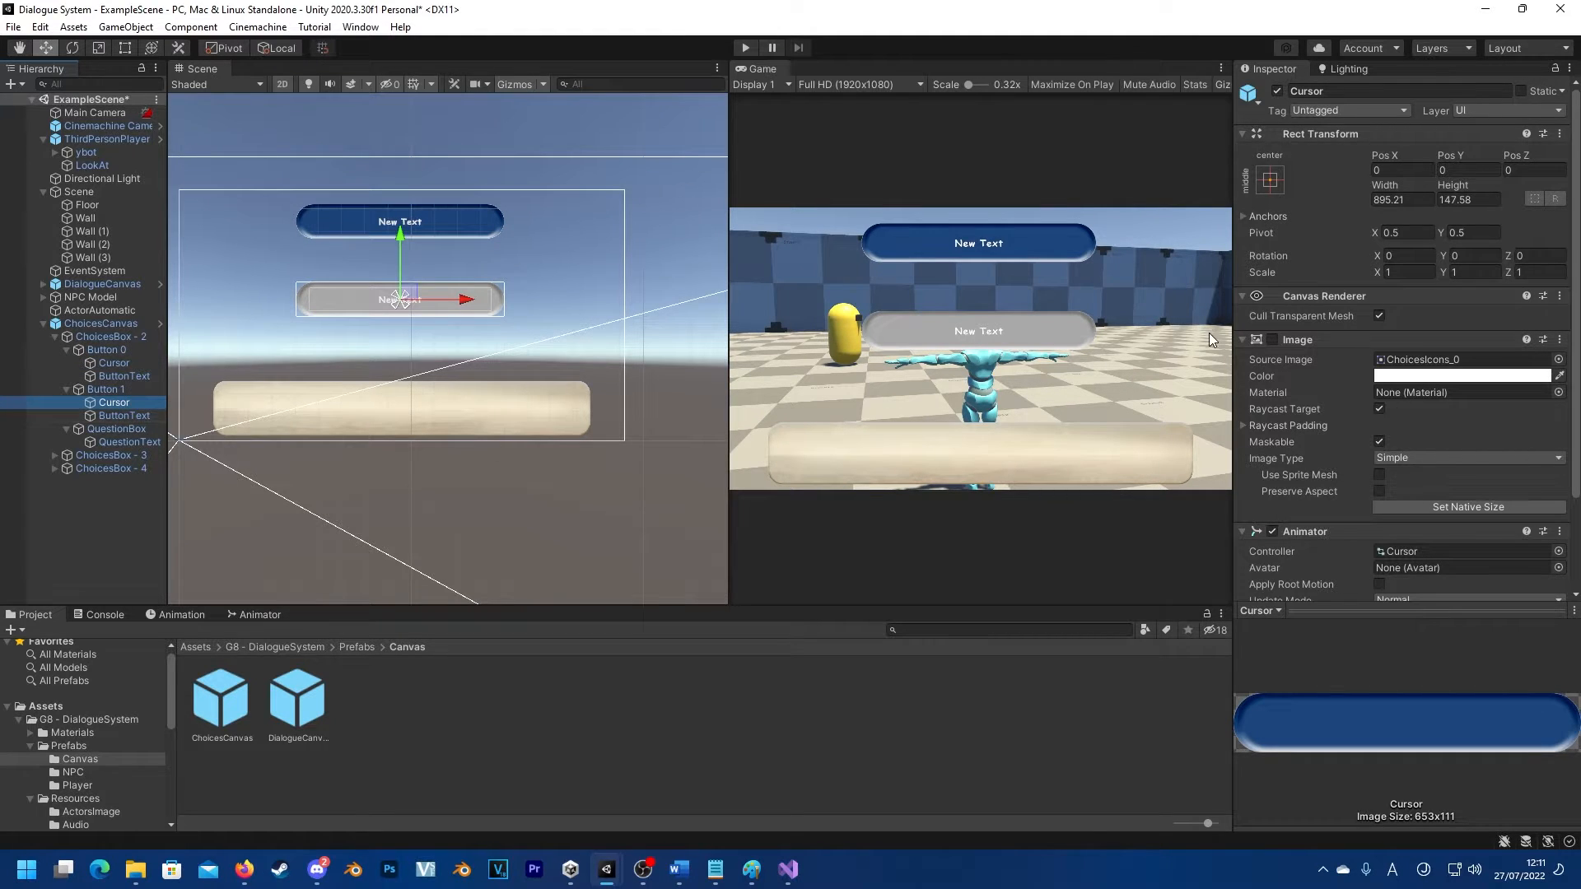
{"action": "left_click", "coordinate": [1275, 340]}
{"action": "left_click", "coordinate": [1275, 343]}
{"action": "left_click", "coordinate": [1275, 342]}
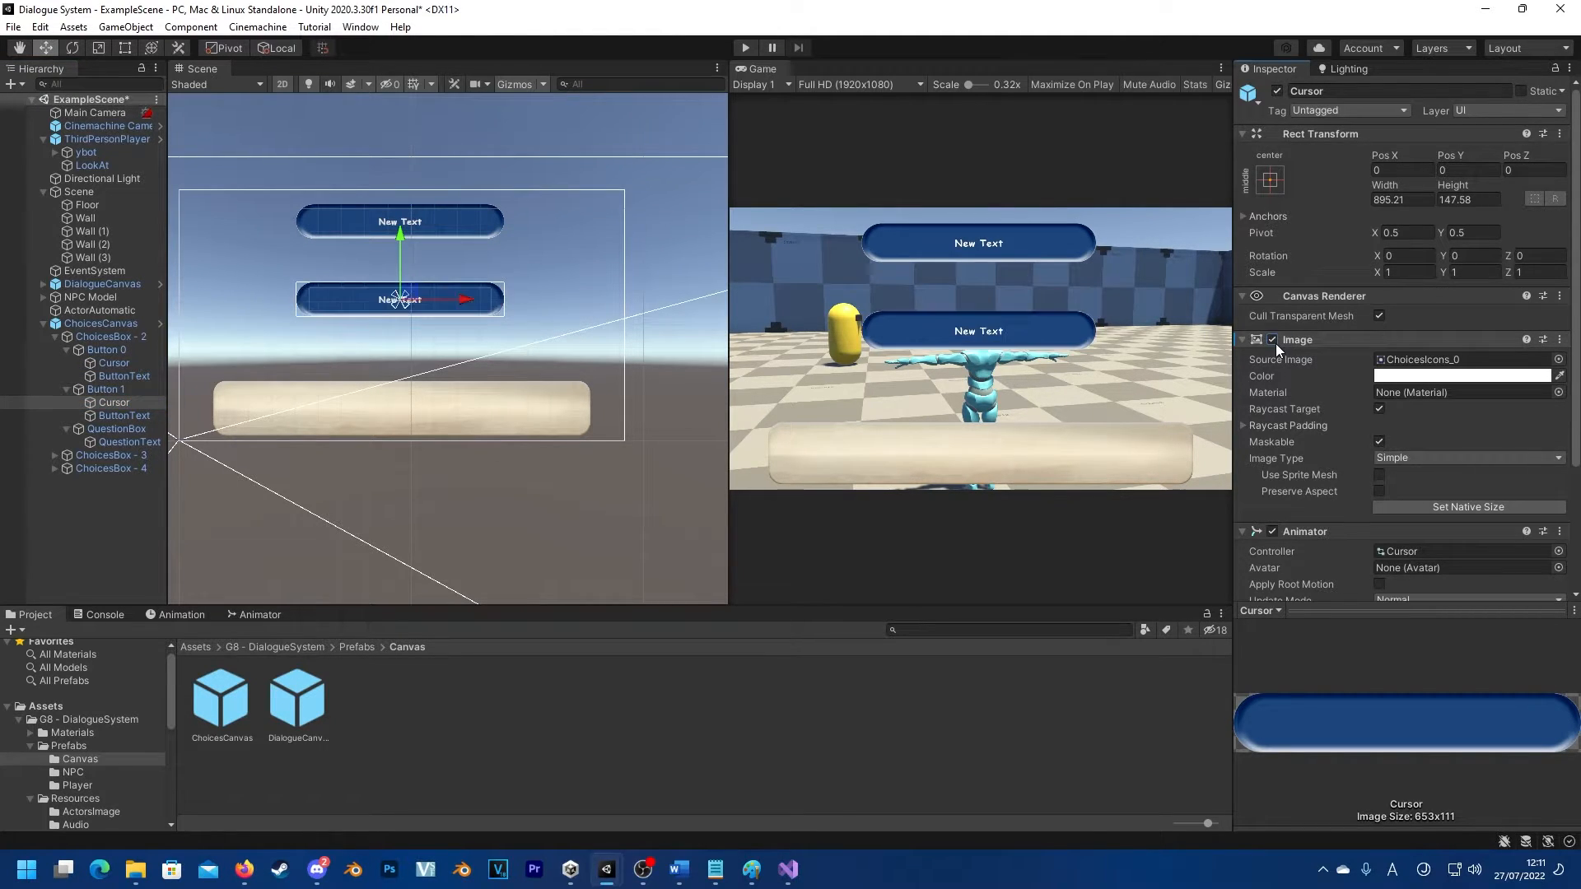
{"action": "left_click", "coordinate": [1275, 342]}
{"action": "left_click", "coordinate": [1276, 343]}
{"action": "left_click", "coordinate": [1275, 343]}
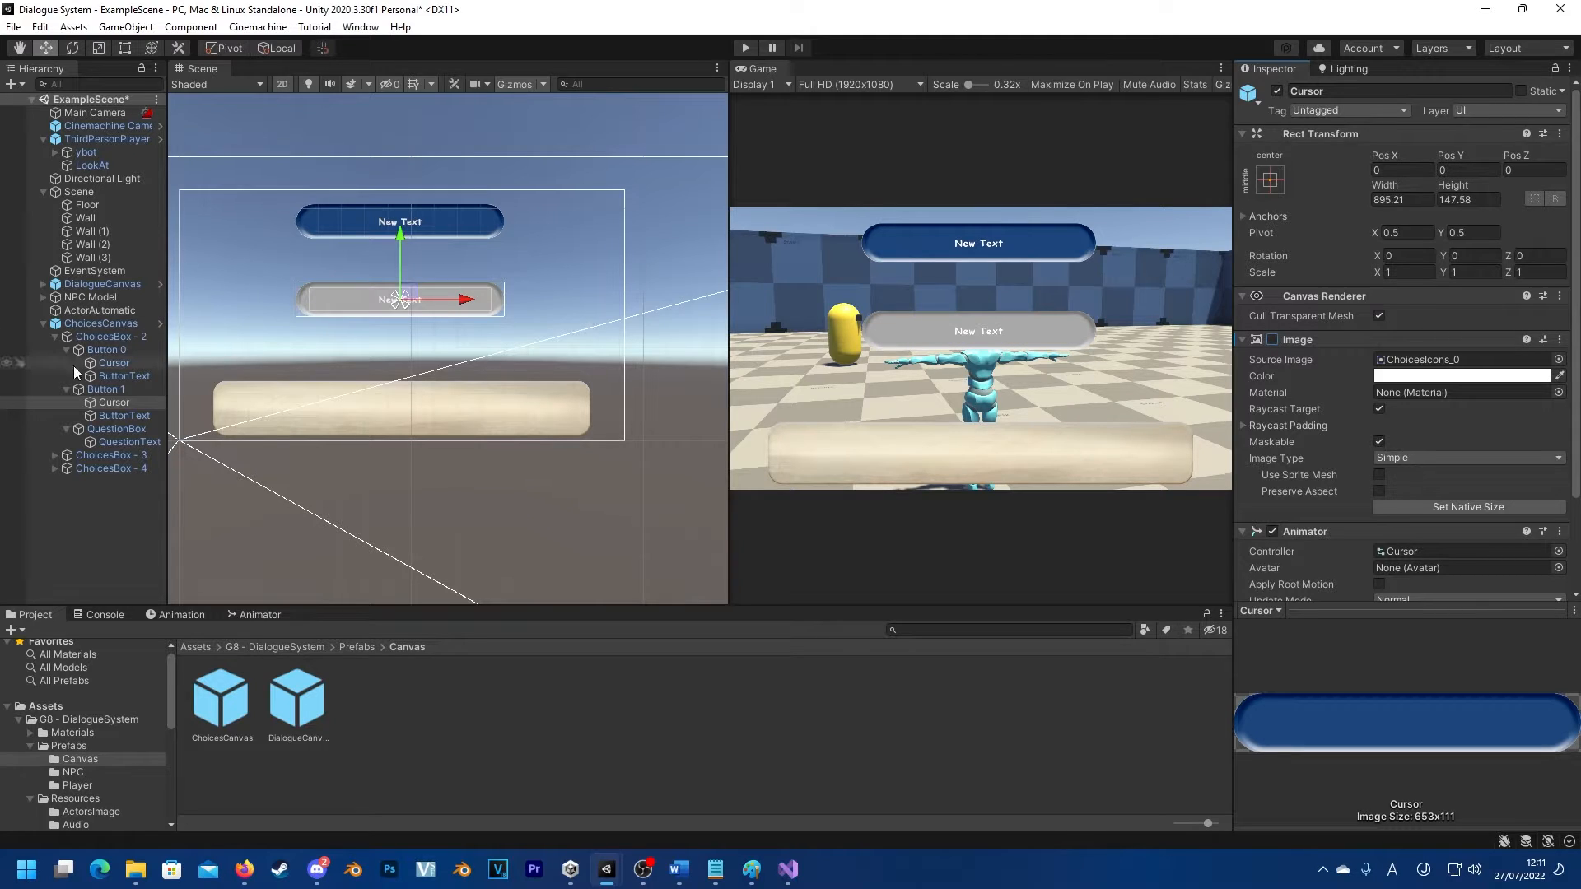
Step: Review the Animator component on Button 0's Cursor, and collapse Button 0 and ChoicesCanvas in the hierarchy
{"action": "left_click", "coordinate": [95, 363]}
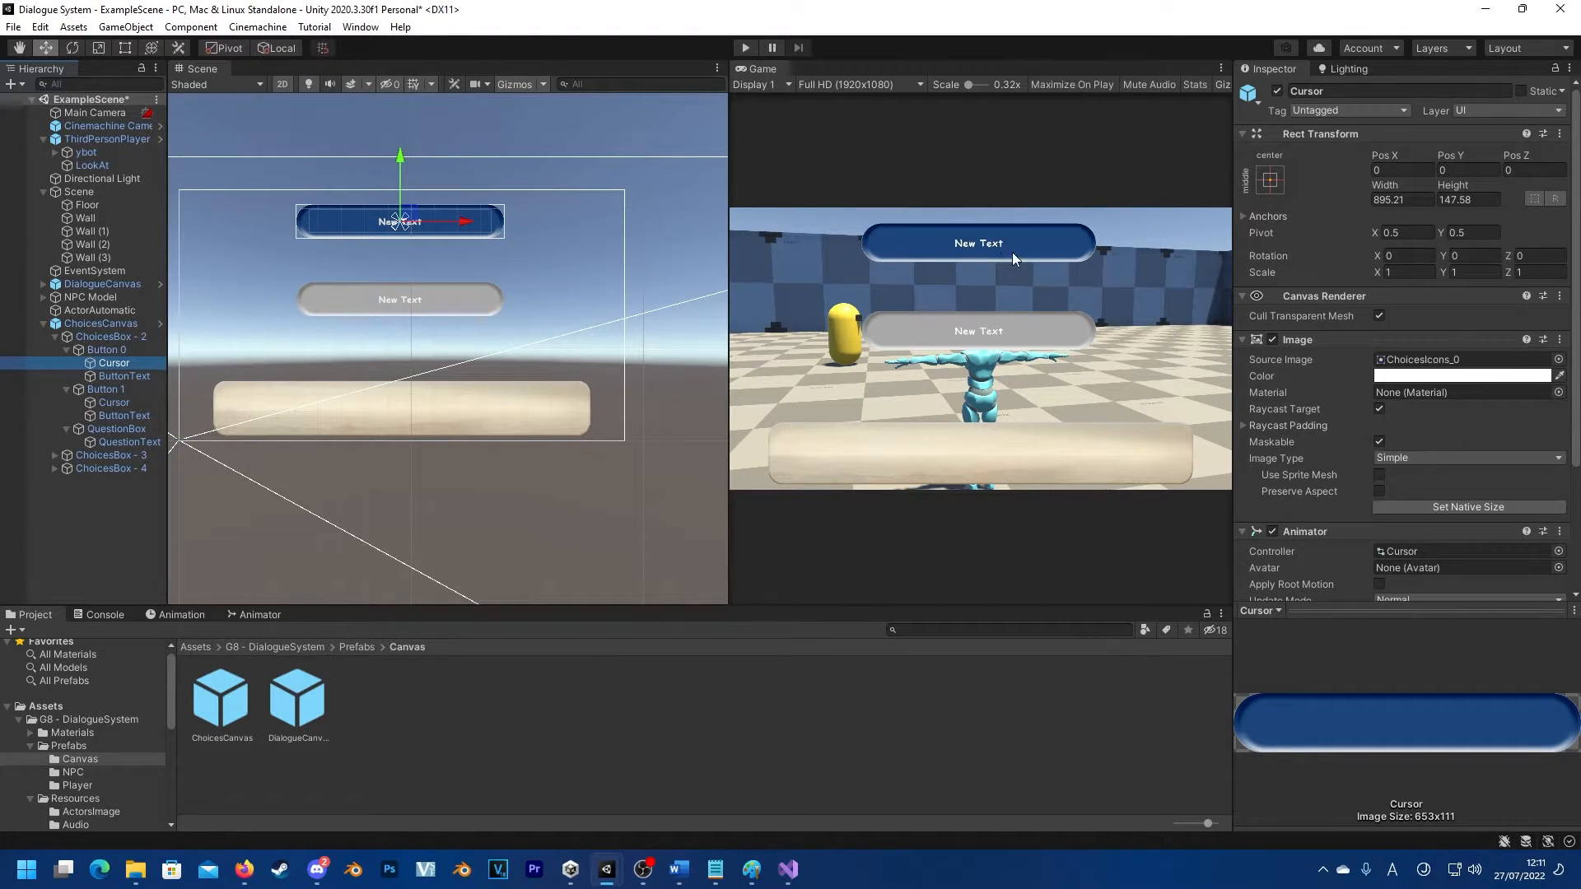
{"action": "scroll", "coordinate": [1332, 411], "scroll_direction": "down", "scroll_amount": 5}
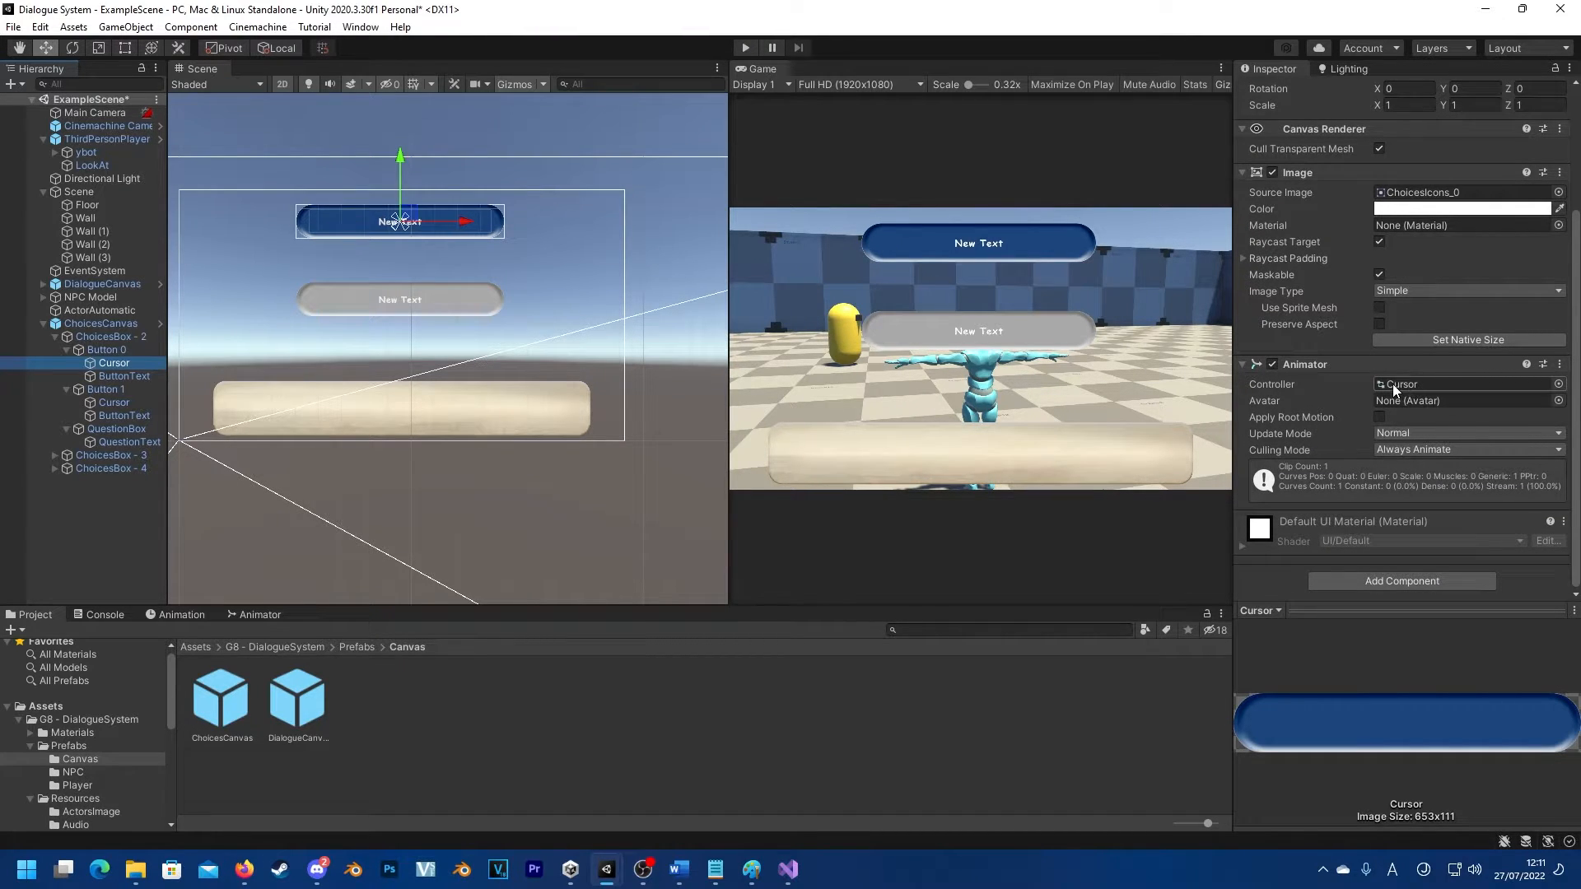
{"action": "left_click", "coordinate": [67, 350]}
{"action": "left_click", "coordinate": [42, 322]}
Step: Try adding a fourth element to the Choices Box list of ChoicesCanvas, and remove it again
{"action": "left_click", "coordinate": [77, 325]}
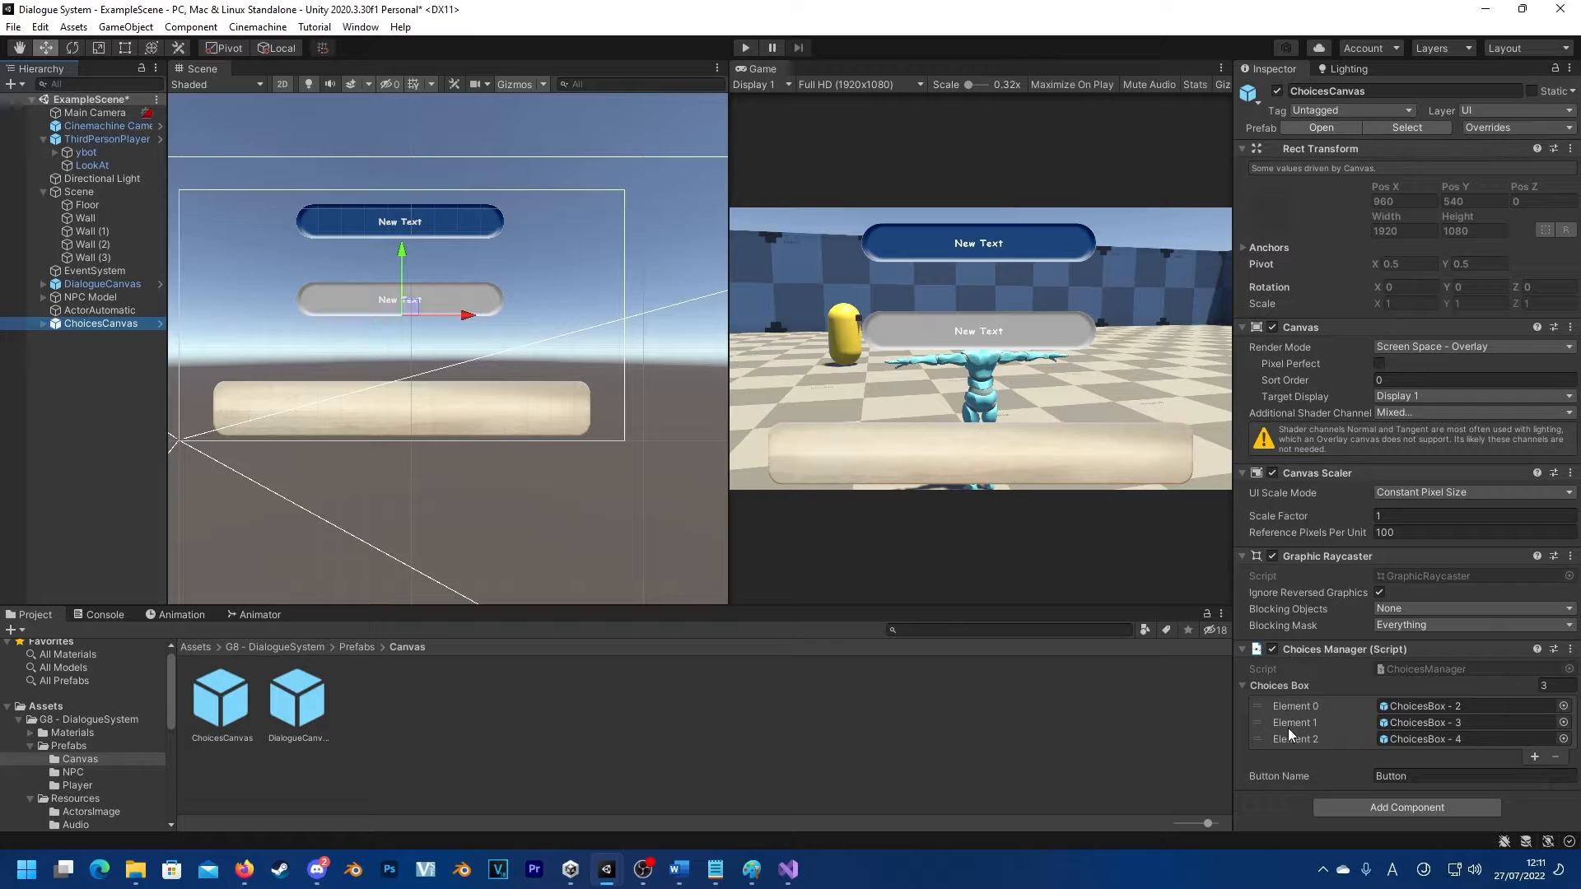
{"action": "left_click", "coordinate": [1532, 757]}
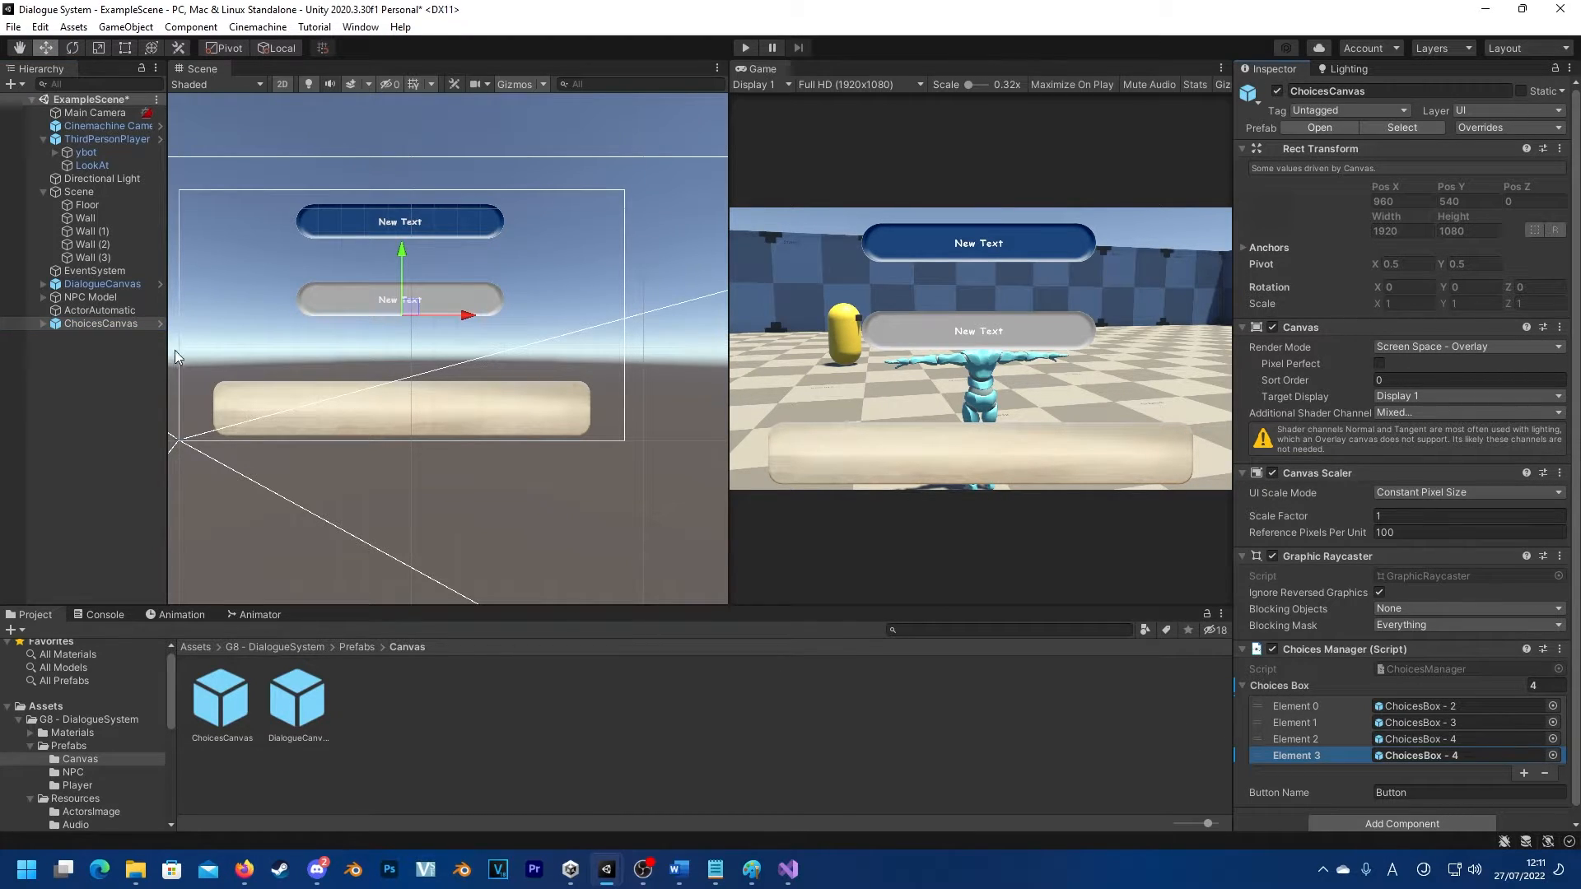
{"action": "left_click", "coordinate": [43, 324]}
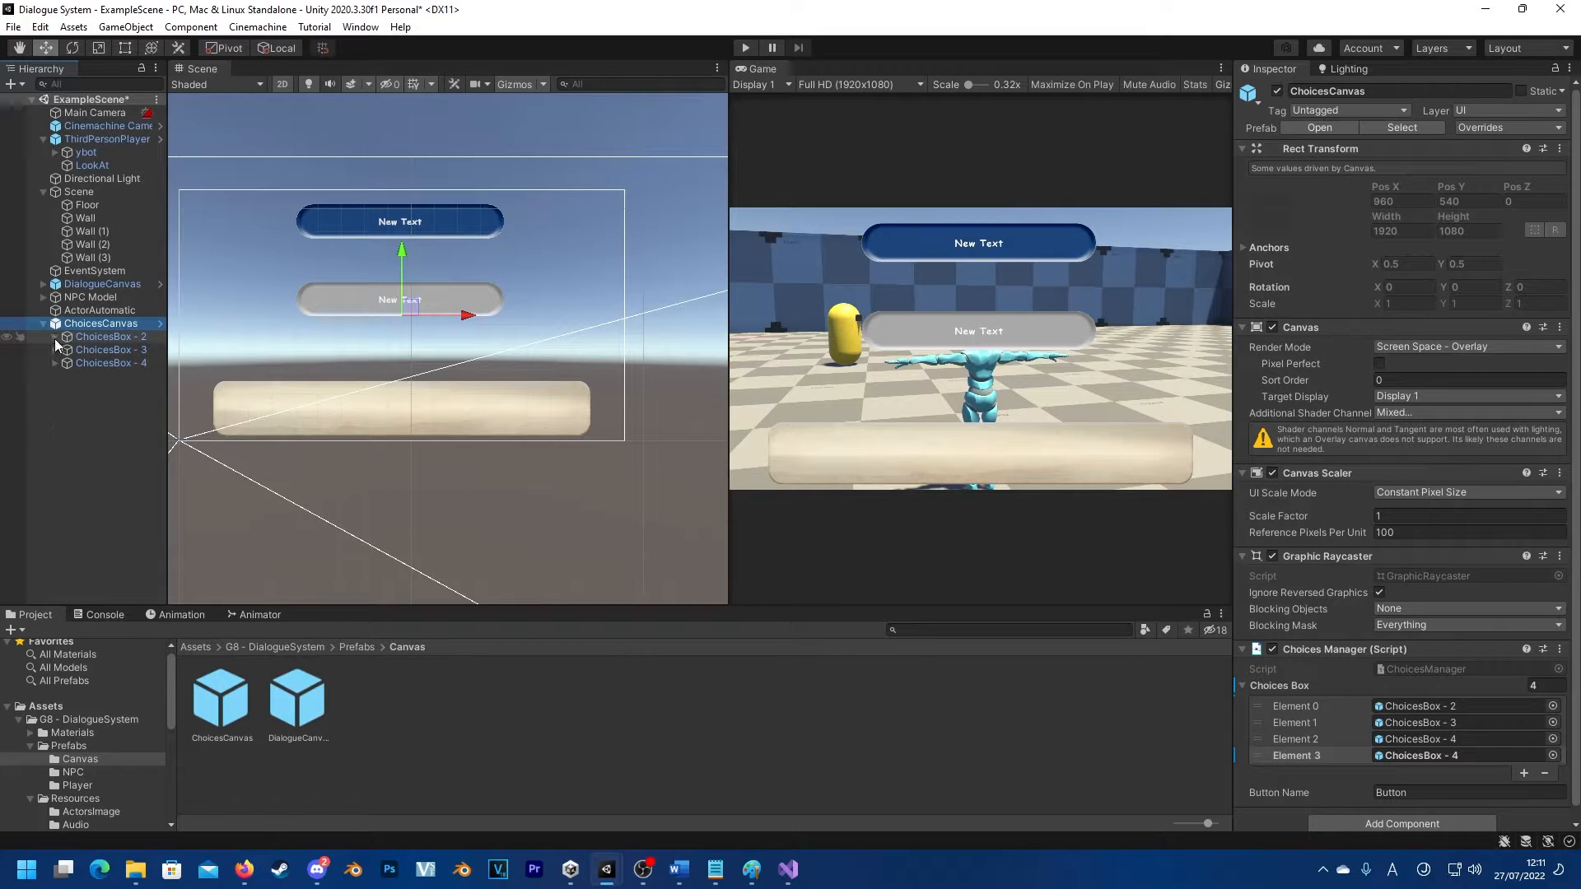
{"action": "left_click", "coordinate": [1350, 750]}
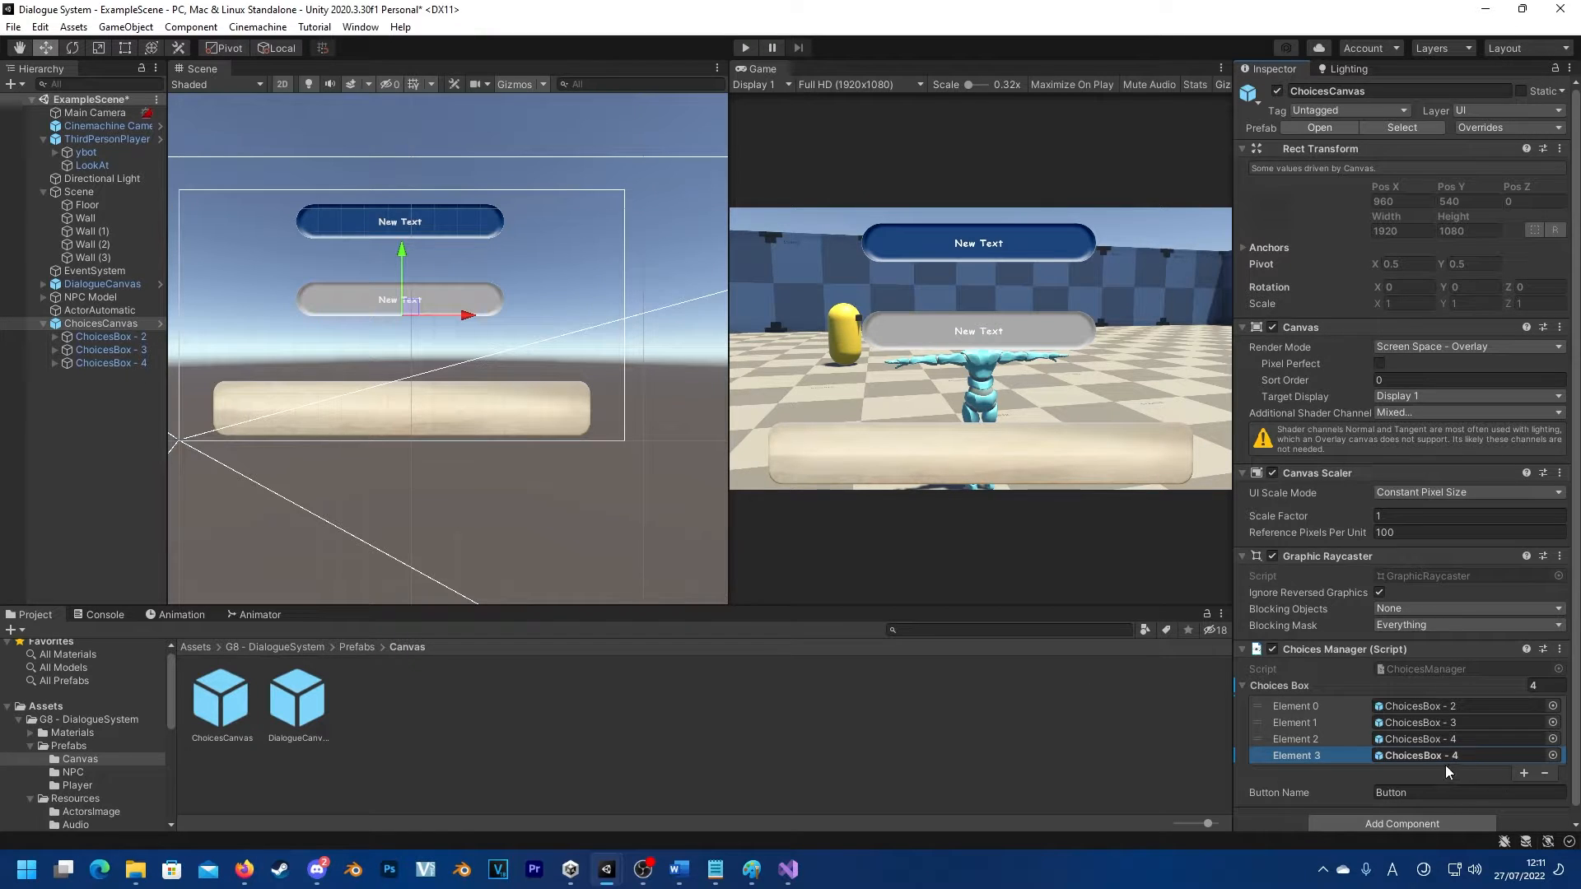
{"action": "left_click", "coordinate": [1546, 773]}
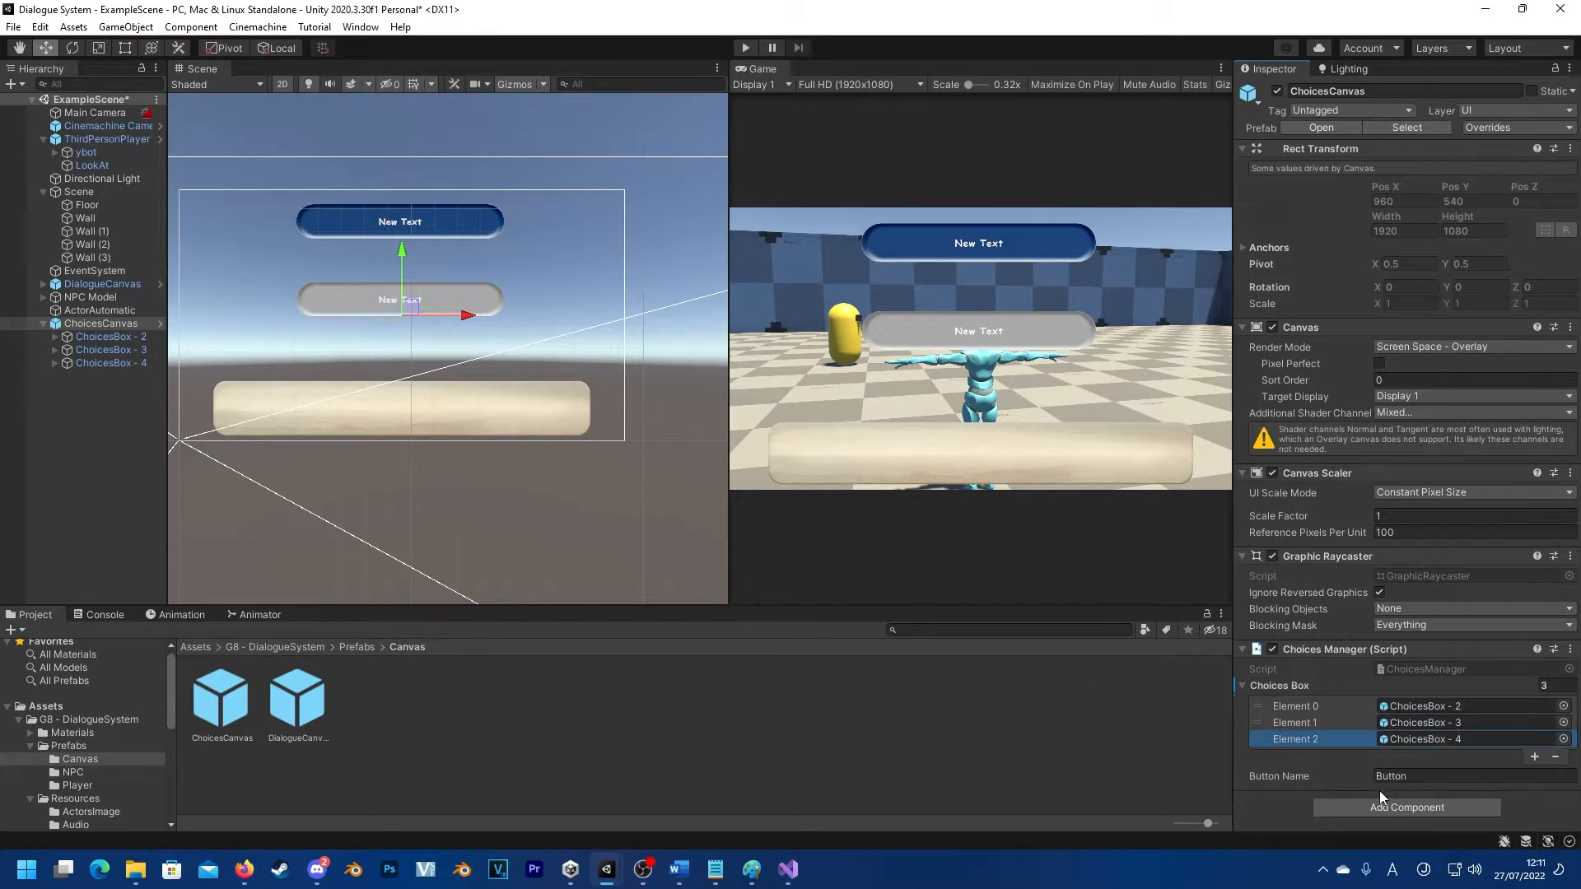
Step: Compare the Button Name in the Choices Manager with the object names of Button 0 and Button 1 in ChoicesBox - 2
{"action": "left_click", "coordinate": [1410, 781]}
{"action": "left_click", "coordinate": [57, 338]}
{"action": "left_click", "coordinate": [56, 337]}
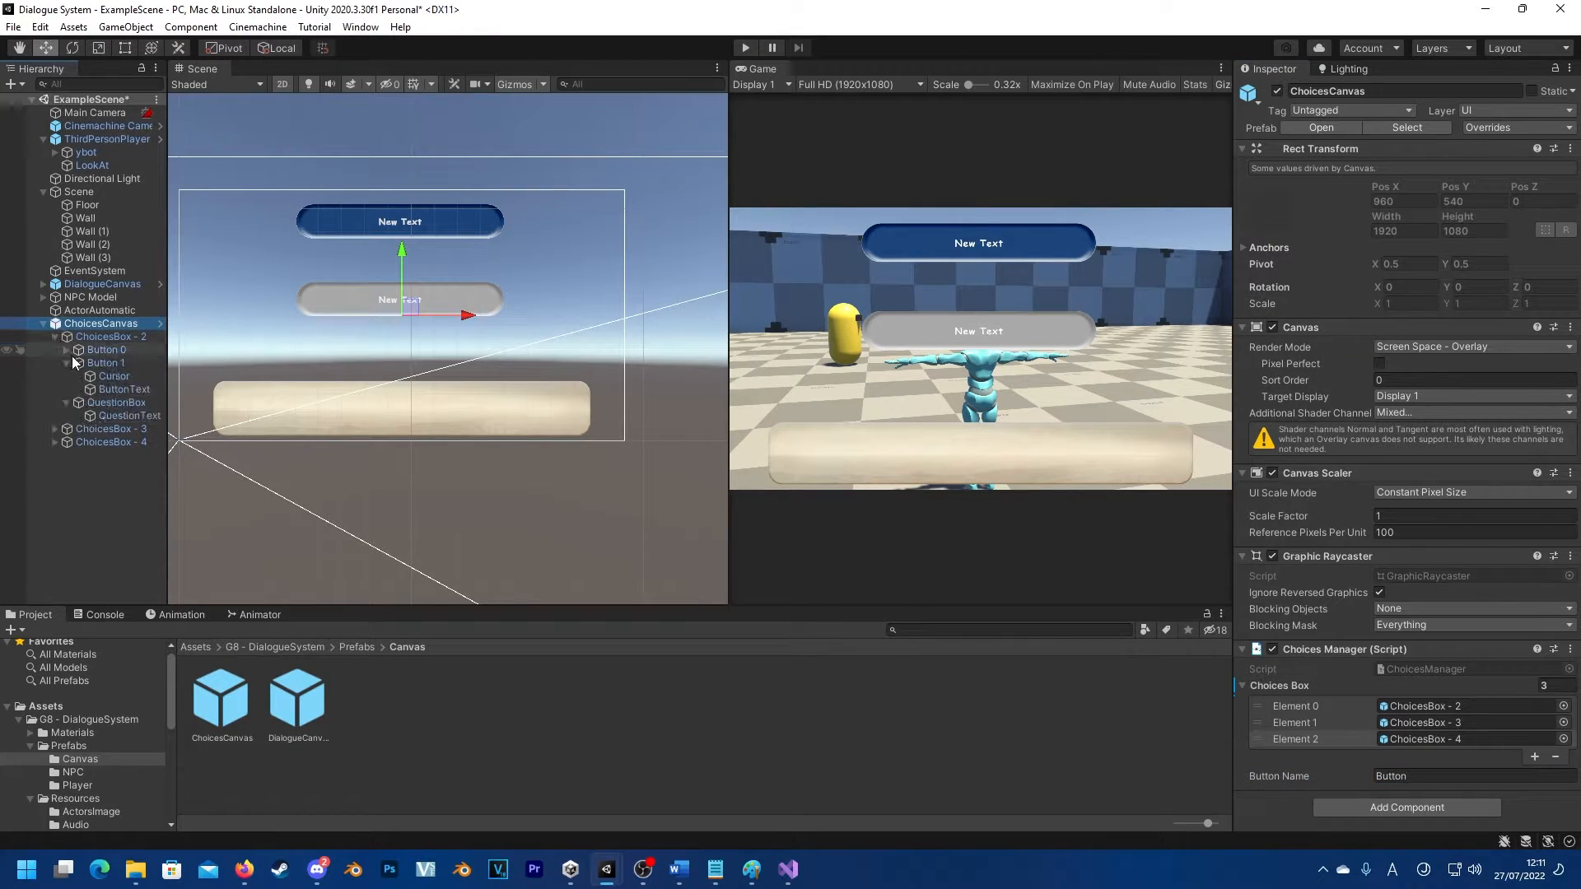
{"action": "left_click", "coordinate": [66, 377]}
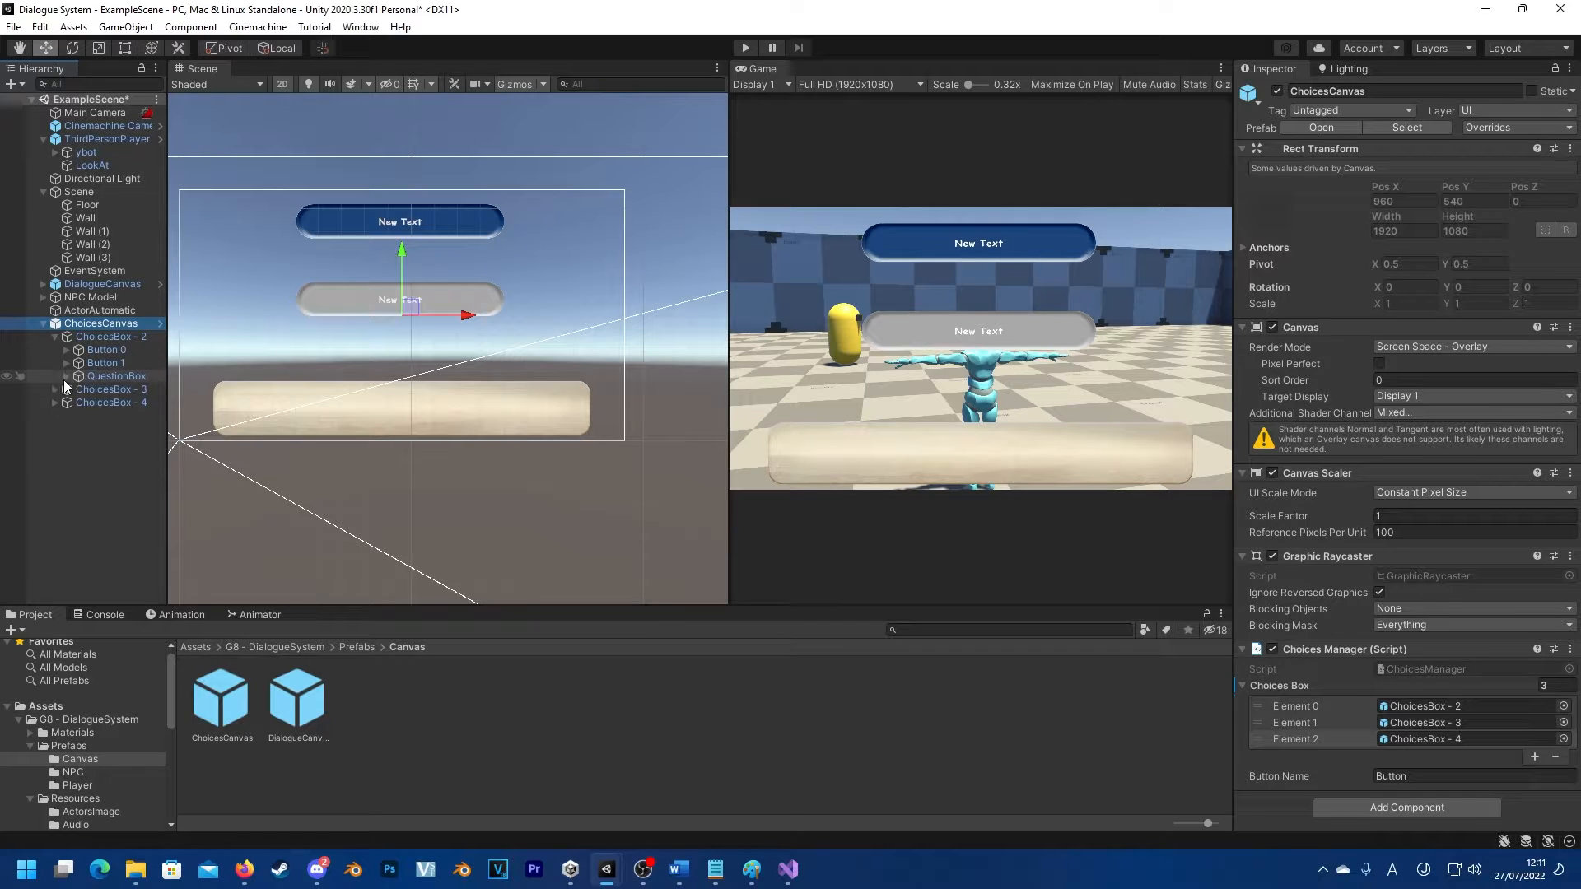
{"action": "left_click", "coordinate": [116, 363]}
{"action": "left_click", "coordinate": [111, 351]}
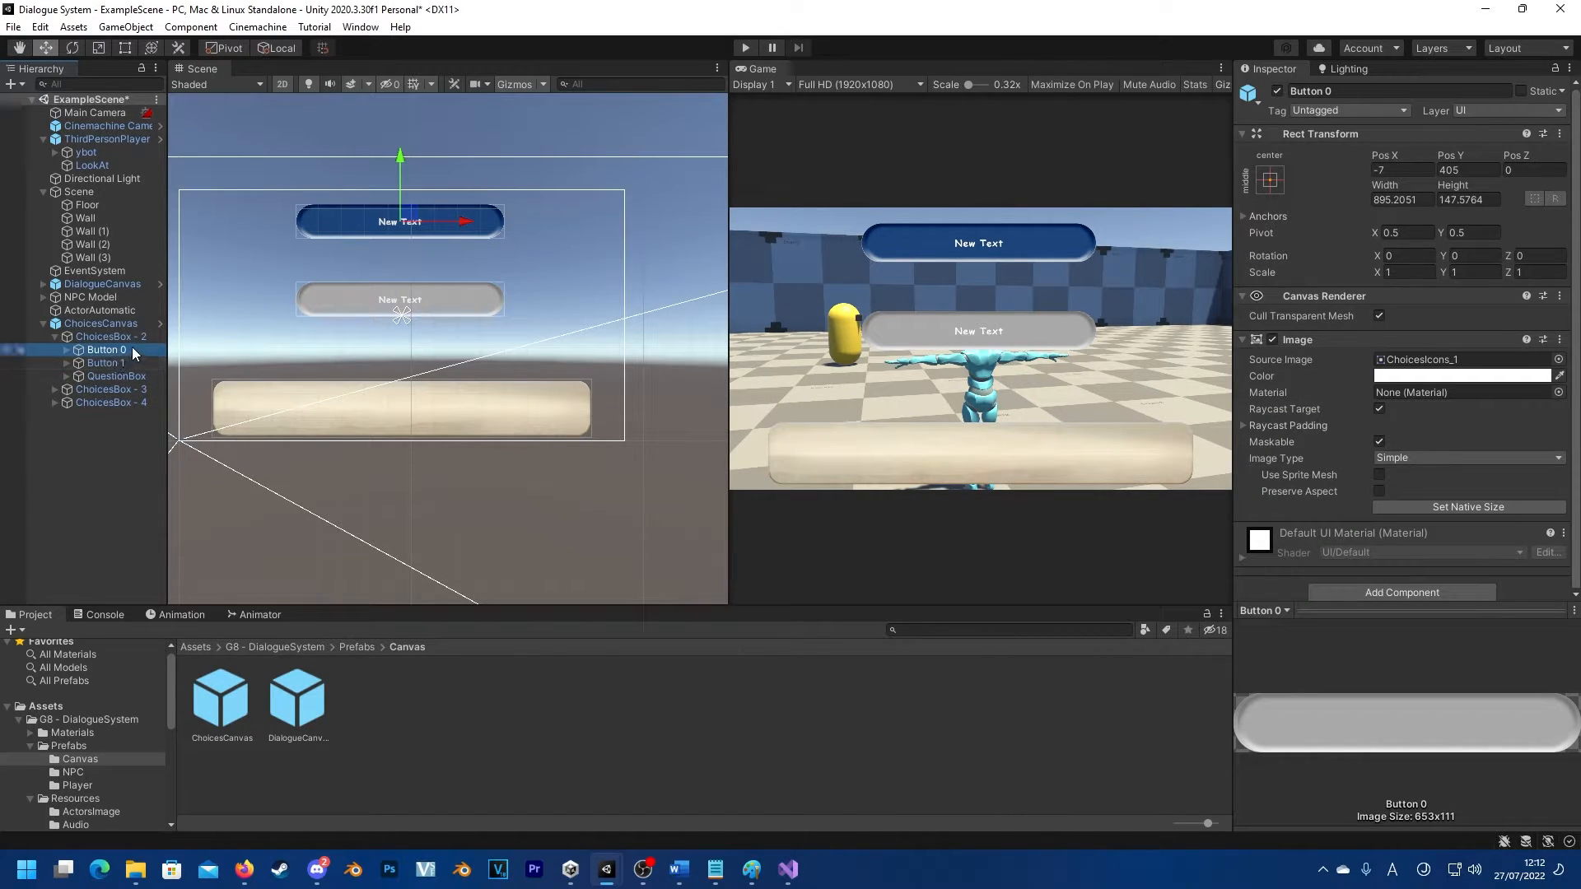
{"action": "left_click", "coordinate": [1326, 95]}
{"action": "left_click", "coordinate": [1333, 97]}
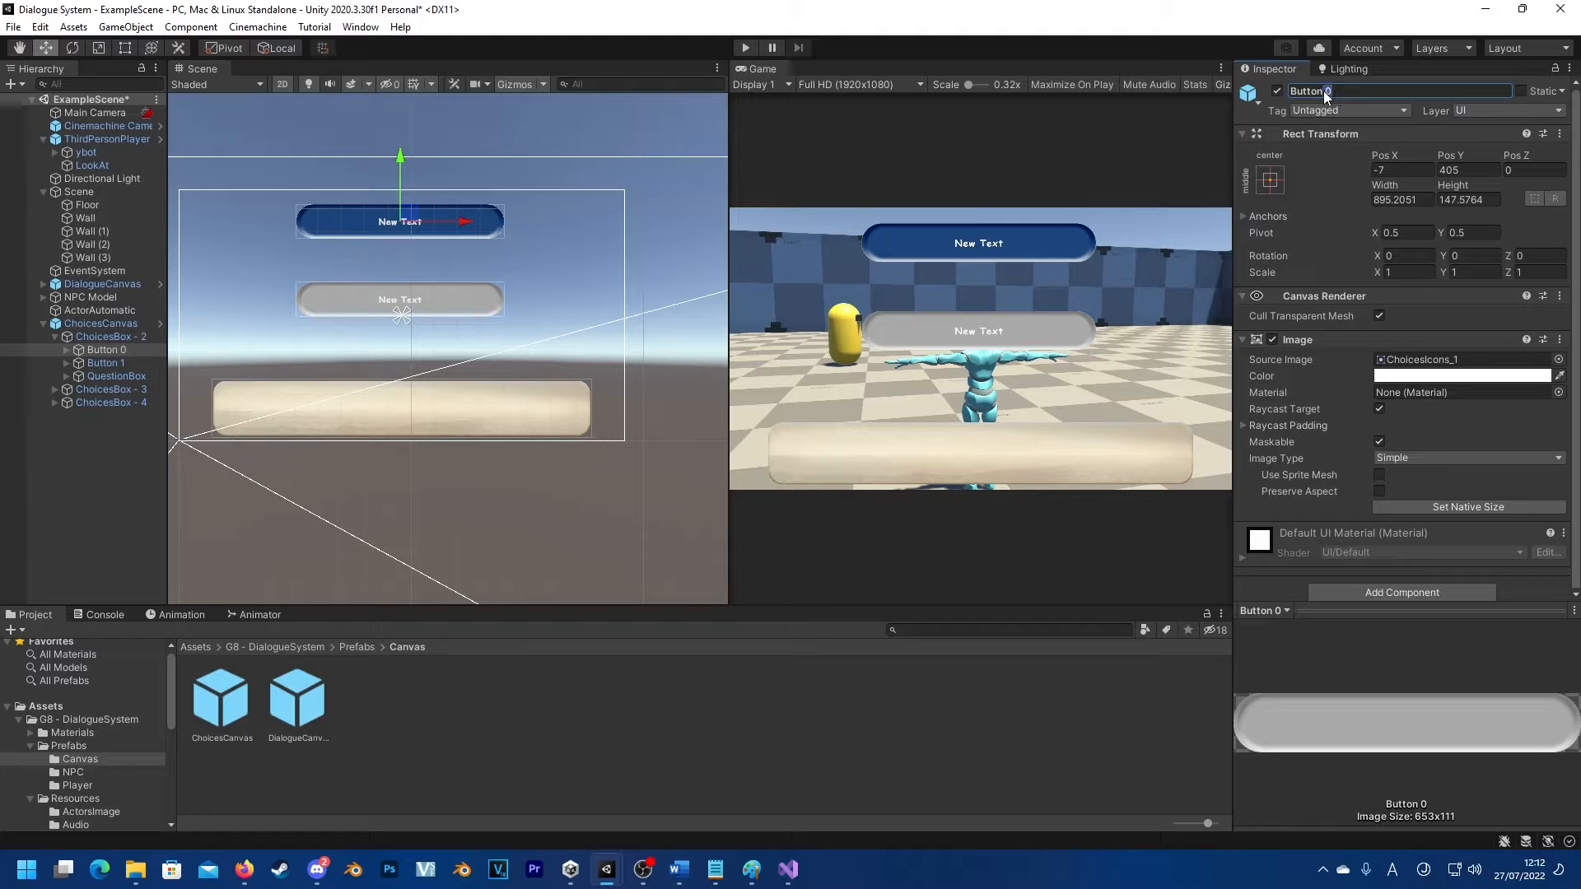
{"action": "left_click", "coordinate": [115, 363]}
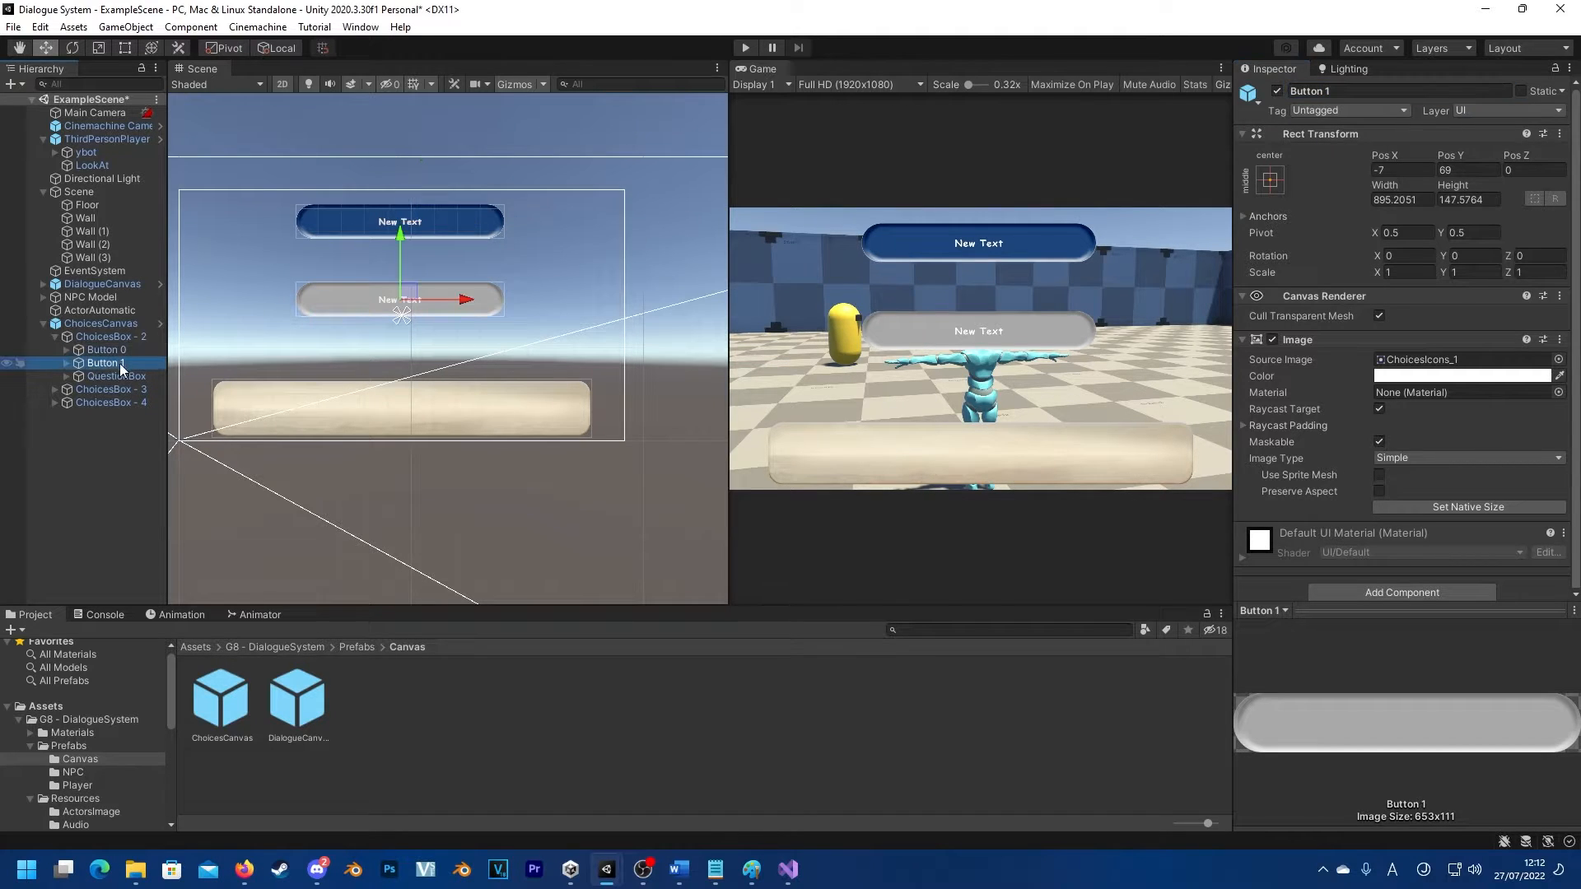
{"action": "left_click", "coordinate": [55, 335]}
{"action": "left_click", "coordinate": [62, 327]}
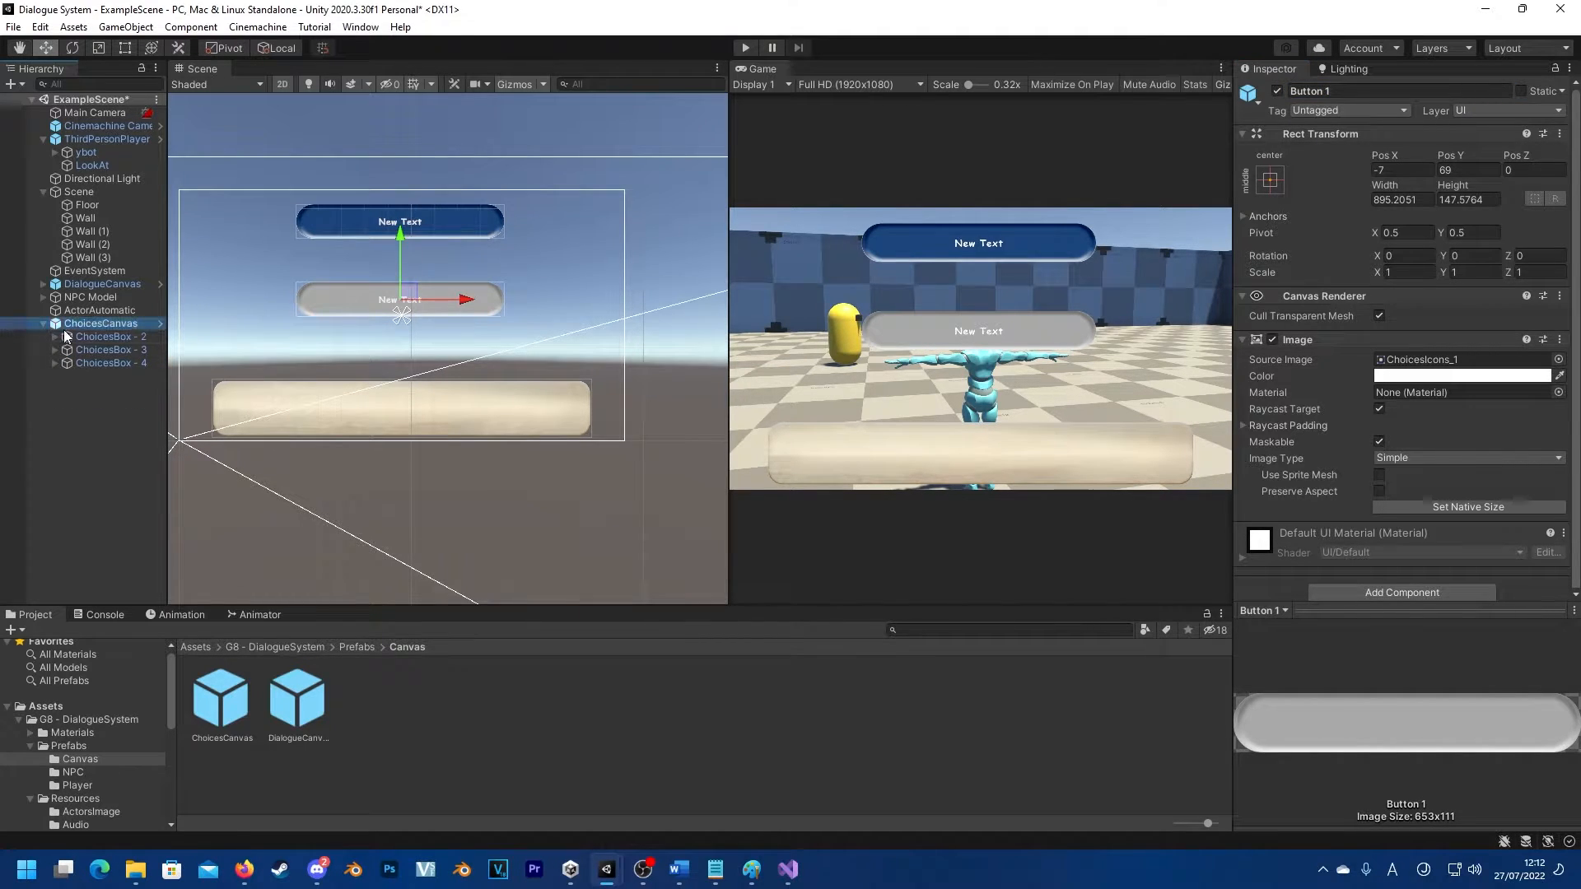
{"action": "left_click", "coordinate": [1453, 772]}
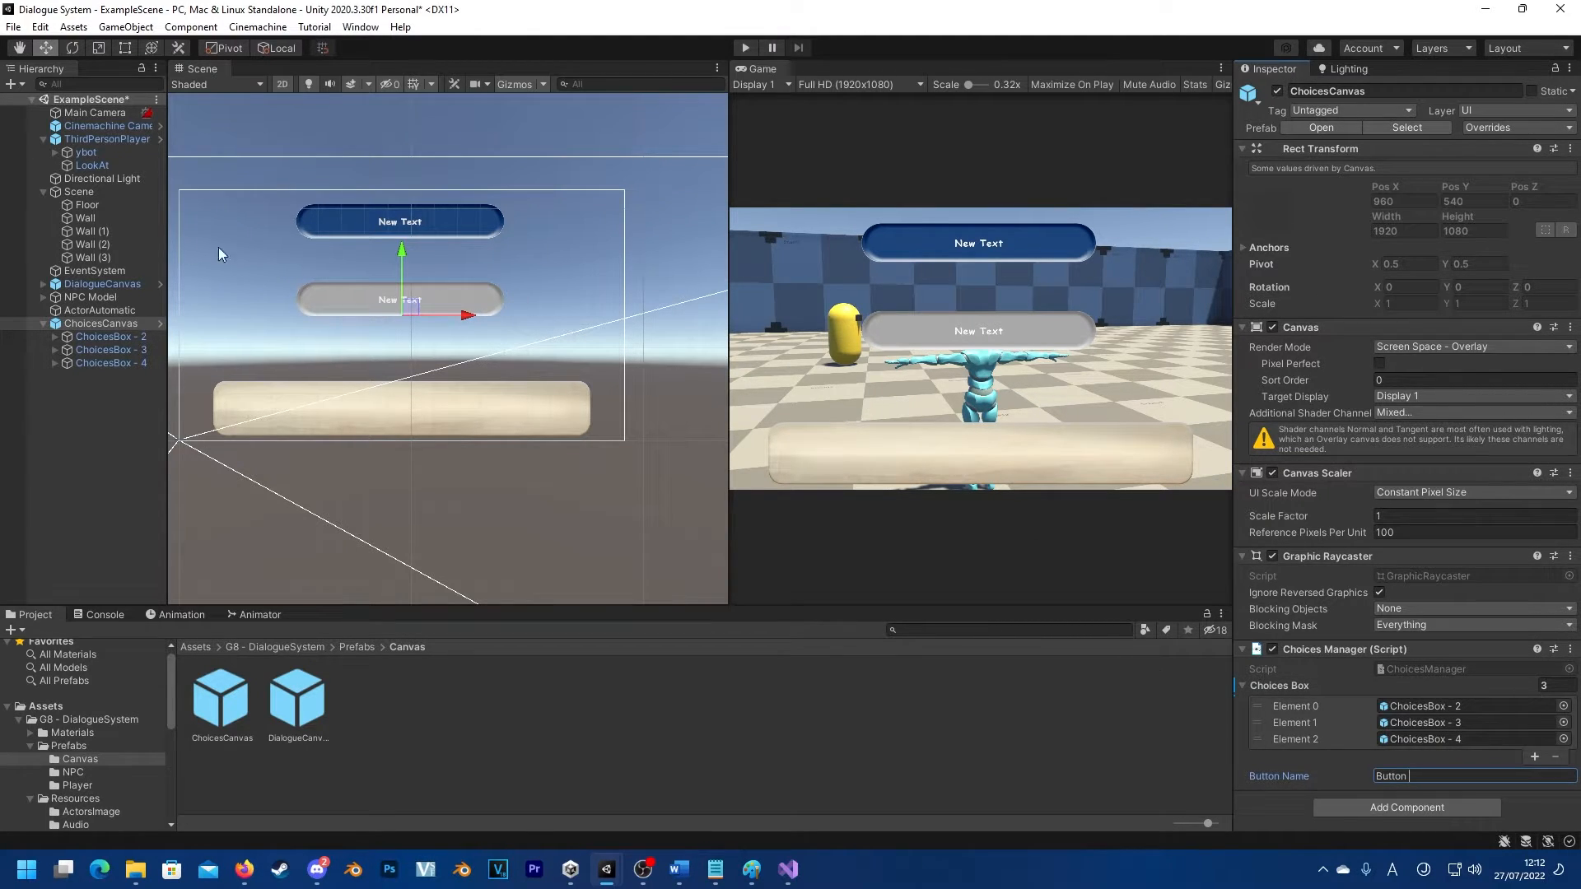
Step: Select ChoicesBox - 2, and collapse ChoicesCanvas in the hierarchy
{"action": "left_click", "coordinate": [106, 336]}
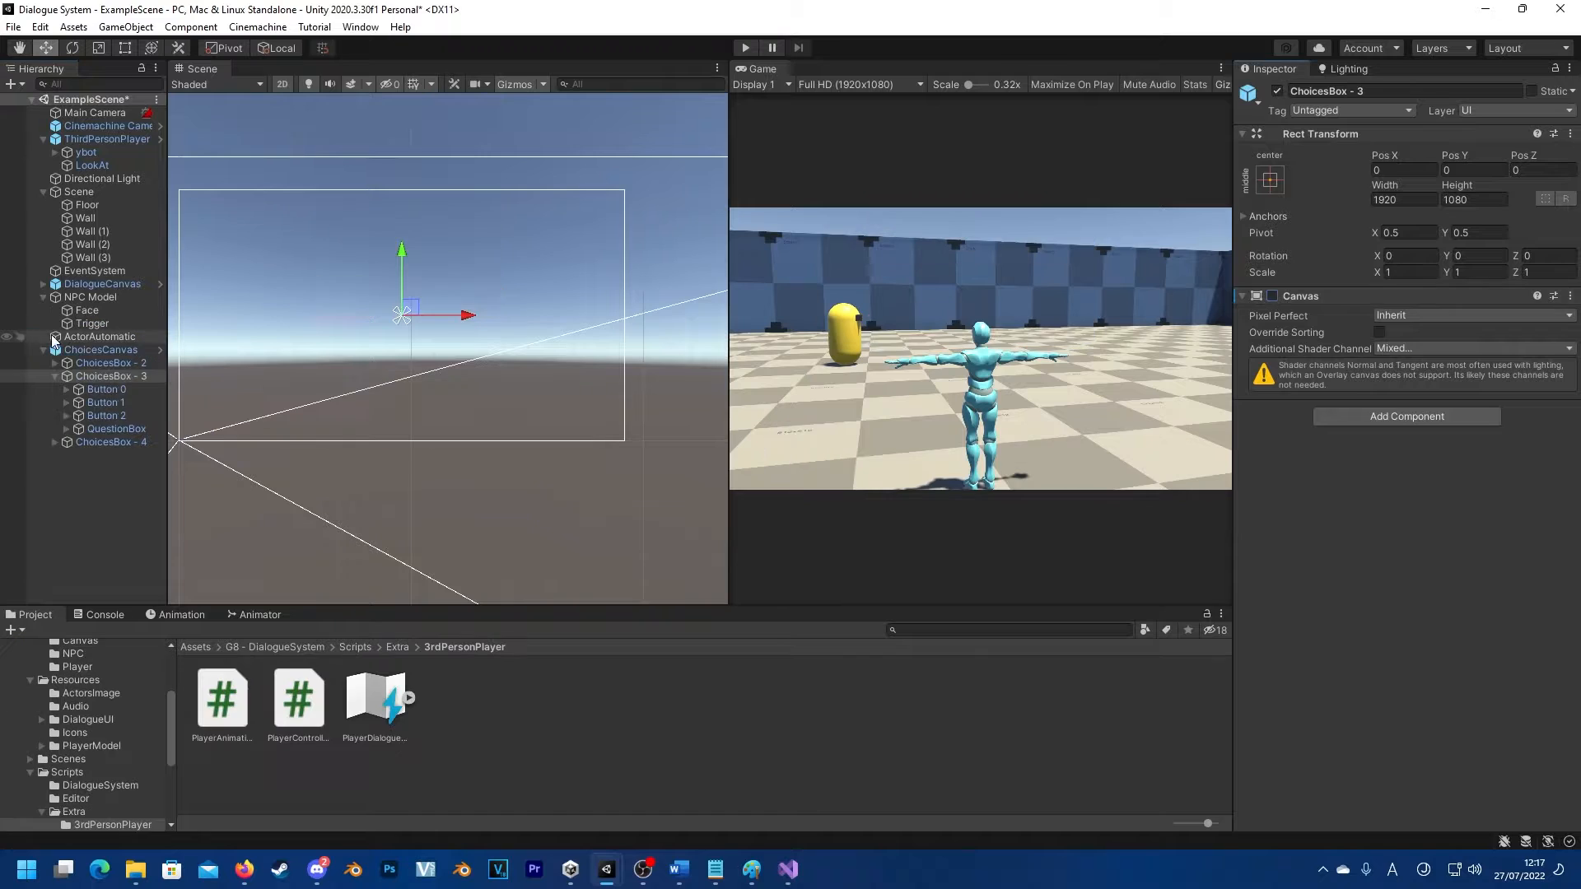
{"action": "left_click", "coordinate": [43, 349]}
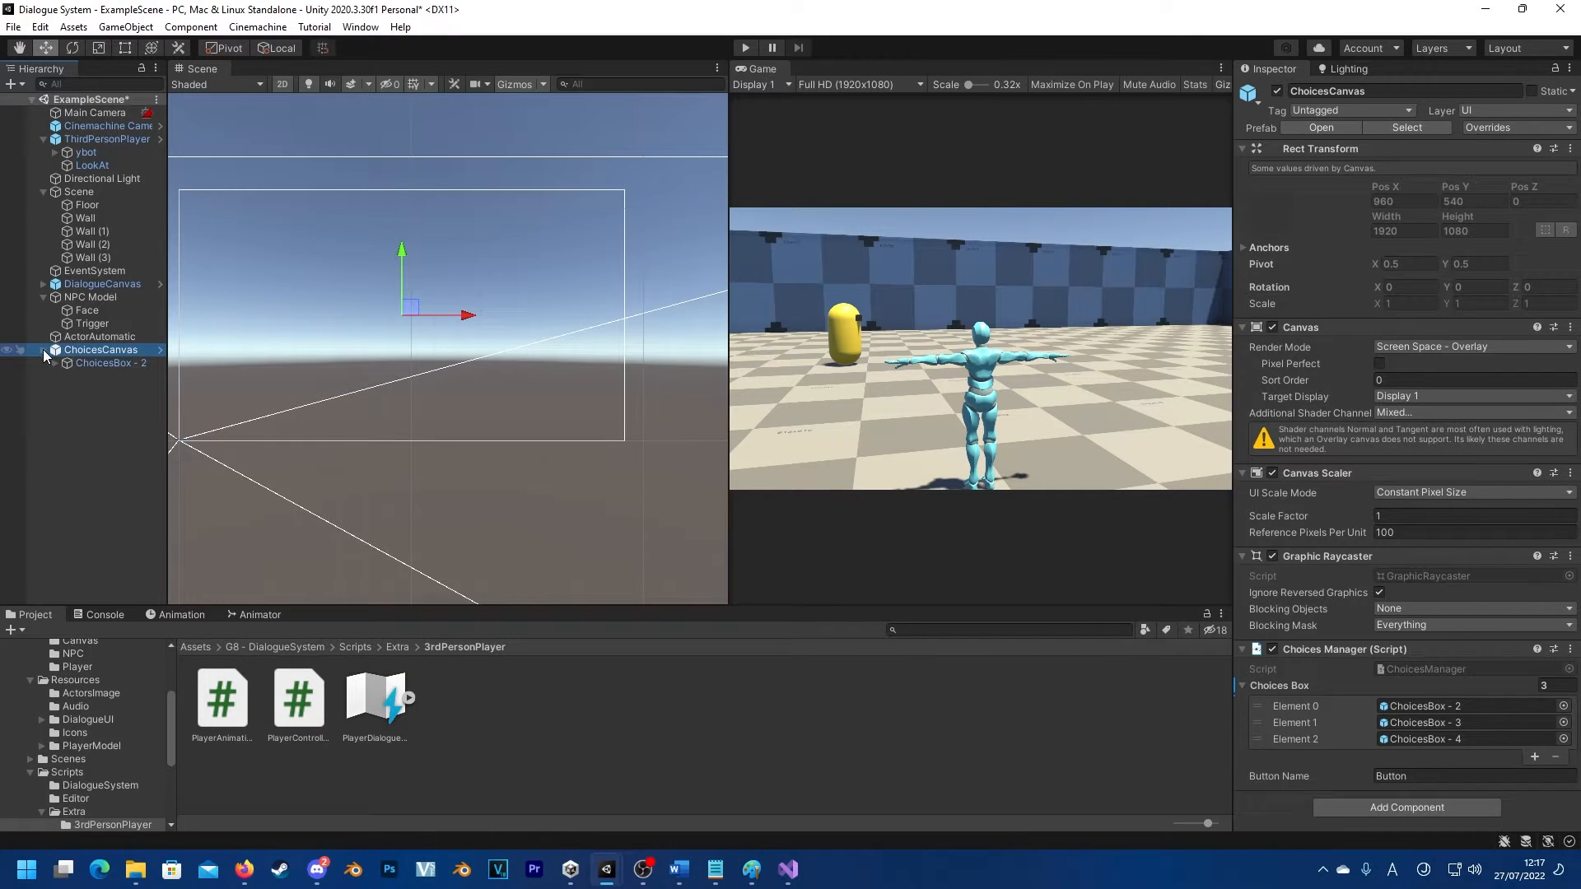
Step: Assign ChoicesCanvas as the Choices Manager in the Player Controller Dialog script of ThirdPersonPlayer
{"action": "left_click", "coordinate": [43, 349]}
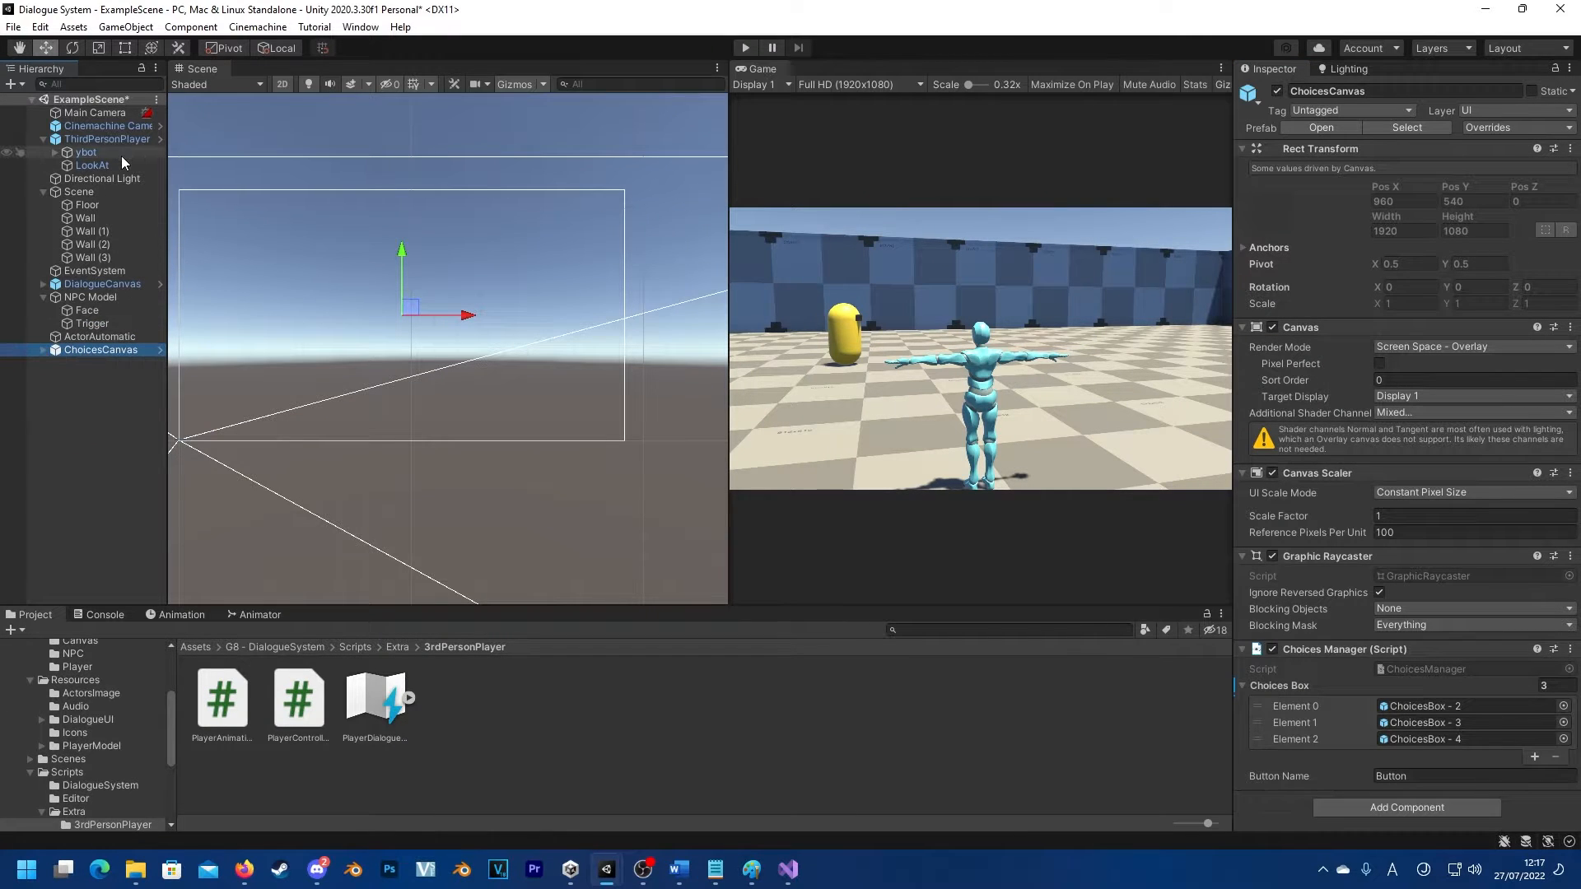
{"action": "left_click", "coordinate": [128, 140]}
{"action": "scroll", "coordinate": [1473, 759], "scroll_direction": "down", "scroll_amount": 5}
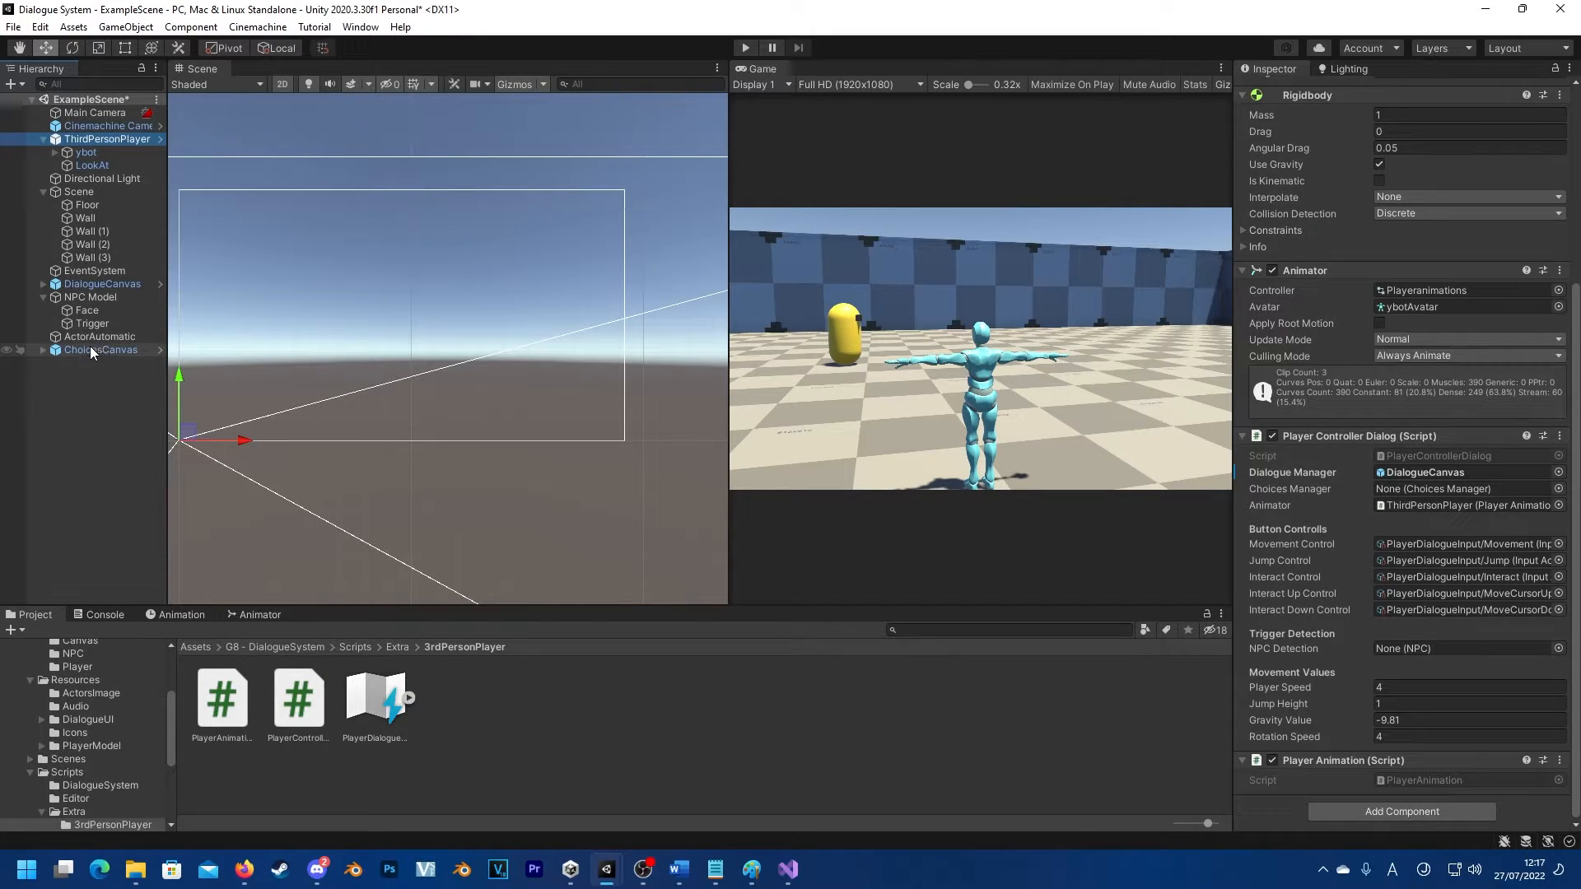
{"action": "left_click_drag", "start_coordinate": [87, 353], "coordinate": [1441, 491]}
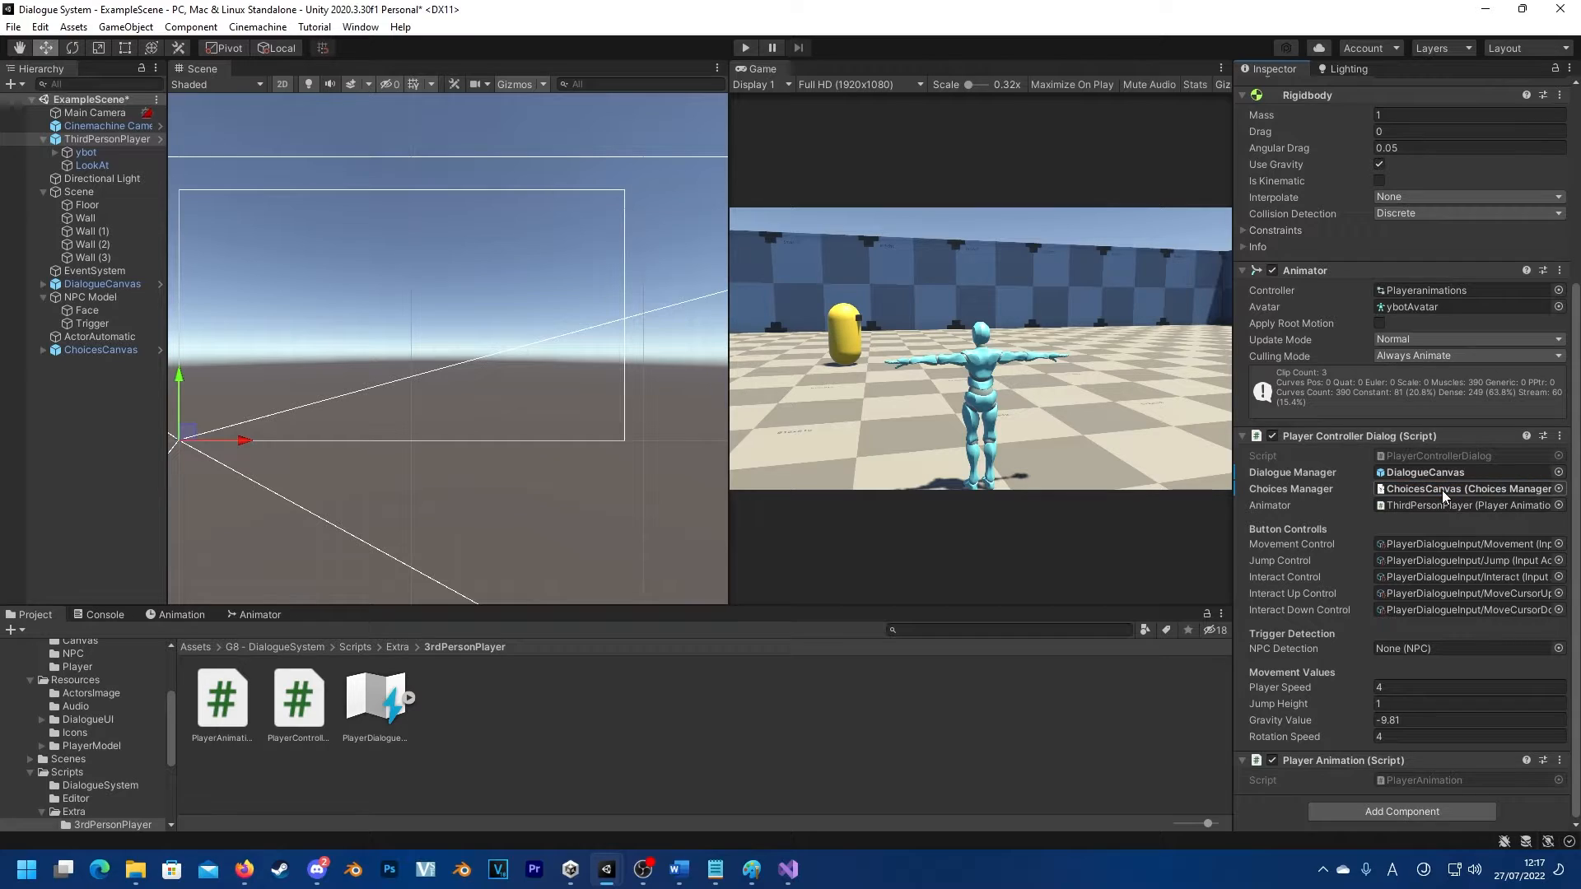
Step: Run the scene, walk the player up to the yellow NPC, and advance through its Hello World dialogue to the choices
{"action": "left_click", "coordinate": [746, 47]}
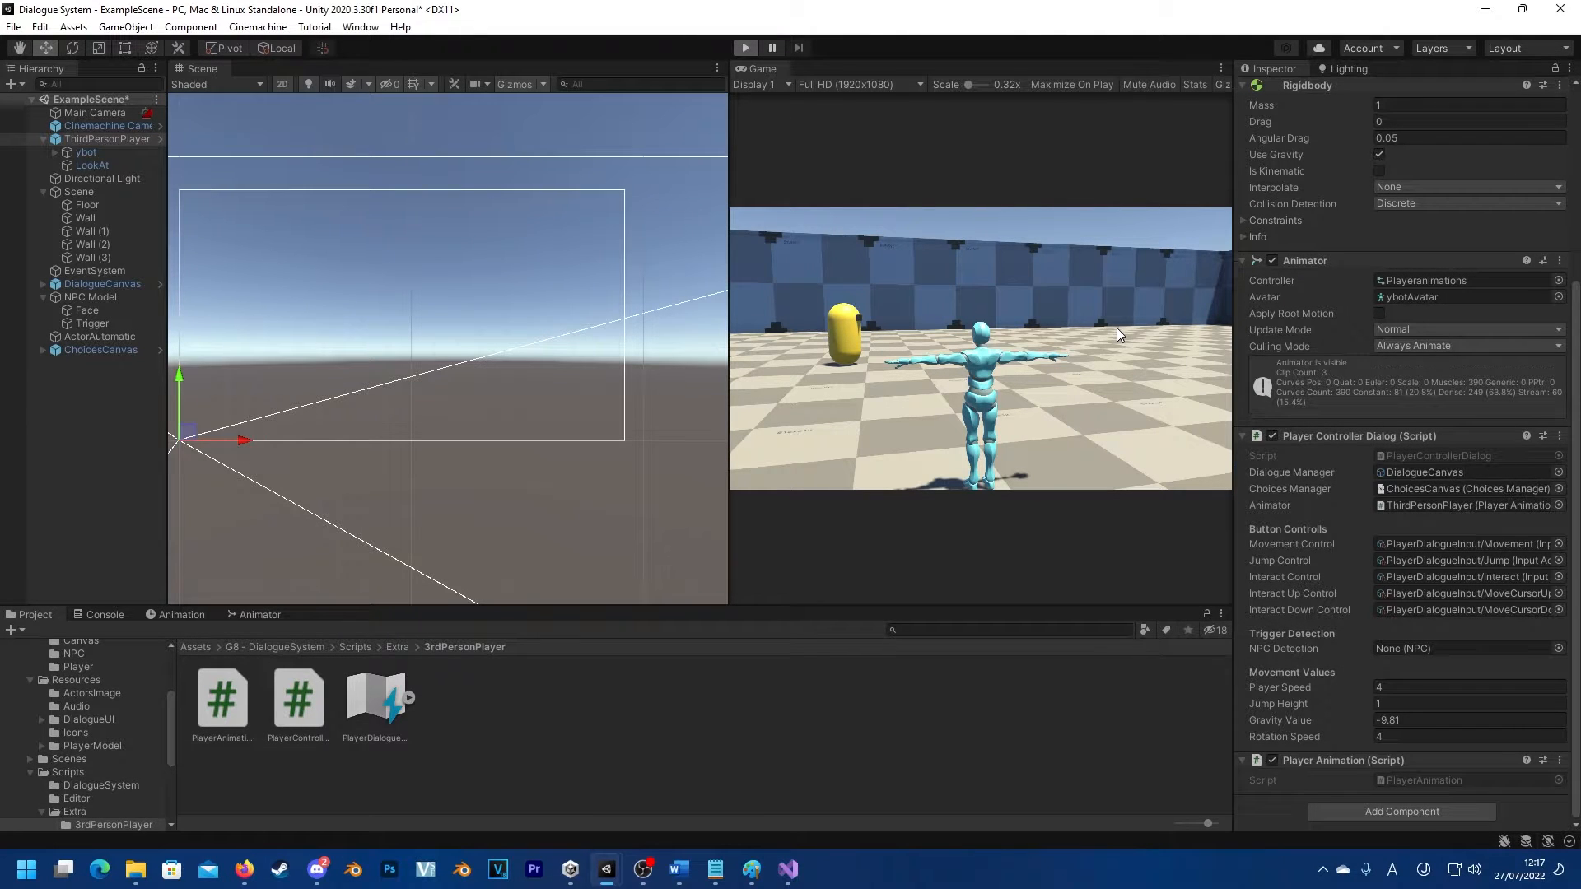
{"action": "key", "text": "w"}
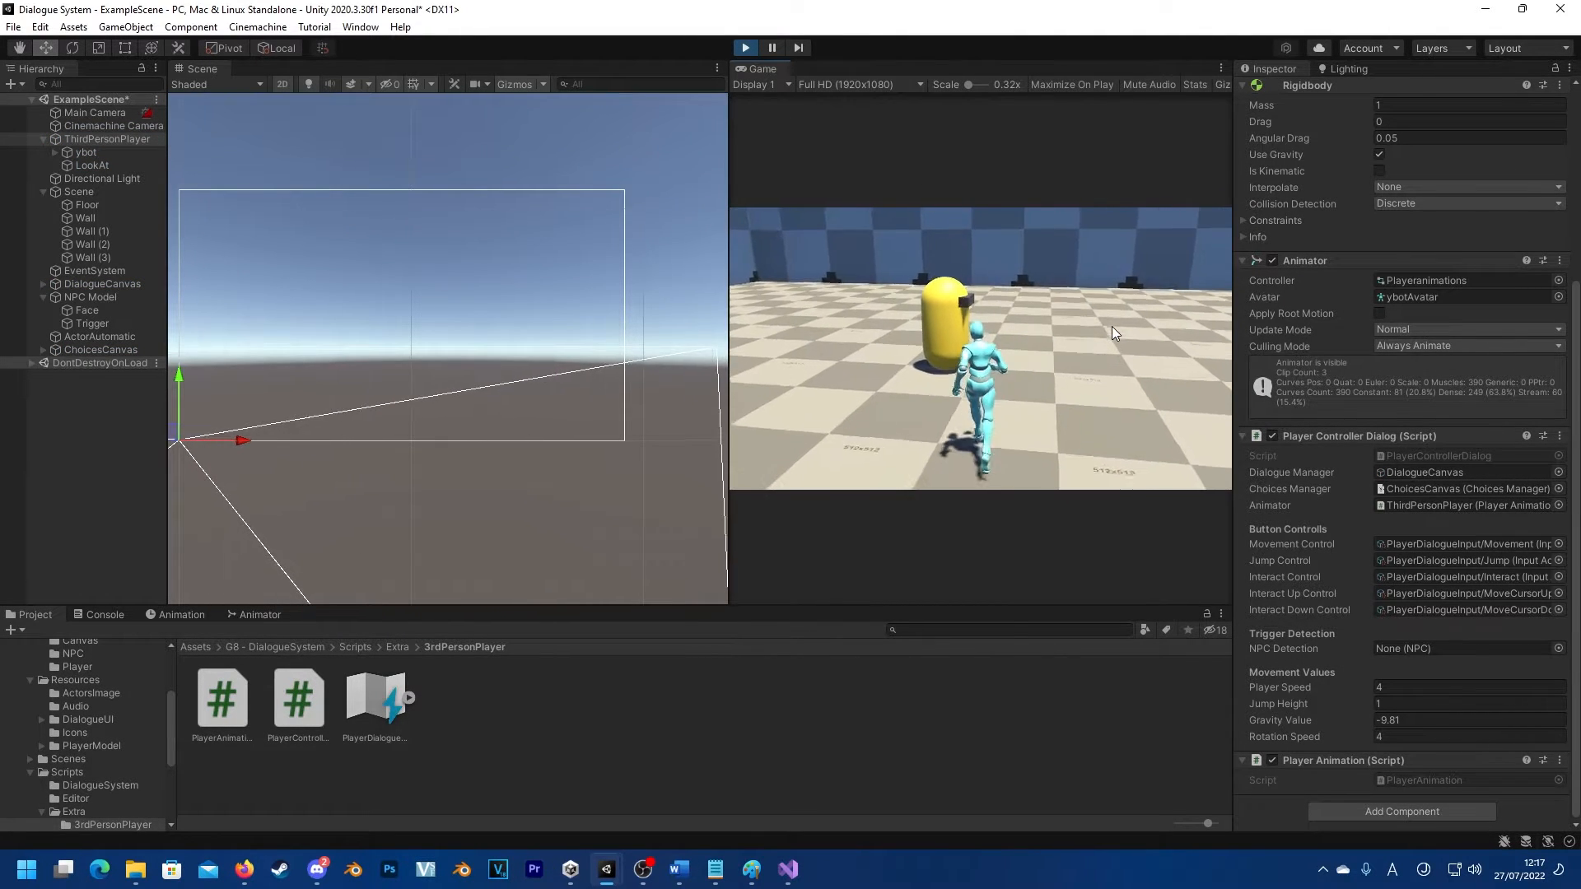
{"action": "key", "text": "e"}
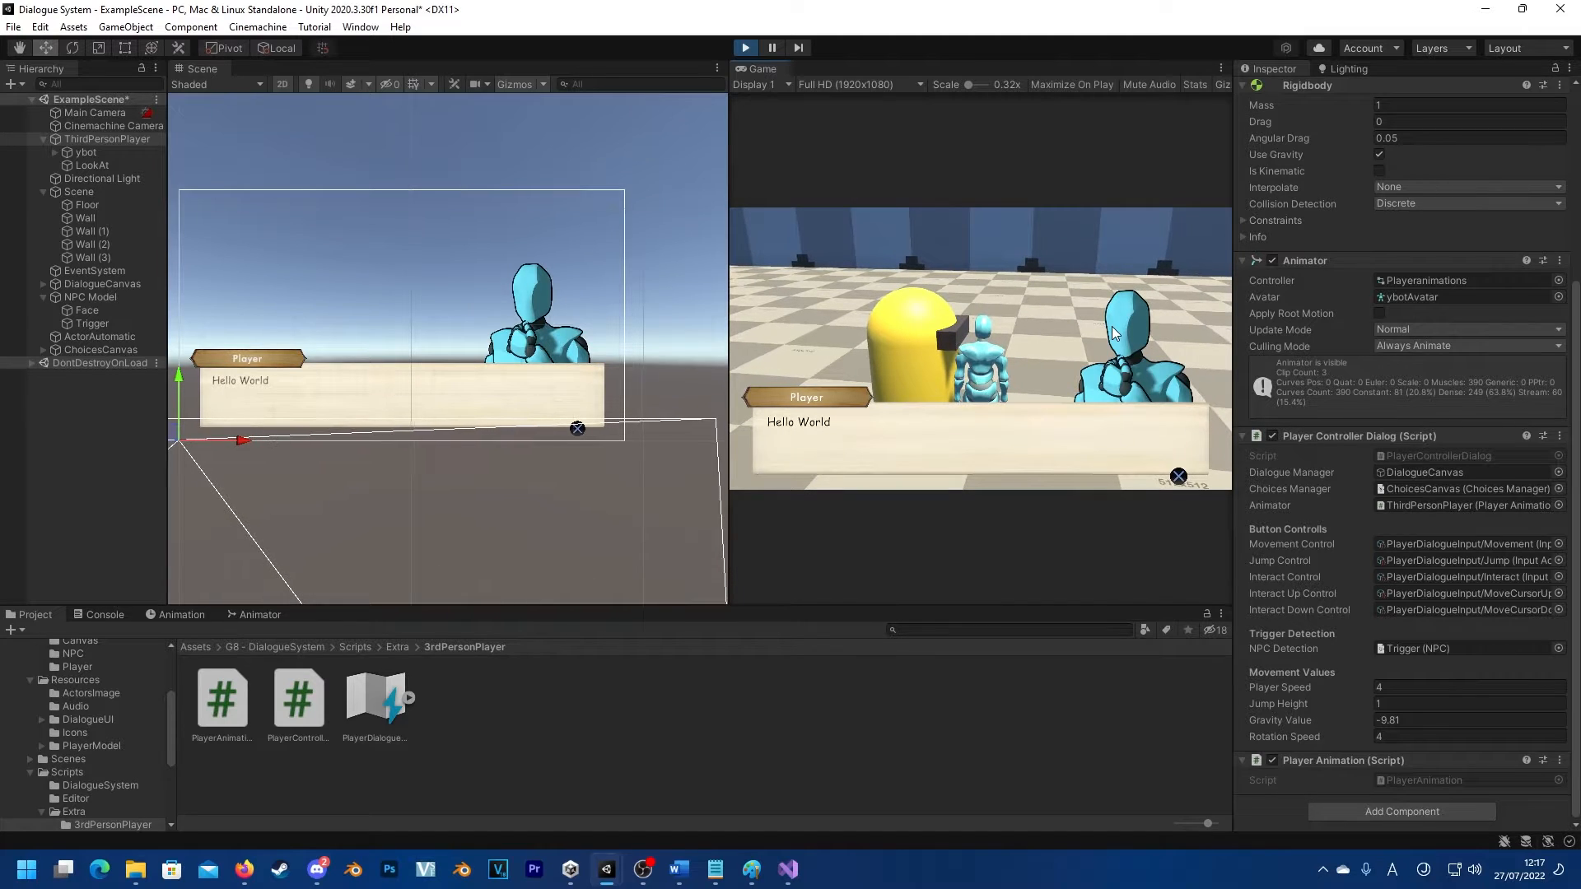
{"action": "key", "text": "e"}
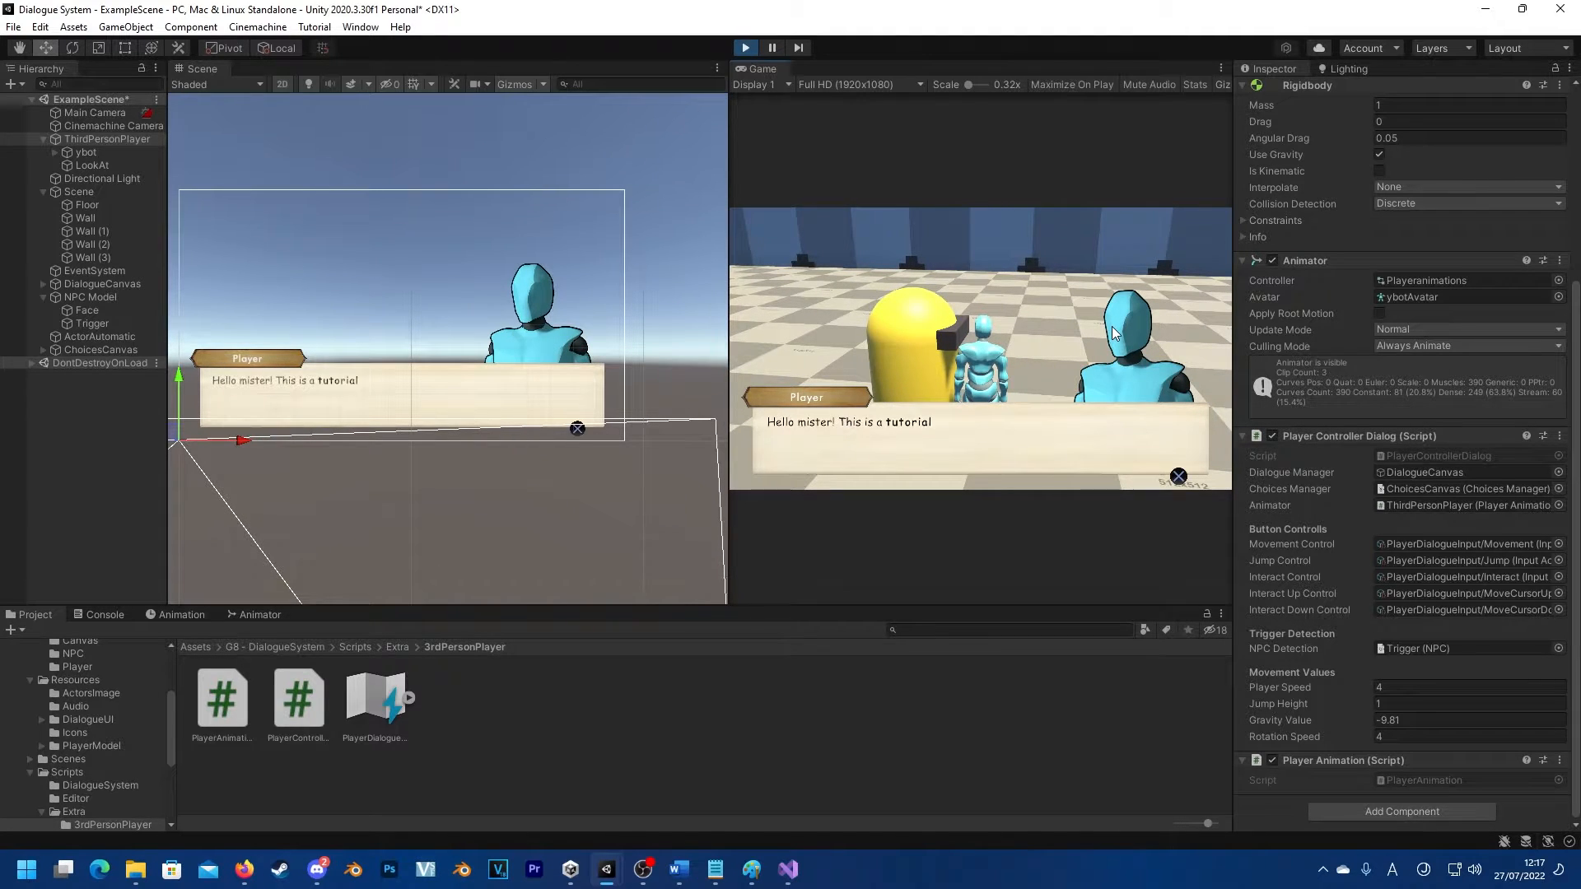
{"action": "key", "text": "e"}
Step: Test switching between the Yes and No choices, confirm Yes, and end the play test
{"action": "key", "text": "s"}
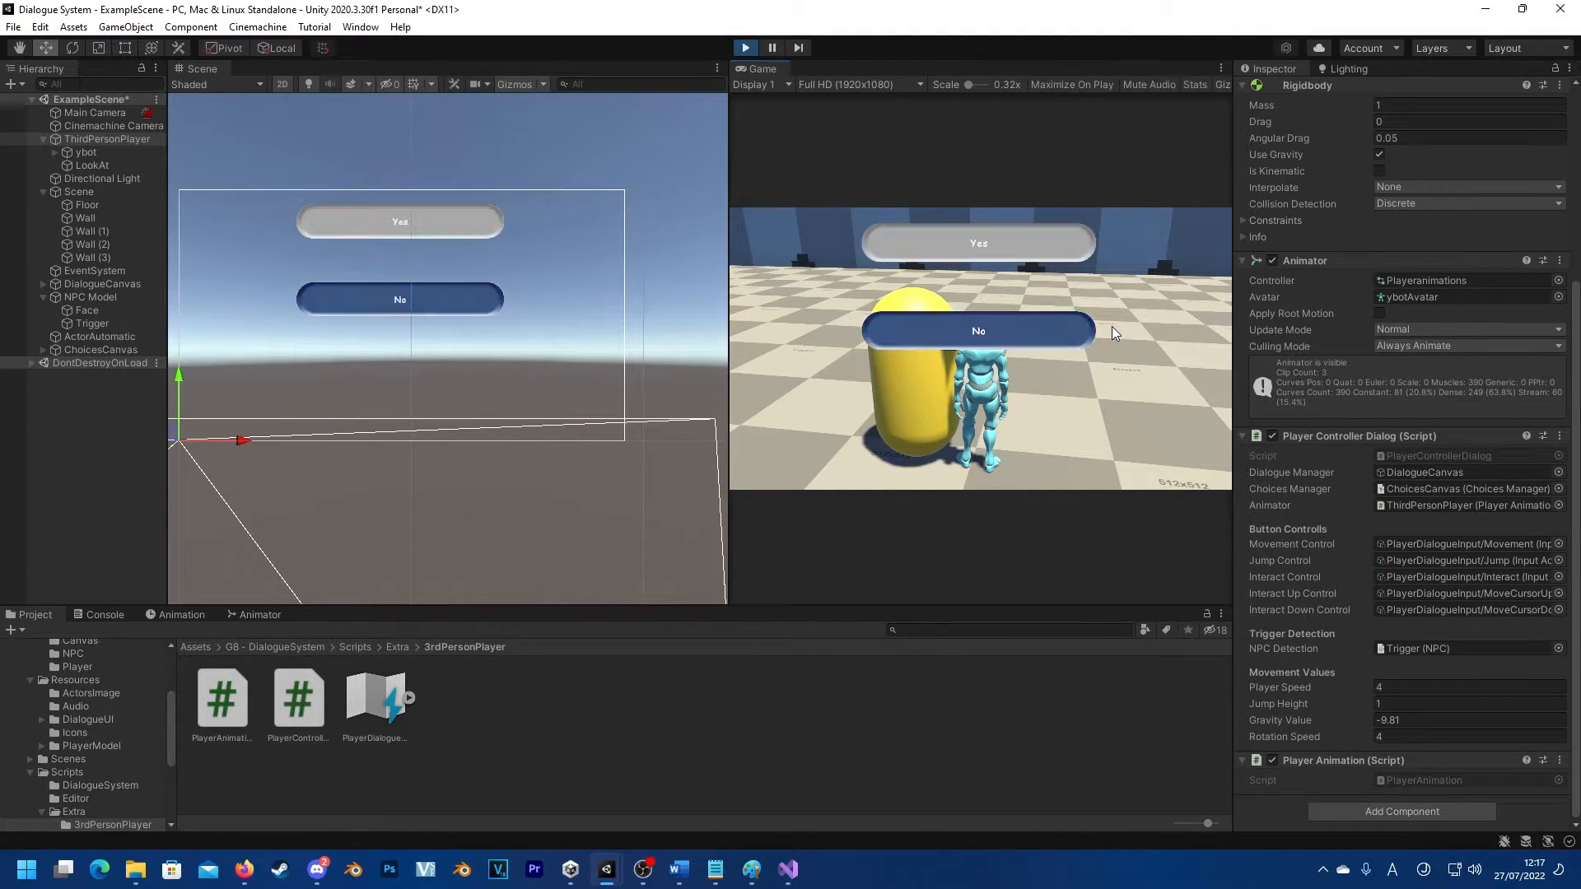
{"action": "key", "text": "w"}
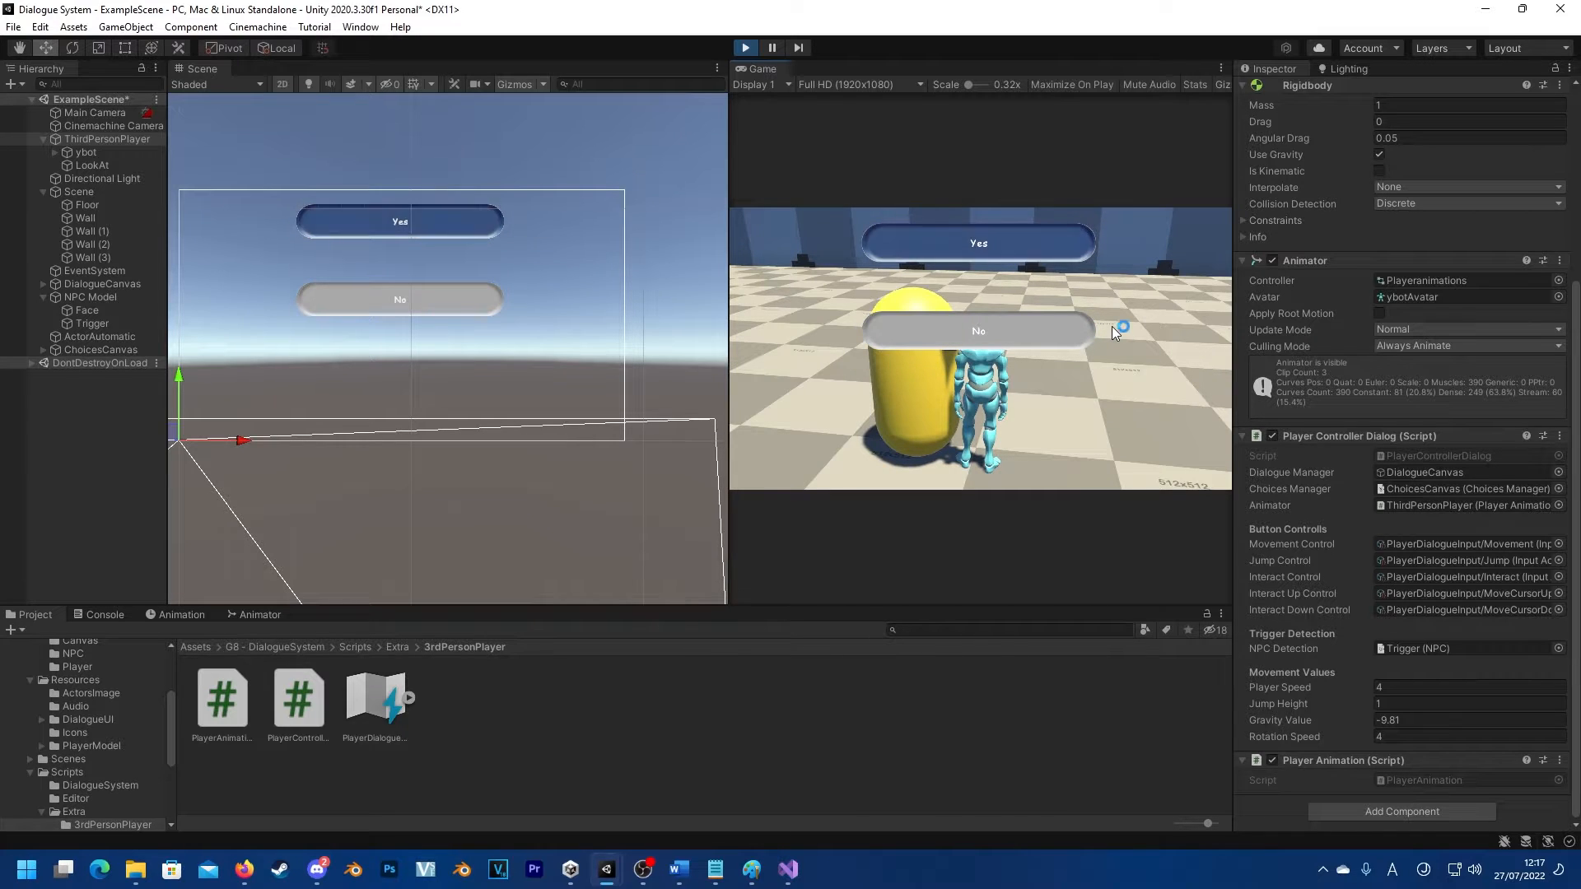
{"action": "key", "text": "s"}
{"action": "key", "text": "w"}
{"action": "key", "text": "e"}
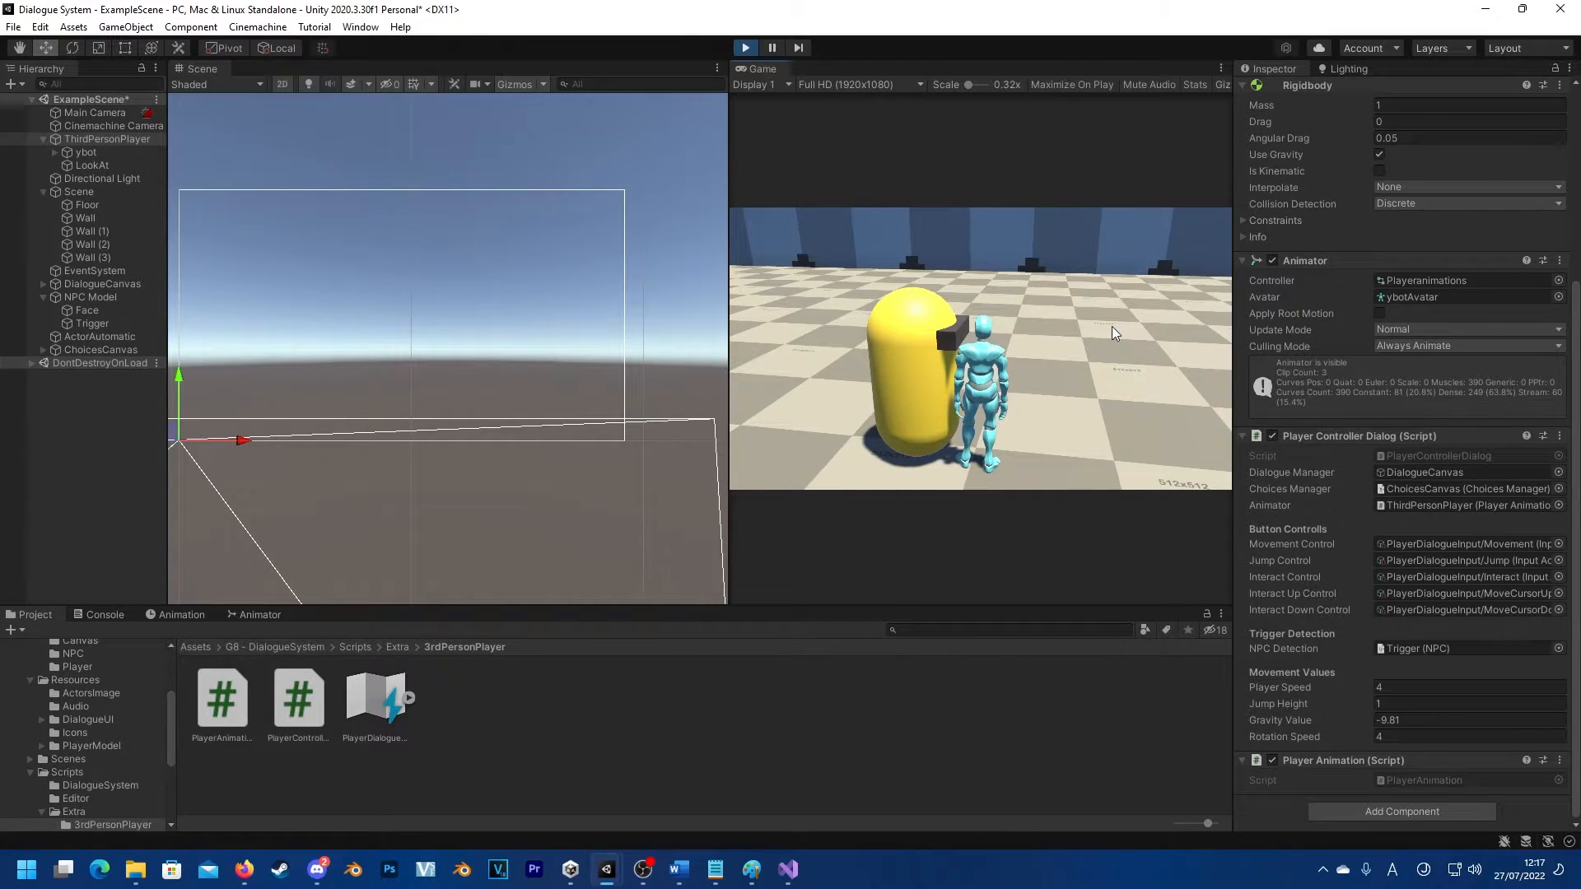
{"action": "key", "text": "a"}
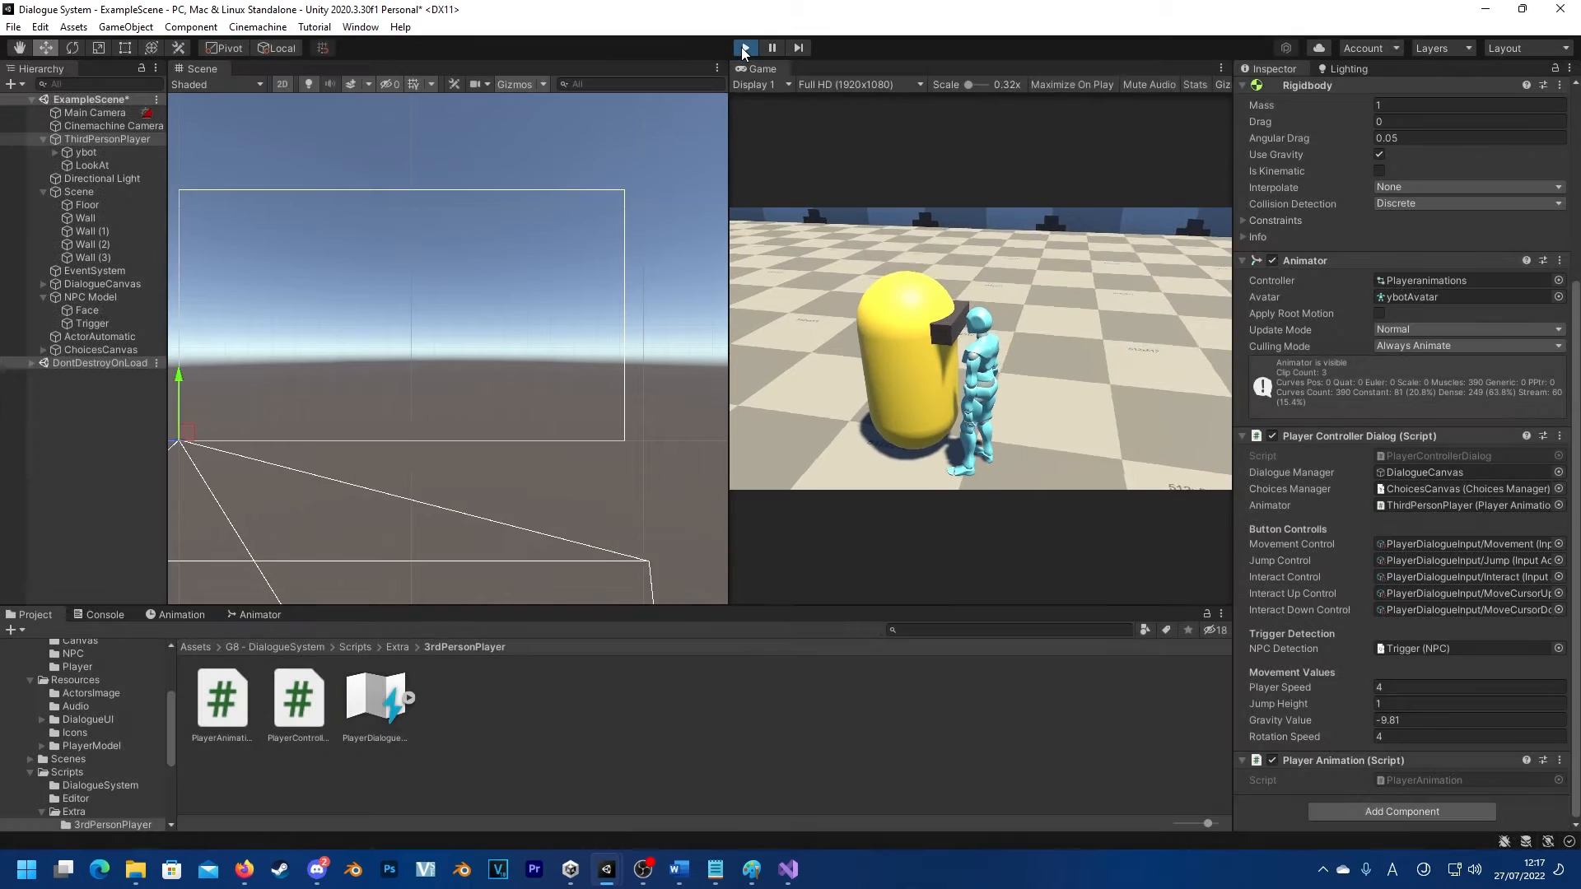
{"action": "left_click", "coordinate": [743, 48]}
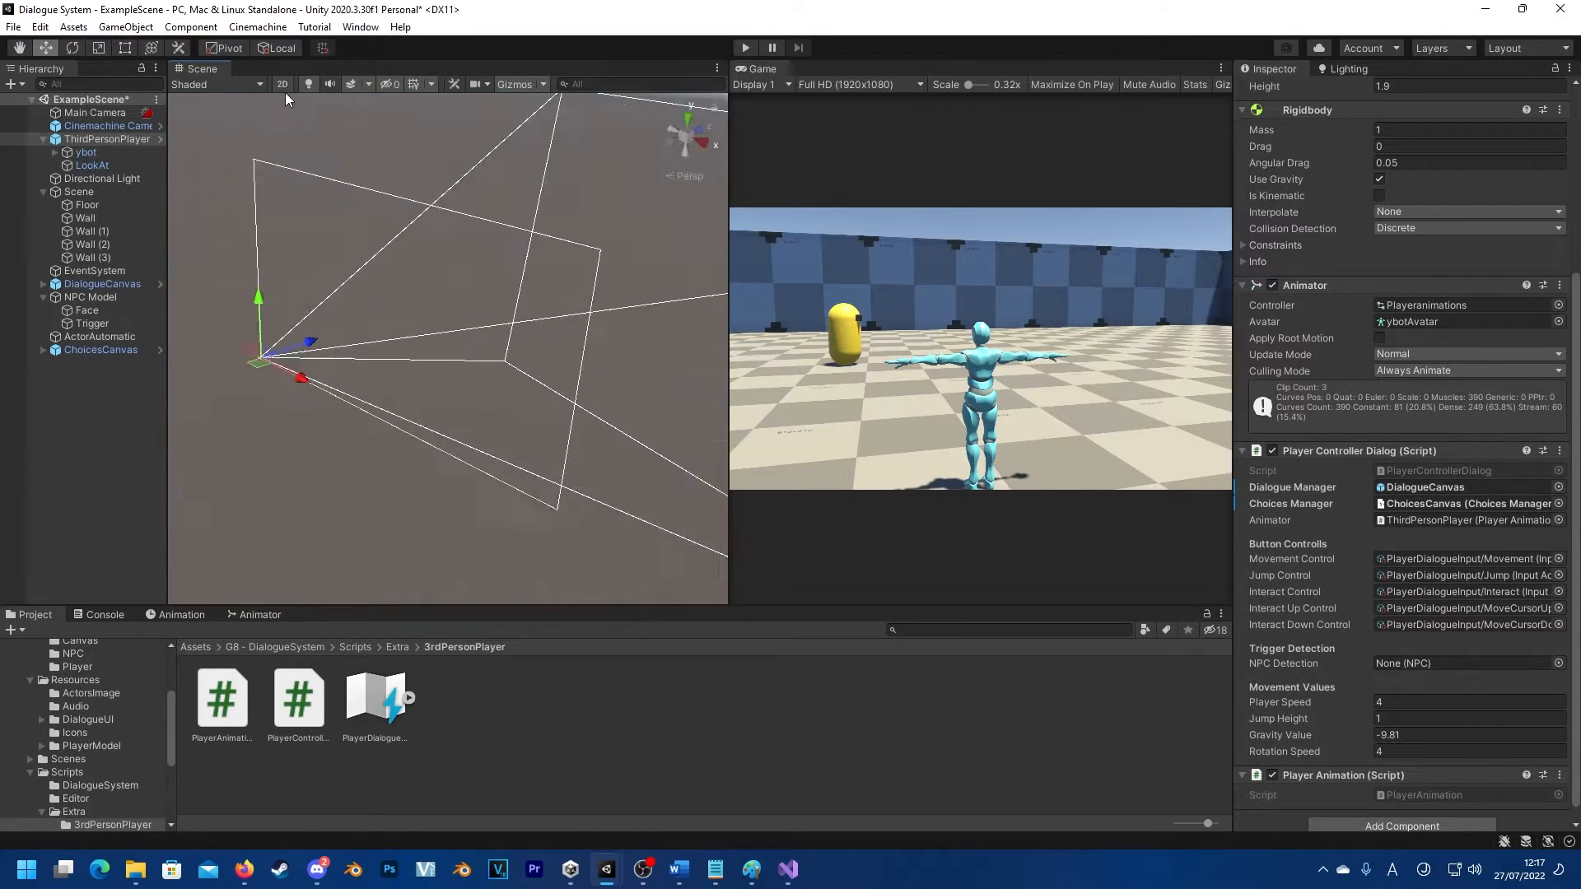
Step: Frame the NPC Model's Trigger in the scene, and enable Show Question Message in its Questions Dialogue Trigger
{"action": "left_click", "coordinate": [87, 195]}
{"action": "left_click", "coordinate": [92, 312]}
{"action": "left_click", "coordinate": [101, 324]}
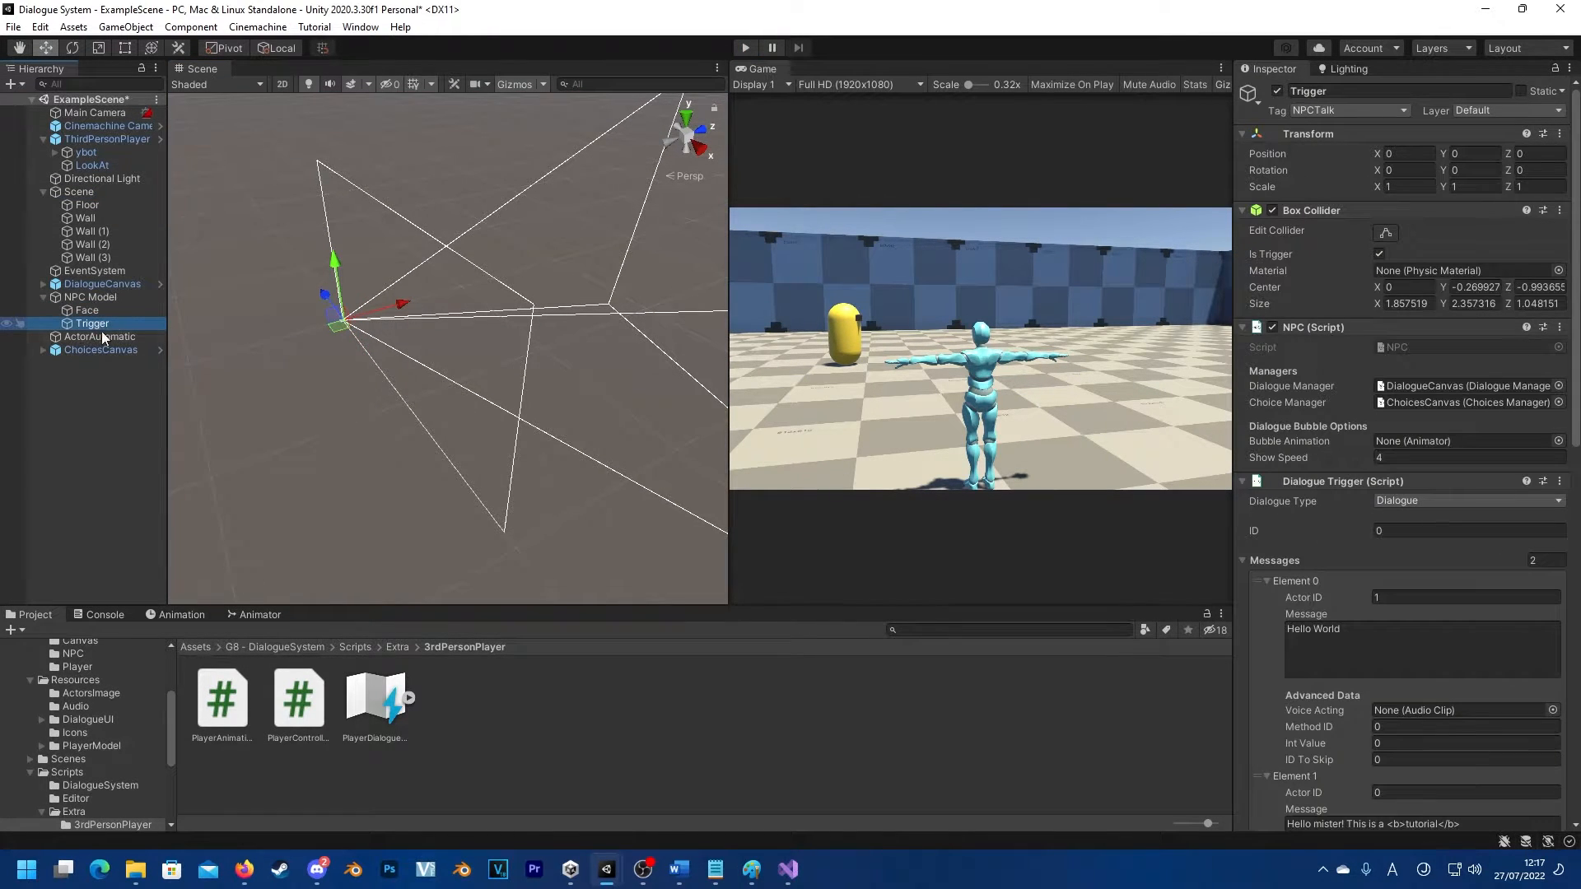
{"action": "key", "text": "f"}
{"action": "right_click_drag", "start_coordinate": [508, 387], "coordinate": [586, 393]}
{"action": "scroll", "coordinate": [586, 393], "scroll_direction": "down", "scroll_amount": 3}
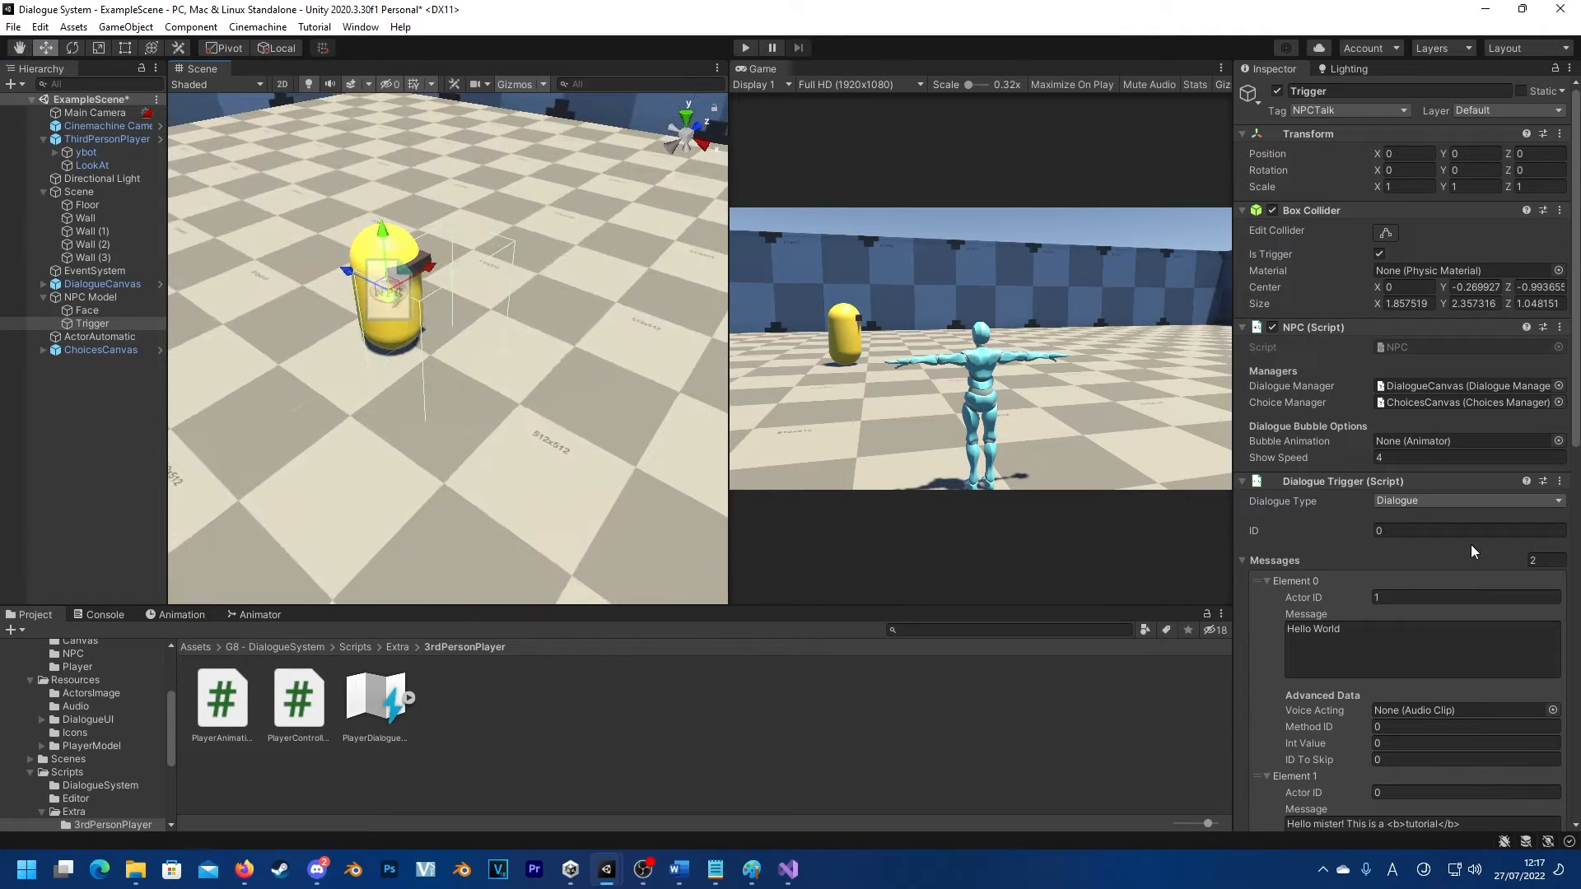
{"action": "scroll", "coordinate": [1454, 530], "scroll_direction": "down", "scroll_amount": 15}
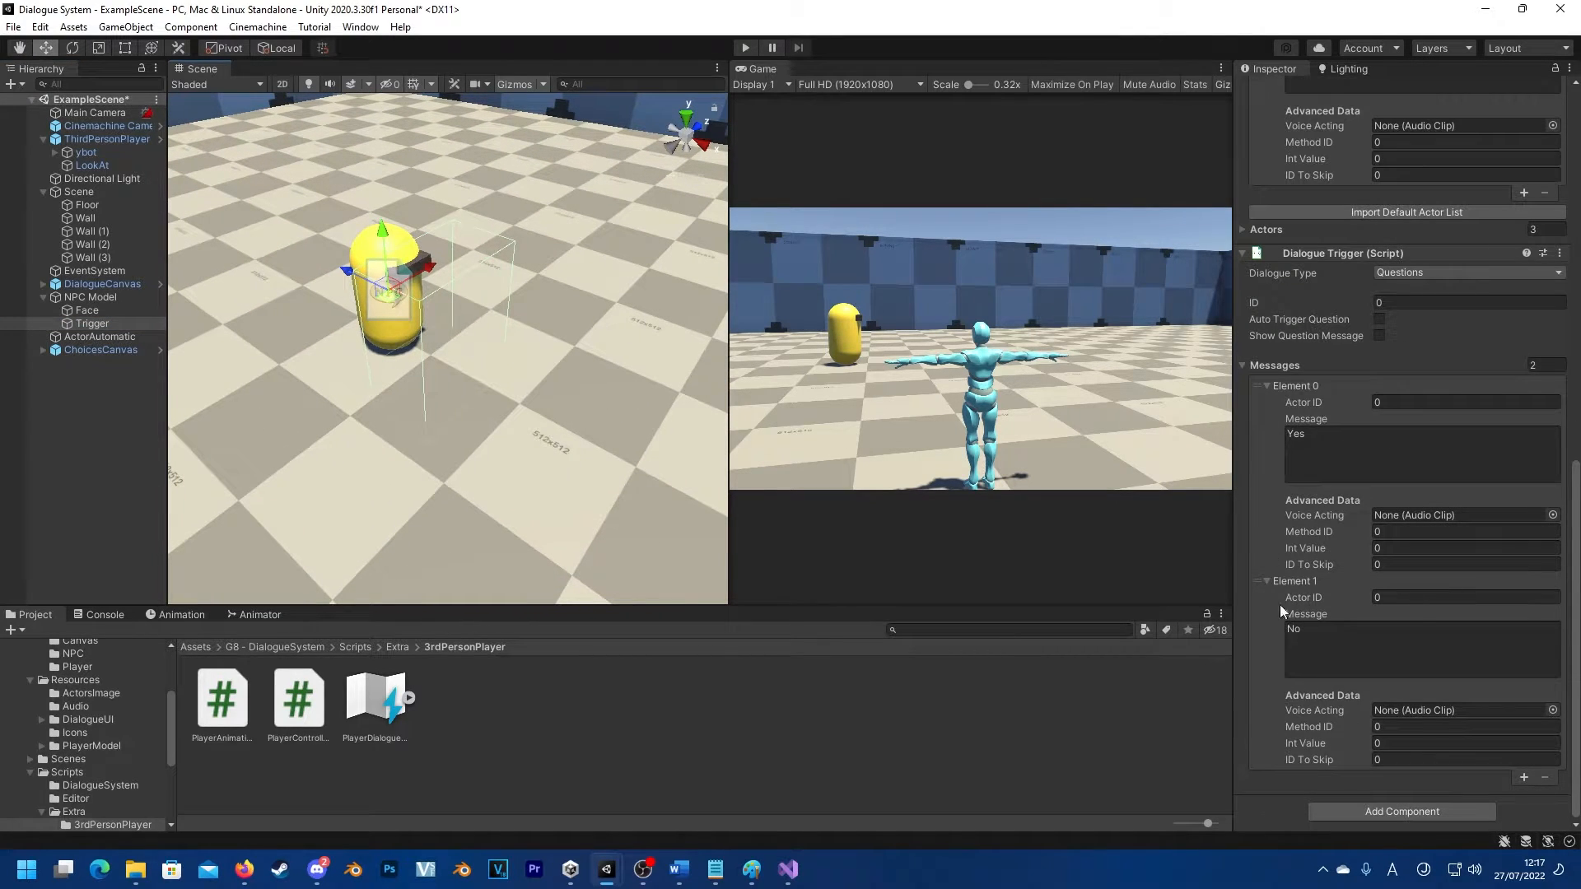
{"action": "scroll", "coordinate": [1510, 774], "scroll_direction": "up", "scroll_amount": 3}
{"action": "left_click", "coordinate": [1379, 484]}
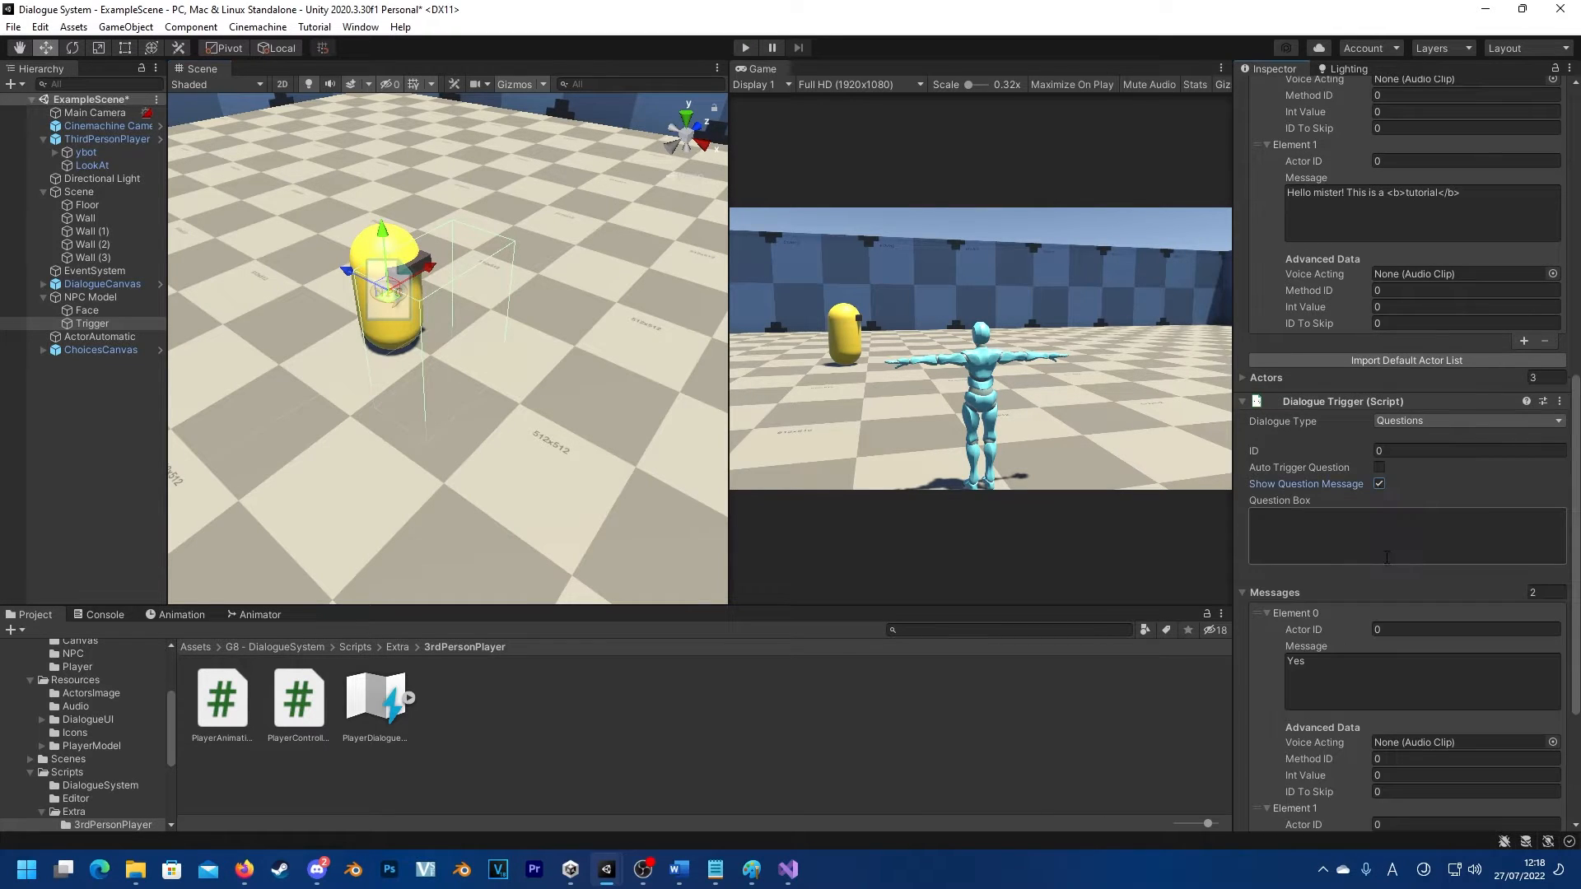
Step: Set the Question Box of the Questions trigger to "Do want to save the game?"
{"action": "type", "text": "S"}
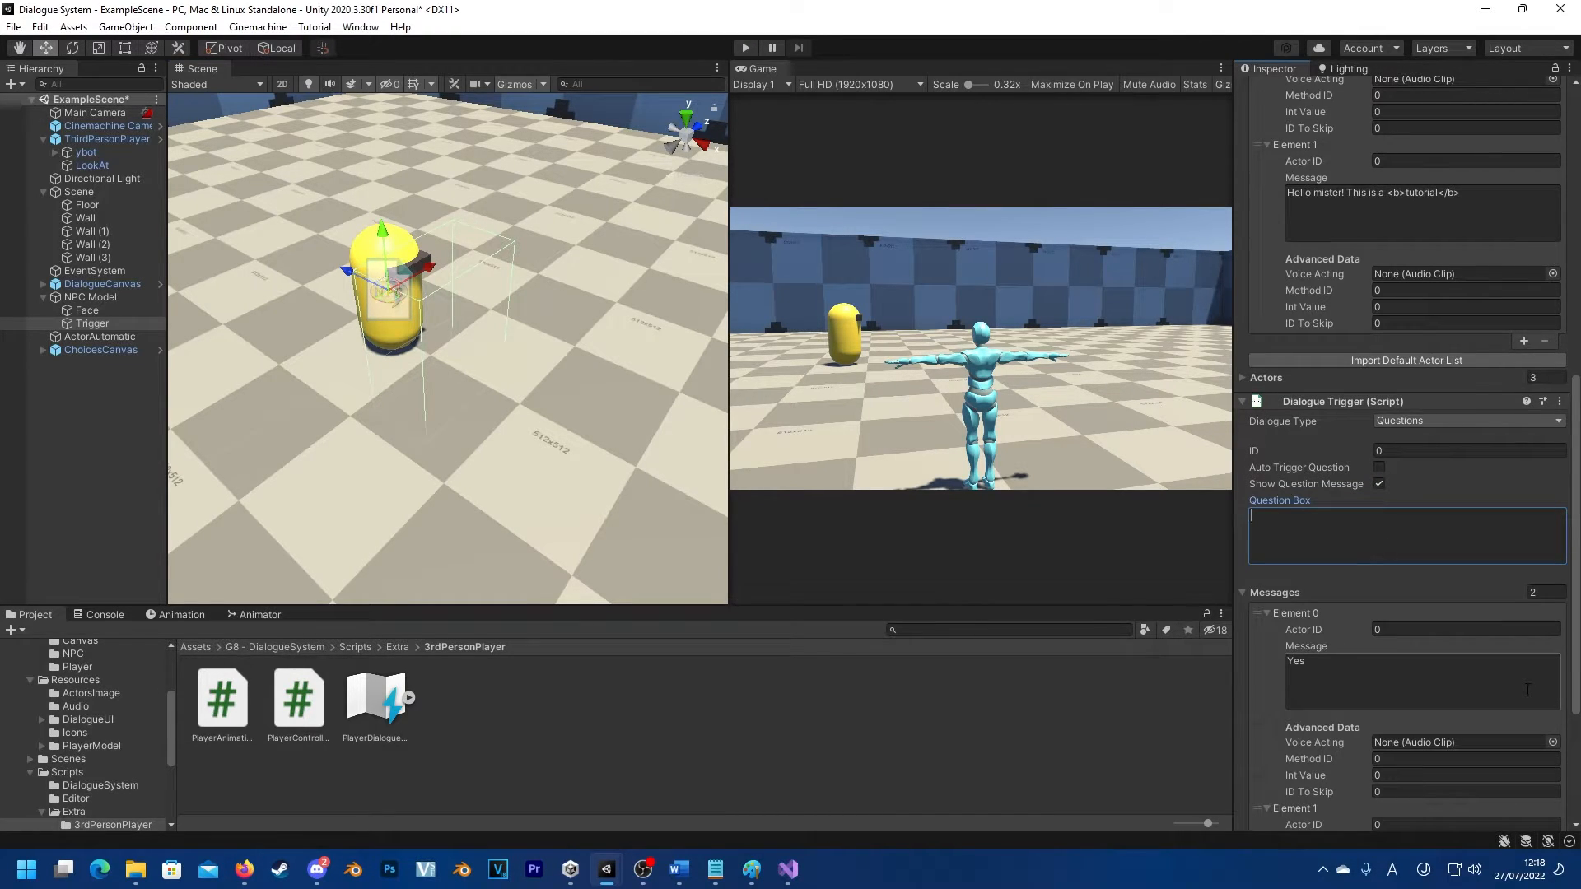
{"action": "type", "text": "Do want to save the game?"}
{"action": "scroll", "coordinate": [1410, 714], "scroll_direction": "down", "scroll_amount": 3}
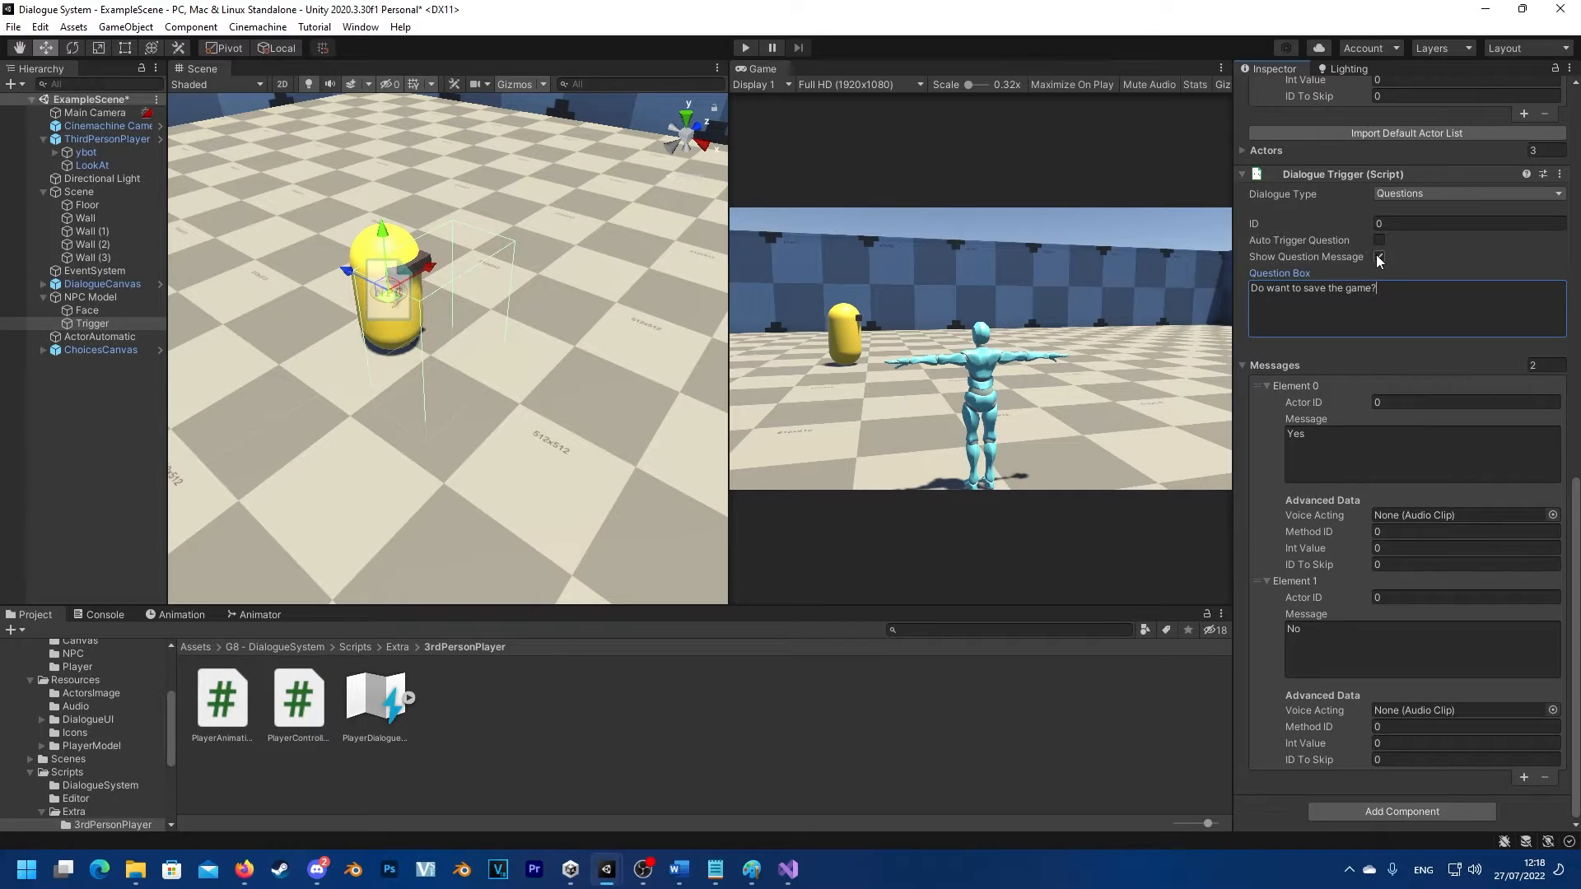
{"action": "left_click_drag", "start_coordinate": [1261, 305], "coordinate": [1457, 287]}
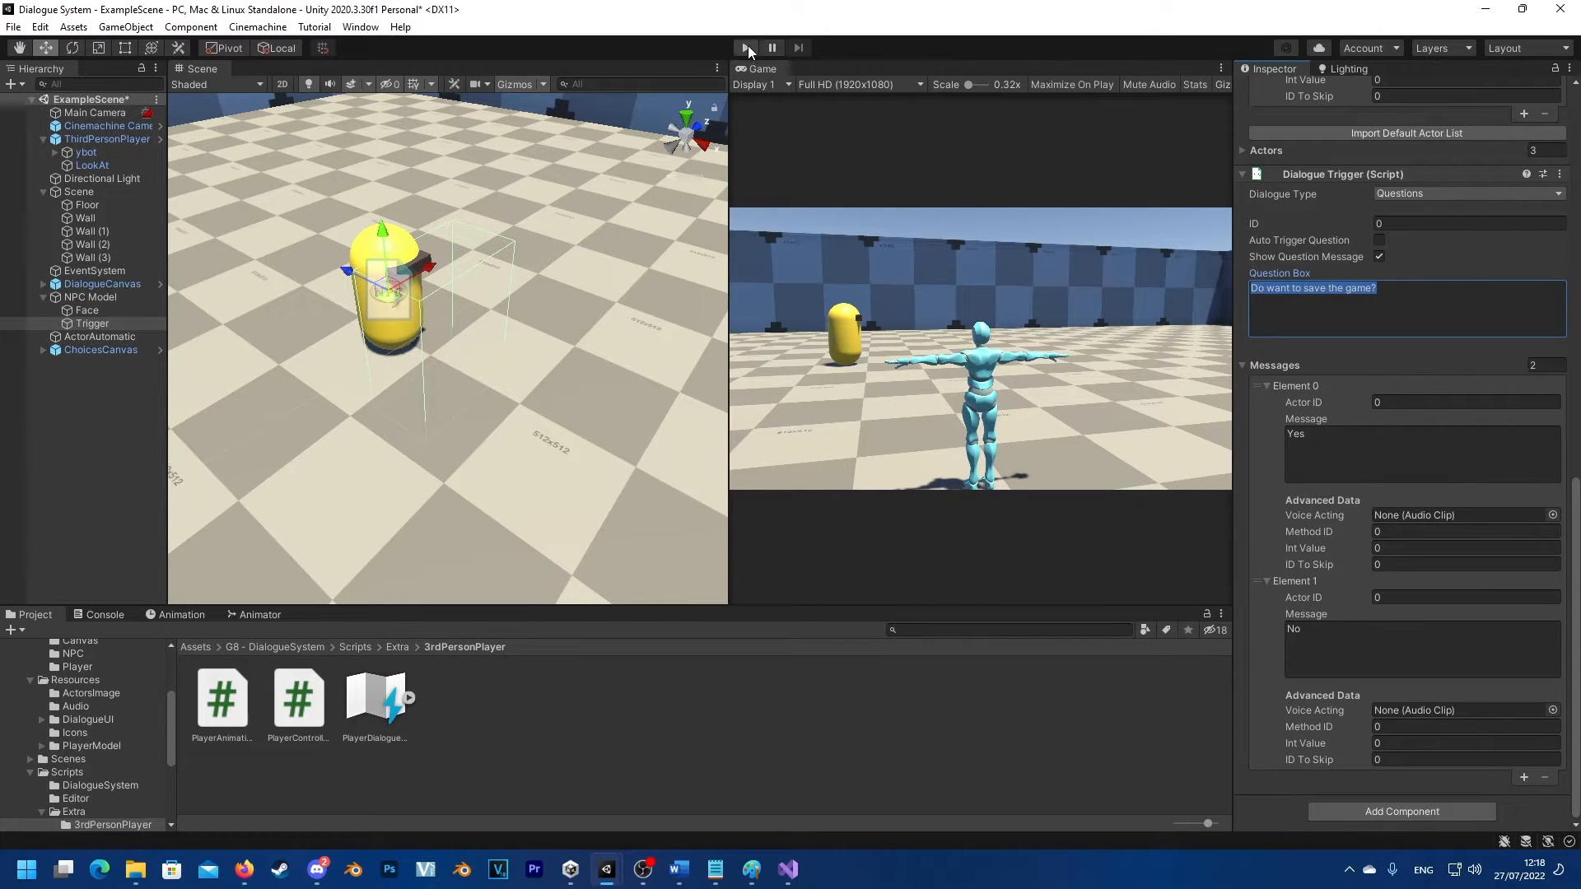
Step: Run the scene again, walk to the NPC, and advance its dialogue until the question message is shown
{"action": "left_click", "coordinate": [746, 48]}
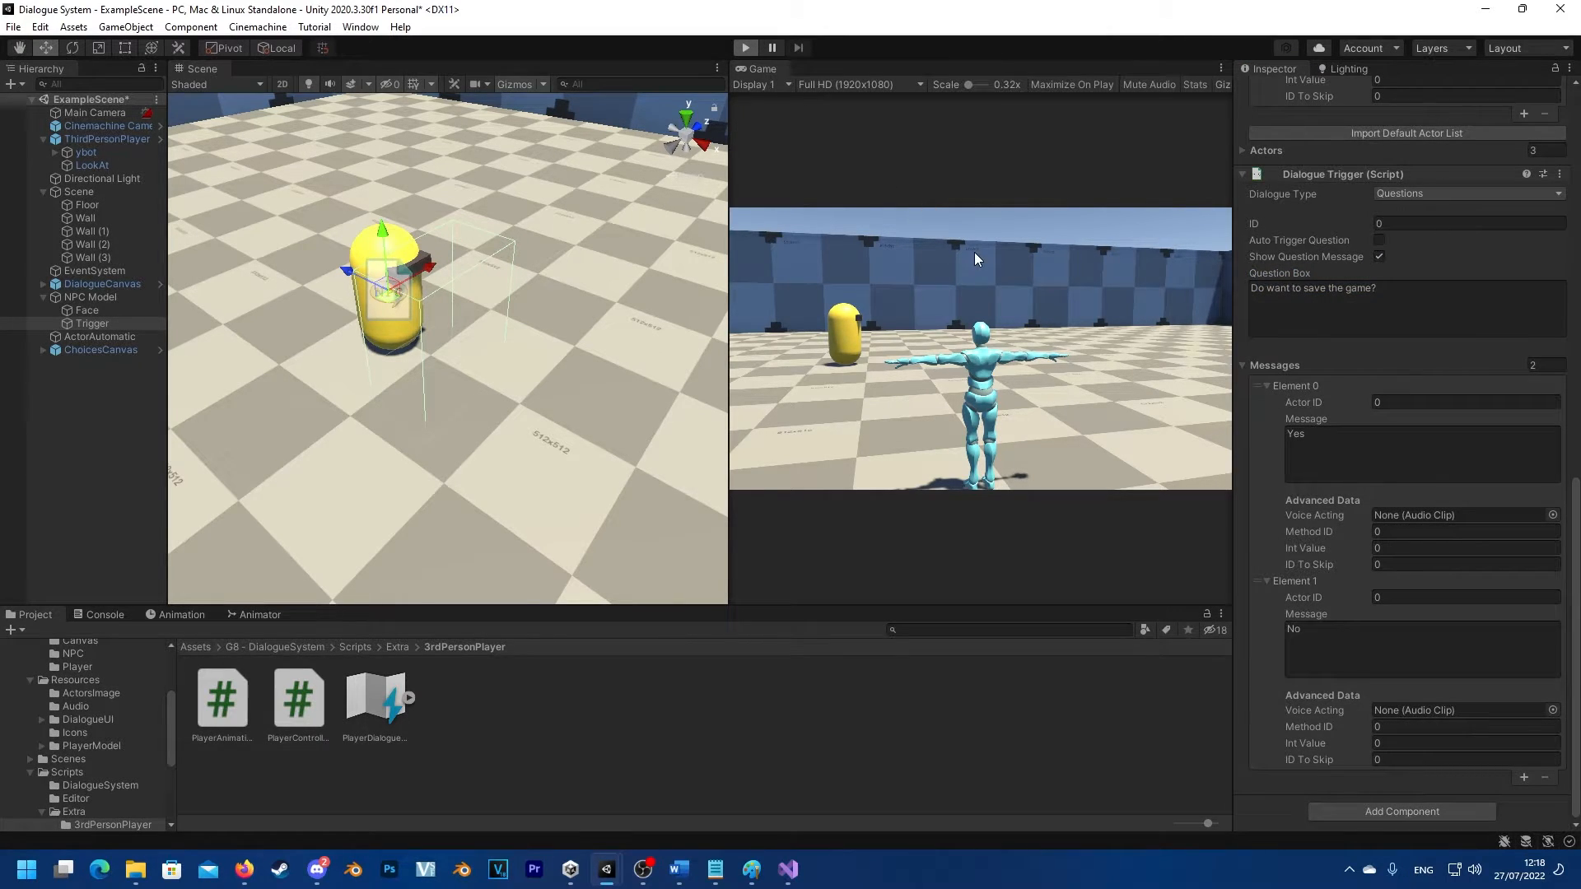
{"action": "key", "text": "w"}
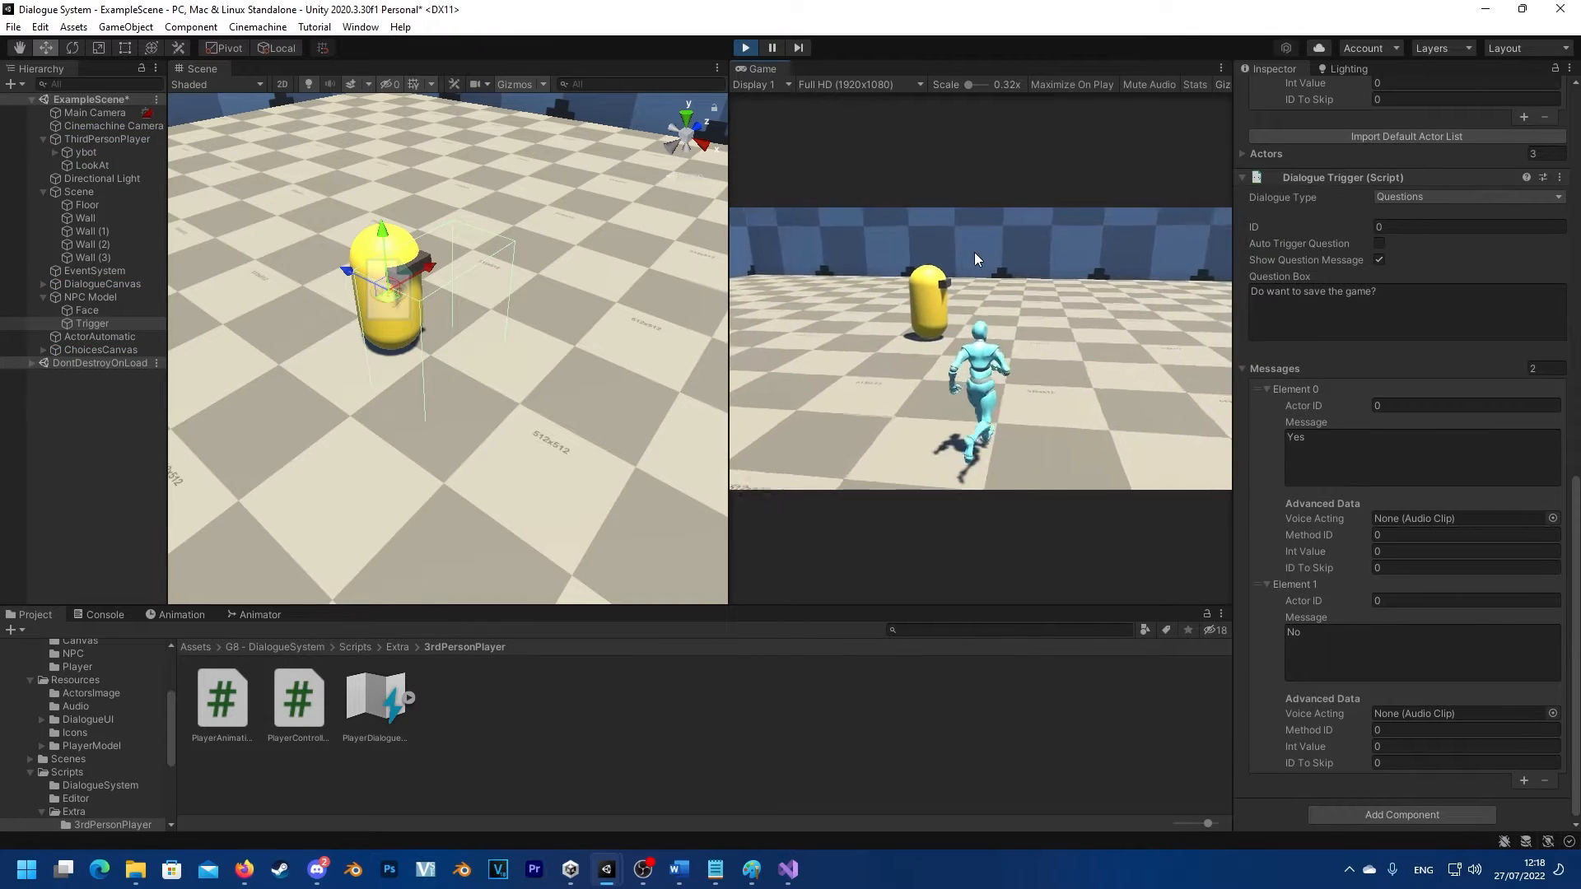
{"action": "key", "text": "w"}
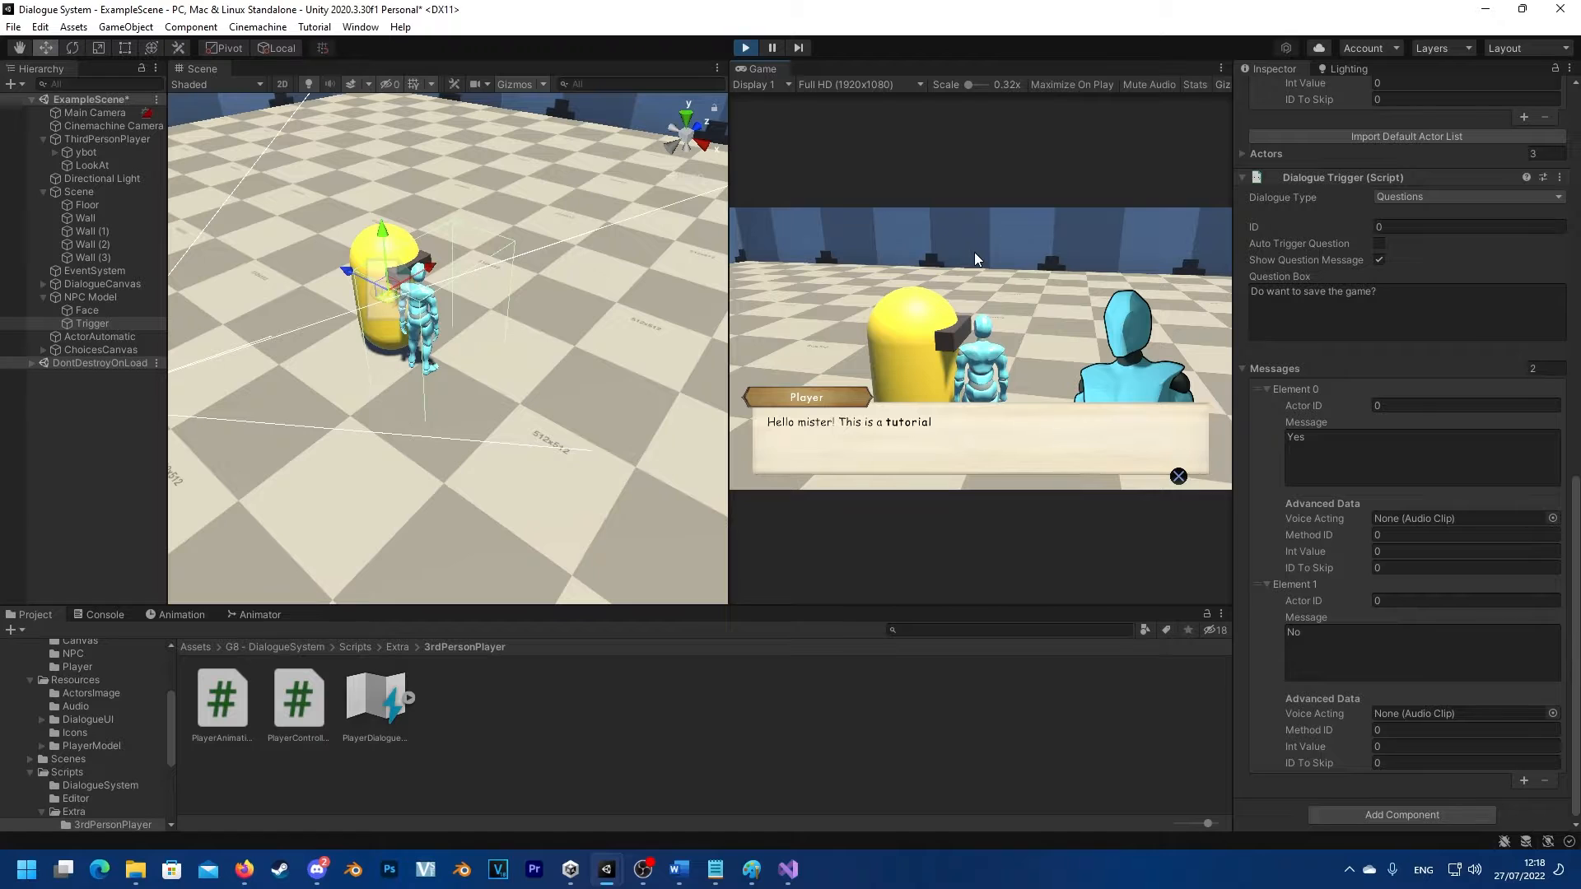
{"action": "key", "text": "space"}
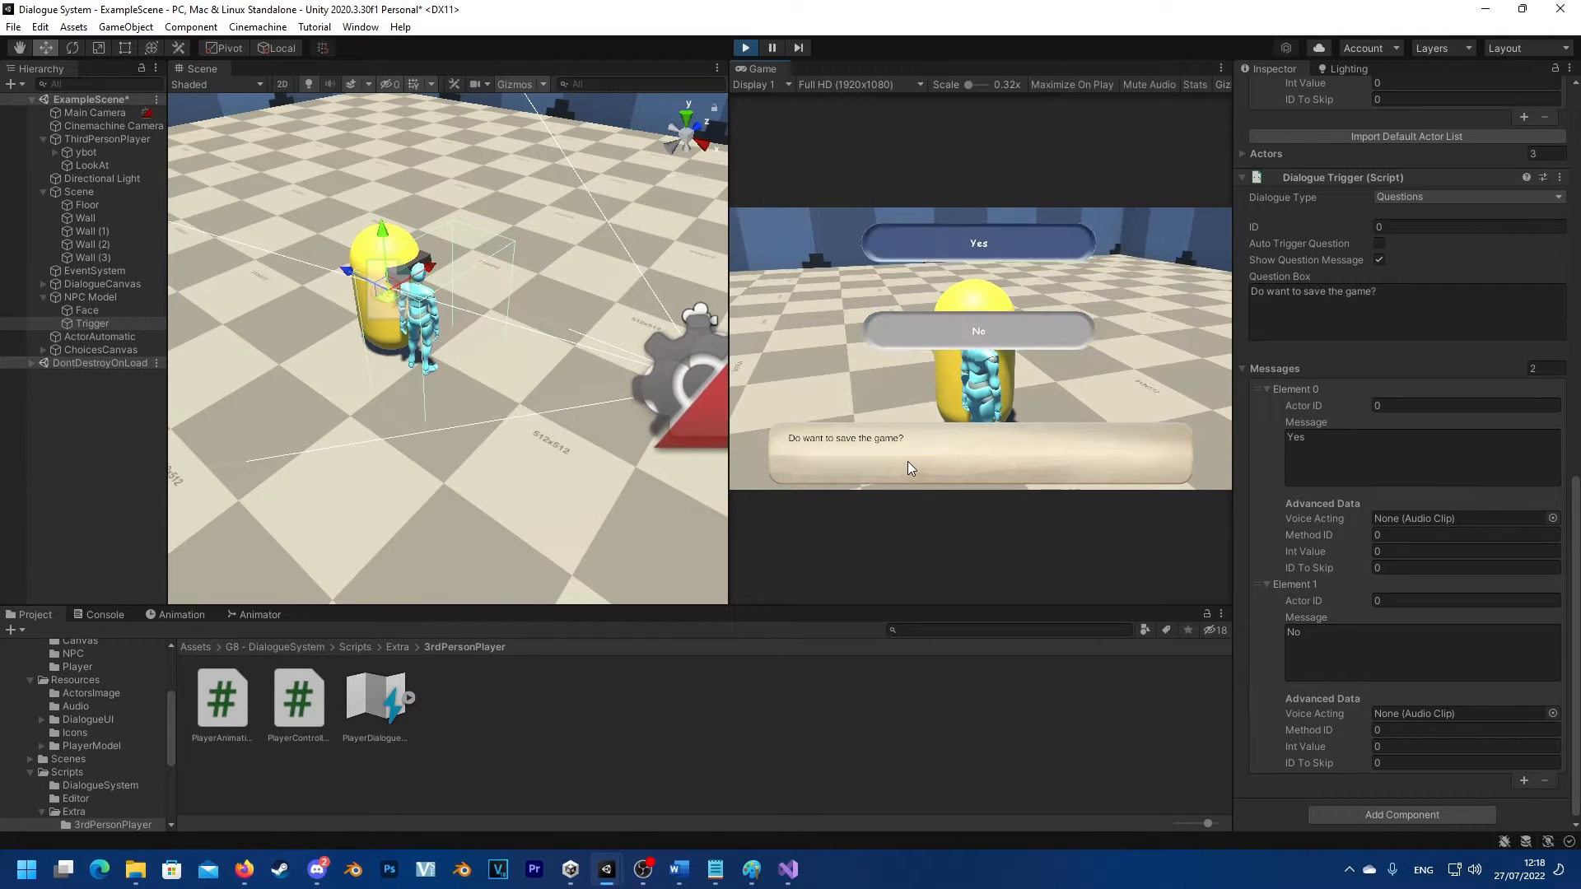
Step: Test moving between the Yes and No choices below the question message, answer No, and end the play test
{"action": "key", "text": "Down"}
{"action": "key", "text": "Up"}
{"action": "key", "text": "Down"}
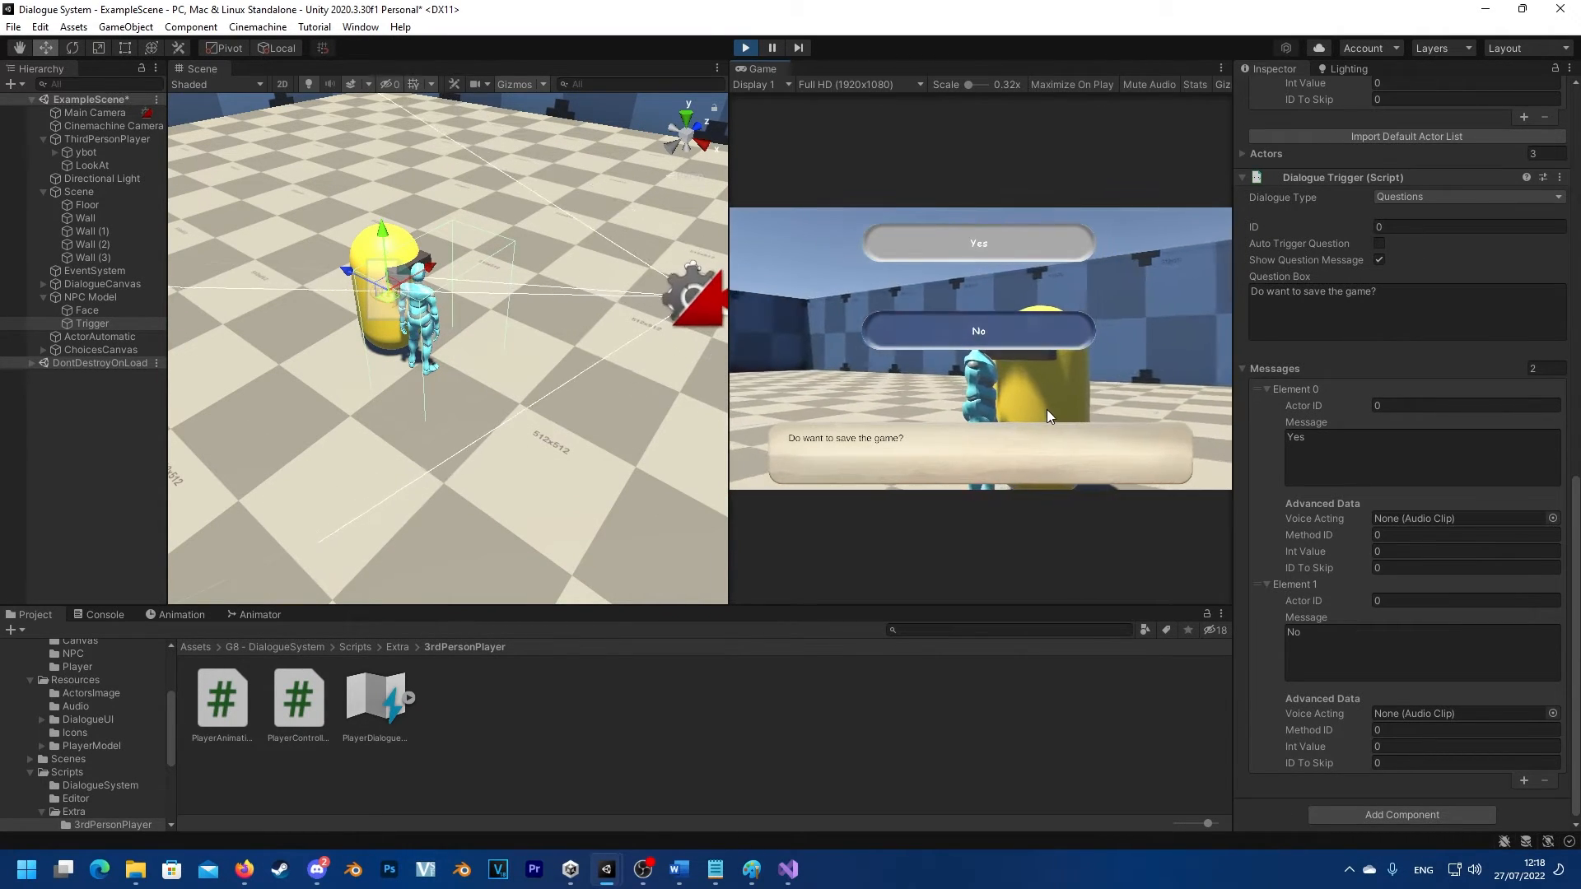
{"action": "key", "text": "Up"}
{"action": "key", "text": "Down"}
{"action": "key", "text": "Up"}
{"action": "key", "text": "Down"}
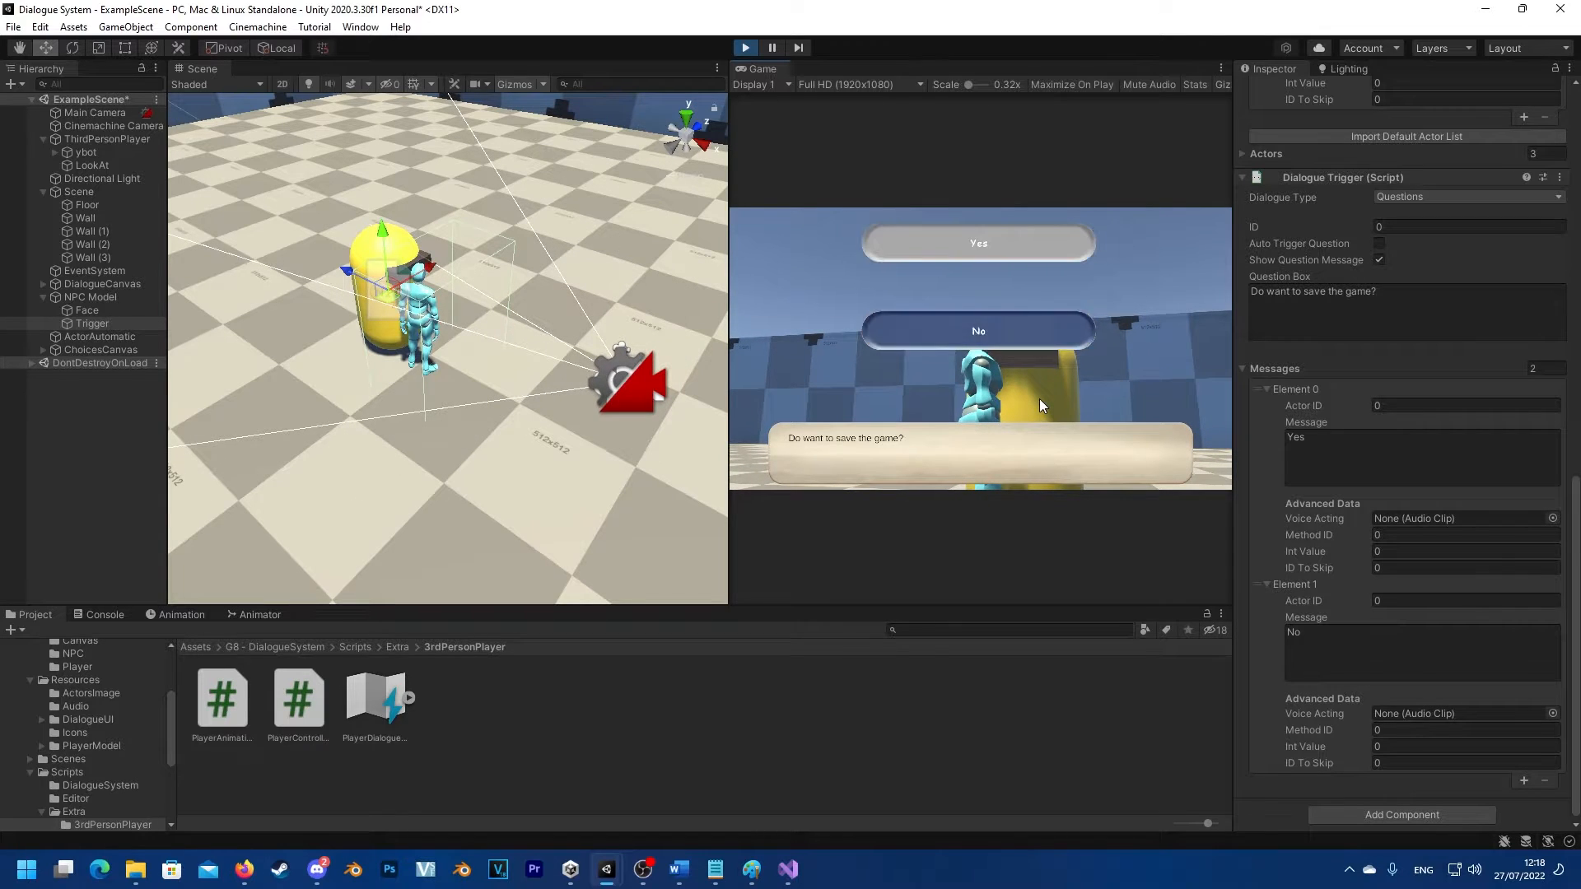
{"action": "key", "text": "Return"}
{"action": "key", "text": "w"}
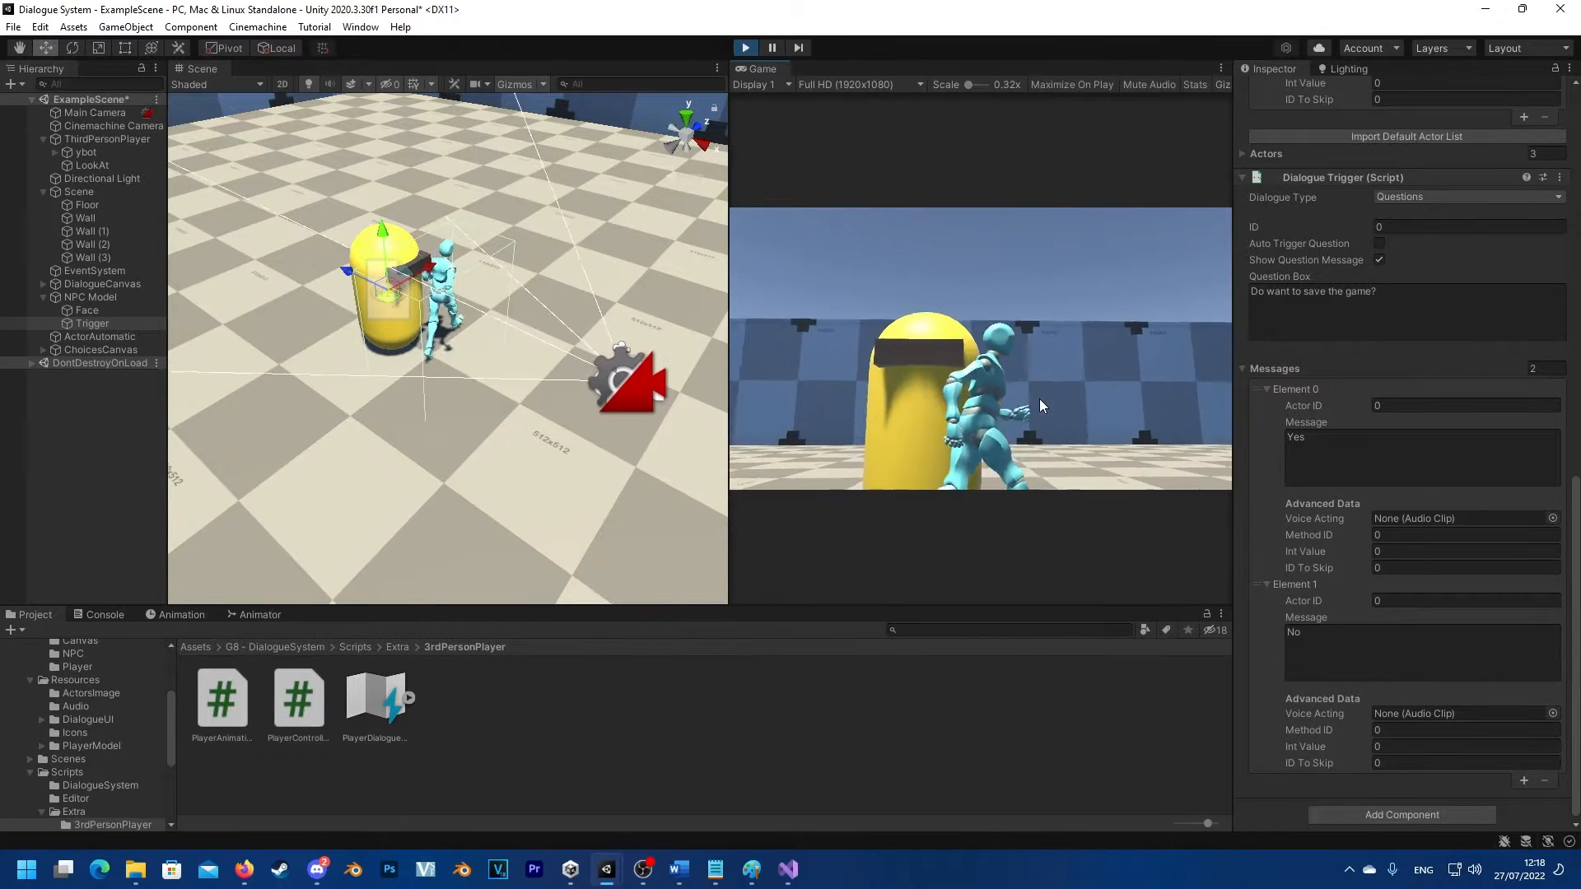
{"action": "key", "text": "s"}
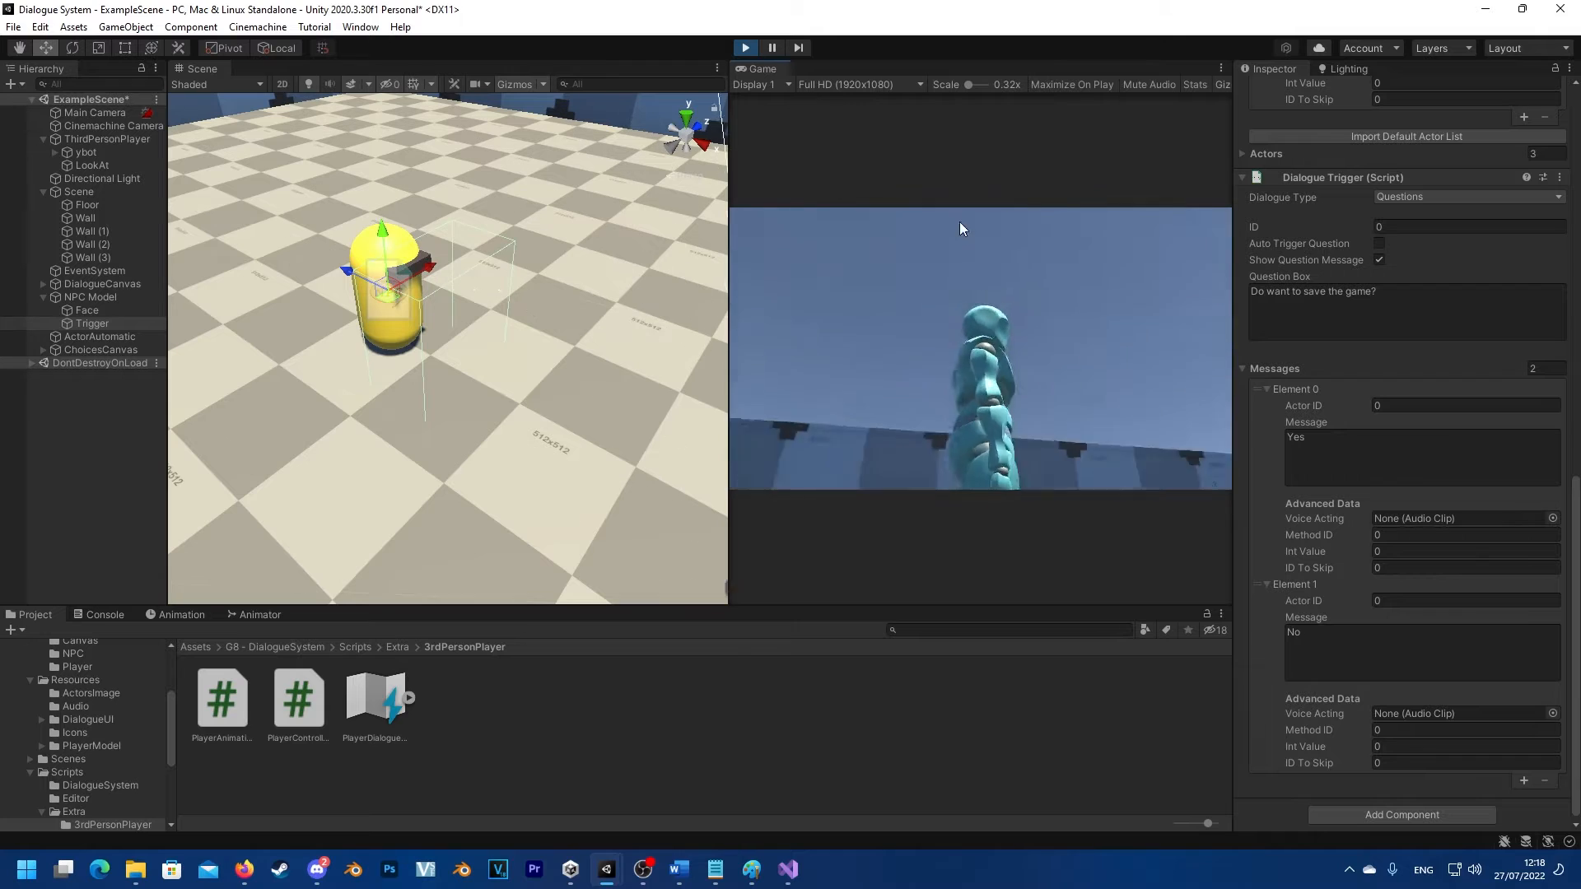
{"action": "left_click", "coordinate": [746, 47]}
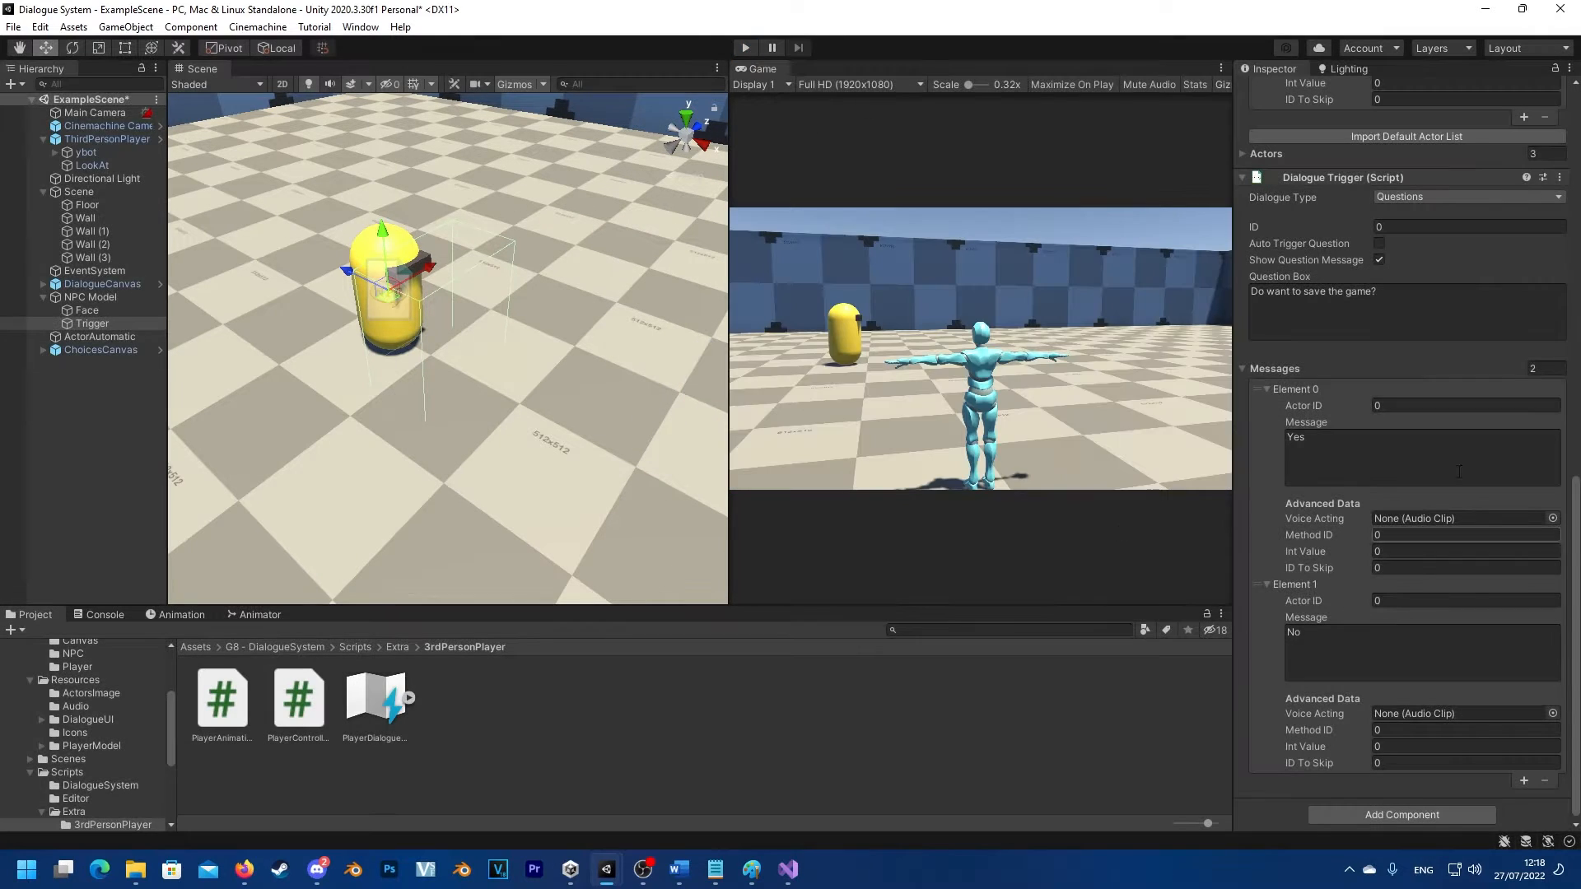
Step: Replace the Question Box text with "Have seen the Legendary Dragon?"
{"action": "left_click_drag", "start_coordinate": [1399, 293], "coordinate": [1192, 284]}
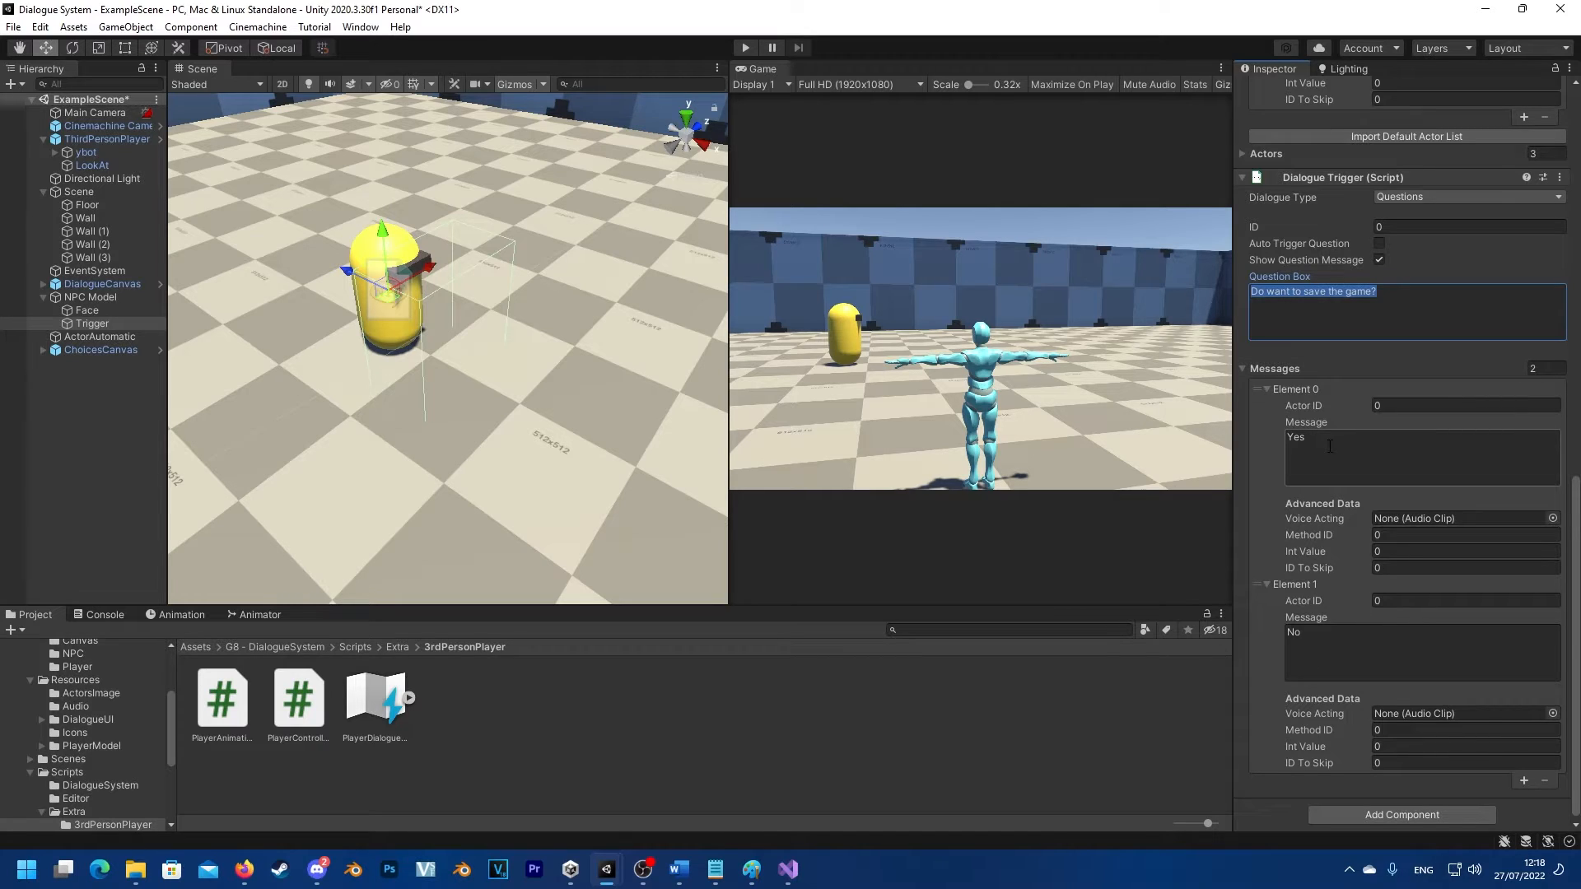
{"action": "type", "text": "Have seen"}
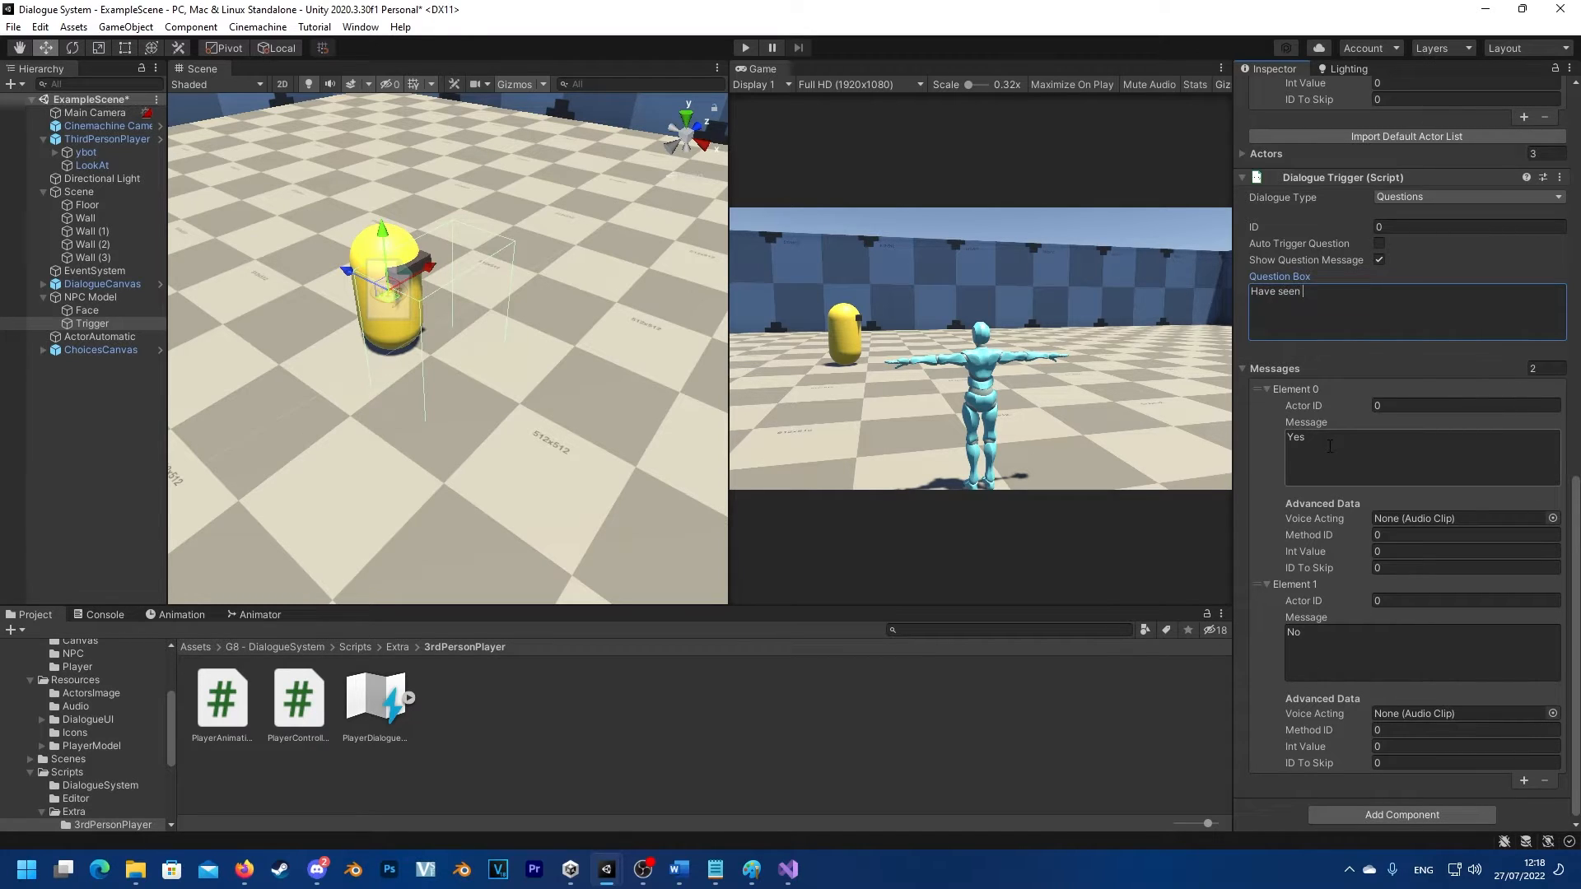
{"action": "type", "text": " the Legendary Dragon"}
{"action": "key", "text": "alt+shift"}
{"action": "type", "text": "?"}
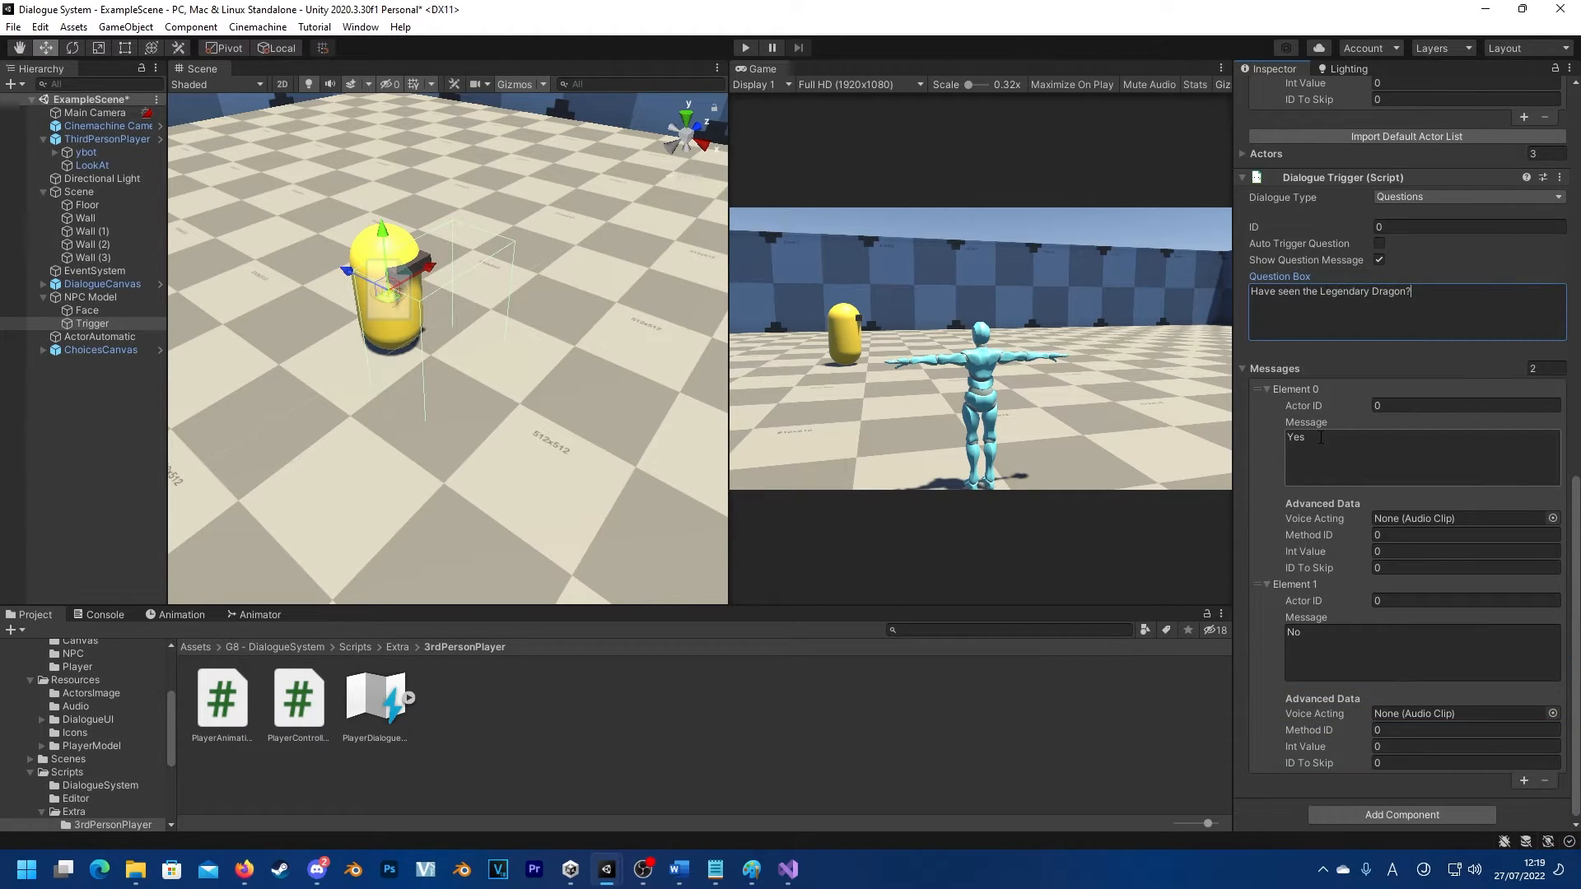
Step: Wrap "Legendary Dragon" in the Question Box with bold tags, <b> and </b>
{"action": "triple_click", "coordinate": [1326, 296]}
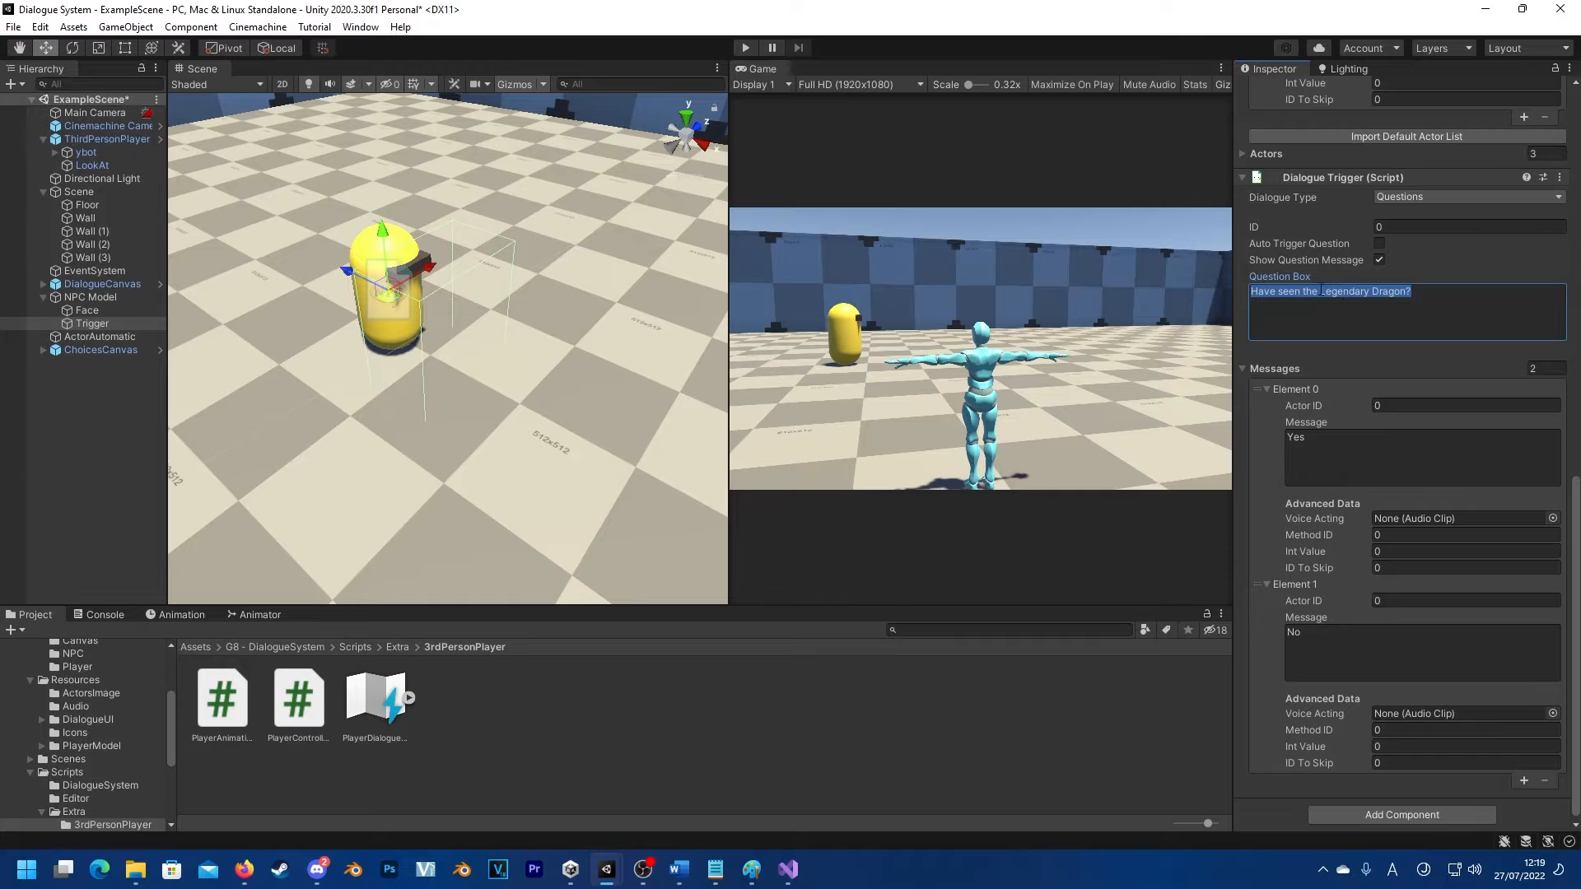
{"action": "left_click", "coordinate": [1306, 291]}
{"action": "type", "text": "<b>"}
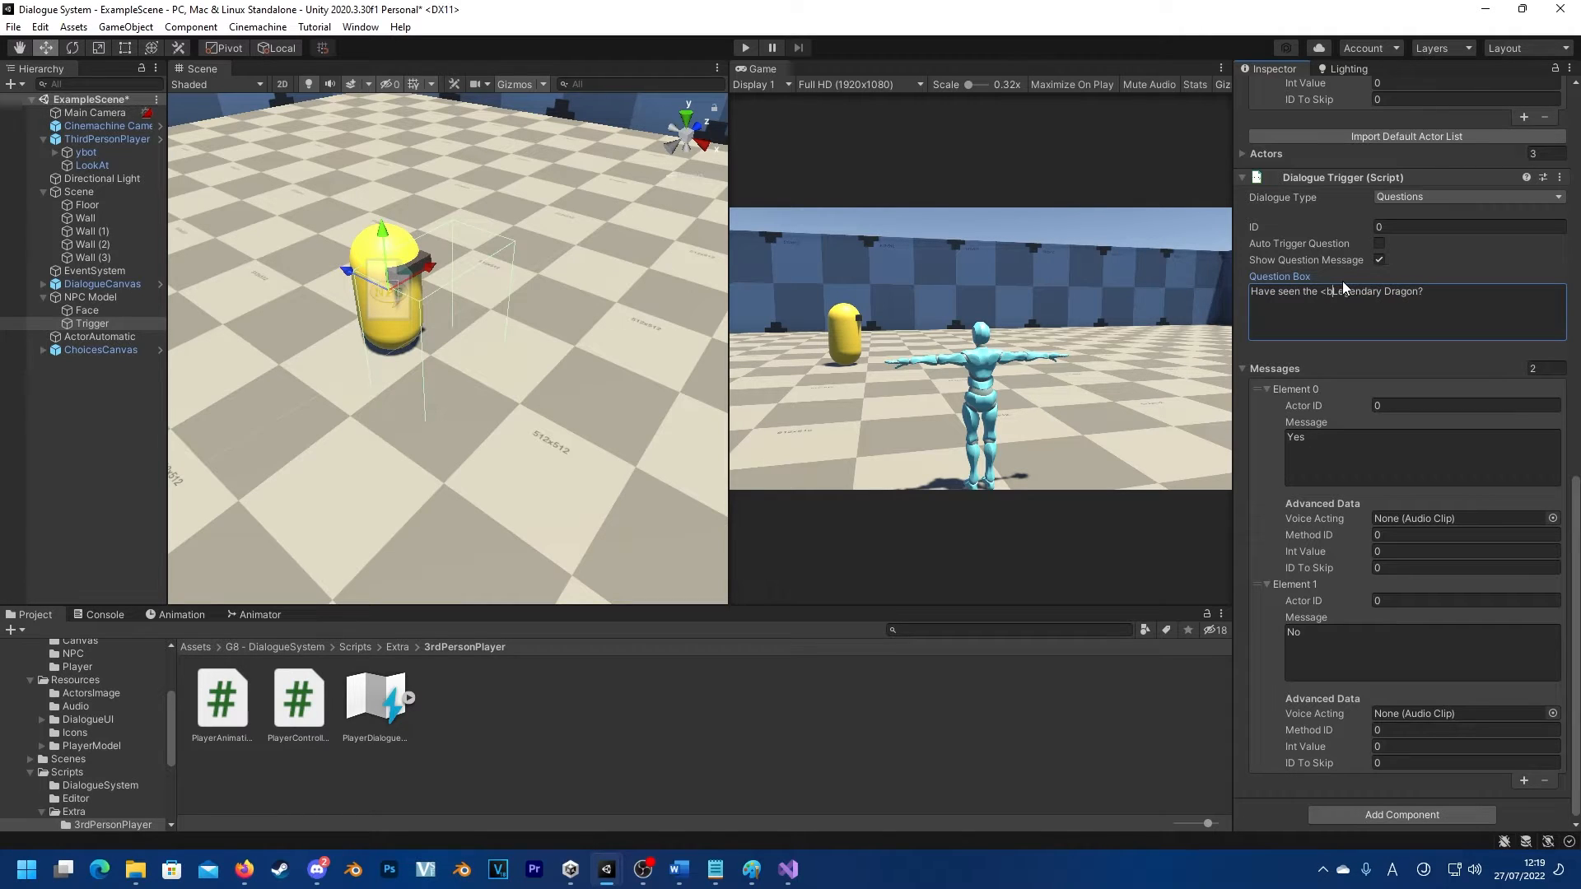
{"action": "type", "text": ">"}
{"action": "type", "text": "/b>"}
Step: Add another Dialogue Trigger component to the NPC's Trigger object
{"action": "scroll", "coordinate": [1438, 777], "scroll_direction": "down", "scroll_amount": 1}
{"action": "left_click", "coordinate": [1446, 811]}
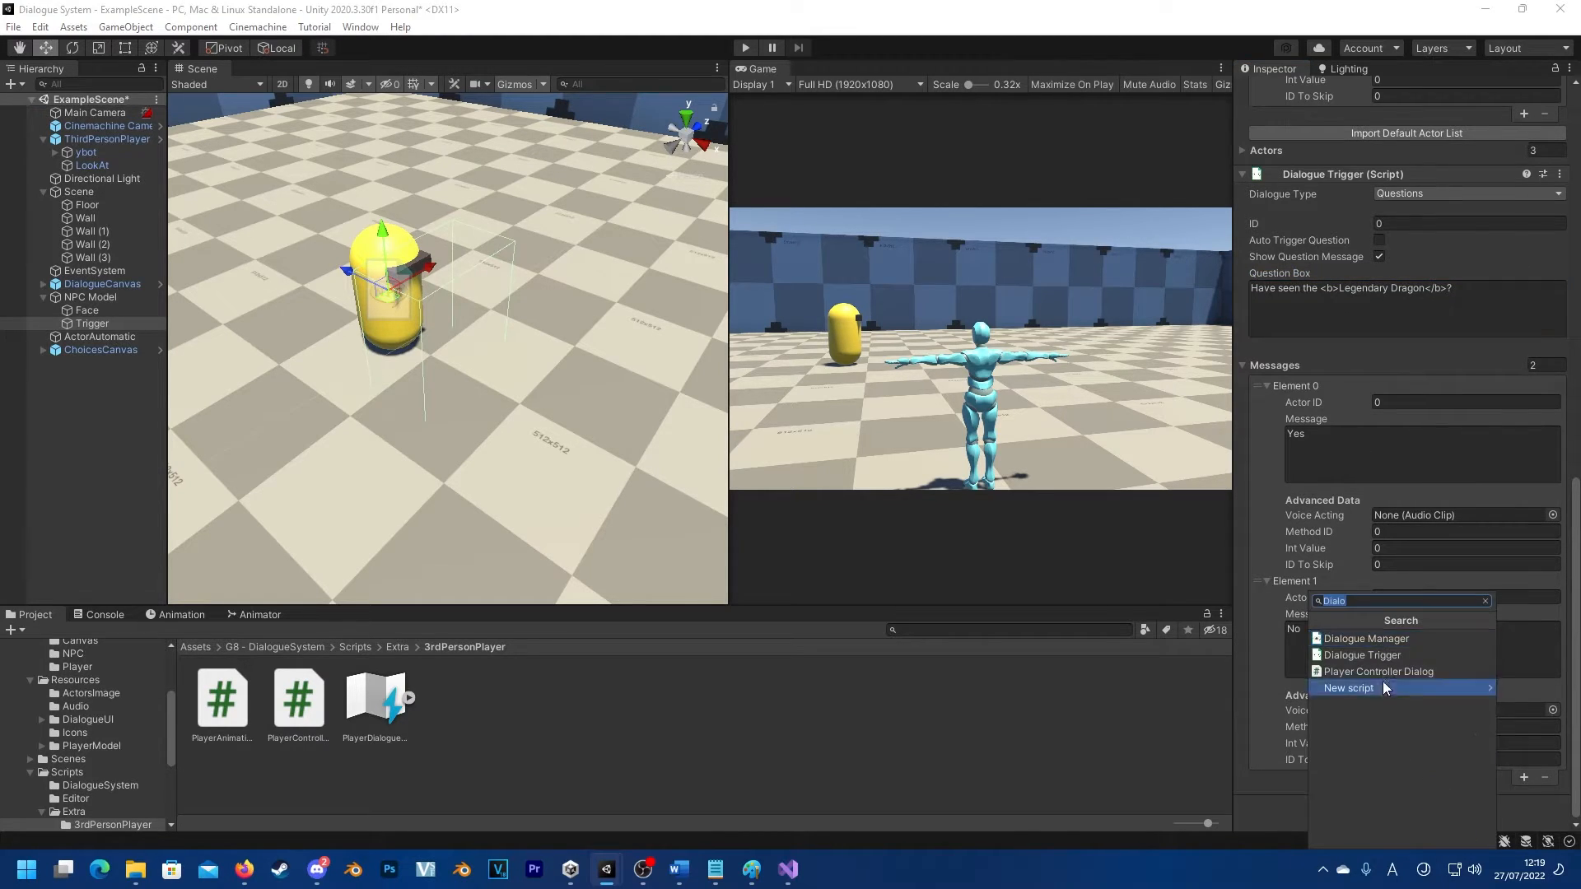
{"action": "left_click", "coordinate": [1395, 656]}
{"action": "scroll", "coordinate": [1479, 723], "scroll_direction": "down", "scroll_amount": 3}
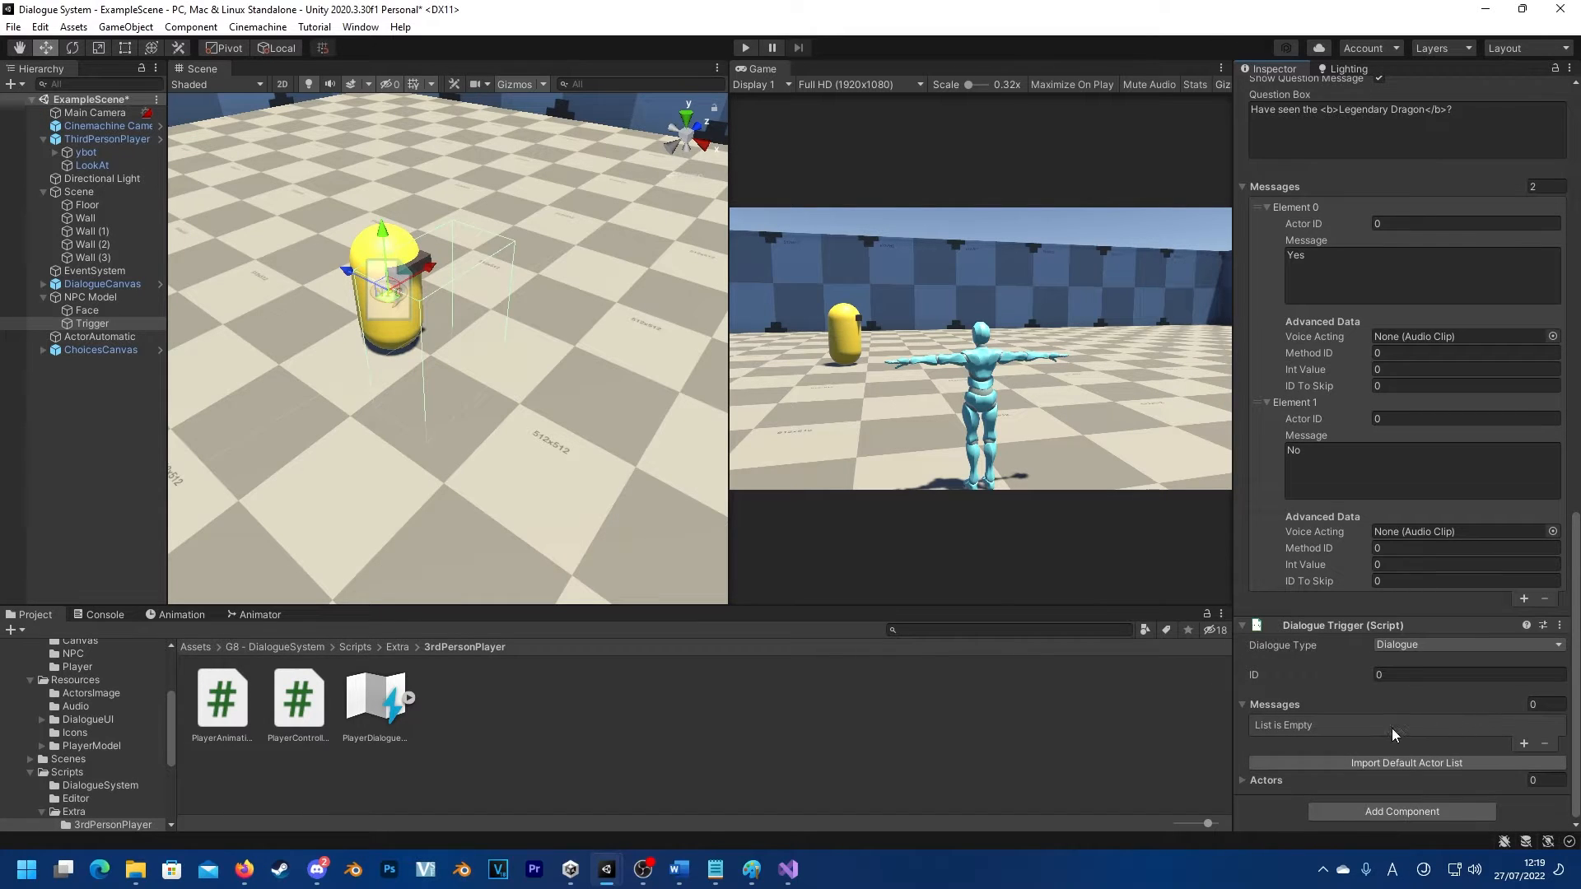
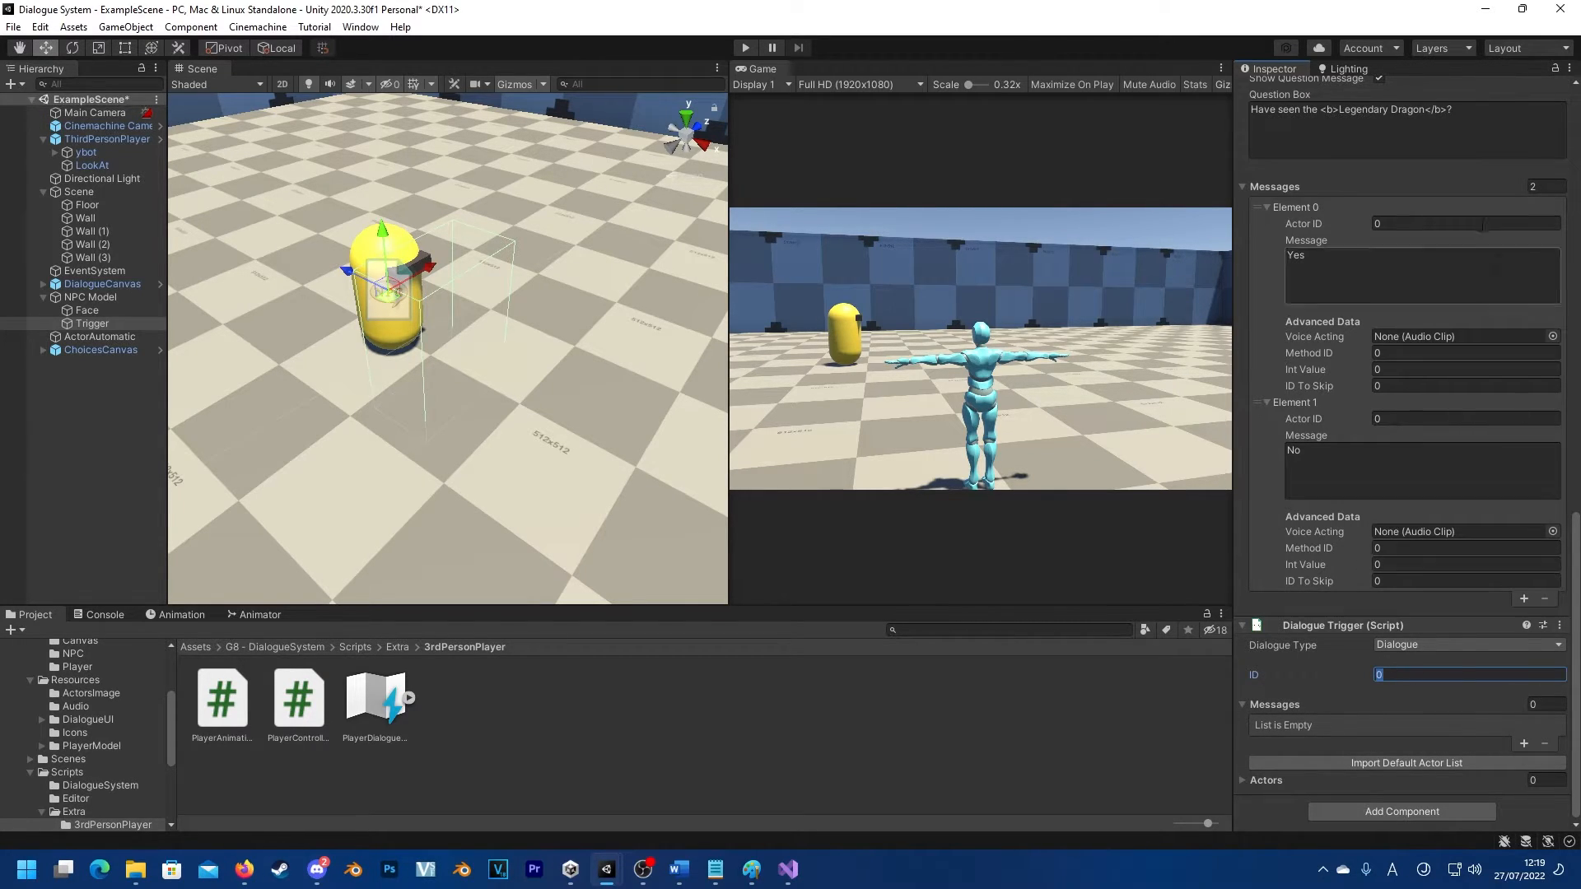
Step: Review the IDs of the NPC's existing Dialogue Triggers against the ID of the newly added one
{"action": "scroll", "coordinate": [1318, 643], "scroll_direction": "up", "scroll_amount": 10}
{"action": "scroll", "coordinate": [1317, 644], "scroll_direction": "up", "scroll_amount": 10}
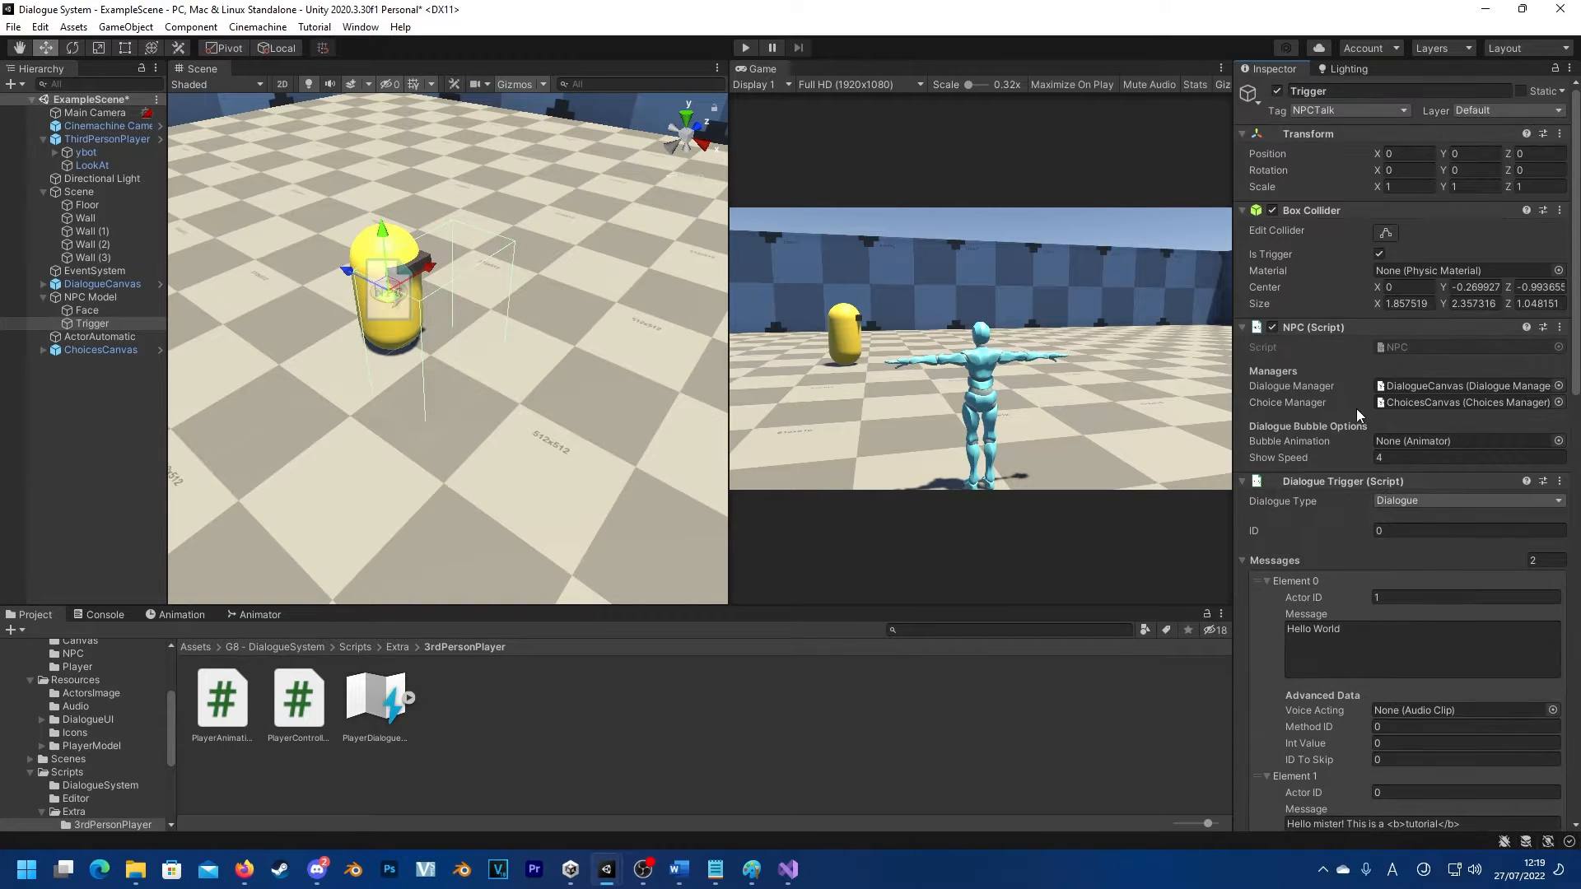
{"action": "scroll", "coordinate": [1356, 408], "scroll_direction": "down", "scroll_amount": 20}
{"action": "scroll", "coordinate": [1393, 577], "scroll_direction": "up", "scroll_amount": 10}
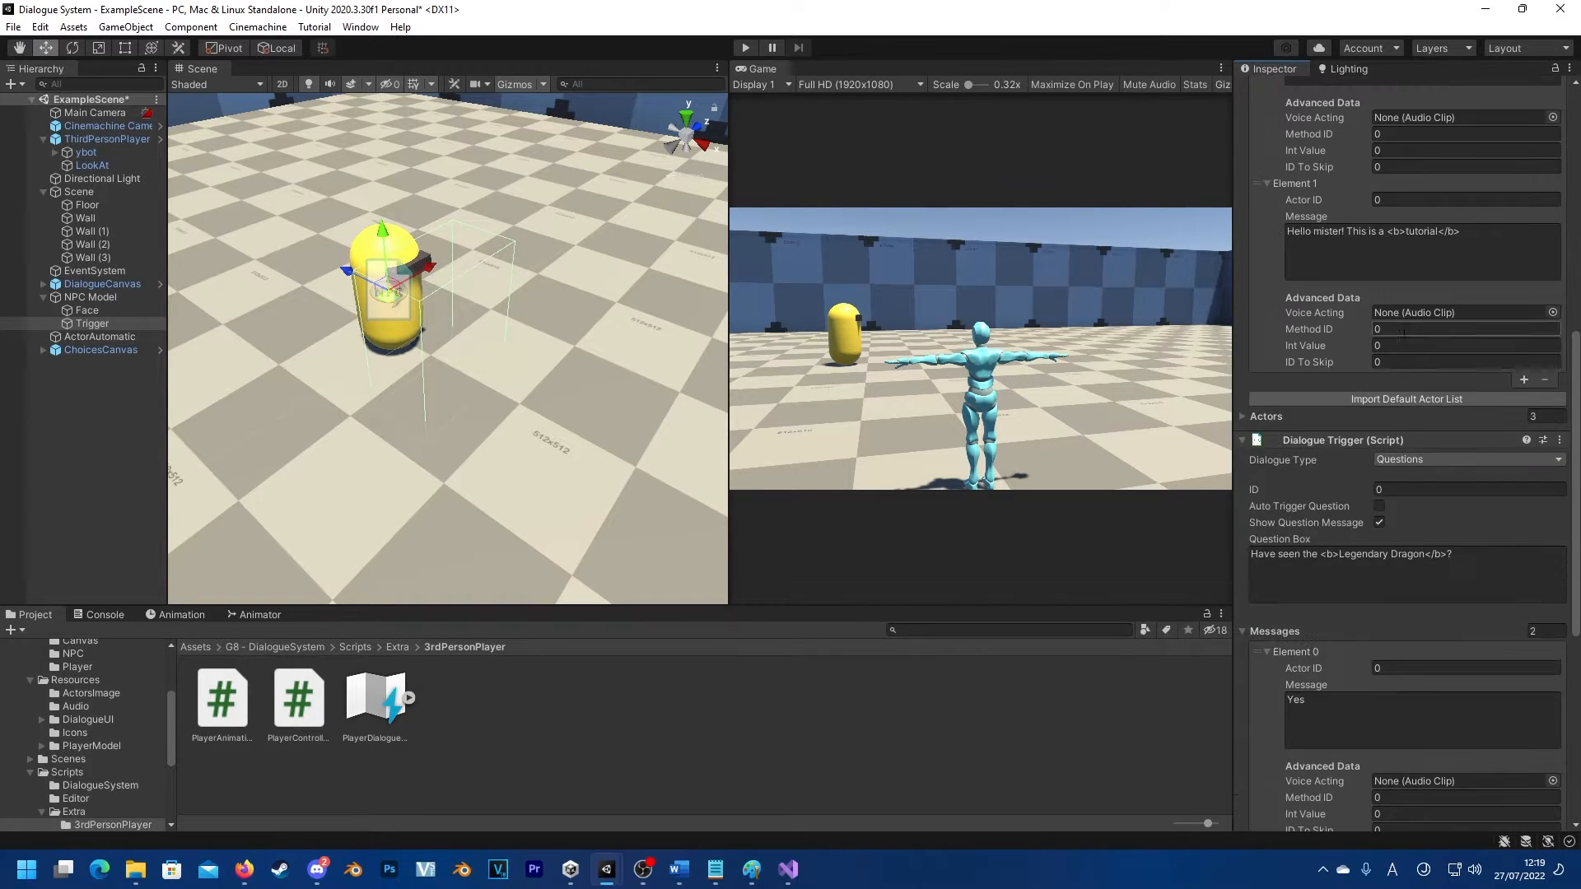
{"action": "scroll", "coordinate": [1421, 607], "scroll_direction": "down", "scroll_amount": 10}
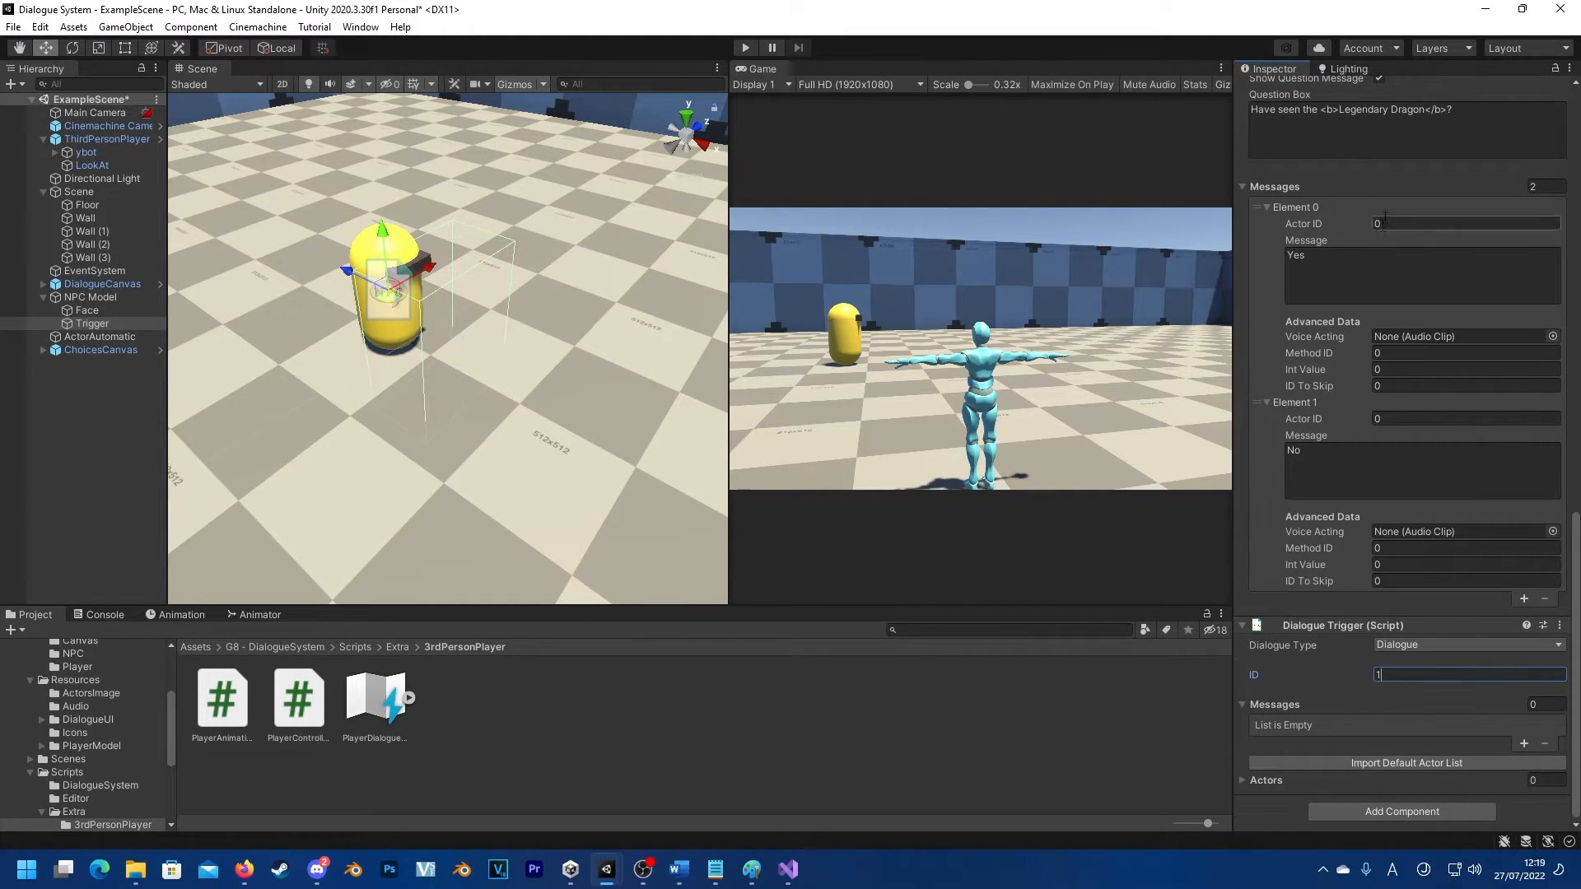
{"action": "scroll", "coordinate": [1404, 683], "scroll_direction": "up", "scroll_amount": 13}
{"action": "left_click", "coordinate": [1397, 639]}
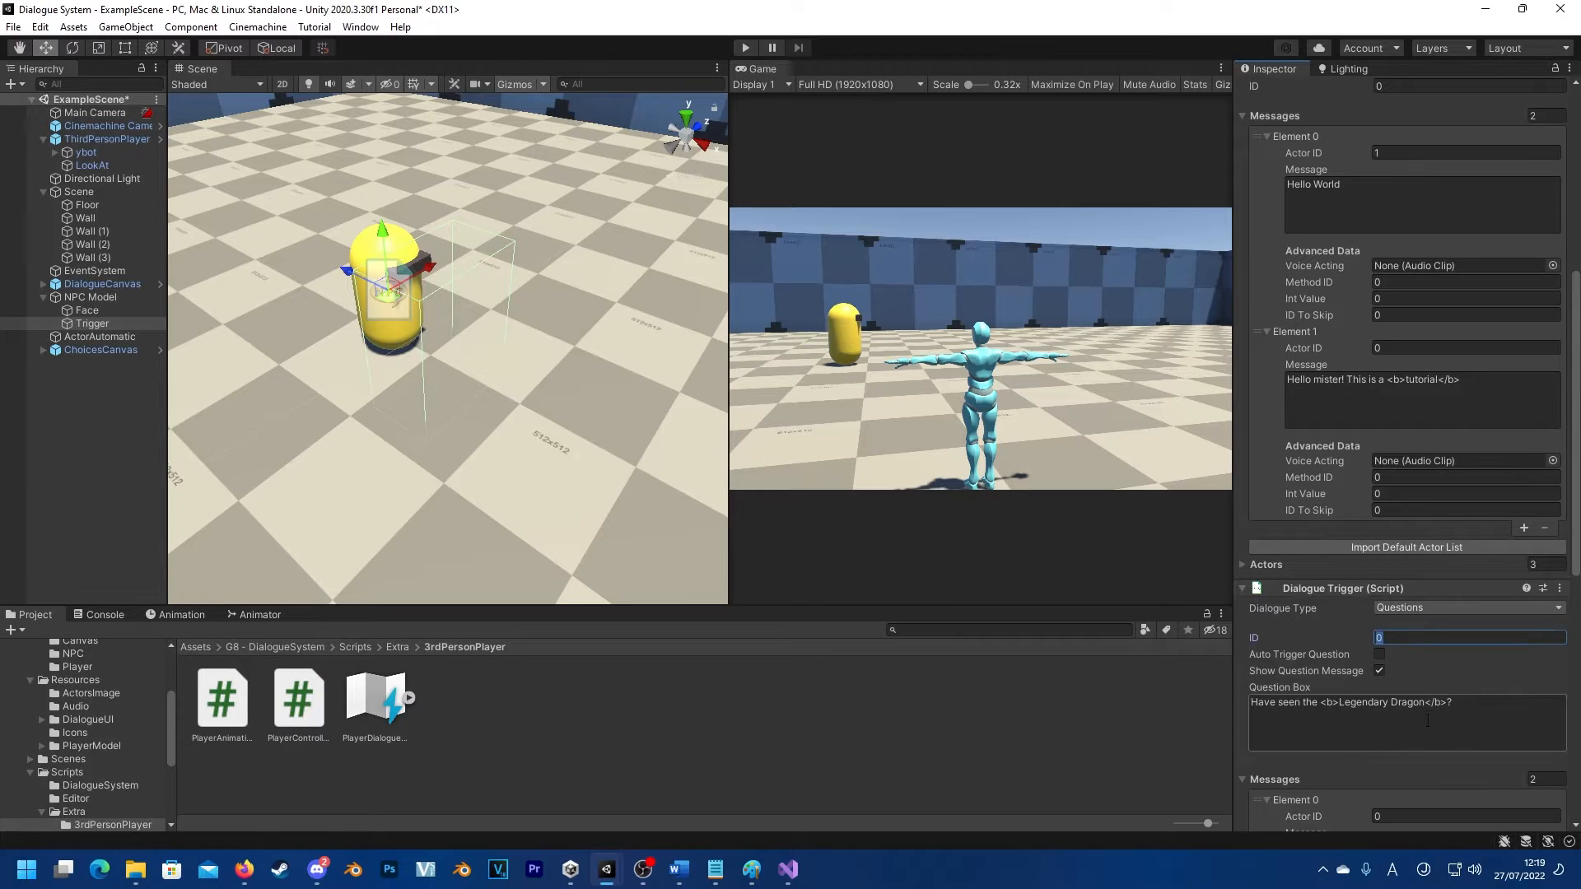
{"action": "scroll", "coordinate": [1504, 655], "scroll_direction": "down", "scroll_amount": 13}
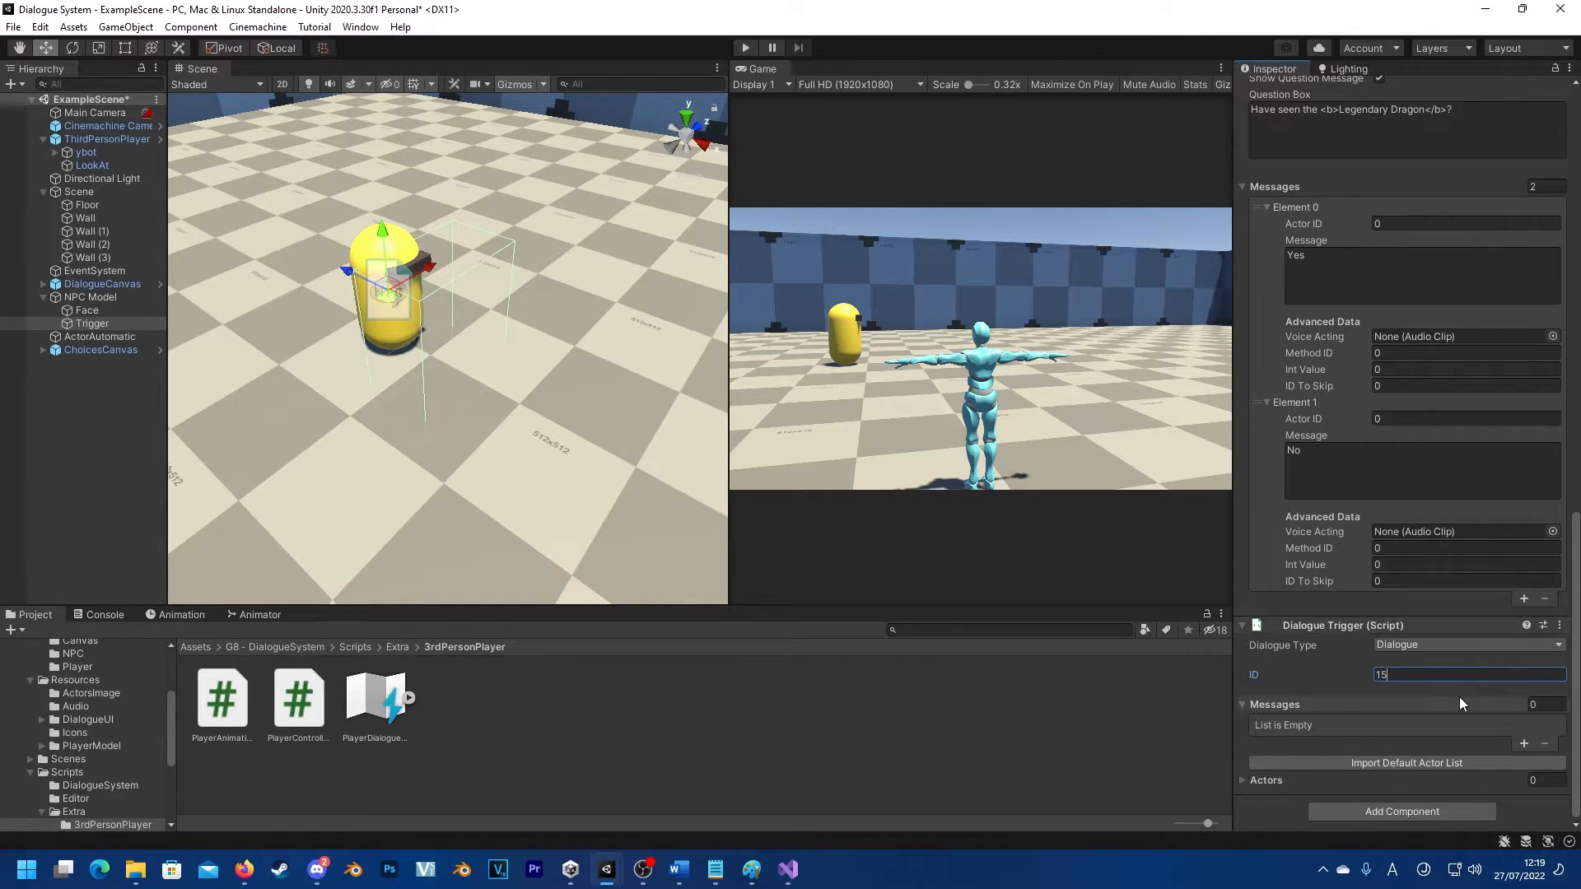
Step: Set the ID of the newly added Dialogue Trigger to 1
{"action": "type", "text": "15"}
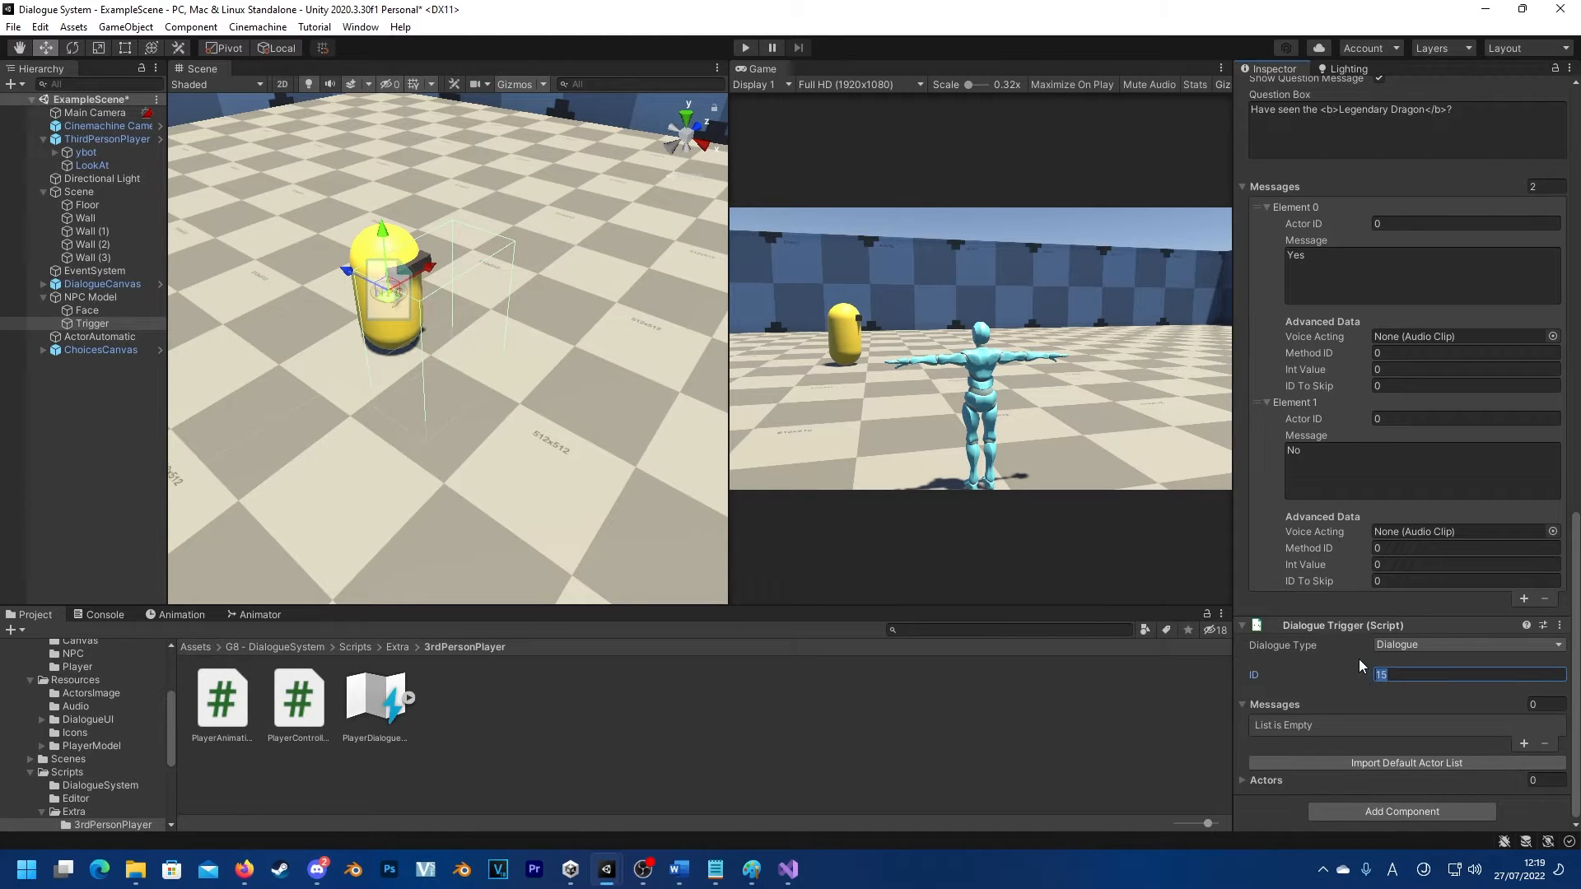
{"action": "key", "text": "BackSpace"}
{"action": "key", "text": "BackSpace"}
{"action": "key", "text": "BackSpace"}
{"action": "type", "text": "1"}
{"action": "scroll", "coordinate": [1454, 514], "scroll_direction": "up", "scroll_amount": 6}
{"action": "scroll", "coordinate": [1408, 568], "scroll_direction": "down", "scroll_amount": 6}
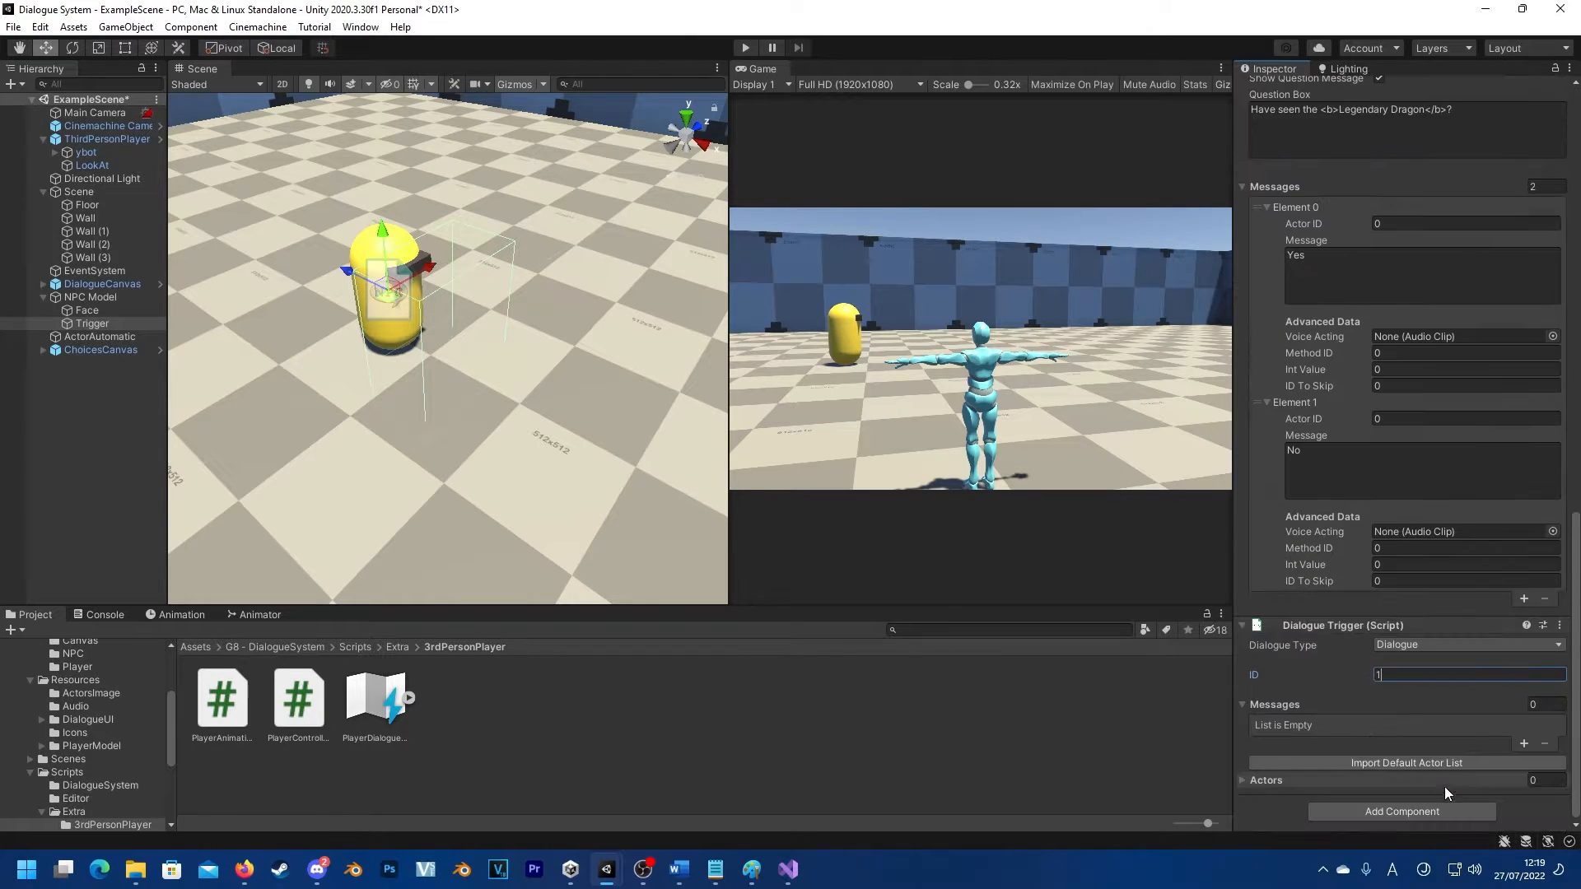
Step: Add a message entry to the Dialogue Trigger with ID 1 and import the default actor list into it
{"action": "left_click", "coordinate": [1526, 744]}
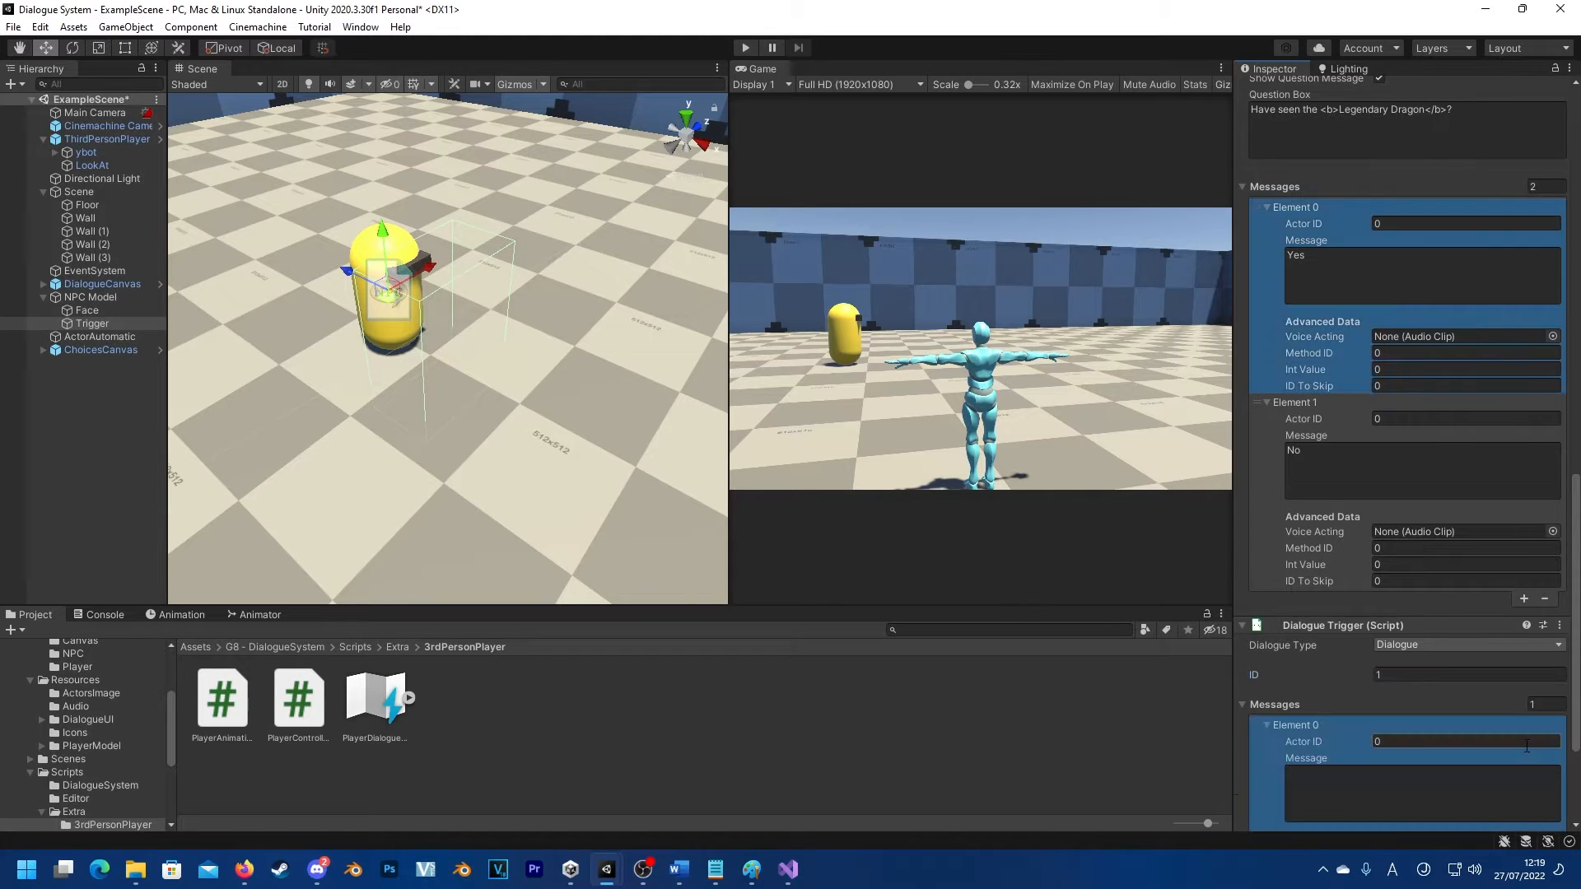
{"action": "scroll", "coordinate": [1448, 658], "scroll_direction": "down", "scroll_amount": 4}
{"action": "left_click", "coordinate": [1395, 605]}
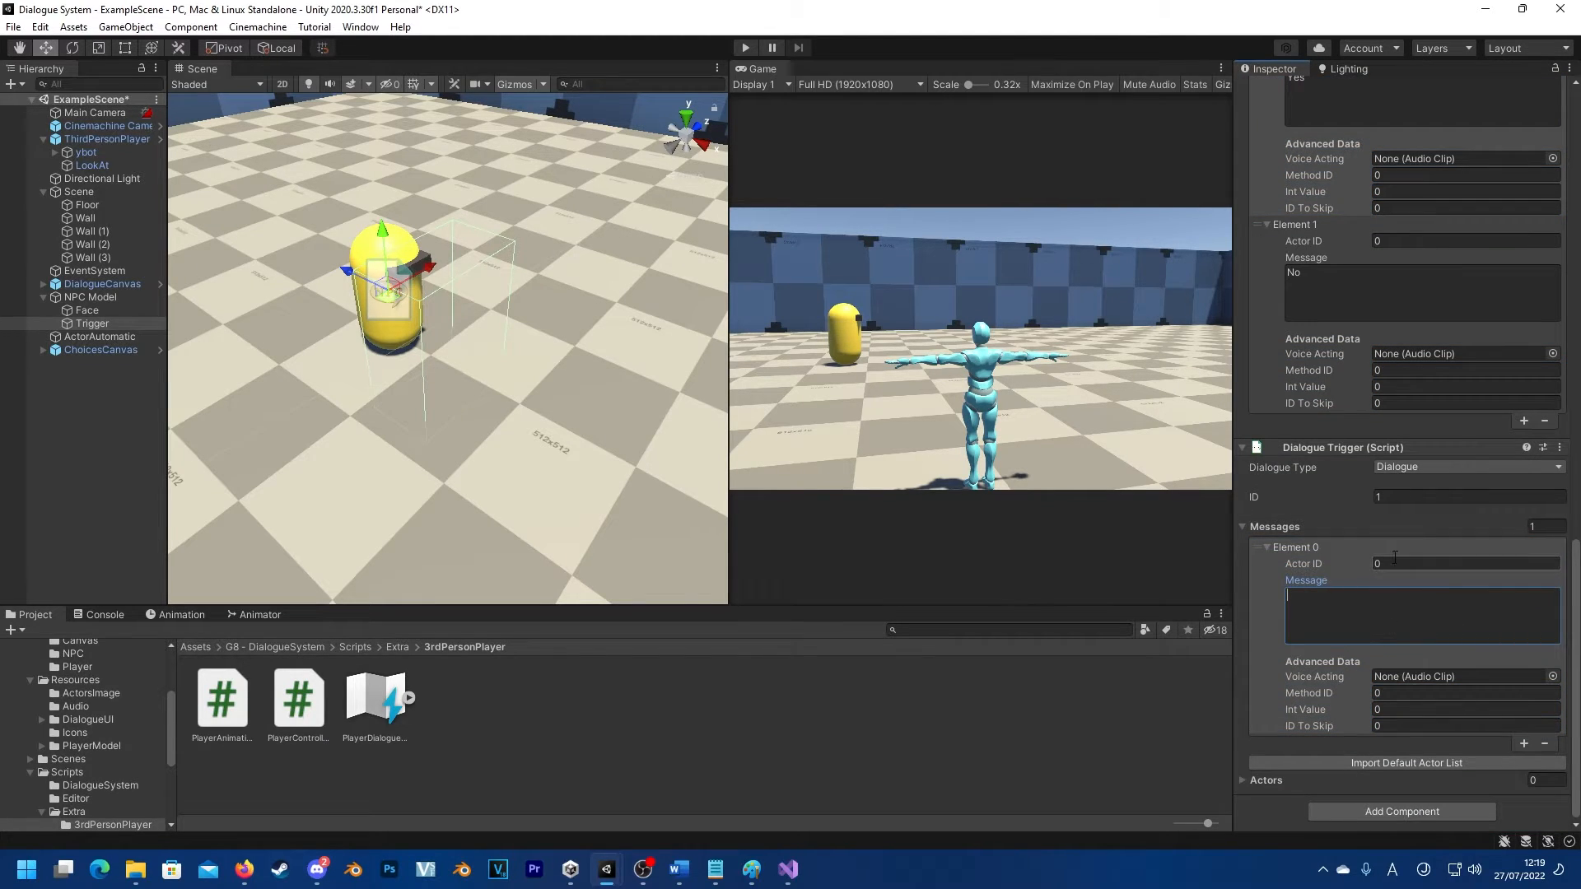
{"action": "left_click", "coordinate": [1396, 763]}
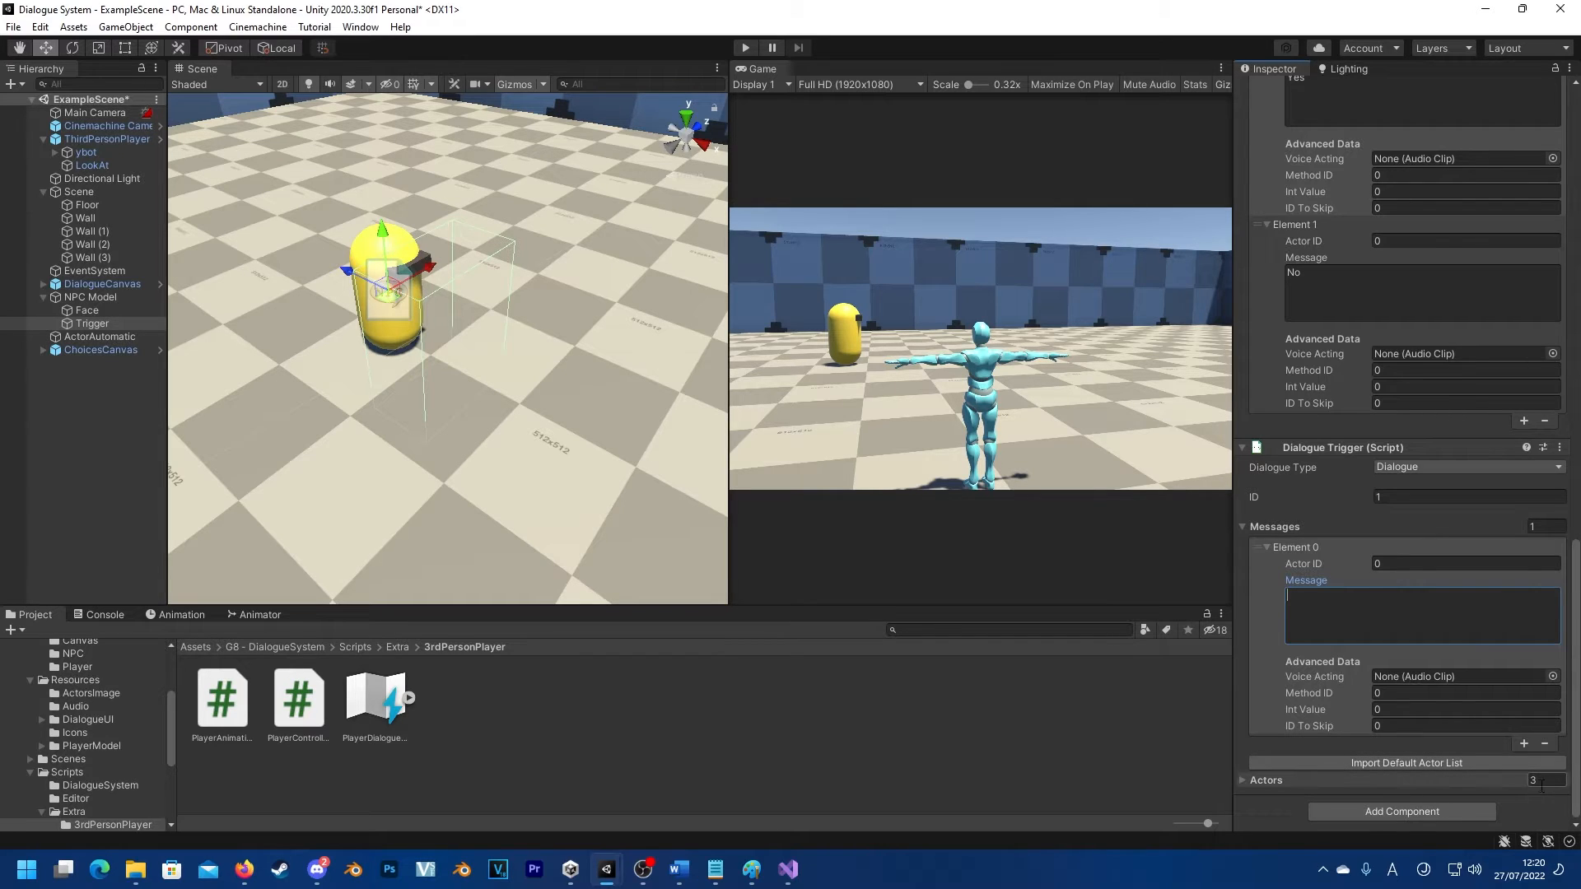
{"action": "left_click", "coordinate": [1241, 779]}
{"action": "scroll", "coordinate": [1309, 710], "scroll_direction": "down", "scroll_amount": 4}
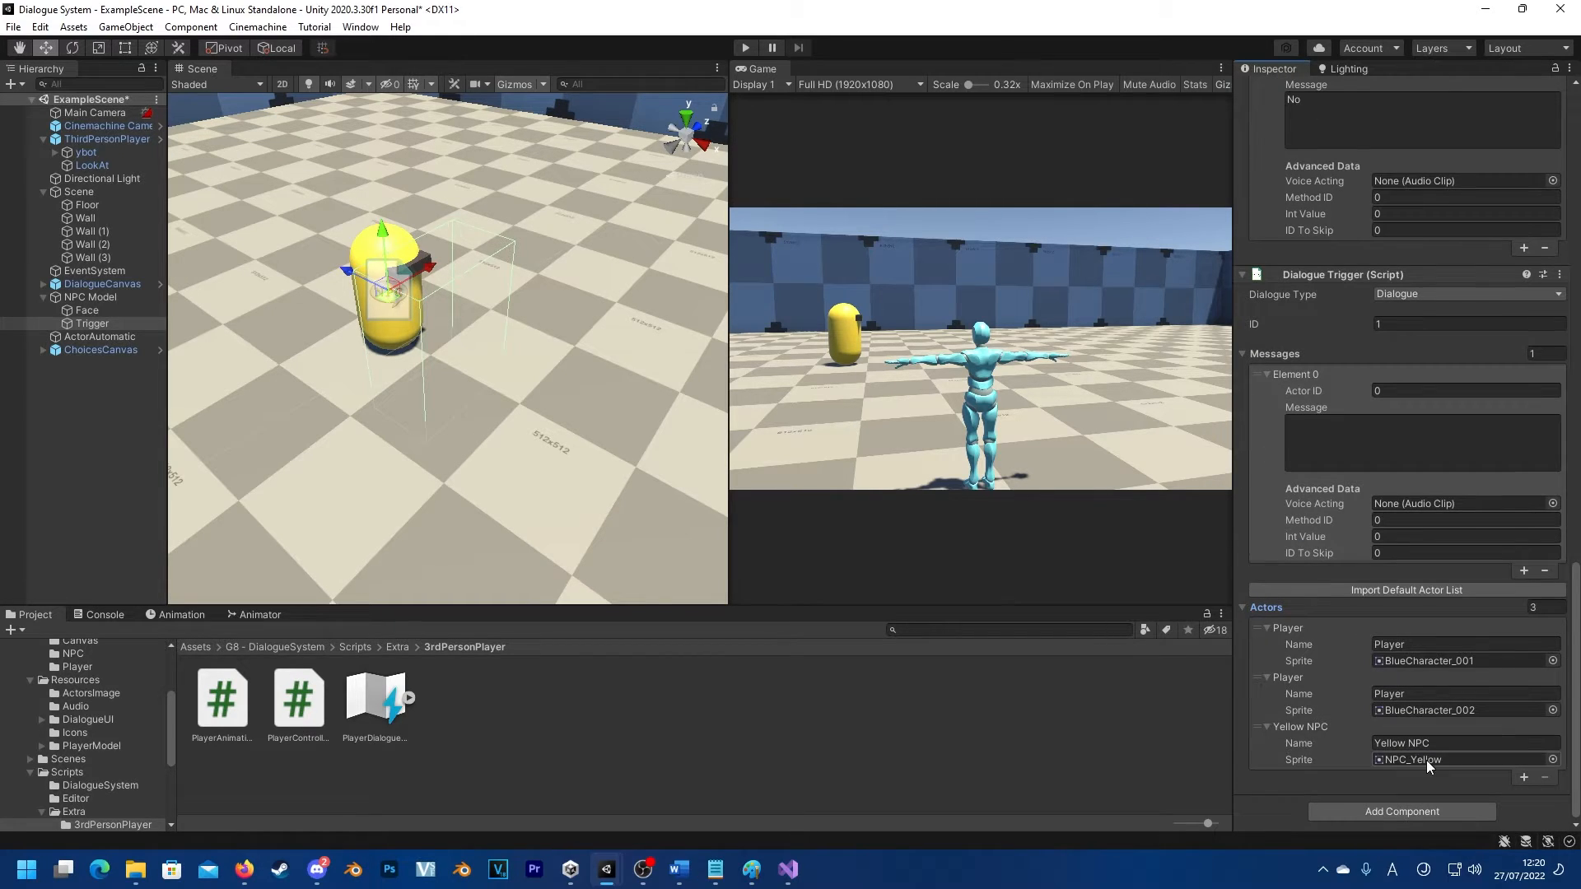
{"action": "left_click", "coordinate": [1242, 606]}
Step: Write the message "Yes, I have.... I think..." in that trigger's entry and set its Actor ID to 1
{"action": "left_click", "coordinate": [1415, 594]}
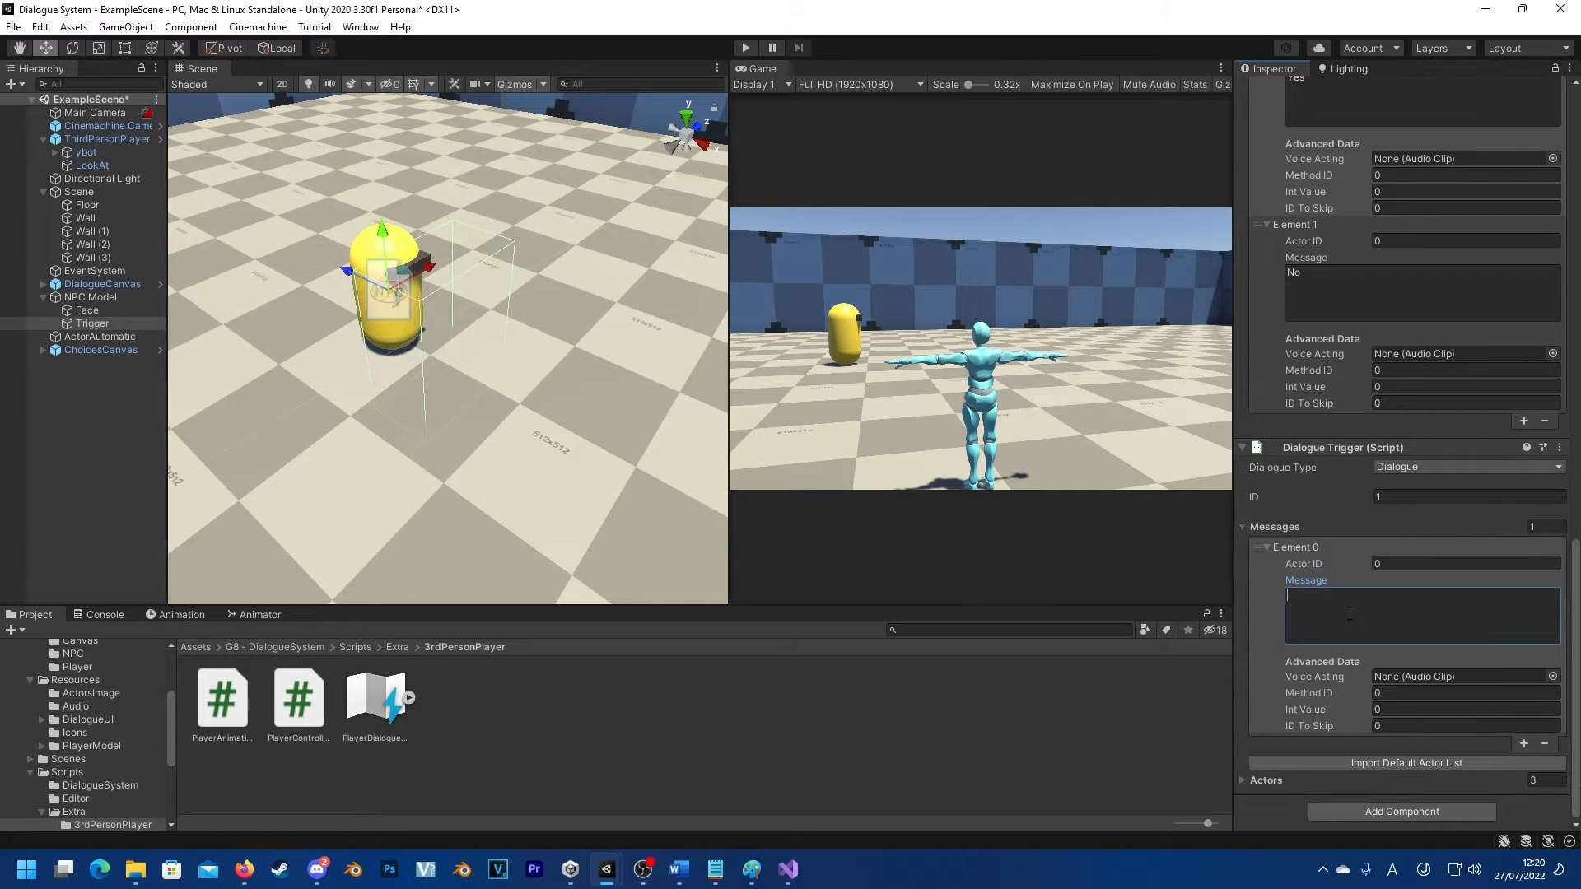
{"action": "type", "text": "Yes, I have.... I think..."}
{"action": "left_click", "coordinate": [1254, 782]}
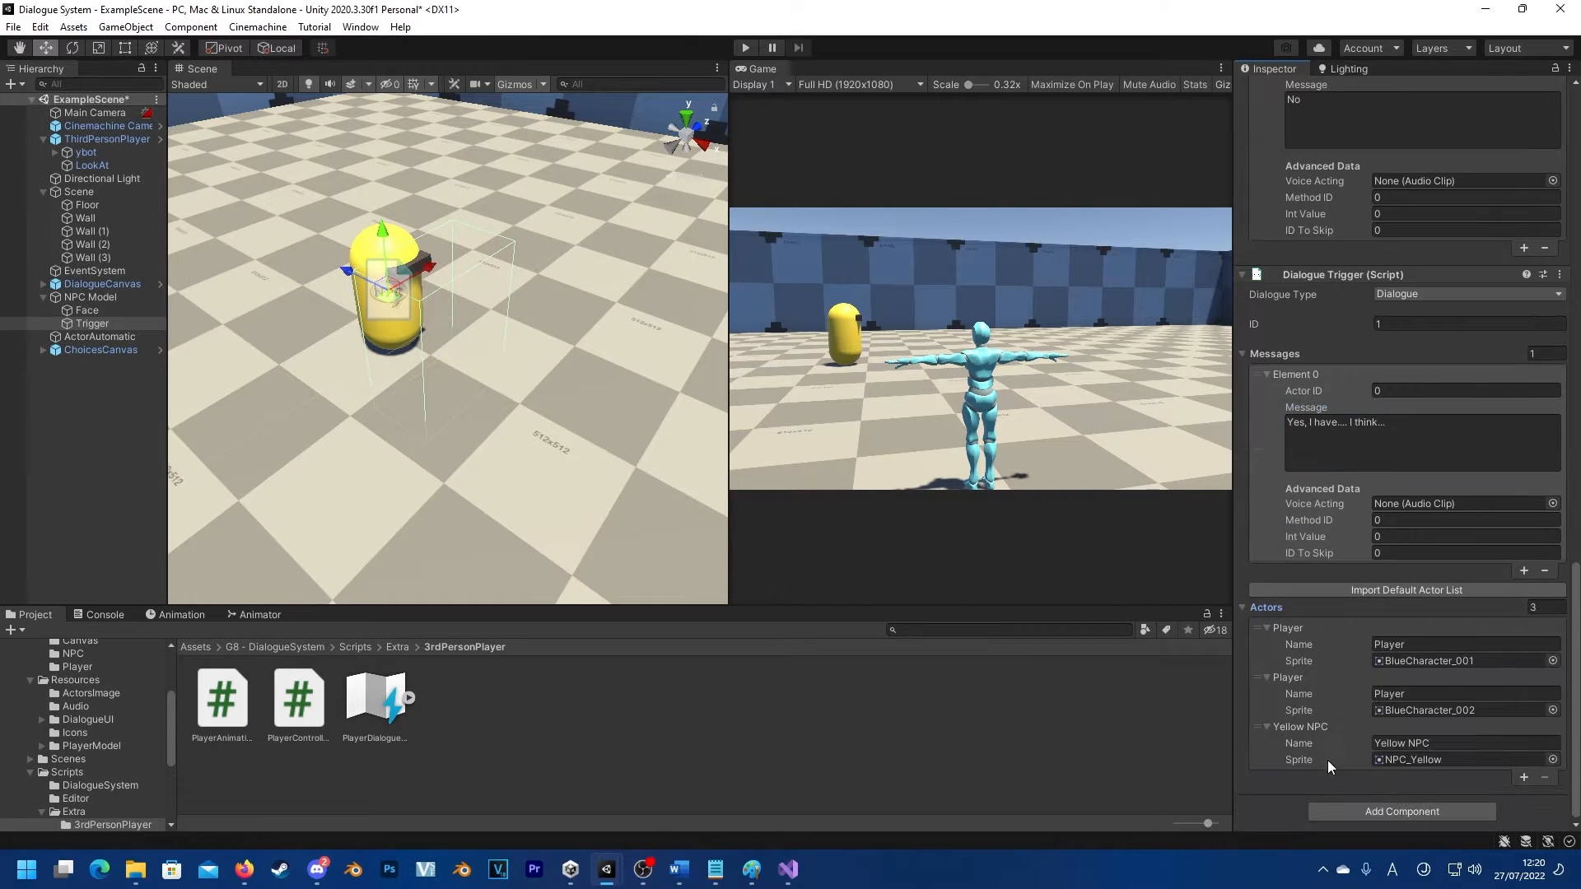
{"action": "left_click", "coordinate": [1443, 709]}
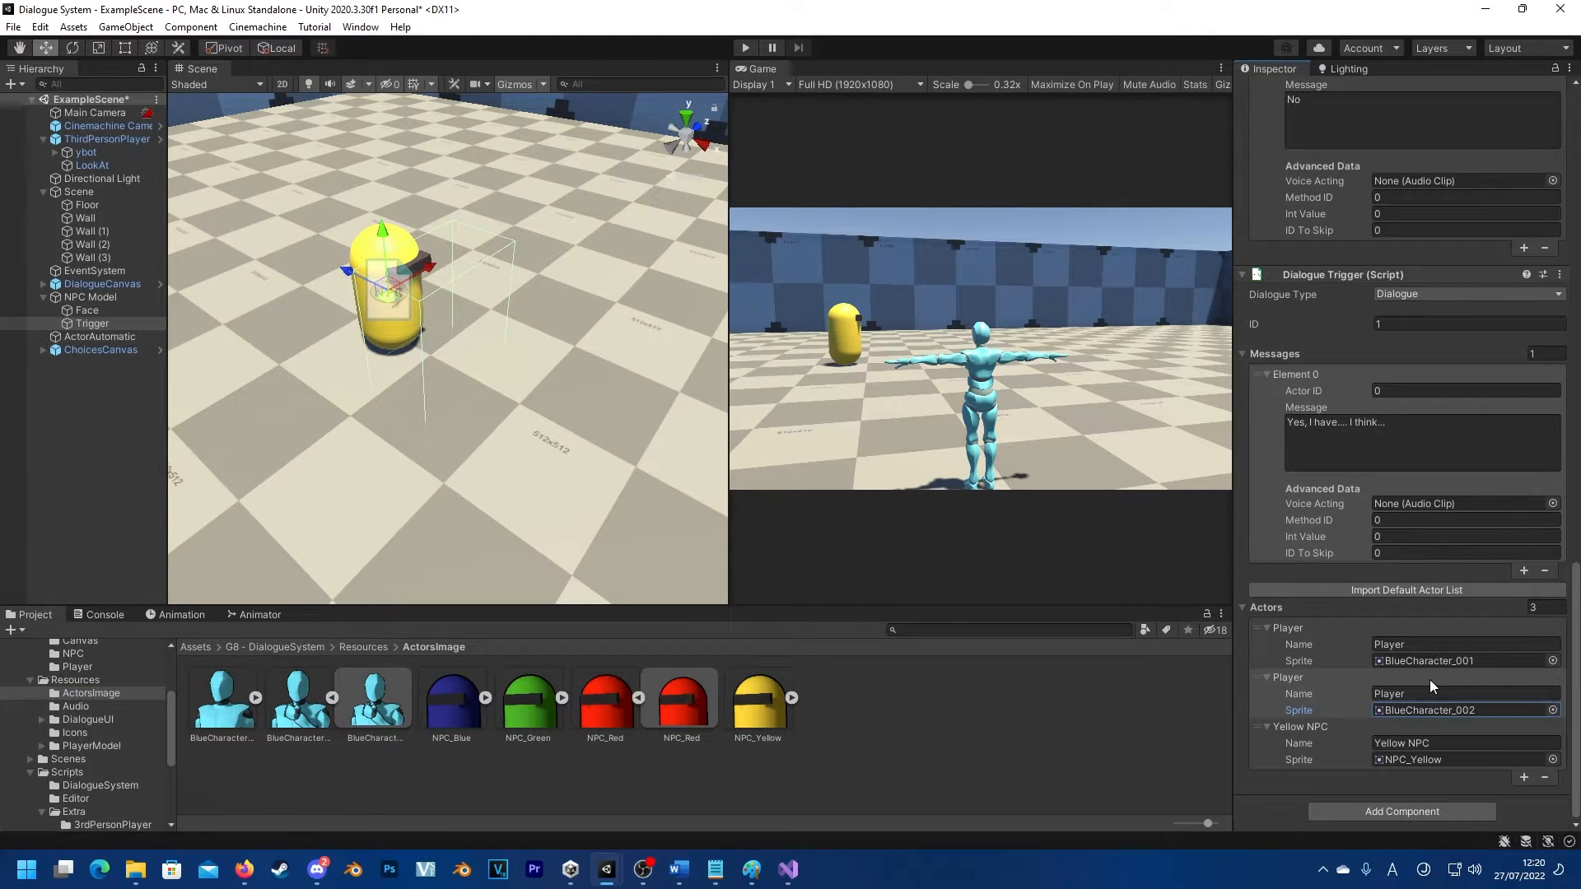
{"action": "left_click", "coordinate": [1394, 391]}
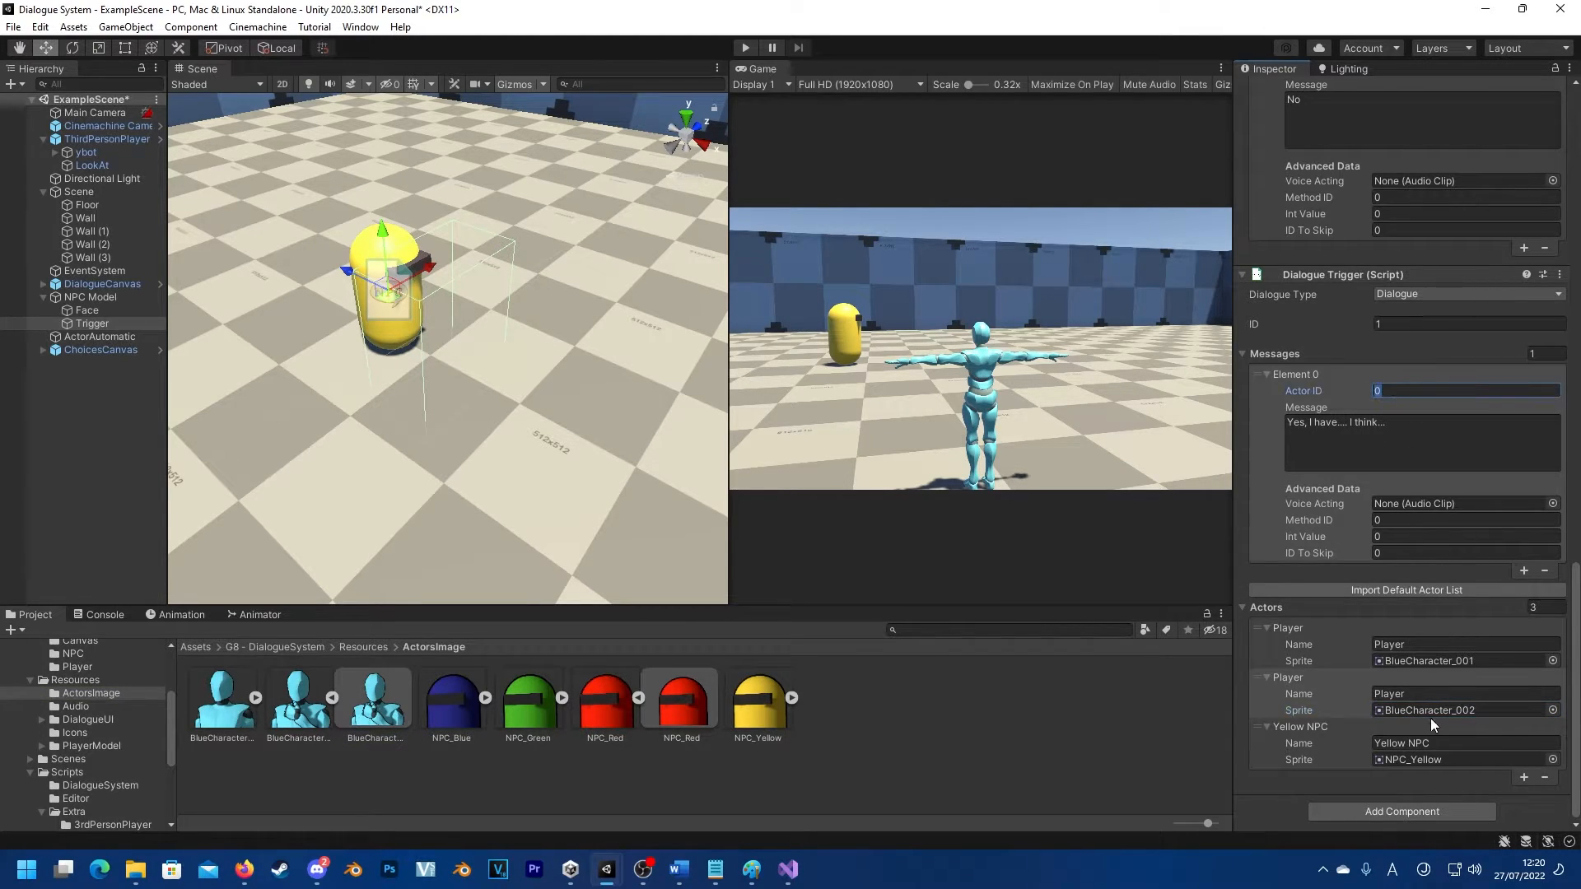
{"action": "type", "text": "1"}
{"action": "left_click", "coordinate": [1432, 447]}
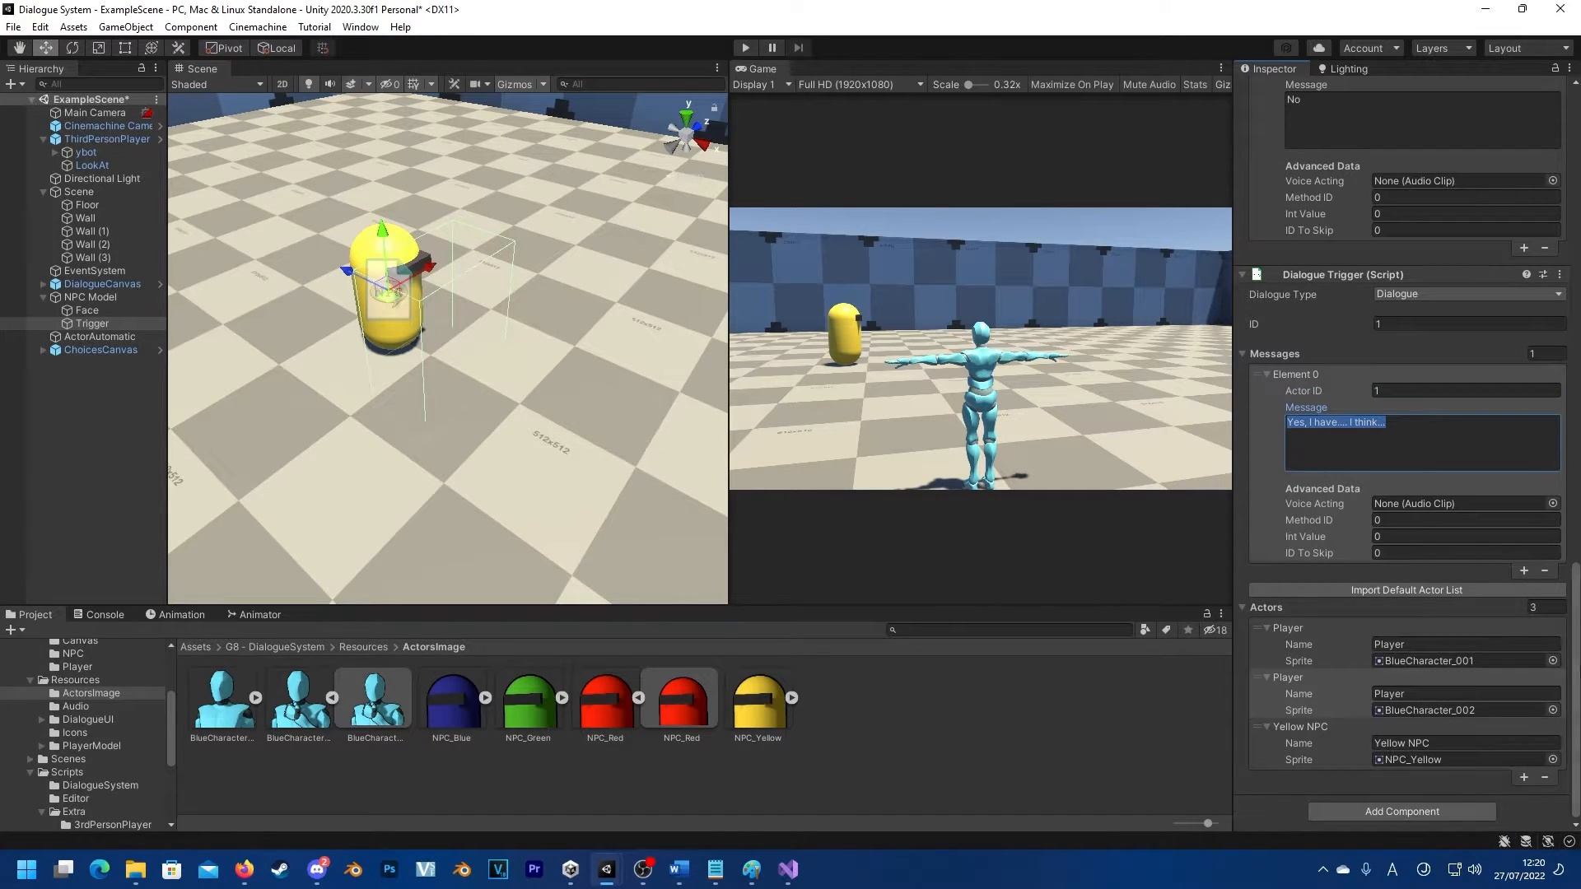
Step: Add another Dialogue Trigger component with one message reading "No, I have not!"
{"action": "left_click", "coordinate": [1367, 810]}
{"action": "left_click", "coordinate": [1385, 655]}
{"action": "scroll", "coordinate": [1386, 650], "scroll_direction": "down", "scroll_amount": 3}
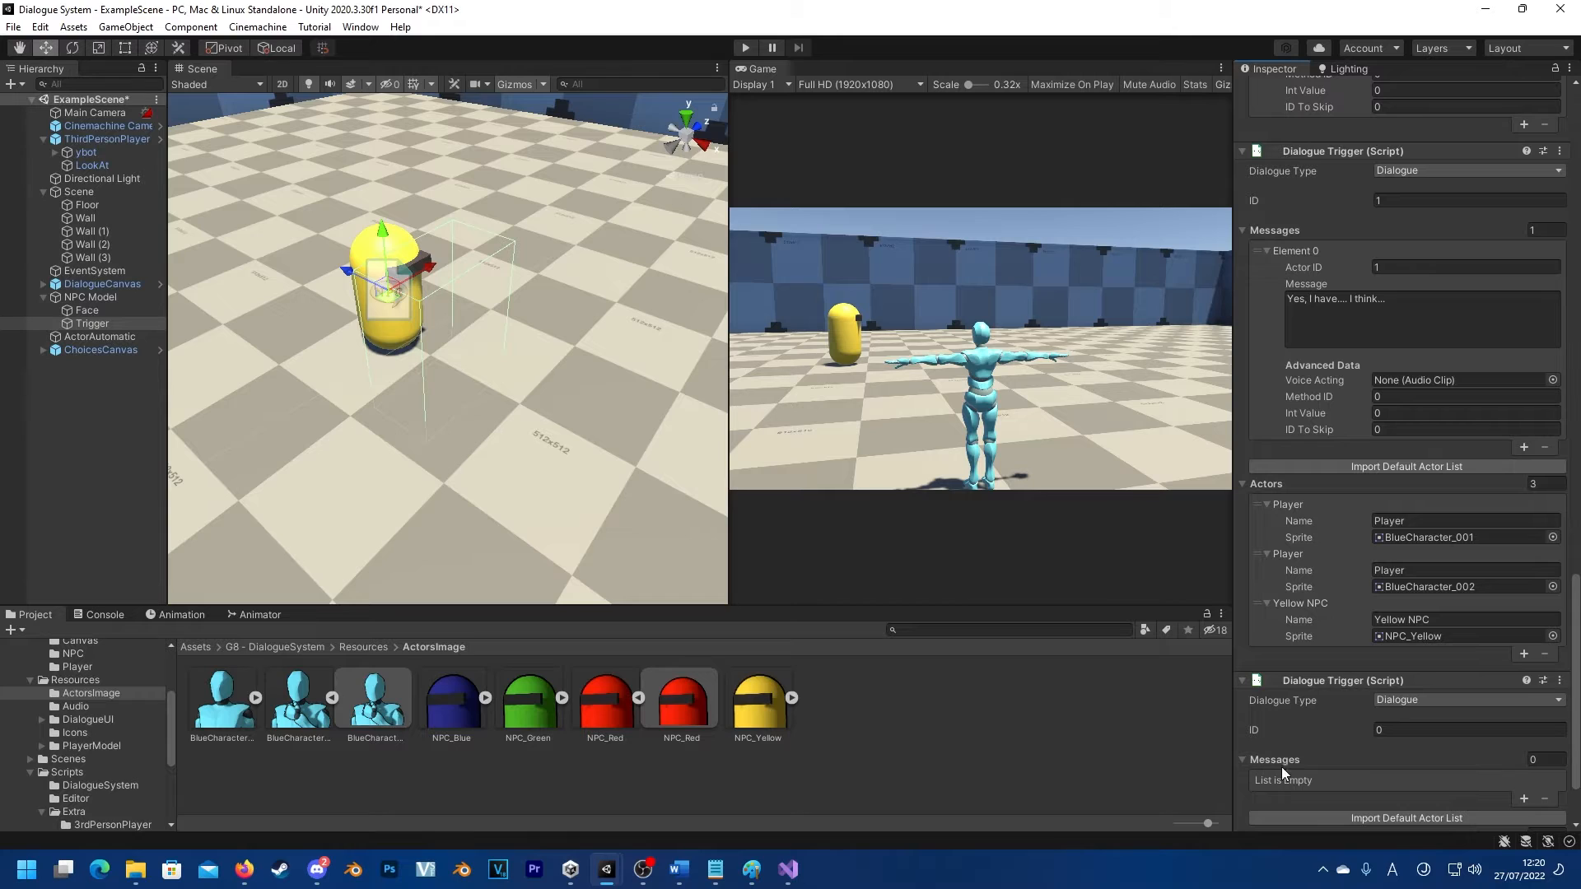
{"action": "left_click", "coordinate": [1523, 799]}
{"action": "scroll", "coordinate": [1512, 716], "scroll_direction": "down", "scroll_amount": 3}
{"action": "left_click", "coordinate": [1390, 559]}
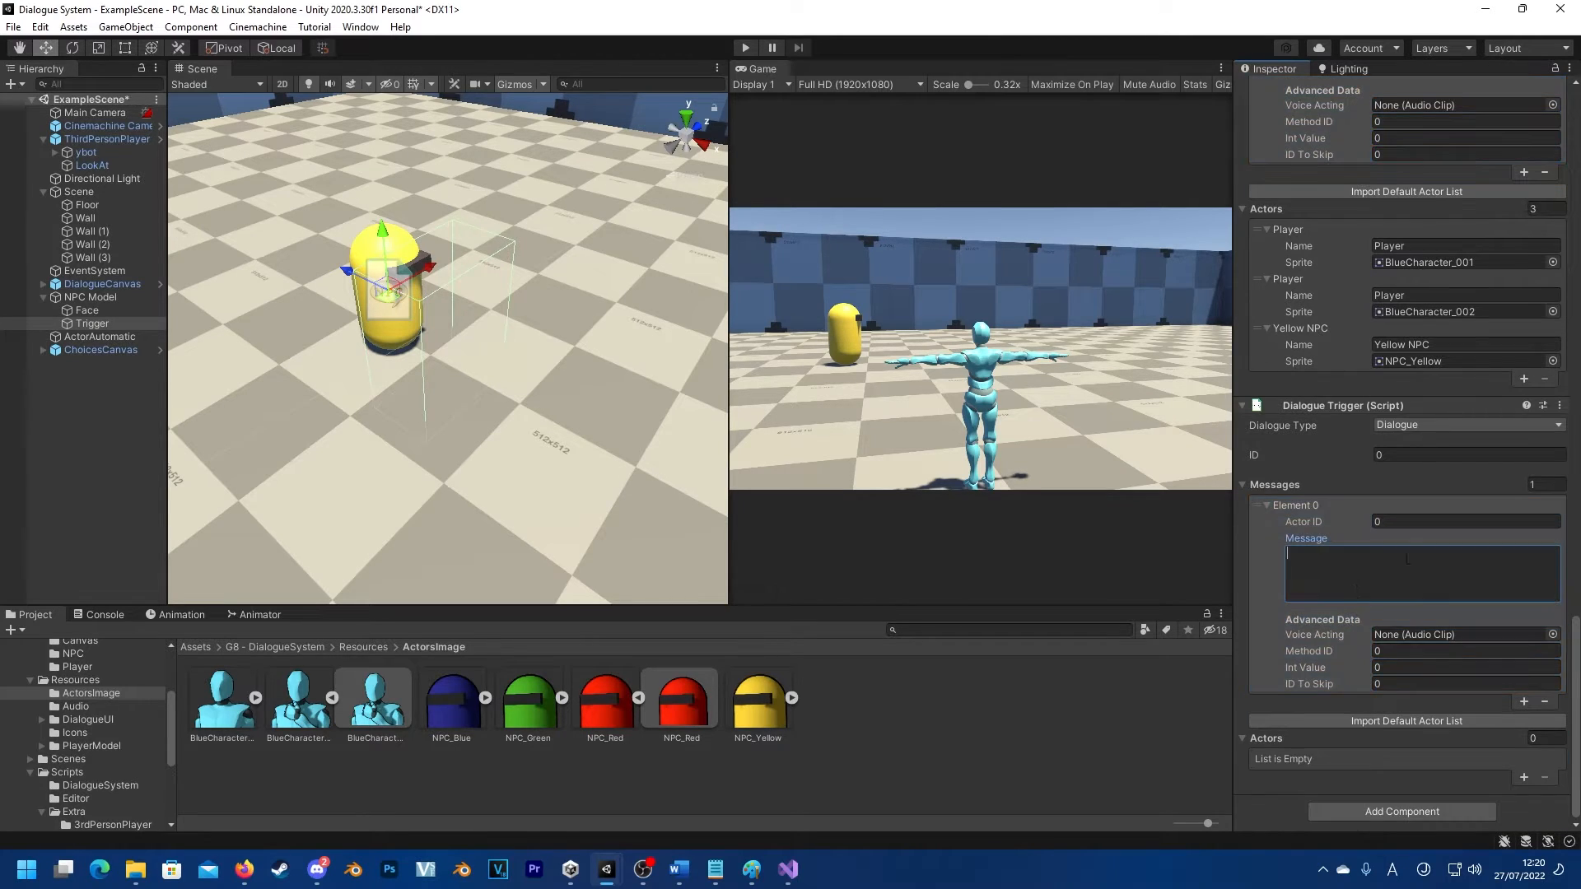
{"action": "type", "text": "No, I have not!"}
Step: Import the default actor list into the "No, I have not!" trigger and collapse its Actors and Messages lists
{"action": "left_click", "coordinate": [1392, 522]}
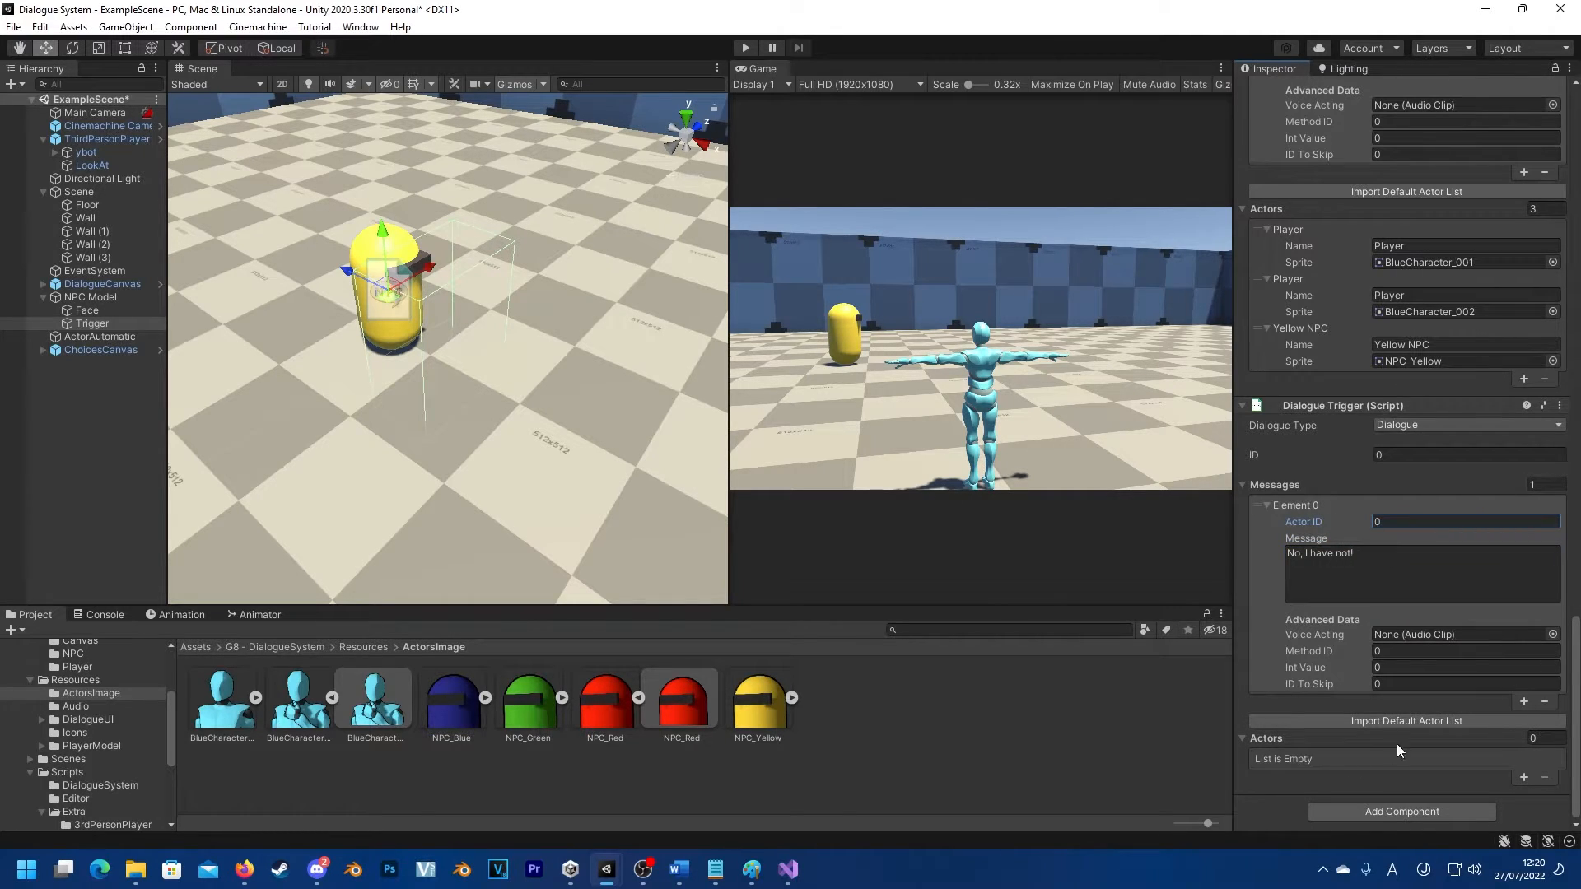
{"action": "left_click", "coordinate": [1442, 720]}
{"action": "scroll", "coordinate": [1283, 681], "scroll_direction": "down", "scroll_amount": 3}
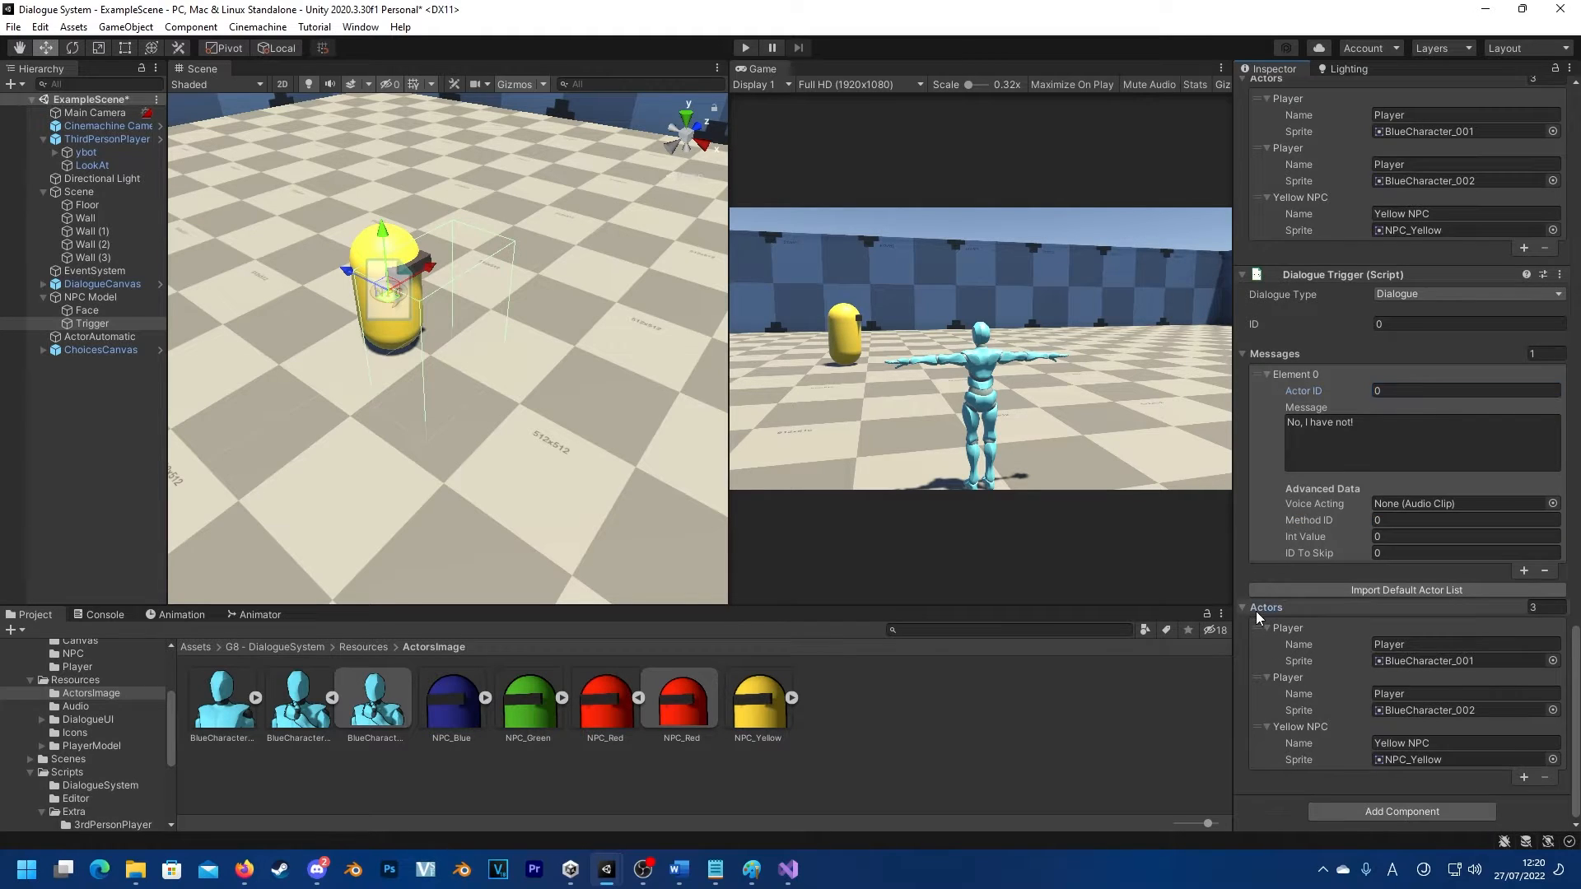
{"action": "left_click", "coordinate": [1256, 612]}
{"action": "left_click", "coordinate": [1275, 521]}
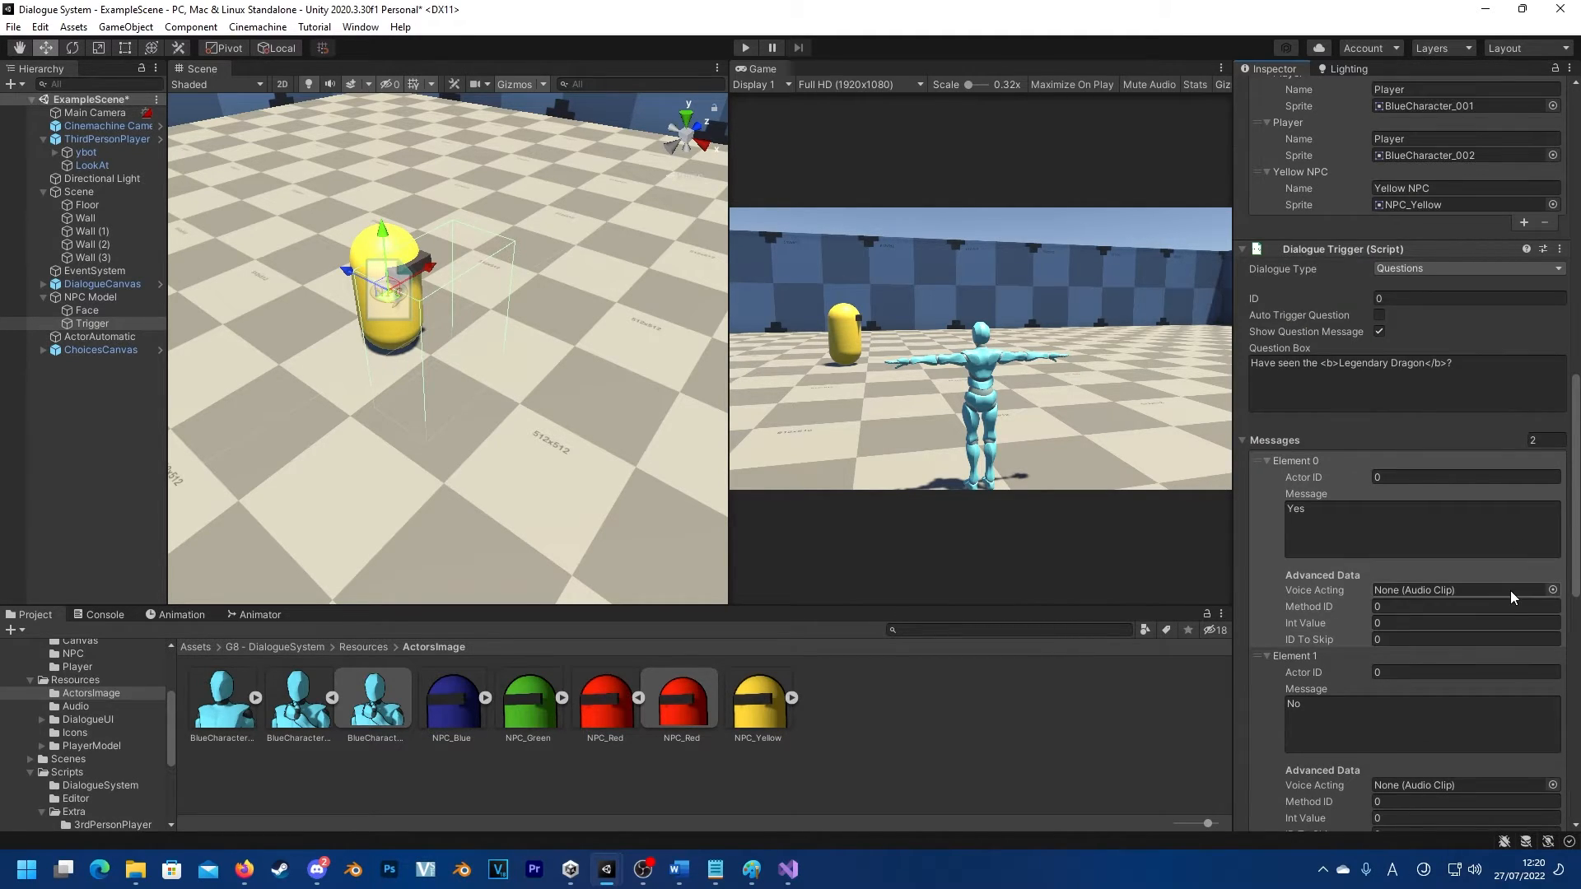
Step: Set the ID of the "No, I have not!" Dialogue Trigger to 2 and expand its Messages list
{"action": "scroll", "coordinate": [1451, 674], "scroll_direction": "down", "scroll_amount": 5}
{"action": "scroll", "coordinate": [1360, 309], "scroll_direction": "up", "scroll_amount": 3}
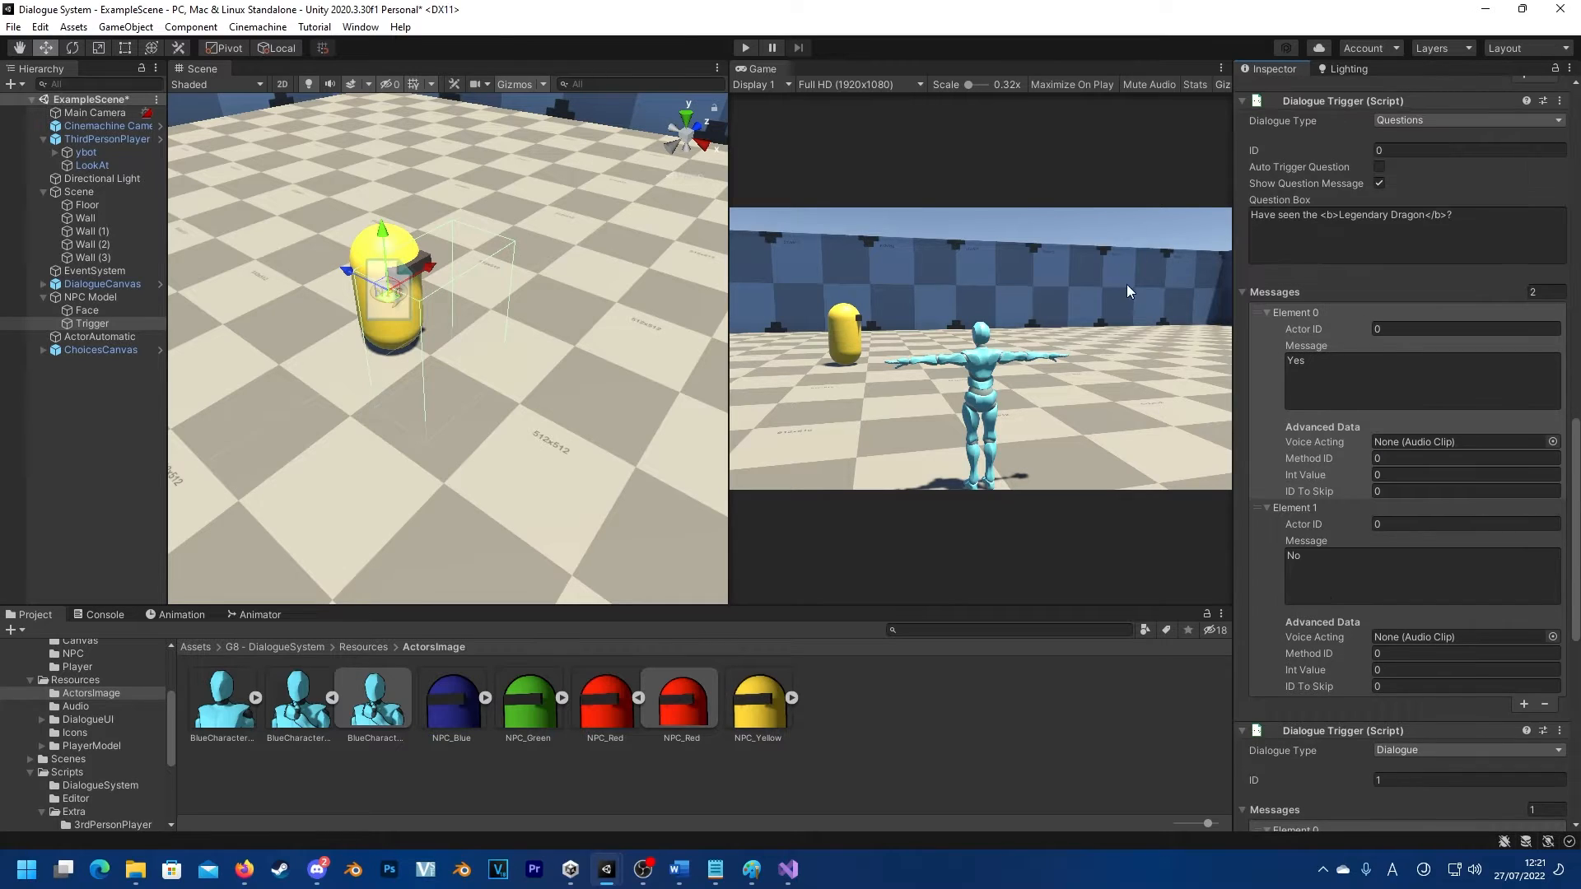
{"action": "scroll", "coordinate": [1384, 640], "scroll_direction": "down", "scroll_amount": 9}
{"action": "scroll", "coordinate": [1455, 496], "scroll_direction": "down", "scroll_amount": 3}
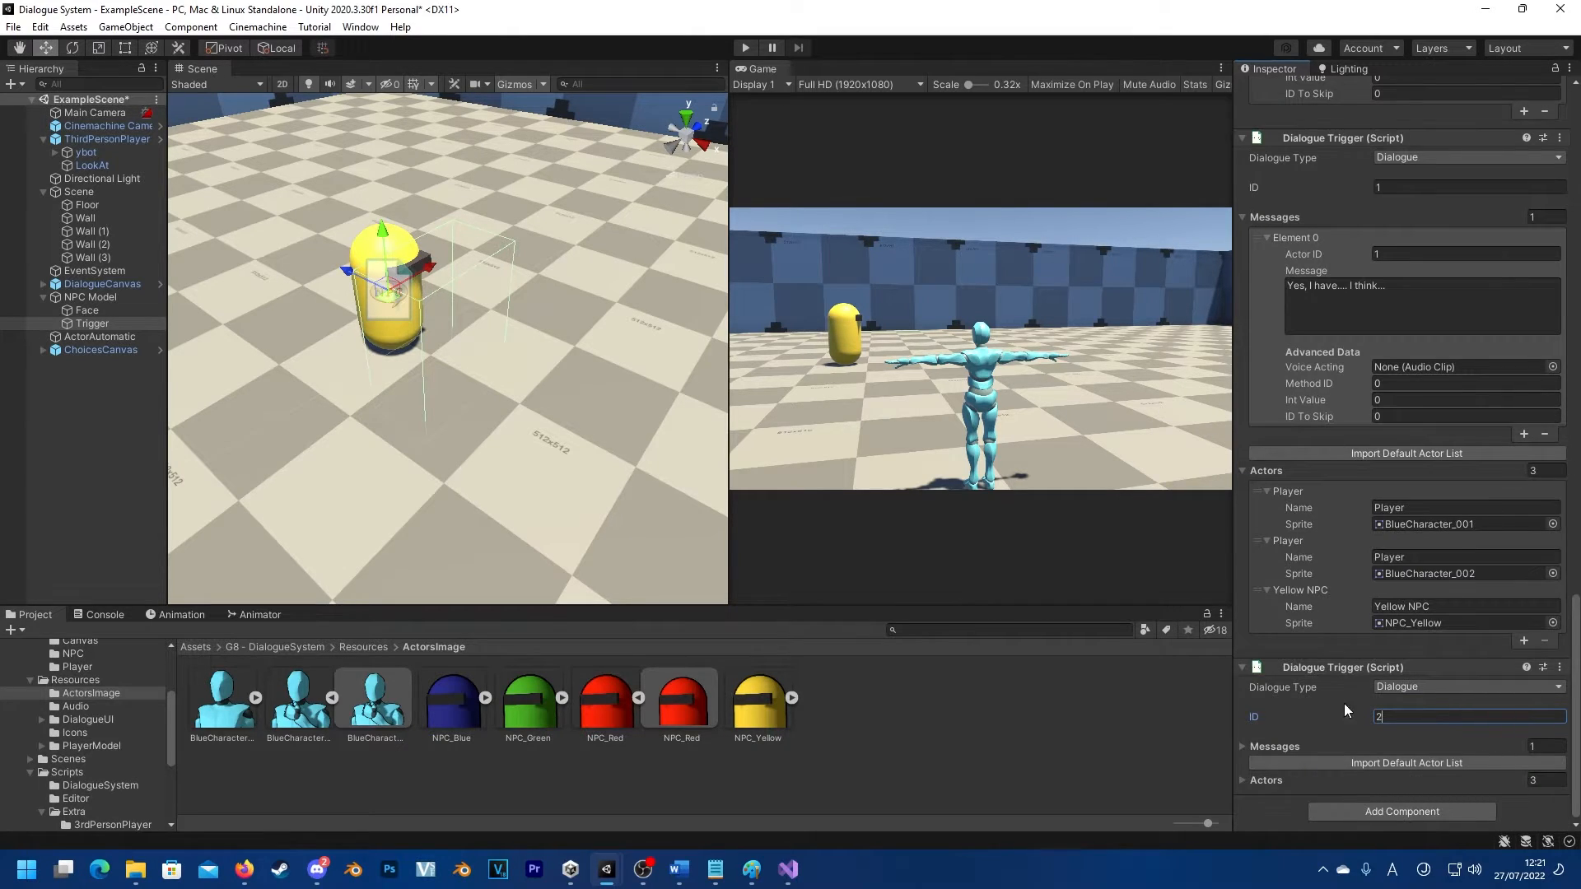
{"action": "left_click", "coordinate": [1254, 744]}
{"action": "scroll", "coordinate": [1376, 718], "scroll_direction": "down", "scroll_amount": 4}
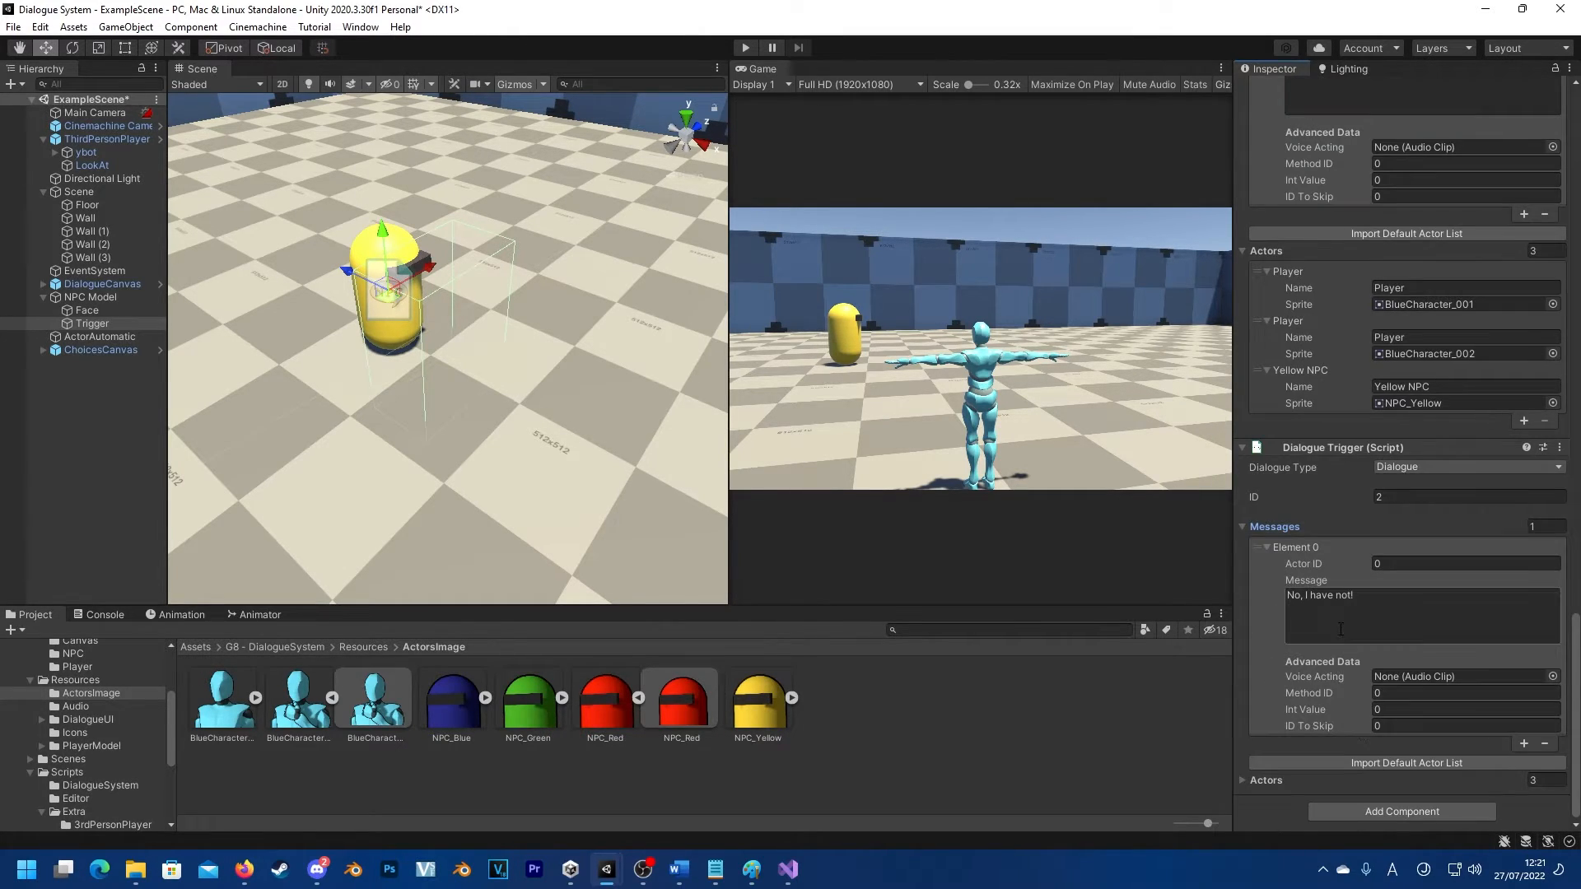
{"action": "scroll", "coordinate": [1414, 557], "scroll_direction": "up", "scroll_amount": 6}
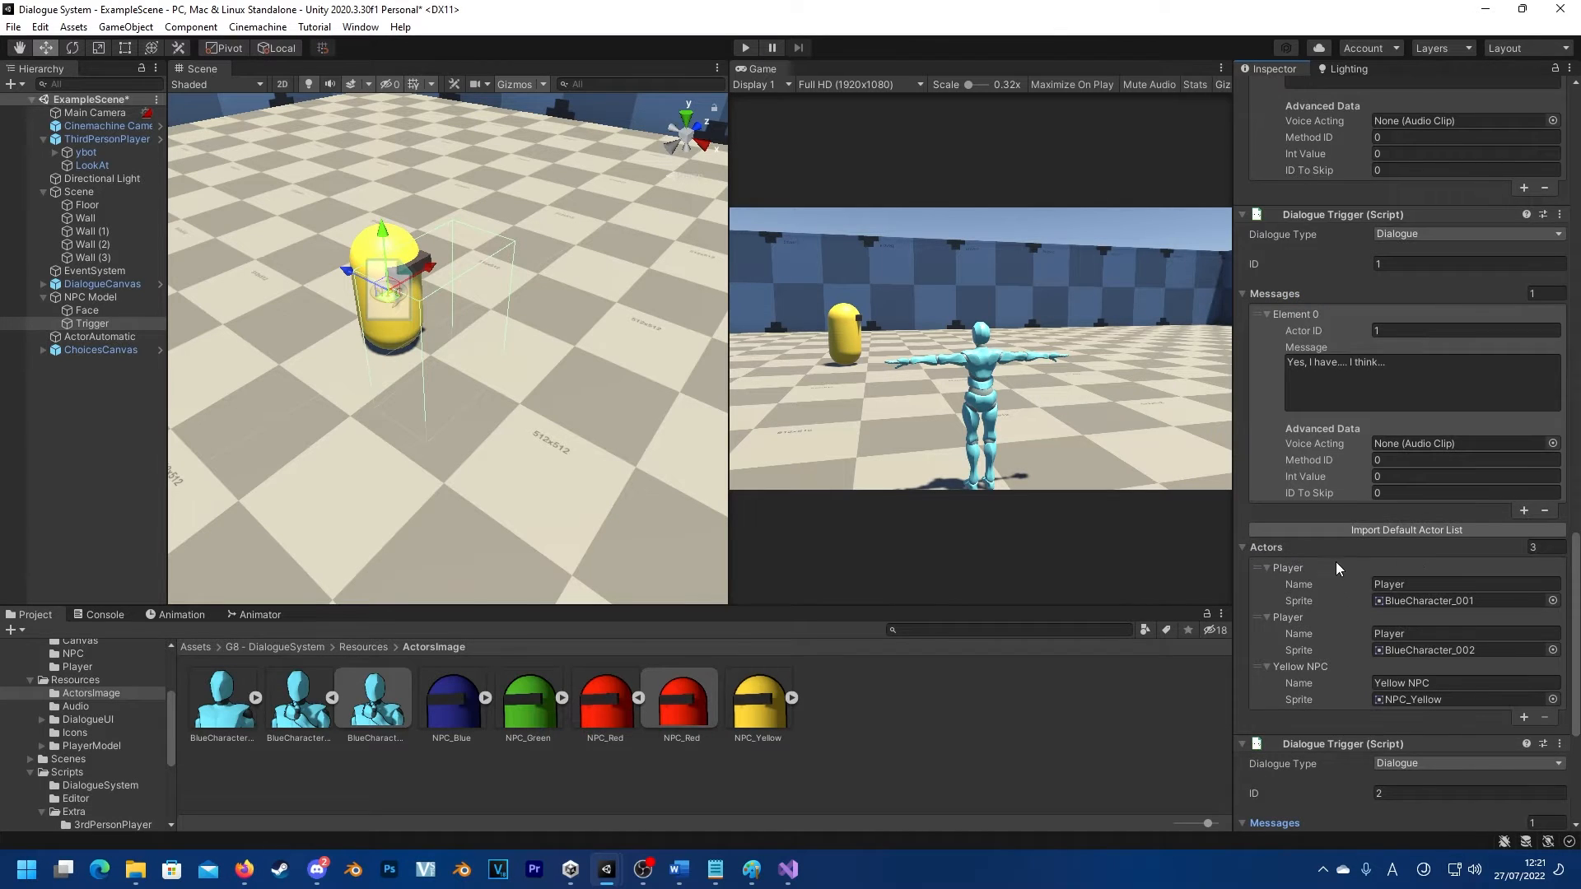
Step: Start a play test, walk the player up to the yellow NPC, and advance the dialogue to the question
{"action": "left_click", "coordinate": [745, 48]}
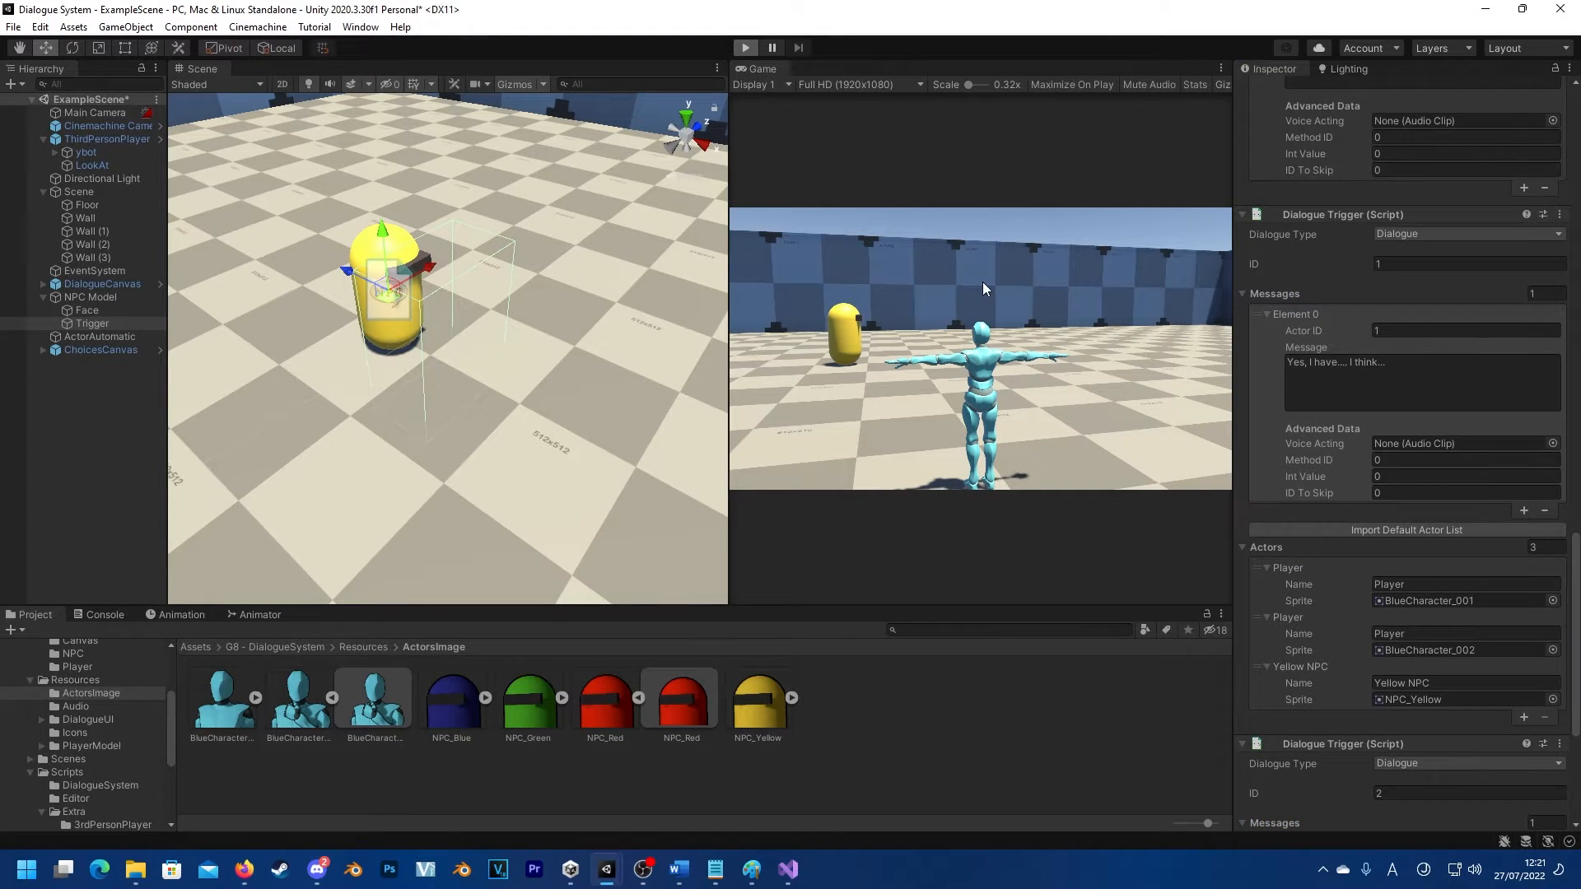
{"action": "key", "text": "w"}
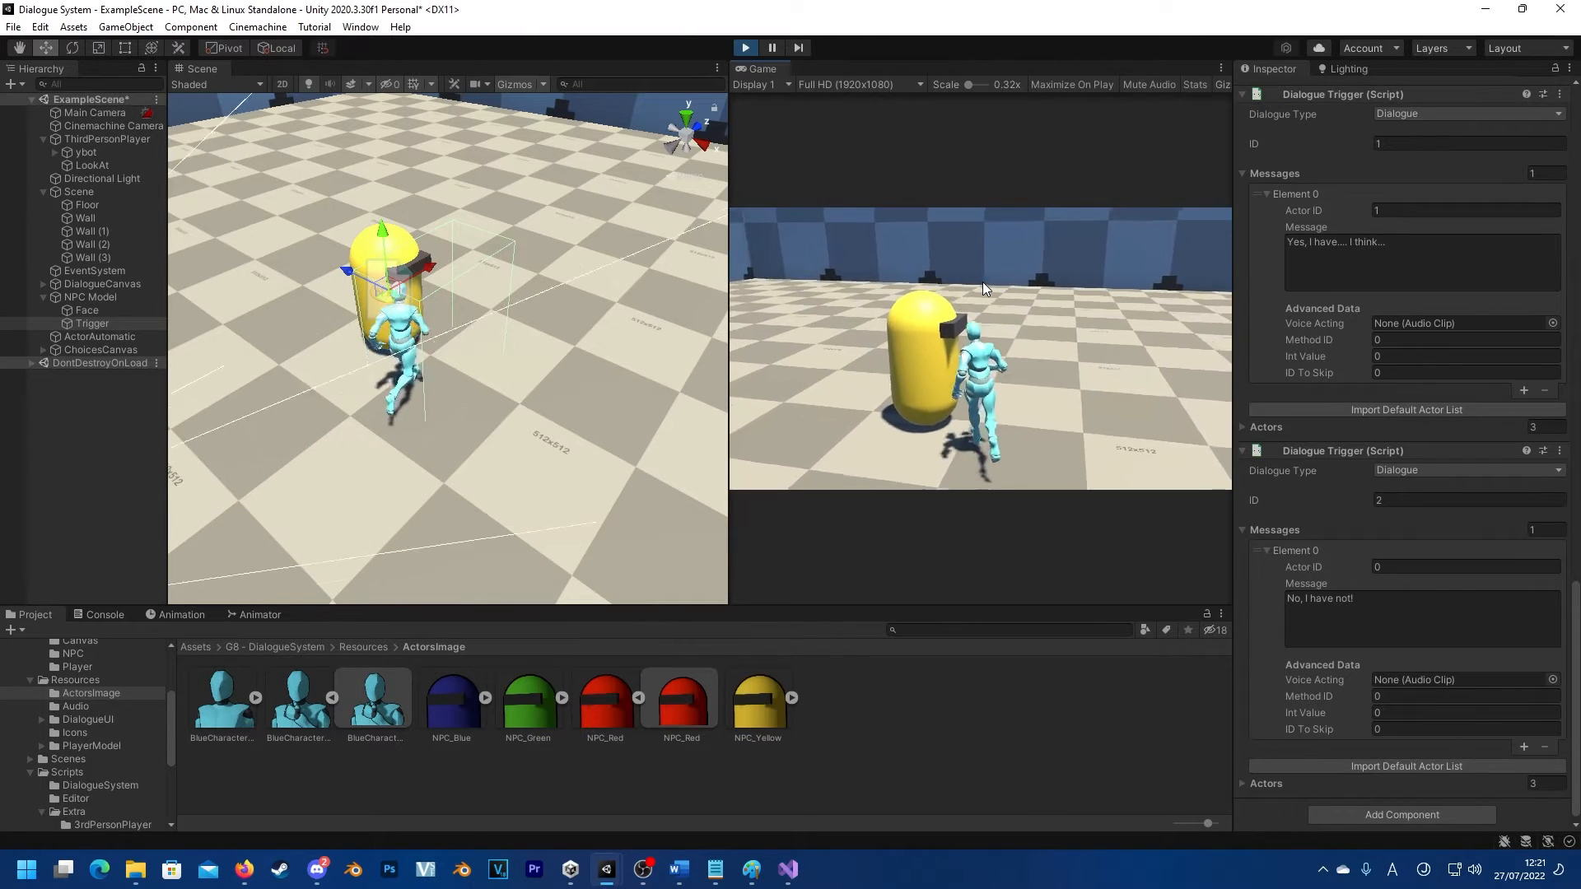
{"action": "key", "text": "space"}
{"action": "key", "text": "space"}
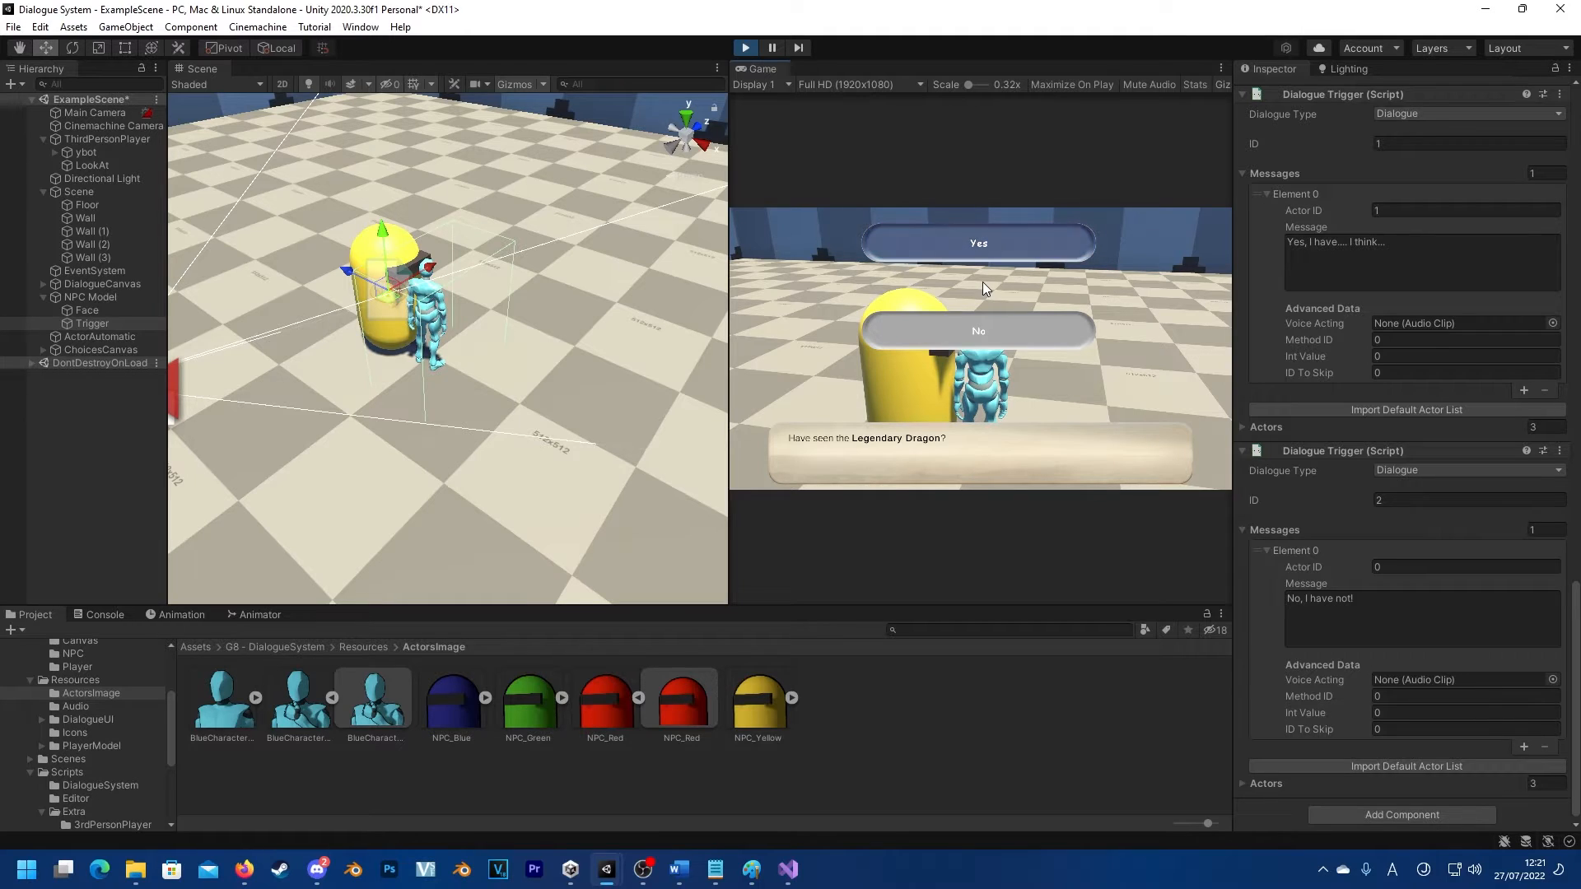
Step: Test switching between the Yes and No choices, answer Yes, and close the follow-up dialogue
{"action": "key", "text": "Down"}
{"action": "key", "text": "Up"}
{"action": "key", "text": "Down"}
{"action": "key", "text": "Up"}
{"action": "key", "text": "space"}
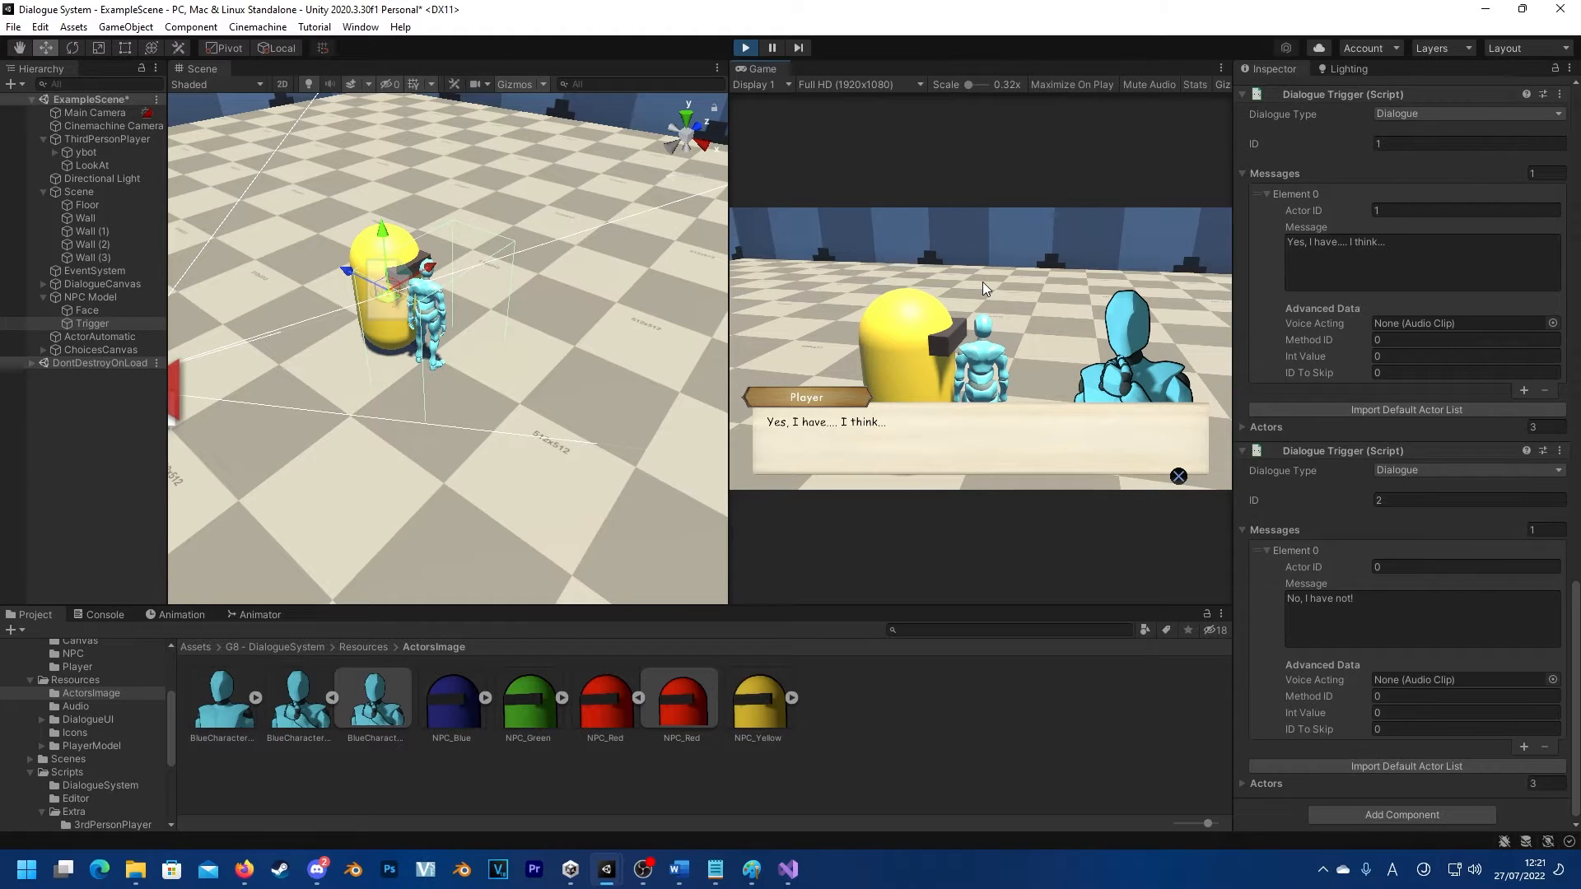
{"action": "key", "text": "space"}
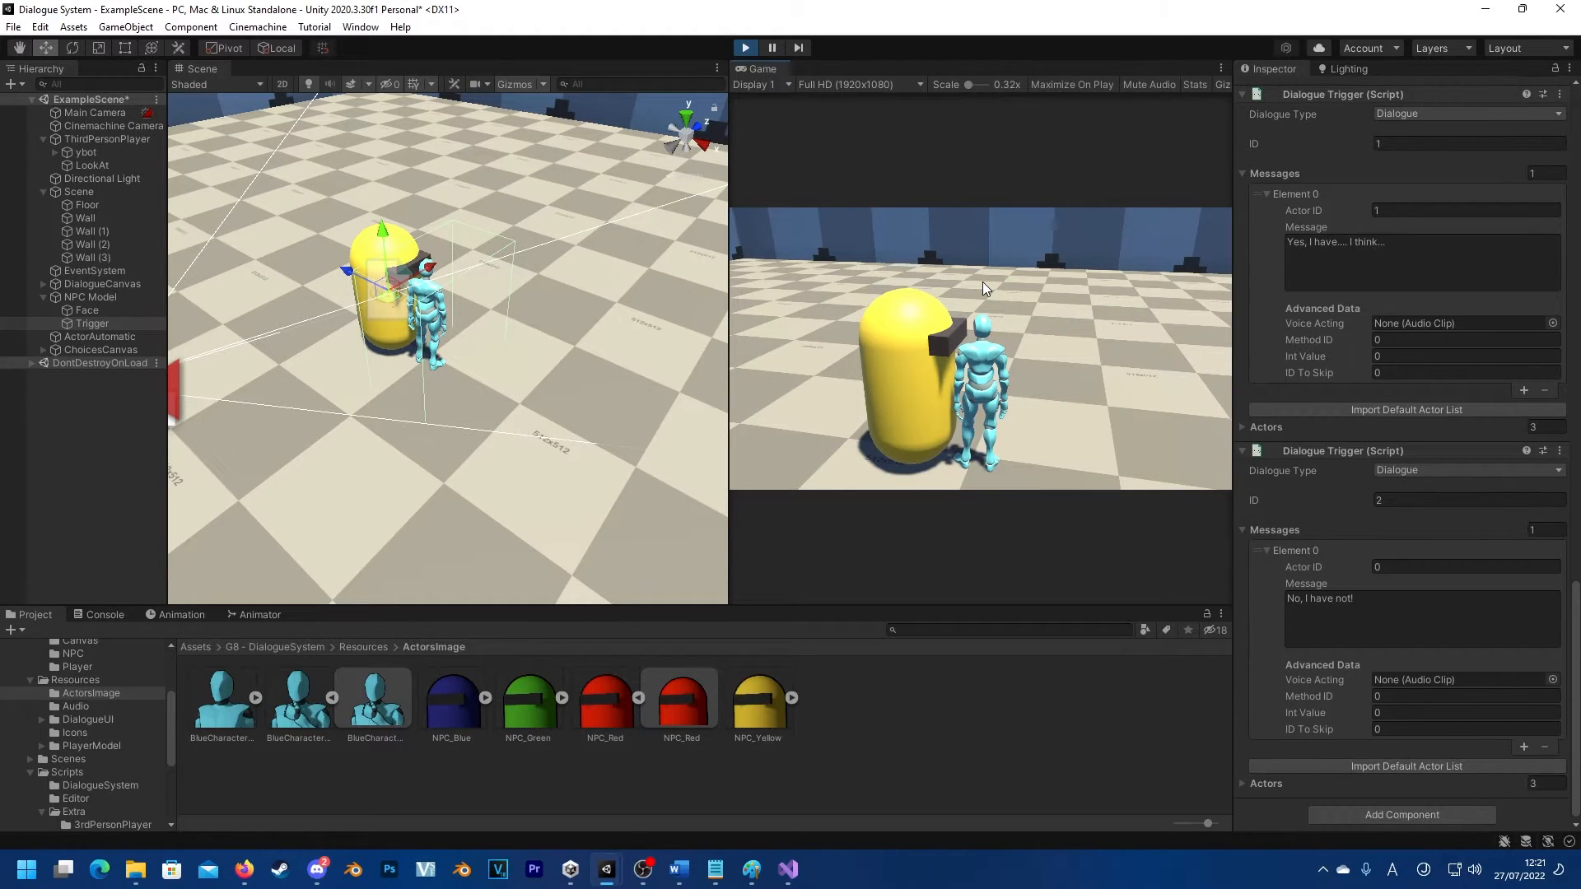
Step: Talk to the NPC again to check its following dialogue, close that dialogue, and end the play test
{"action": "key", "text": "space"}
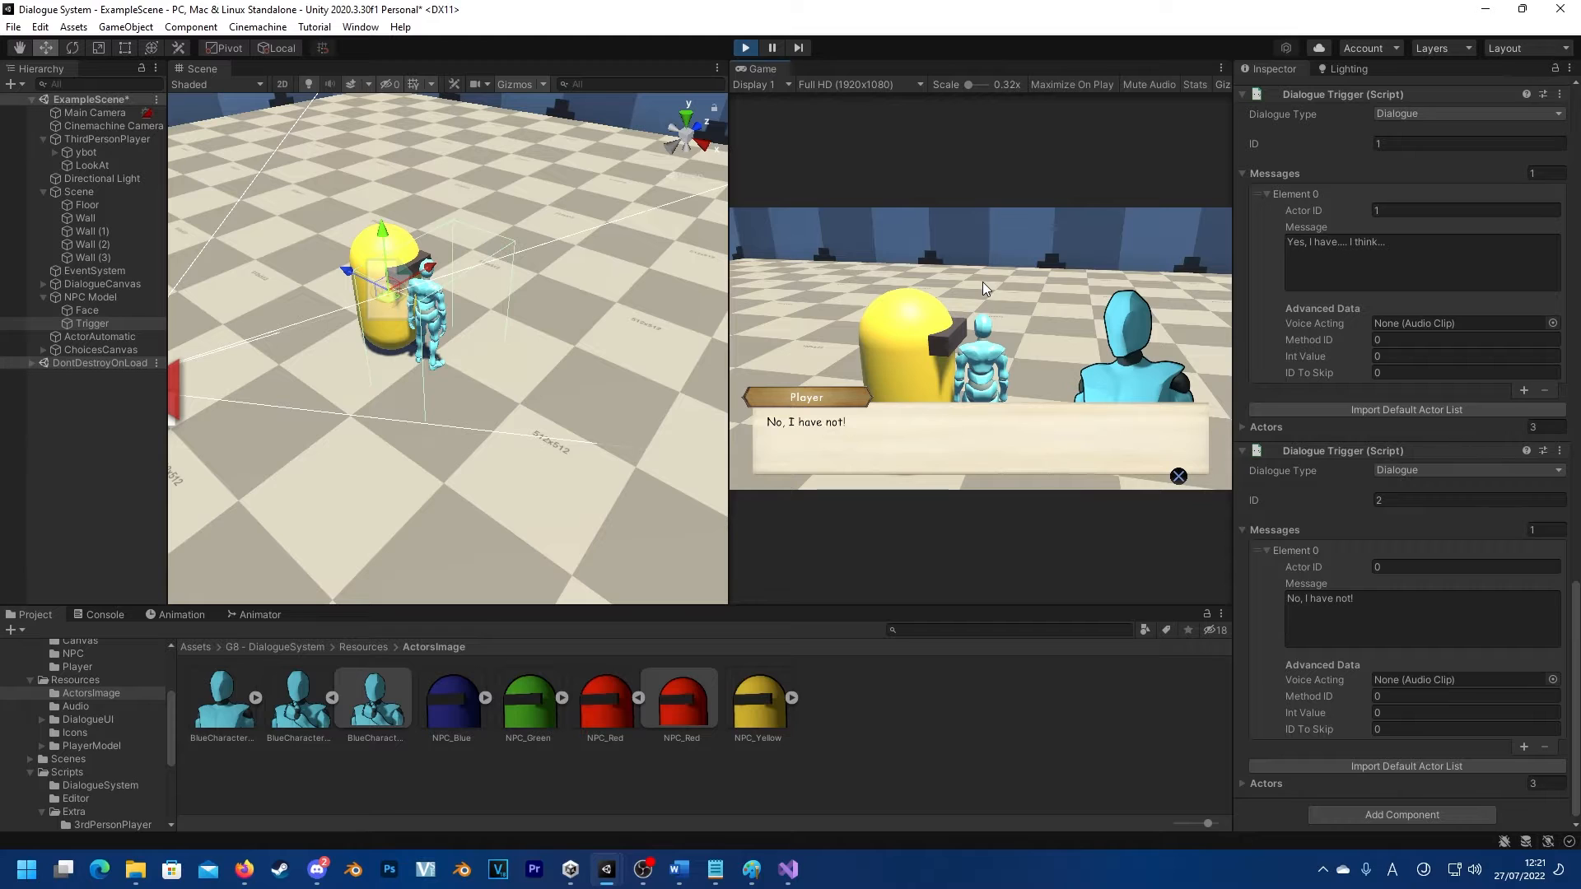
{"action": "key", "text": "space"}
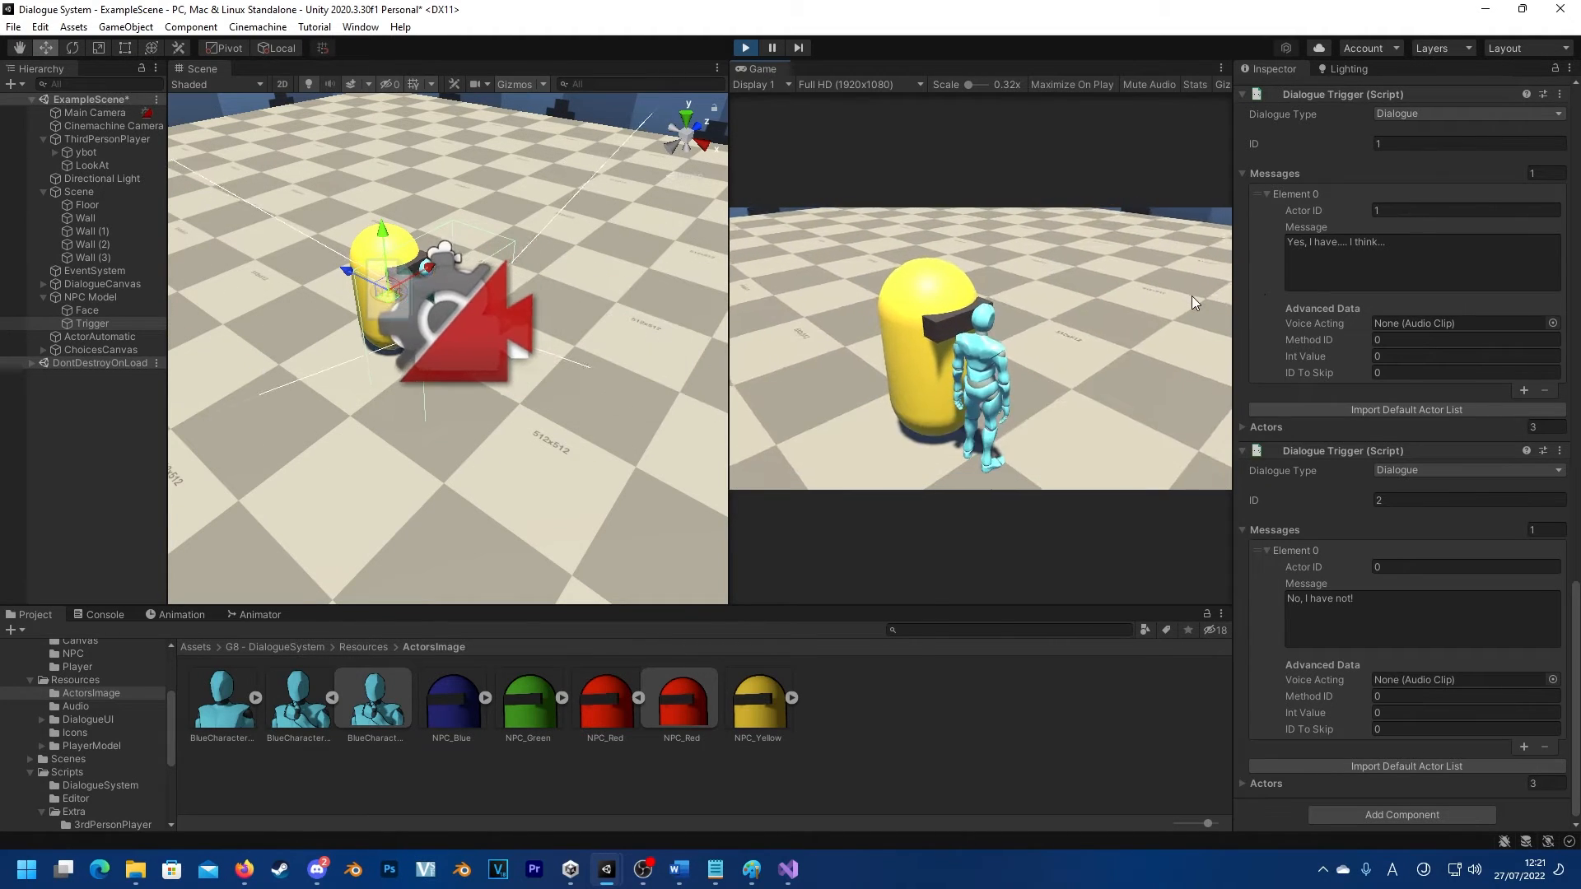
{"action": "left_click", "coordinate": [745, 48]}
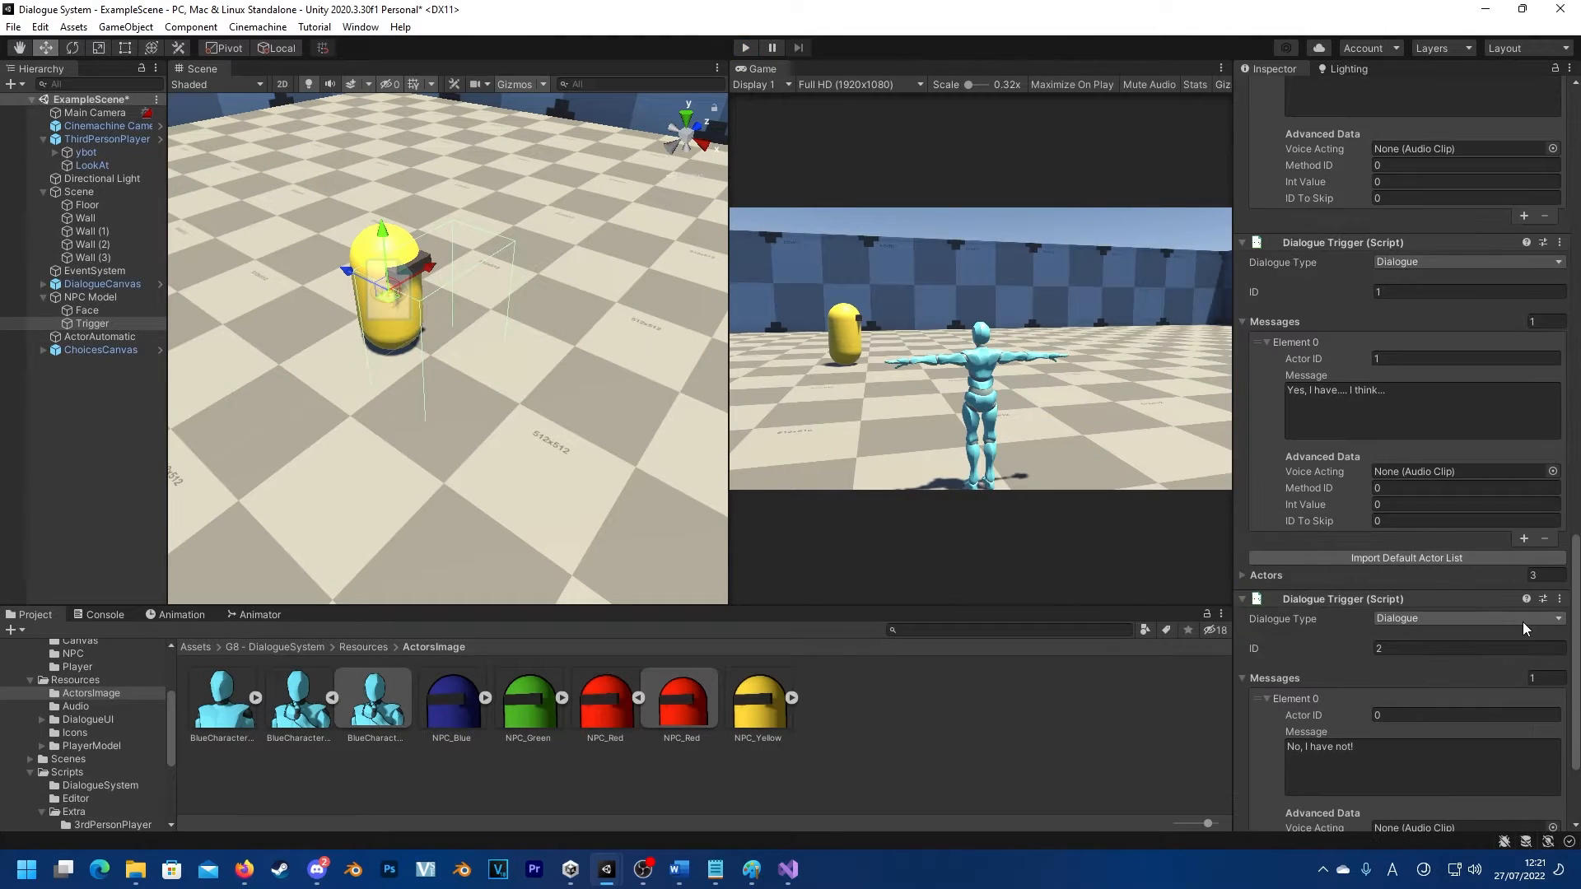
{"action": "scroll", "coordinate": [1523, 620], "scroll_direction": "up", "scroll_amount": 5}
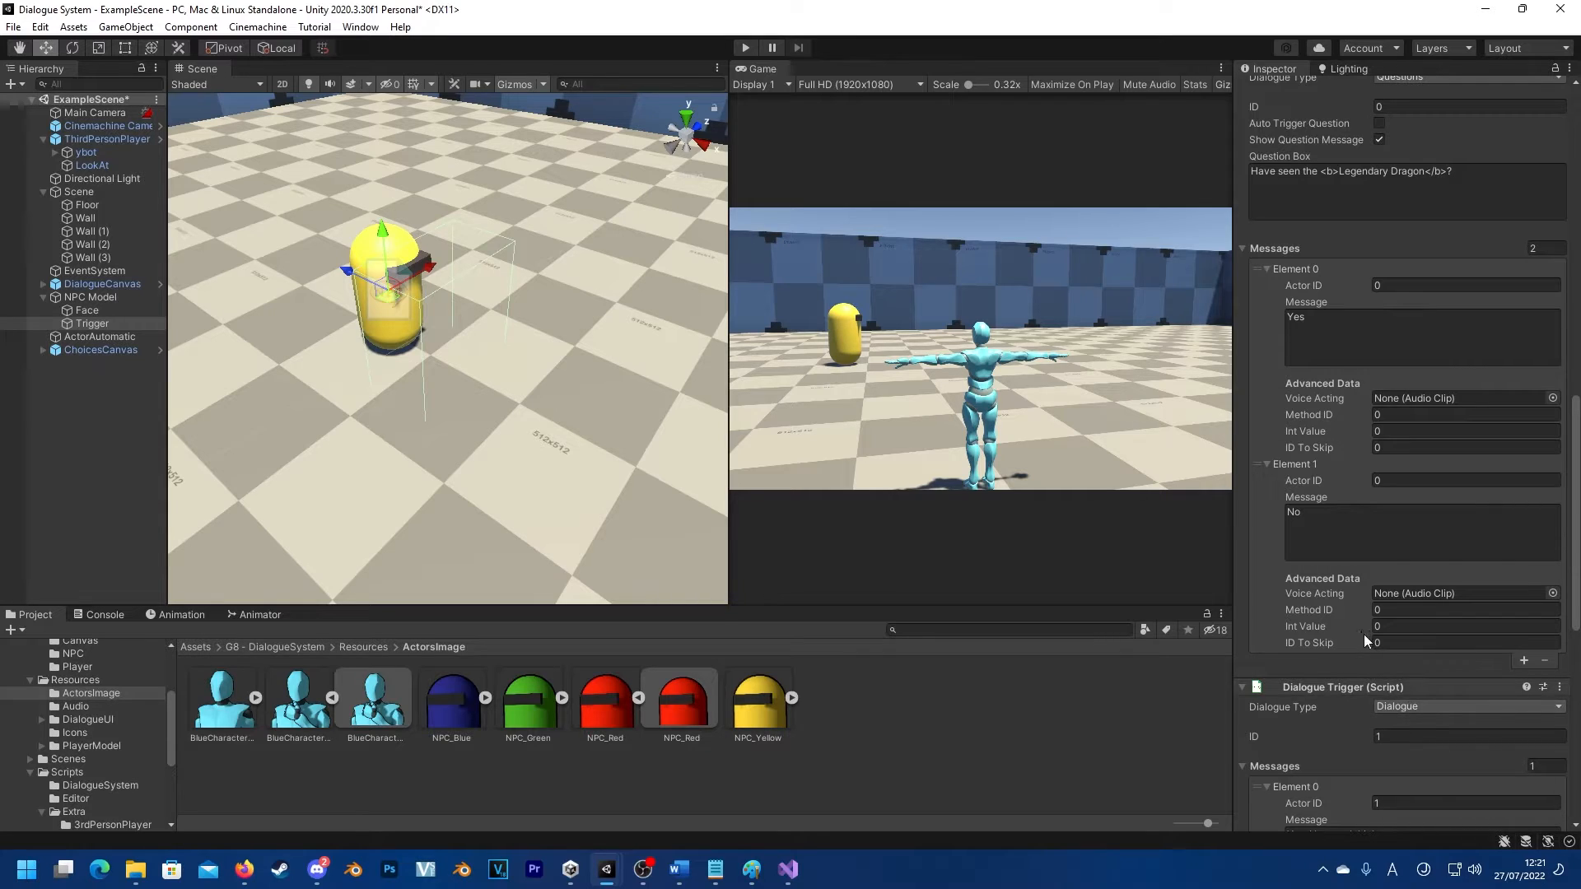
Step: Set the ID To Skip of the question's Yes choice to 1, matching the "Yes, I have.... I think..." trigger
{"action": "left_click", "coordinate": [1419, 448]}
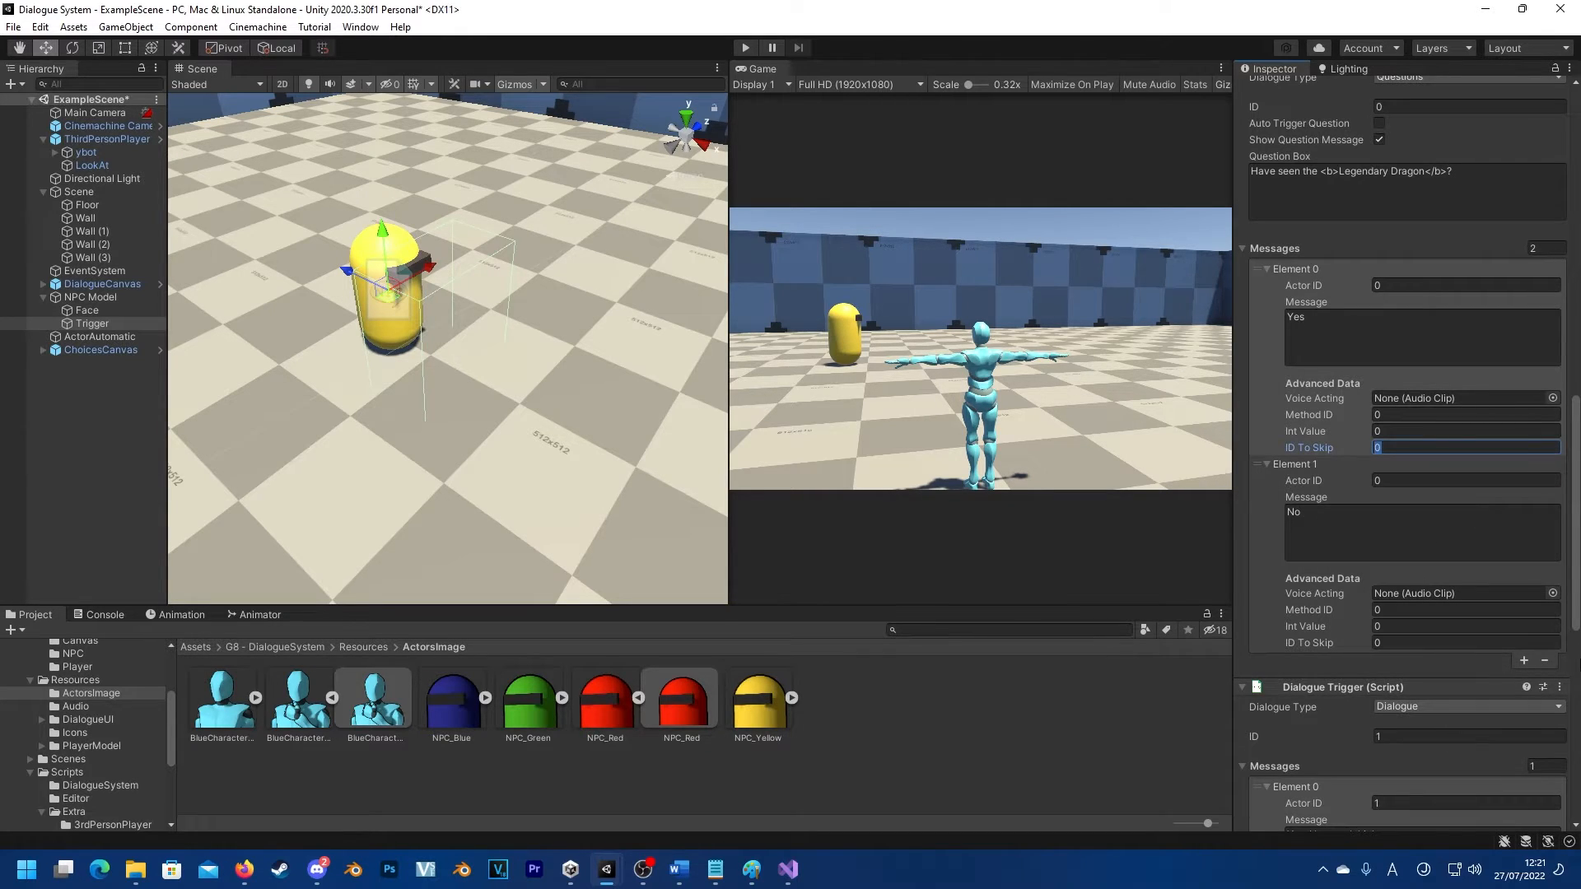
{"action": "scroll", "coordinate": [1481, 649], "scroll_direction": "down", "scroll_amount": 3}
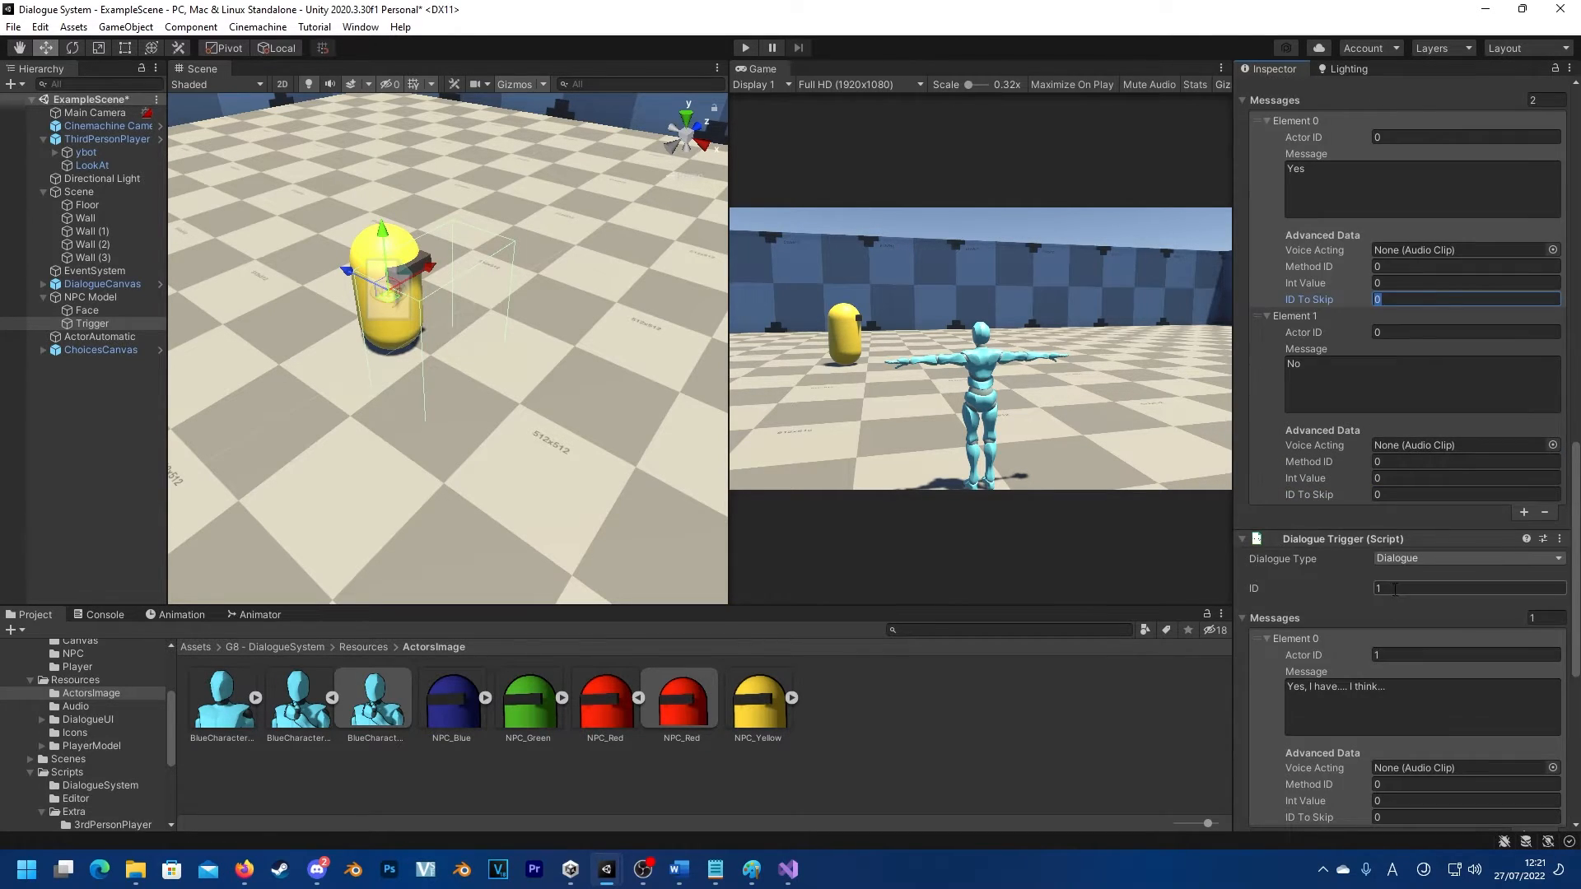
{"action": "scroll", "coordinate": [1293, 592], "scroll_direction": "down", "scroll_amount": 9}
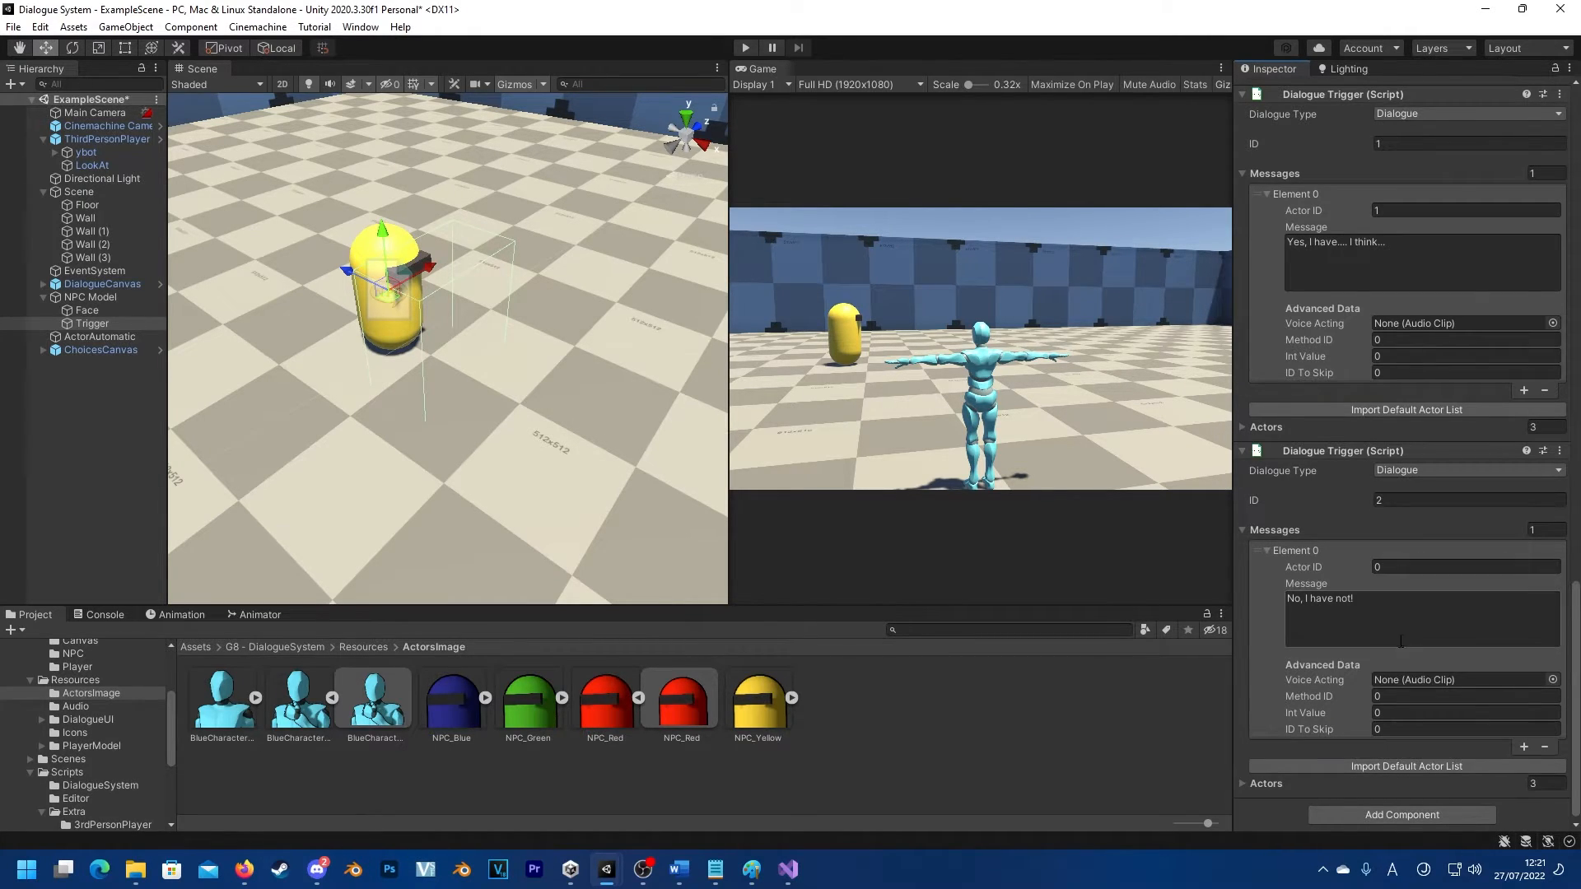
{"action": "scroll", "coordinate": [1408, 505], "scroll_direction": "up", "scroll_amount": 12}
{"action": "left_click", "coordinate": [1398, 448]}
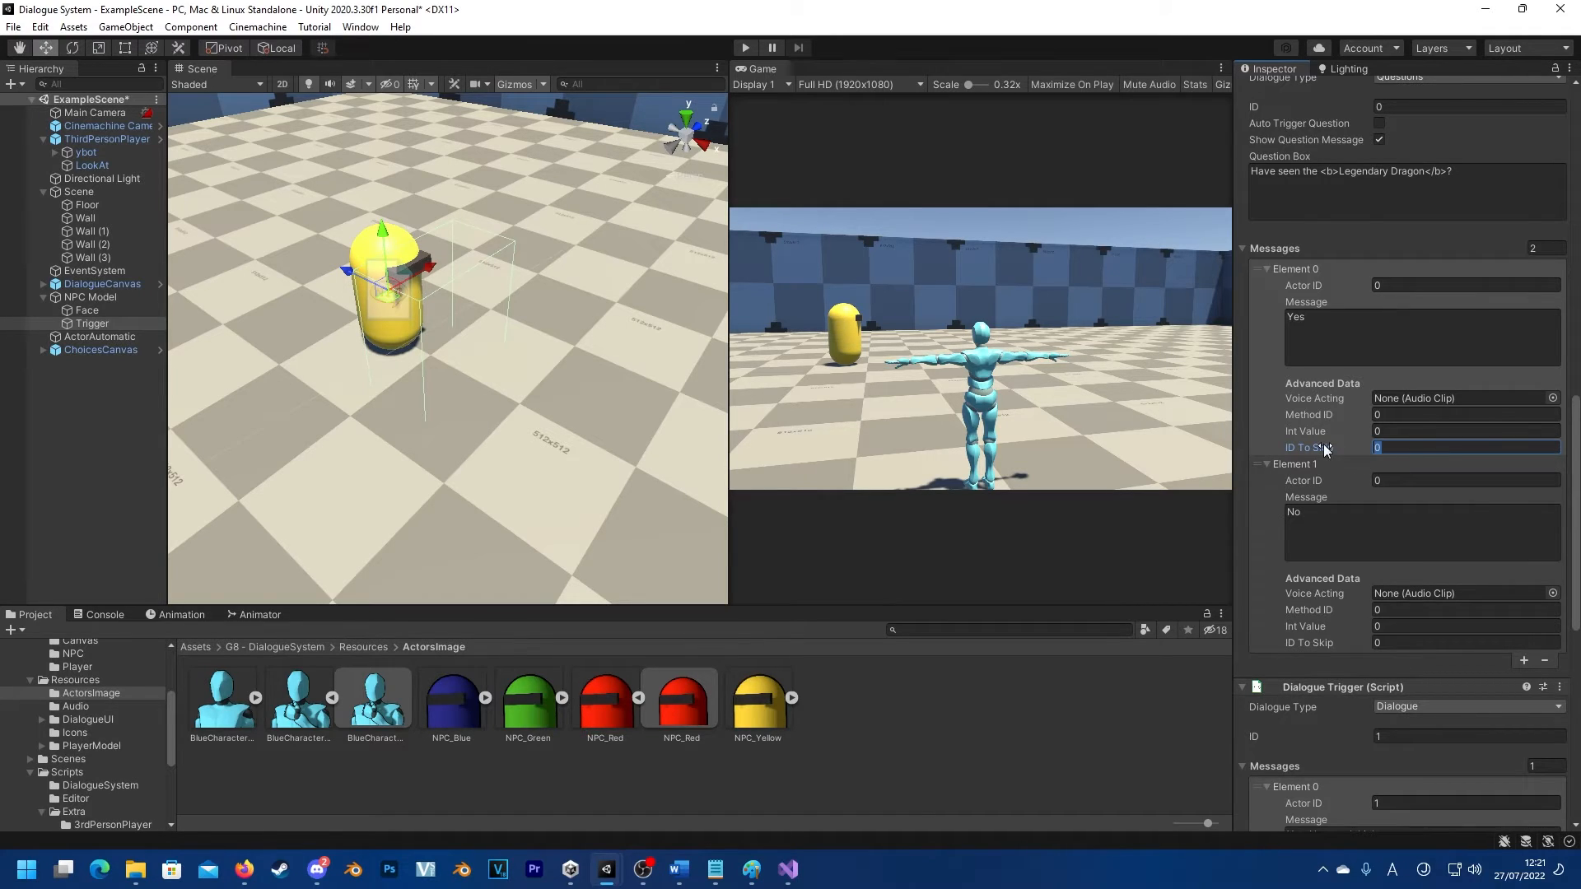
{"action": "type", "text": "1"}
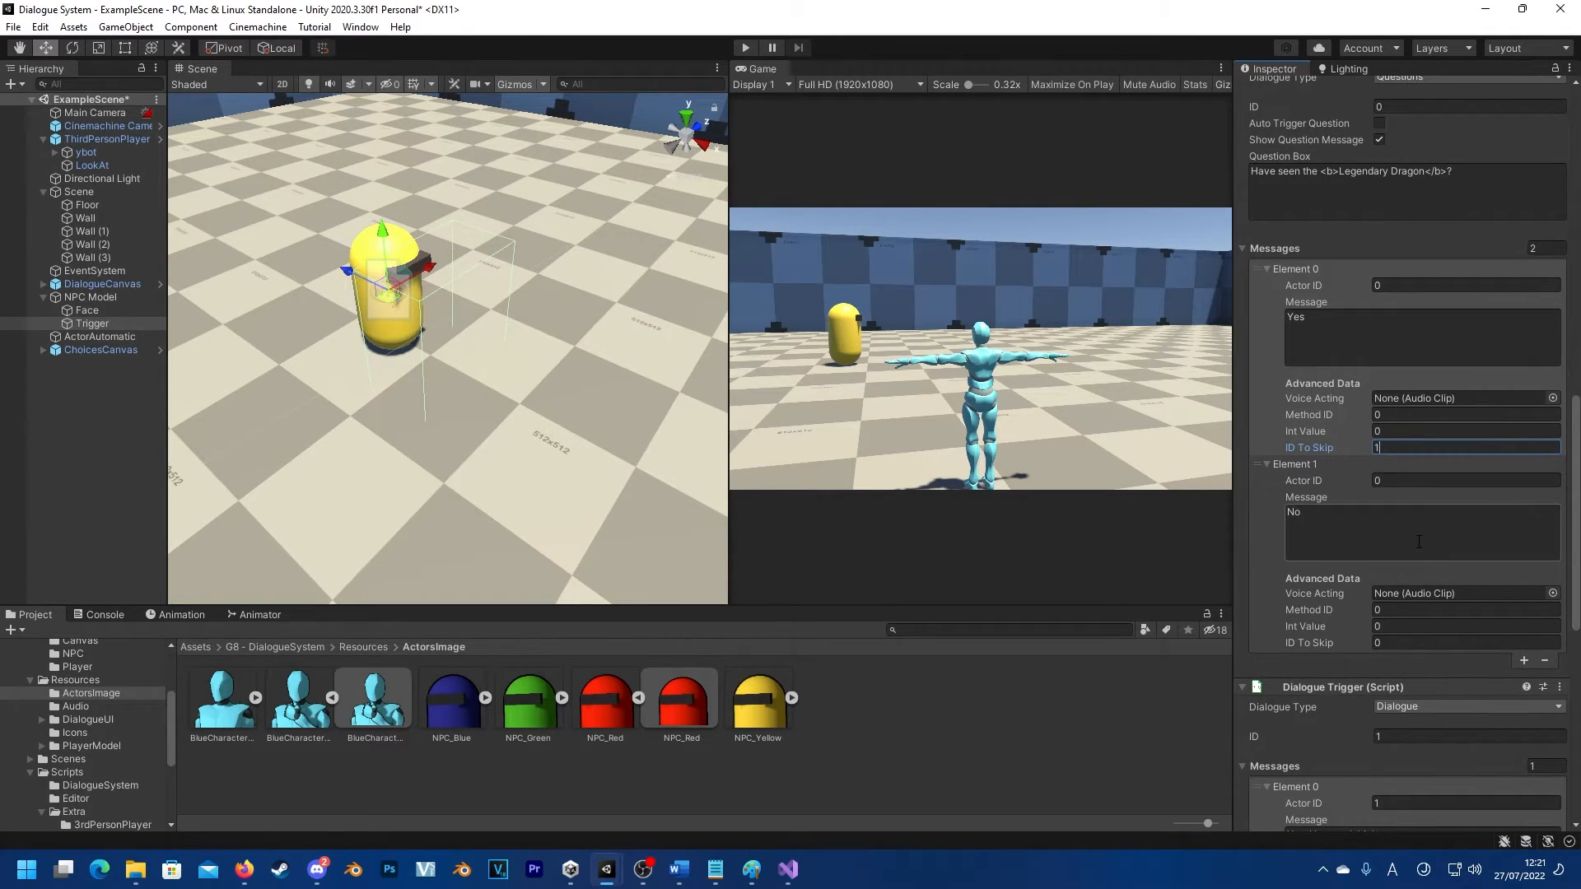
Step: Set the ID To Skip of the question's No choice to 2, matching the "No, I have not!" trigger
{"action": "left_click", "coordinate": [1404, 643]}
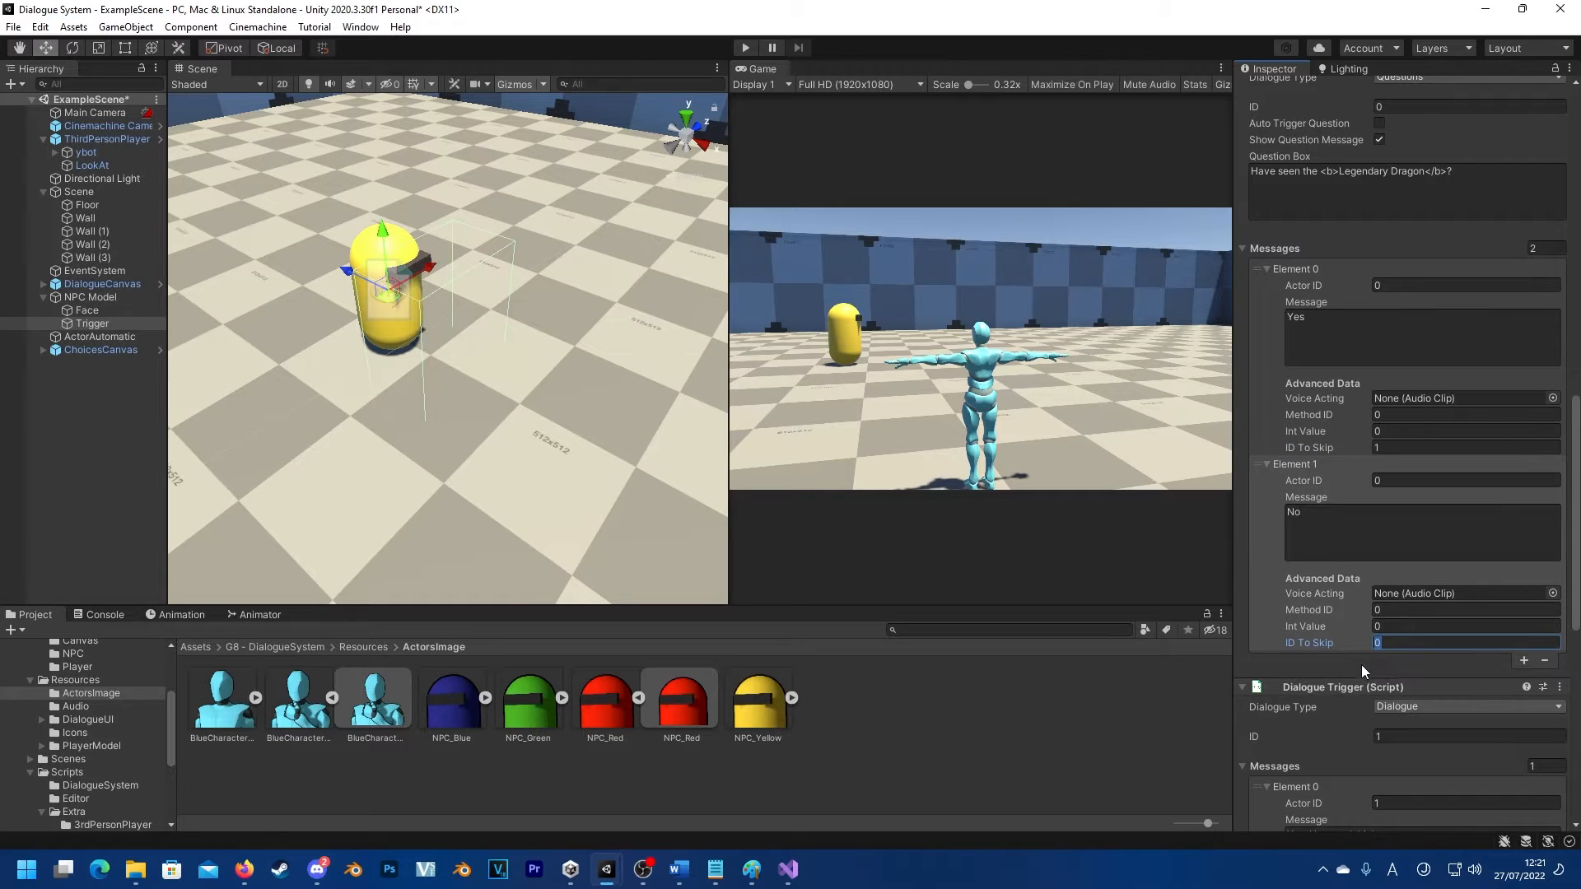
{"action": "type", "text": "2"}
{"action": "scroll", "coordinate": [1400, 696], "scroll_direction": "down", "scroll_amount": 4}
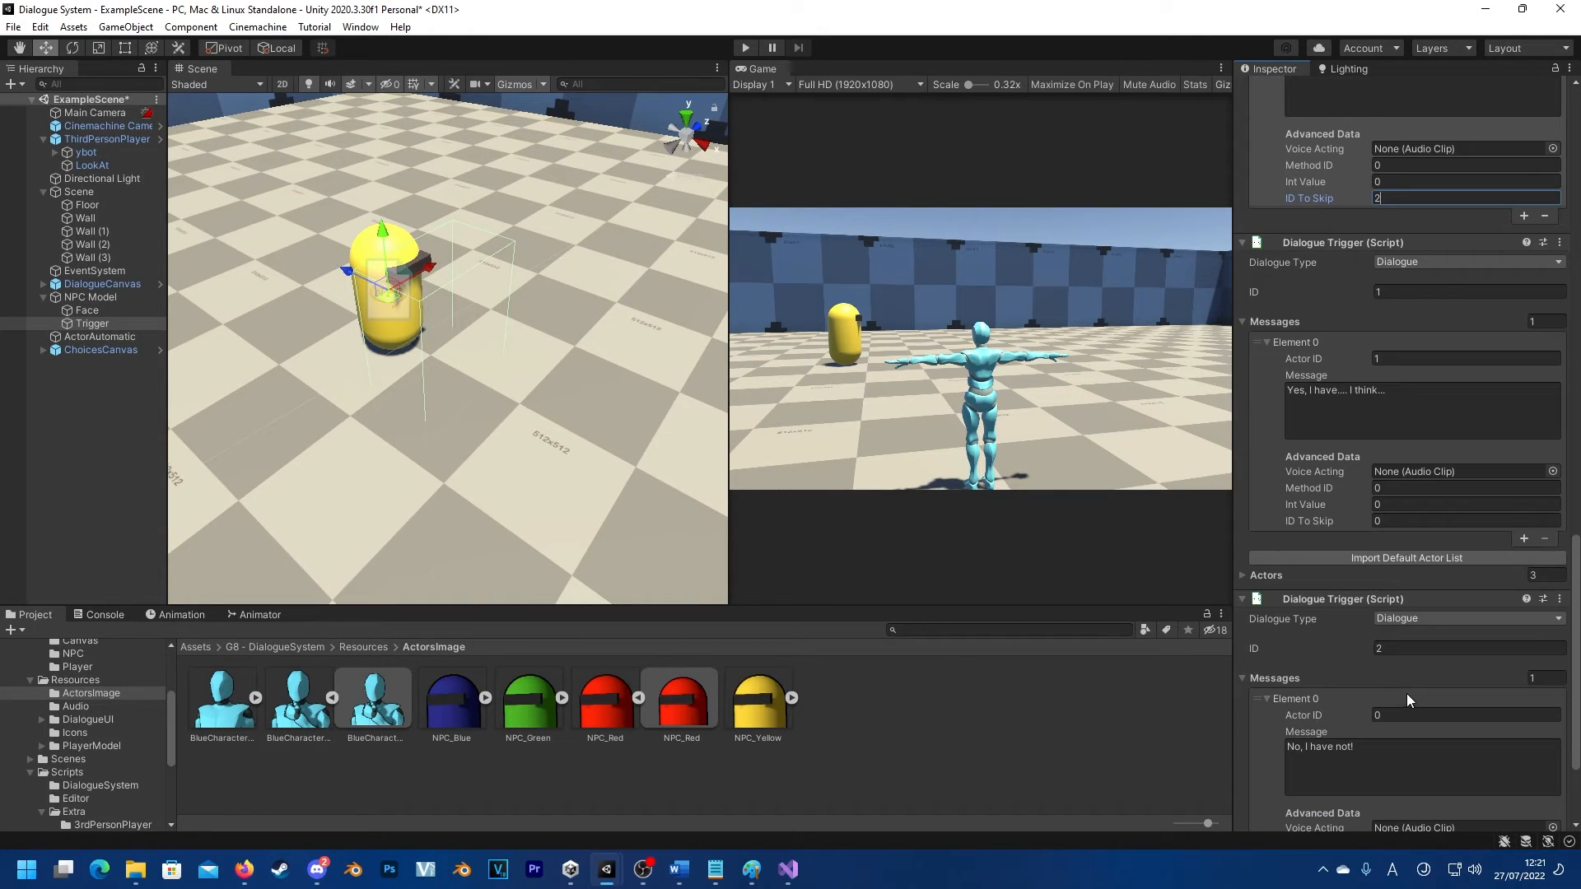
{"action": "scroll", "coordinate": [1408, 693], "scroll_direction": "down", "scroll_amount": 2}
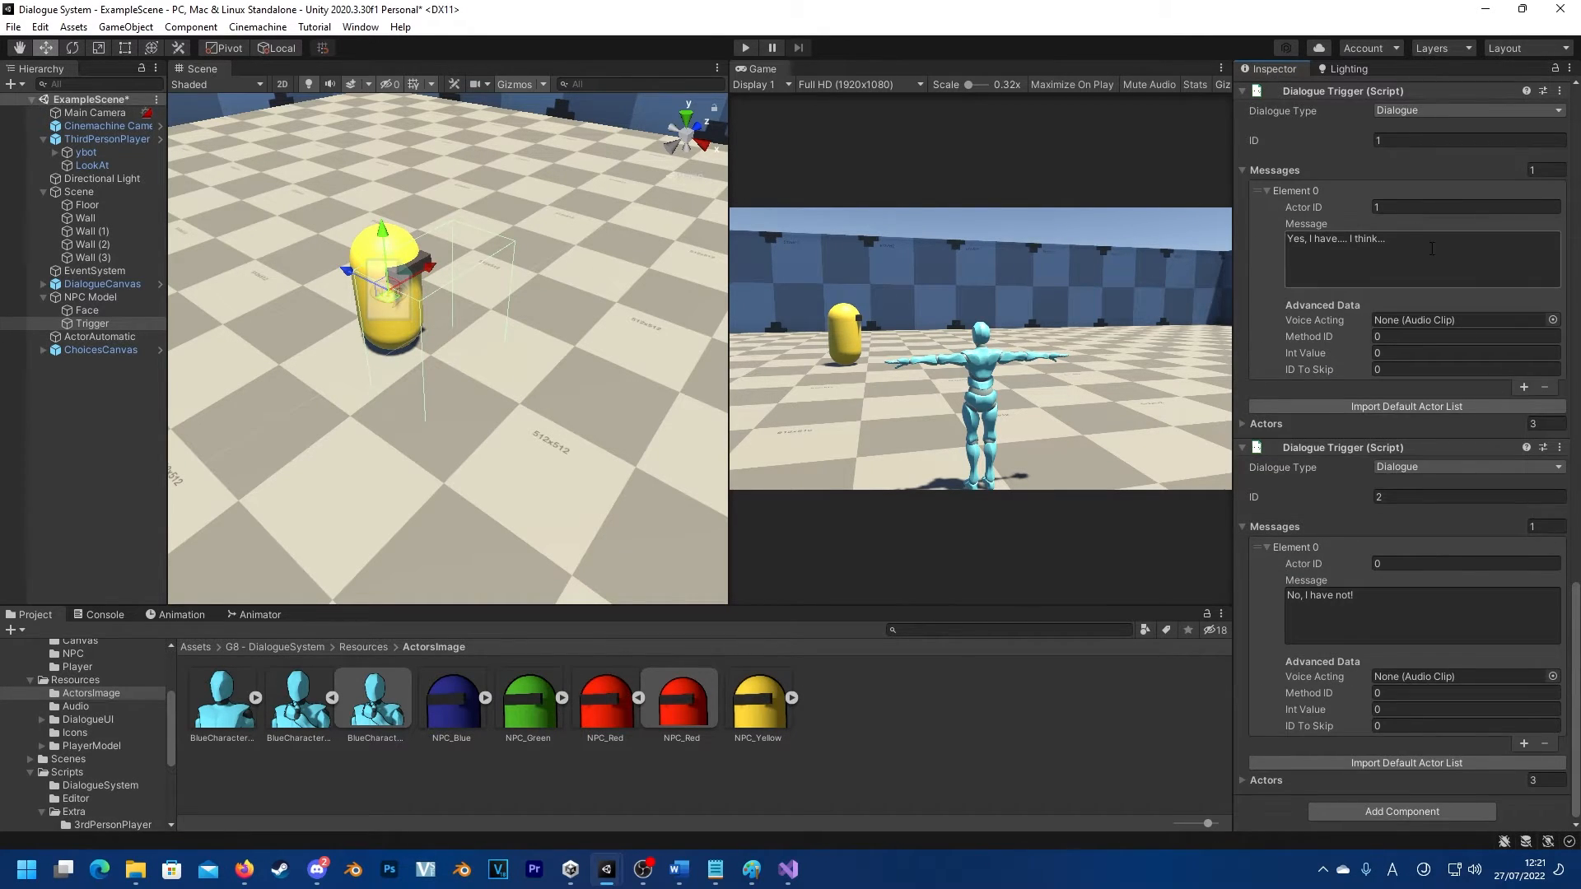
Step: Start a play test, walk the player up to the yellow NPC, and advance the dialogue to the Legendary Dragon question
{"action": "left_click", "coordinate": [760, 49]}
{"action": "left_click", "coordinate": [752, 49]}
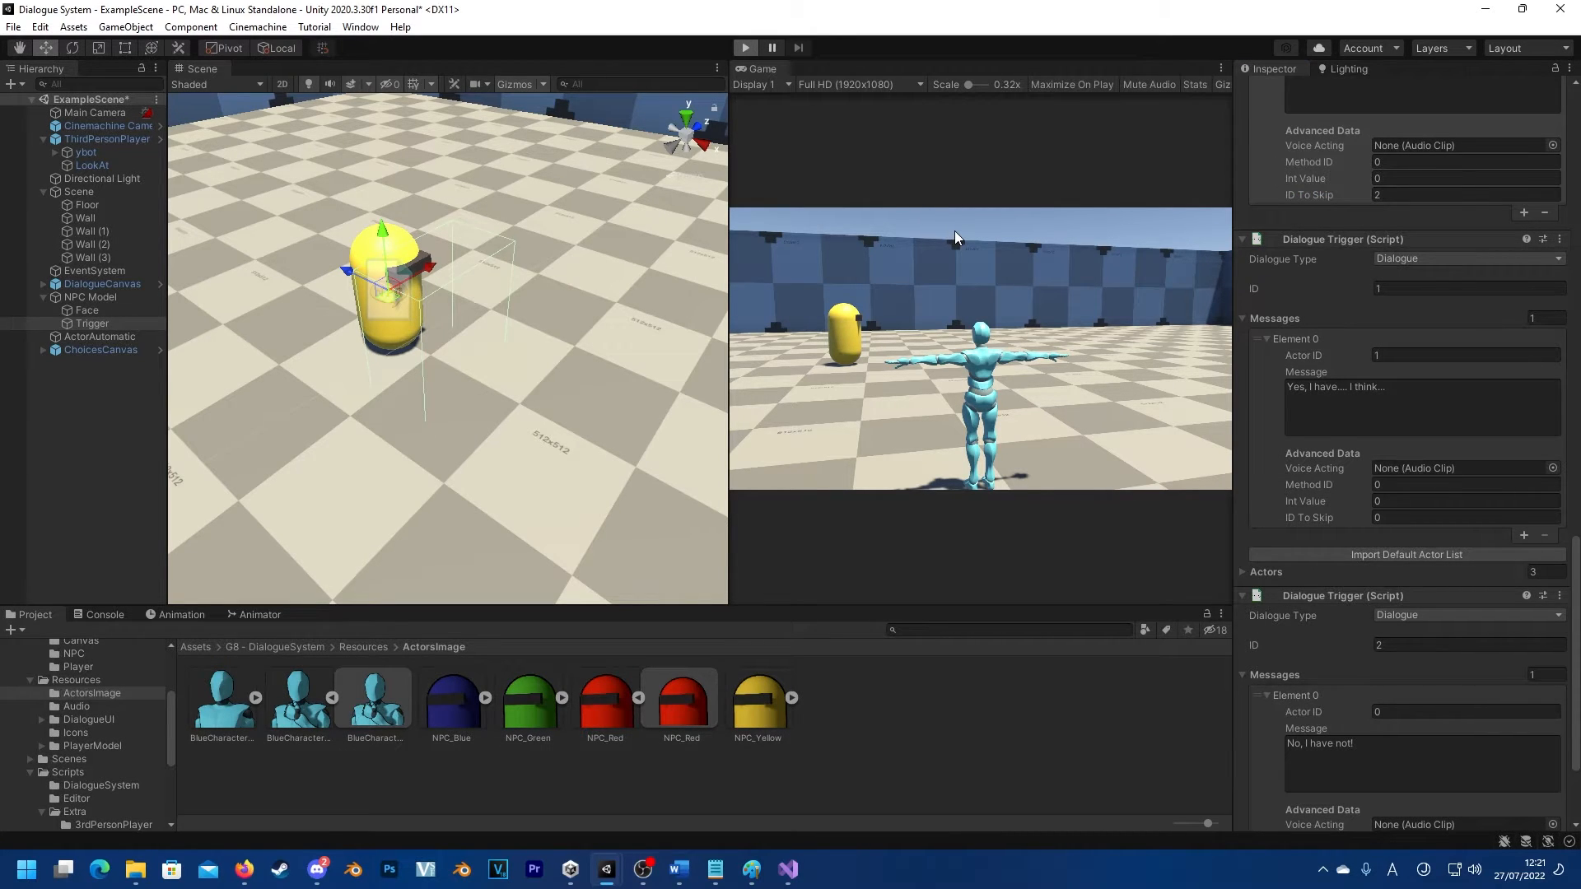
{"action": "key", "text": "w"}
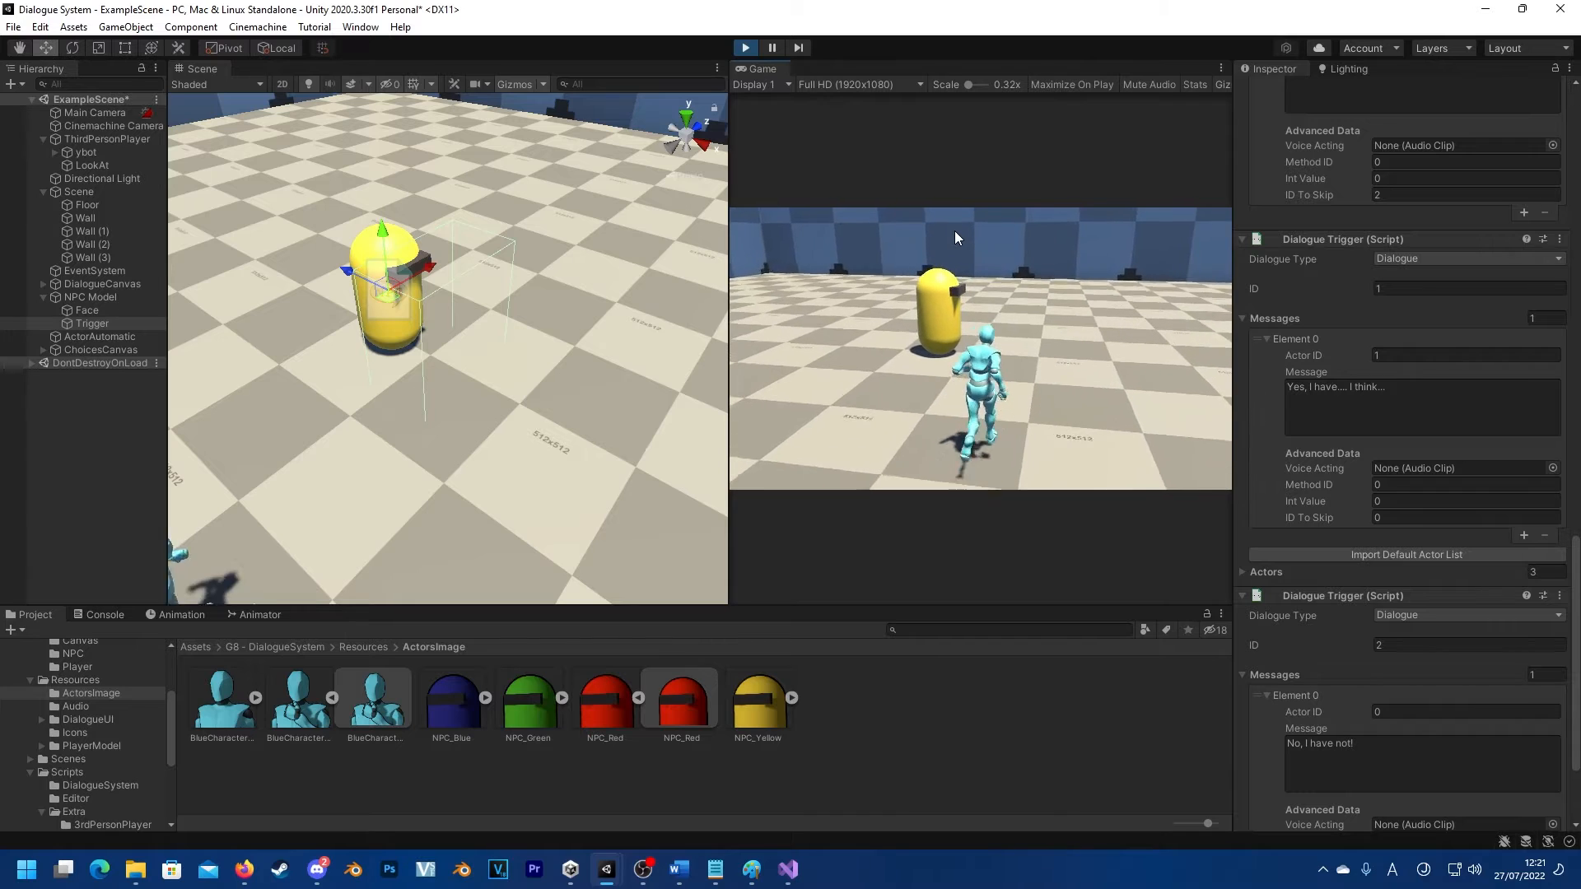
{"action": "key", "text": "space"}
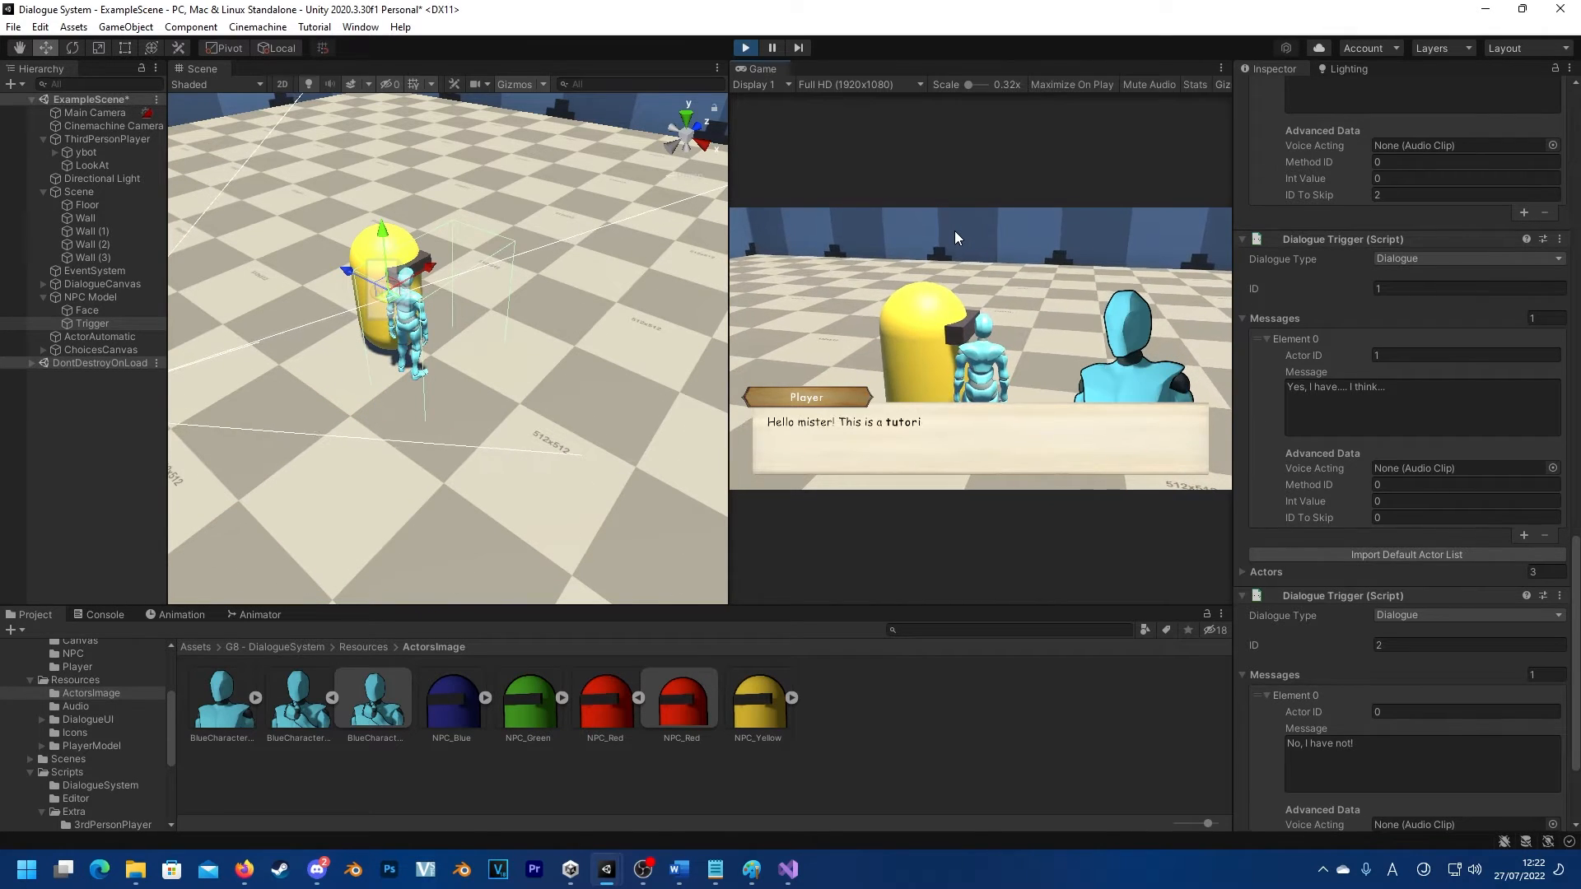
{"action": "key", "text": "space"}
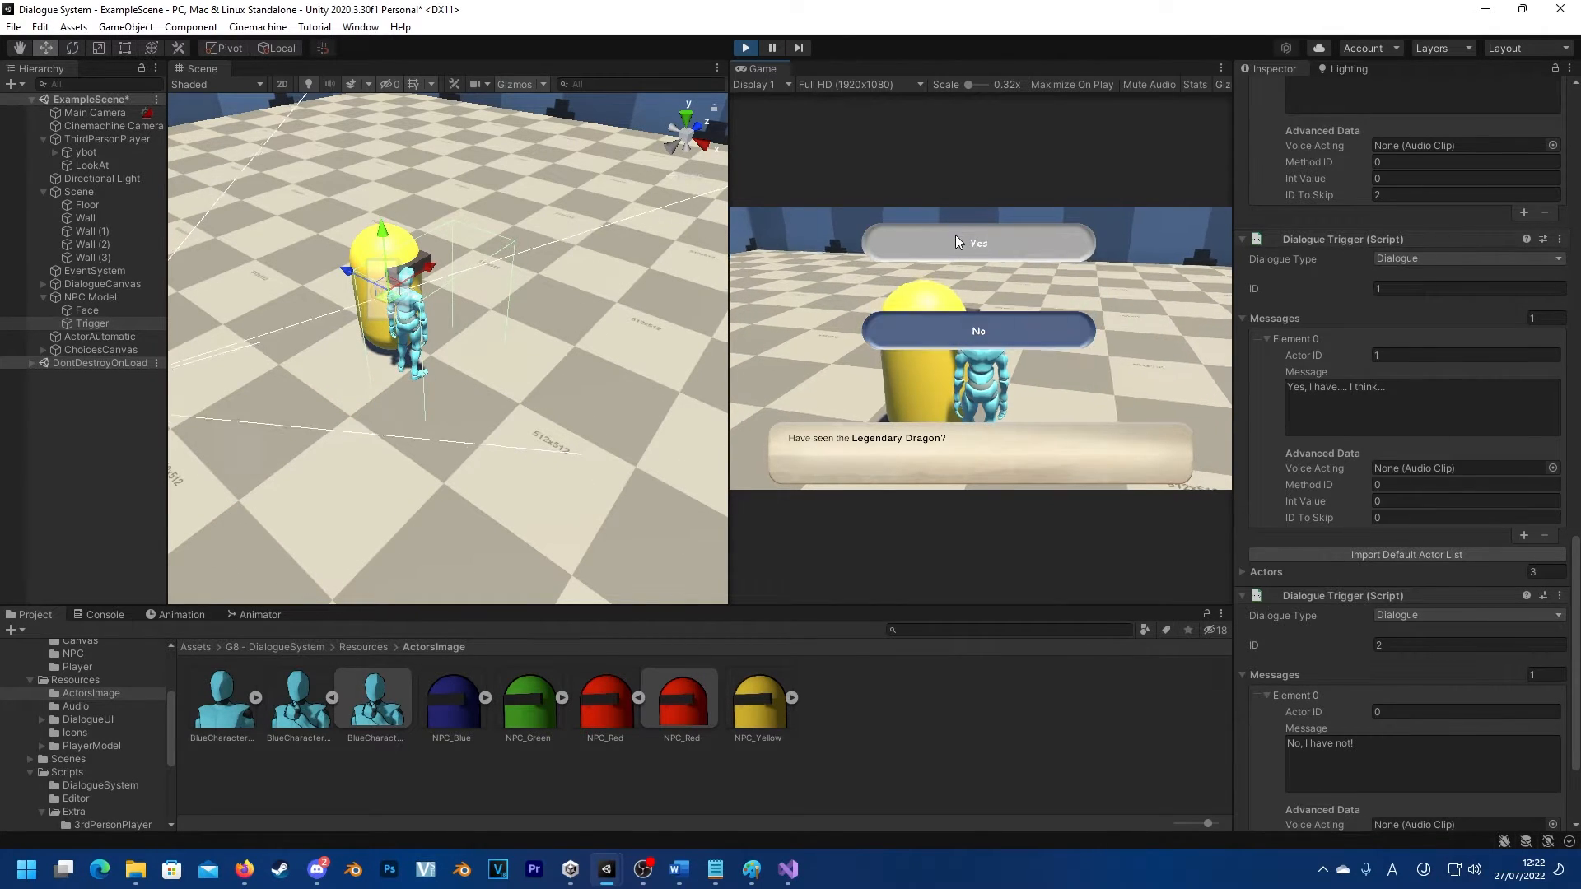
Step: Answer No to check its follow-up dialogue, close that dialogue, and end the play test
{"action": "key", "text": "space"}
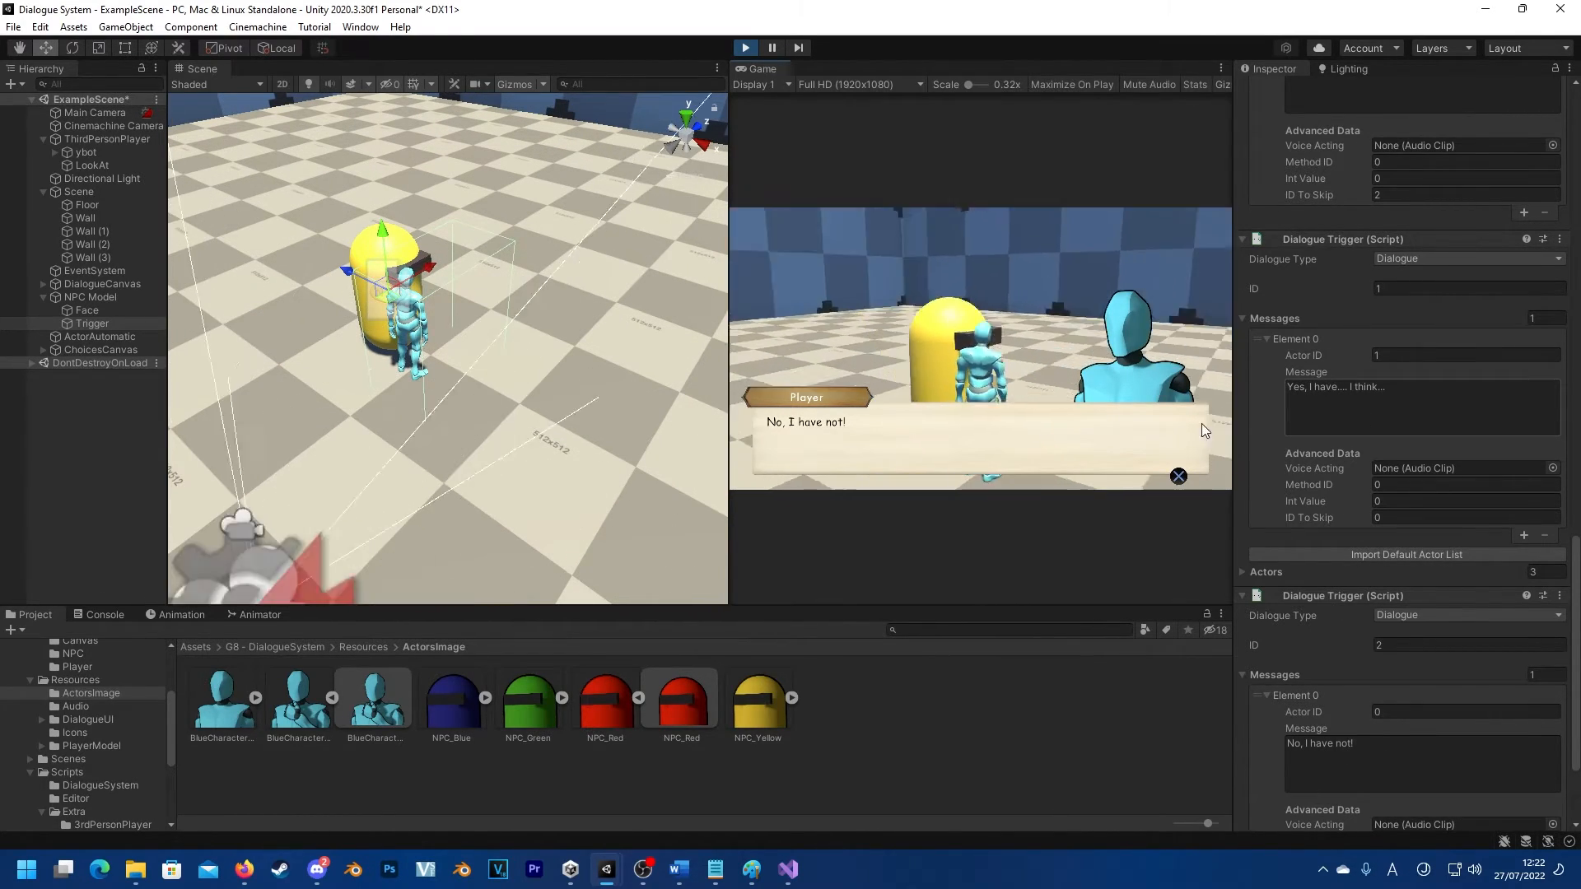
{"action": "left_click", "coordinate": [1093, 439]}
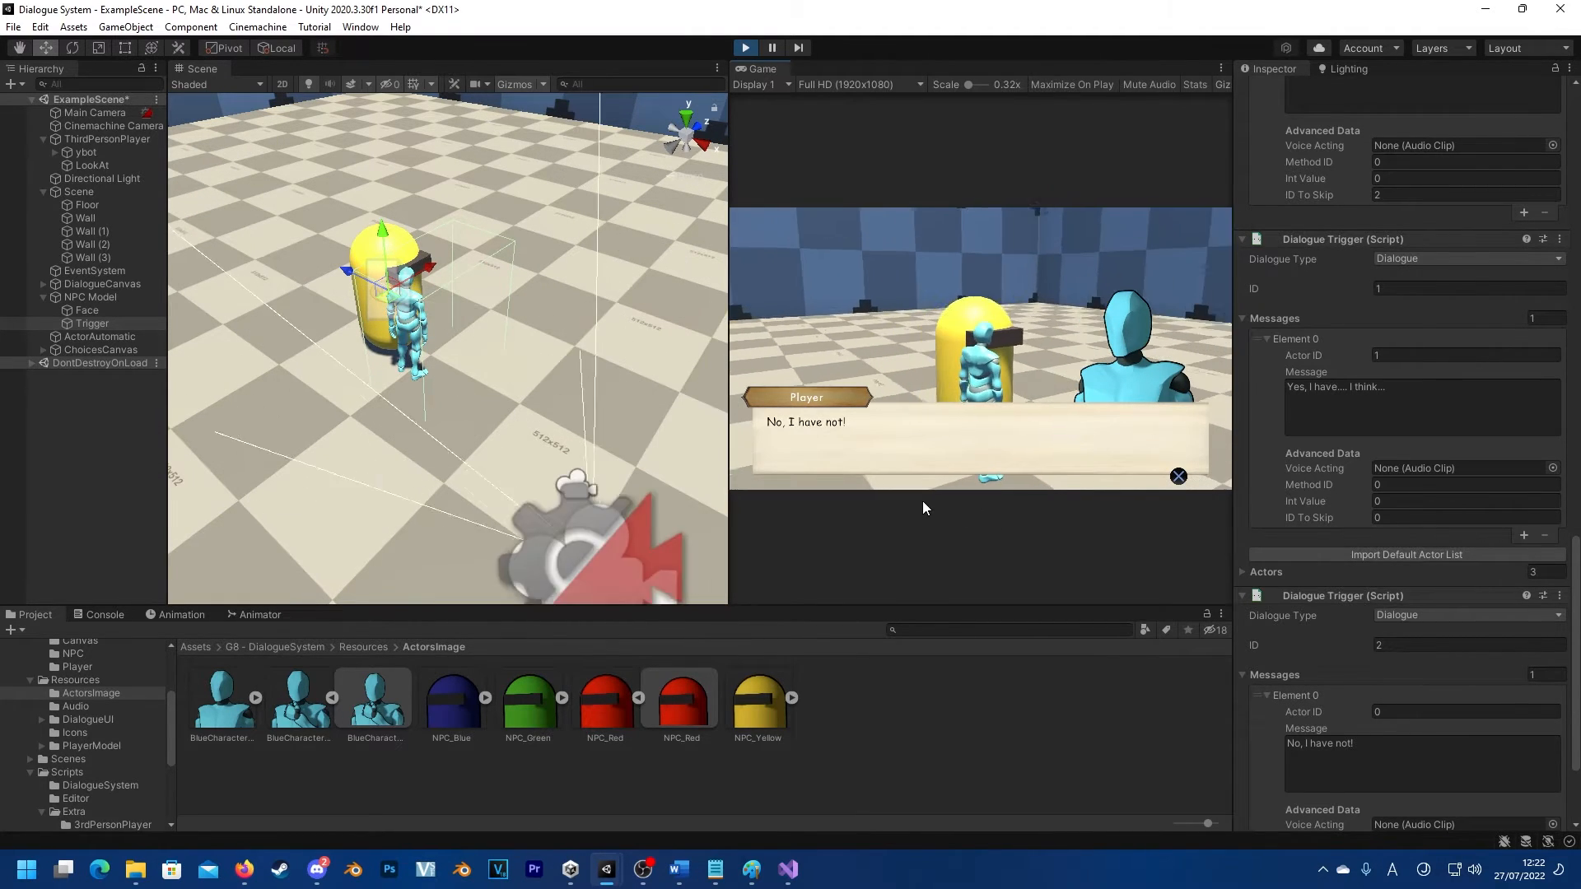
{"action": "key", "text": "space"}
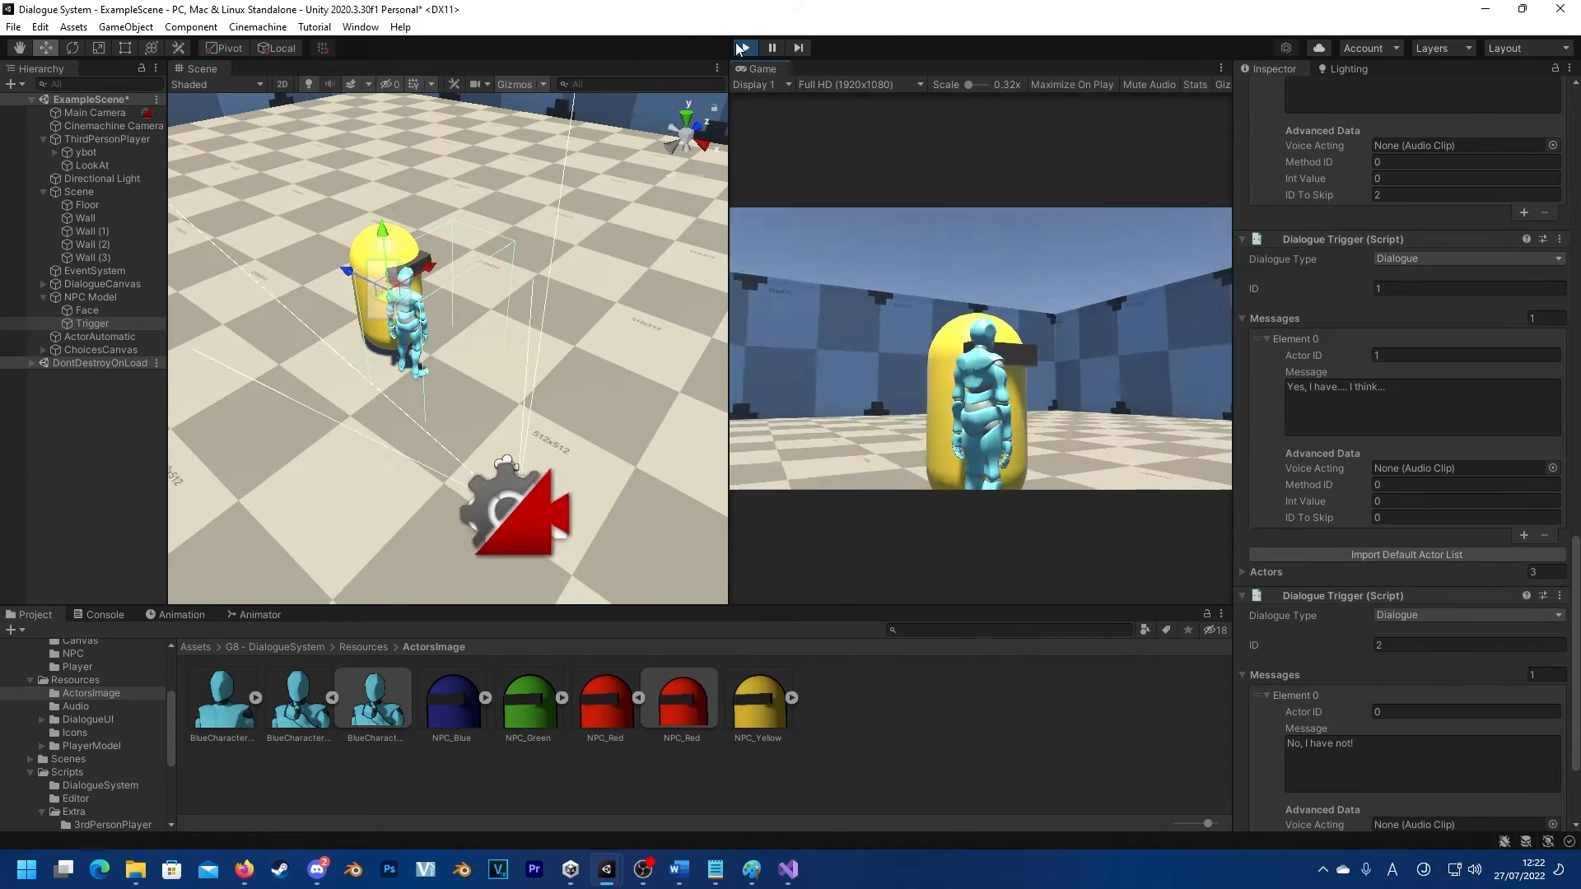
{"action": "left_click", "coordinate": [745, 47]}
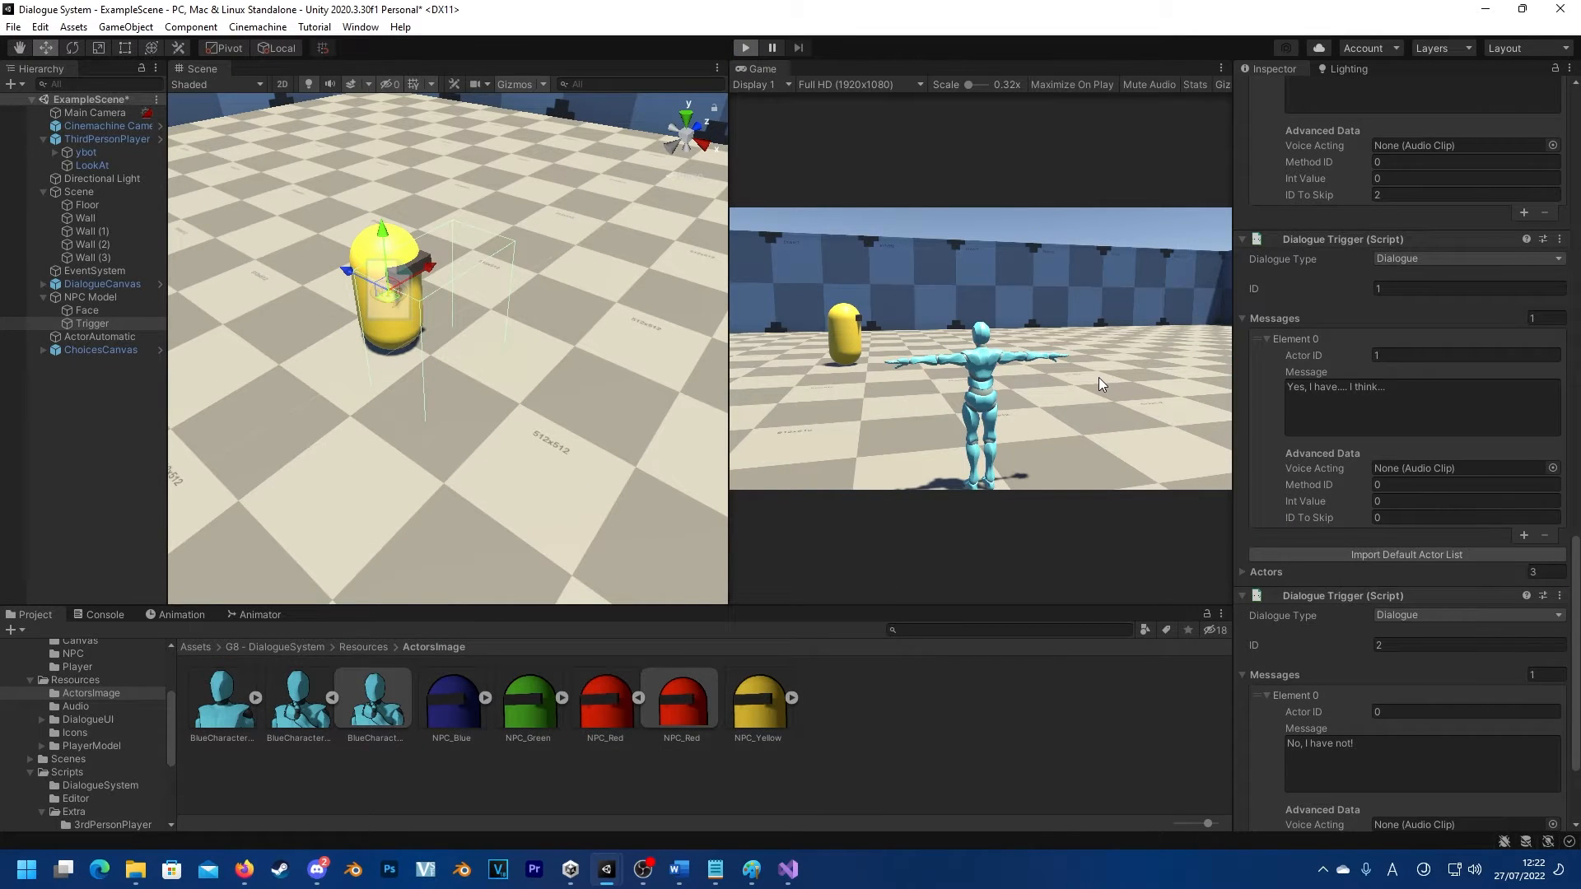
Step: Run a second play test and talk to the yellow NPC up to the Yes/No question
{"action": "key", "text": "ctrl+p"}
{"action": "key", "text": "w"}
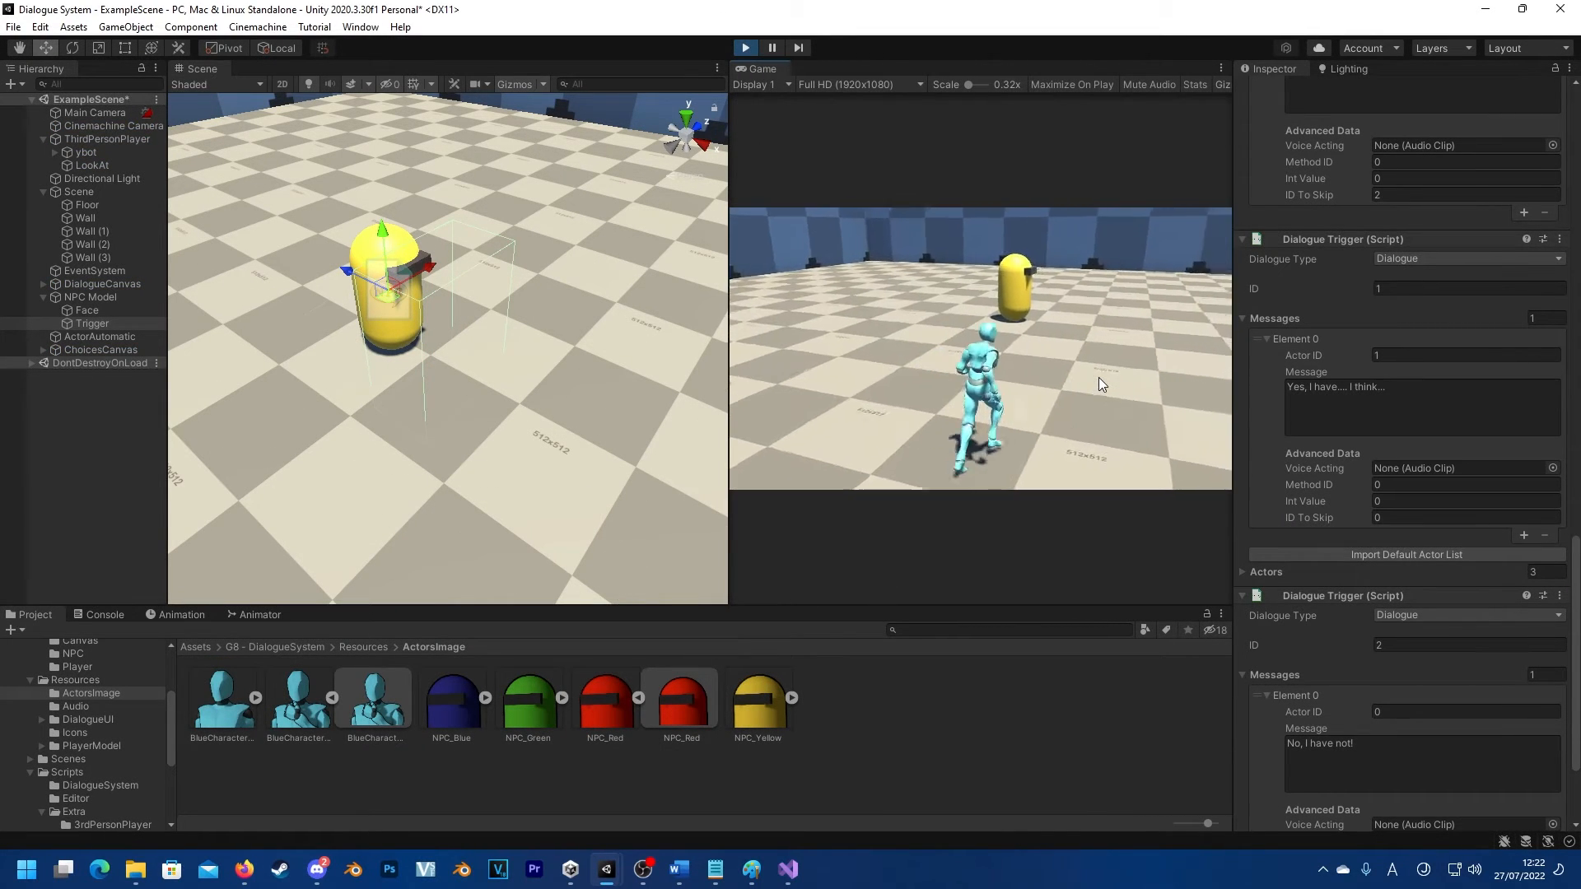
{"action": "key", "text": "space"}
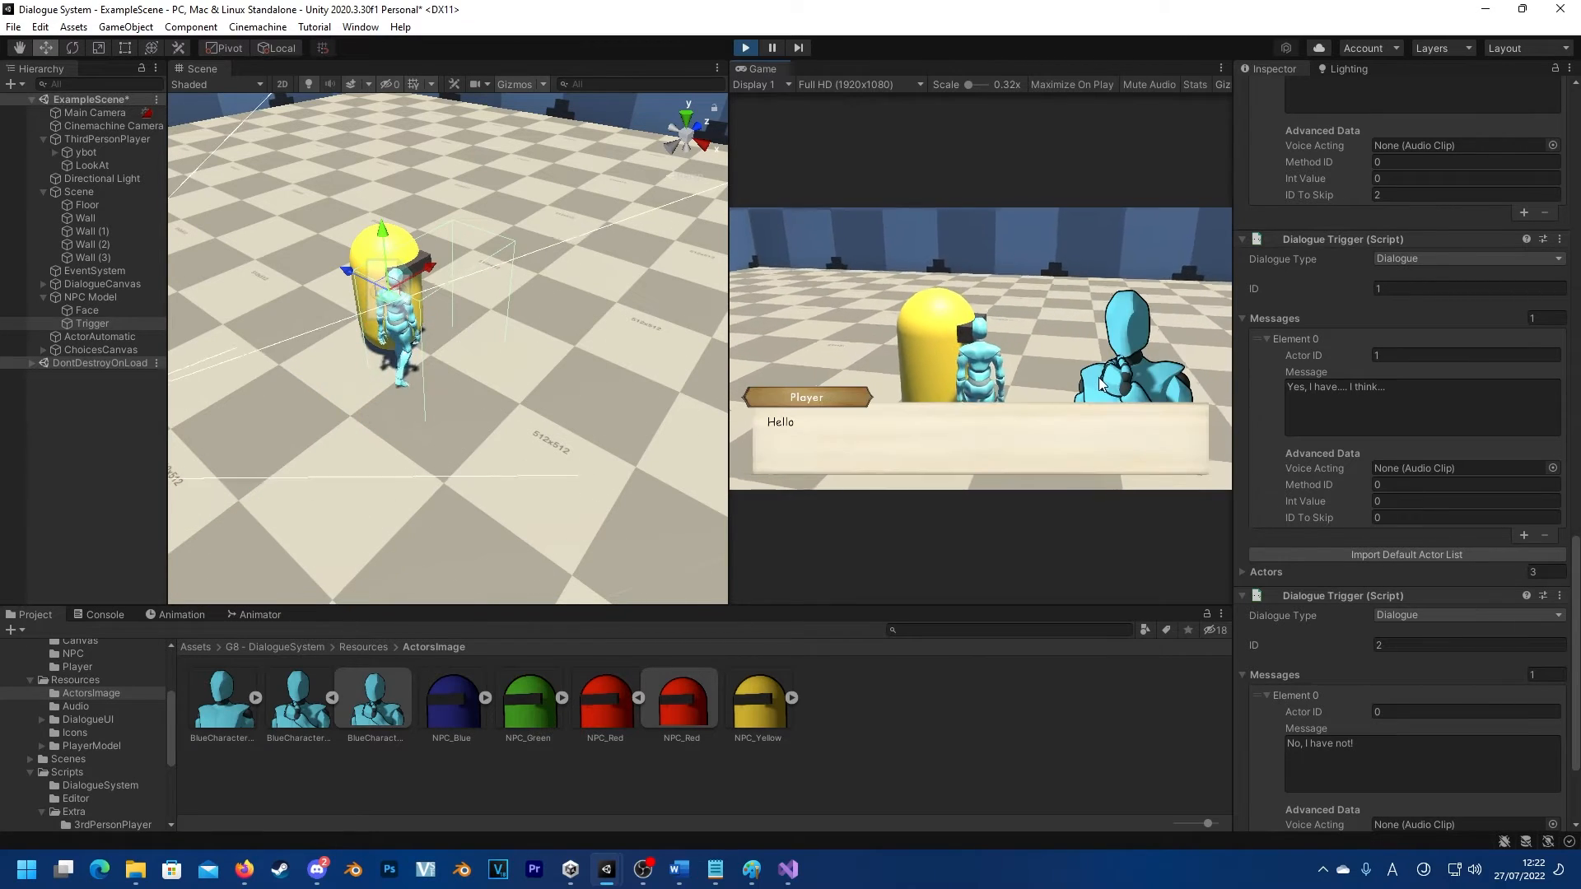
{"action": "key", "text": "space"}
{"action": "key", "text": "space"}
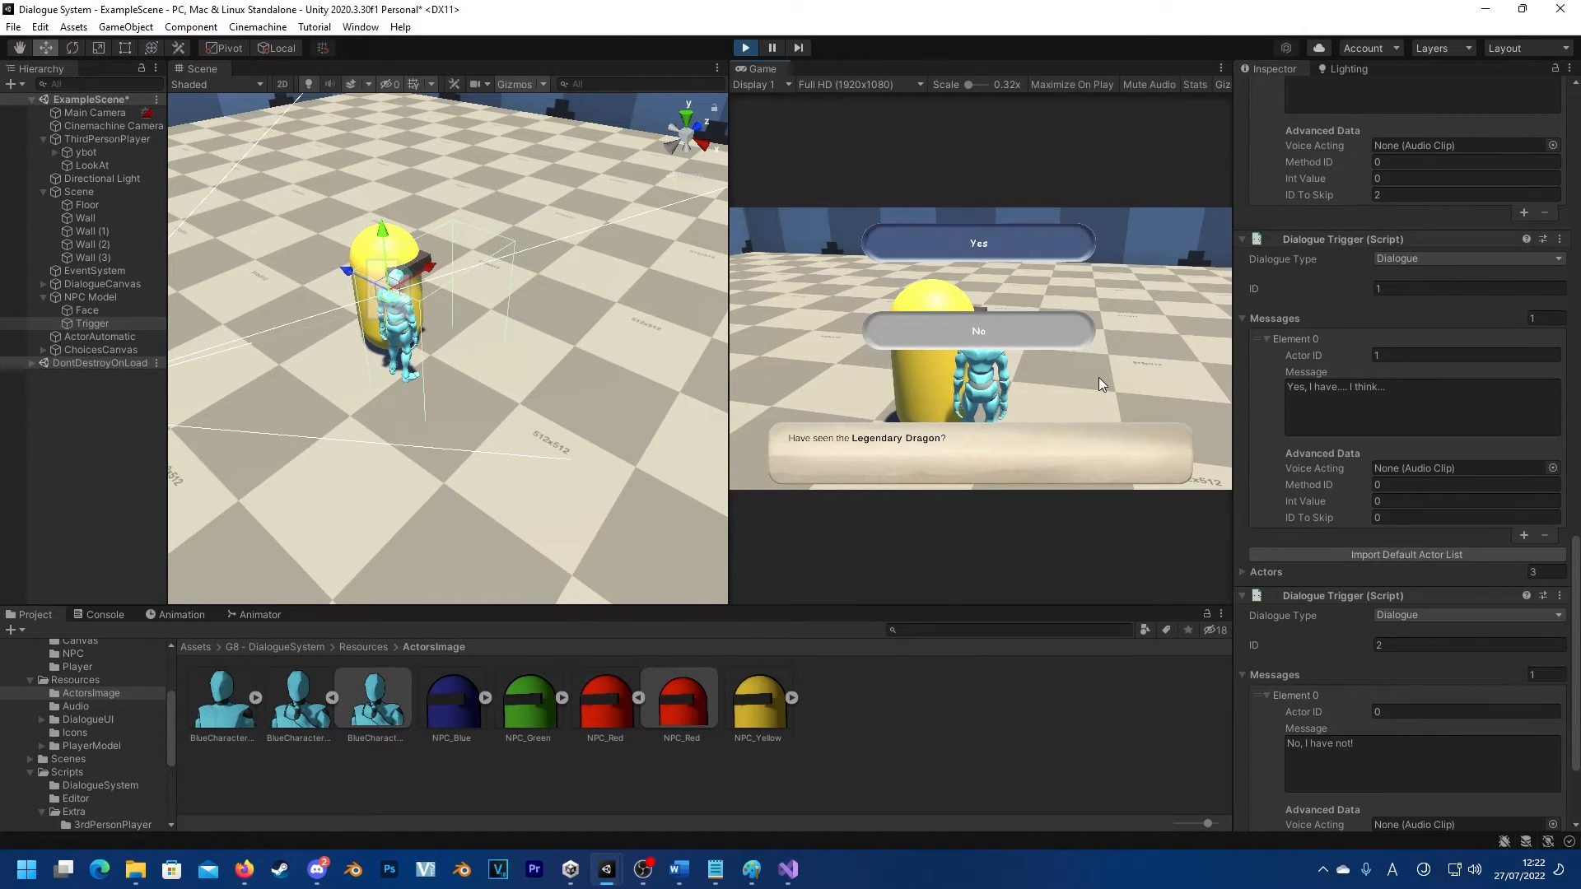
Step: Answer Yes, go through the dialogue that follows until it closes, and end the play test
{"action": "key", "text": "space"}
{"action": "key", "text": "space"}
{"action": "key", "text": "space"}
{"action": "key", "text": "space"}
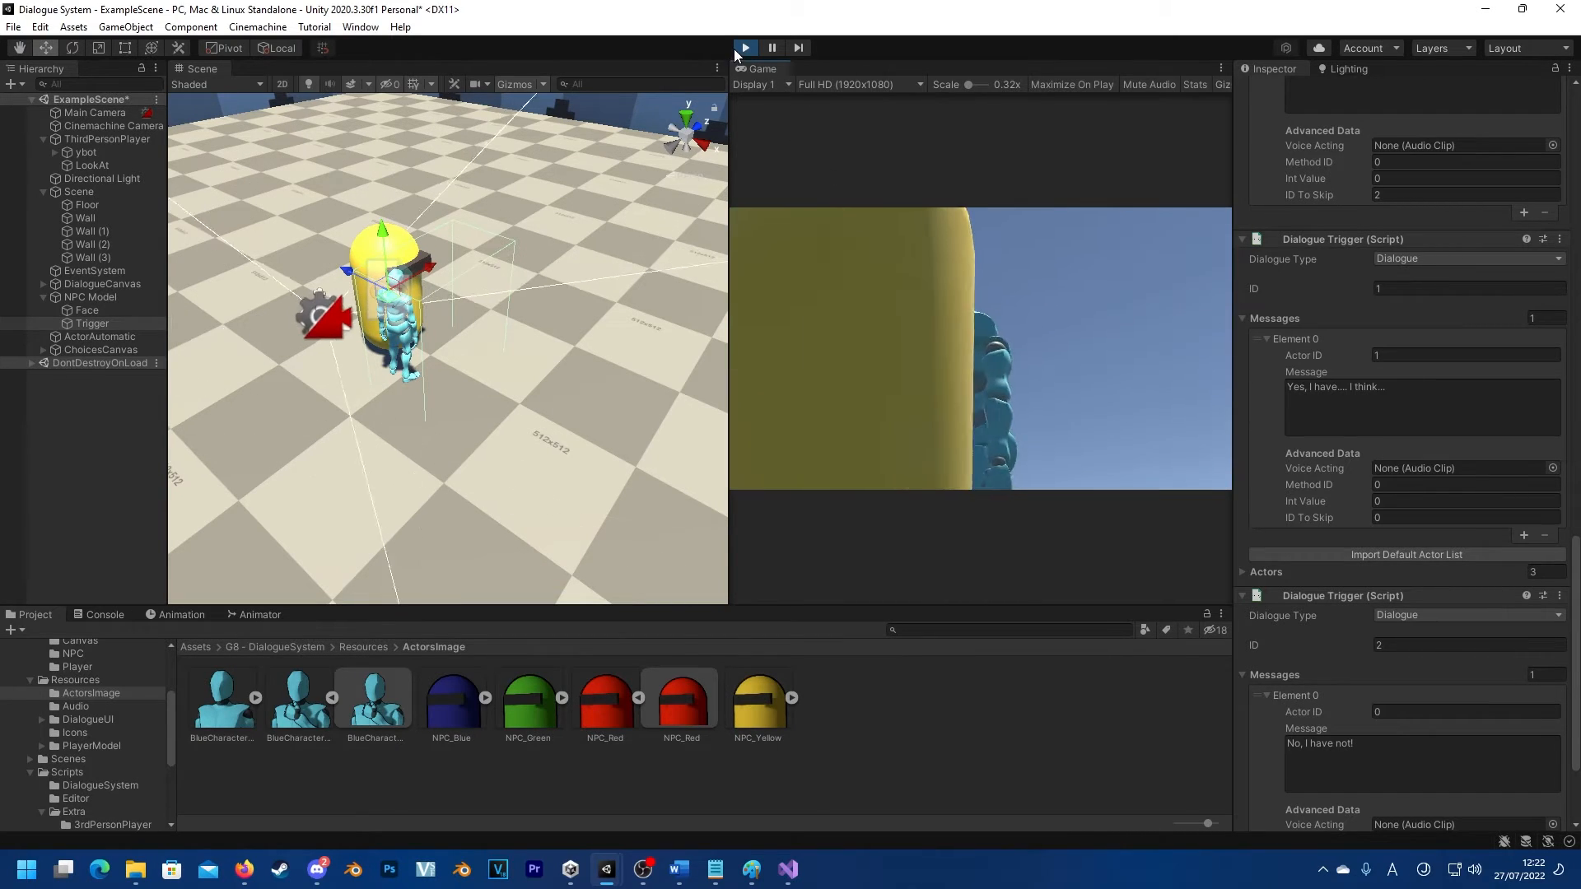
{"action": "left_click", "coordinate": [744, 49]}
Step: Add another Dialogue Trigger component to the Trigger object, with the Loop Back type and Loop To ID 1
{"action": "scroll", "coordinate": [1406, 637], "scroll_direction": "down", "scroll_amount": 3}
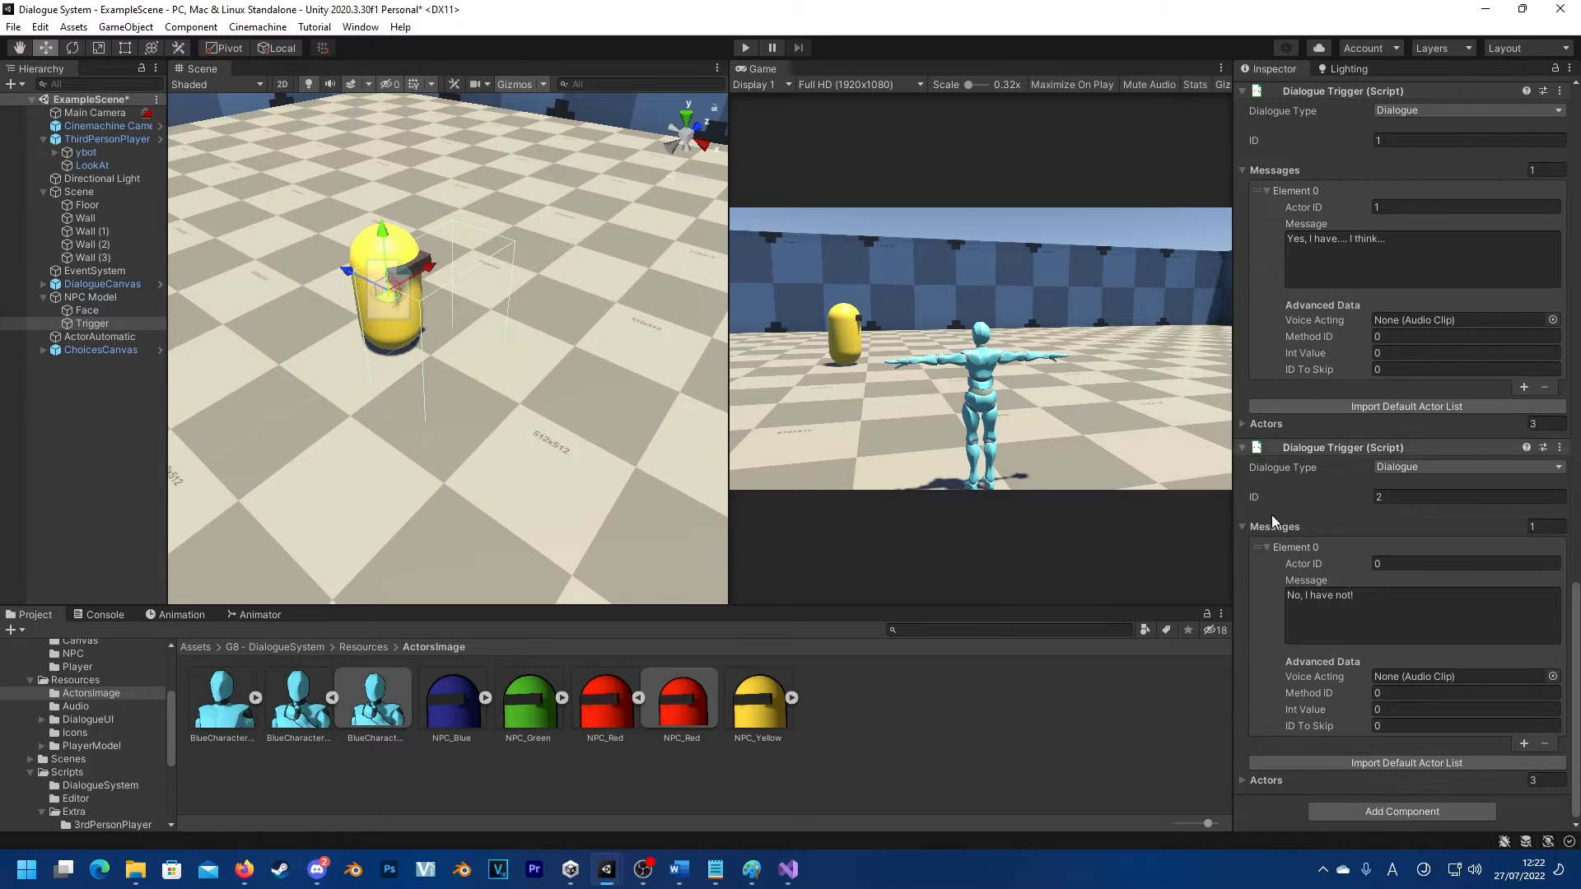
{"action": "left_click", "coordinate": [1405, 812]}
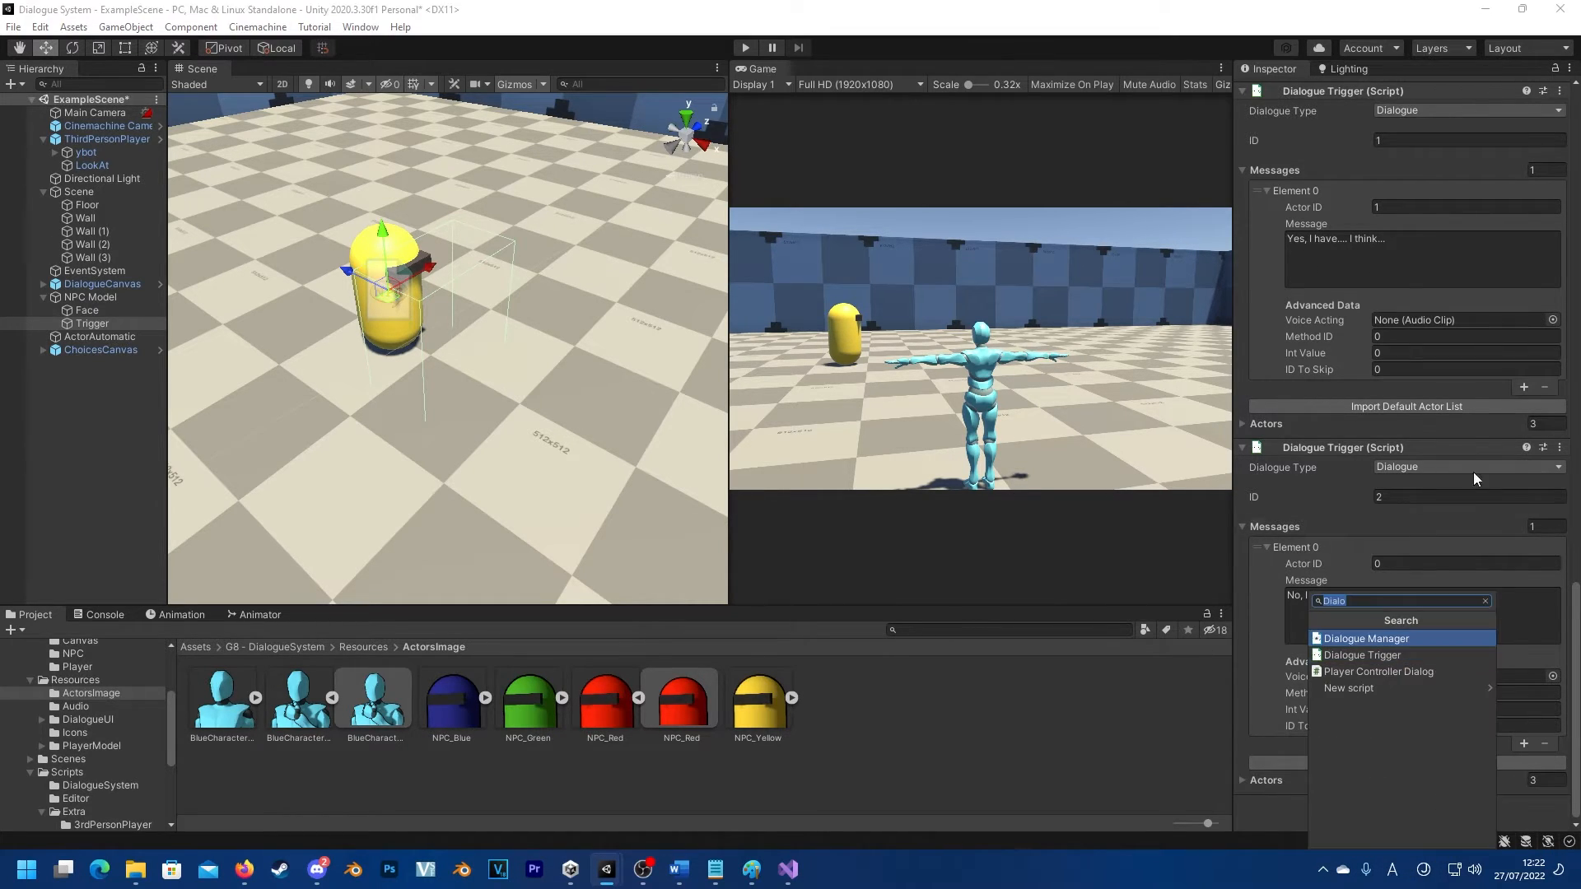
{"action": "left_click", "coordinate": [1395, 655]}
{"action": "scroll", "coordinate": [1424, 643], "scroll_direction": "down", "scroll_amount": 2}
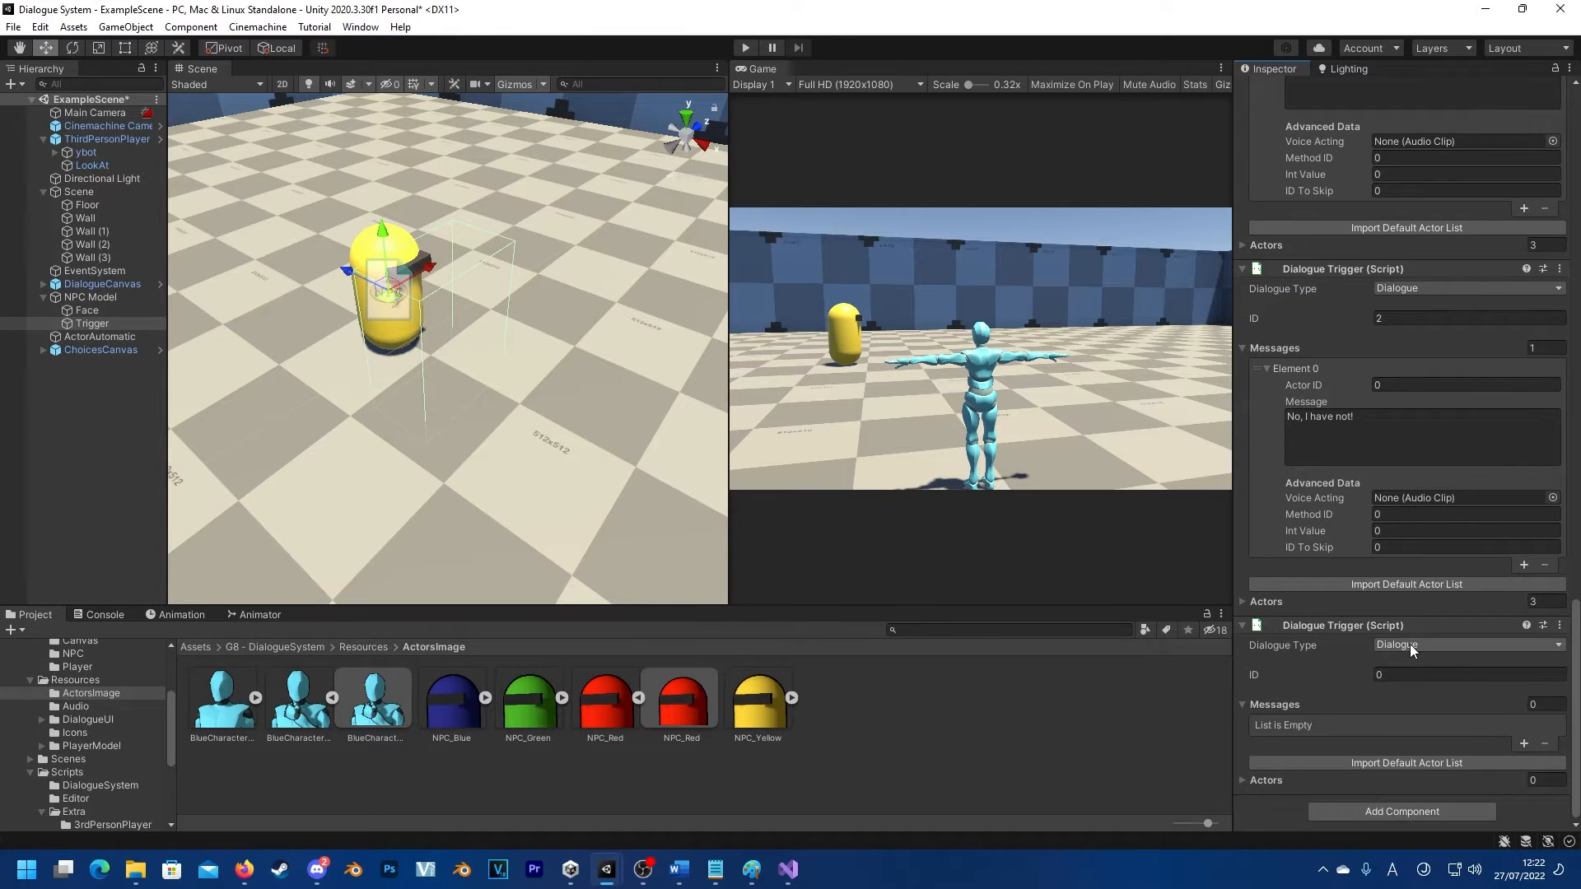
{"action": "left_click", "coordinate": [1410, 646]}
{"action": "left_click", "coordinate": [1446, 703]}
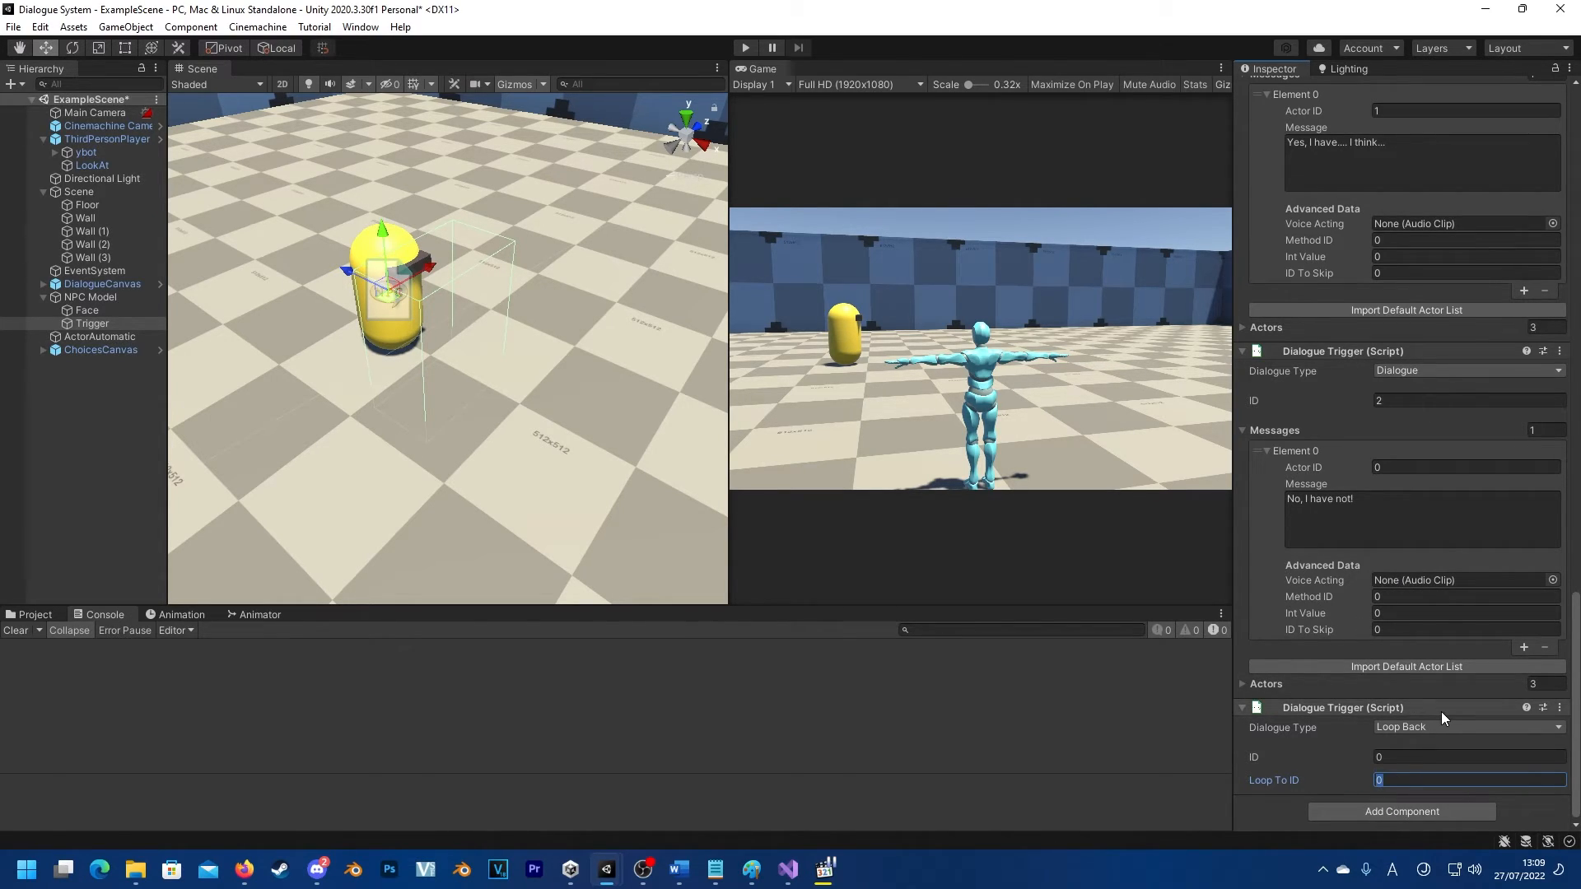
{"action": "type", "text": "1"}
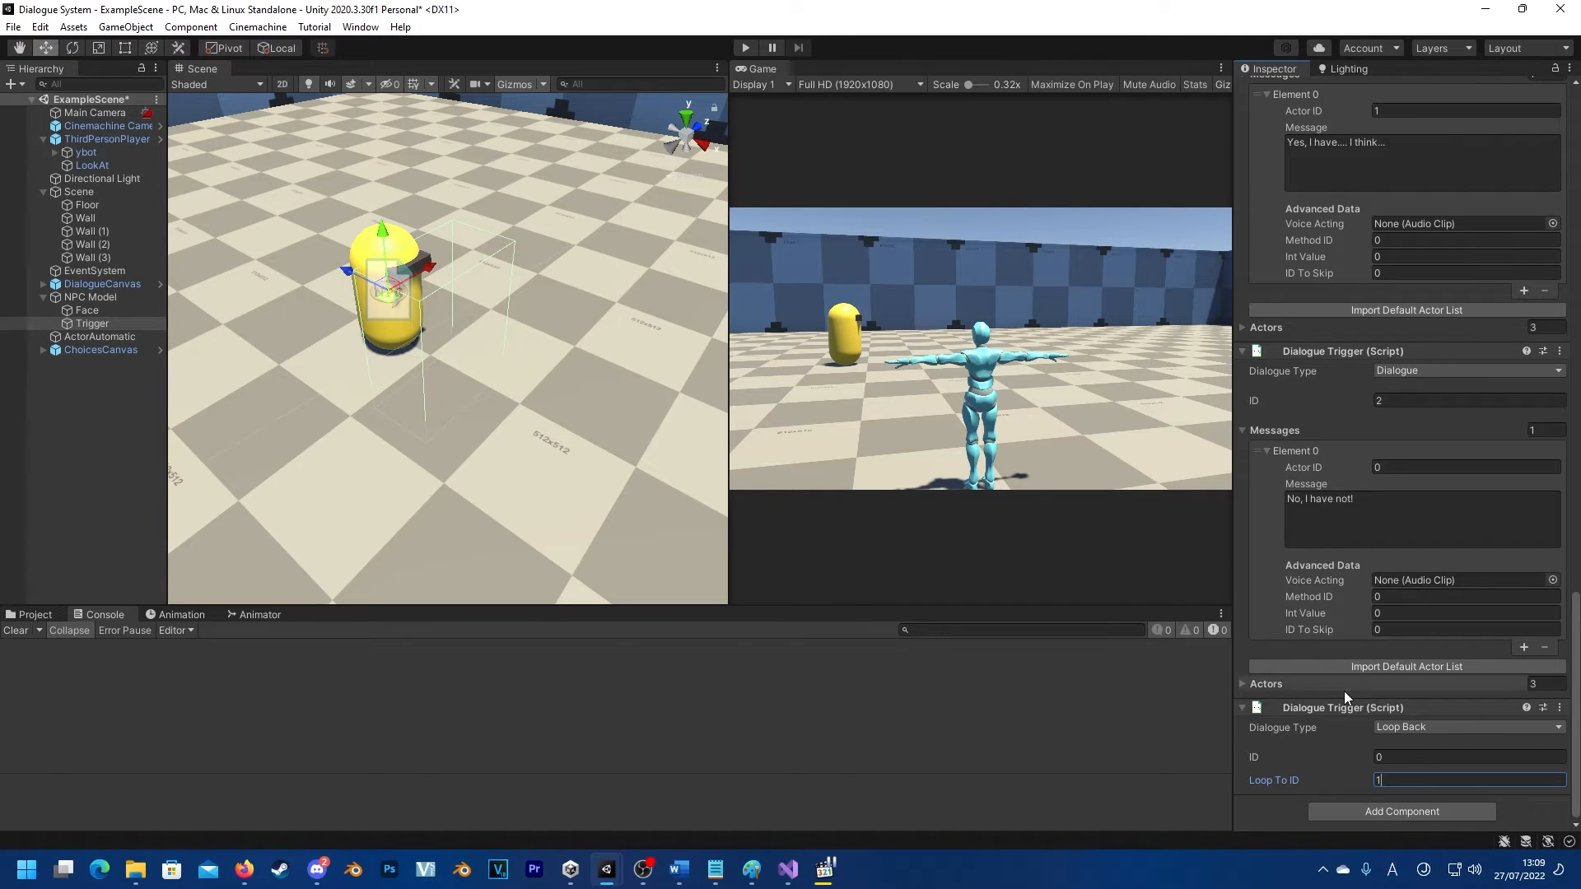
Step: Play test the Loop Back setup by walking the player to the NPC and advancing to the question
{"action": "scroll", "coordinate": [1361, 303], "scroll_direction": "up", "scroll_amount": 15}
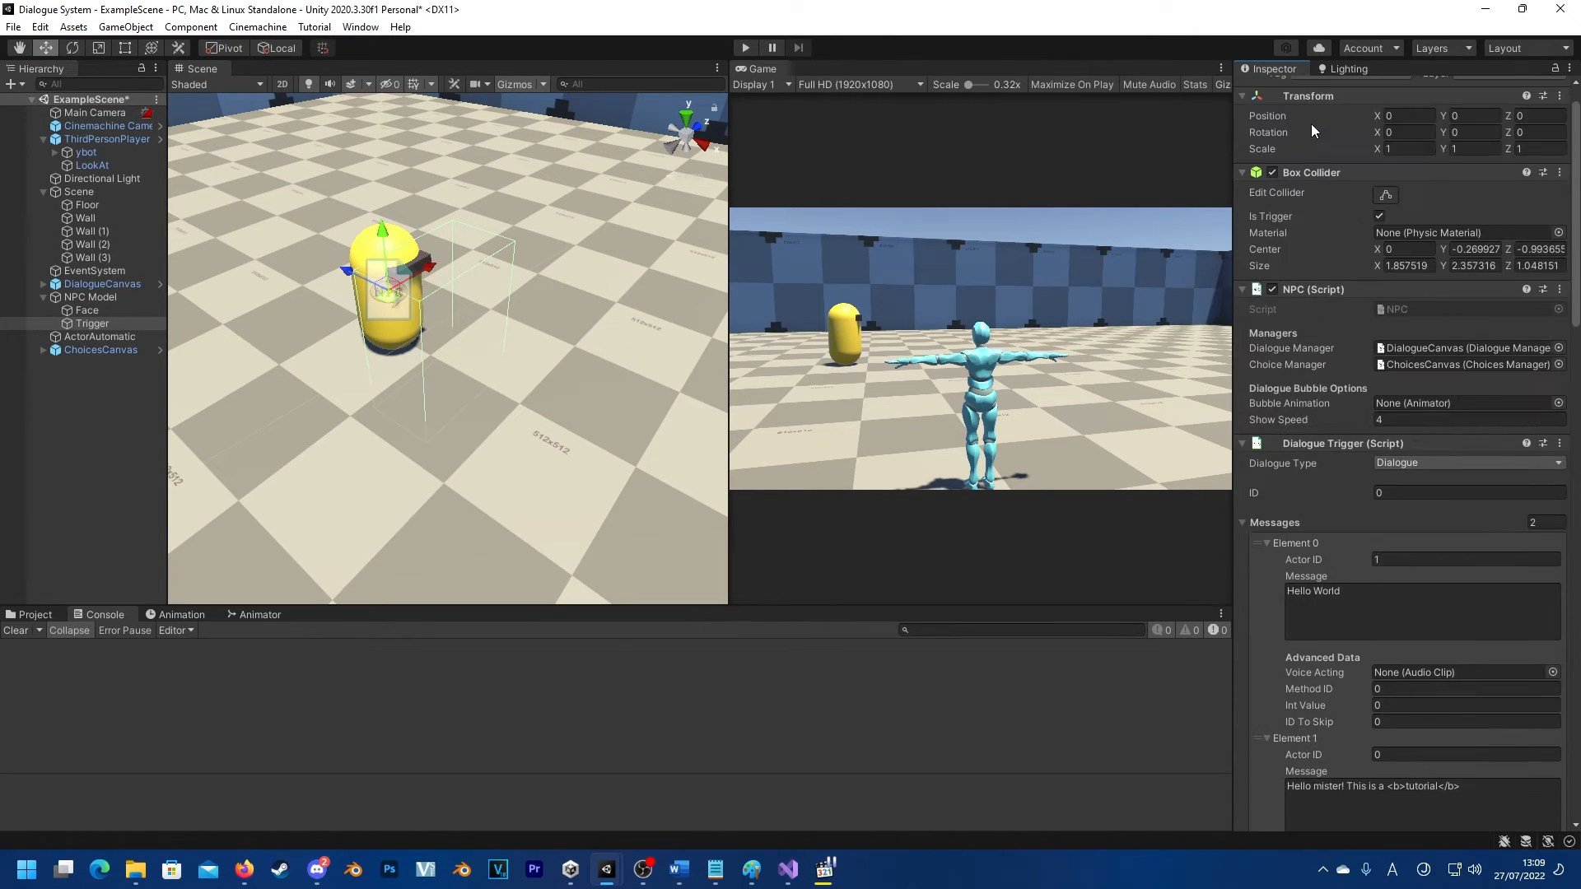
{"action": "scroll", "coordinate": [1319, 489], "scroll_direction": "down", "scroll_amount": 10}
{"action": "scroll", "coordinate": [1318, 733], "scroll_direction": "down", "scroll_amount": 10}
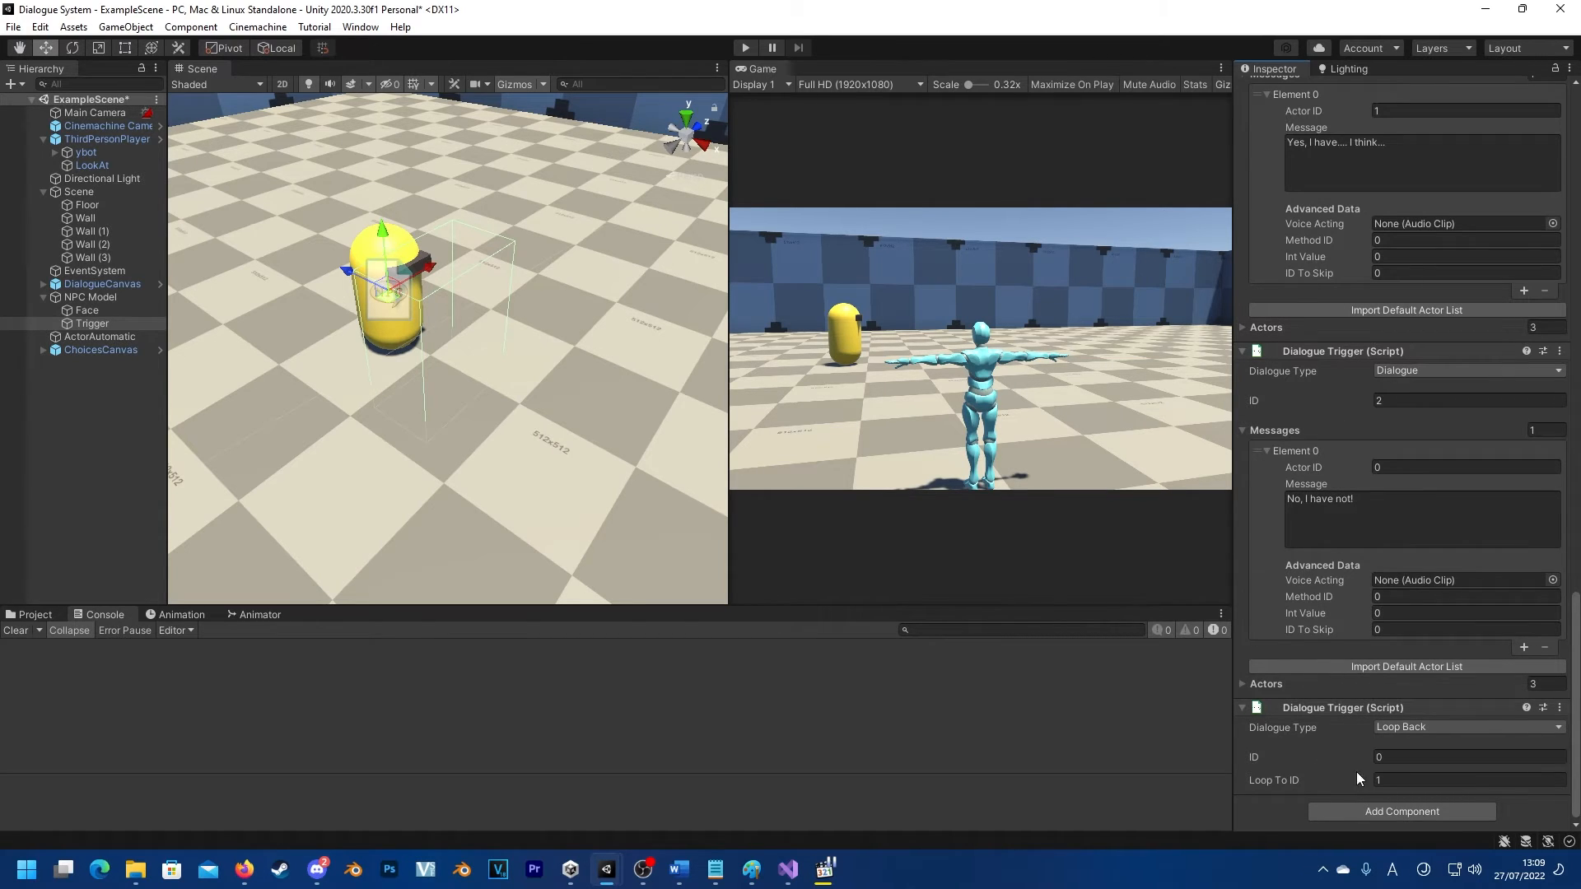
{"action": "scroll", "coordinate": [1422, 216], "scroll_direction": "up", "scroll_amount": 3}
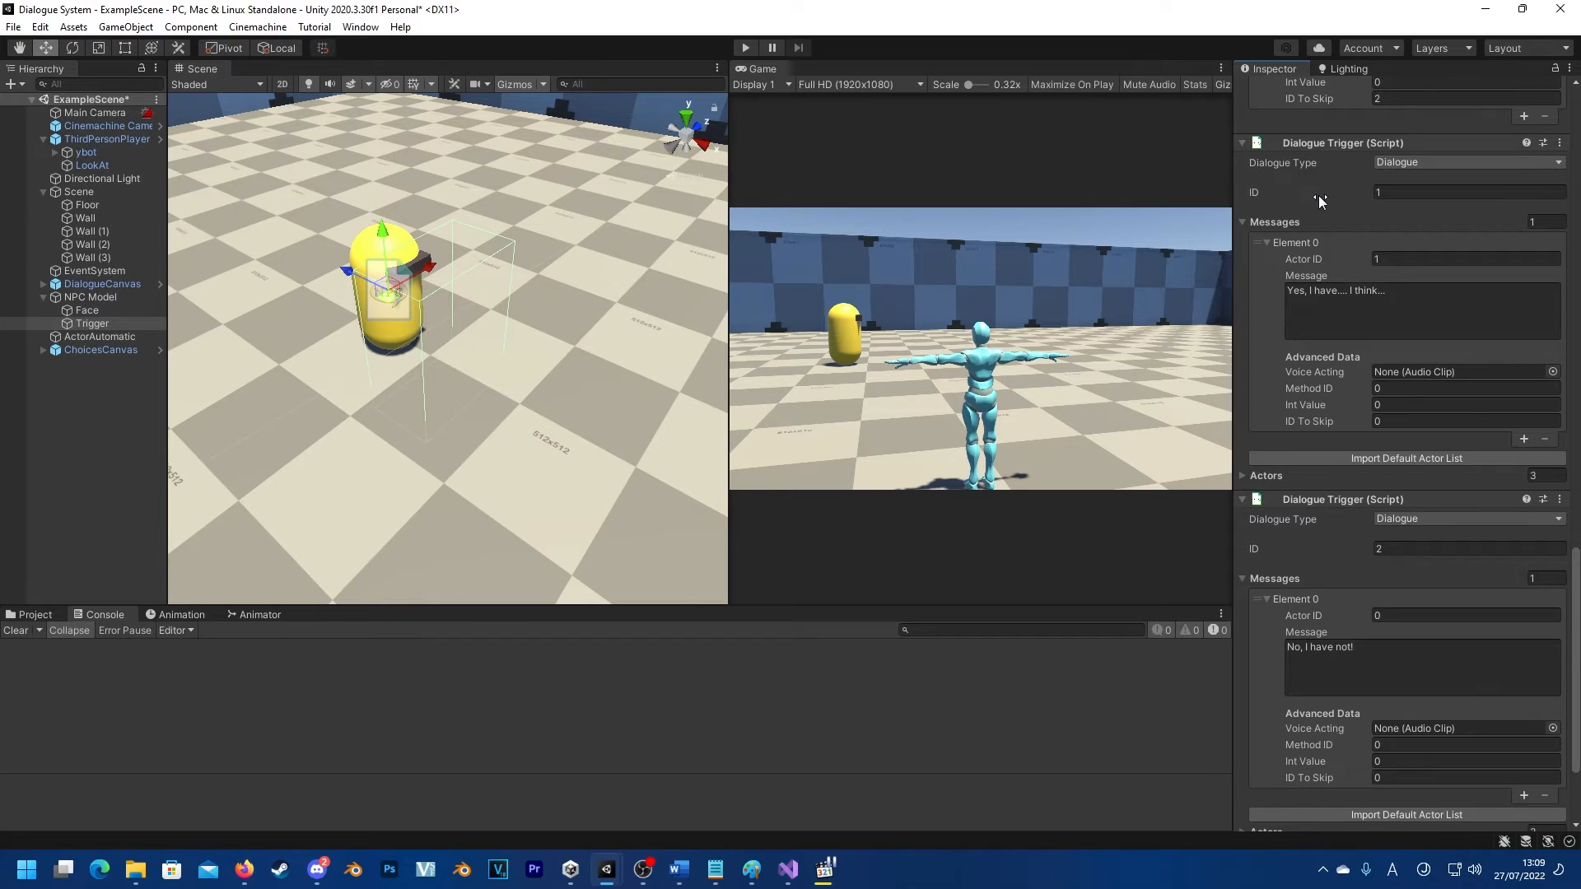
{"action": "scroll", "coordinate": [1404, 436], "scroll_direction": "down", "scroll_amount": 3}
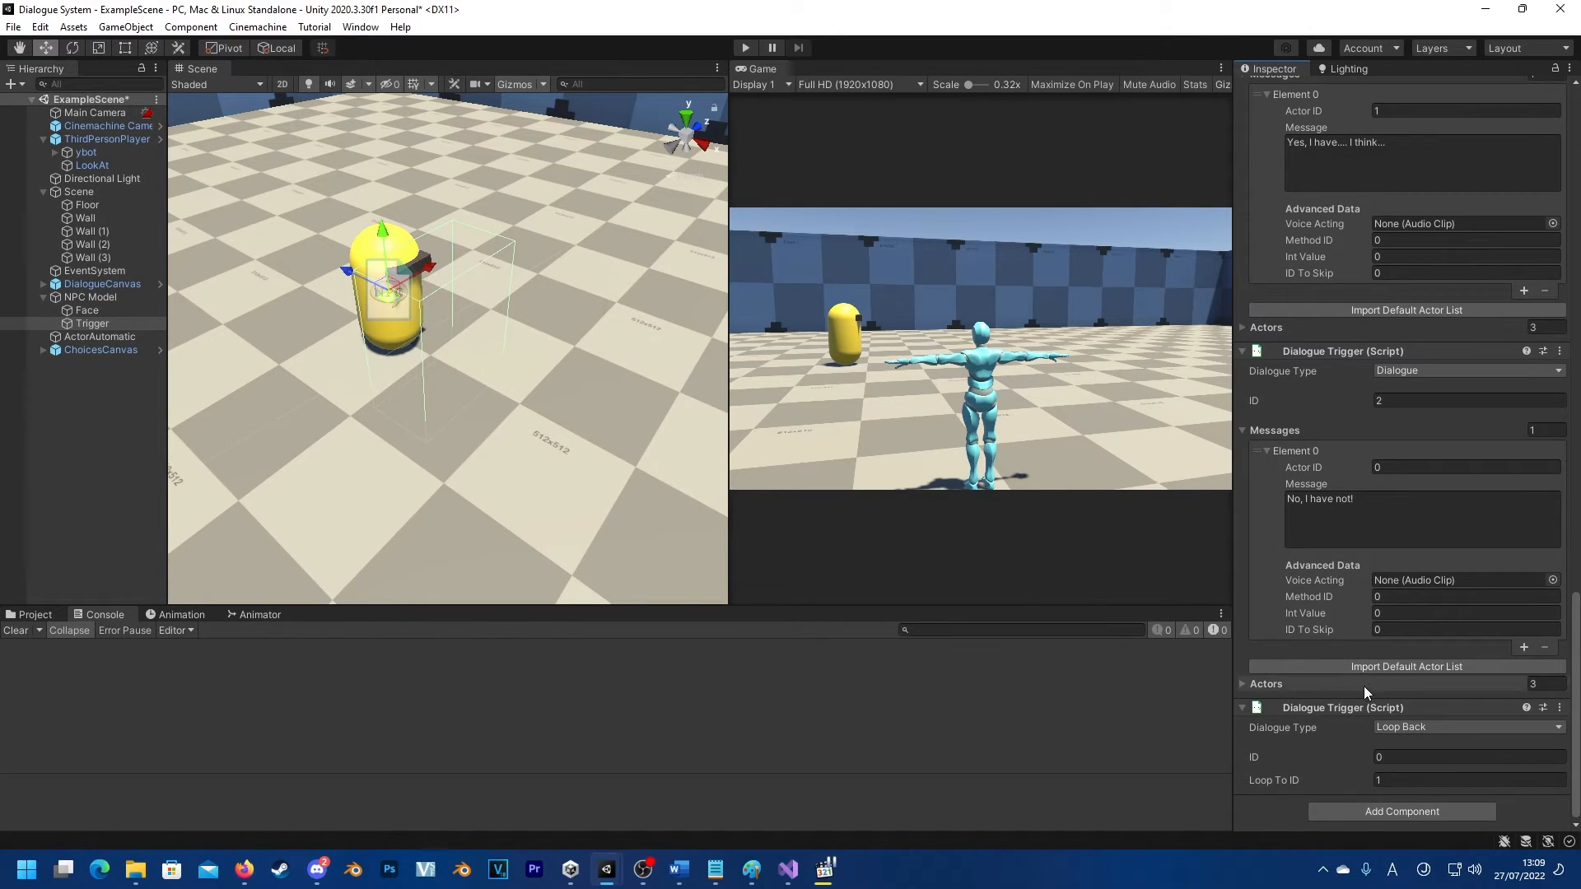
{"action": "left_click", "coordinate": [745, 47]}
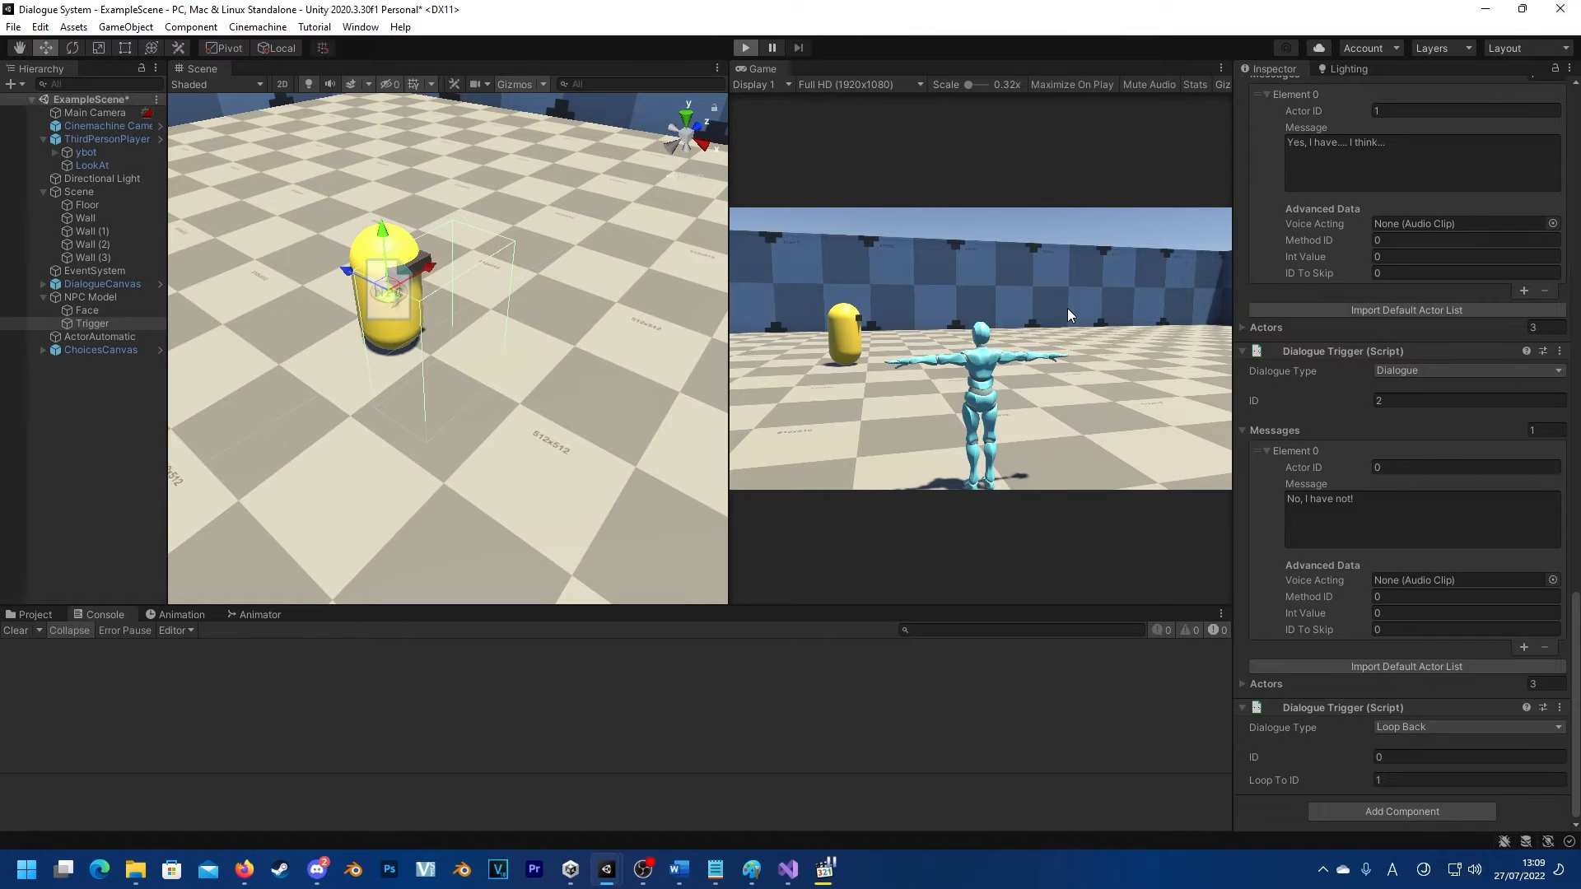
{"action": "key", "text": "w"}
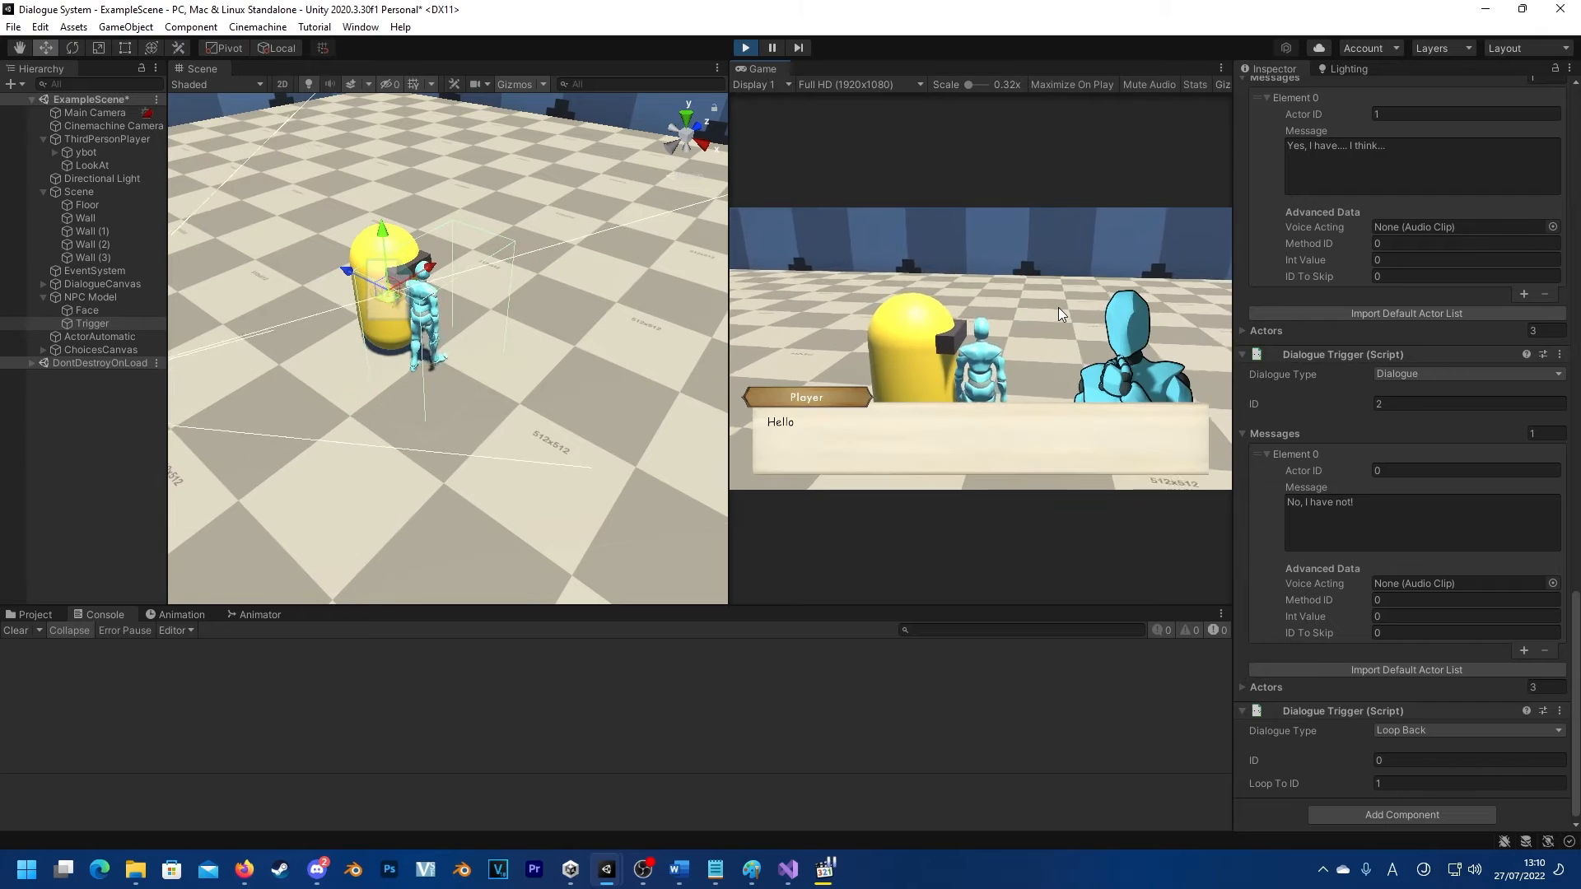
{"action": "key", "text": "space"}
{"action": "key", "text": "space"}
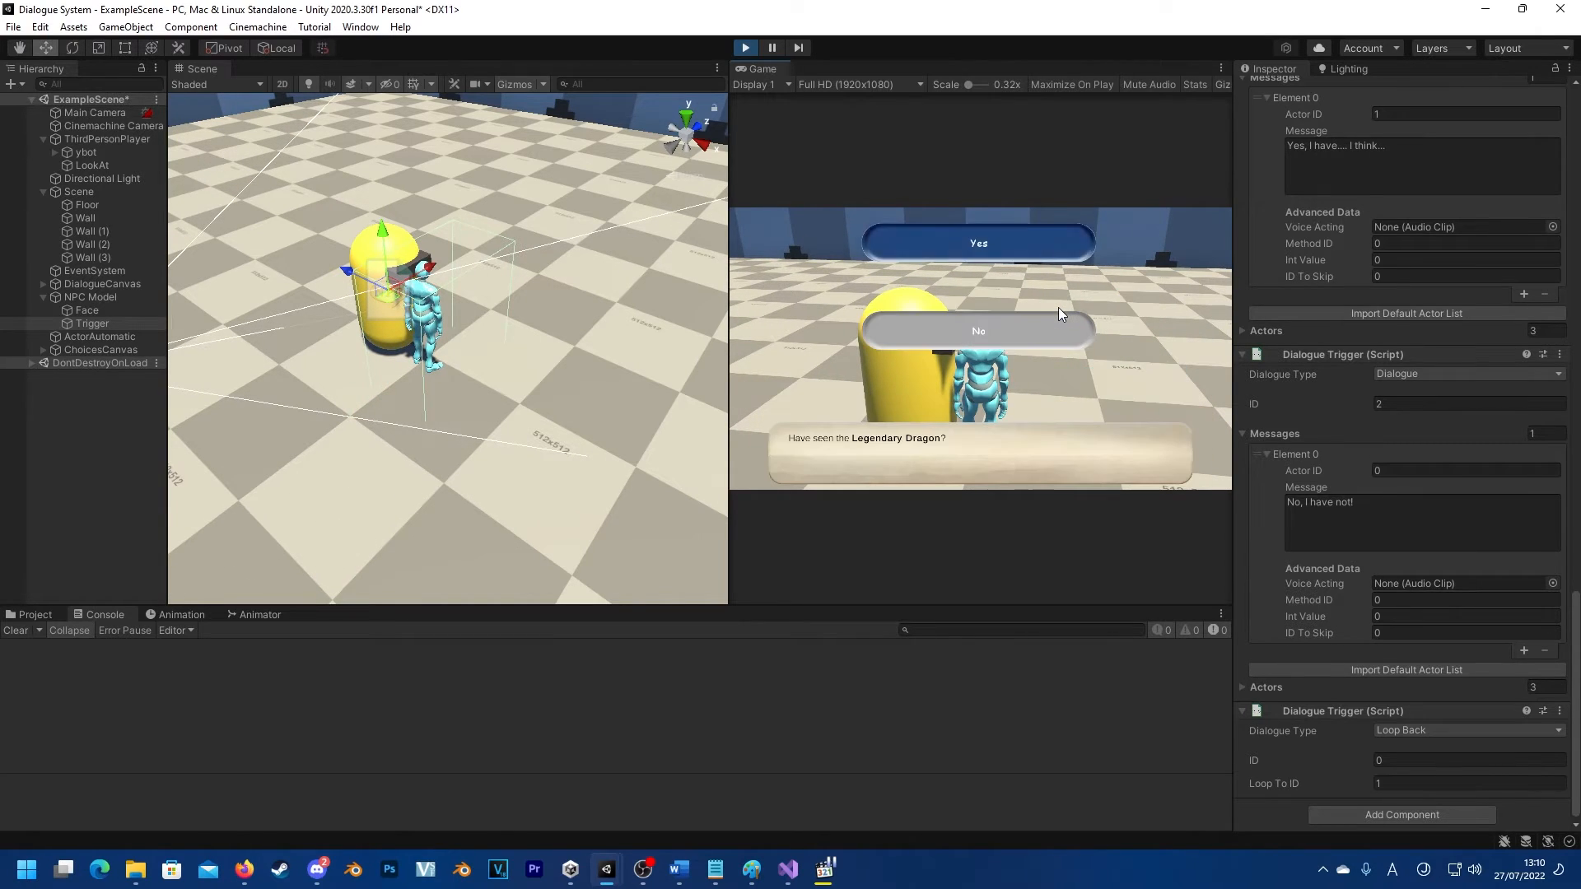
Step: Answer Yes, close the follow-up dialogue, and talk to the NPC again to check which dialogue comes next
{"action": "key", "text": "space"}
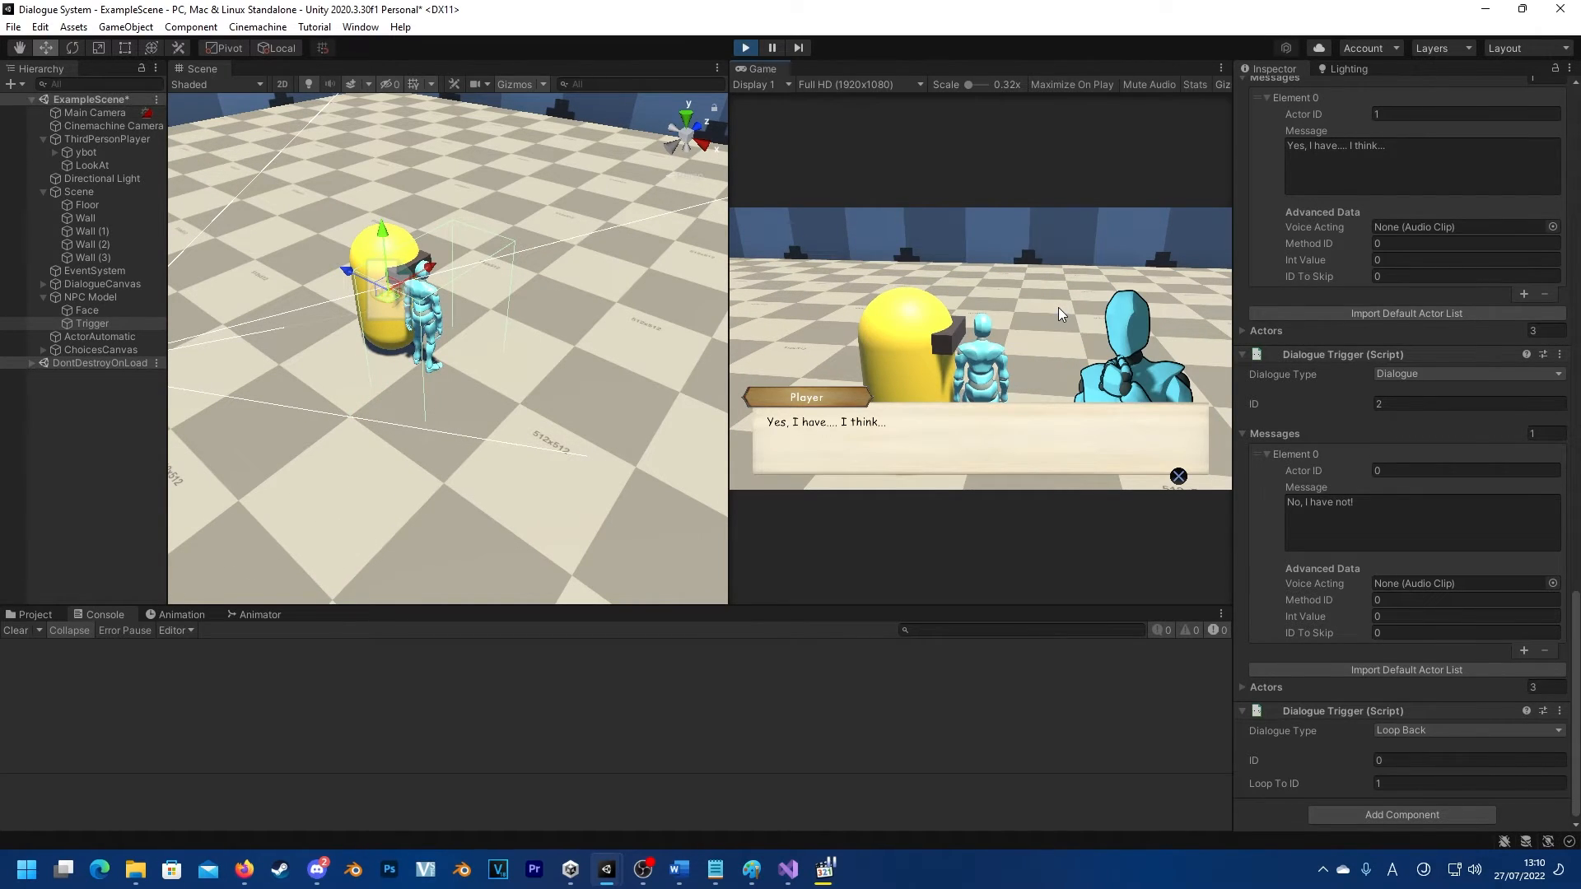
{"action": "key", "text": "space"}
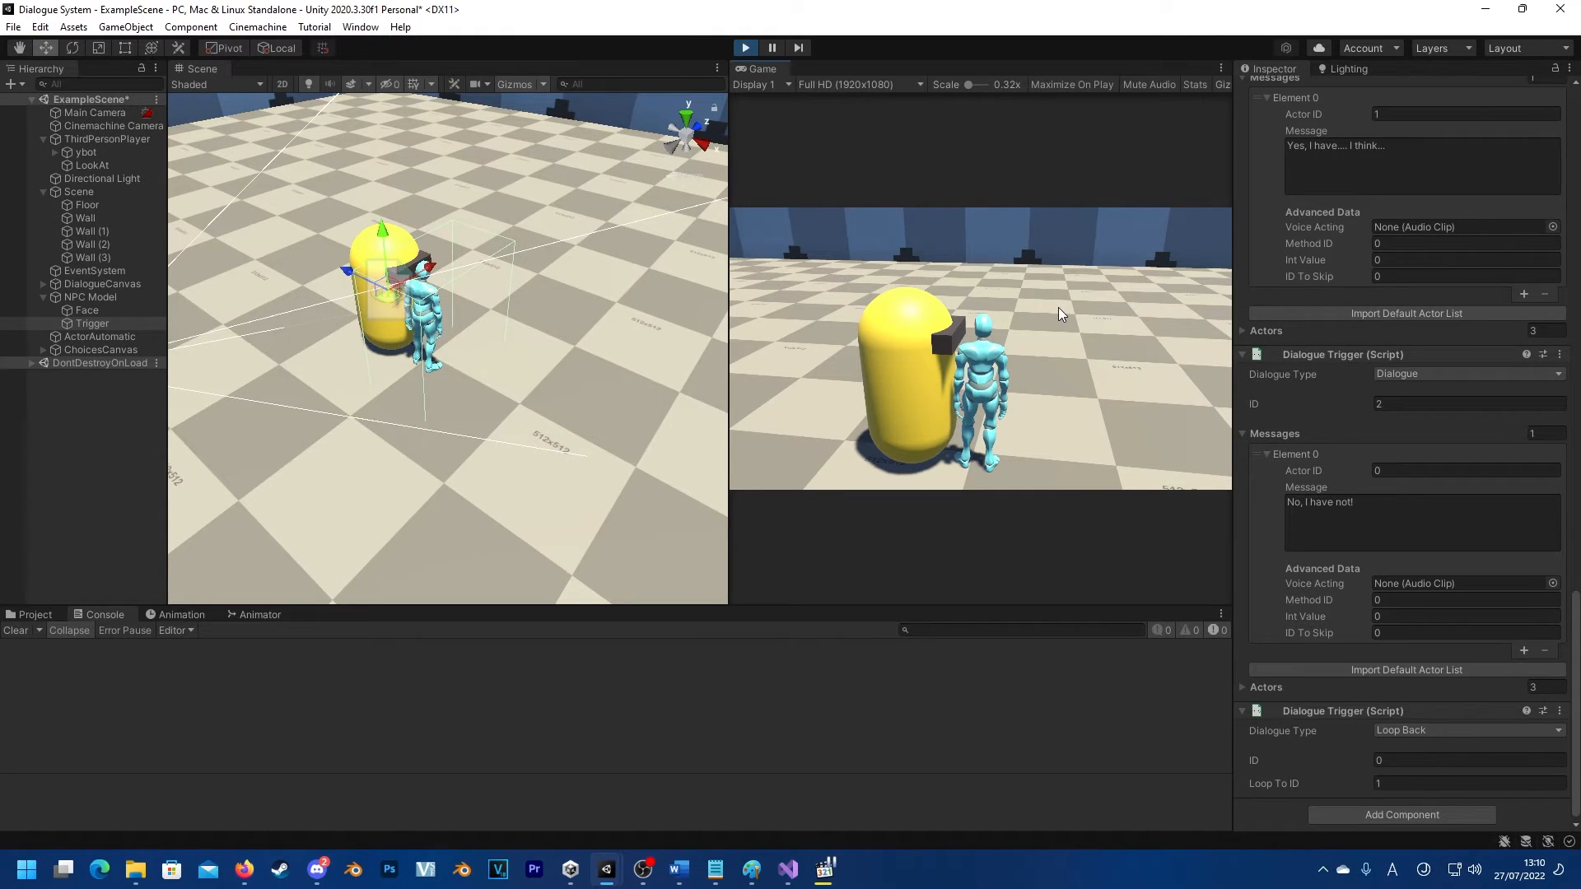
{"action": "key", "text": "space"}
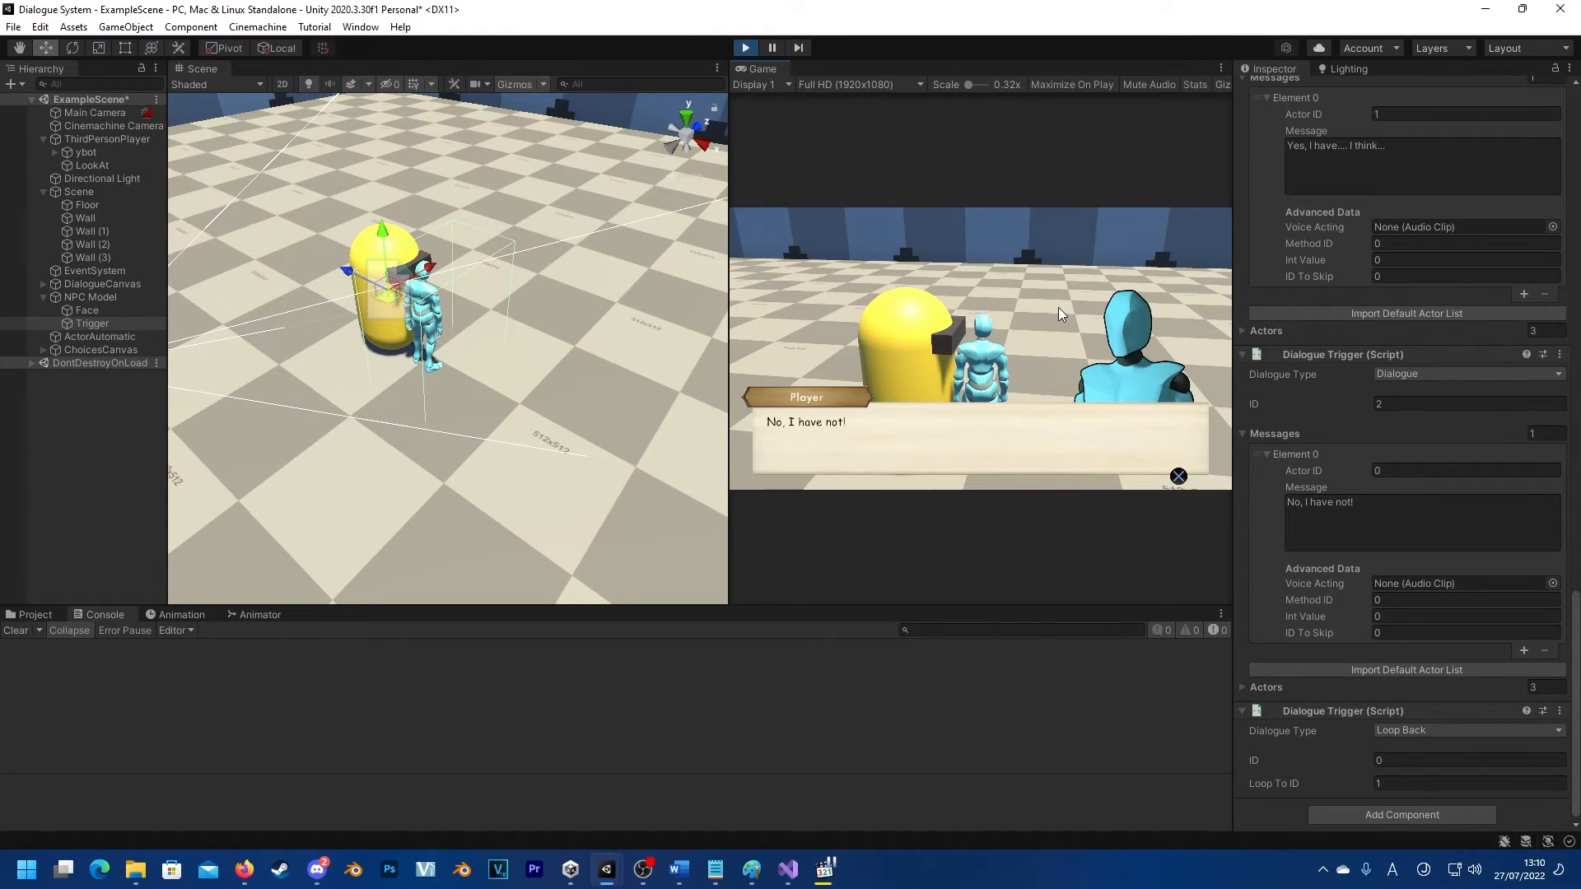
Step: Keep closing the dialogue and talking to the NPC again to check the repeating dialogue order, and end the play test
{"action": "key", "text": "space"}
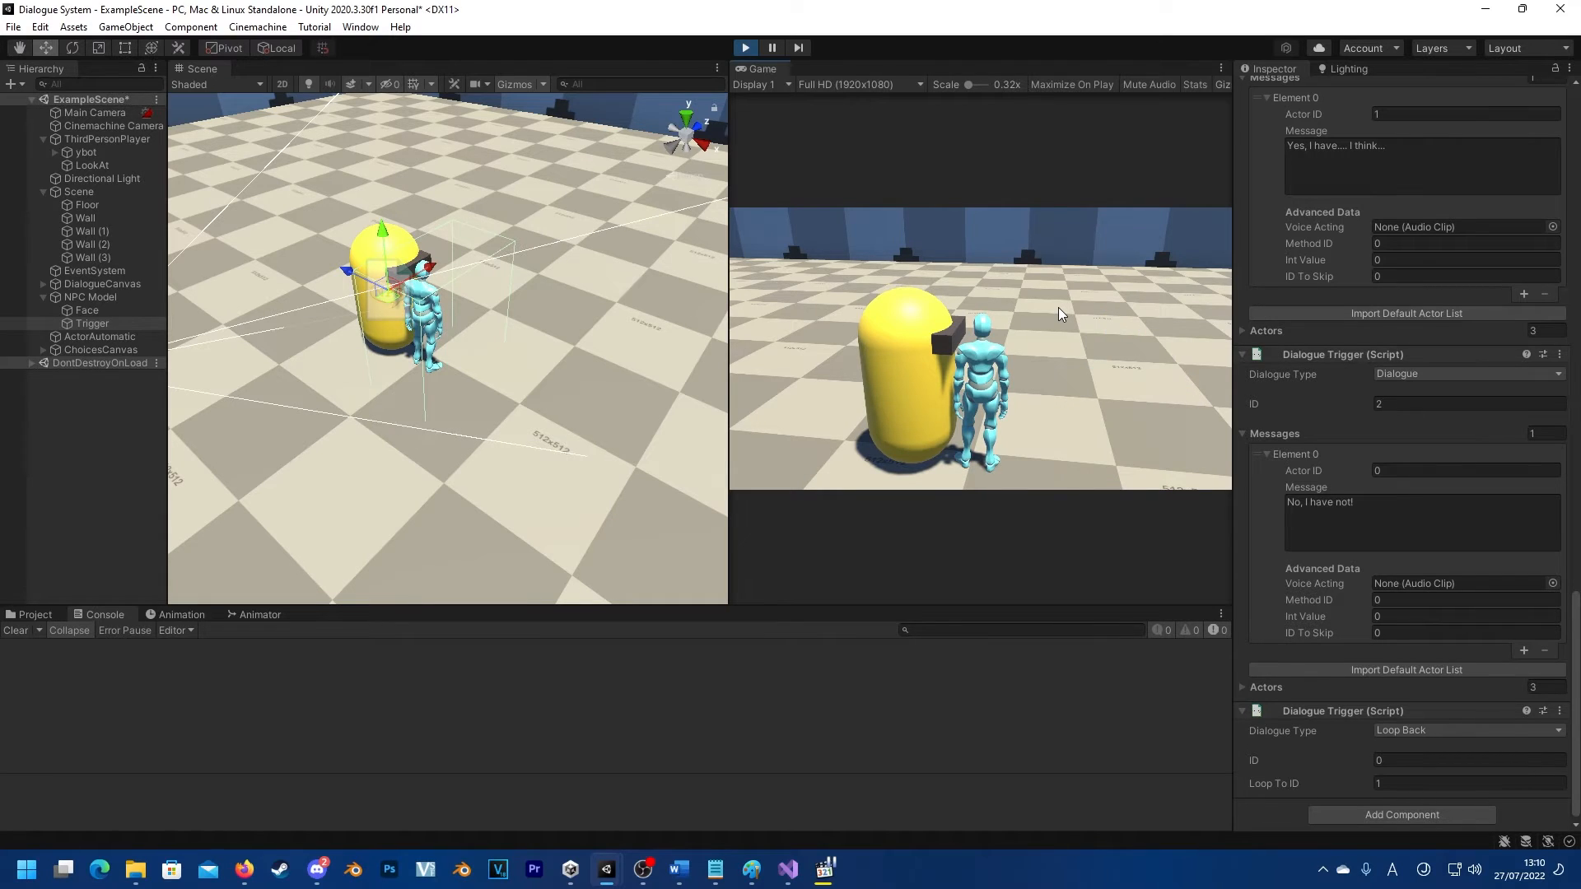
{"action": "key", "text": "space"}
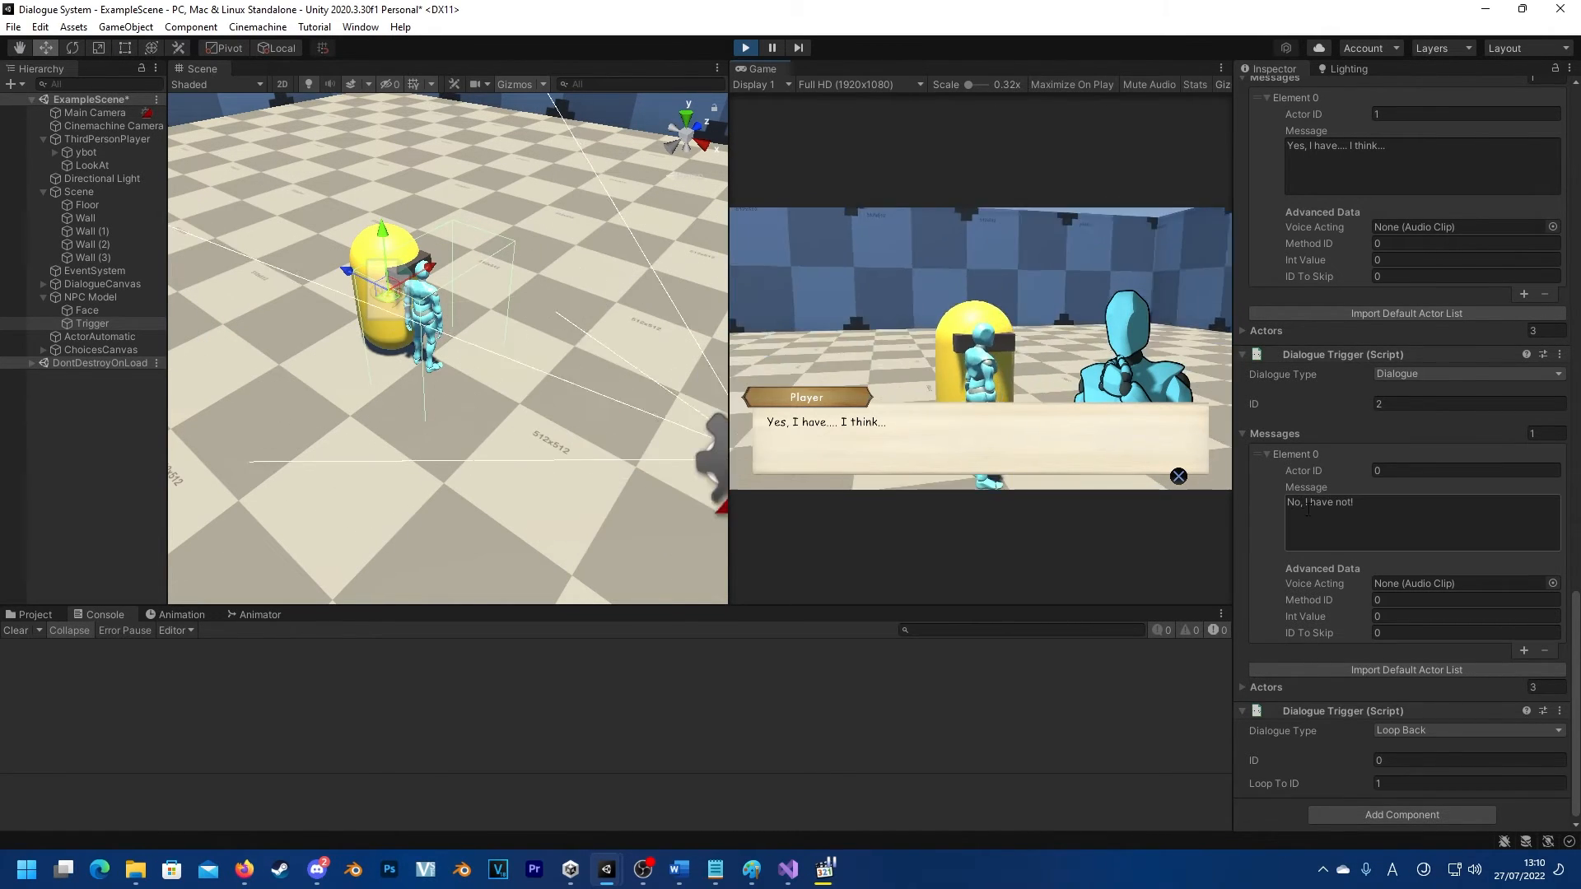
{"action": "key", "text": "space"}
{"action": "key", "text": "space"}
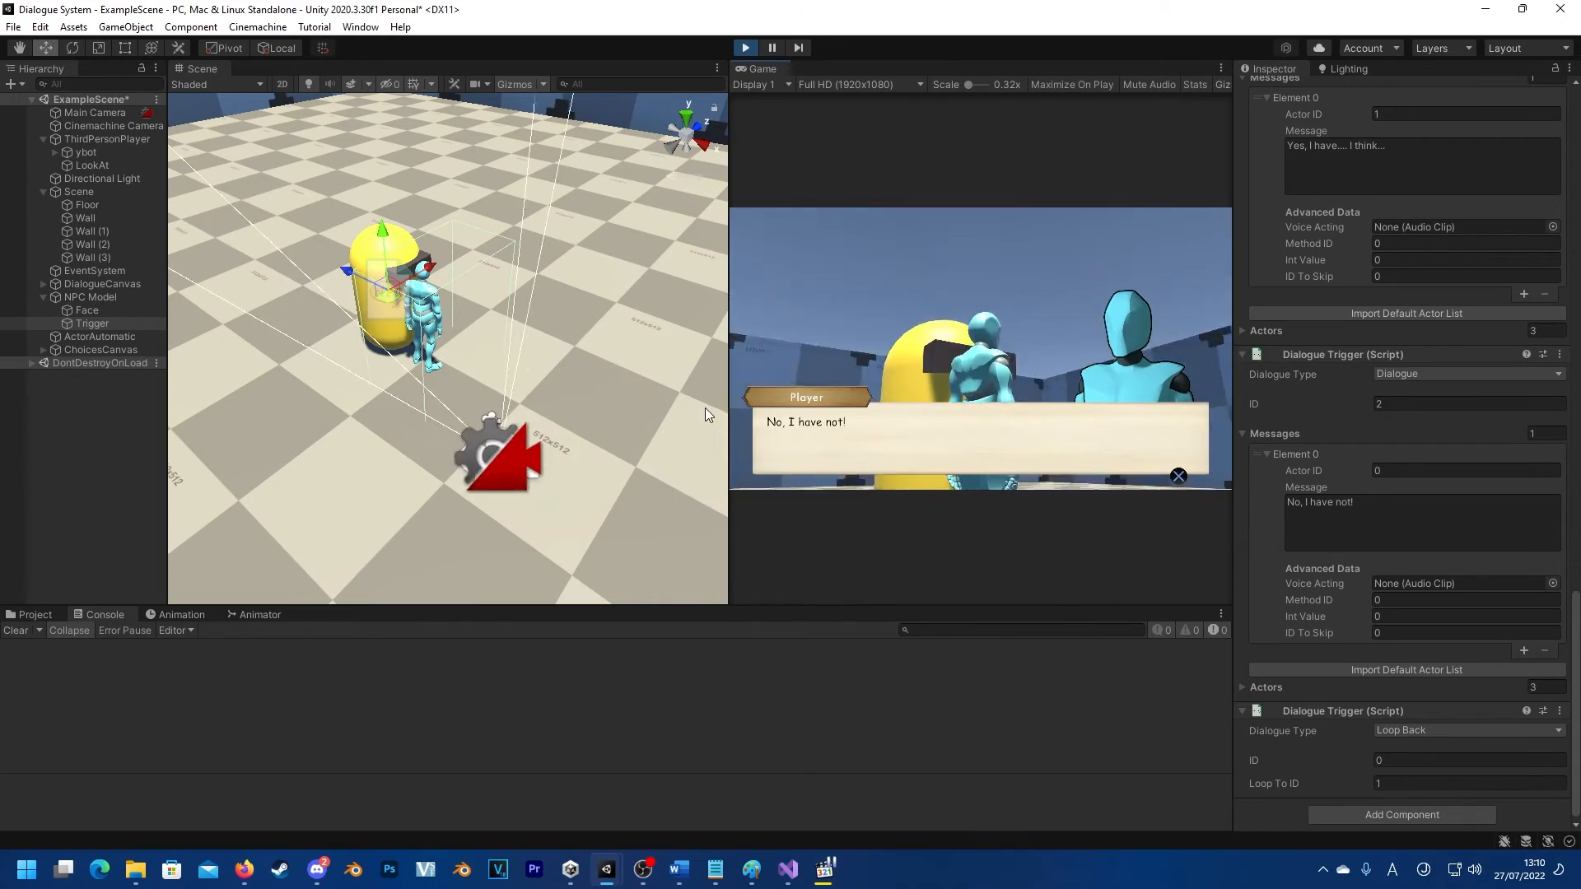
{"action": "key", "text": "space"}
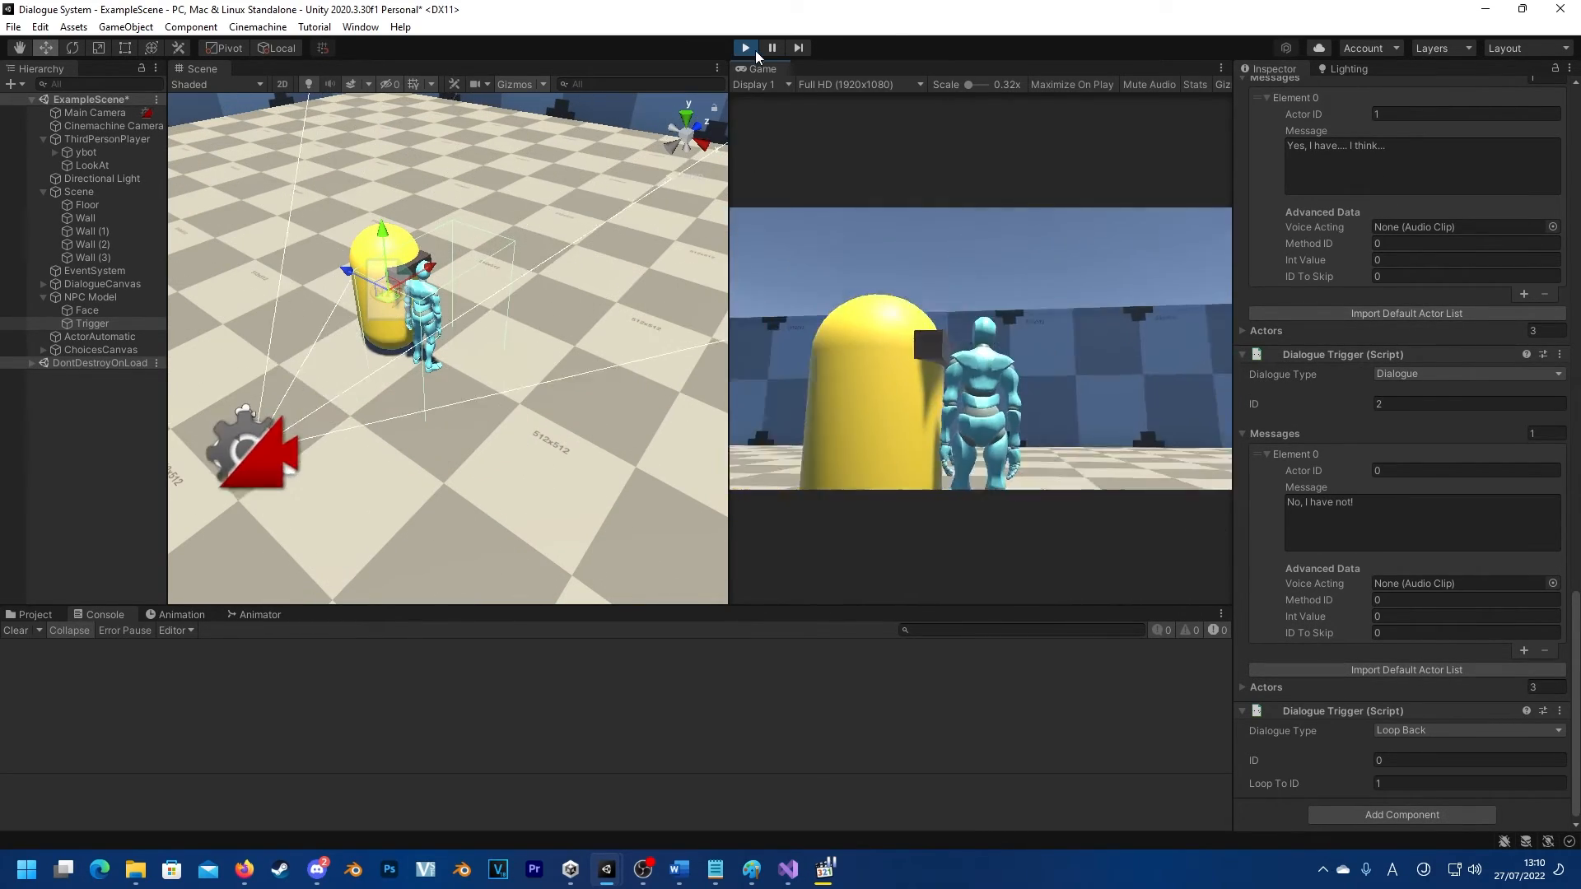
{"action": "left_click", "coordinate": [752, 49]}
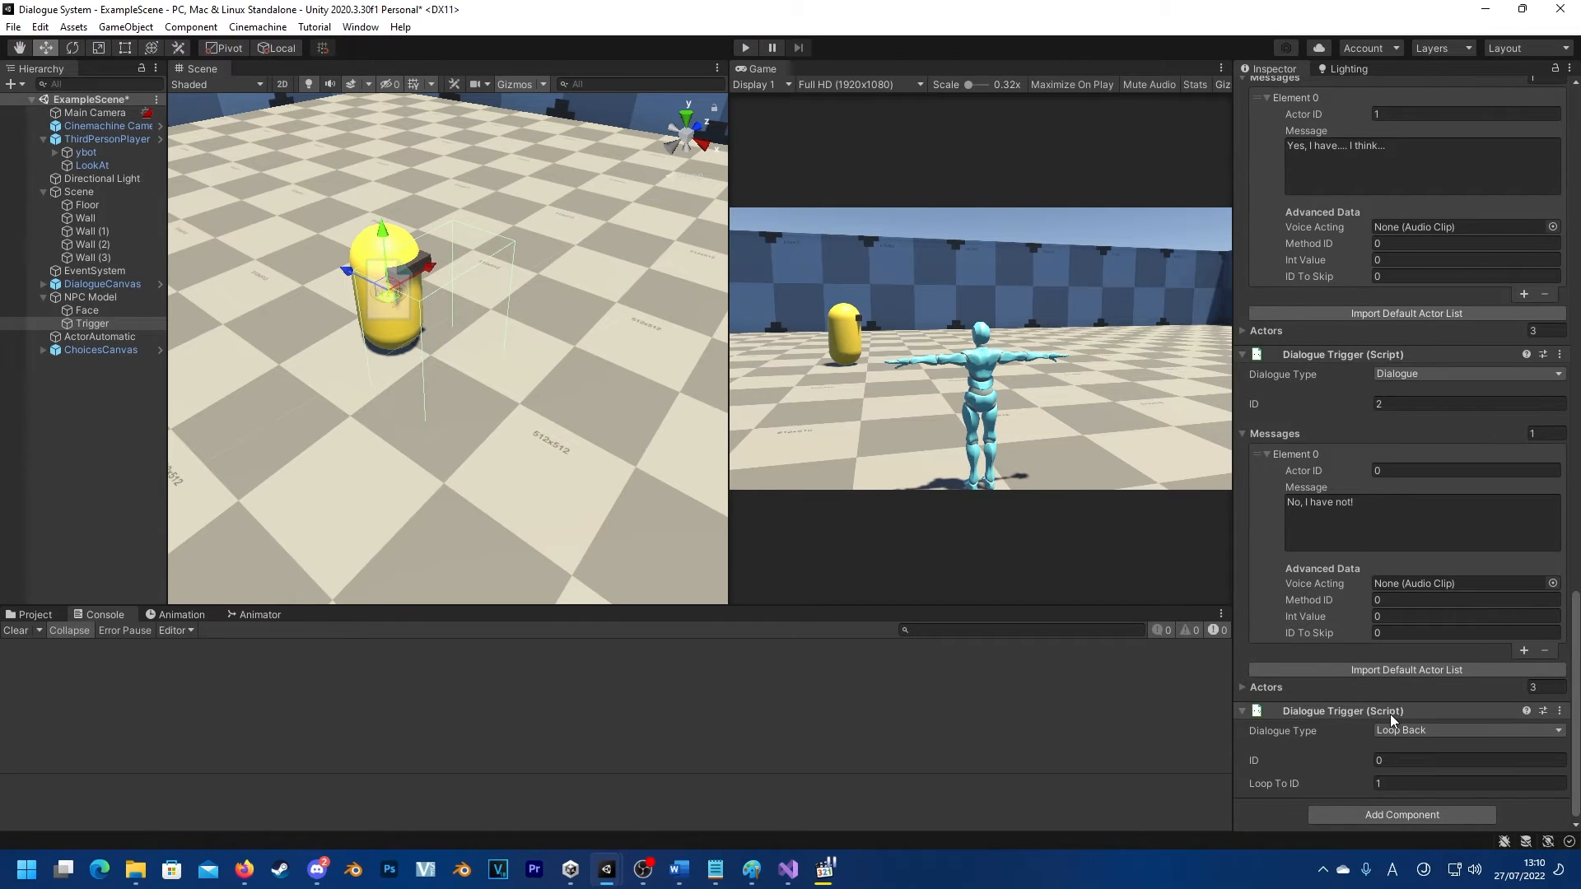
Step: Move the Loop Back Dialogue Trigger above the Dialogue trigger with ID 2, directly after the "Yes, I have.... I think..." trigger
{"action": "left_click_drag", "start_coordinate": [1398, 713], "coordinate": [1401, 344]}
{"action": "scroll", "coordinate": [1396, 478], "scroll_direction": "up", "scroll_amount": 6}
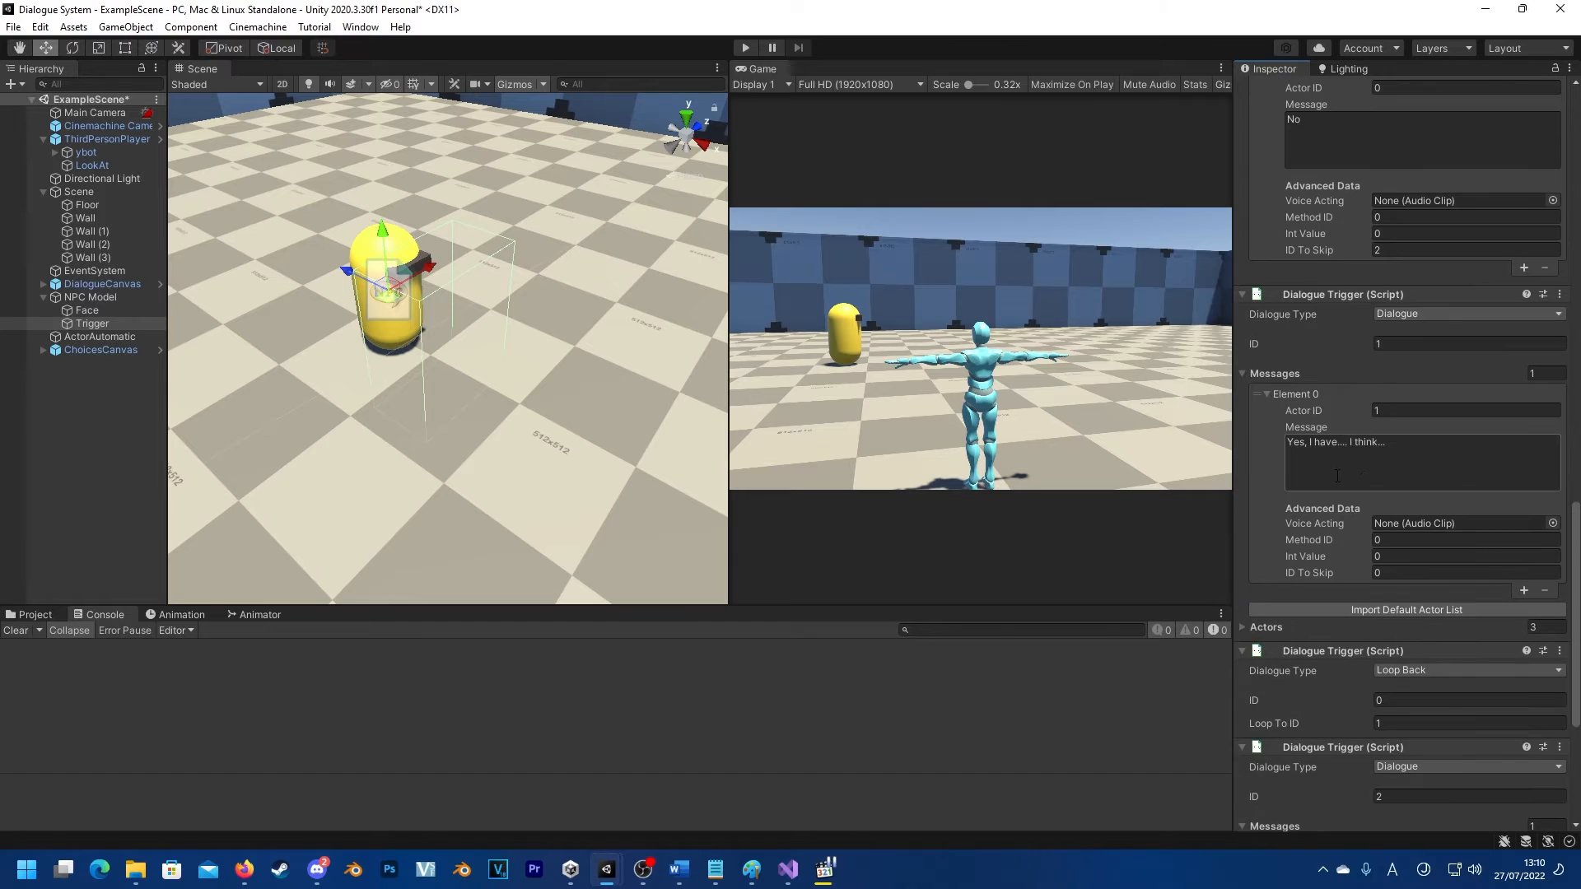
{"action": "left_click", "coordinate": [1391, 451]}
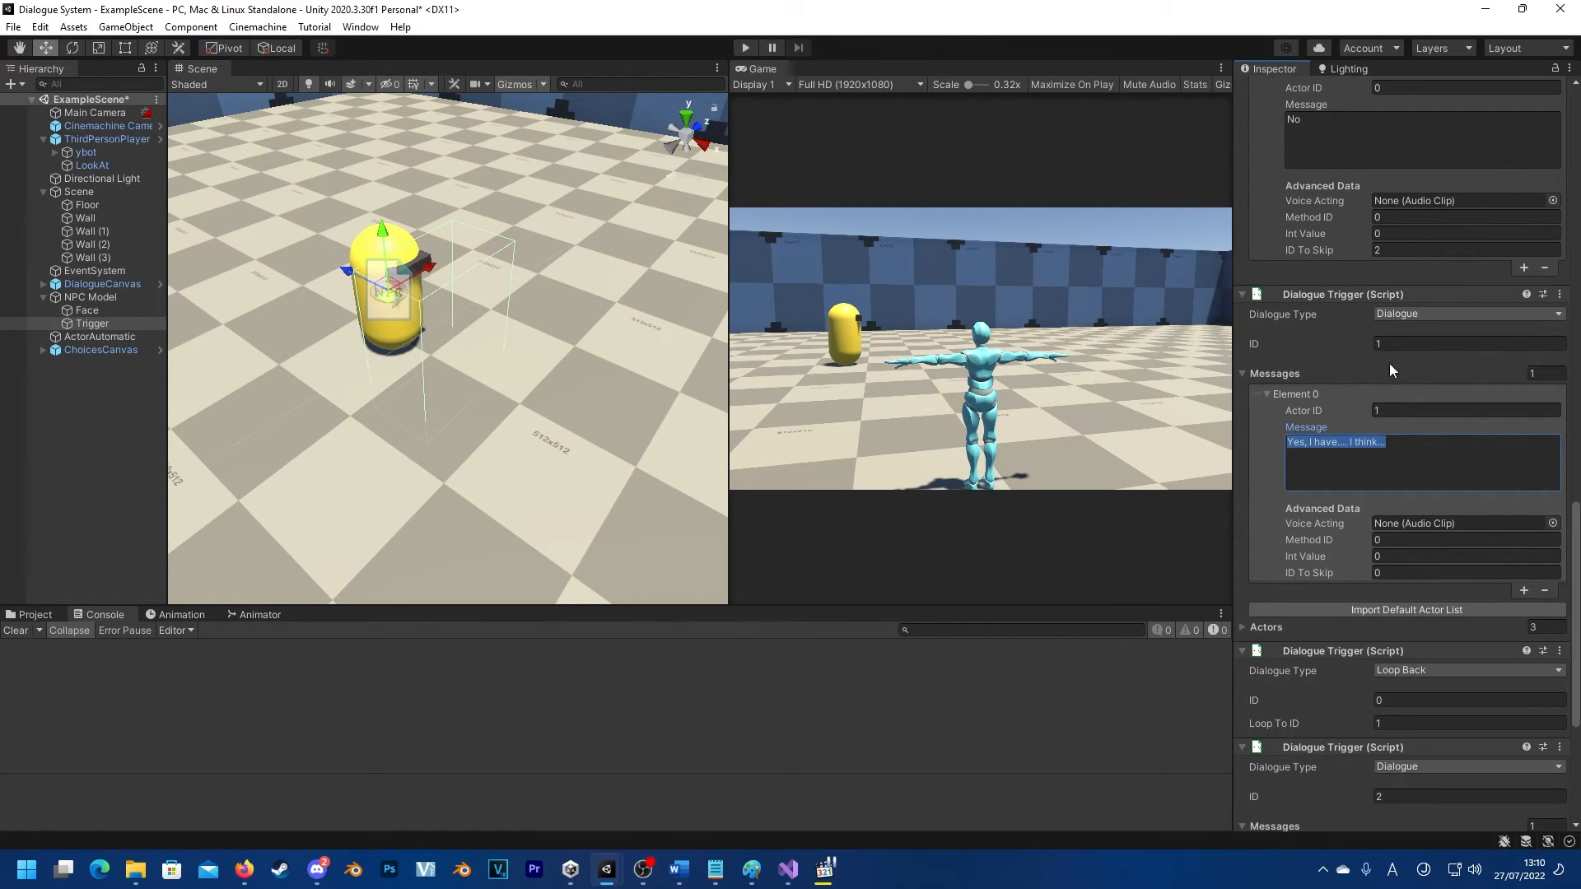
Step: Play test the reordered triggers, answer No to the NPC's question, talk to the NPC again, and end the play test
{"action": "left_click", "coordinate": [750, 49]}
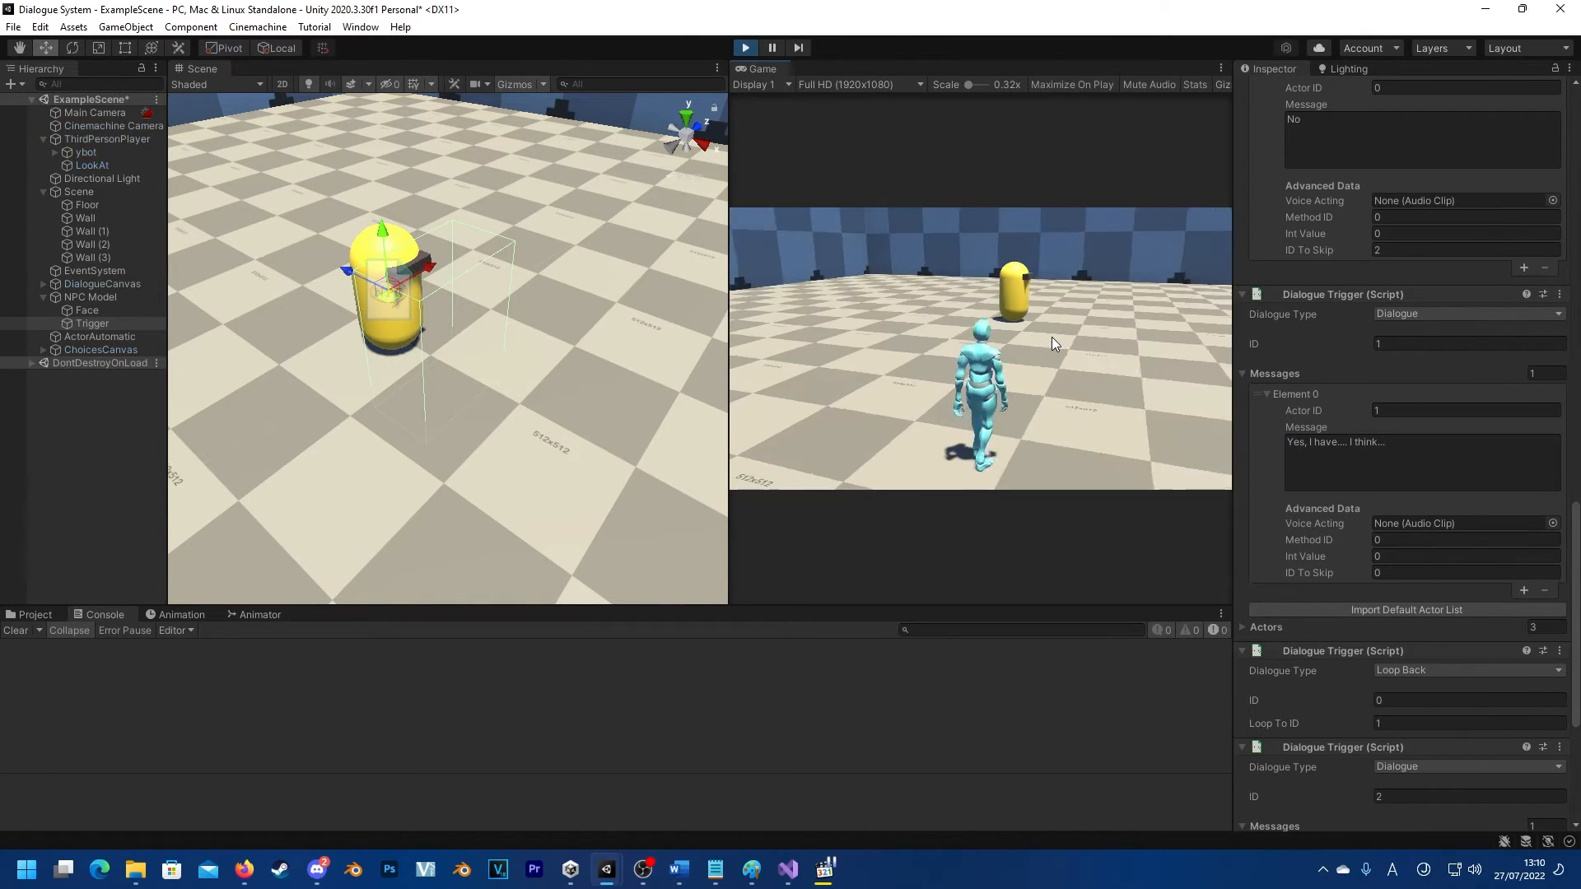
{"action": "key", "text": "w"}
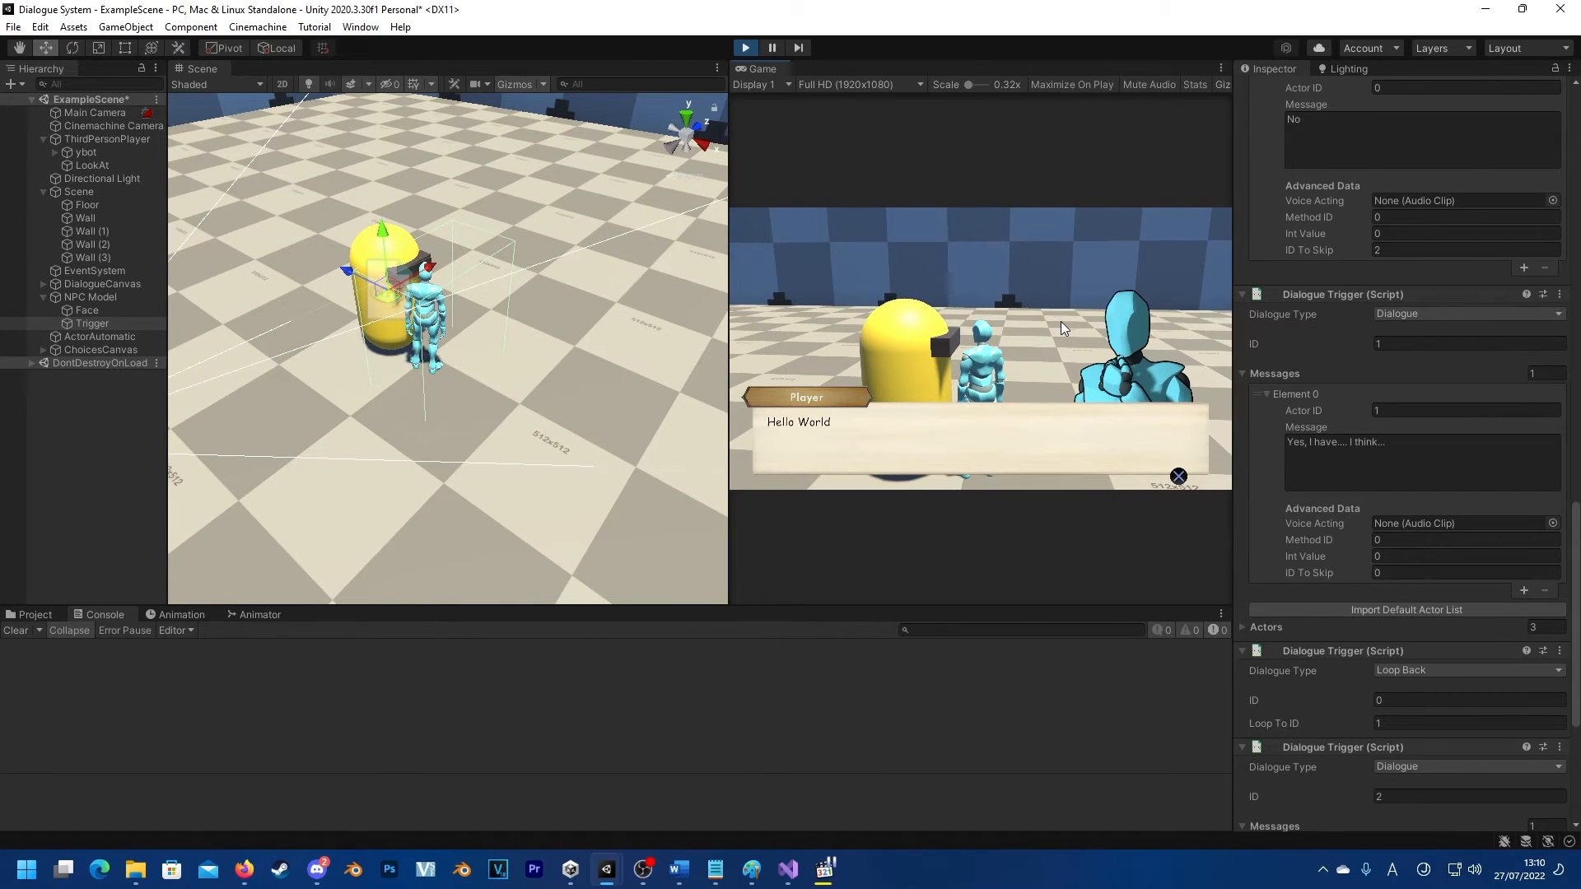
{"action": "left_click", "coordinate": [1062, 321]}
{"action": "left_click", "coordinate": [1060, 321]}
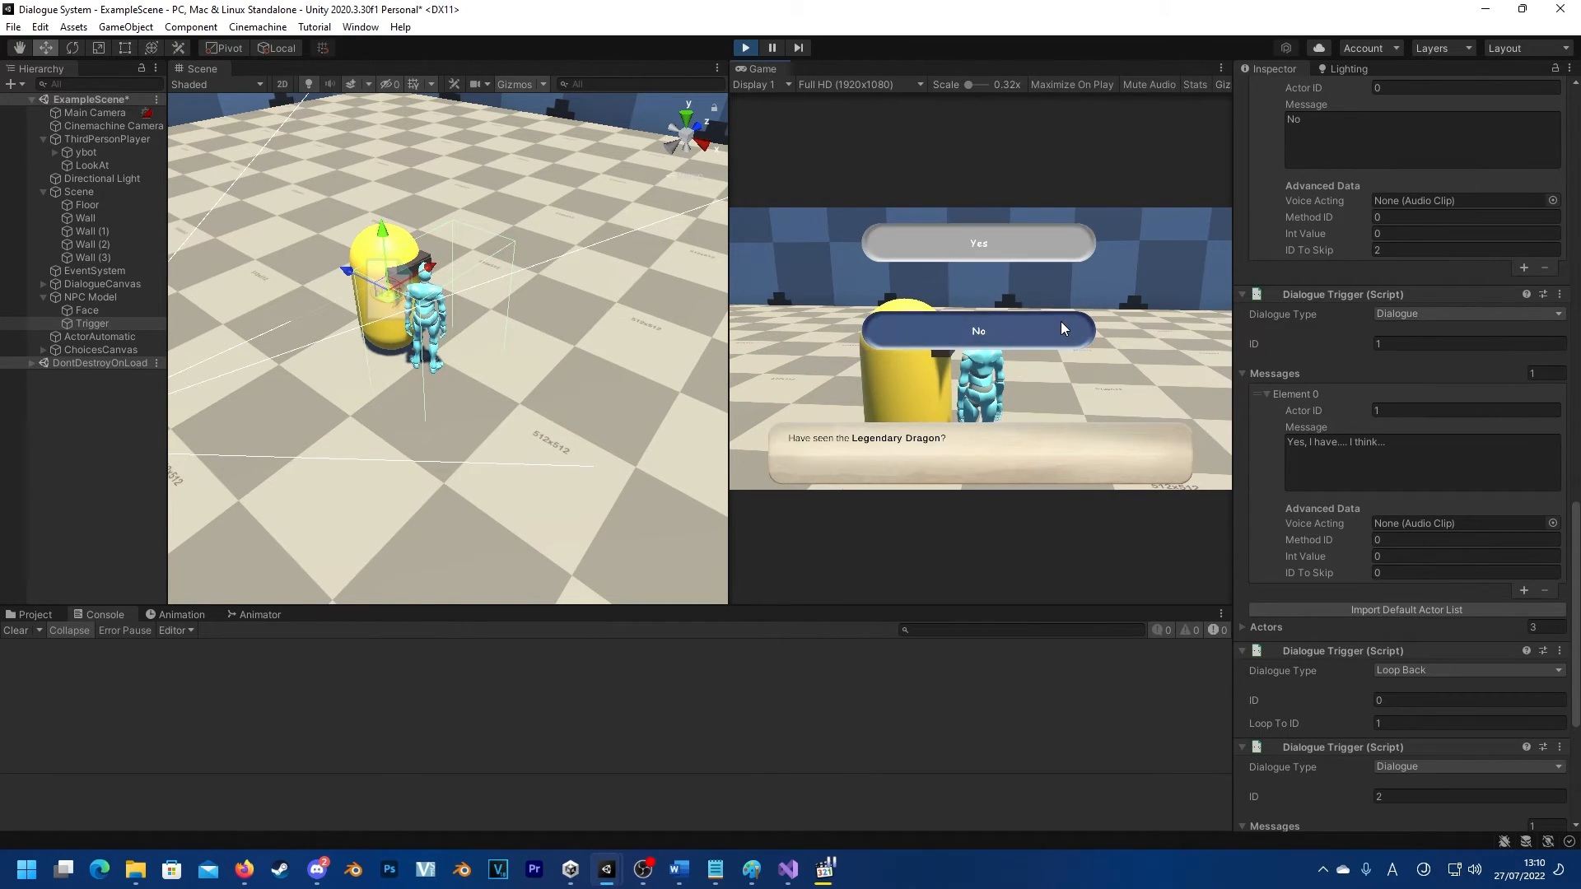
{"action": "left_click", "coordinate": [1061, 321]}
{"action": "left_click", "coordinate": [1060, 322]}
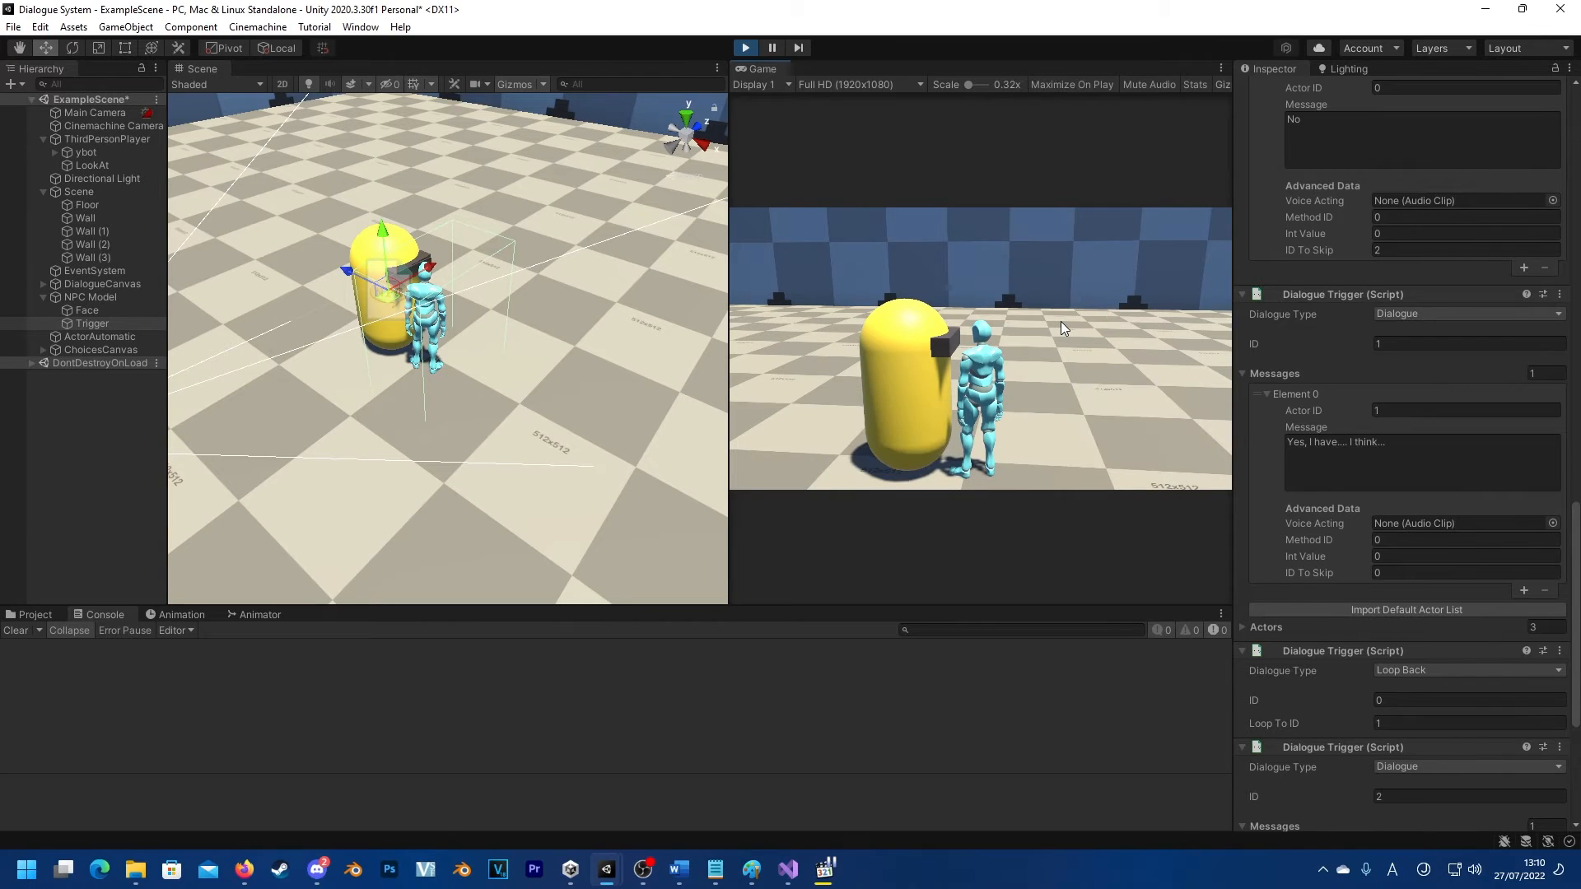
{"action": "left_click", "coordinate": [1061, 321]}
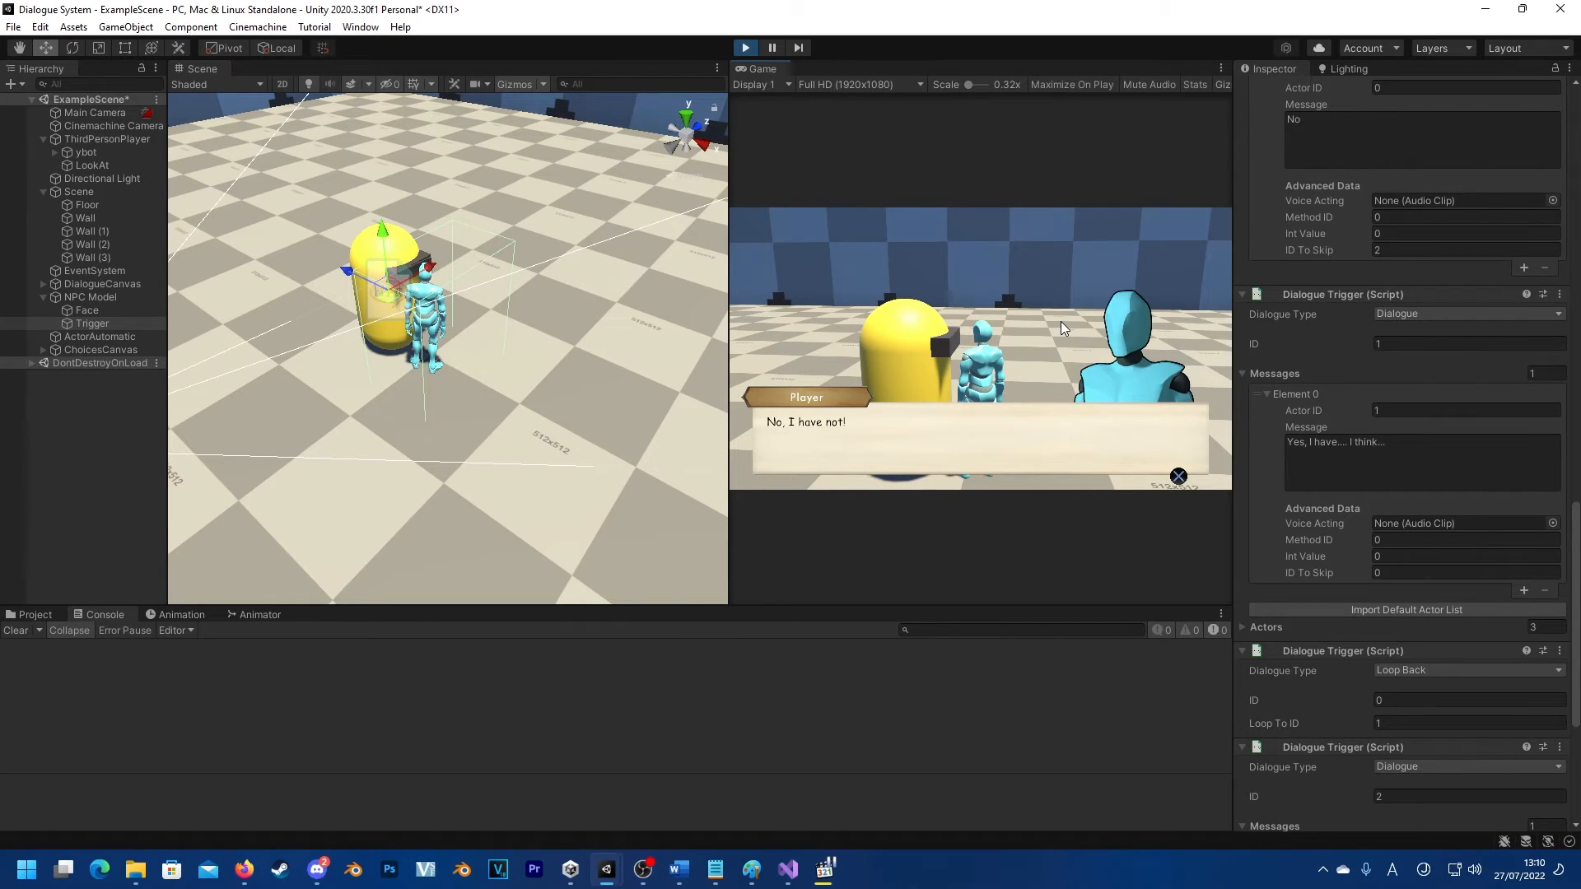
{"action": "left_click", "coordinate": [1061, 321]}
{"action": "left_click", "coordinate": [745, 48]}
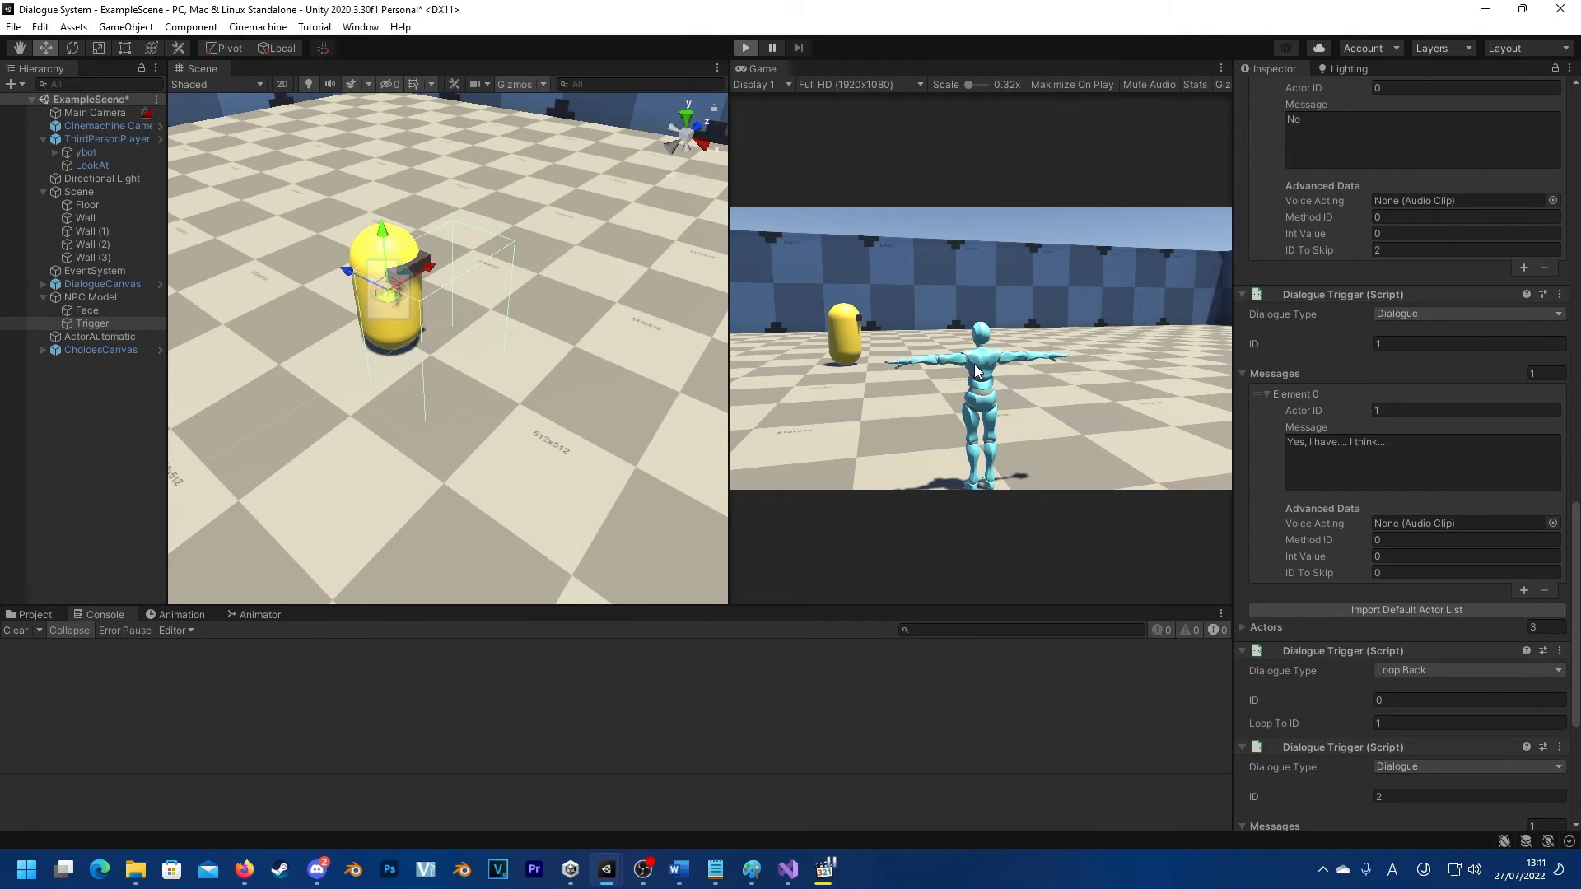
Step: Play test again, answer Yes, and talk to the NPC repeatedly to compare the repeated dialogue with the Loop Back trigger's settings
{"action": "key", "text": "ctrl+p"}
{"action": "key", "text": "w"}
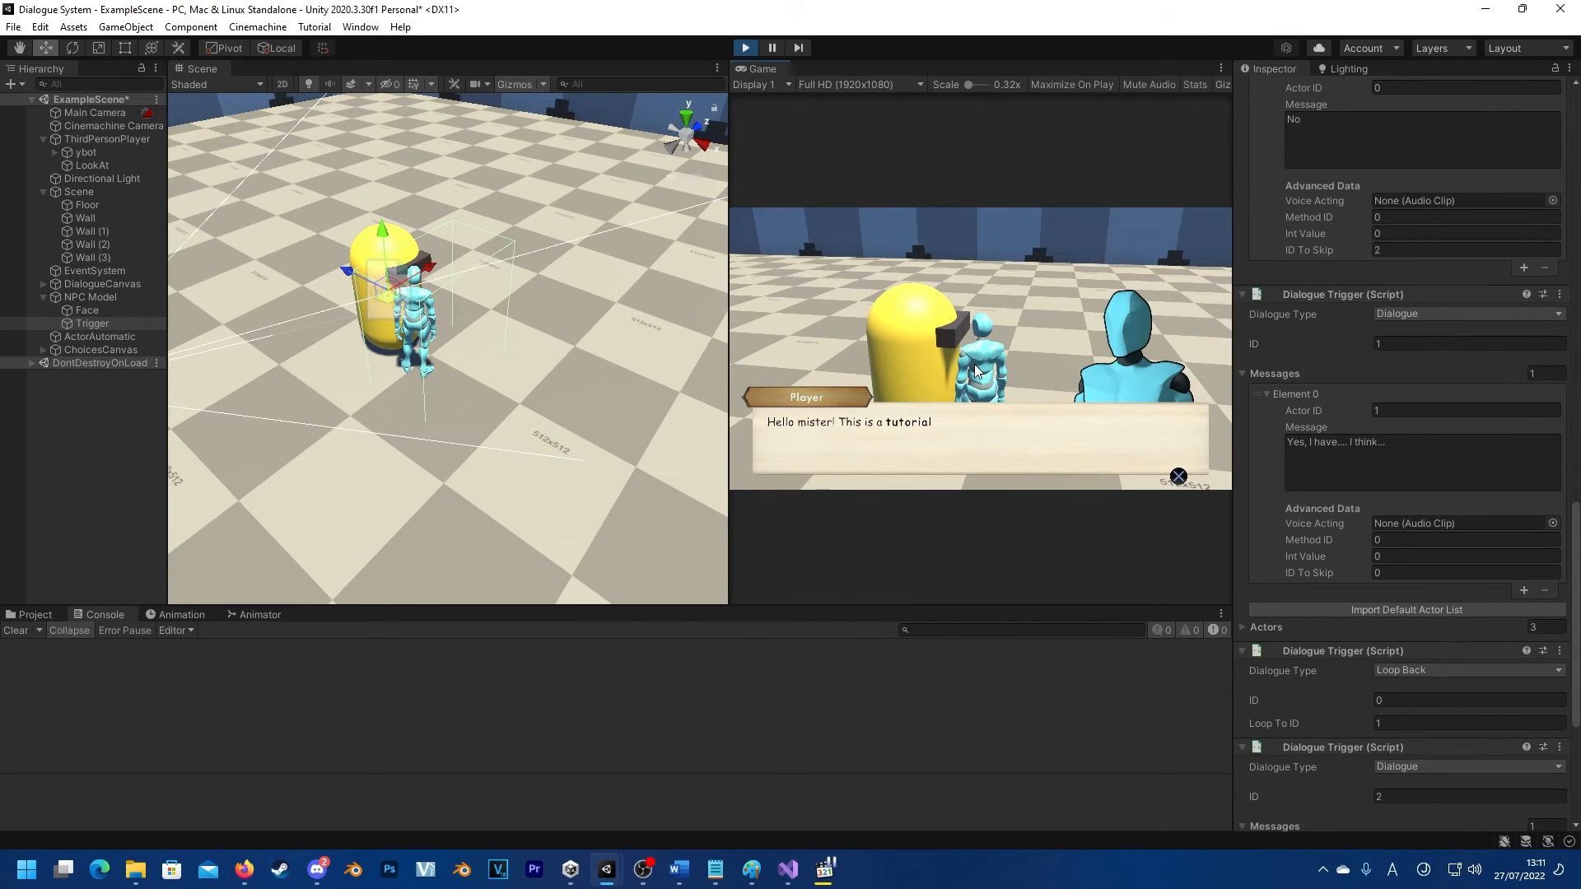
{"action": "key", "text": "space"}
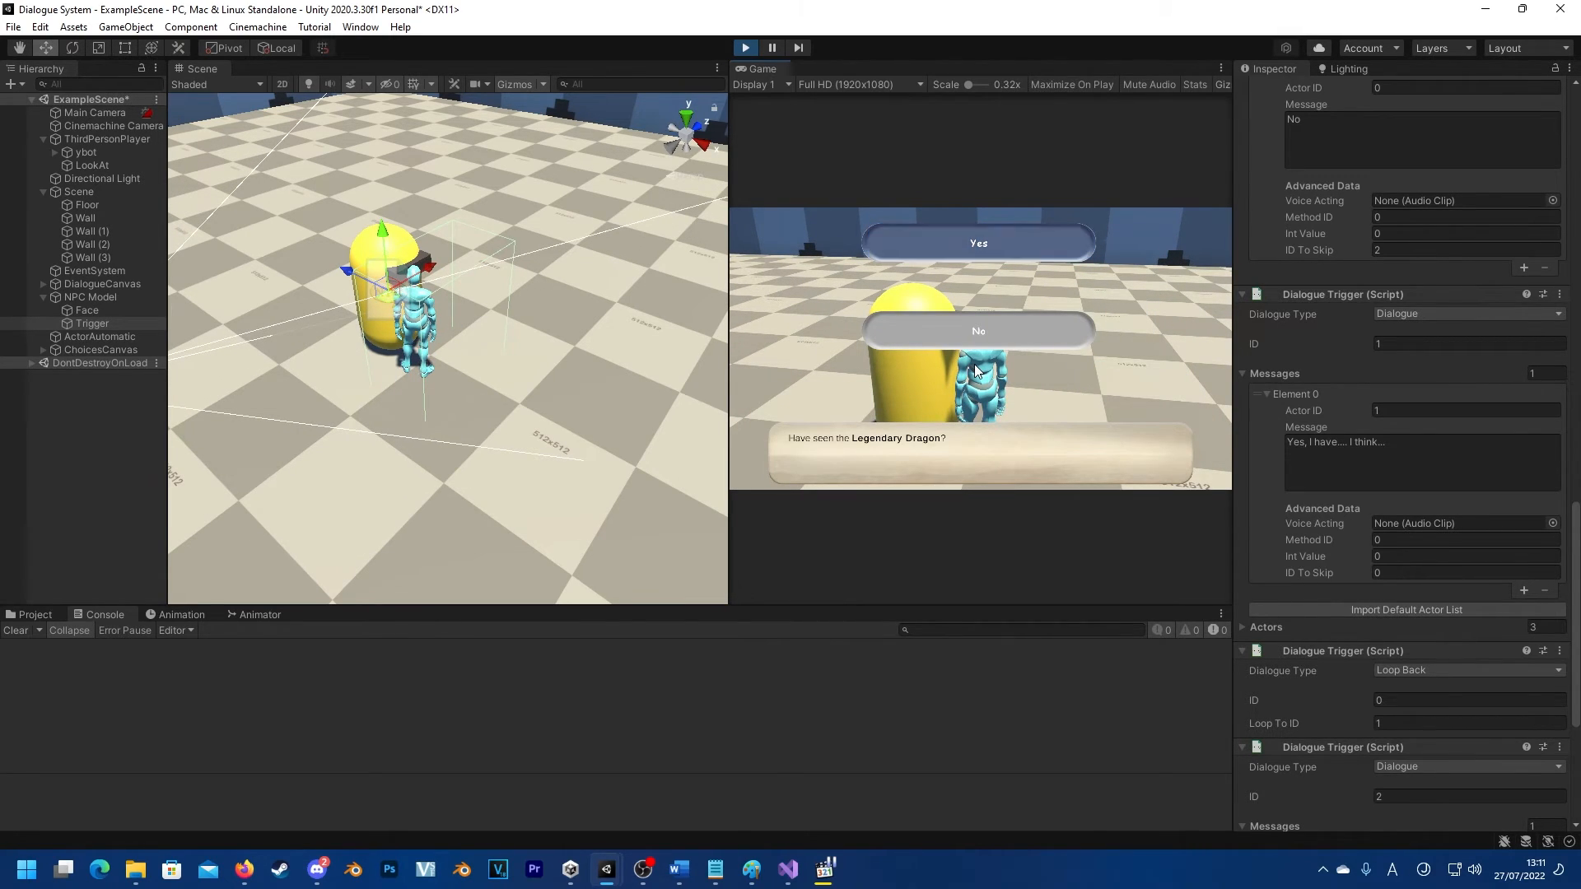
{"action": "key", "text": "space"}
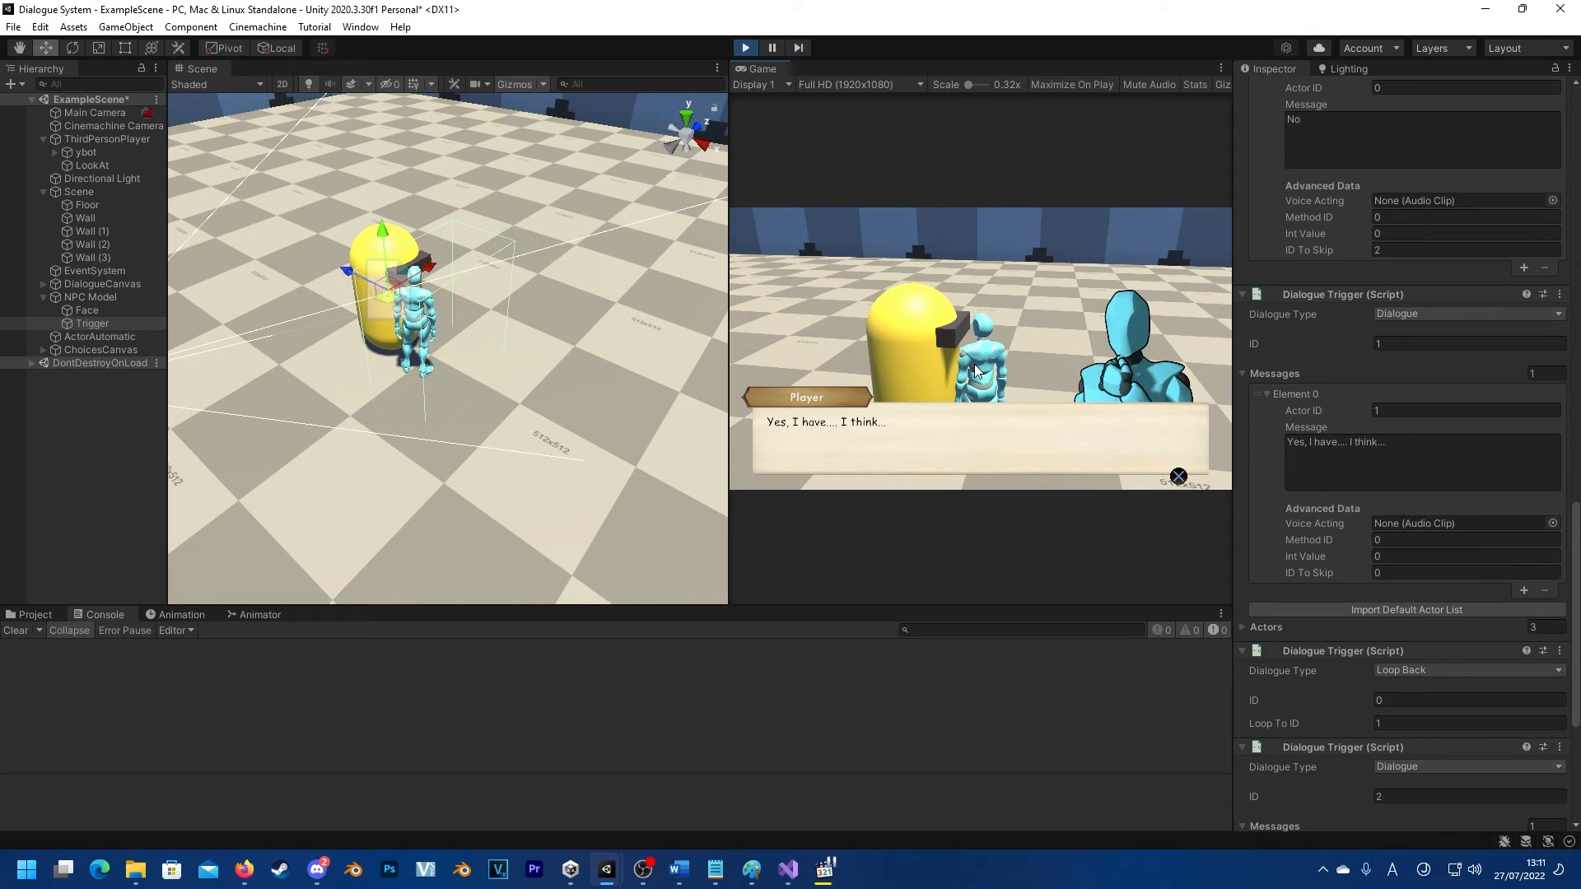
{"action": "key", "text": "space"}
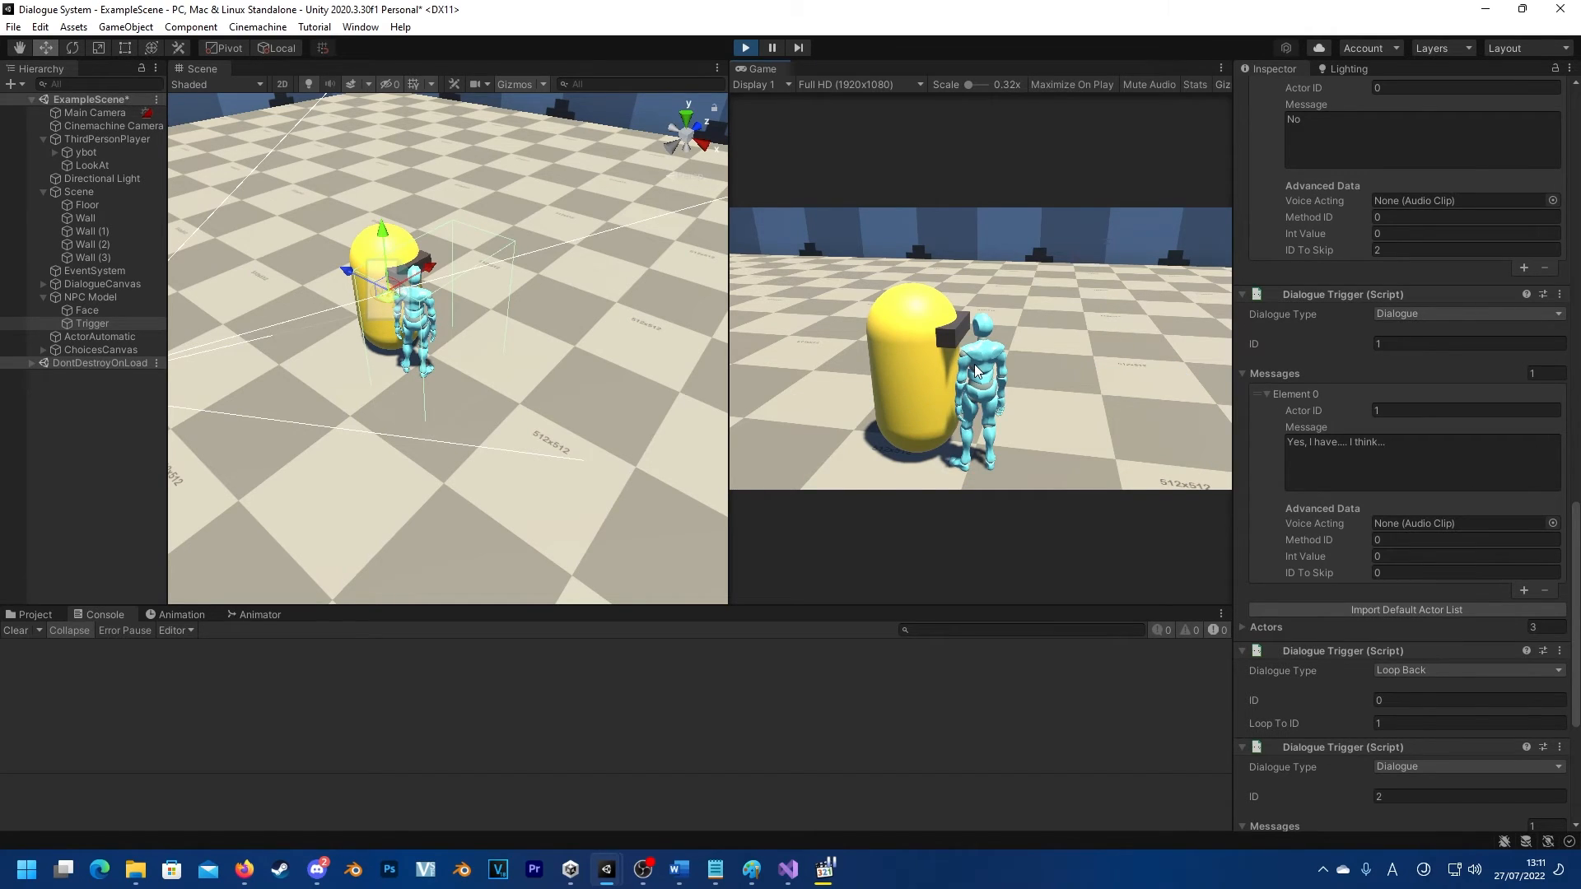
{"action": "key", "text": "space"}
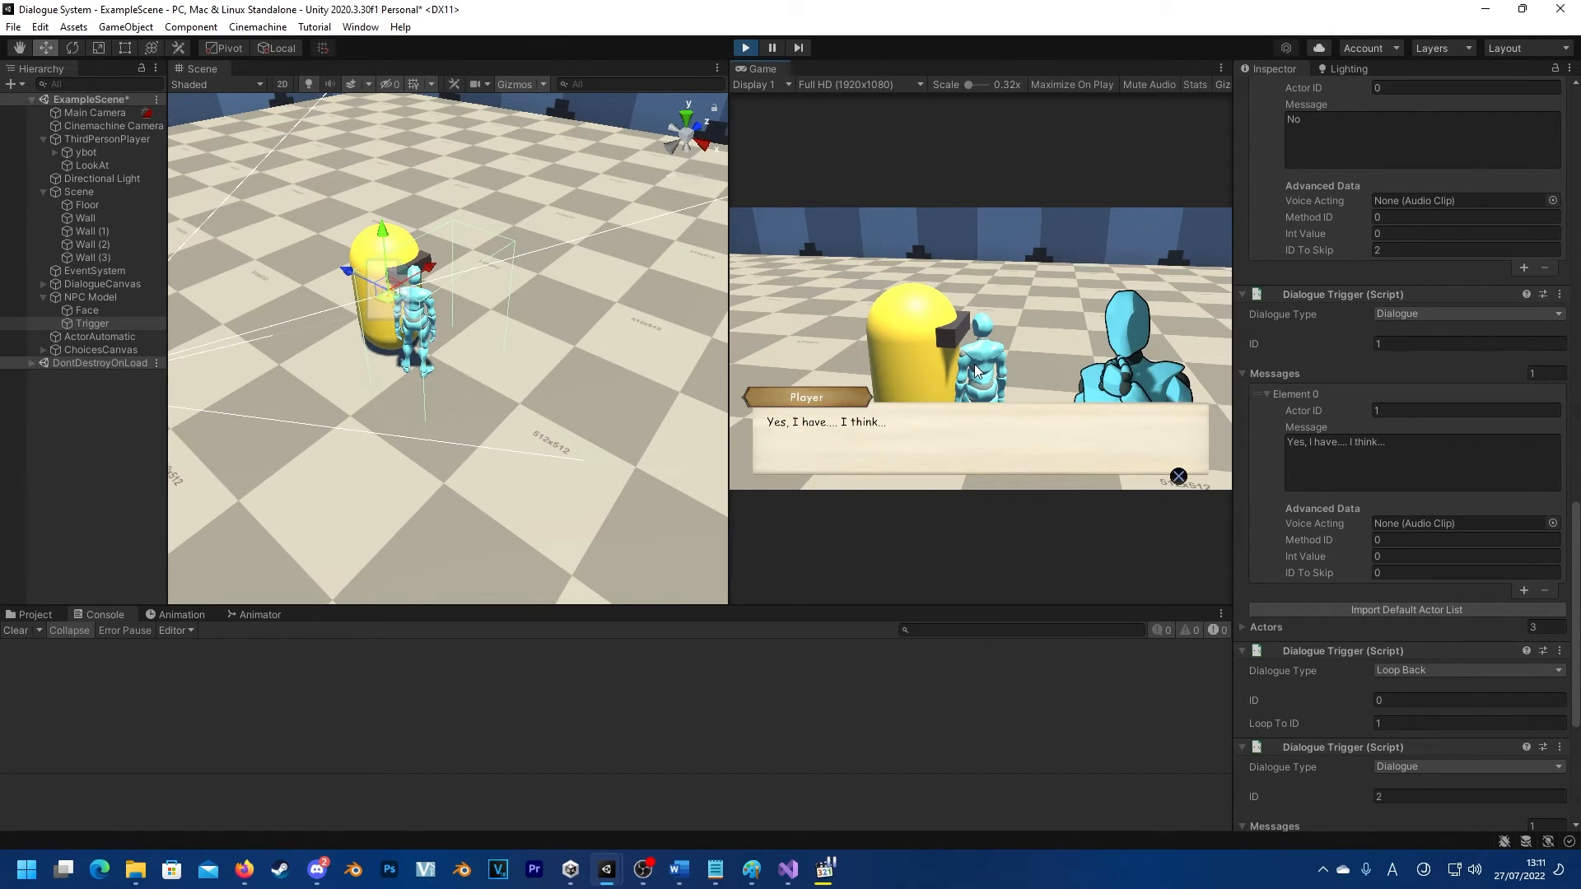
{"action": "key", "text": "space"}
{"action": "key", "text": "space"}
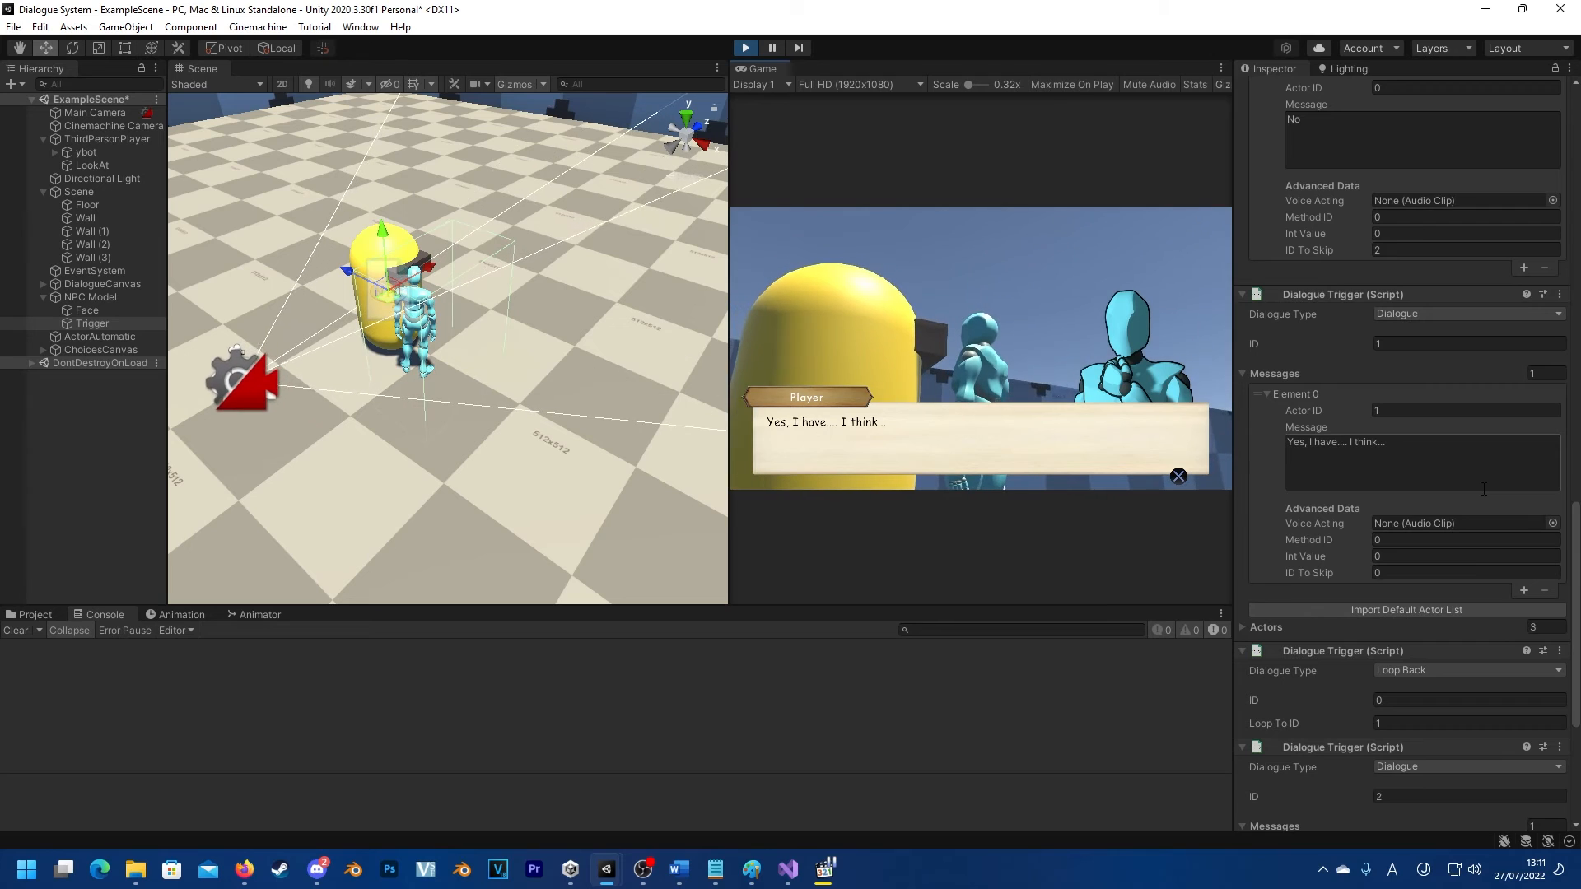
{"action": "scroll", "coordinate": [1483, 489], "scroll_direction": "down", "scroll_amount": 3}
{"action": "scroll", "coordinate": [1482, 523], "scroll_direction": "down", "scroll_amount": 3}
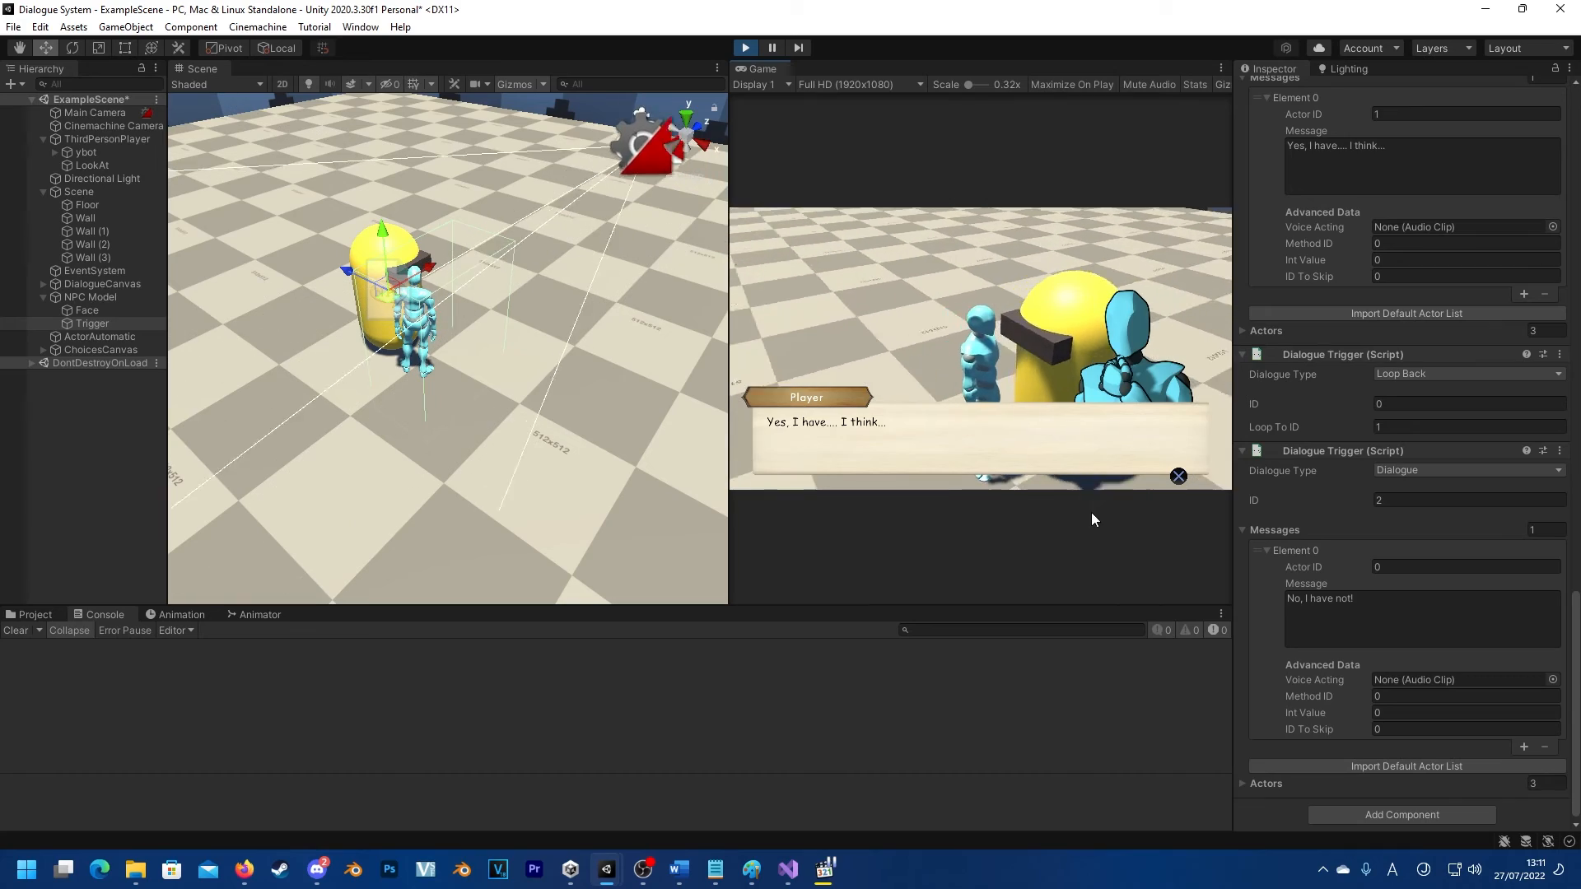
Step: Close the open dialogue and run the player around away from the NPC
{"action": "key", "text": "space"}
{"action": "key", "text": "s"}
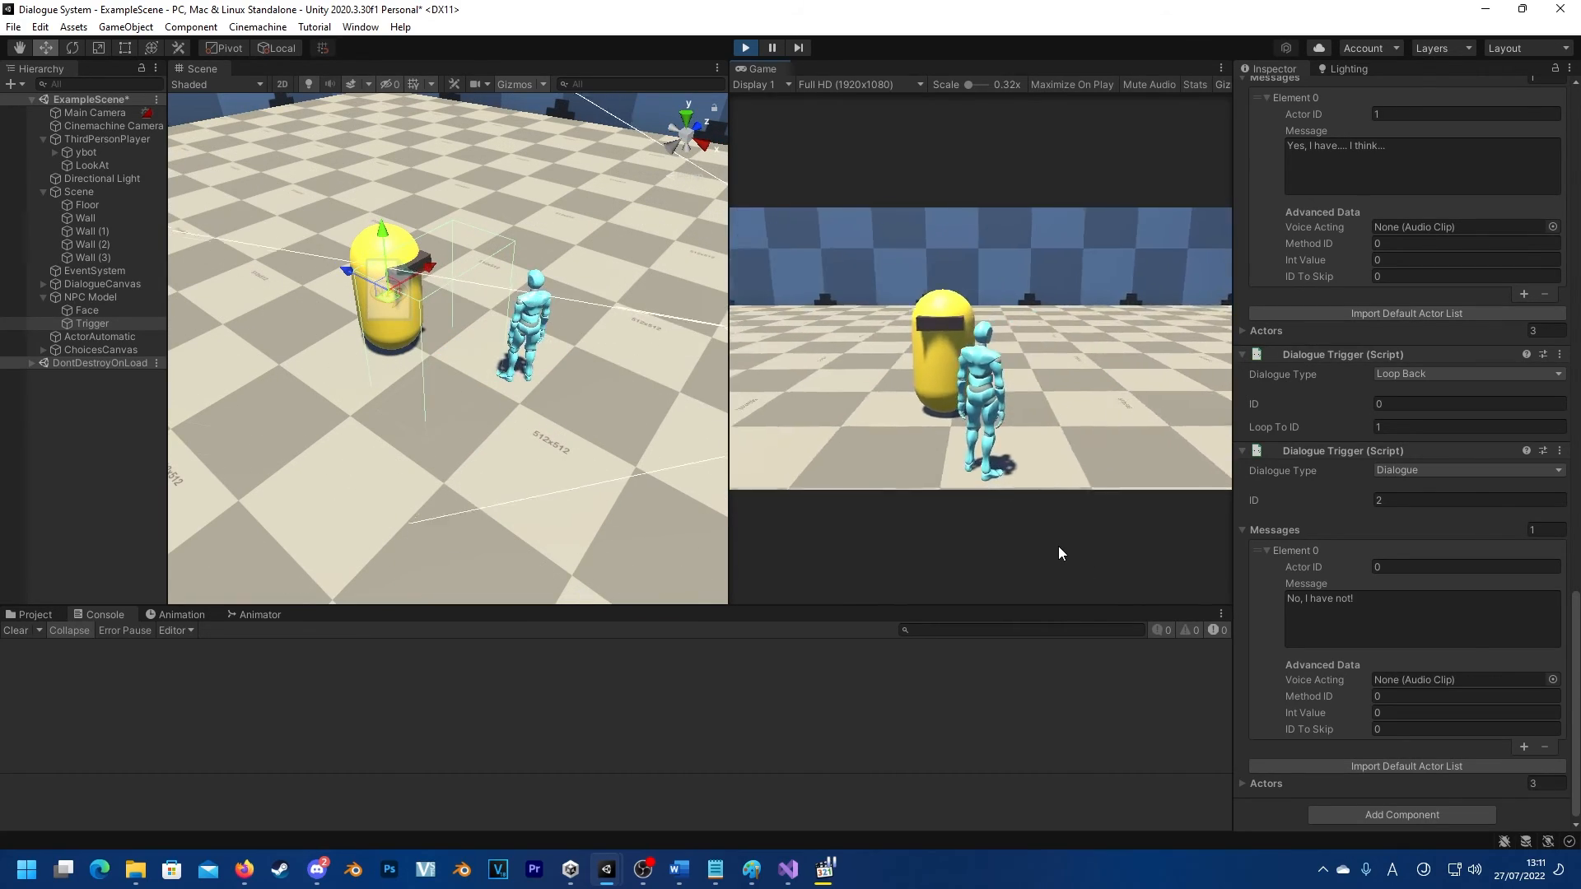
{"action": "key", "text": "w"}
{"action": "key", "text": "a"}
{"action": "key", "text": "s"}
{"action": "key", "text": "d"}
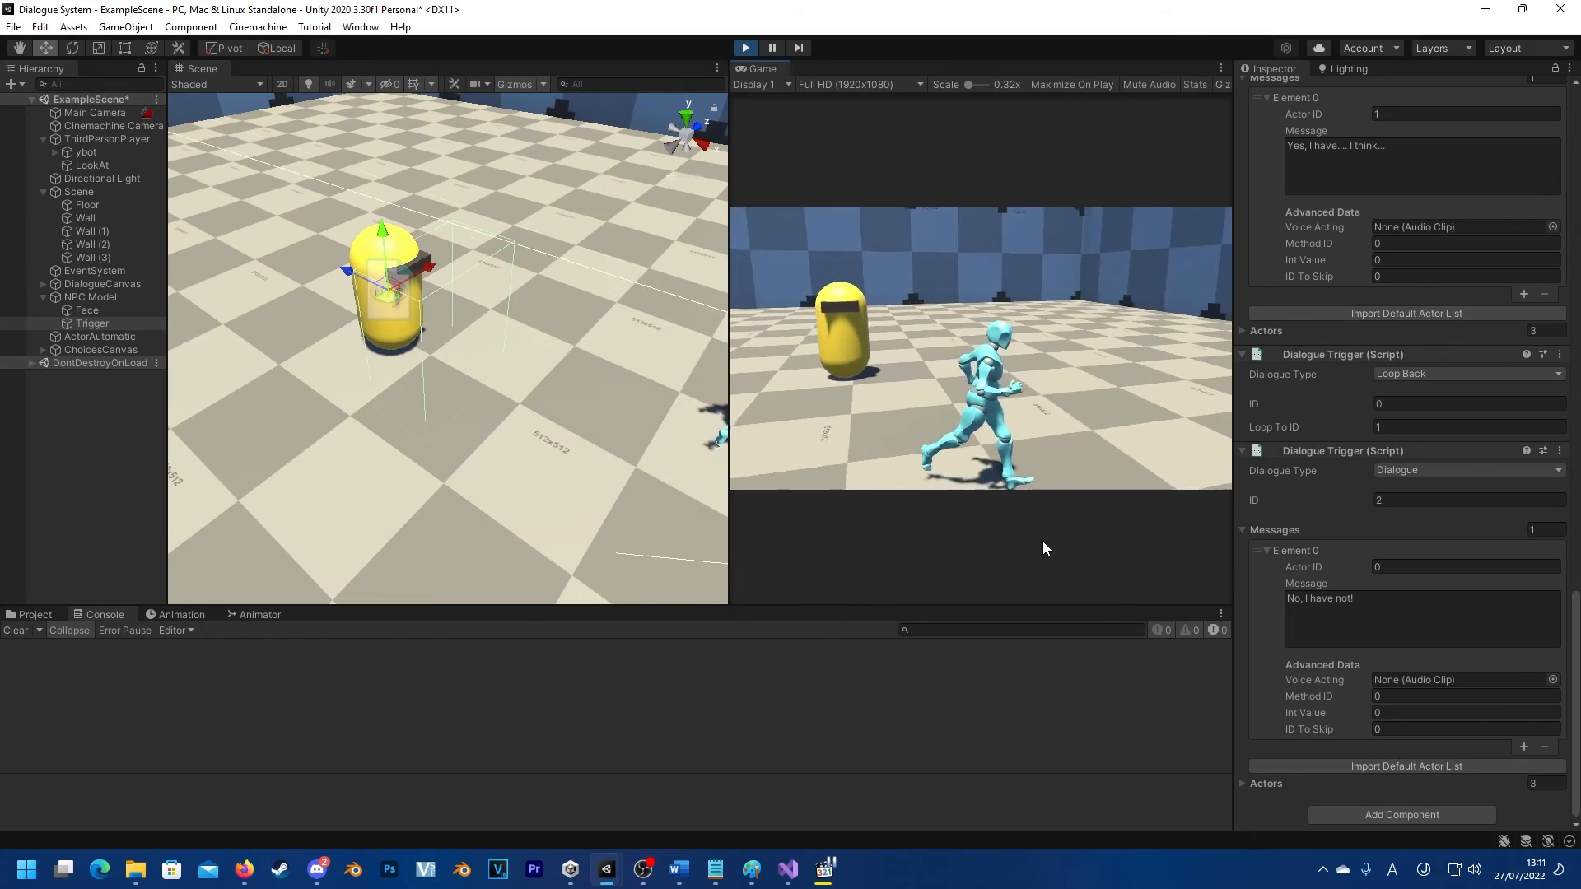
{"action": "key", "text": "w"}
{"action": "key", "text": "s"}
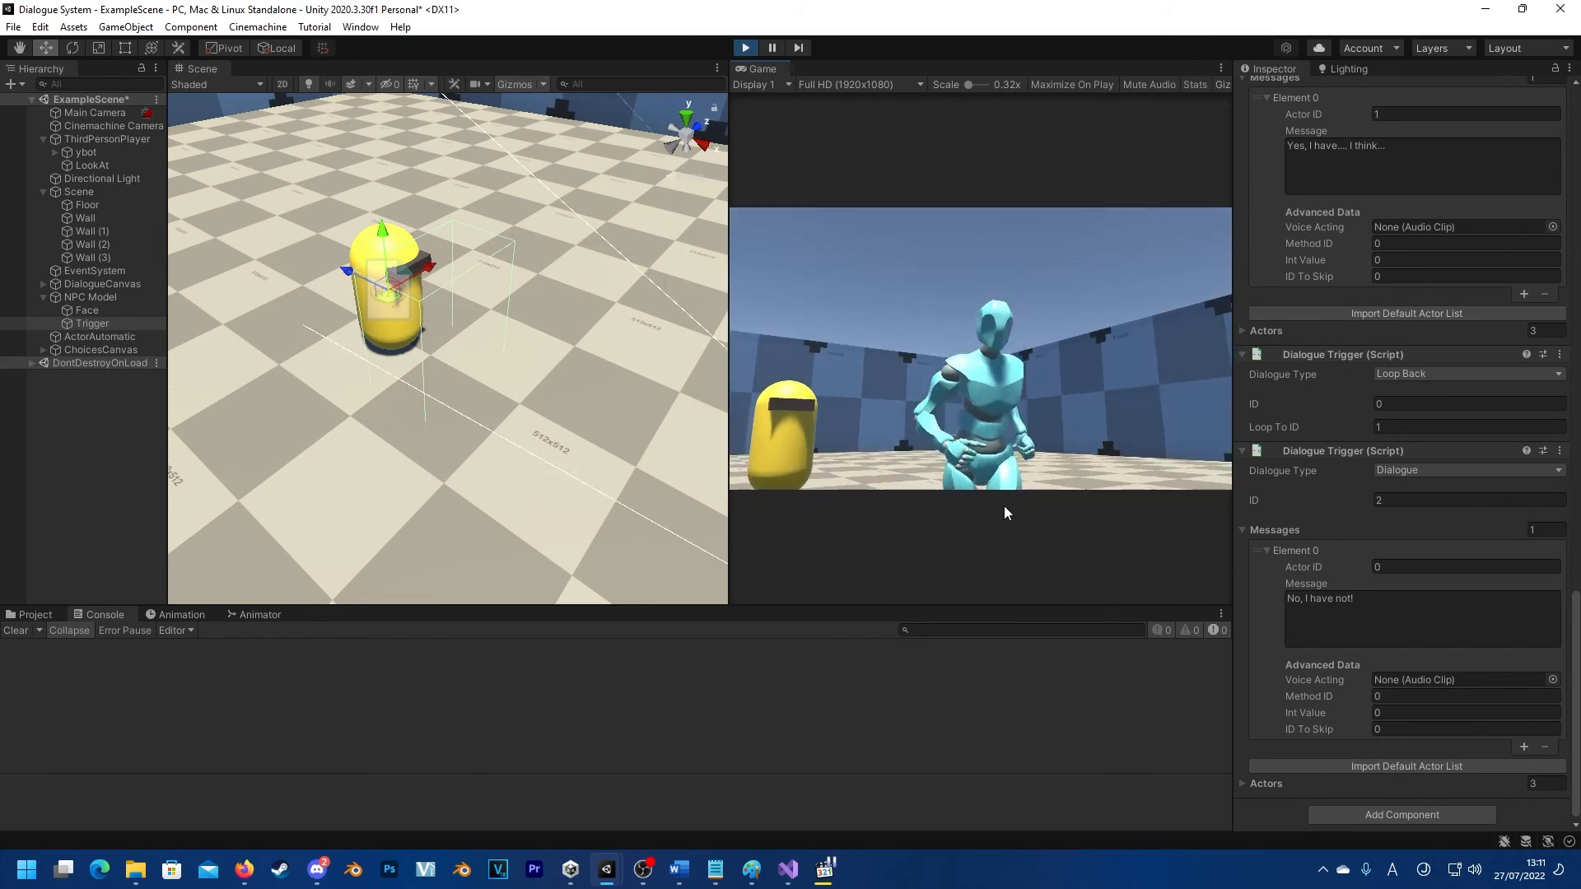
{"action": "key", "text": "a"}
{"action": "key", "text": "w"}
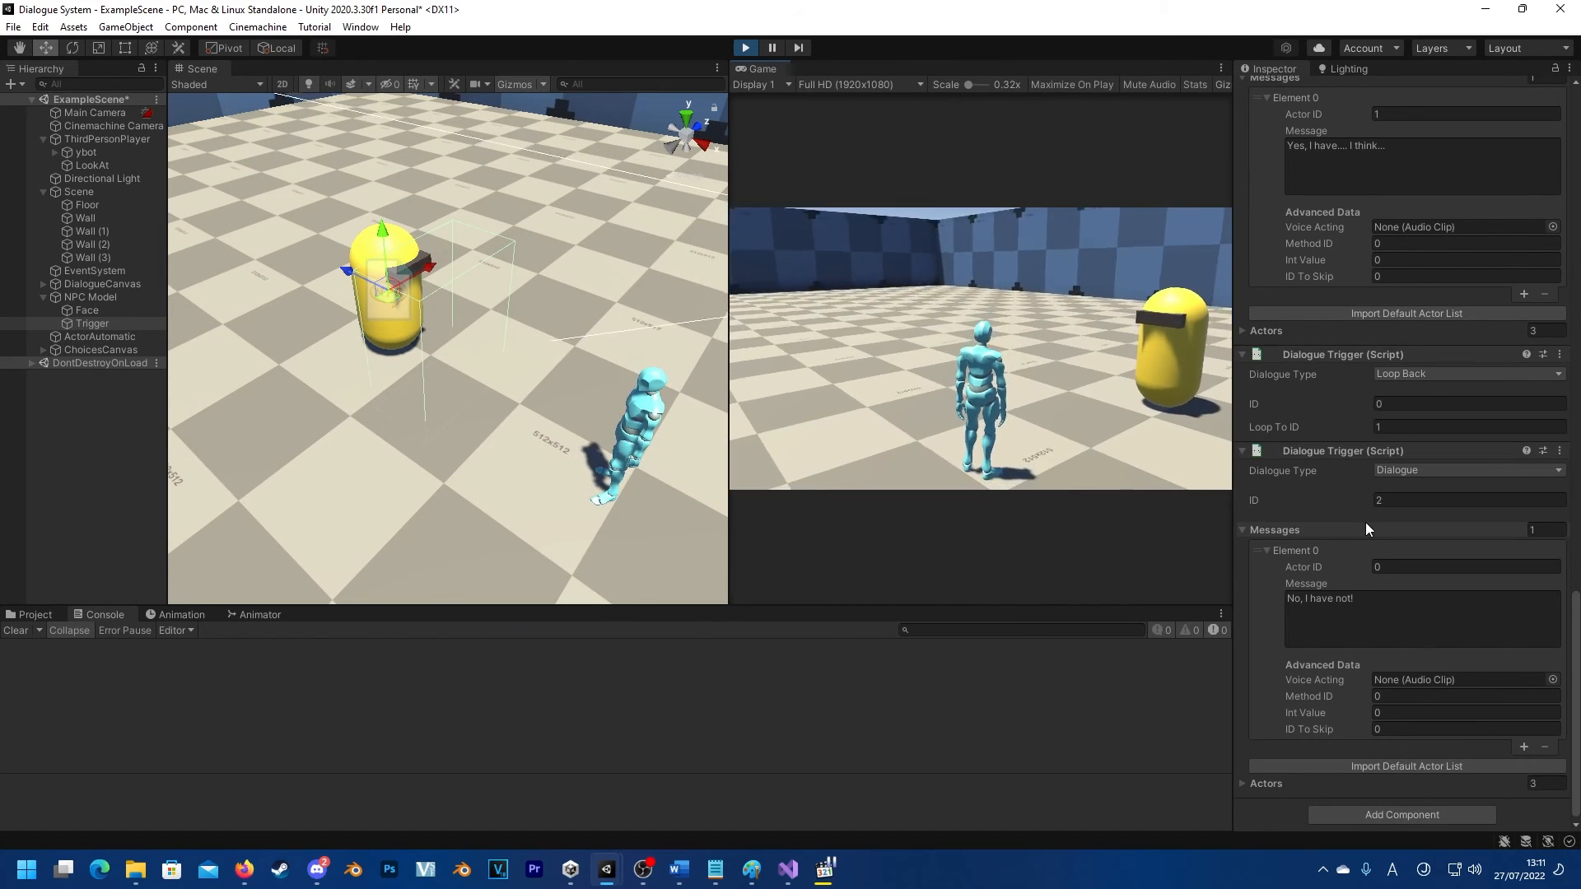
Step: End the play test and add another Dialogue Trigger component to the Trigger object with the End Dialogue type
{"action": "scroll", "coordinate": [1460, 482], "scroll_direction": "up", "scroll_amount": 4}
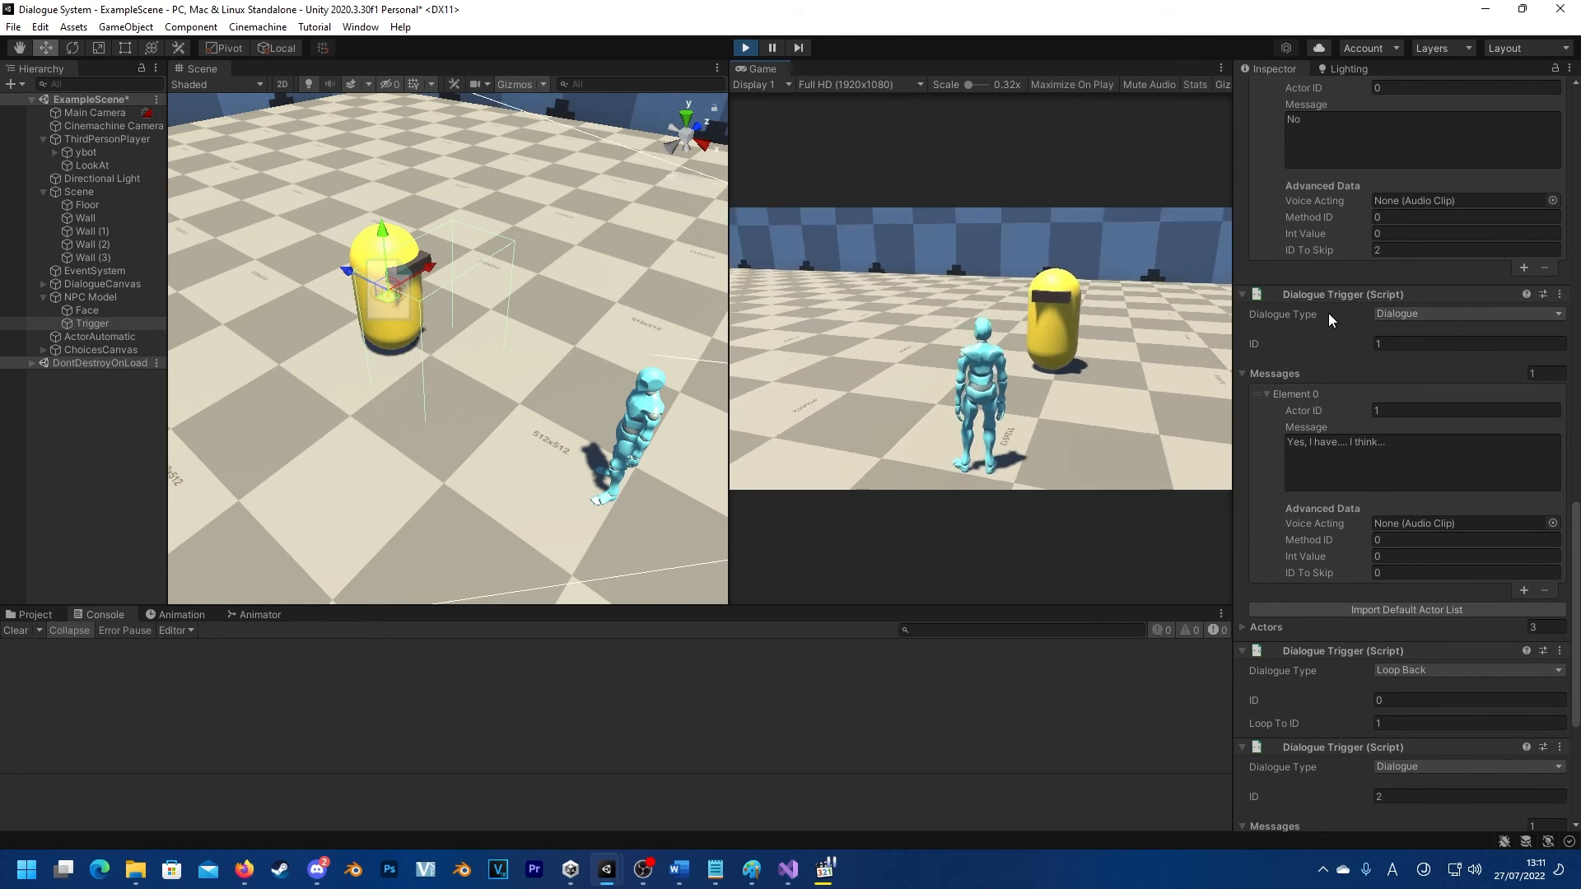
{"action": "left_click", "coordinate": [1393, 316]}
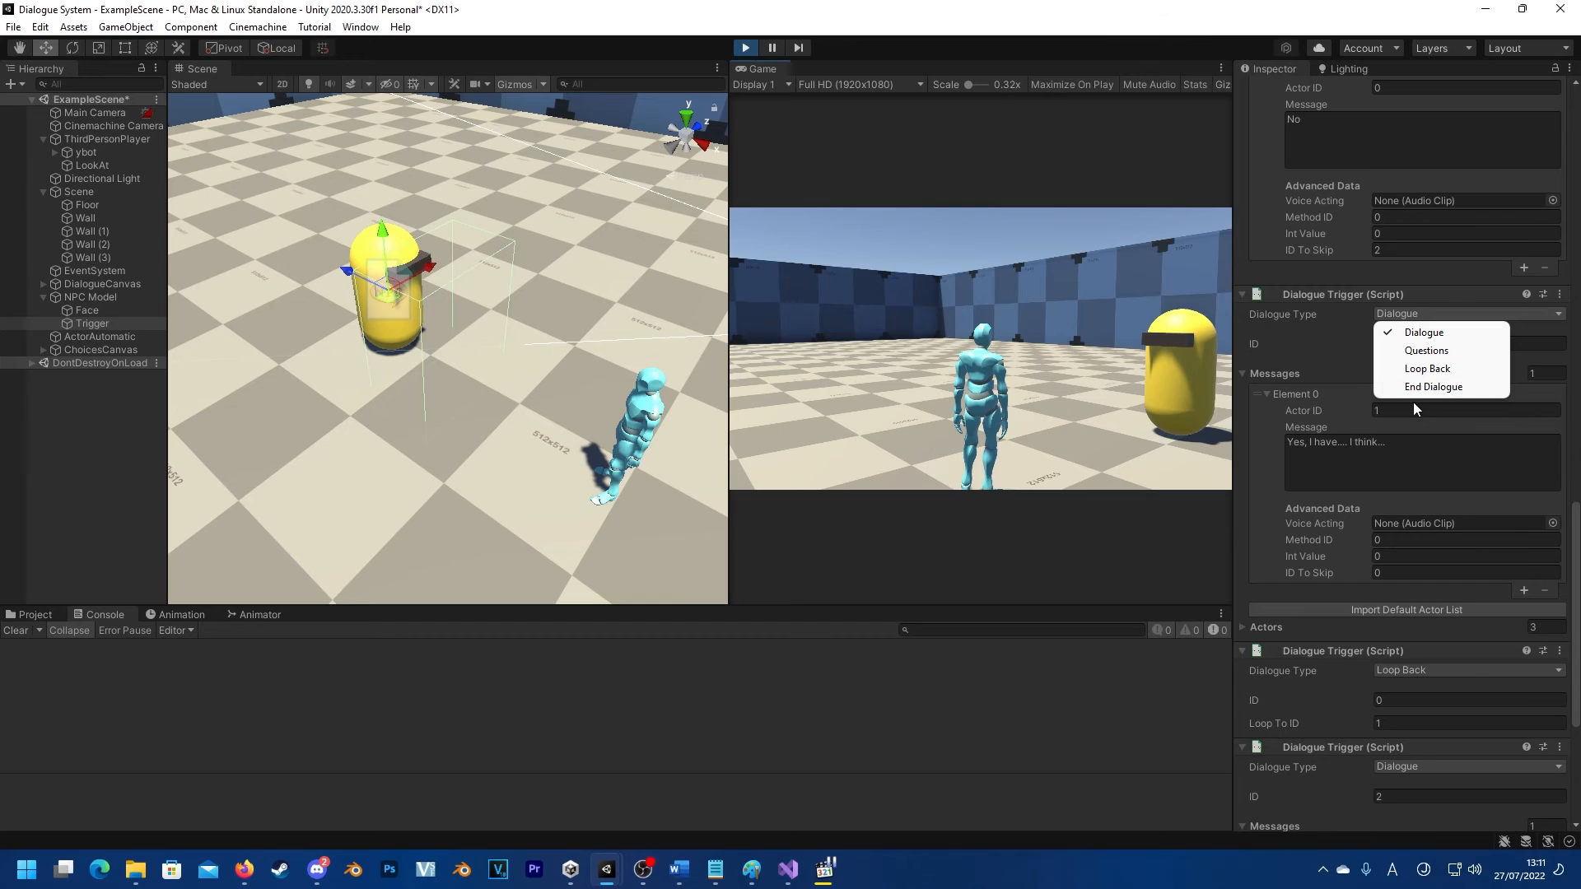
{"action": "left_click", "coordinate": [745, 48]}
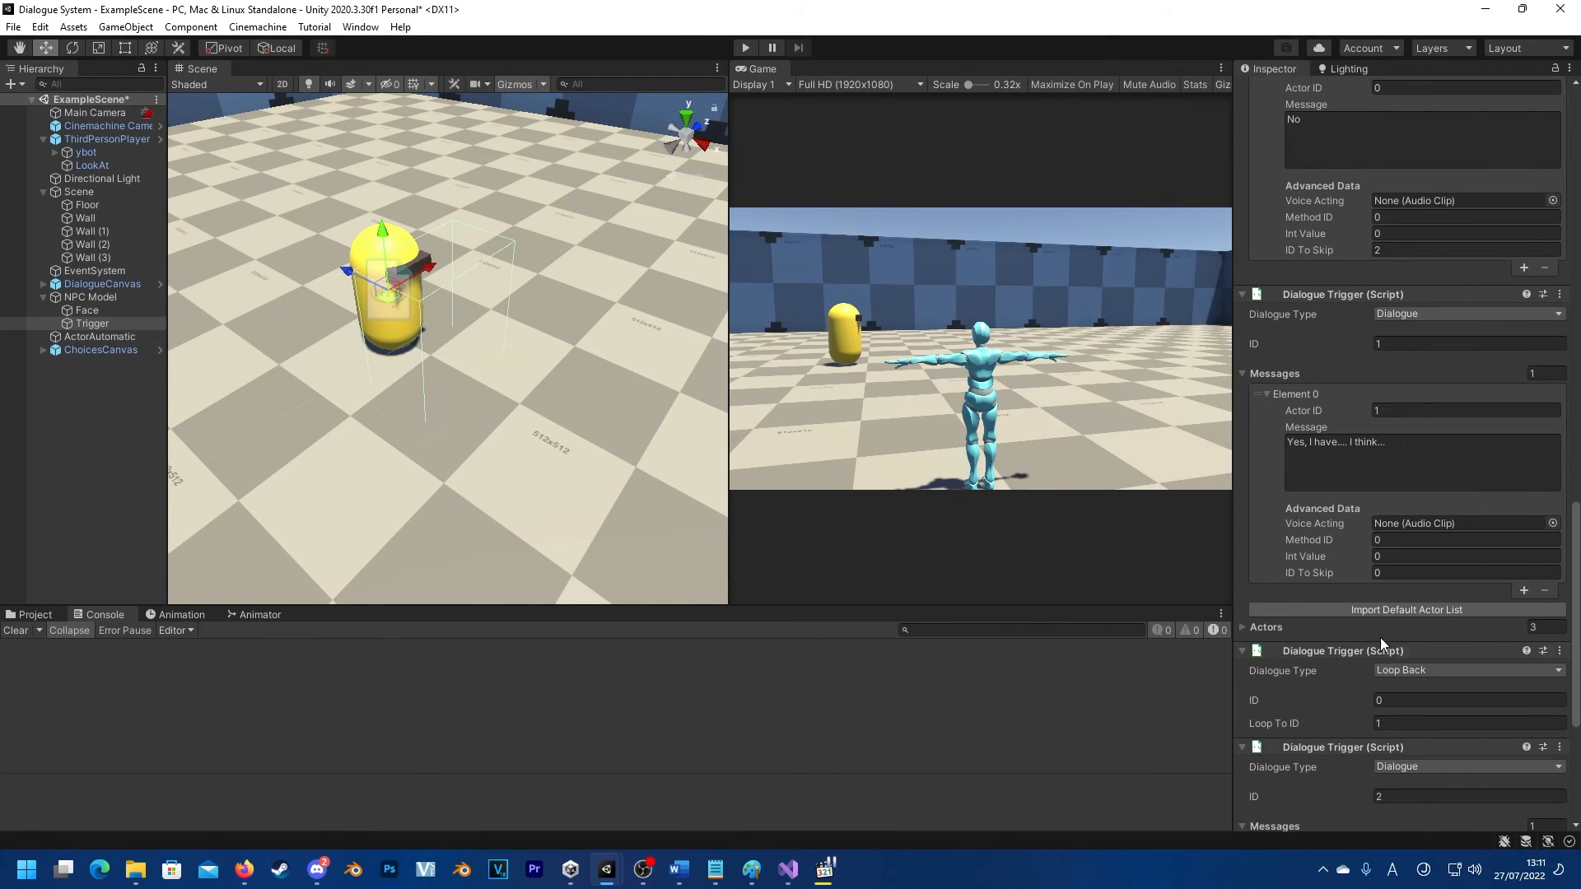
{"action": "scroll", "coordinate": [1413, 635], "scroll_direction": "down", "scroll_amount": 4}
{"action": "left_click", "coordinate": [1377, 806]}
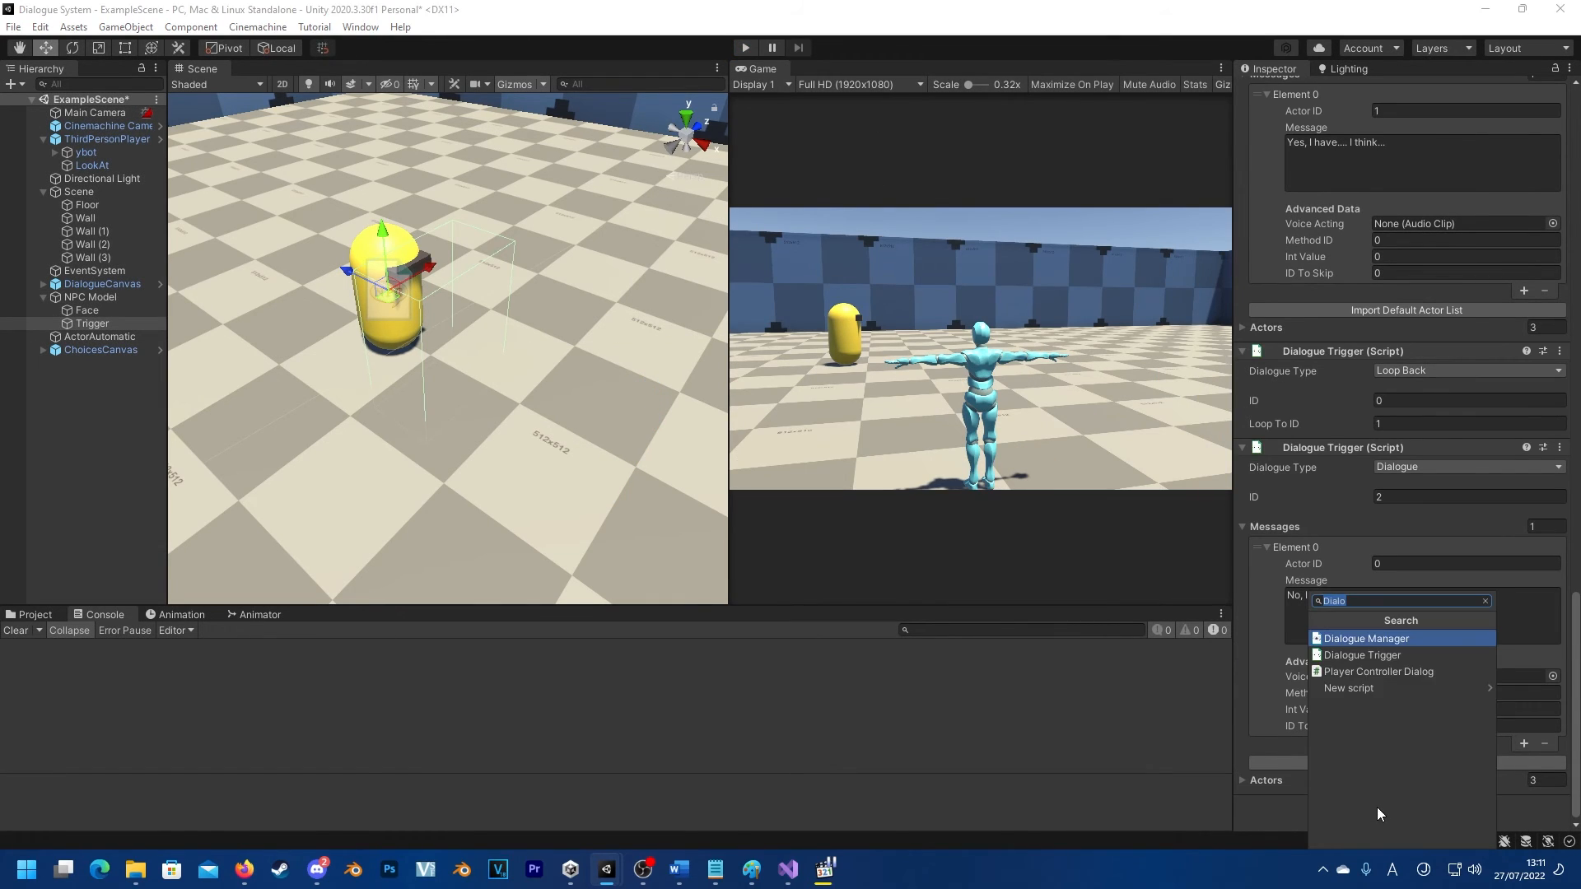
{"action": "left_click", "coordinate": [1387, 658]}
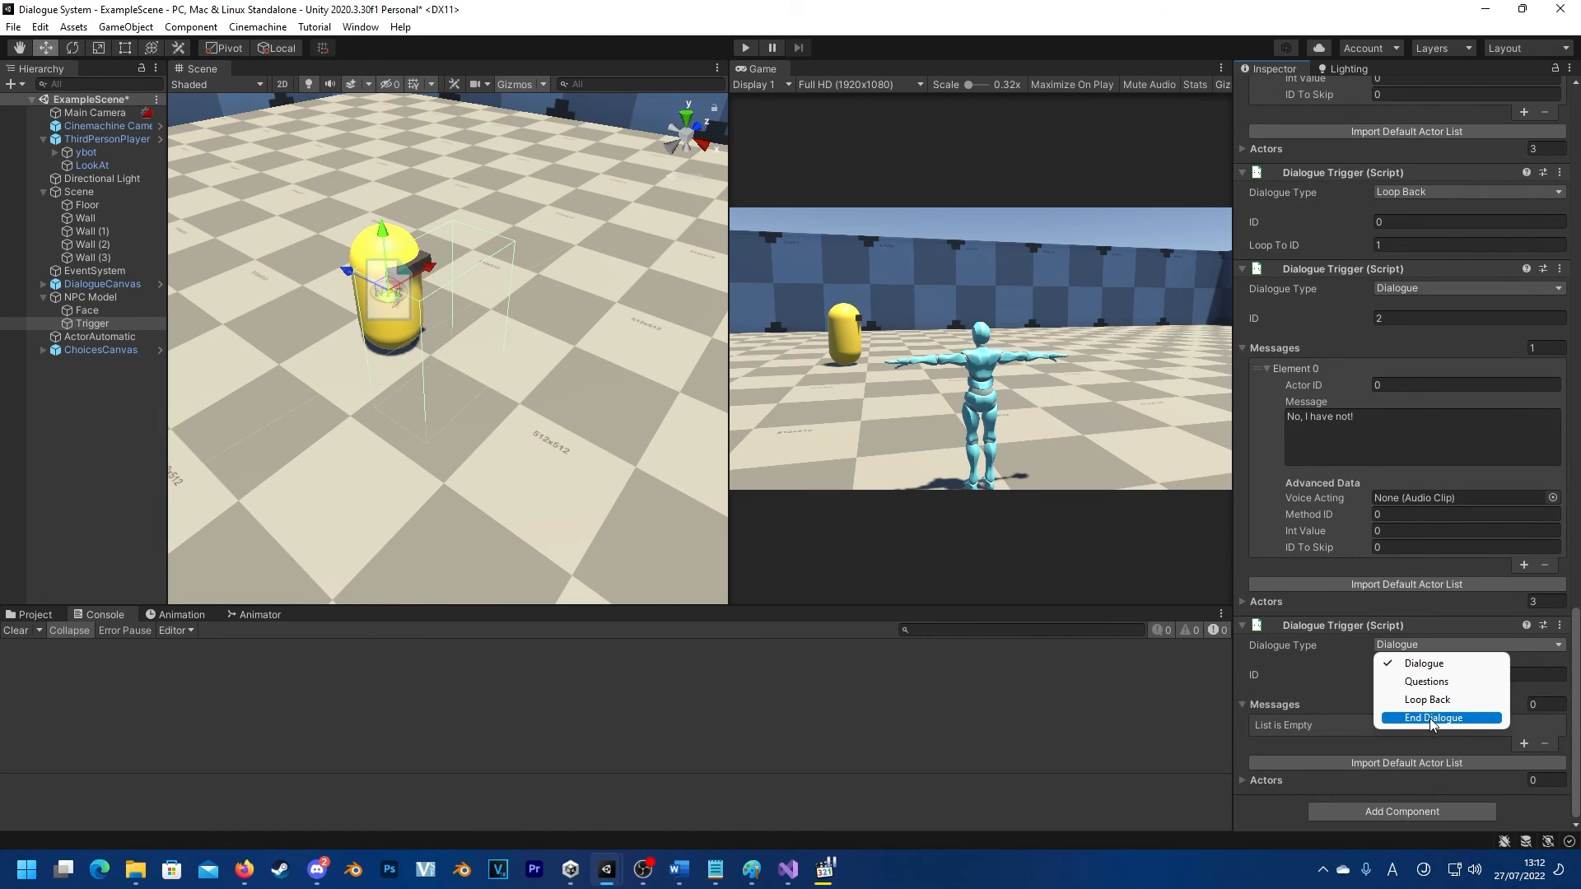
{"action": "left_click", "coordinate": [1429, 717]}
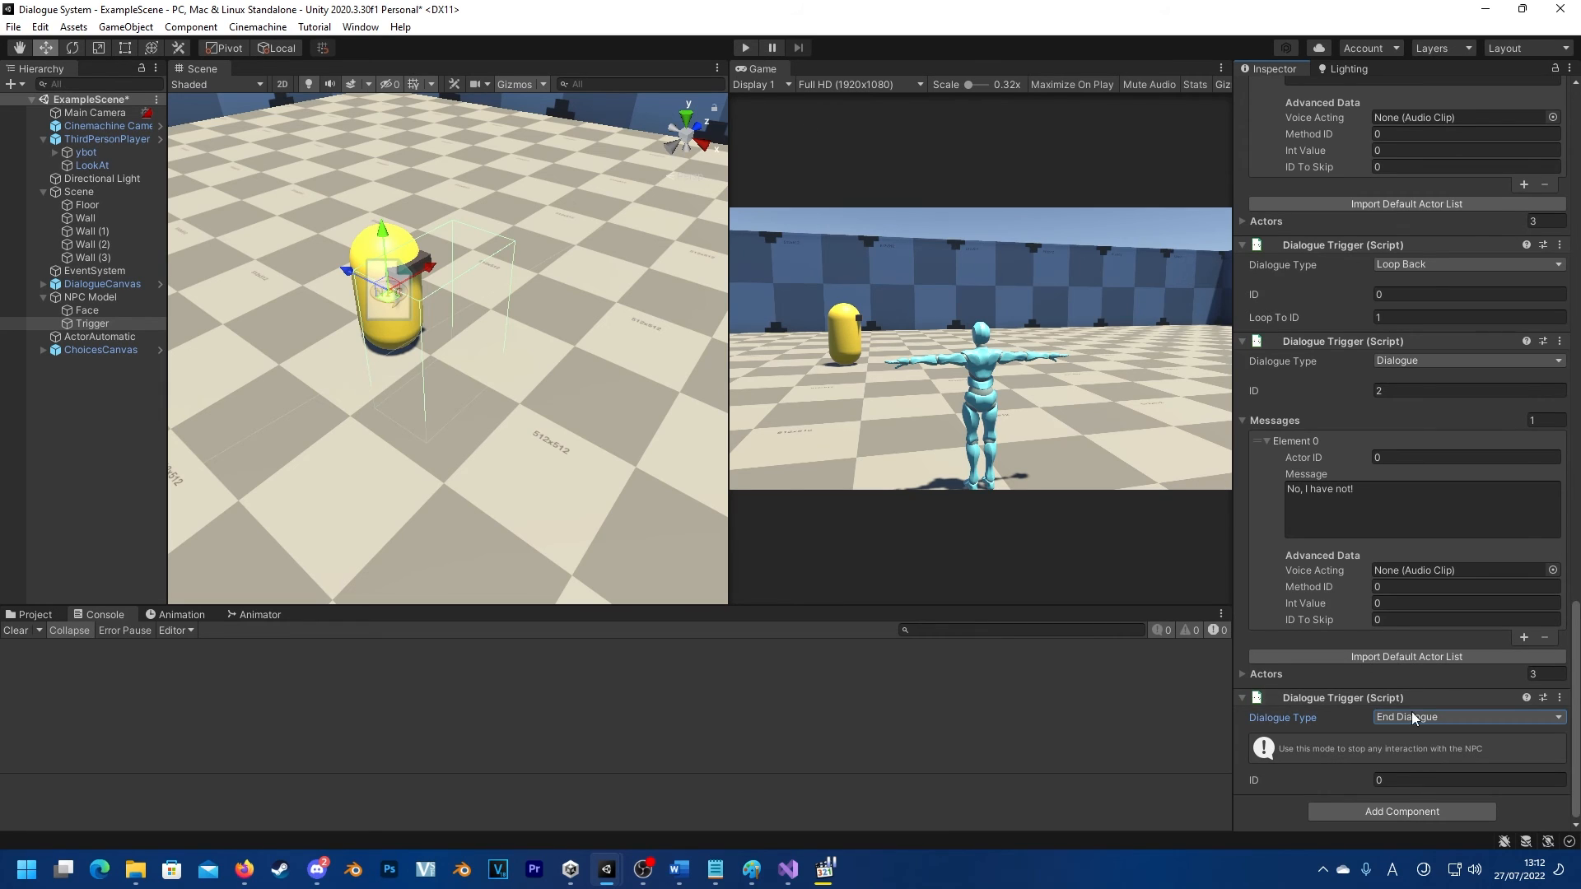
Step: Review the Trigger's dialogue components, play test with the End Dialogue trigger, answer No to the NPC's question, and close the reply
{"action": "scroll", "coordinate": [1469, 399], "scroll_direction": "up", "scroll_amount": 20}
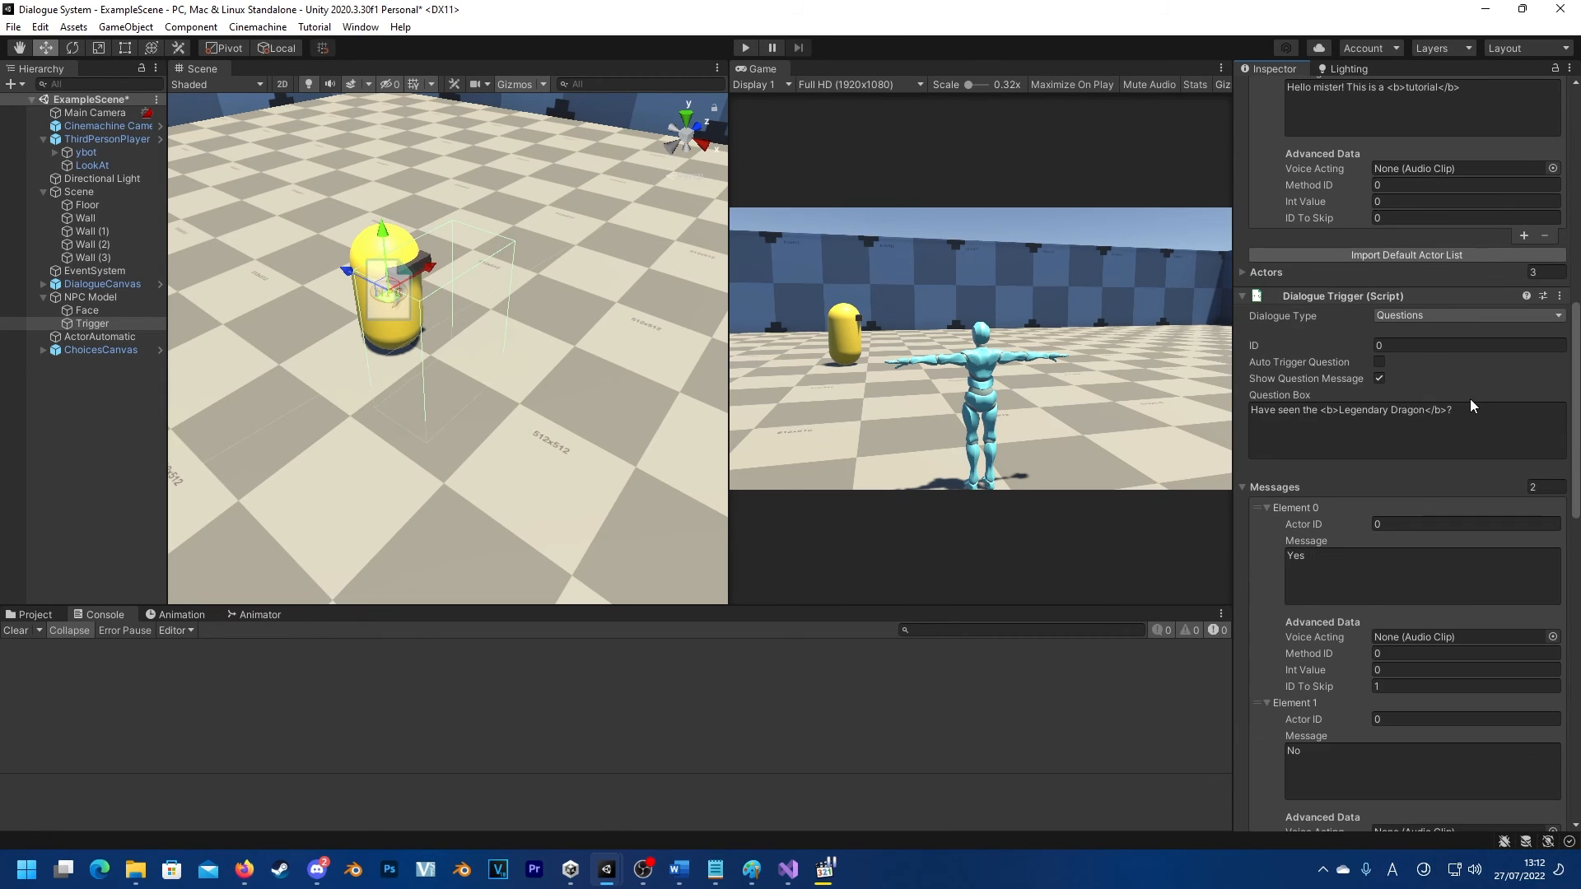
{"action": "scroll", "coordinate": [1346, 574], "scroll_direction": "down", "scroll_amount": 20}
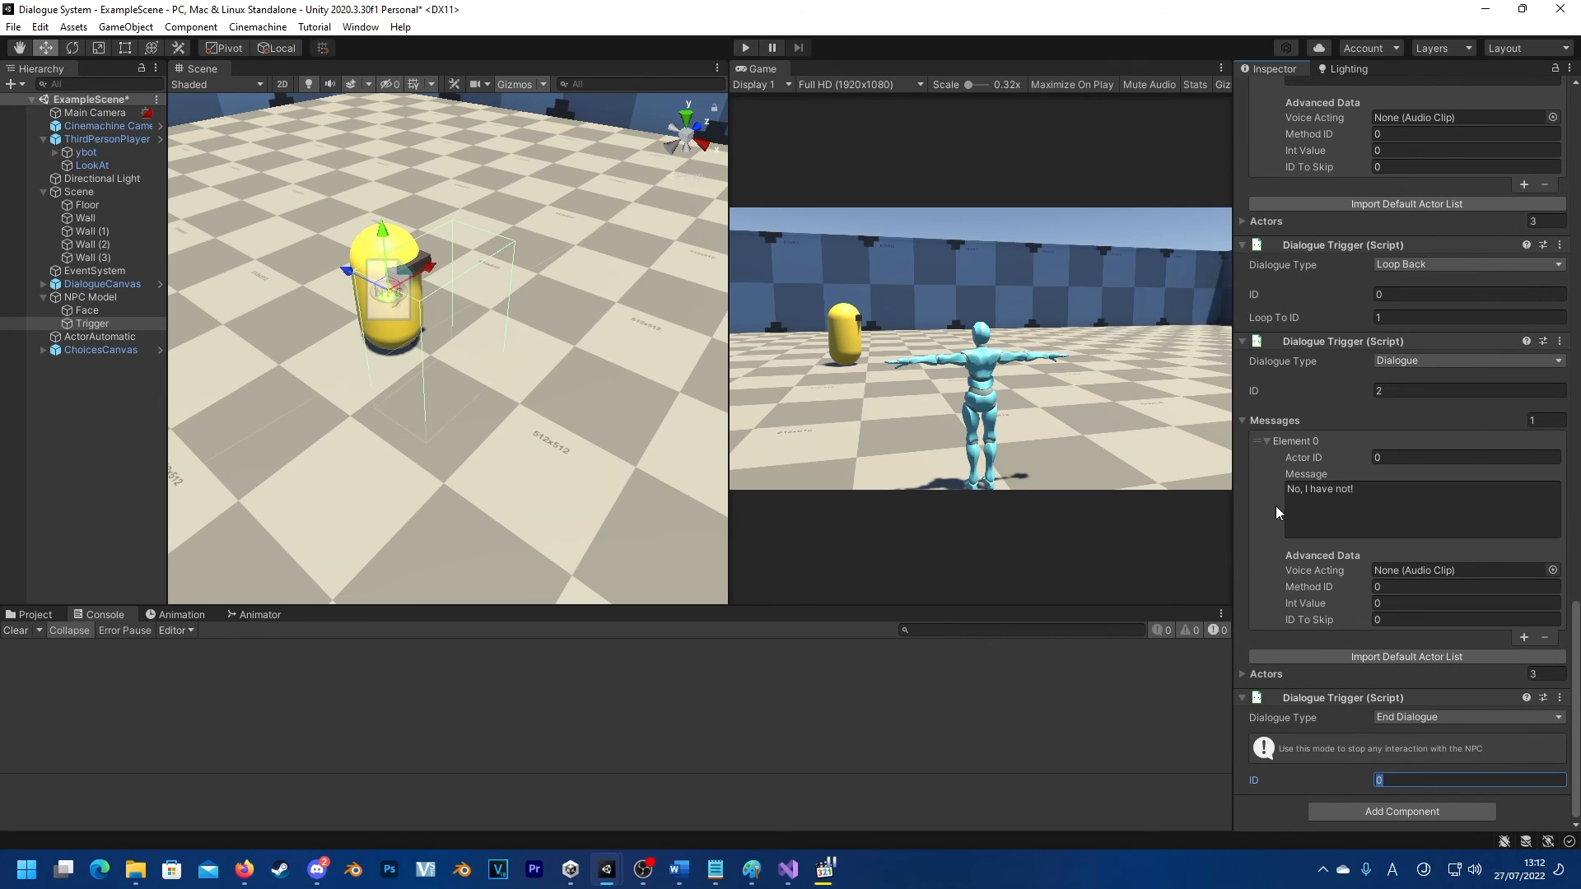
{"action": "left_click", "coordinate": [1353, 492]}
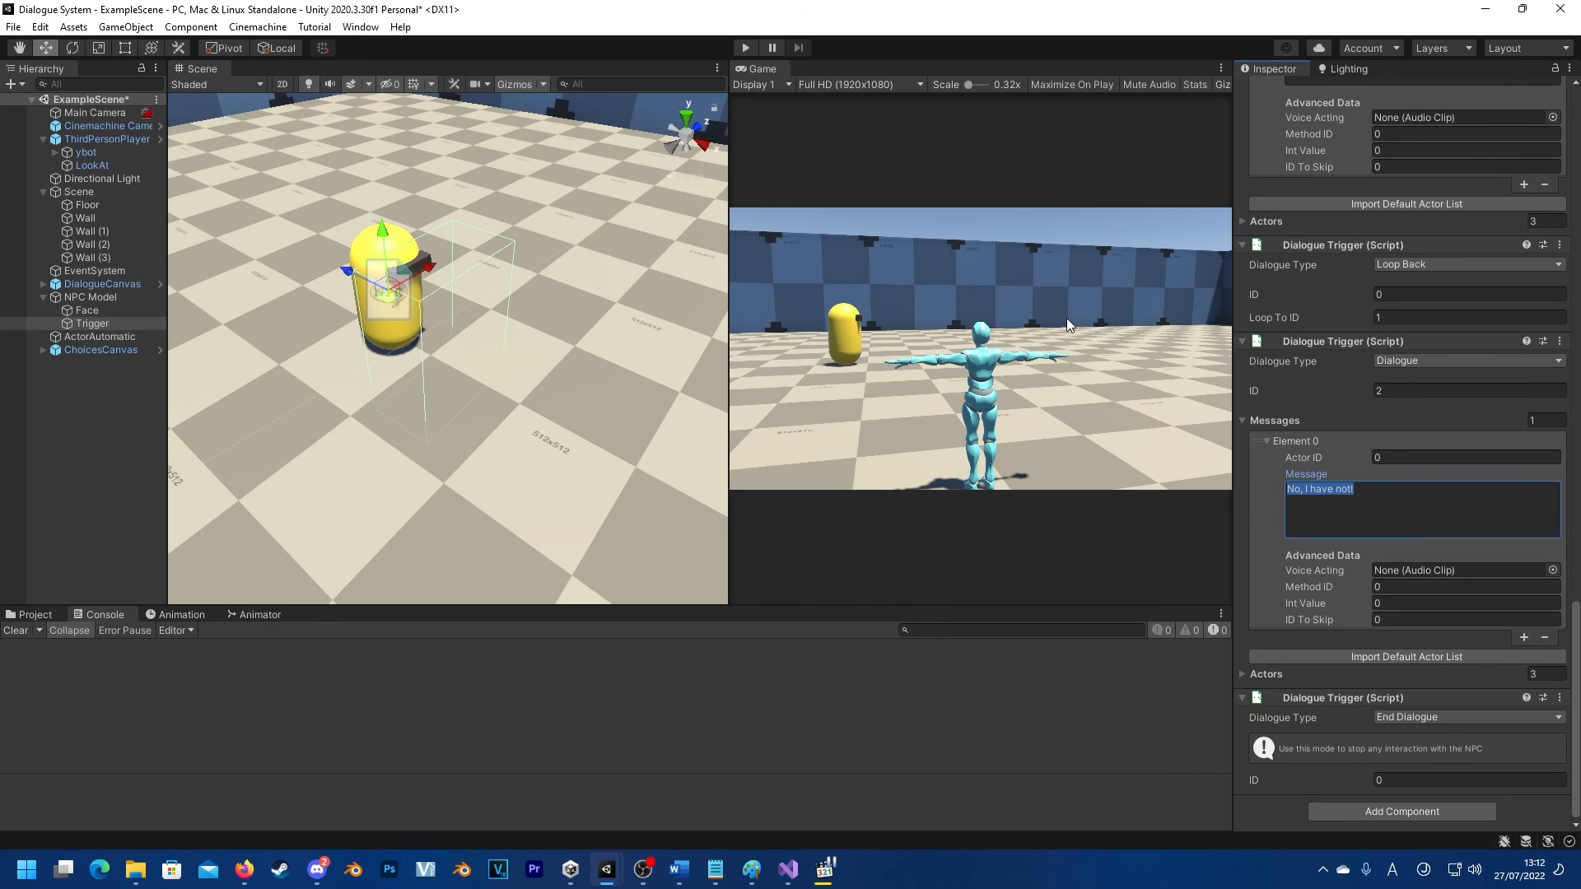
{"action": "left_click", "coordinate": [747, 50]}
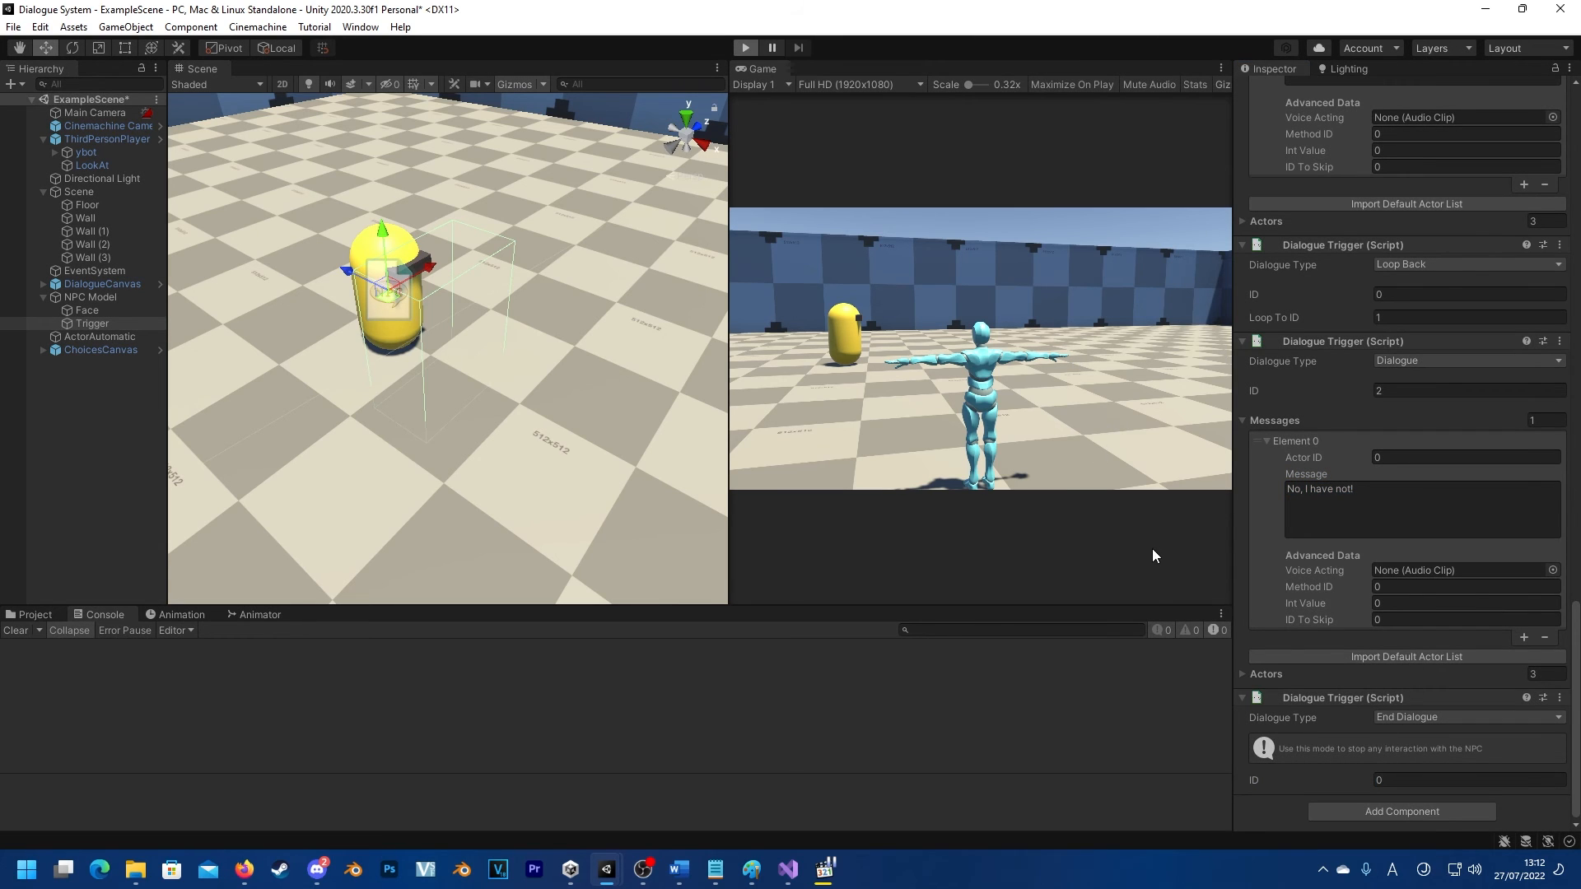
{"action": "key", "text": "w"}
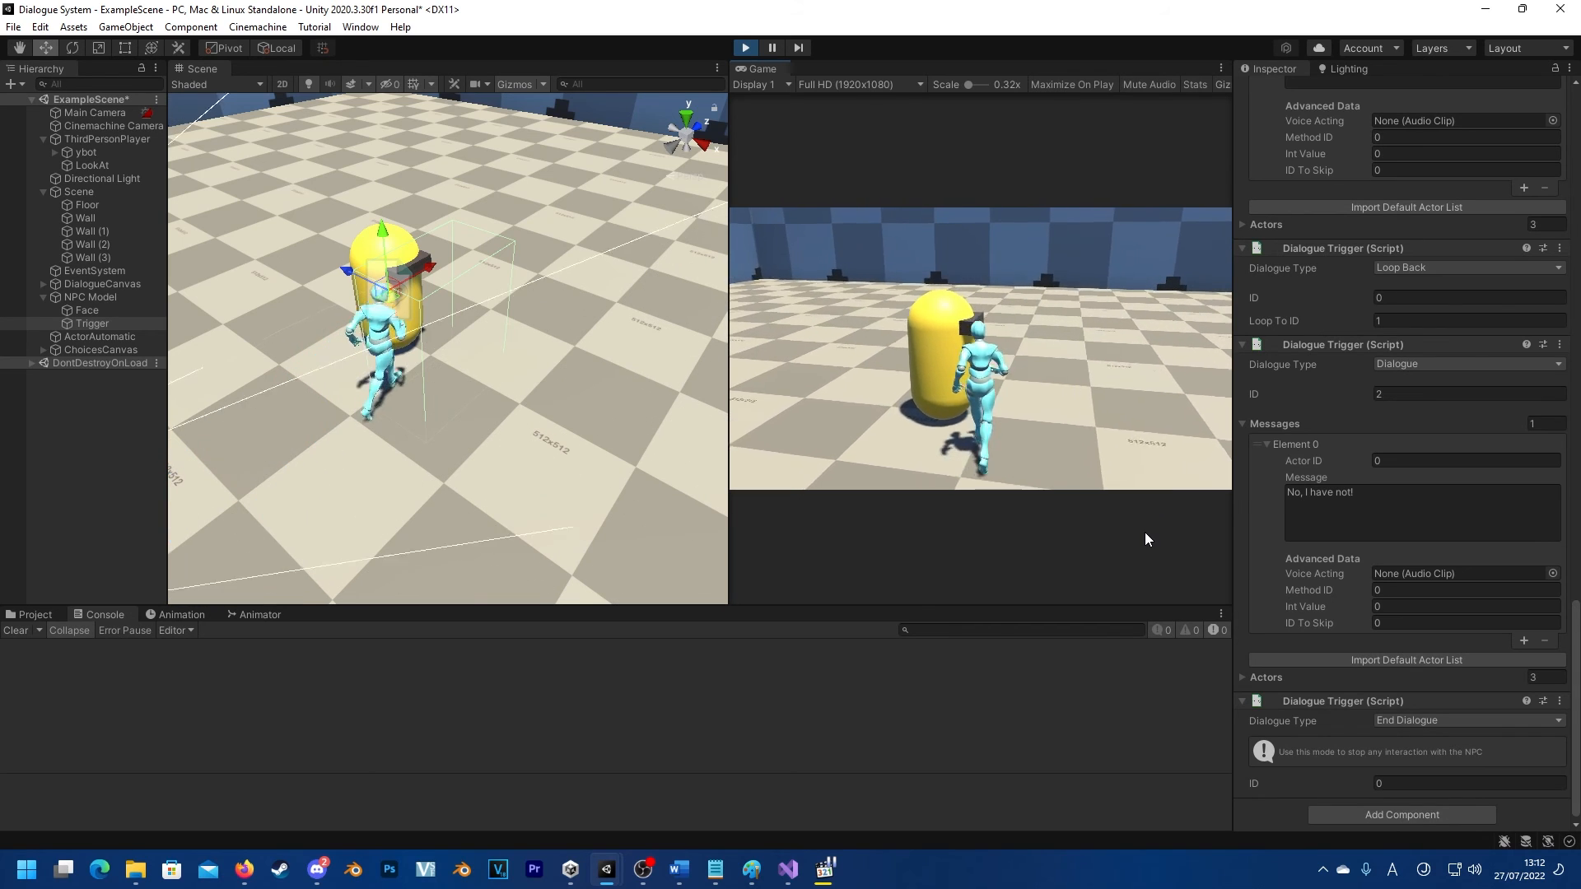
{"action": "key", "text": "space"}
{"action": "key", "text": "space"}
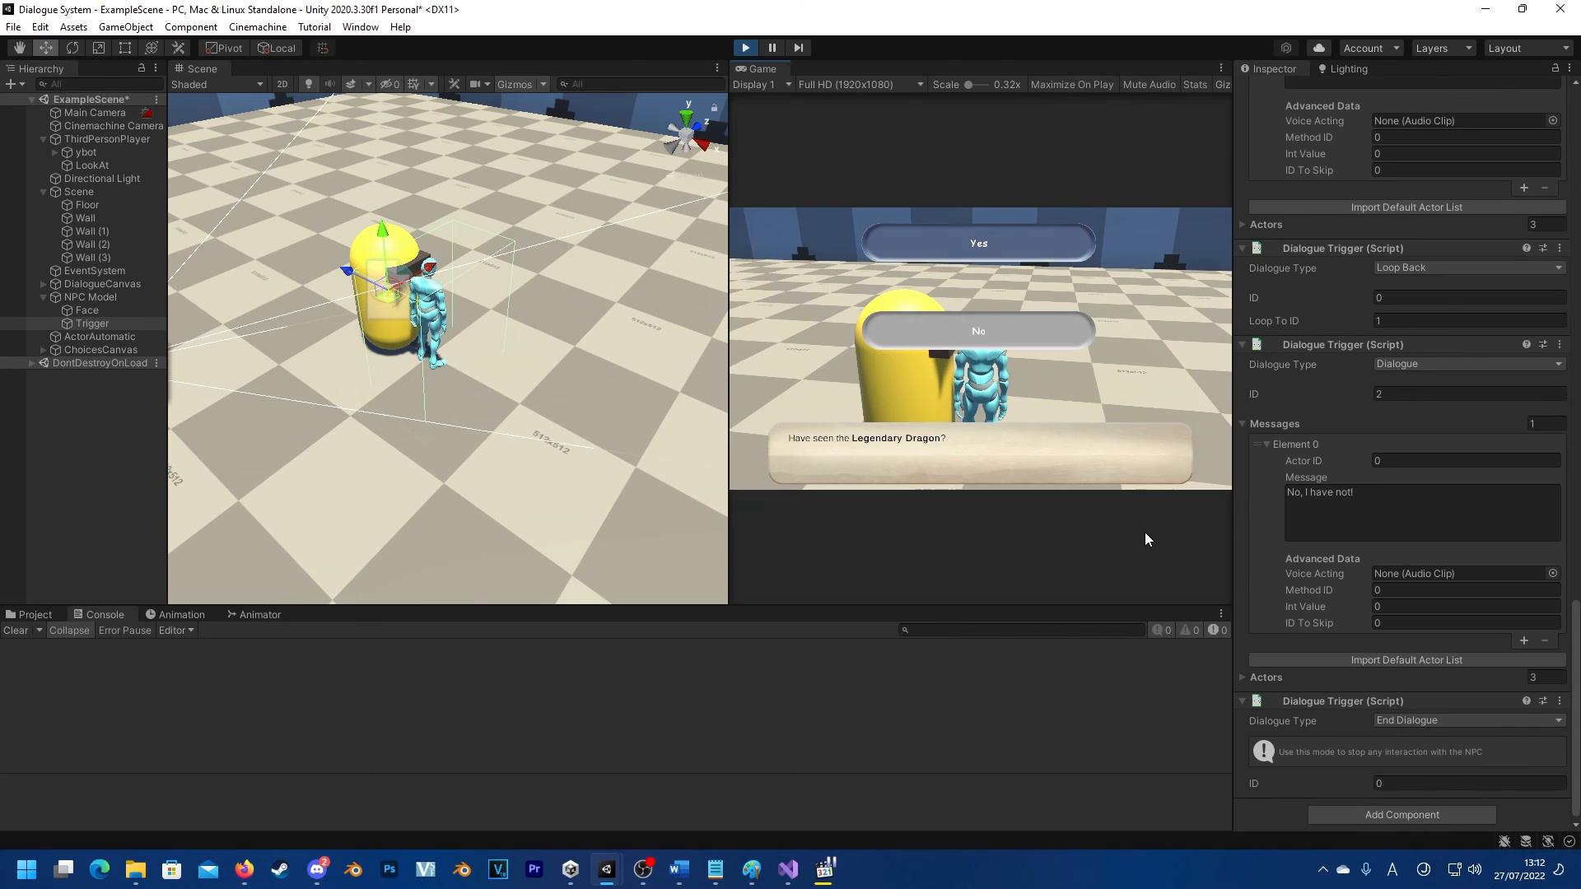
{"action": "key", "text": "Down"}
{"action": "key", "text": "space"}
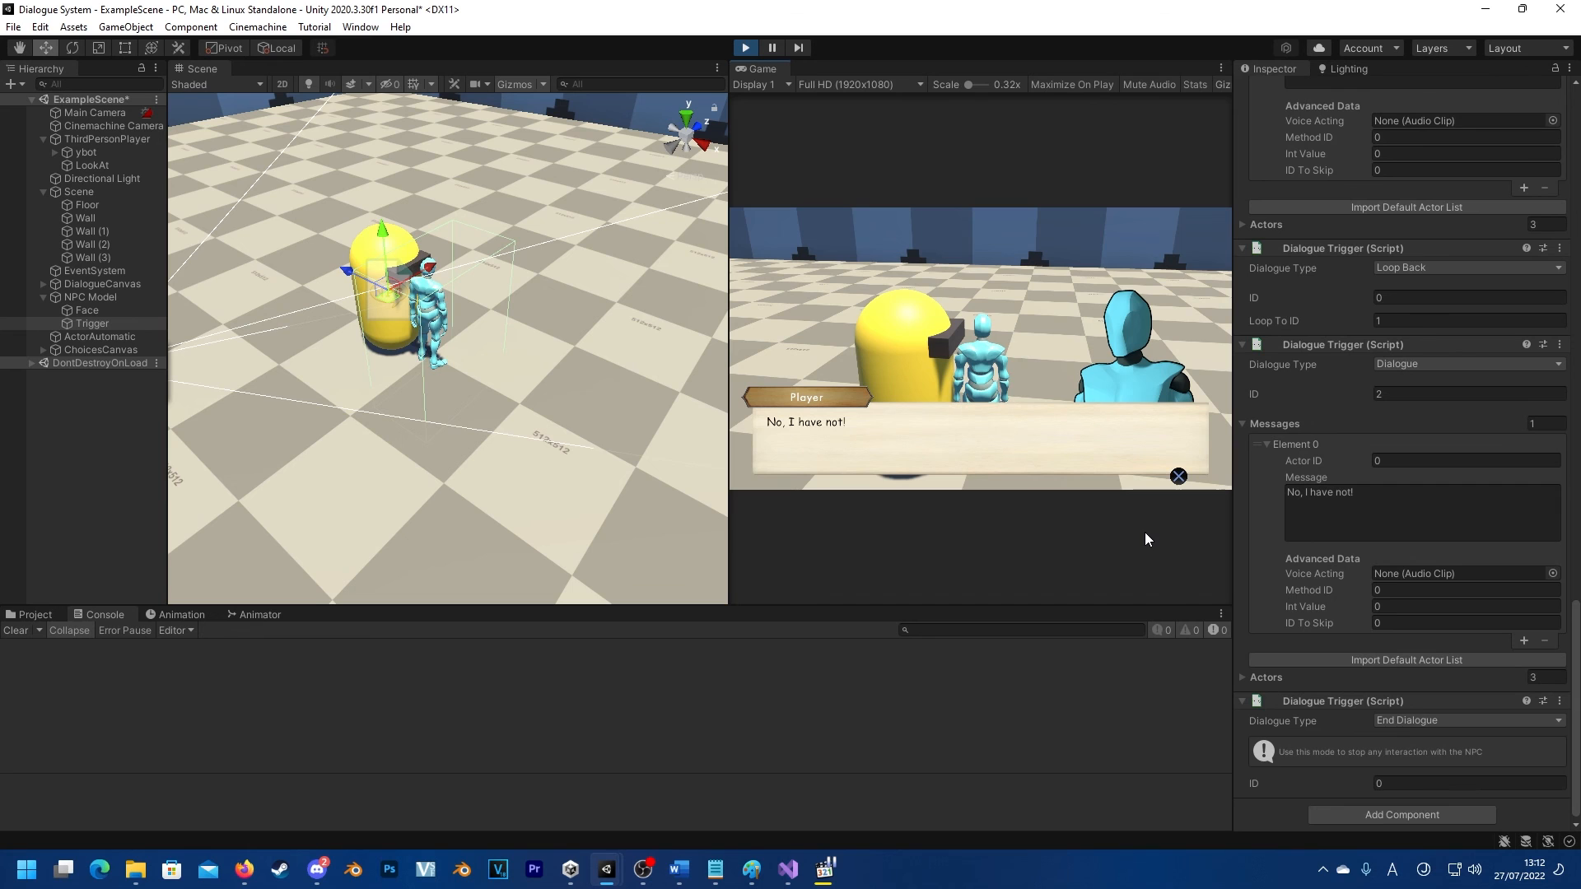
{"action": "key", "text": "space"}
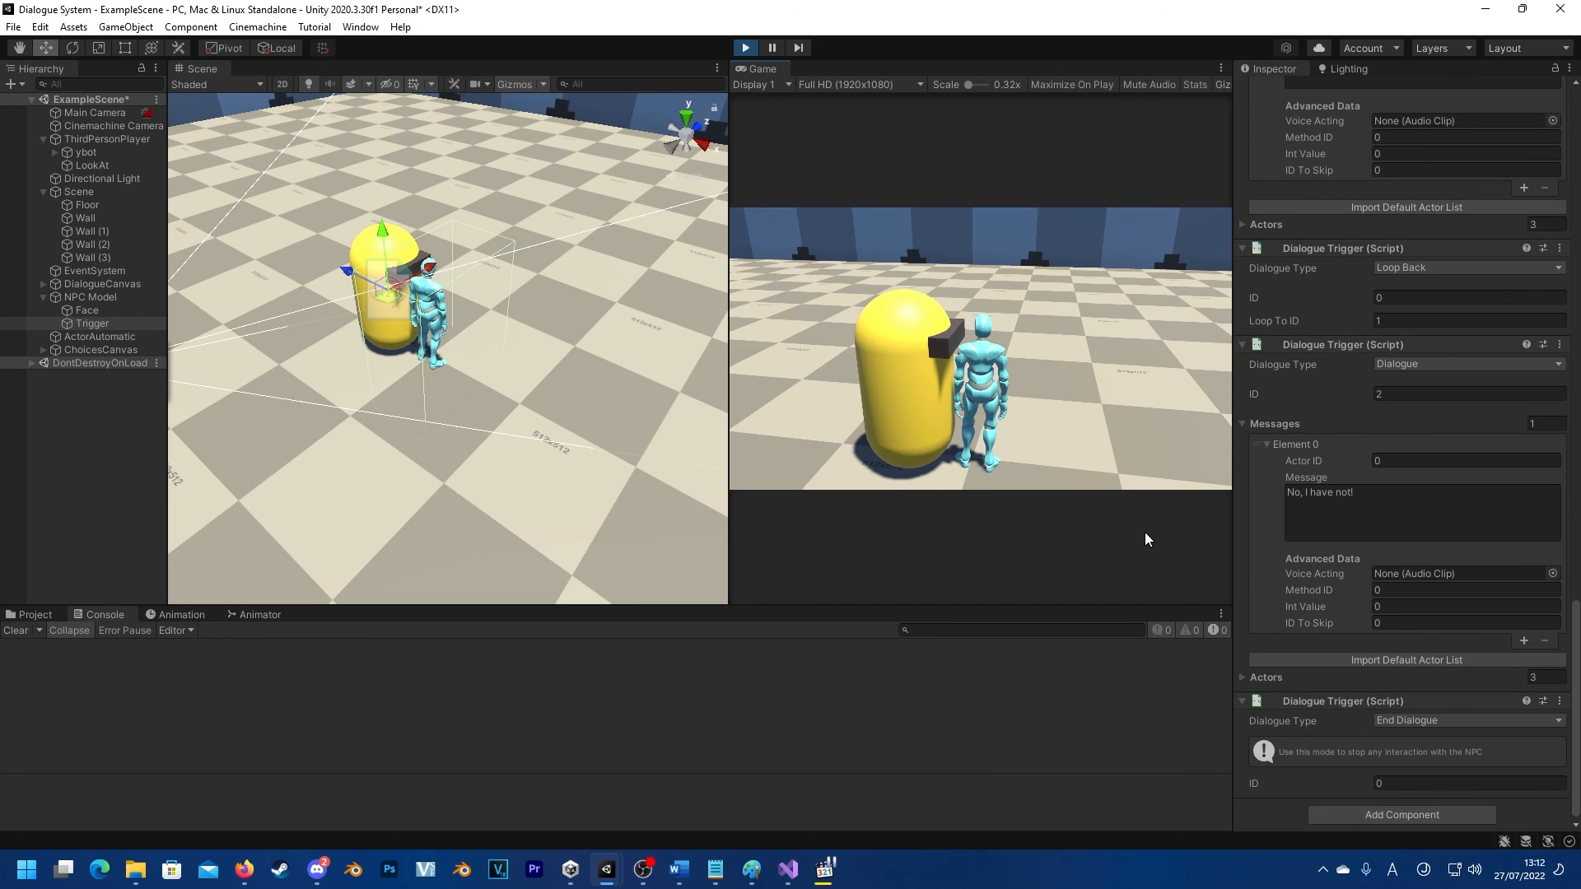
Step: Run the player around and back past the NPC to check whether the End Dialogue trigger stops further interaction
{"action": "key", "text": "s"}
{"action": "key", "text": "d"}
{"action": "key", "text": "w"}
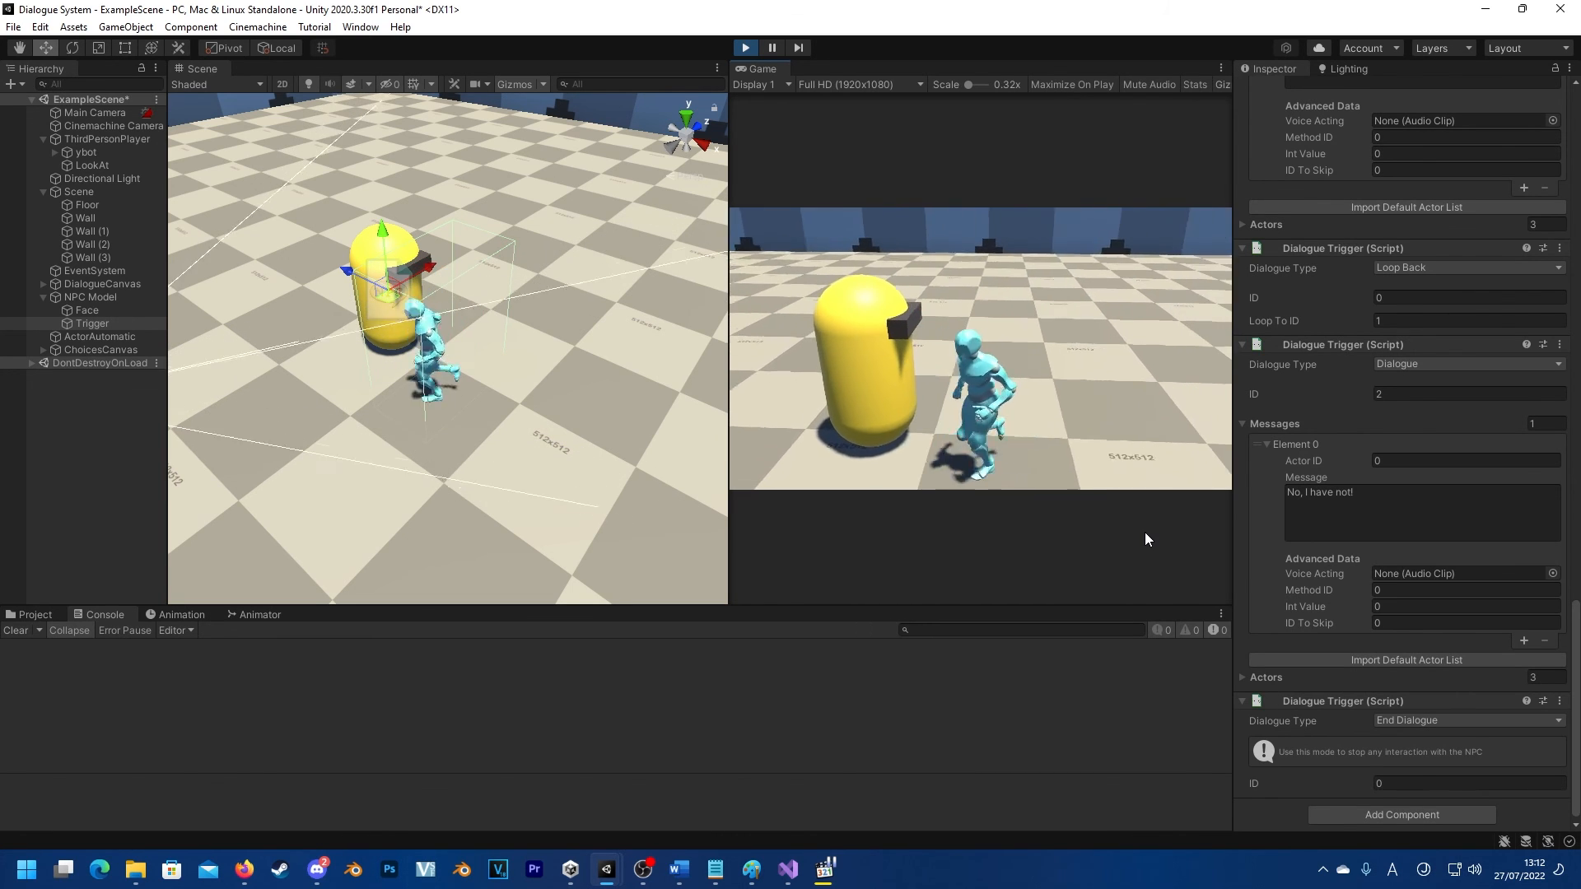
{"action": "key", "text": "a"}
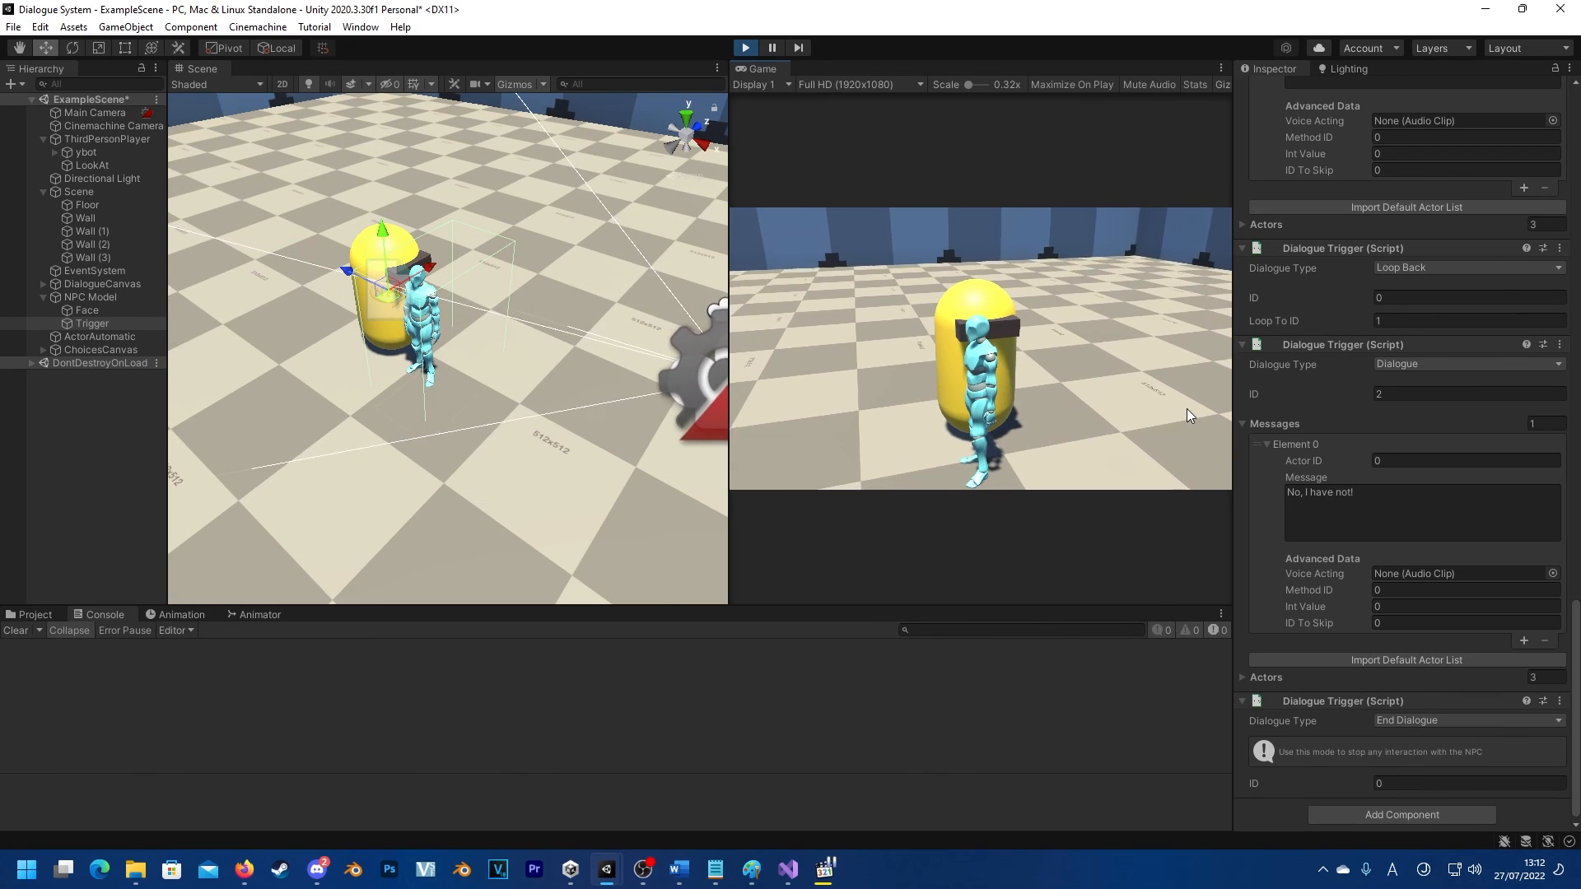
{"action": "key", "text": "s"}
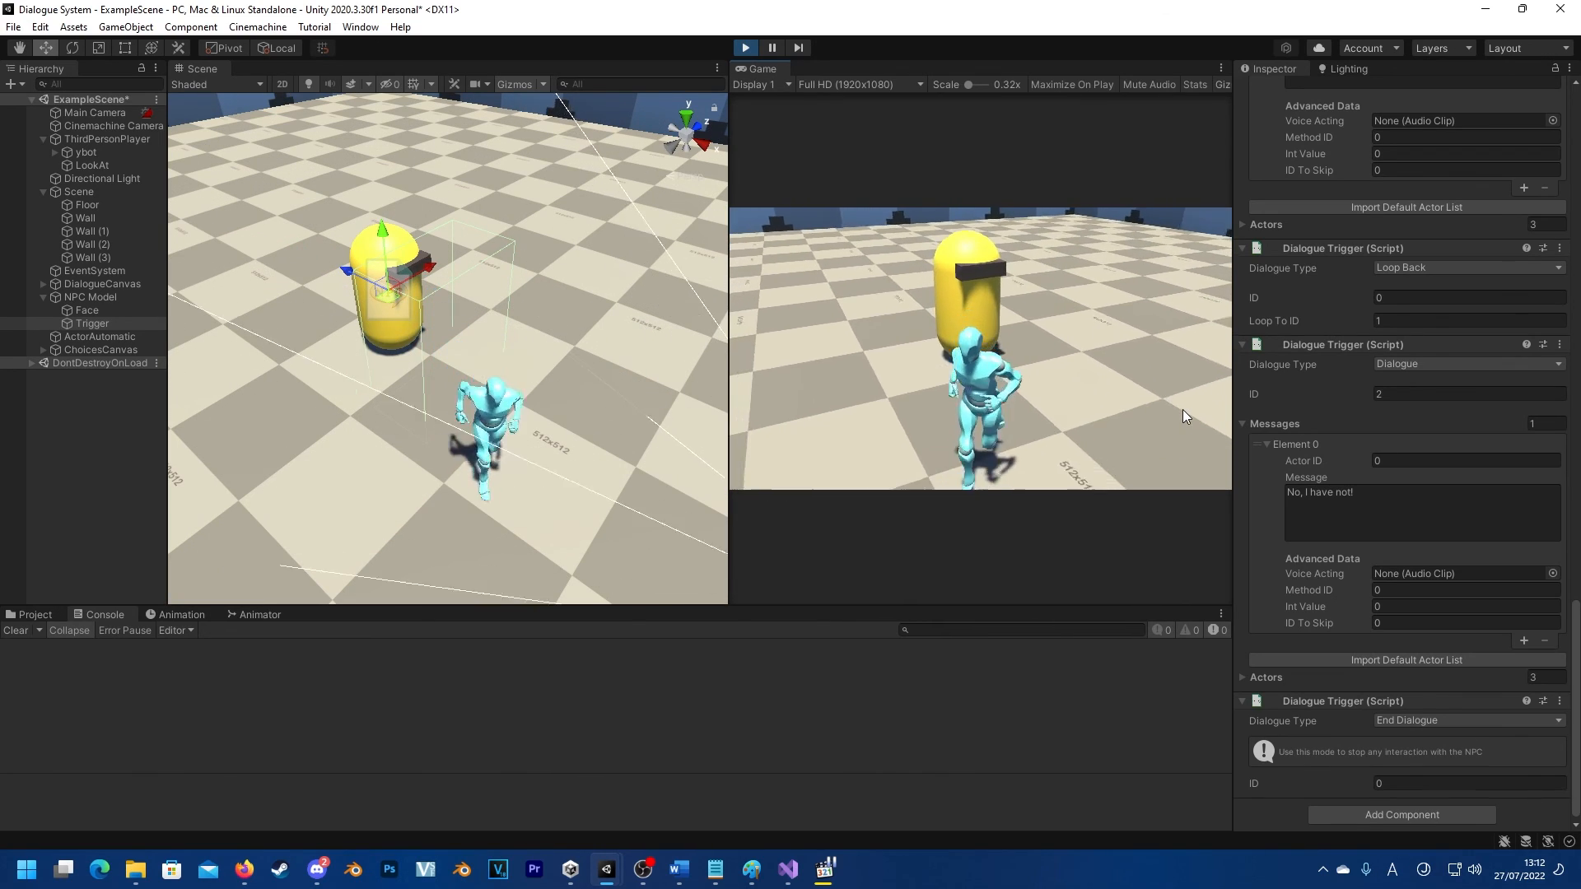
{"action": "key", "text": "a"}
{"action": "key", "text": "w"}
{"action": "key", "text": "d"}
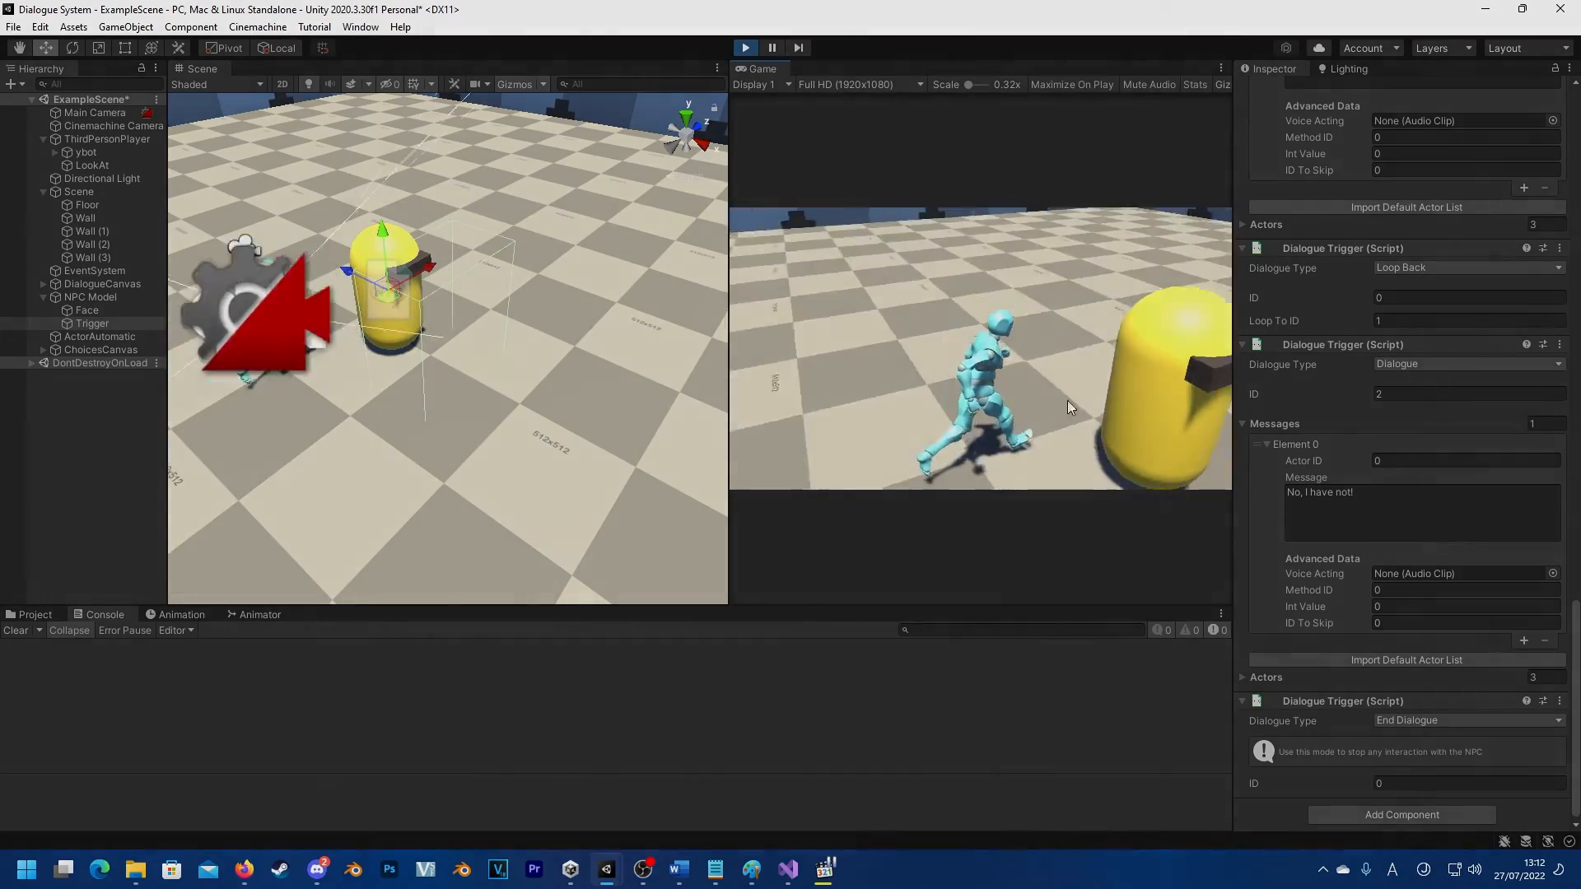